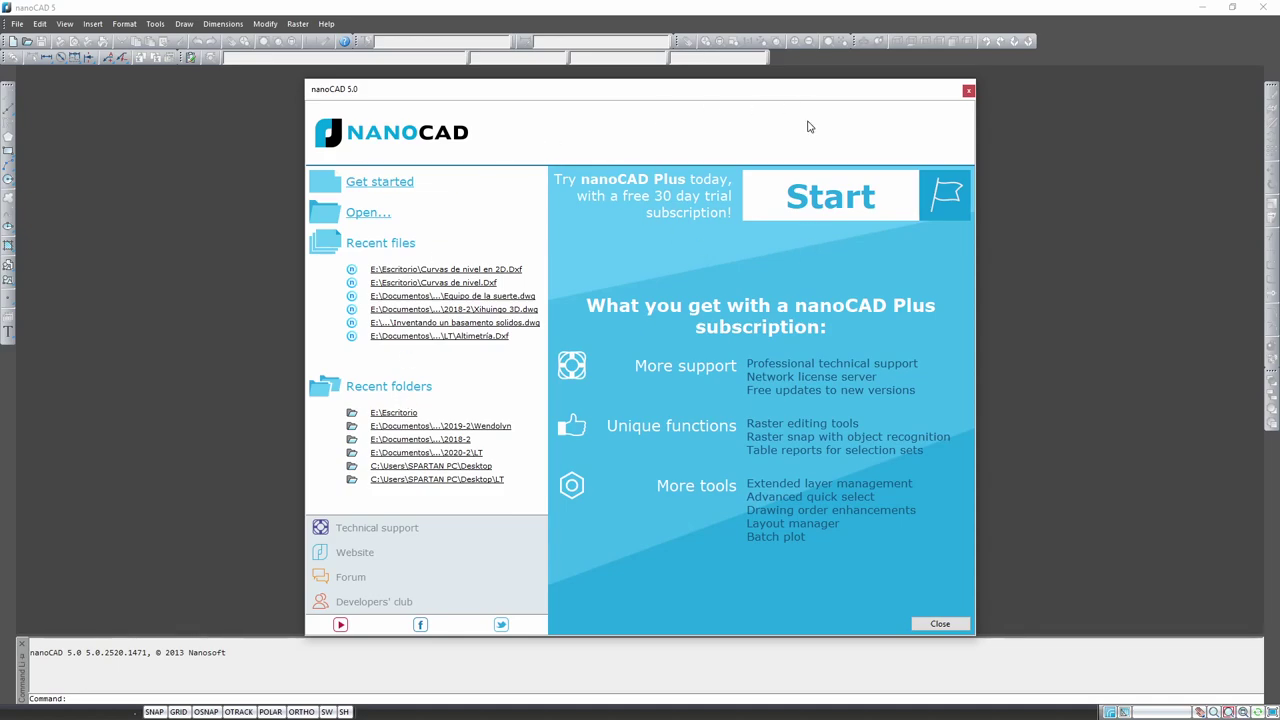
# Step: Dismiss the nanoCAD 5.0 welcome dialog to leave the empty application window
pyautogui.click(969, 92)
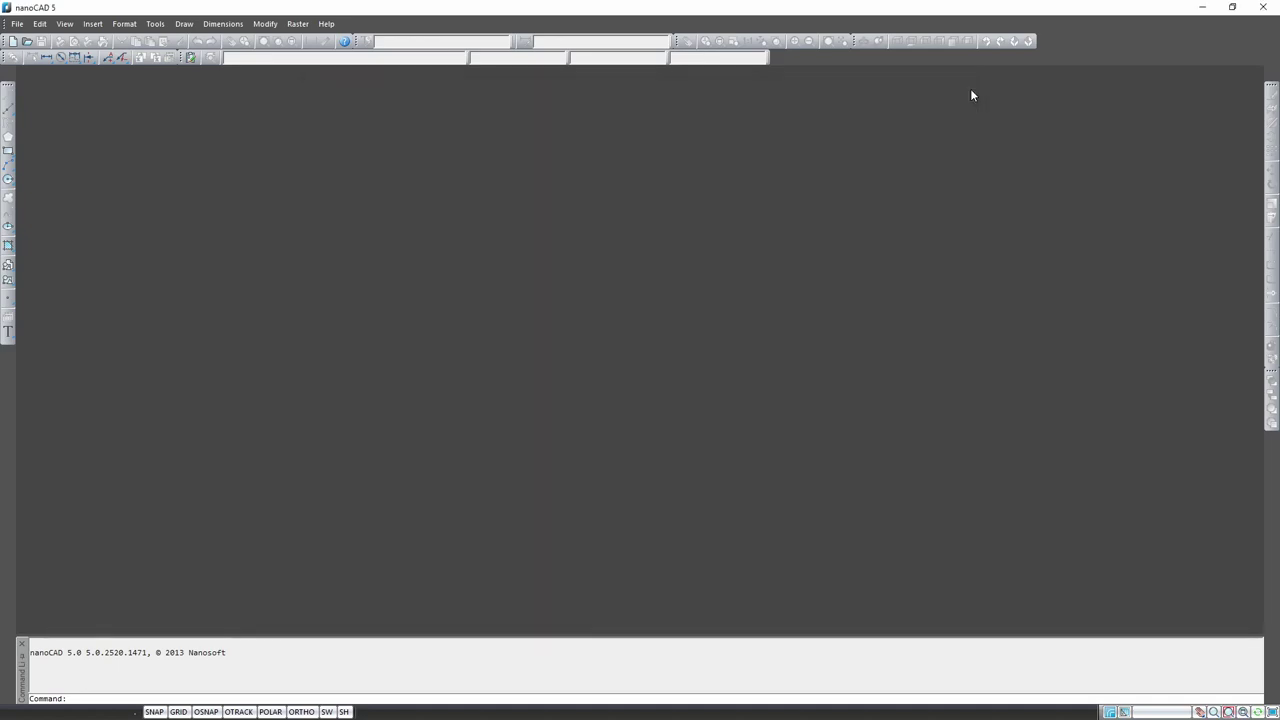
# Step: Create a new blank drawing, Untitled0, from the Standard toolbar
pyautogui.click(13, 42)
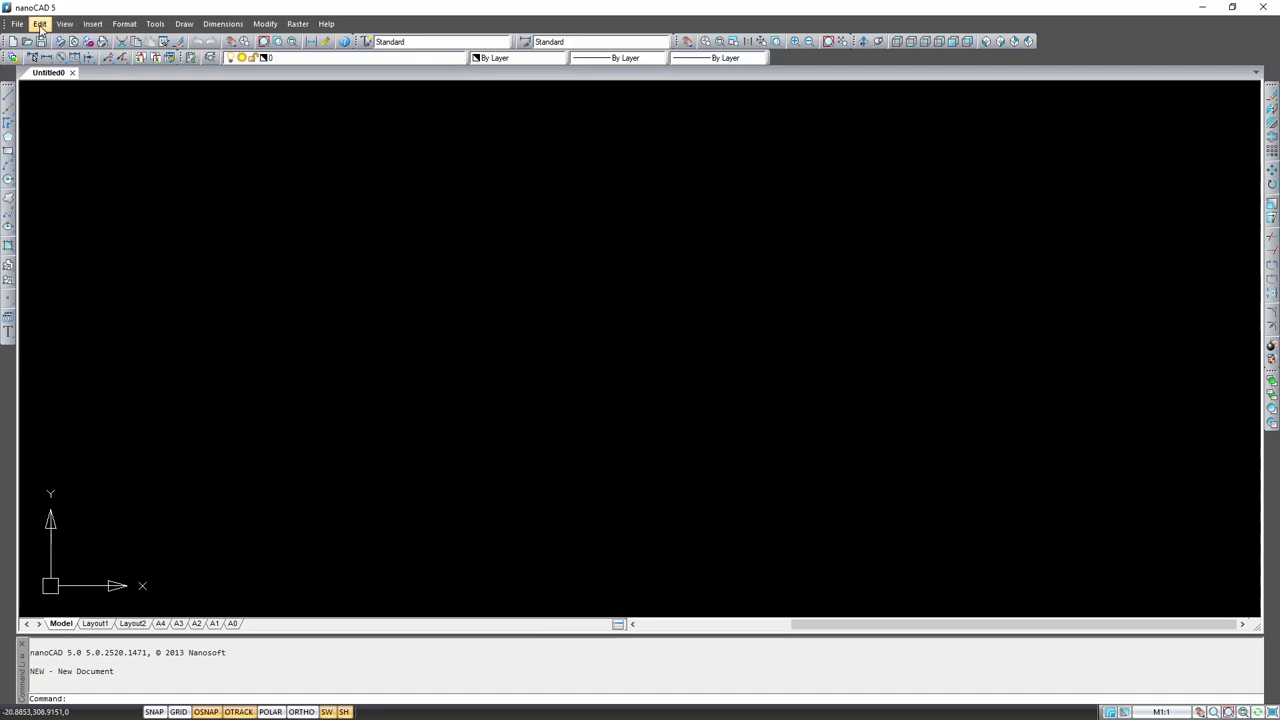
# Step: Run UNITS and set length precision to 0.000
pyautogui.click(175, 698)
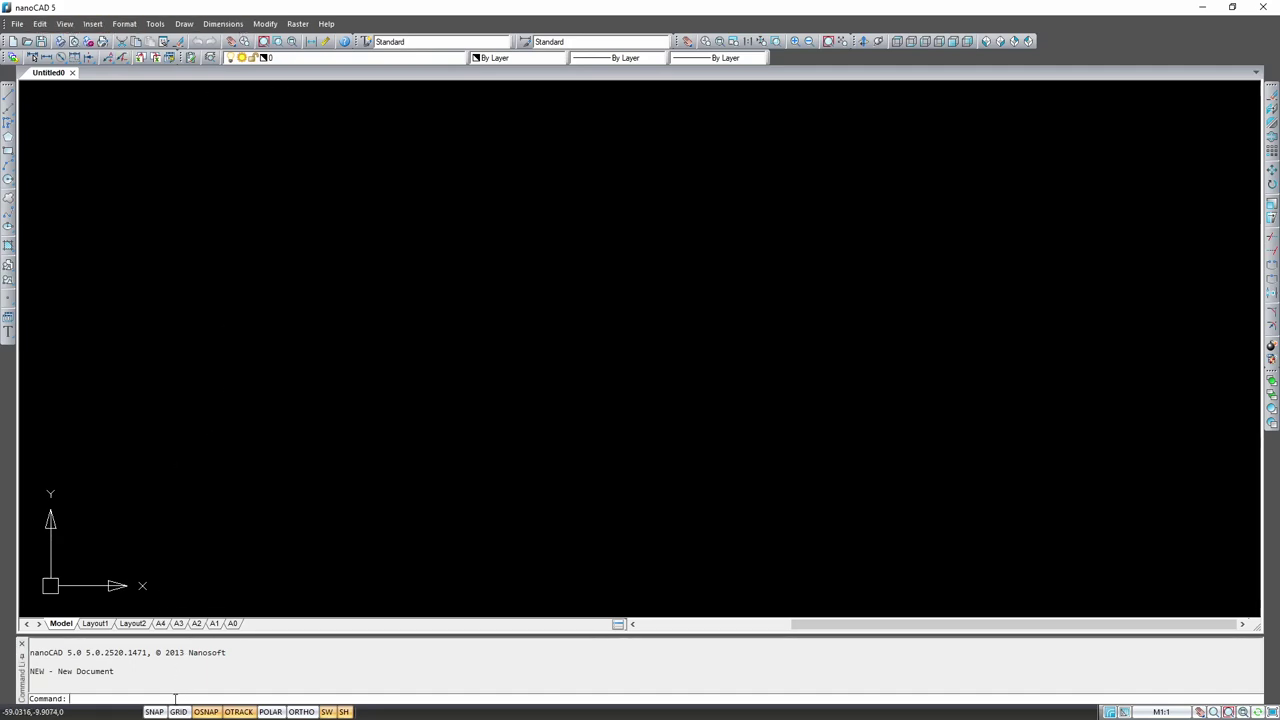
pyautogui.write('uni')
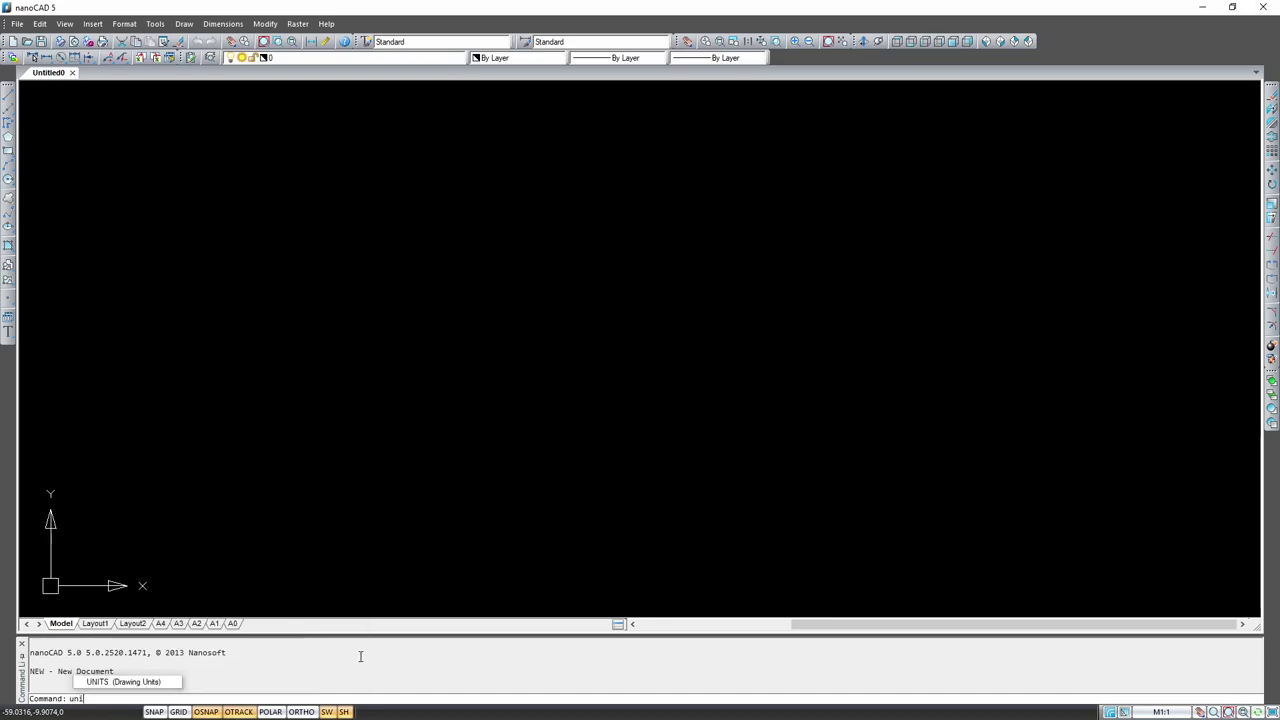
pyautogui.write('ts')
pyautogui.press('Return')
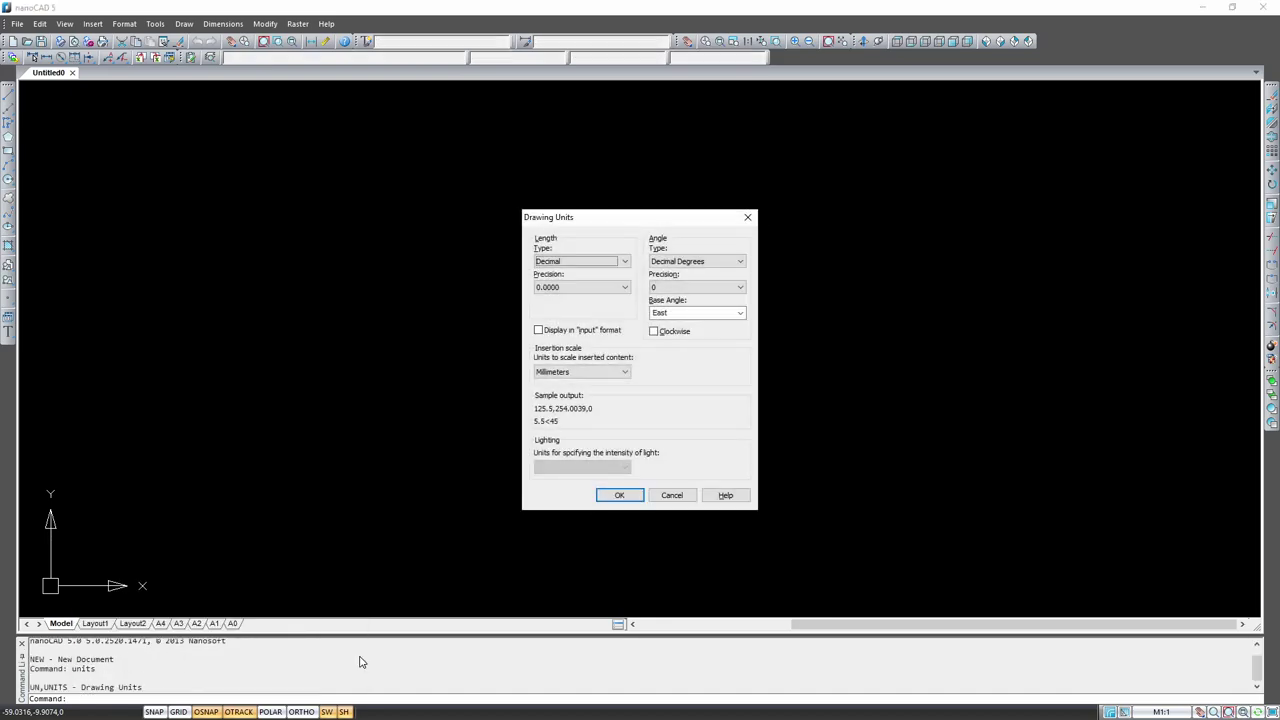
pyautogui.click(572, 290)
pyautogui.click(565, 325)
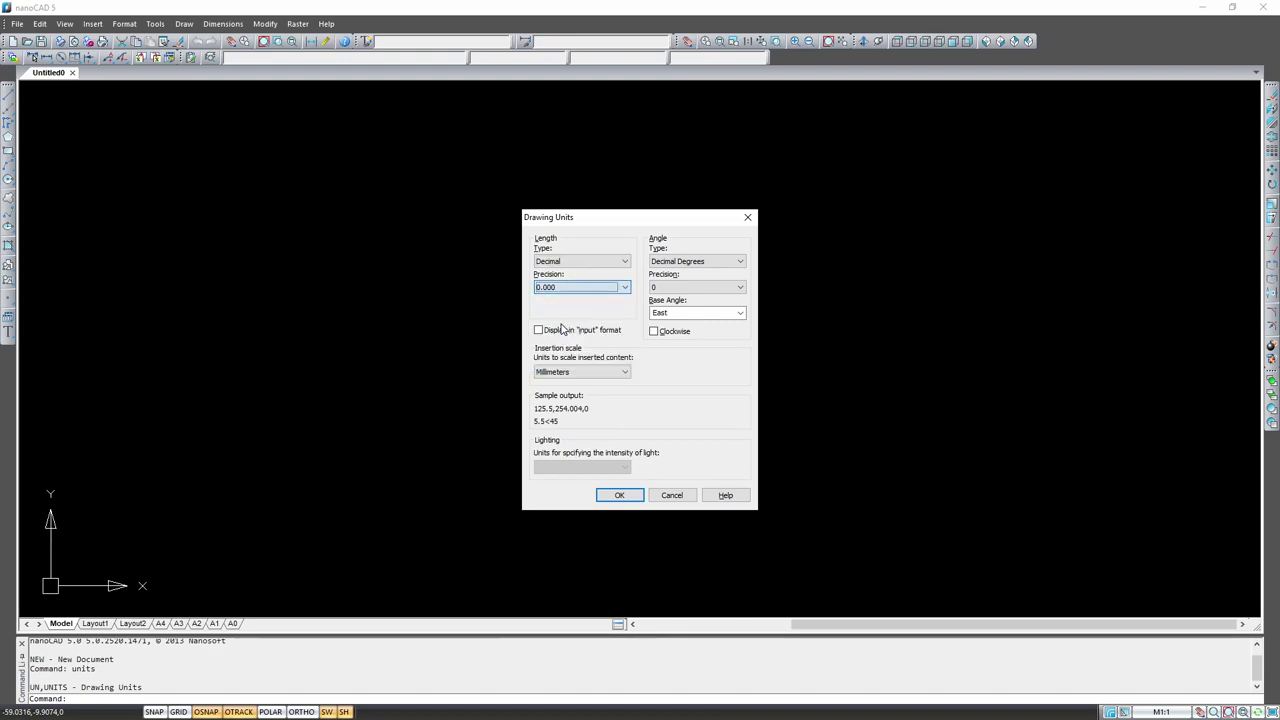
# Step: Set angles to clockwise Deg/Min/Sec, precision 0d00'00.0", base angle East, and apply
pyautogui.click(692, 261)
pyautogui.click(688, 284)
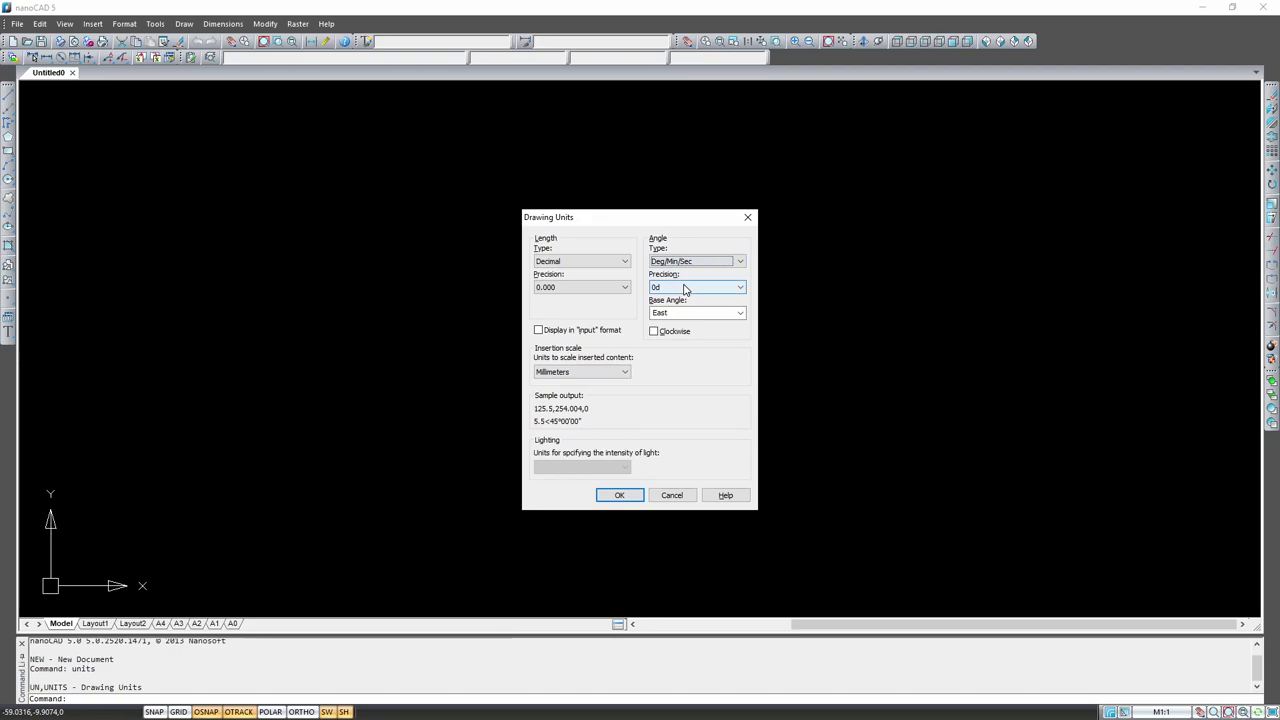
pyautogui.click(685, 289)
pyautogui.click(688, 325)
pyautogui.click(653, 332)
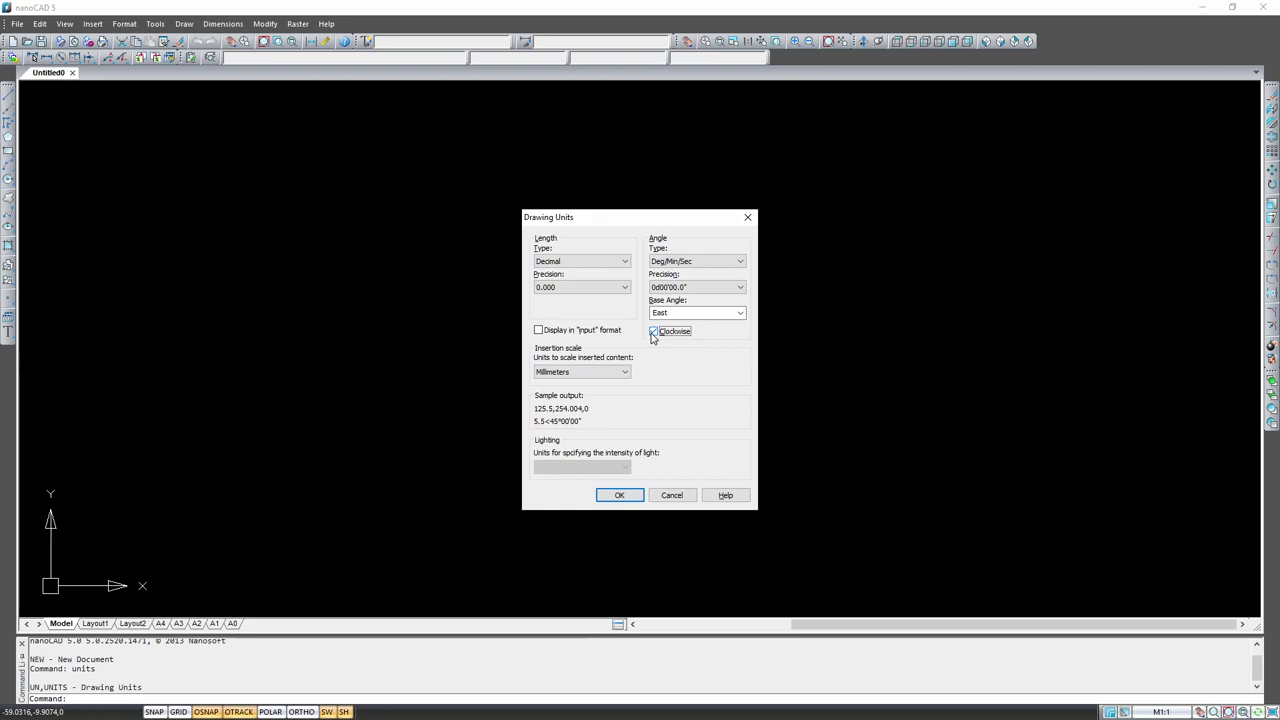
pyautogui.click(739, 314)
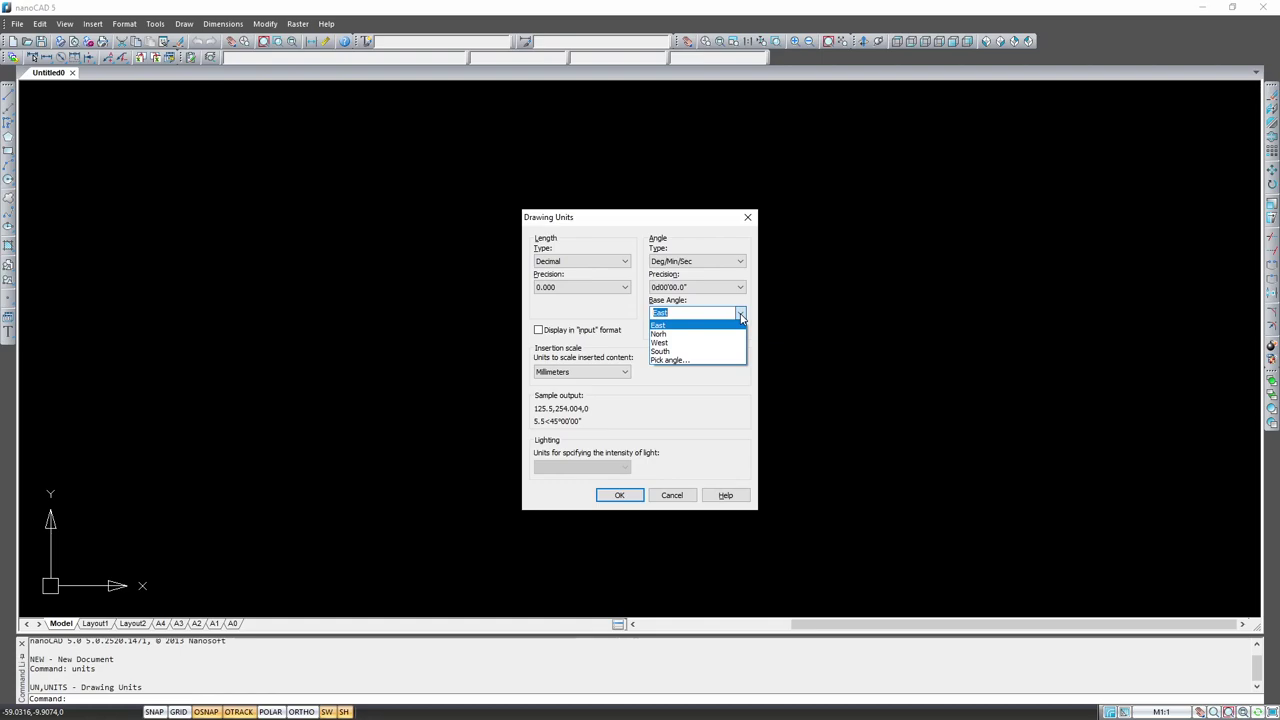
pyautogui.click(672, 336)
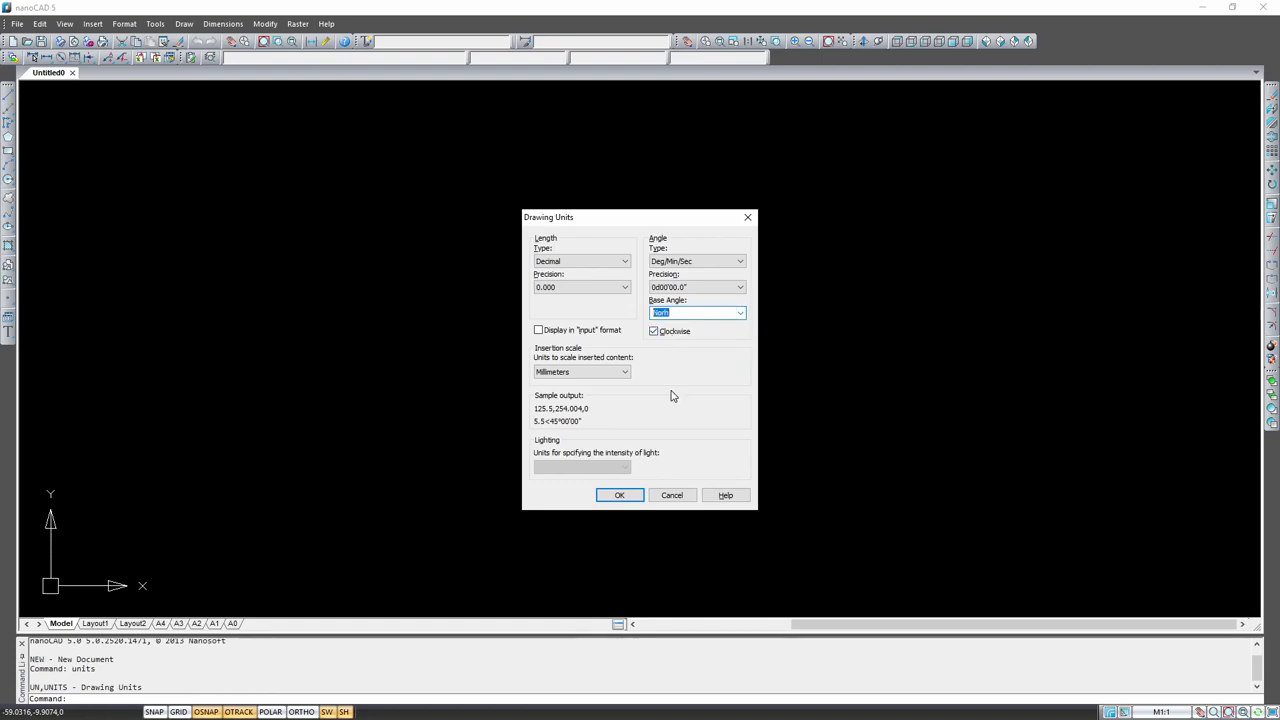
pyautogui.click(745, 314)
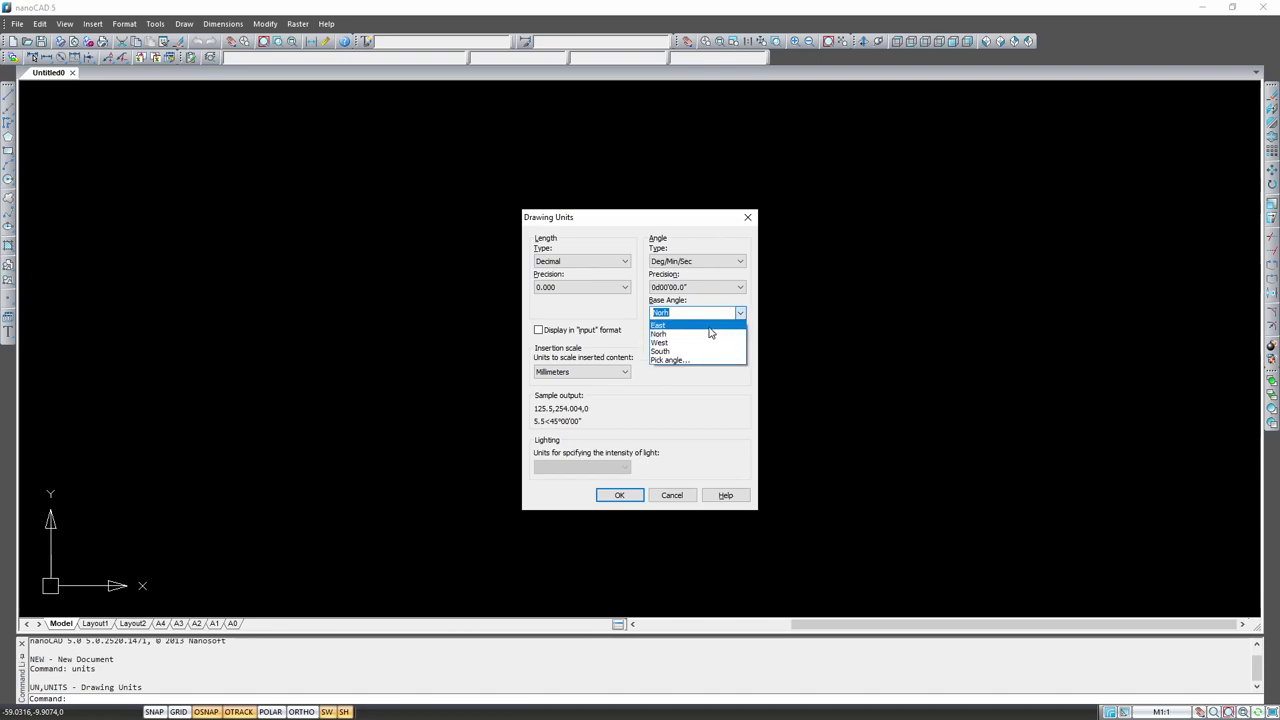
pyautogui.click(710, 330)
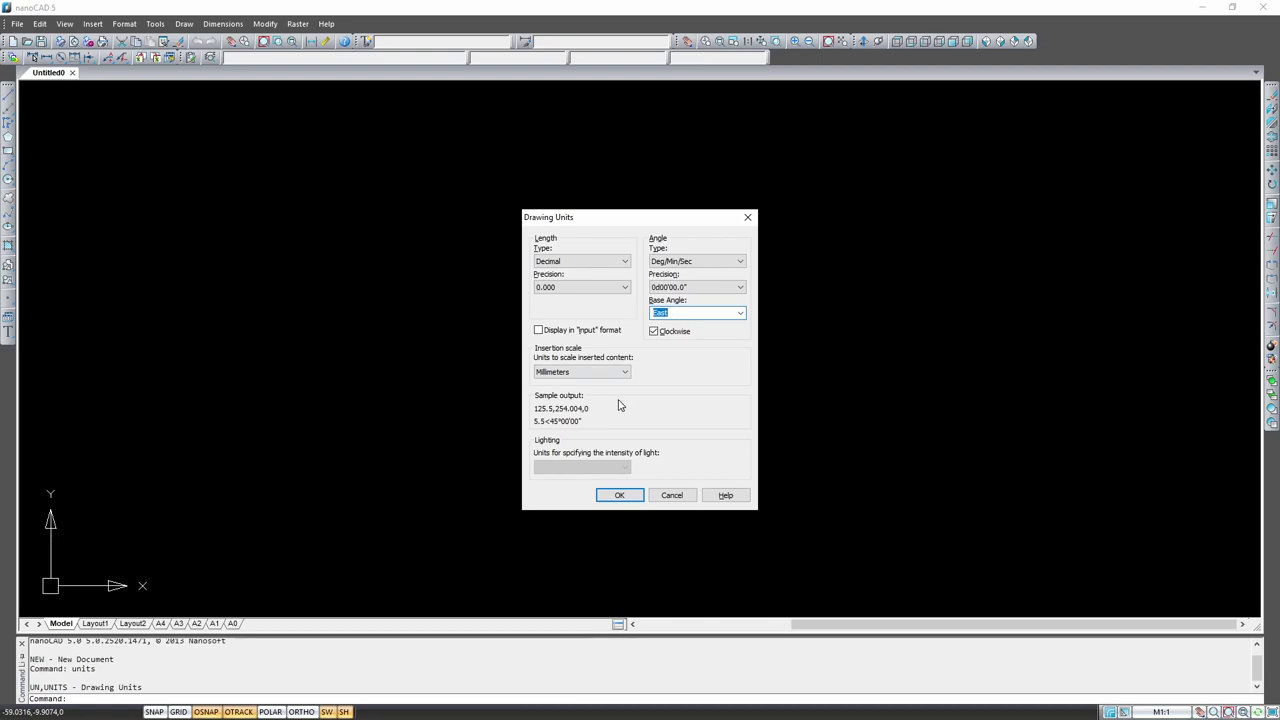
pyautogui.click(619, 495)
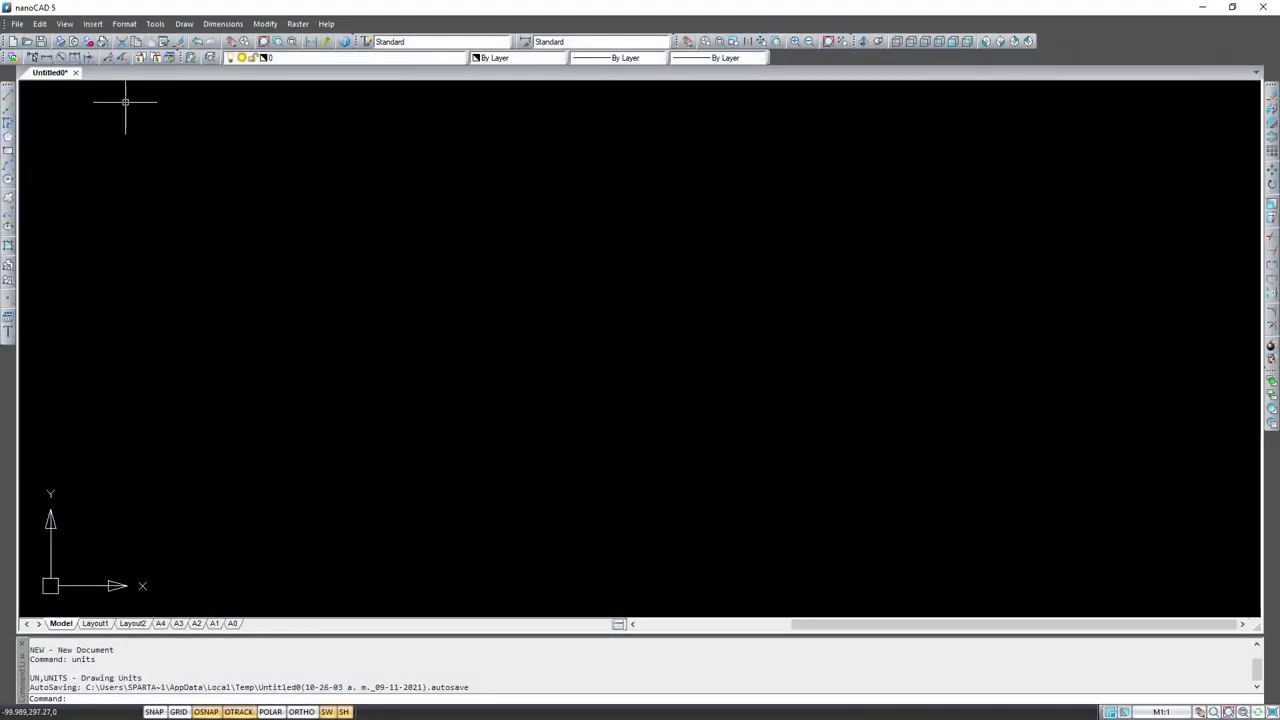
# Step: Draw two similar circles side by side in the upper left, each by centre and radius
pyautogui.click(8, 179)
pyautogui.click(371, 237)
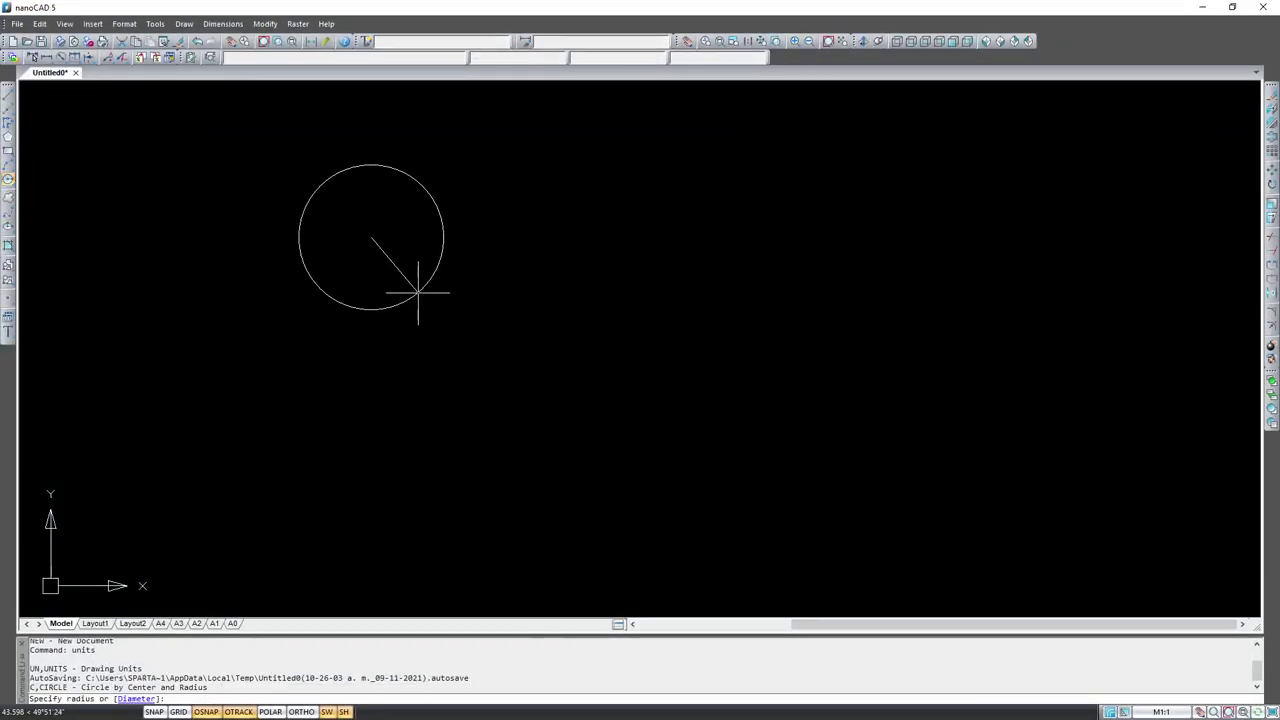
pyautogui.click(418, 293)
pyautogui.click(8, 179)
pyautogui.click(552, 250)
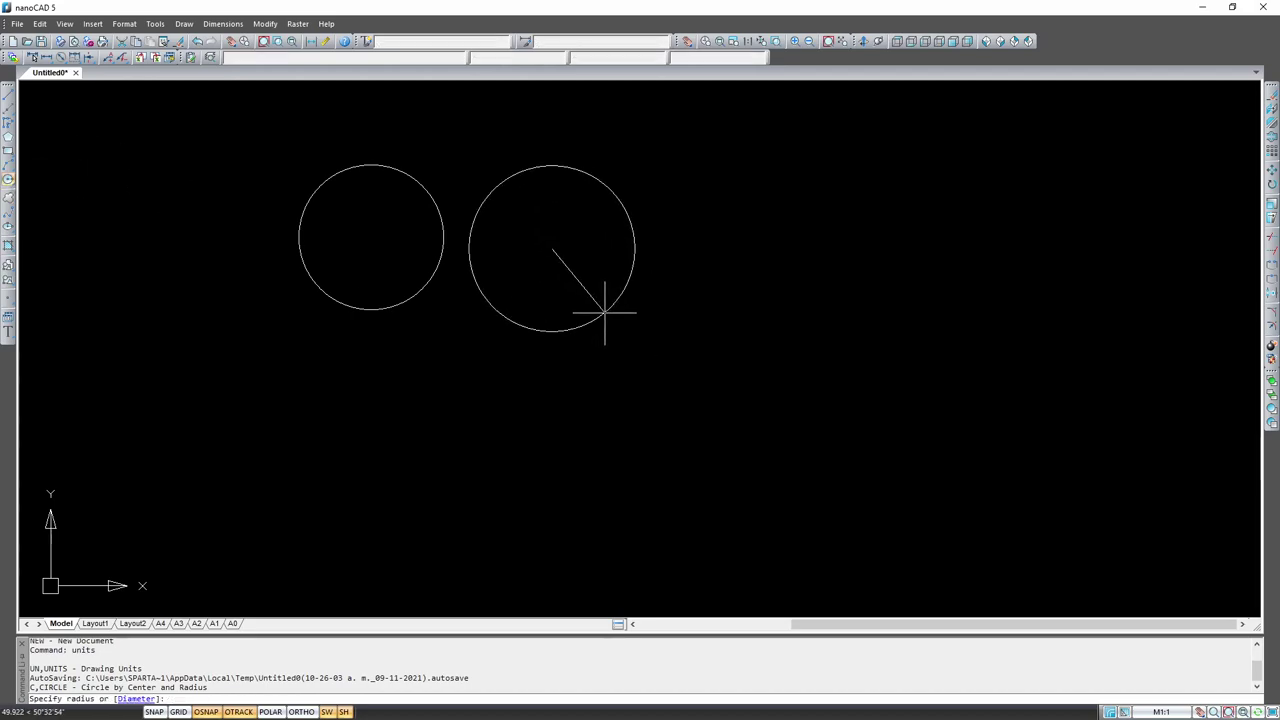
pyautogui.click(602, 302)
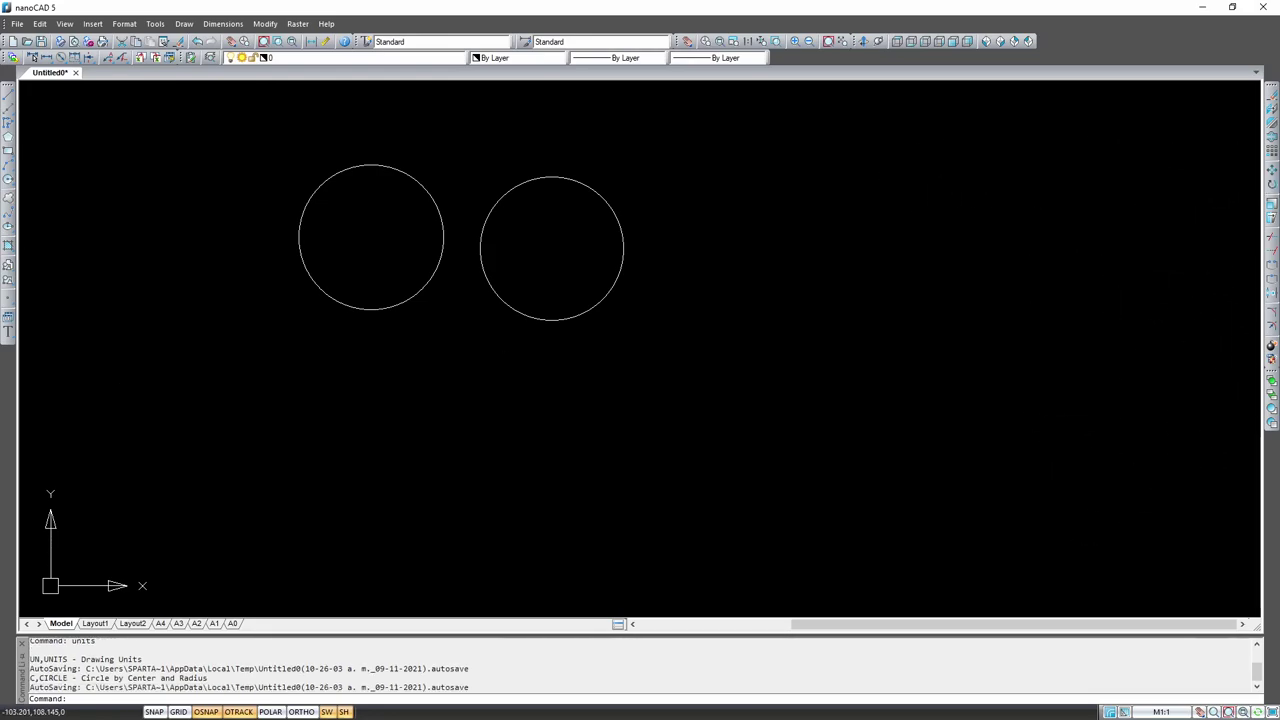
pyautogui.moveTo(1150, 216)
pyautogui.mouseDown()
pyautogui.moveTo(1240, 155)
pyautogui.moveTo(1125, 262)
pyautogui.mouseUp()
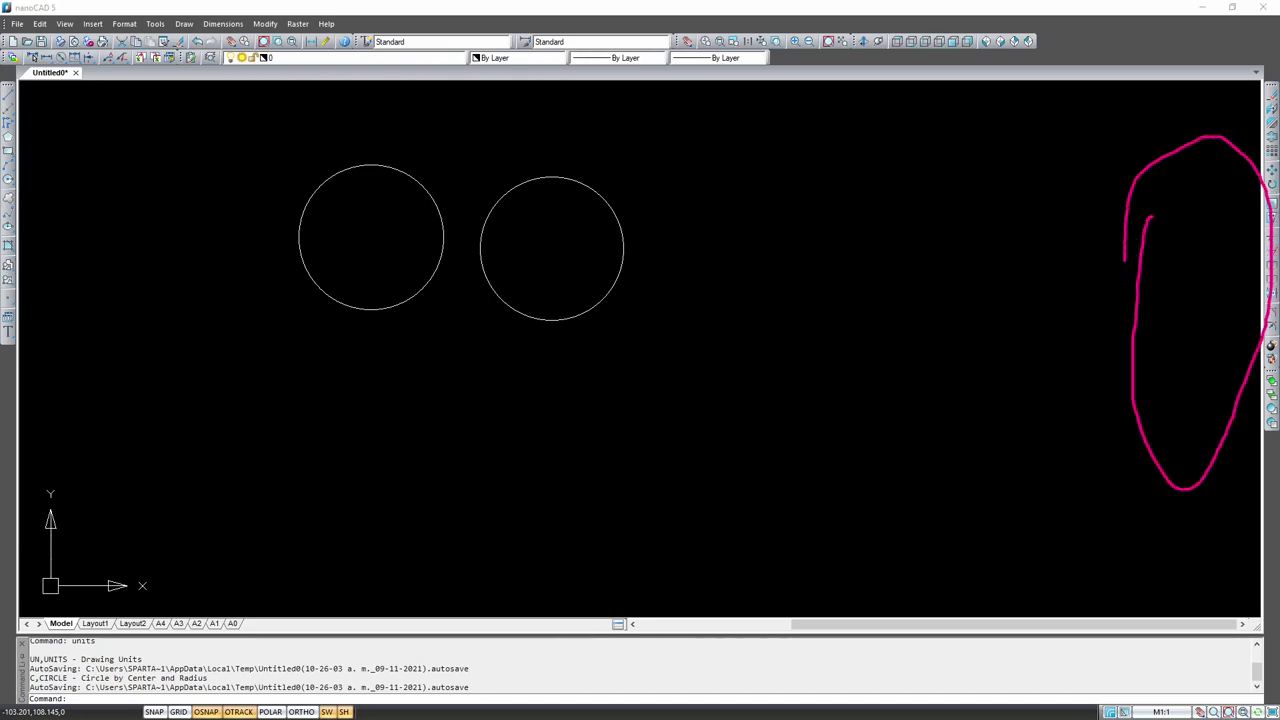
pyautogui.press('Escape')
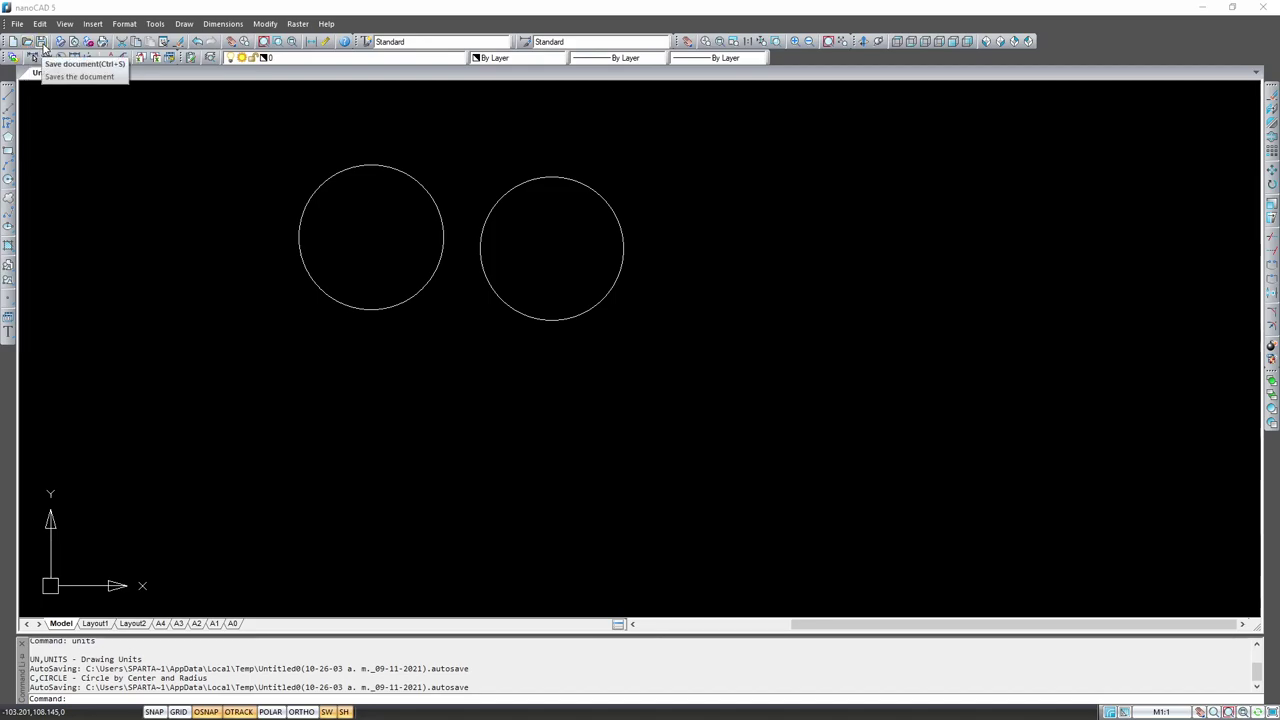
# Step: Undo and redo the last circle, then pan and zoom out so the circles sit small at left
pyautogui.click(198, 43)
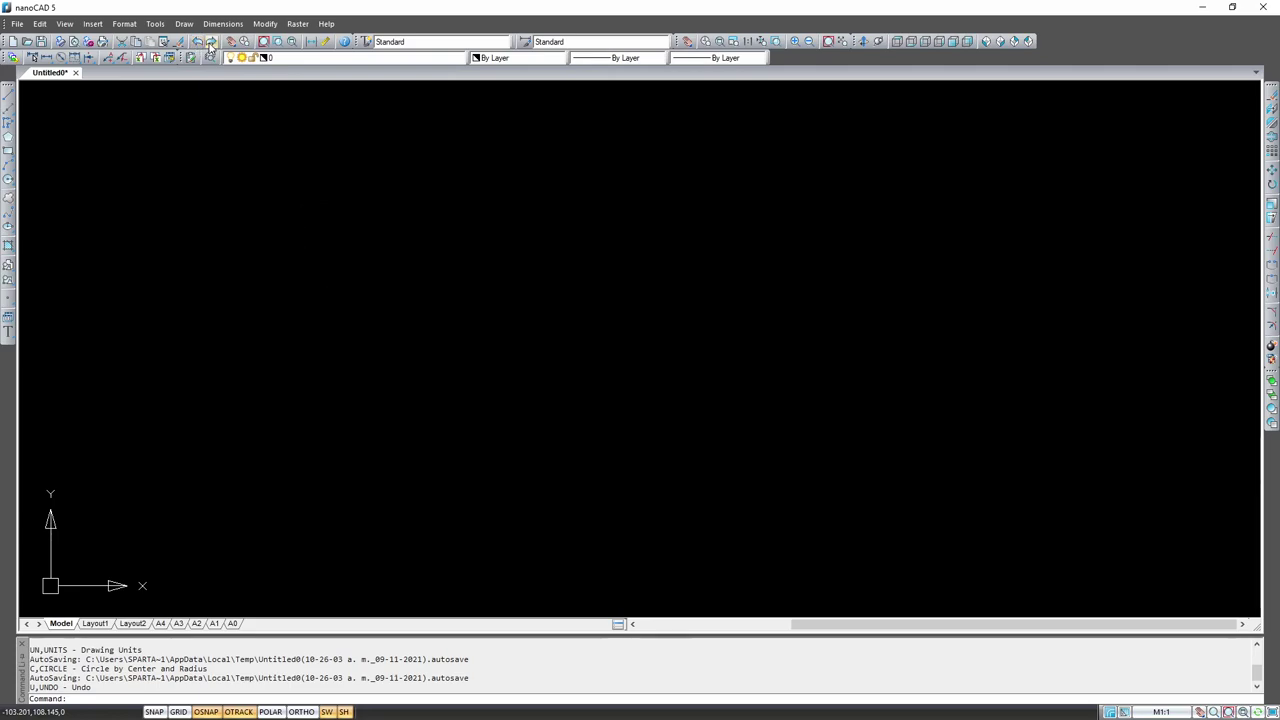
pyautogui.click(211, 43)
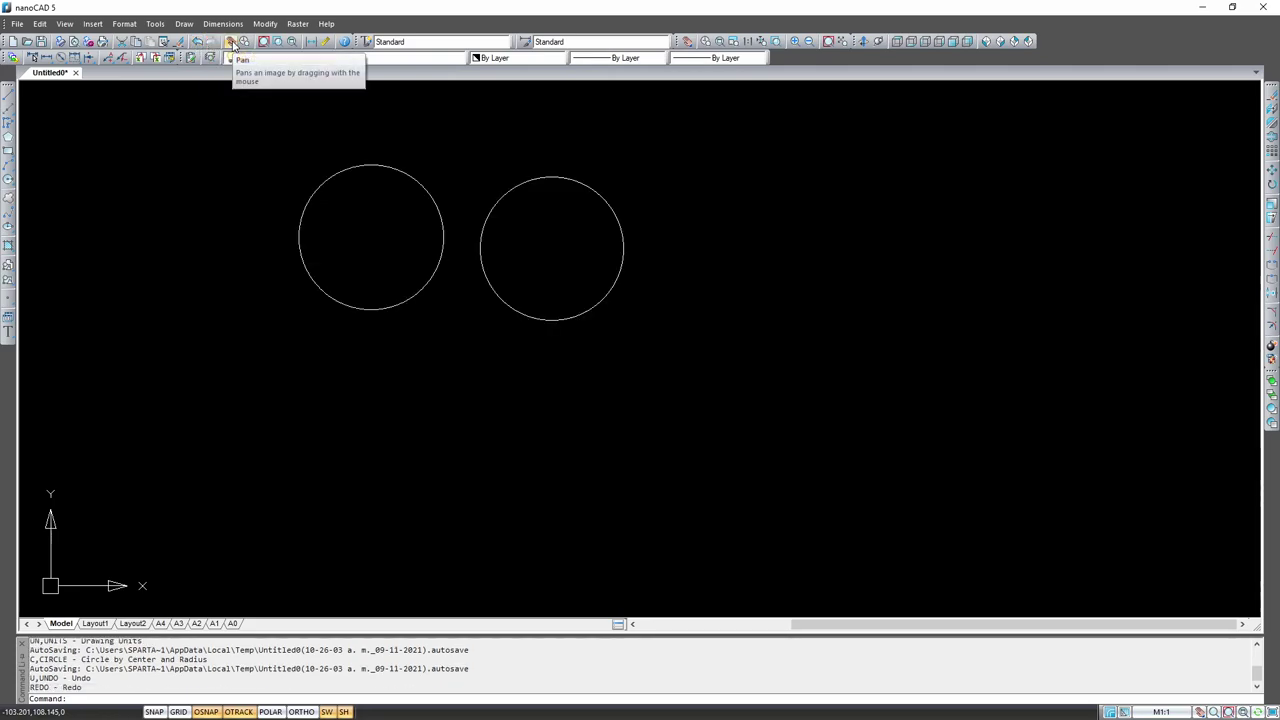
pyautogui.click(232, 44)
pyautogui.moveTo(349, 229)
pyautogui.mouseDown()
pyautogui.moveTo(399, 365)
pyautogui.moveTo(743, 286)
pyautogui.moveTo(323, 311)
pyautogui.moveTo(697, 320)
pyautogui.moveTo(386, 326)
pyautogui.moveTo(440, 291)
pyautogui.moveTo(407, 310)
pyautogui.moveTo(377, 289)
pyautogui.moveTo(517, 366)
pyautogui.moveTo(514, 297)
pyautogui.moveTo(458, 326)
pyautogui.moveTo(523, 291)
pyautogui.moveTo(351, 334)
pyautogui.moveTo(512, 332)
pyautogui.moveTo(363, 329)
pyautogui.moveTo(453, 330)
pyautogui.mouseUp()
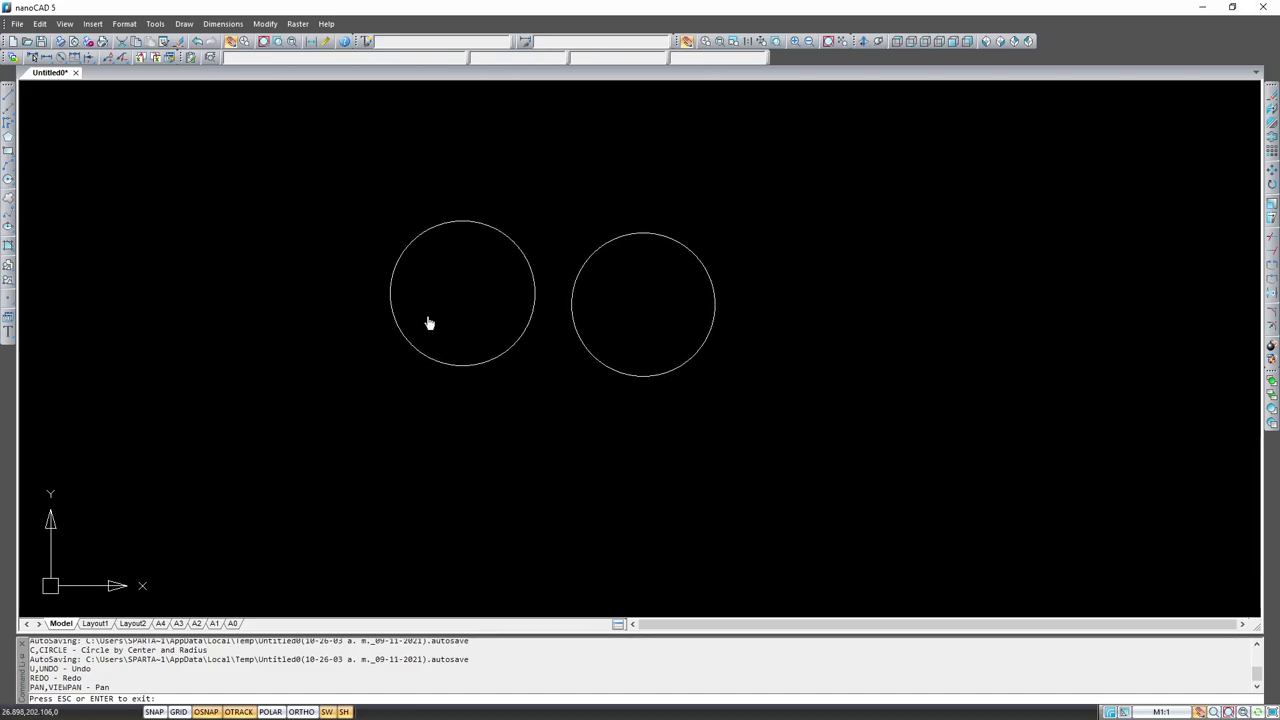
pyautogui.moveTo(462, 316)
pyautogui.mouseDown()
pyautogui.moveTo(420, 277)
pyautogui.moveTo(417, 311)
pyautogui.moveTo(492, 284)
pyautogui.moveTo(717, 294)
pyautogui.moveTo(774, 409)
pyautogui.moveTo(491, 420)
pyautogui.moveTo(617, 385)
pyautogui.moveTo(380, 351)
pyautogui.moveTo(486, 369)
pyautogui.moveTo(389, 300)
pyautogui.moveTo(398, 311)
pyautogui.mouseUp()
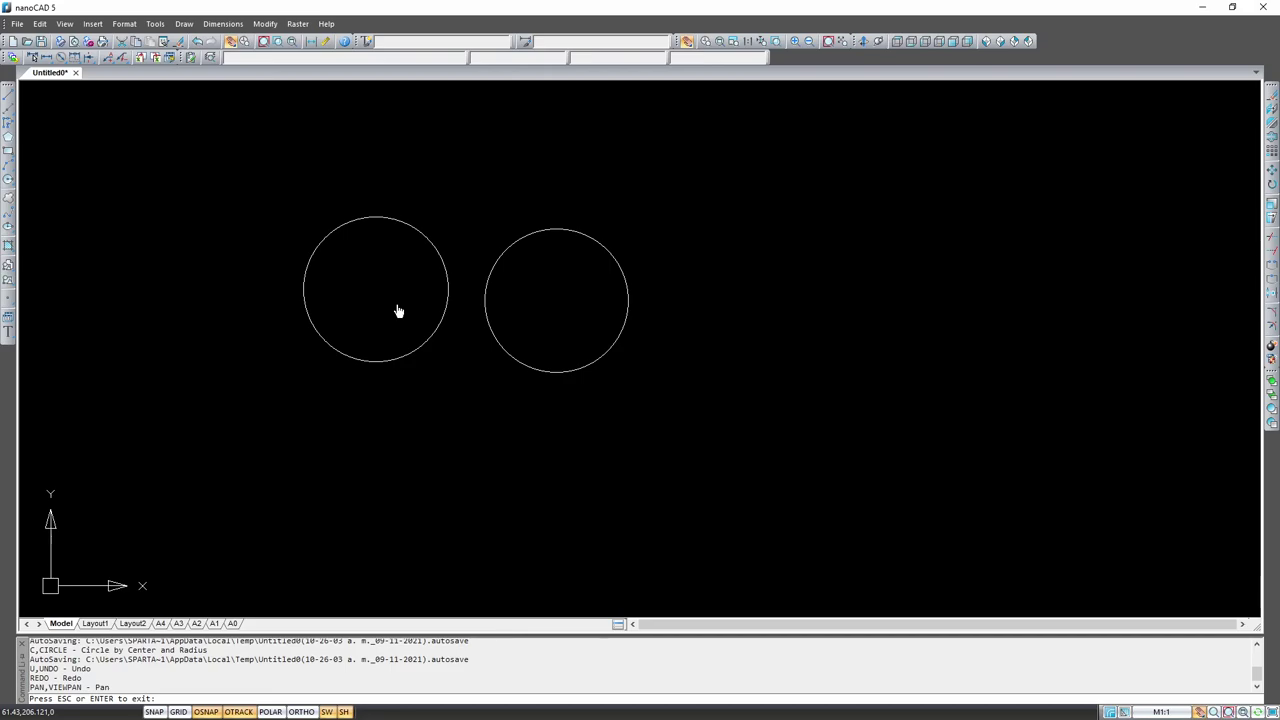
pyautogui.press('Escape')
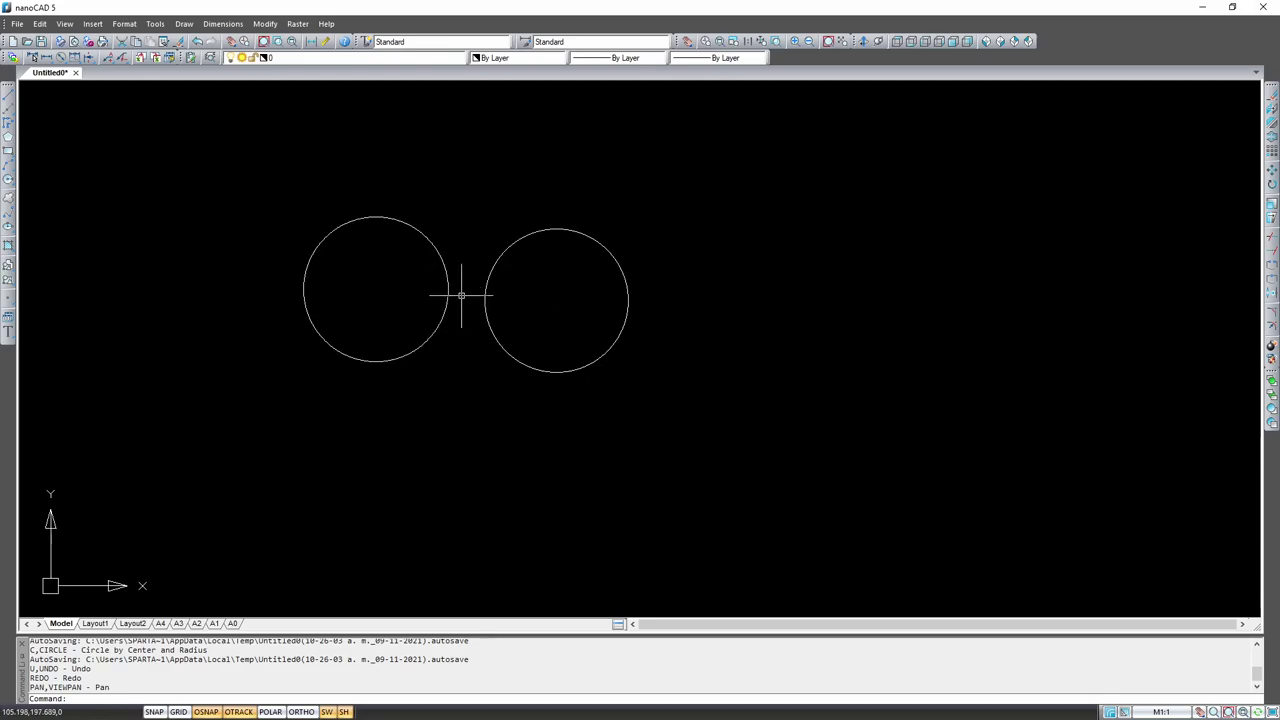
pyautogui.click(449, 468)
pyautogui.click(513, 479)
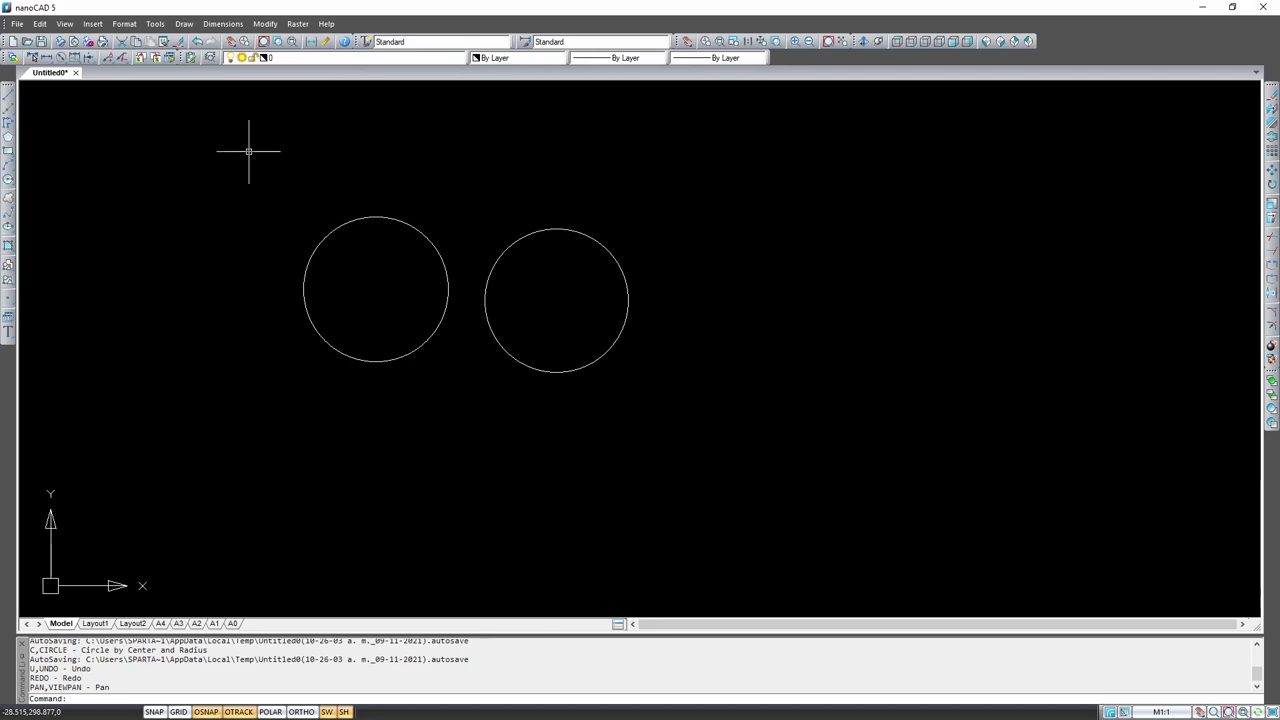
pyautogui.scroll(-5, 220, 268)
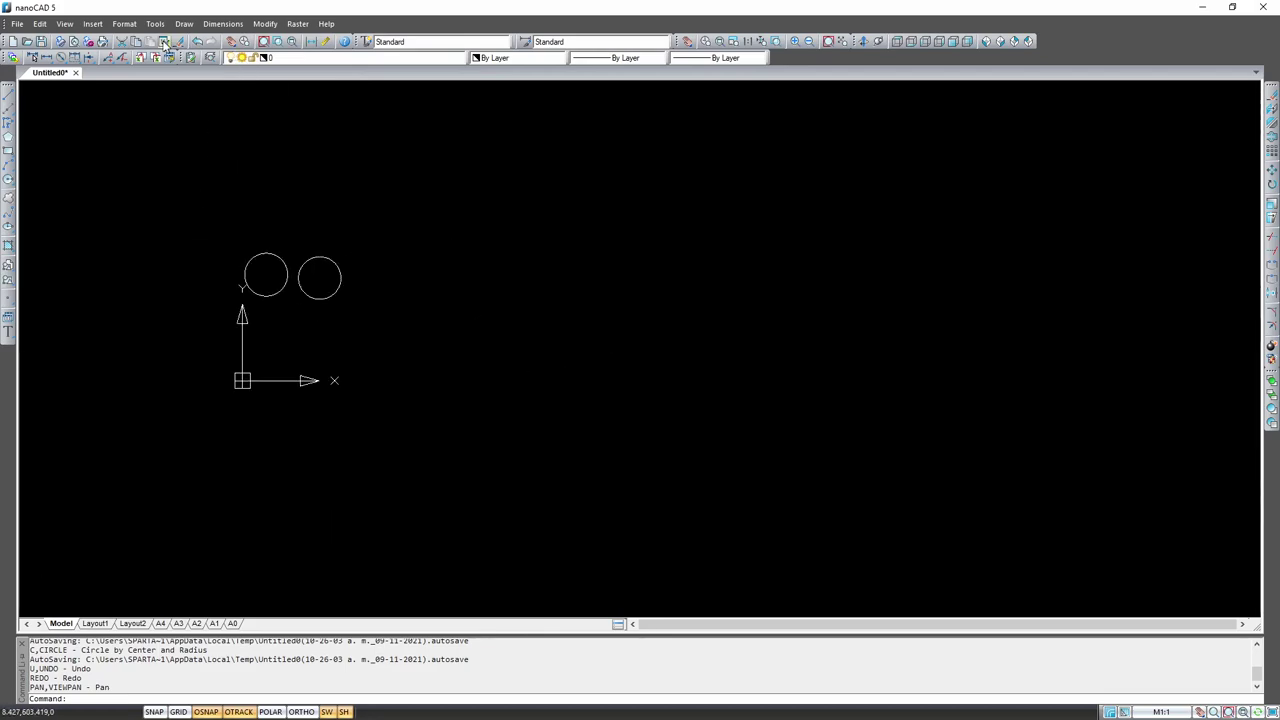
# Step: Draw a third circle by centre and radius well to the right of the first two
pyautogui.click(8, 180)
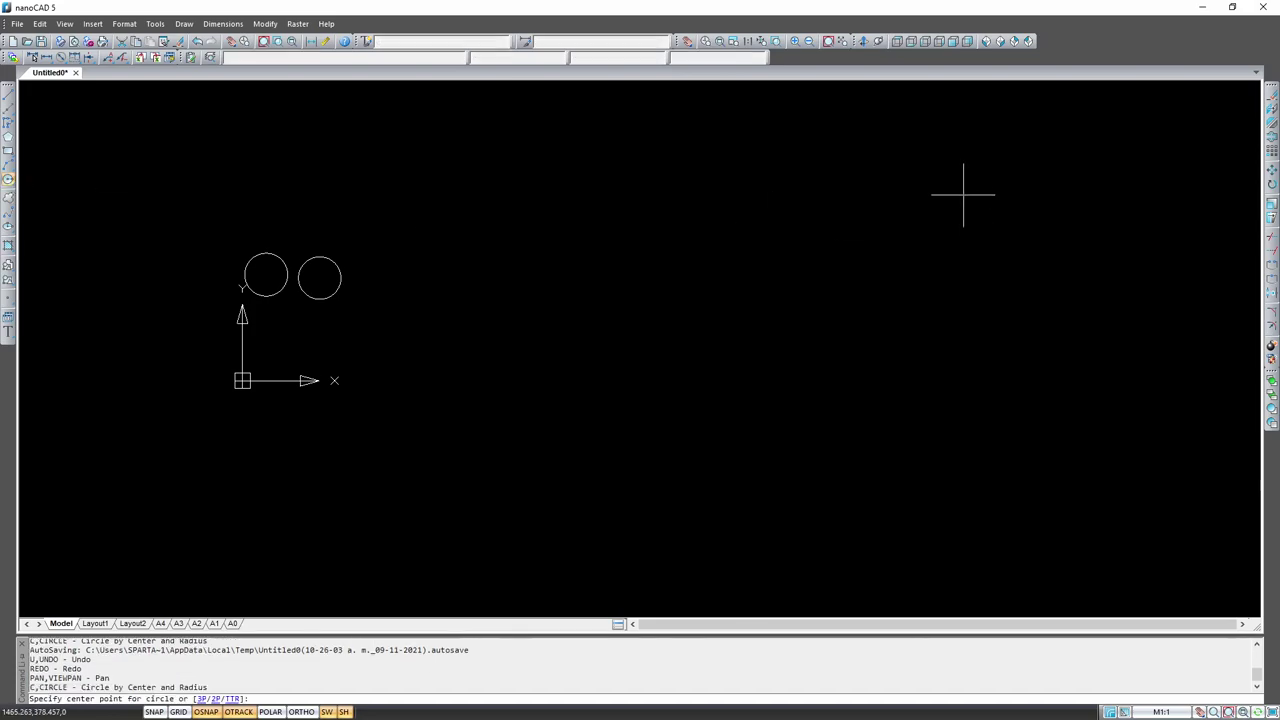
pyautogui.click(728, 214)
pyautogui.click(751, 244)
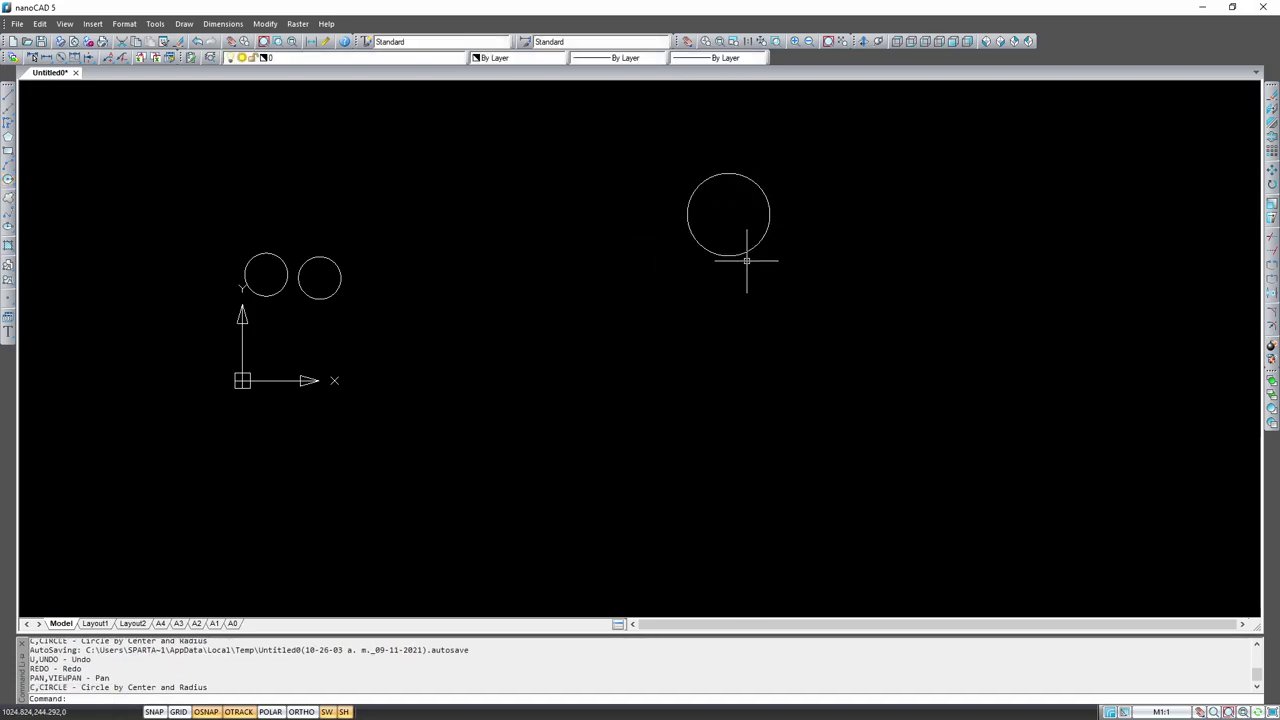
pyautogui.scroll(4, 171, 323)
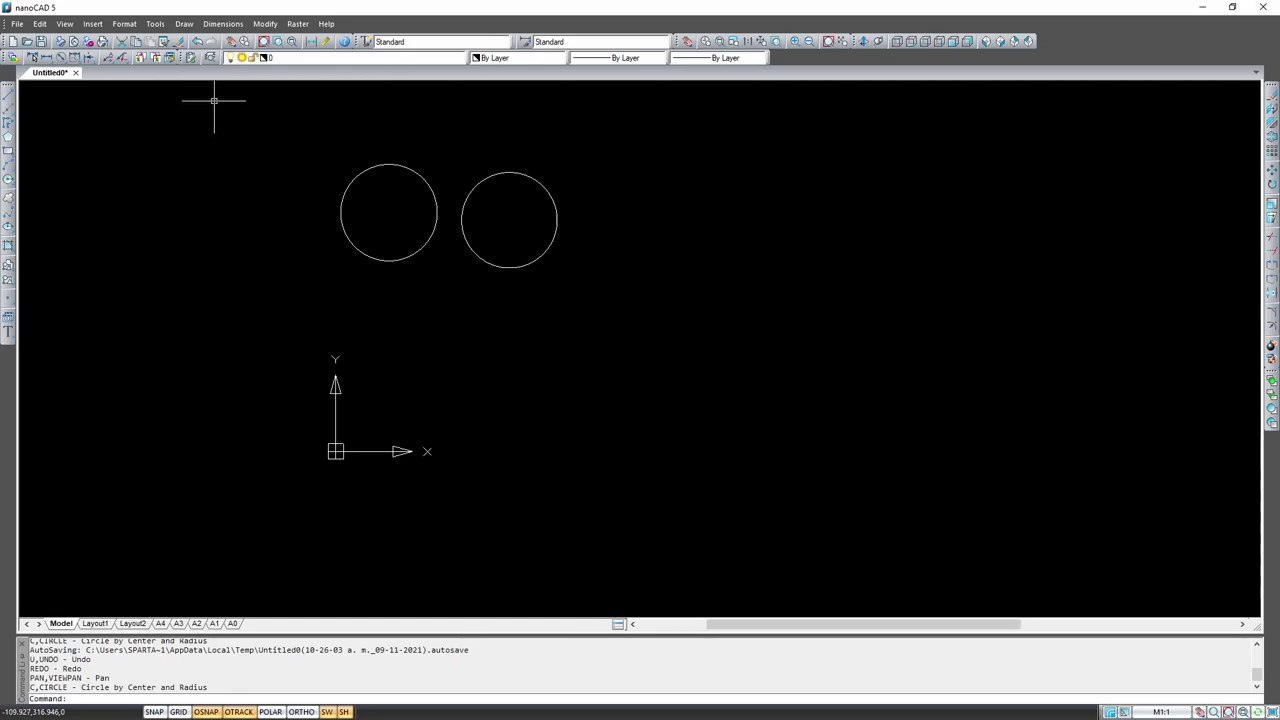
# Step: Zoom to extents so all three circles, including the large right one, fit in view
pyautogui.click(66, 24)
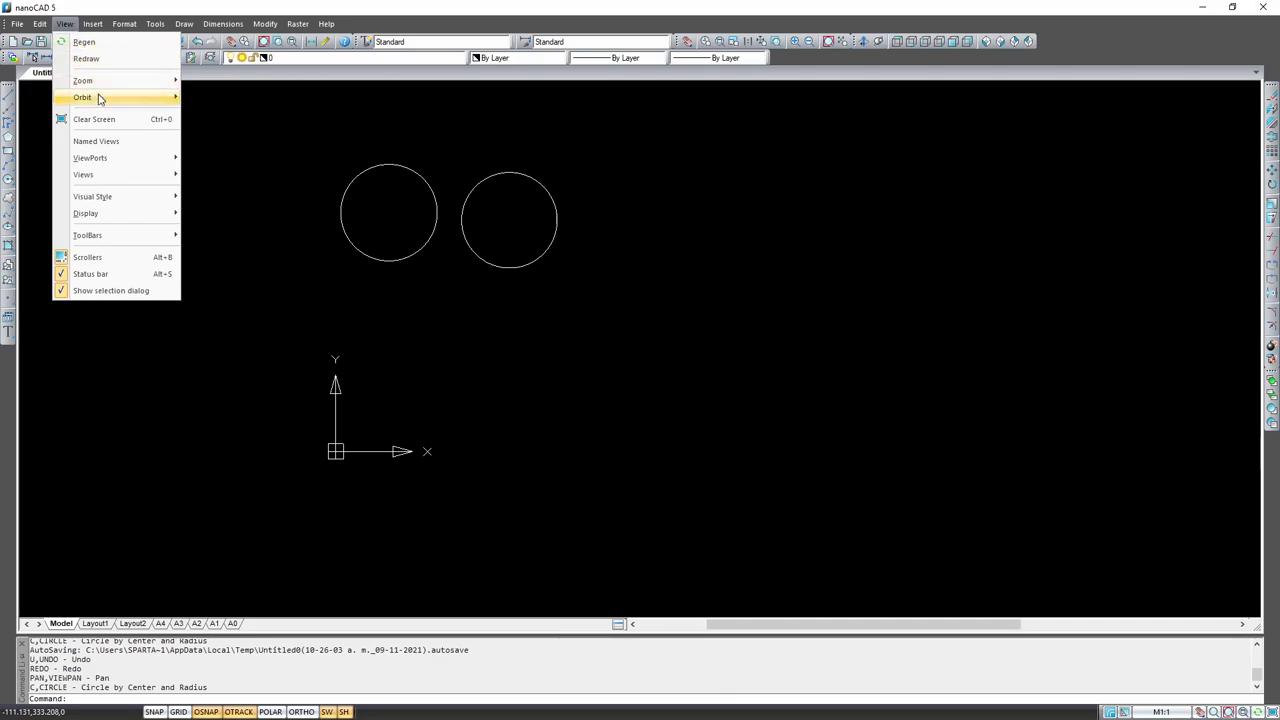
pyautogui.moveTo(83, 80)
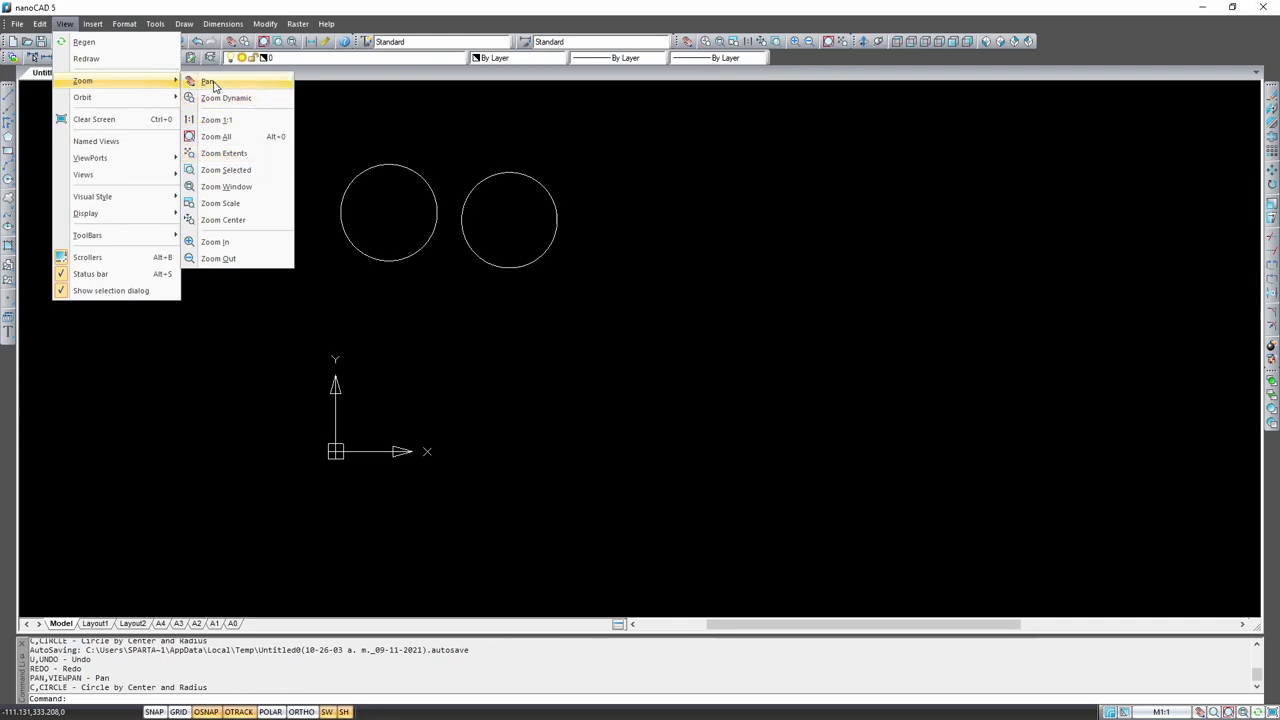
pyautogui.click(229, 152)
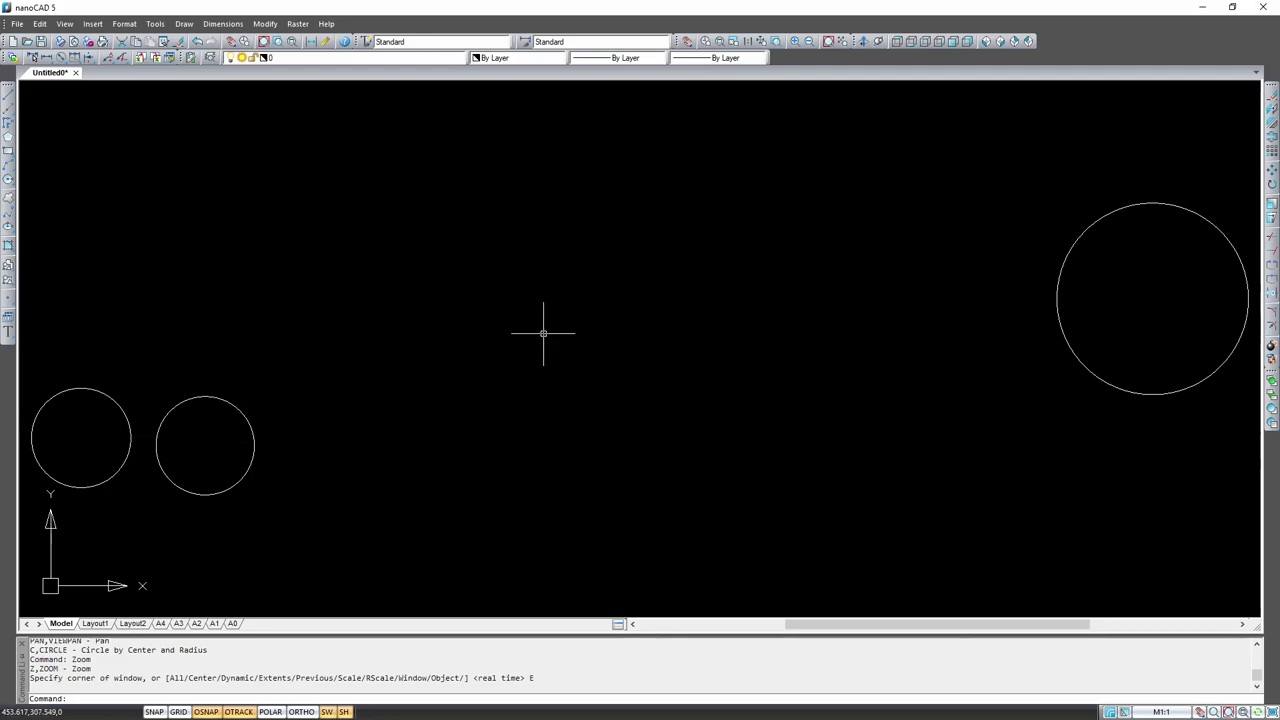
pyautogui.click(66, 24)
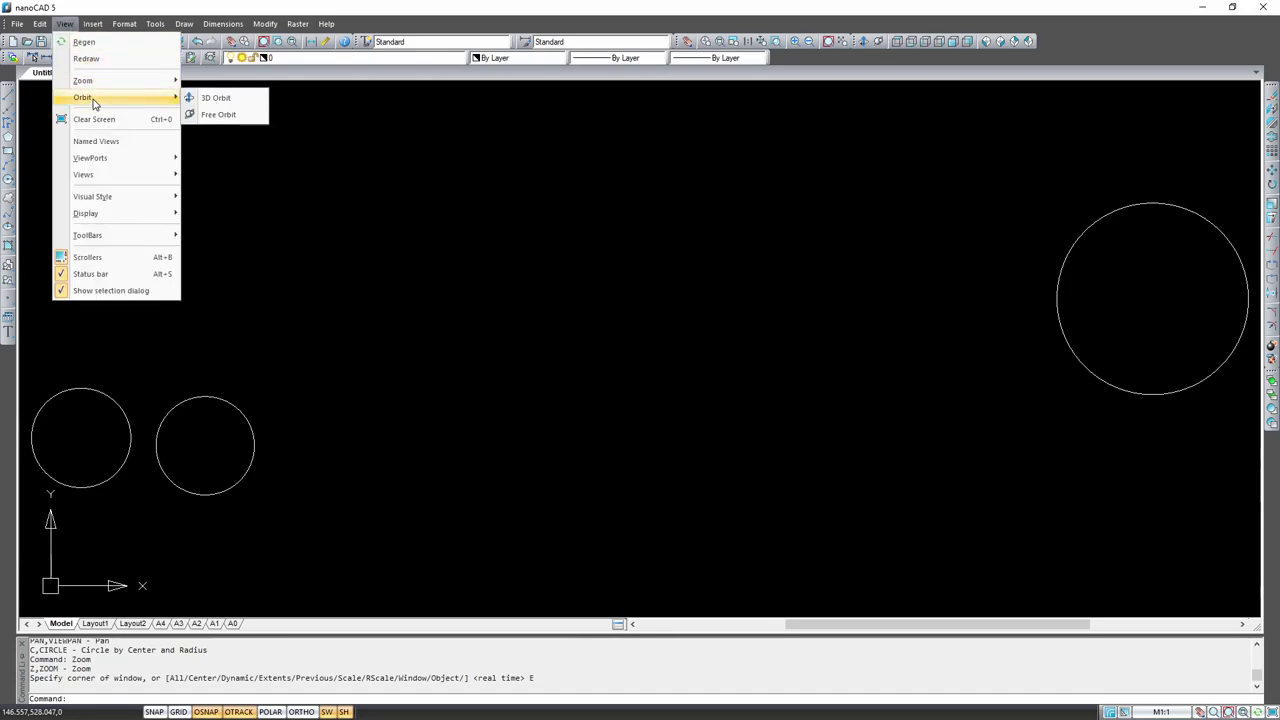
pyautogui.click(227, 104)
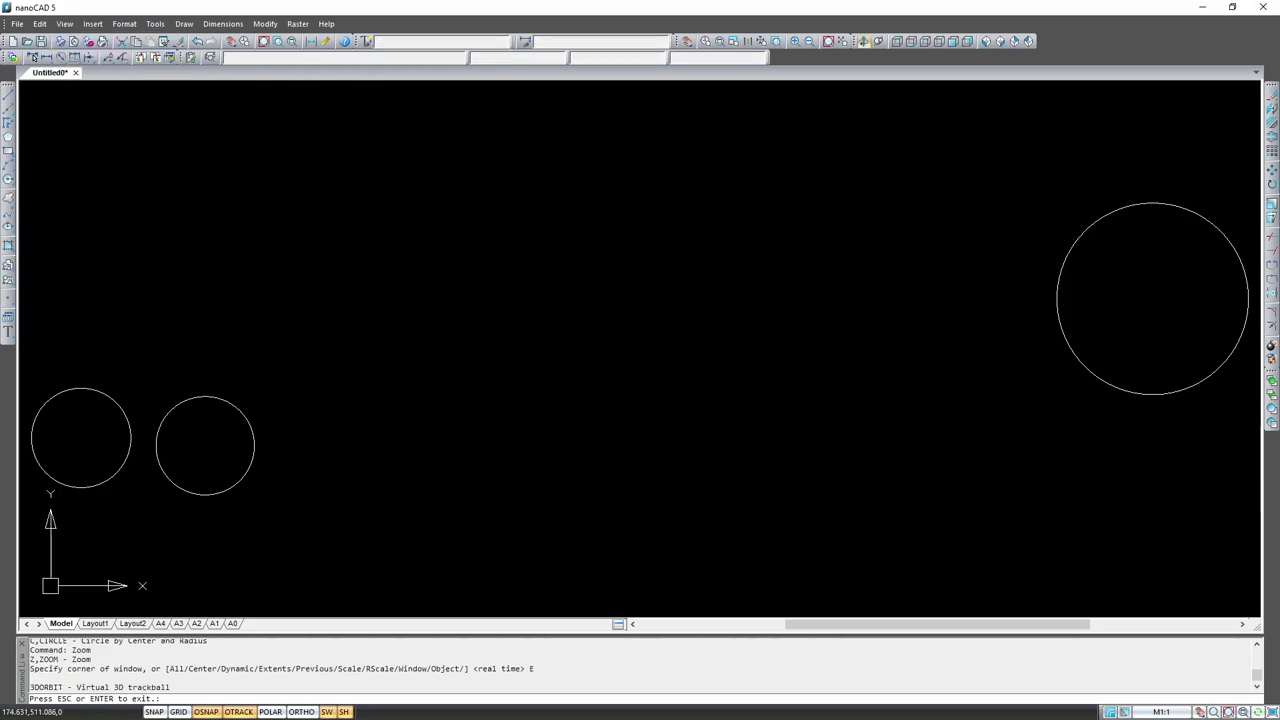
pyautogui.moveTo(345, 304)
pyautogui.mouseDown()
pyautogui.moveTo(562, 404)
pyautogui.moveTo(626, 337)
pyautogui.moveTo(1051, 474)
pyautogui.moveTo(1021, 424)
pyautogui.mouseUp()
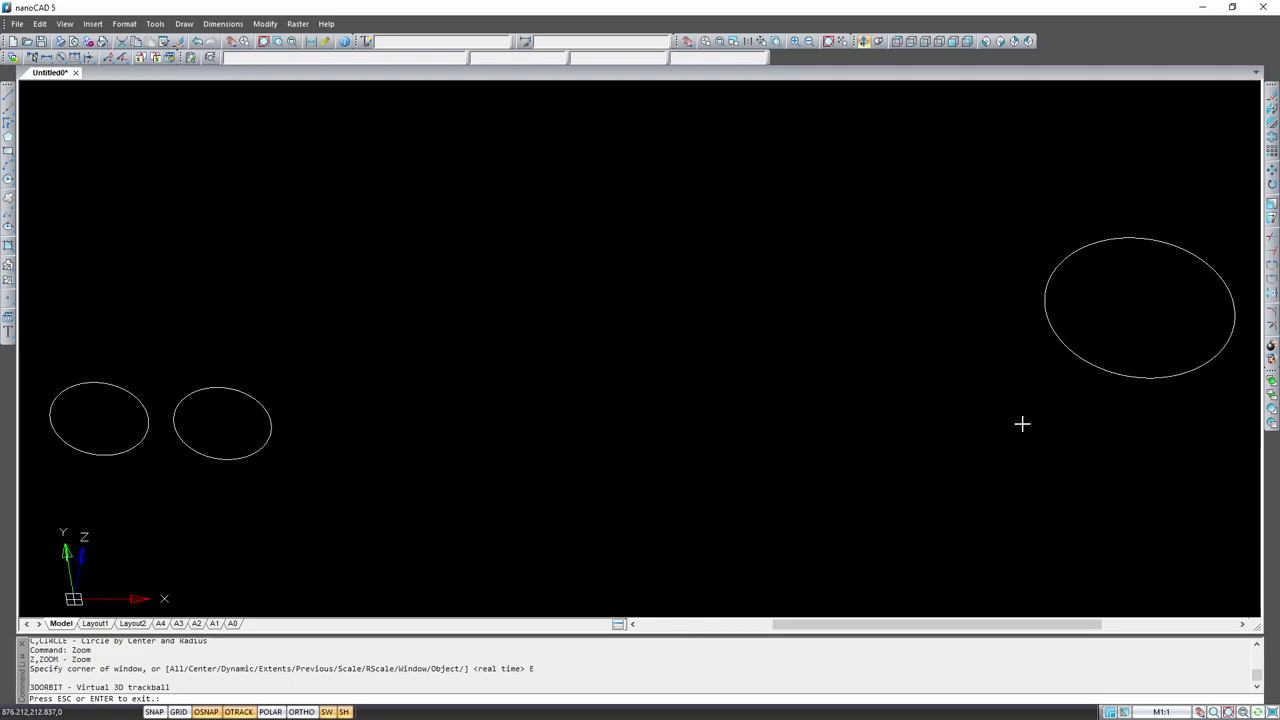
pyautogui.moveTo(766, 477)
pyautogui.mouseDown()
pyautogui.moveTo(750, 360)
pyautogui.moveTo(729, 354)
pyautogui.moveTo(727, 335)
pyautogui.moveTo(743, 400)
pyautogui.moveTo(811, 380)
pyautogui.moveTo(783, 395)
pyautogui.mouseUp()
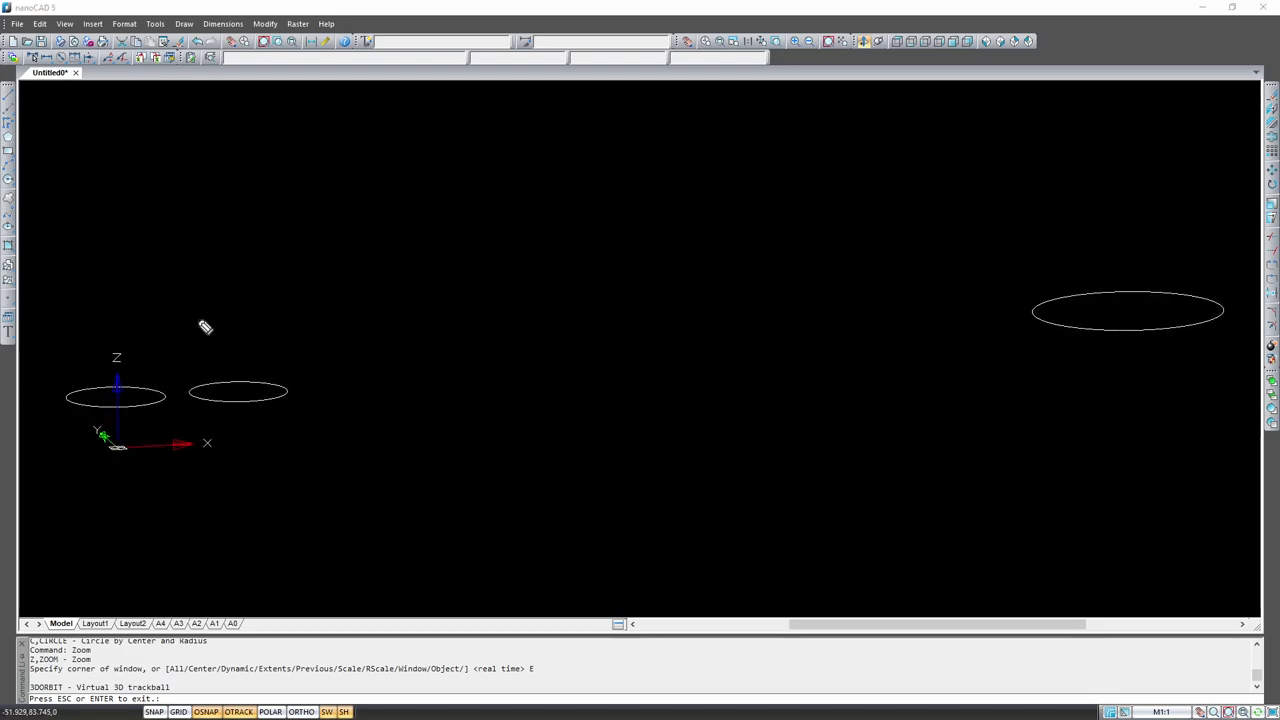
pyautogui.moveTo(198, 317)
pyautogui.mouseDown()
pyautogui.moveTo(63, 431)
pyautogui.moveTo(260, 505)
pyautogui.moveTo(205, 319)
pyautogui.moveTo(172, 310)
pyautogui.mouseUp()
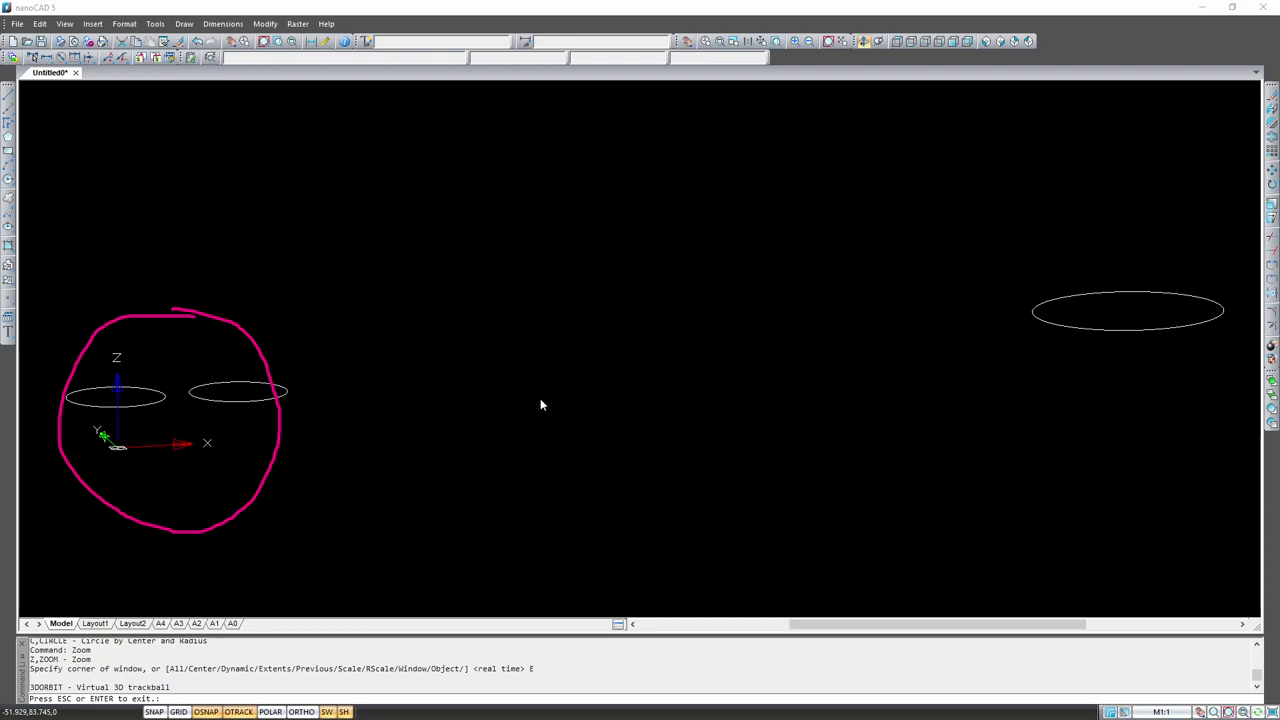
pyautogui.moveTo(540, 404)
pyautogui.mouseDown()
pyautogui.moveTo(529, 429)
pyautogui.moveTo(466, 349)
pyautogui.moveTo(450, 401)
pyautogui.moveTo(943, 357)
pyautogui.moveTo(943, 343)
pyautogui.moveTo(943, 420)
pyautogui.moveTo(943, 350)
pyautogui.moveTo(900, 357)
pyautogui.moveTo(551, 277)
pyautogui.moveTo(503, 380)
pyautogui.moveTo(780, 332)
pyautogui.moveTo(780, 274)
pyautogui.moveTo(751, 351)
pyautogui.moveTo(765, 400)
pyautogui.moveTo(785, 330)
pyautogui.moveTo(1018, 470)
pyautogui.mouseUp()
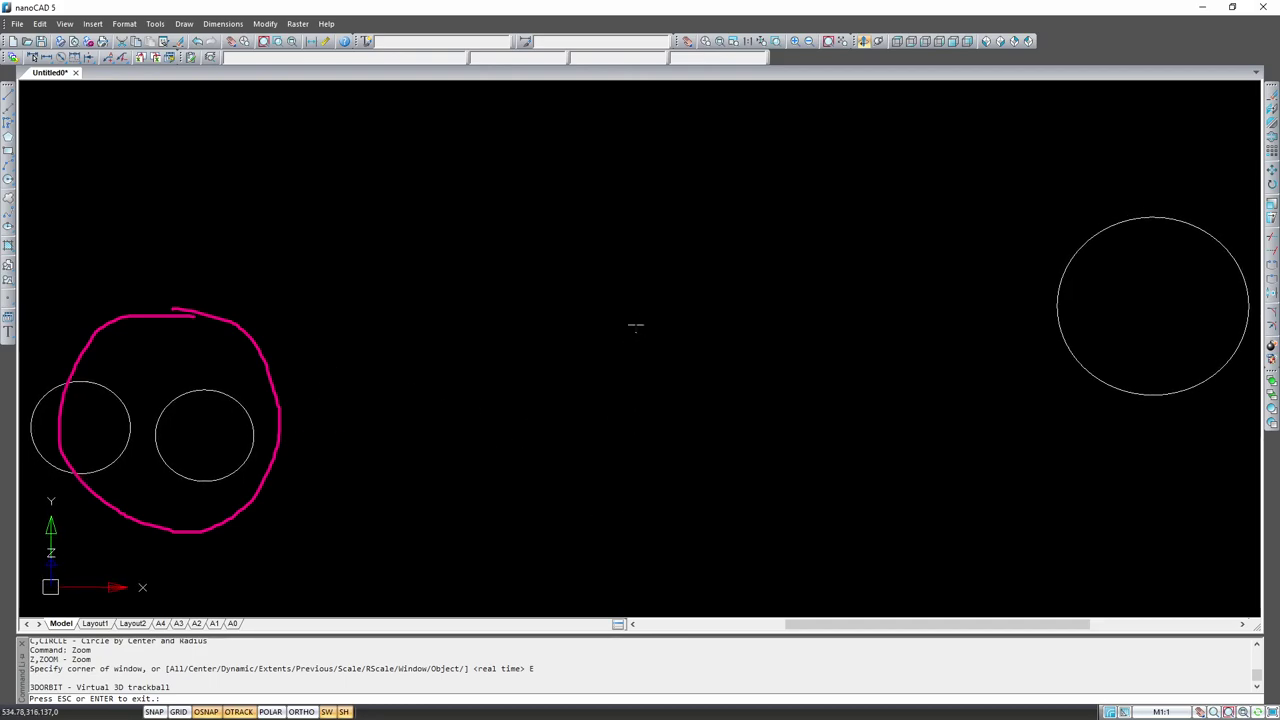
pyautogui.moveTo(634, 323); pyautogui.dragTo(640, 391)
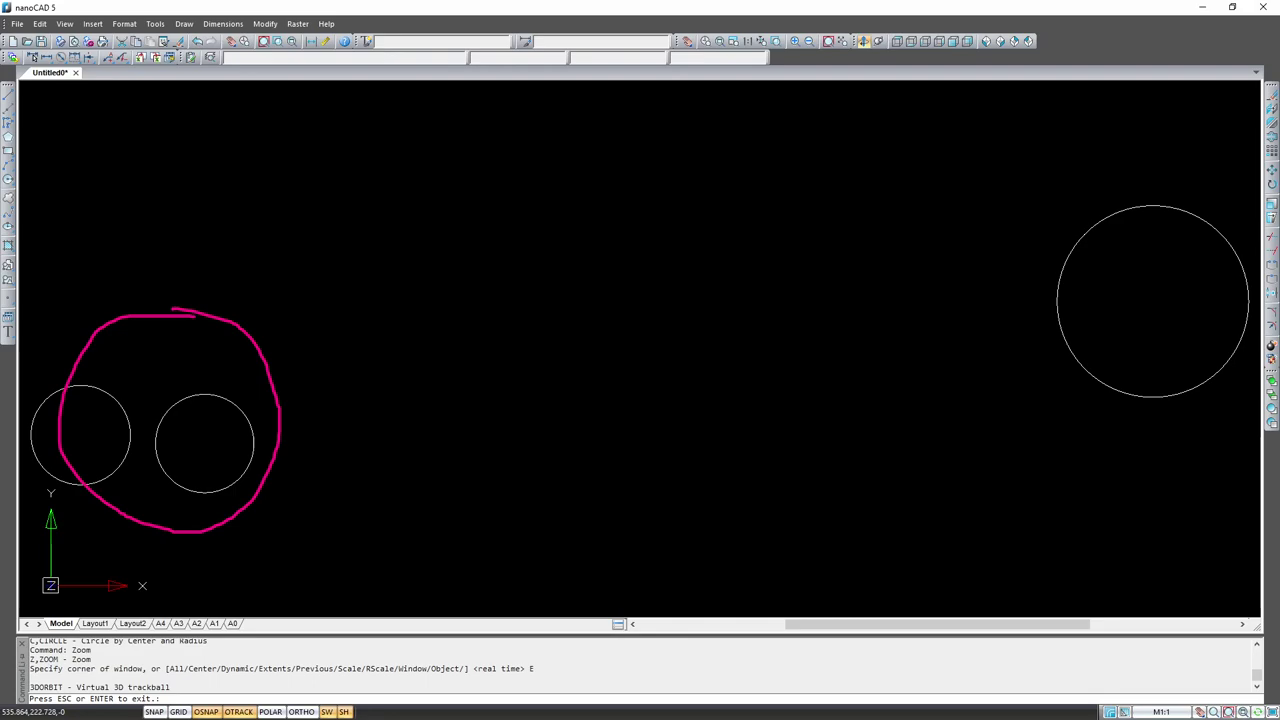
# Step: Zoom out and drag a crossing window over all three circles to select them
pyautogui.press('Escape')
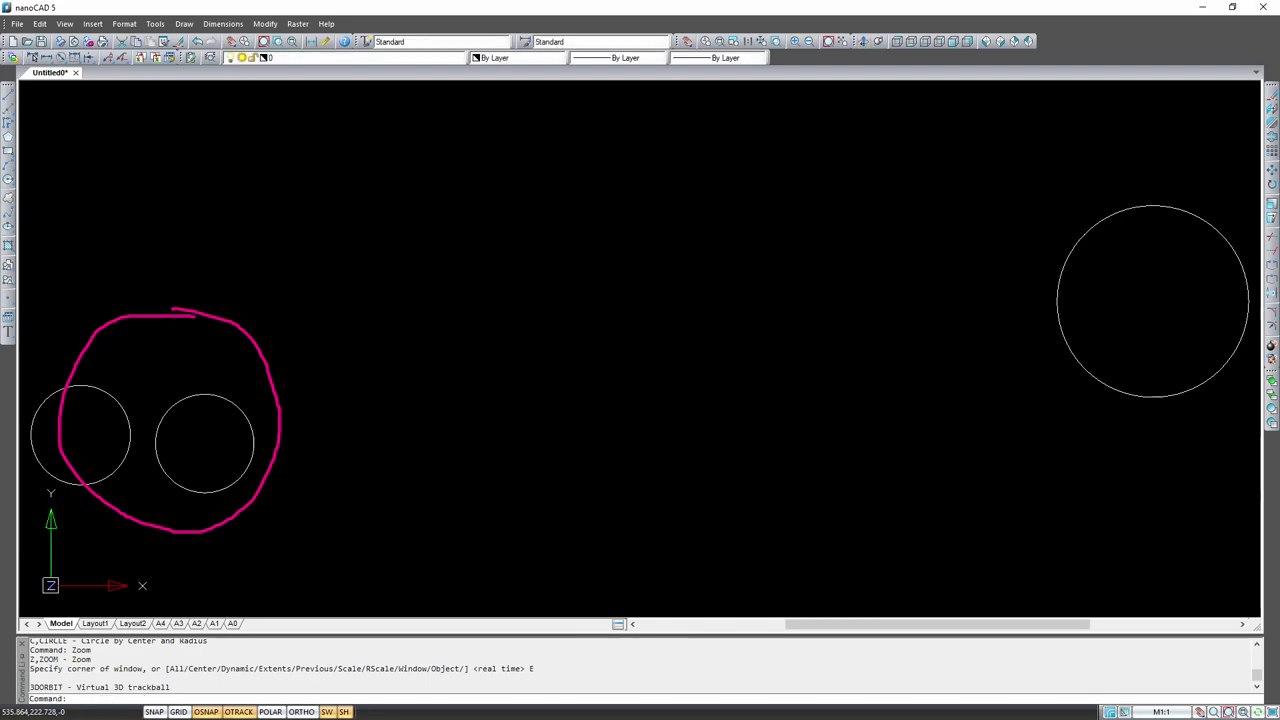
pyautogui.scroll(-2, 609, 360)
pyautogui.scroll(1, 609, 360)
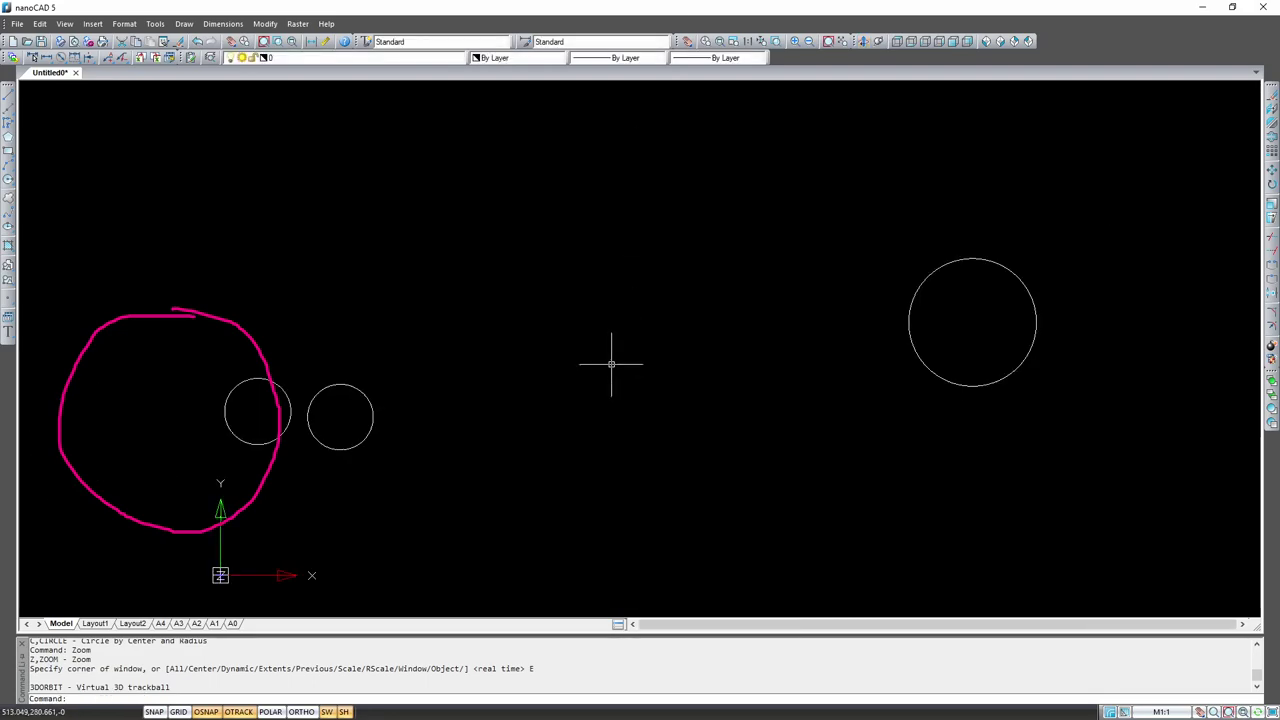
pyautogui.scroll(-1, 608, 365)
pyautogui.click(607, 385)
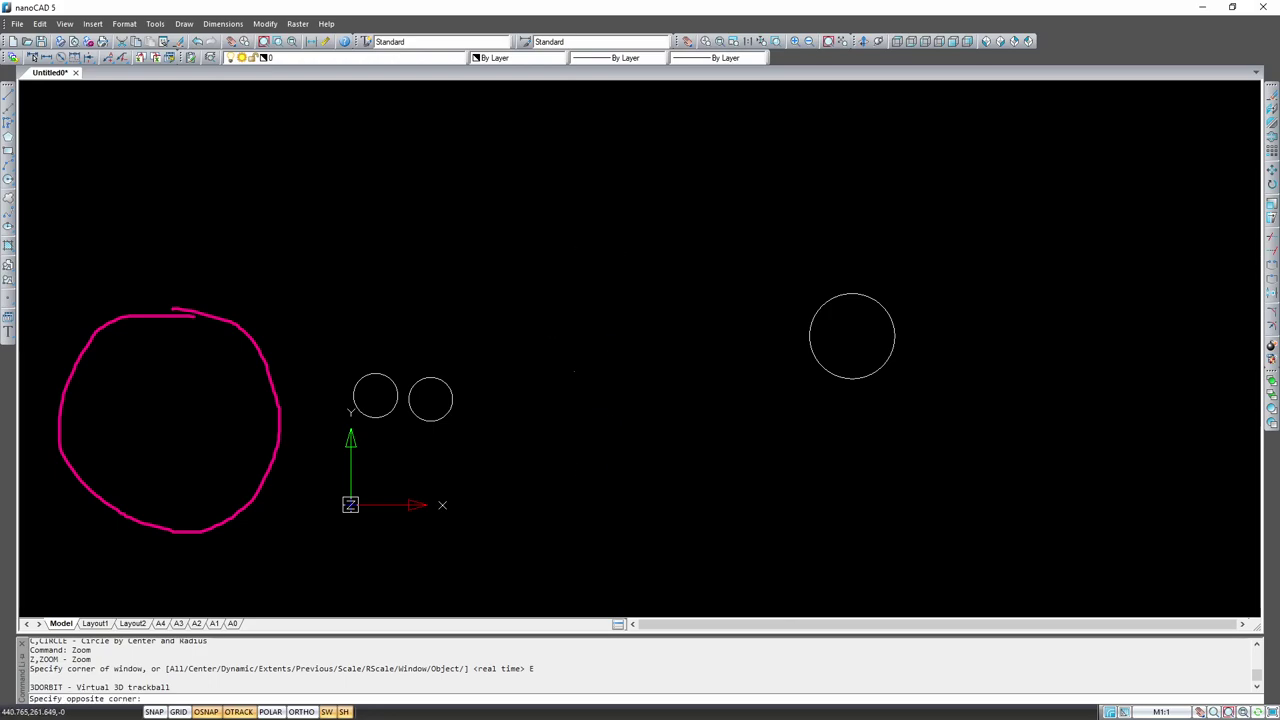
pyautogui.click(576, 470)
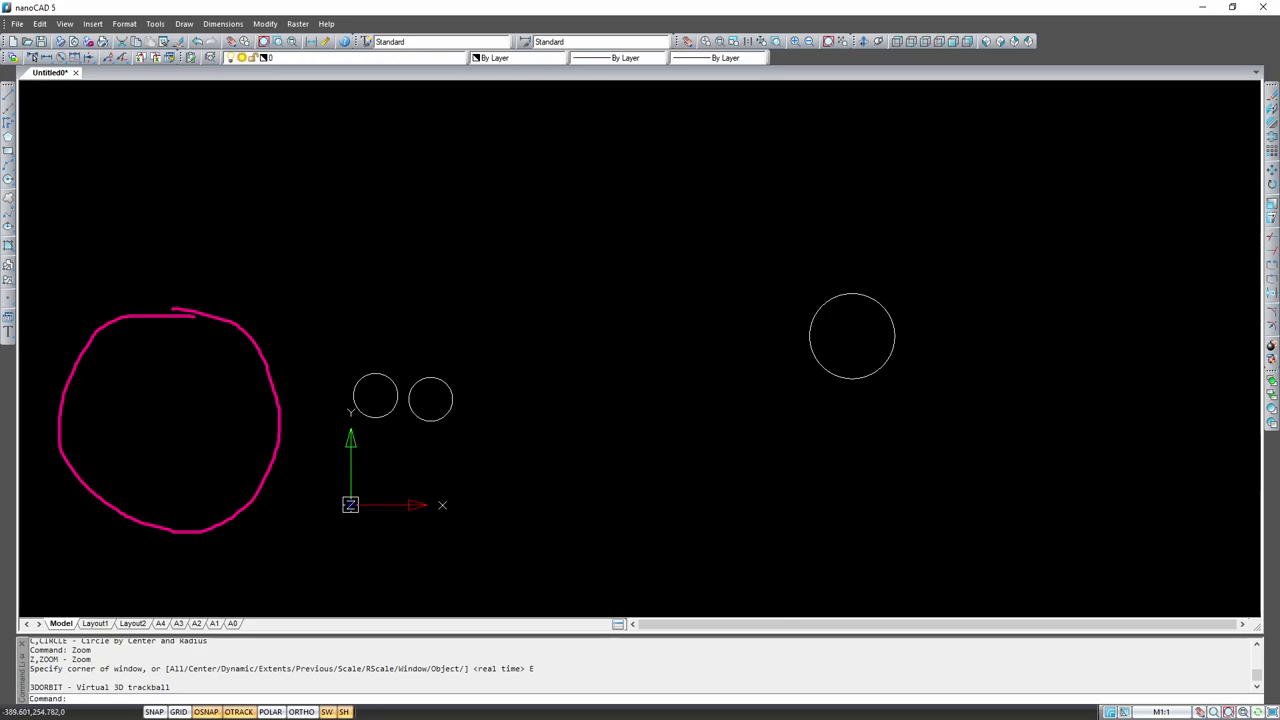
pyautogui.press('Escape')
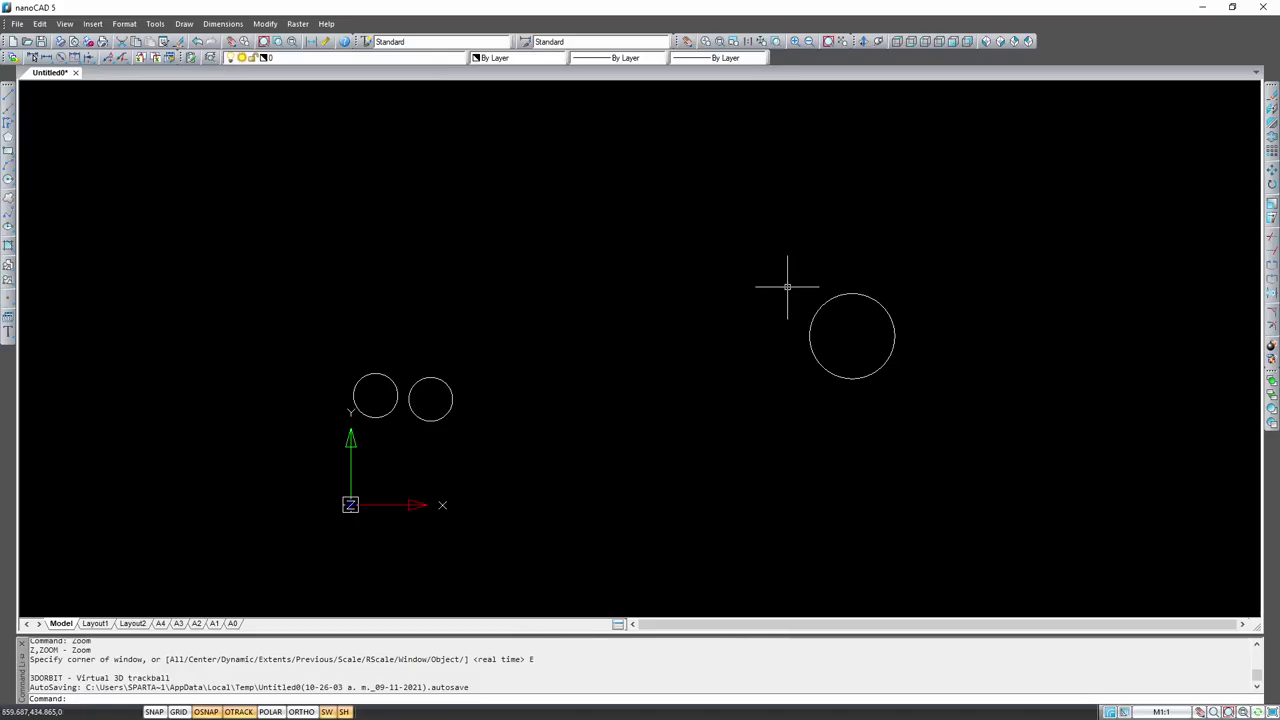
pyautogui.moveTo(1071, 257); pyautogui.dragTo(174, 498)
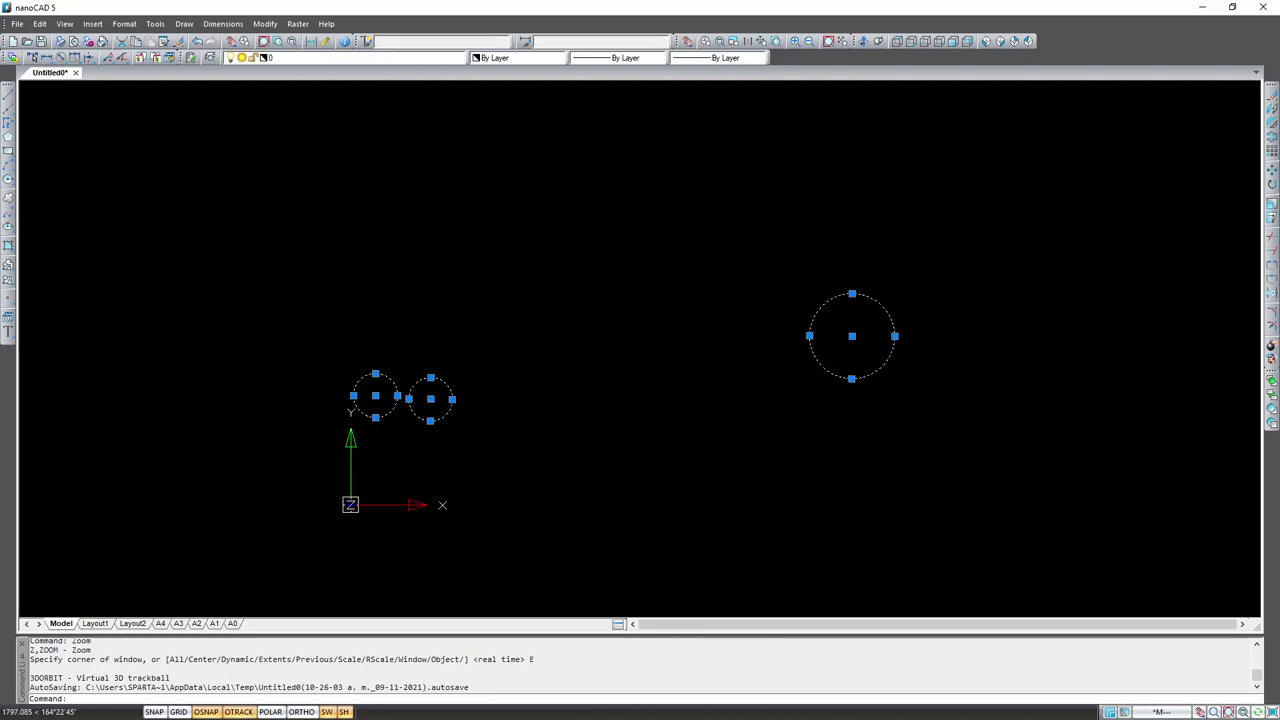
# Step: Delete the three selected circles, leaving model space empty
pyautogui.press('Delete')
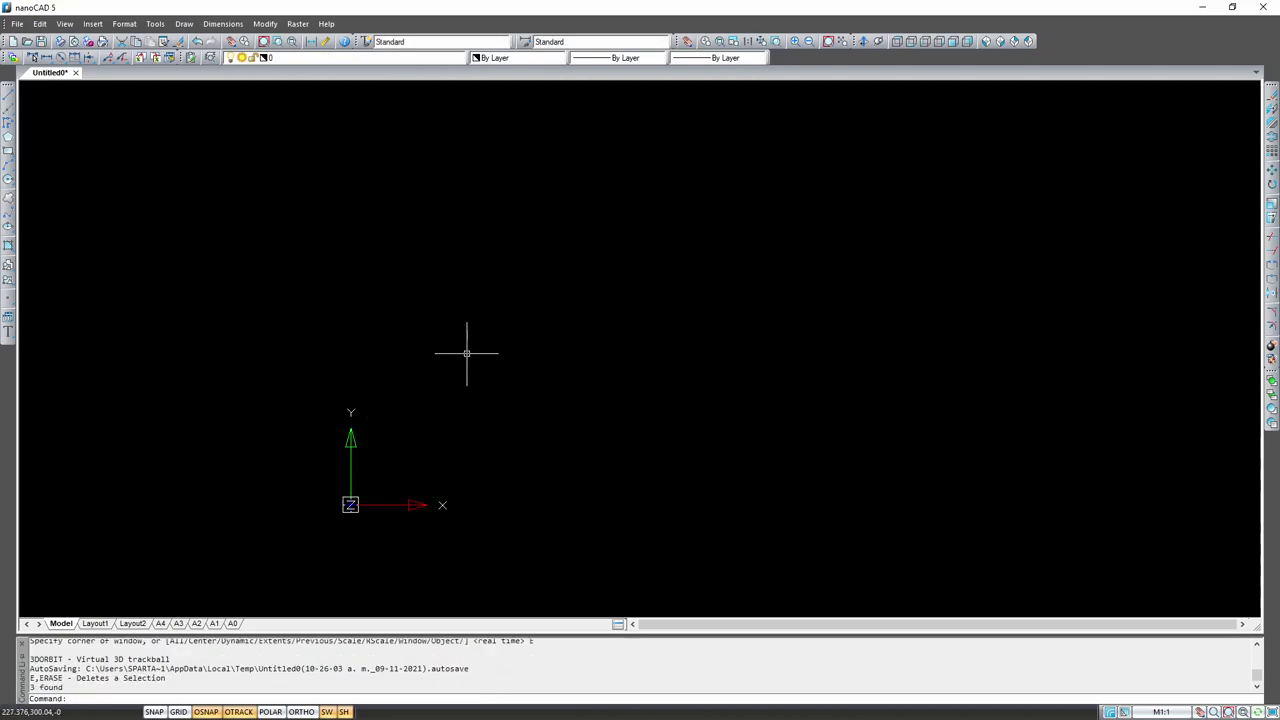
pyautogui.press('Escape')
pyautogui.scroll(-1, 473, 345)
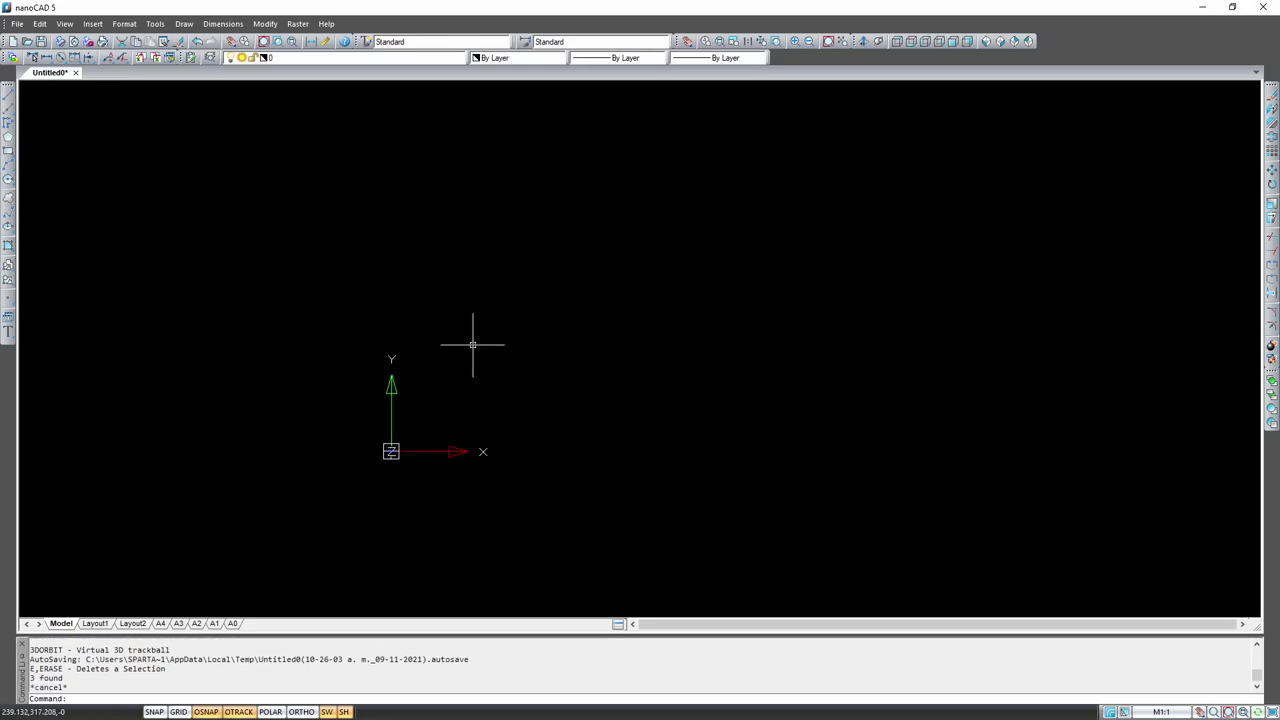
pyautogui.scroll(1, 473, 345)
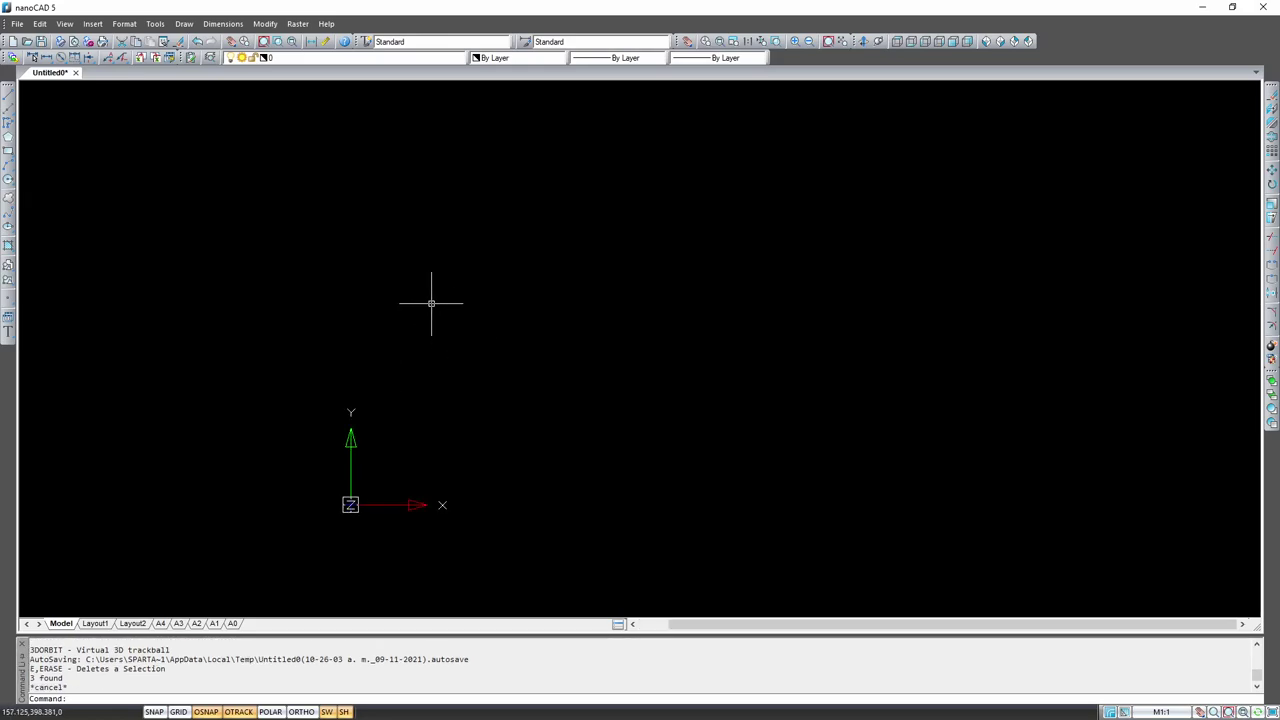
pyautogui.click(118, 27)
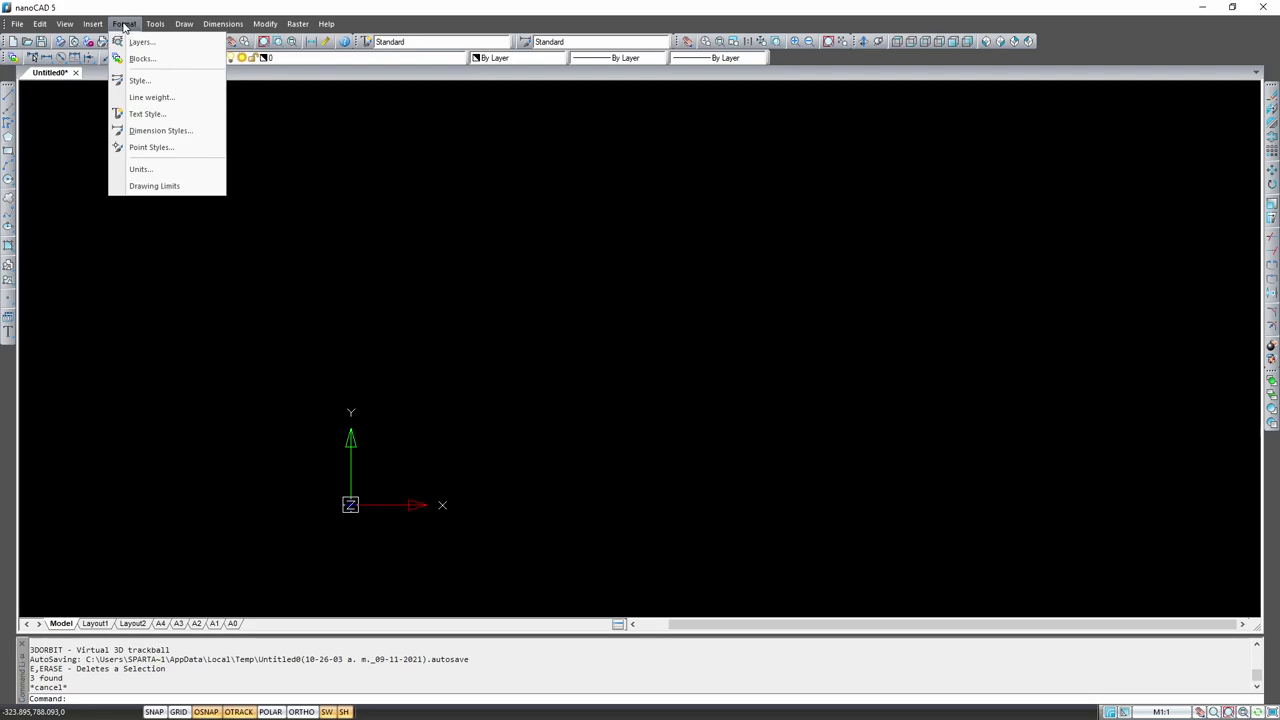
# Step: Set the point style to circle-with-cross at size 5 in absolute units
pyautogui.click(157, 150)
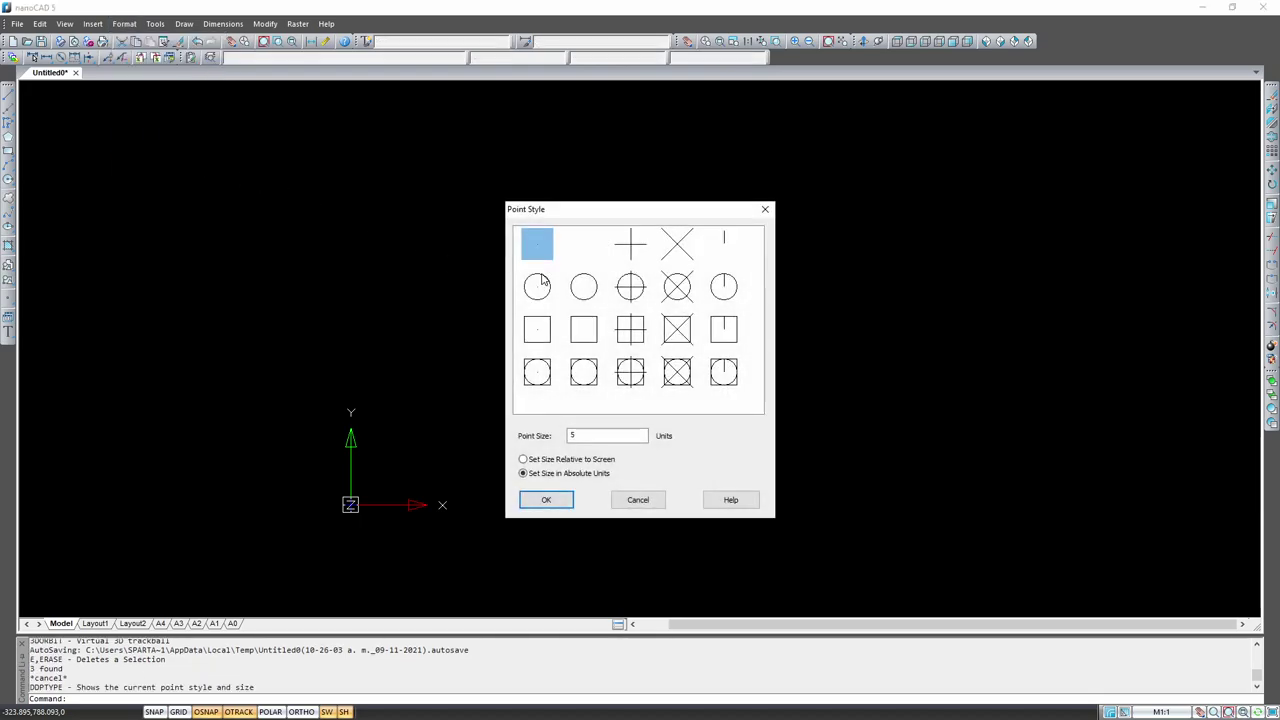
pyautogui.click(630, 292)
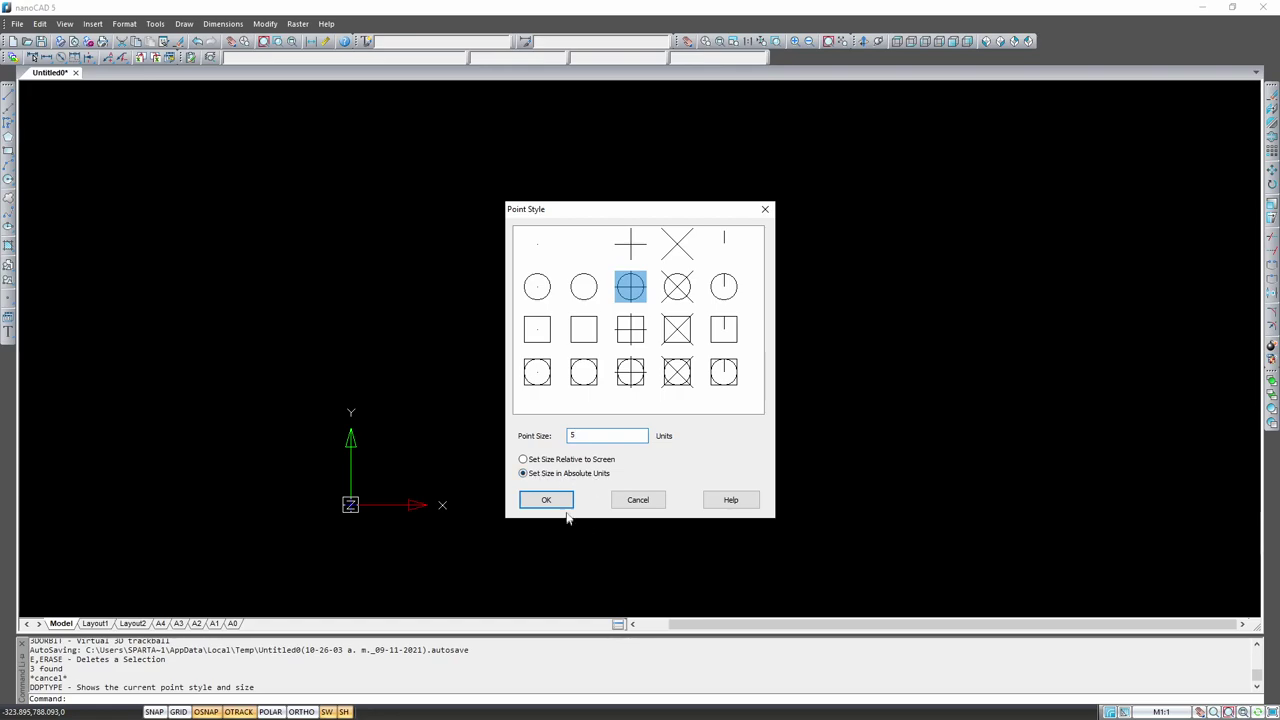
pyautogui.click(553, 500)
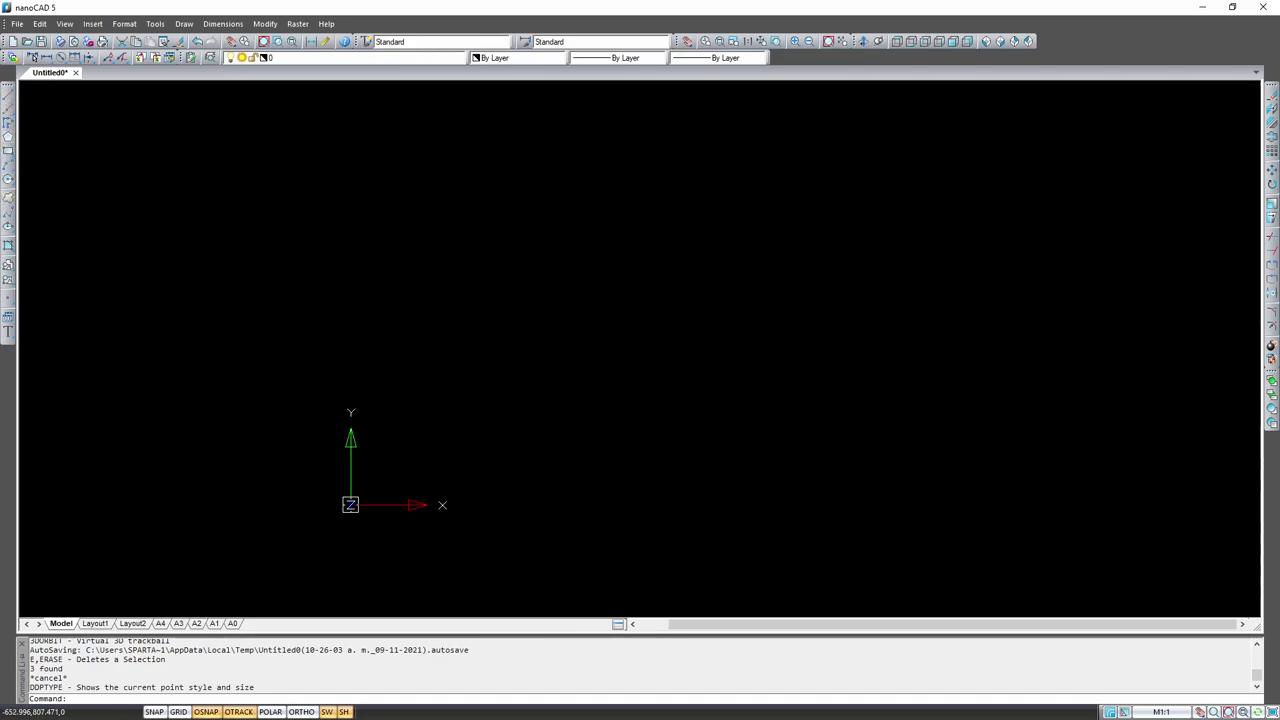
# Step: Start the Point command from the left Draw toolbar so it prompts for a location
pyautogui.moveTo(52, 76)
pyautogui.mouseDown()
pyautogui.moveTo(68, 262)
pyautogui.moveTo(2, 382)
pyautogui.mouseUp()
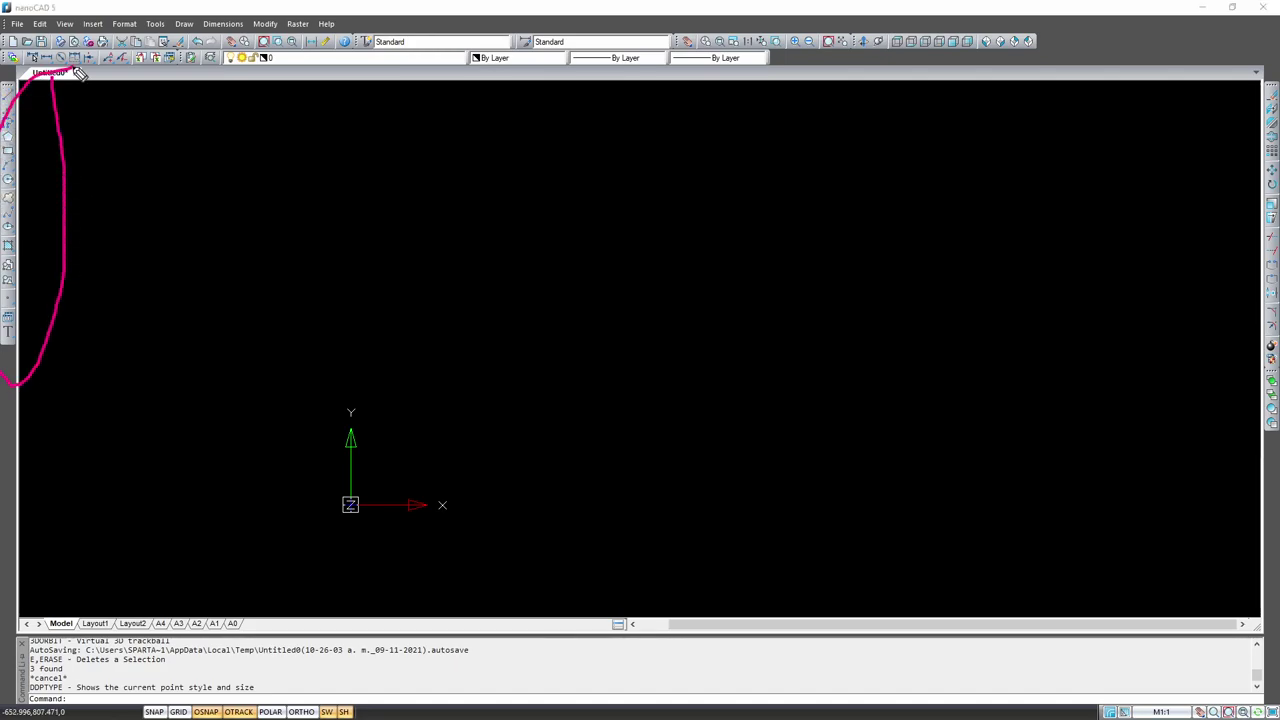
pyautogui.moveTo(80, 74); pyautogui.dragTo(6, 192)
pyautogui.moveTo(22, 296); pyautogui.dragTo(78, 293)
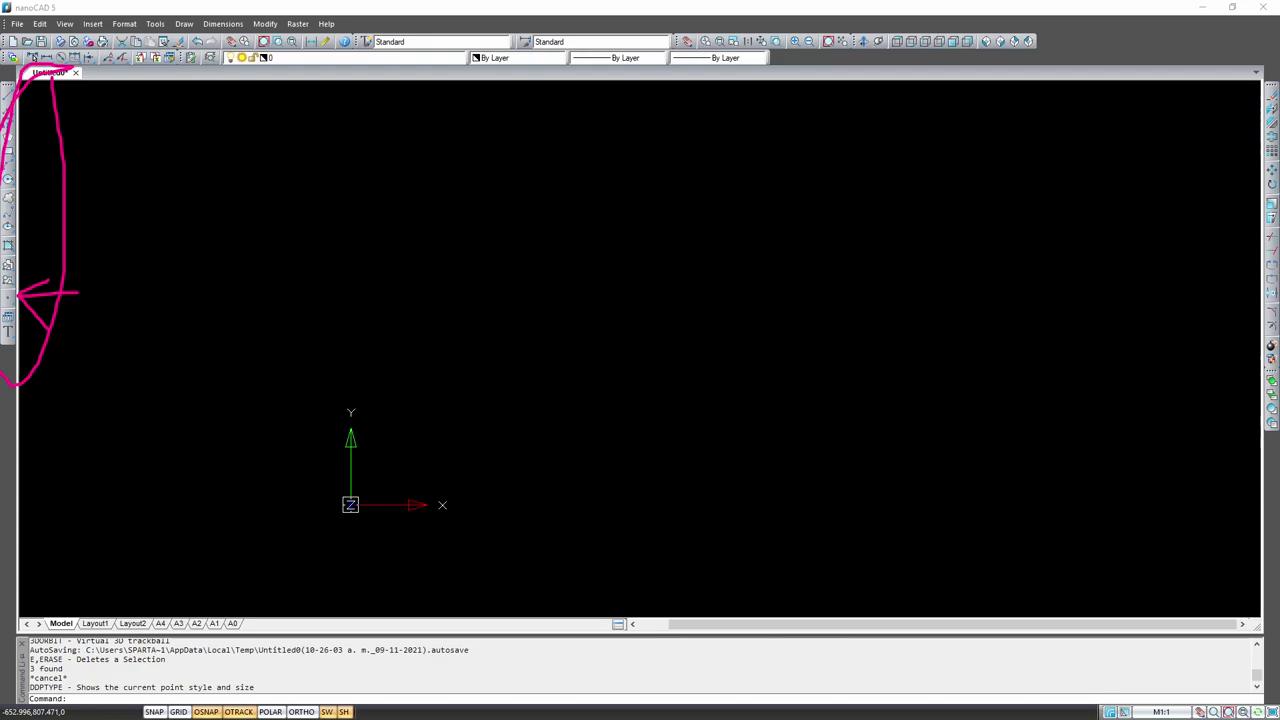
pyautogui.press('Escape')
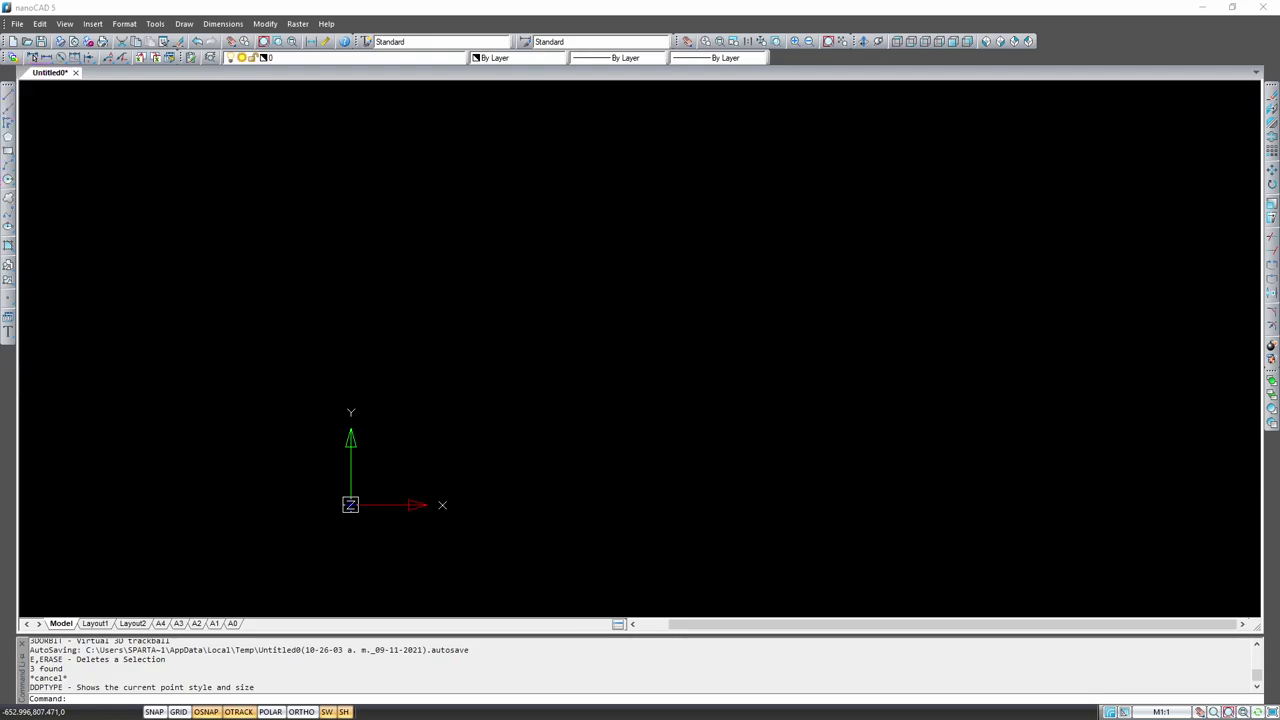
pyautogui.click(8, 297)
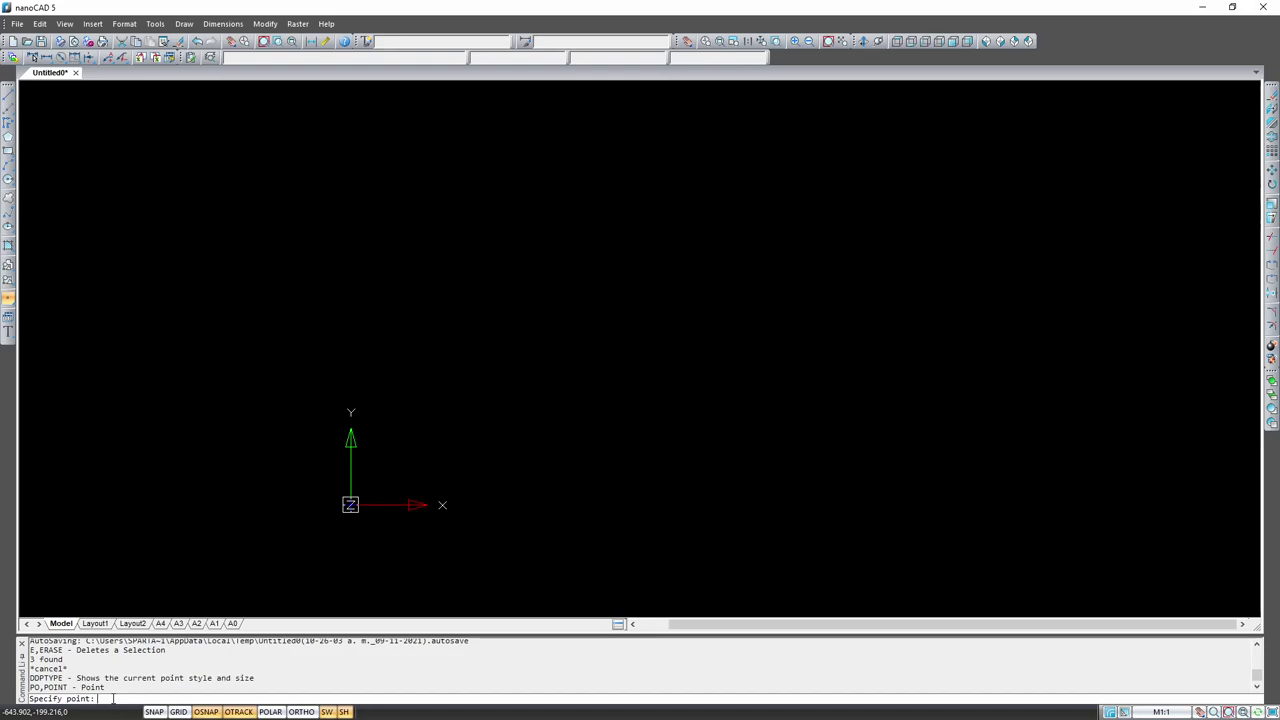
# Step: Place a point at 1000,1000 and end the Point command
pyautogui.write('1000,1')
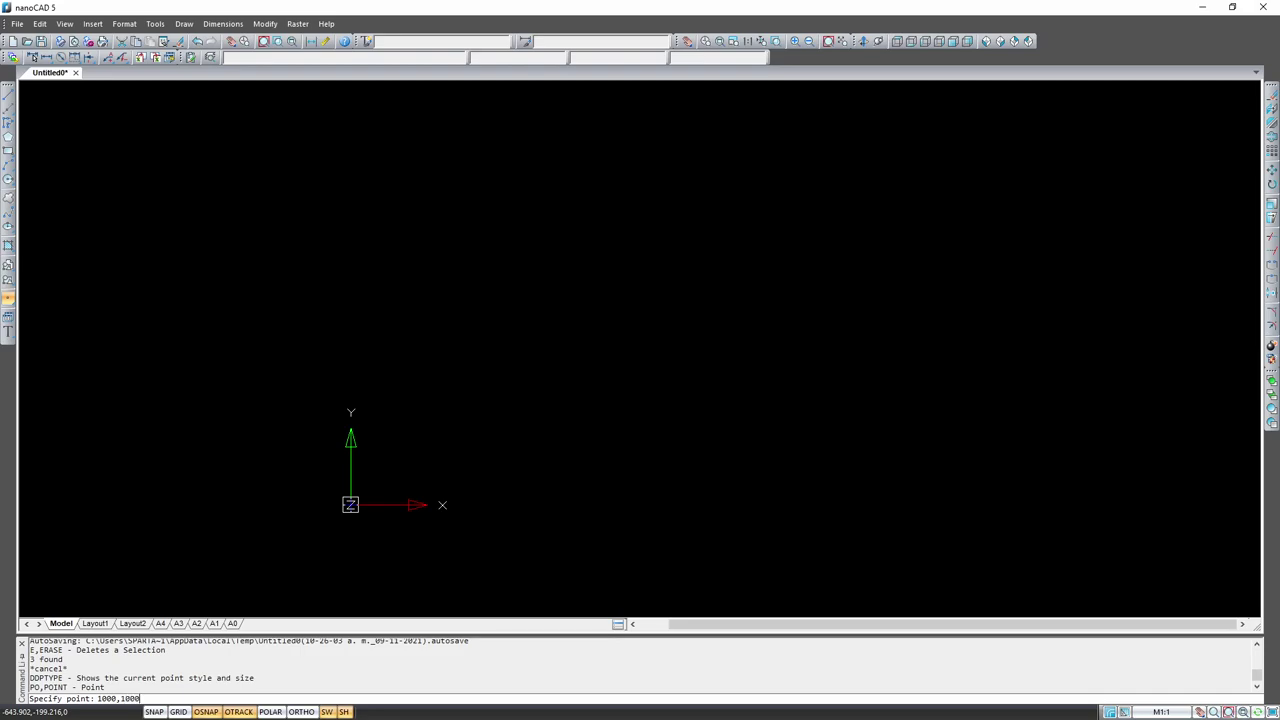
pyautogui.write('0')
pyautogui.press('Return')
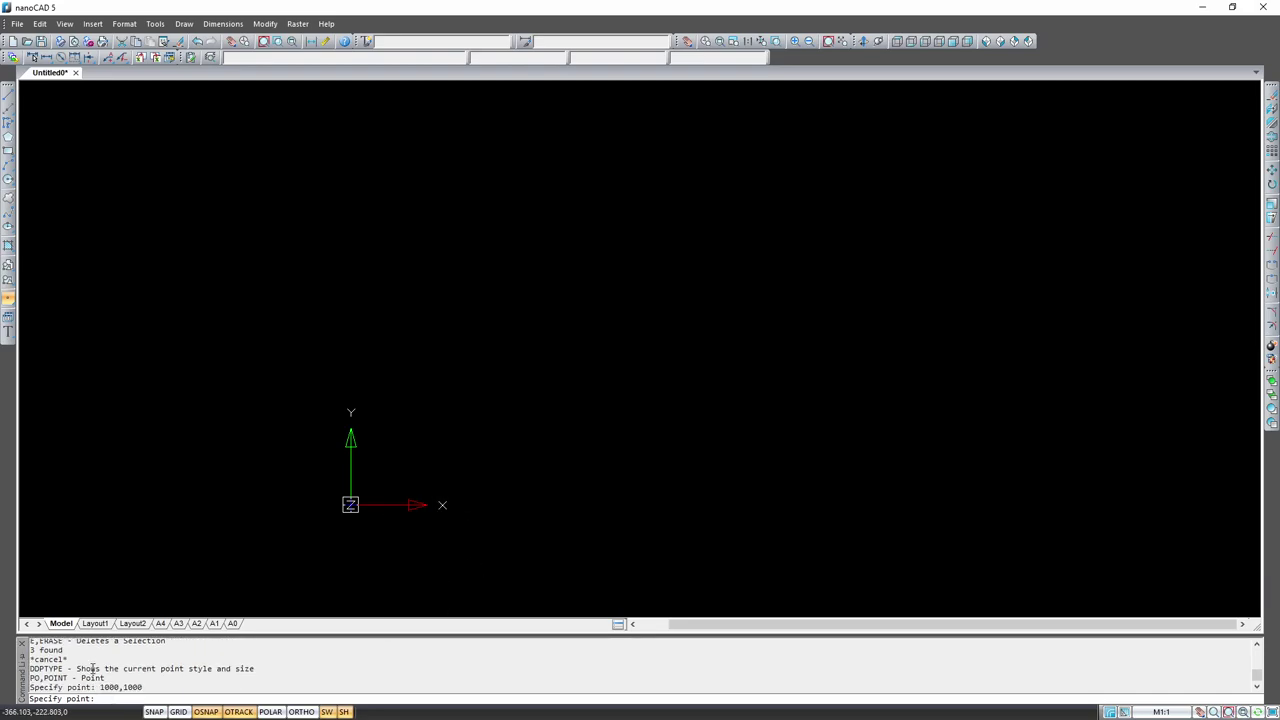
pyautogui.press('Escape')
# Step: Zoom to the whole drawing, then zoom out slightly so the point marker is centred
pyautogui.scroll(-2, 490, 383)
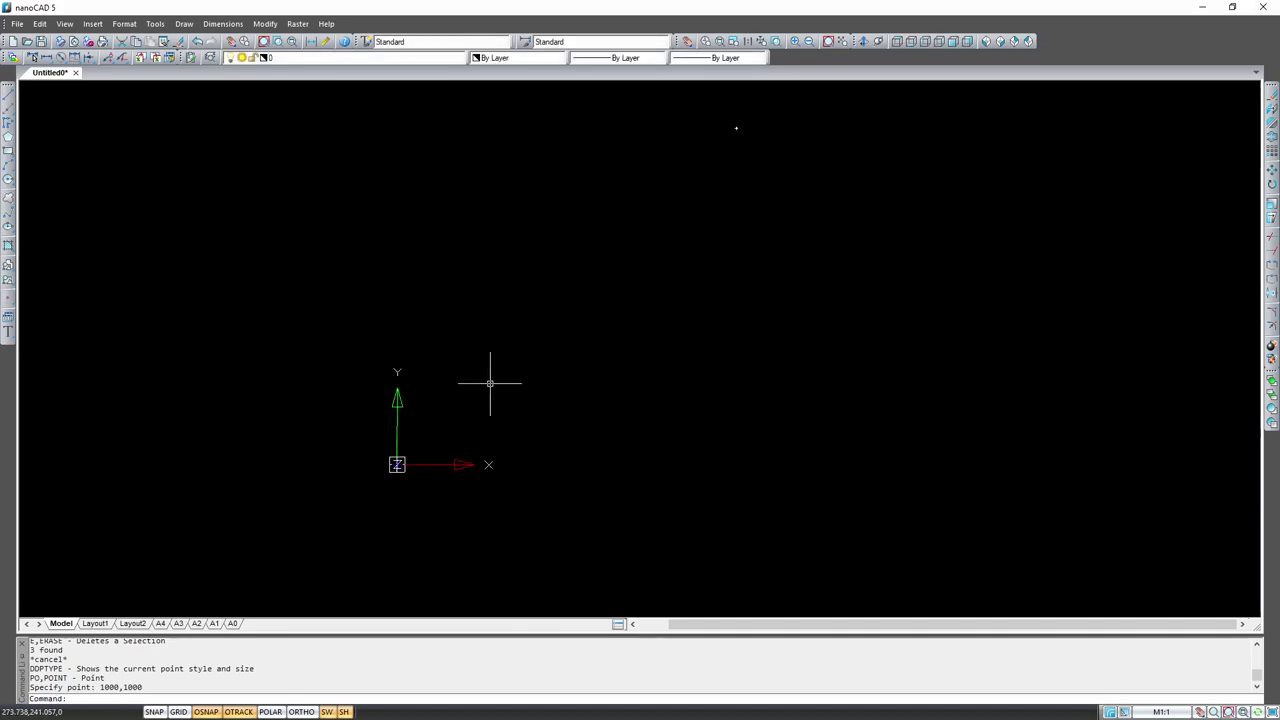
pyautogui.scroll(-1, 490, 383)
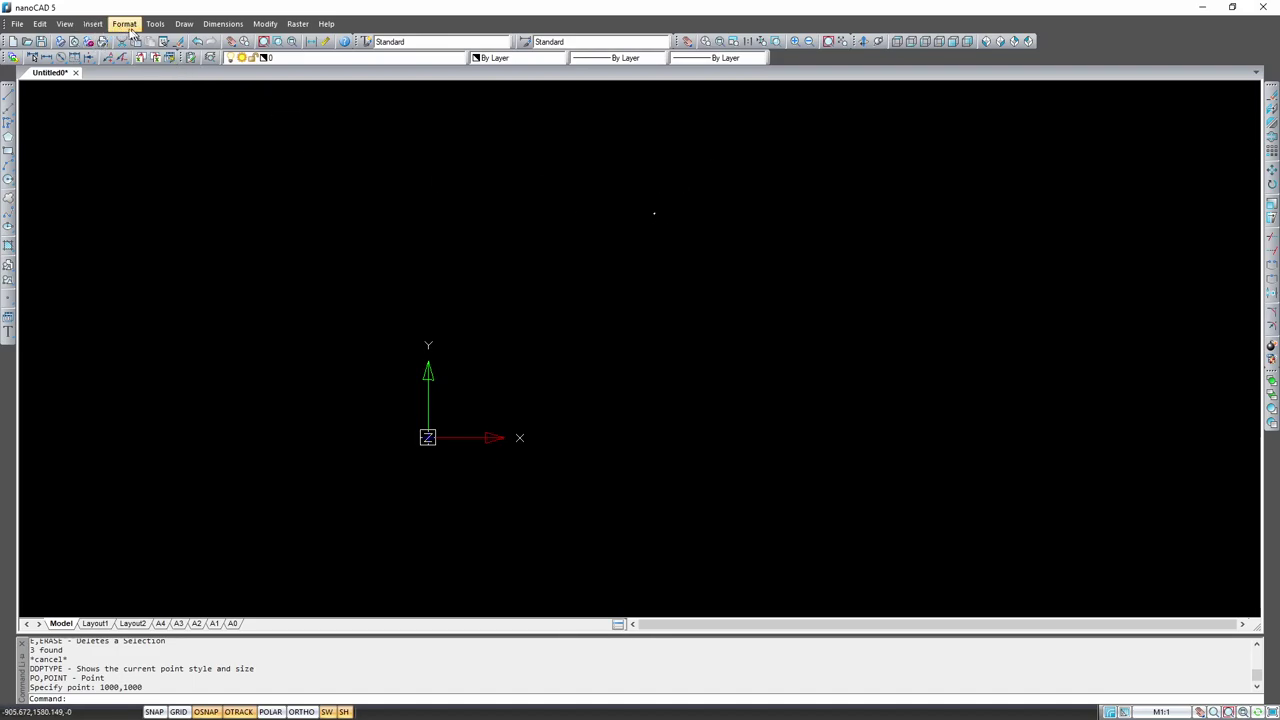
pyautogui.click(65, 23)
pyautogui.moveTo(83, 80)
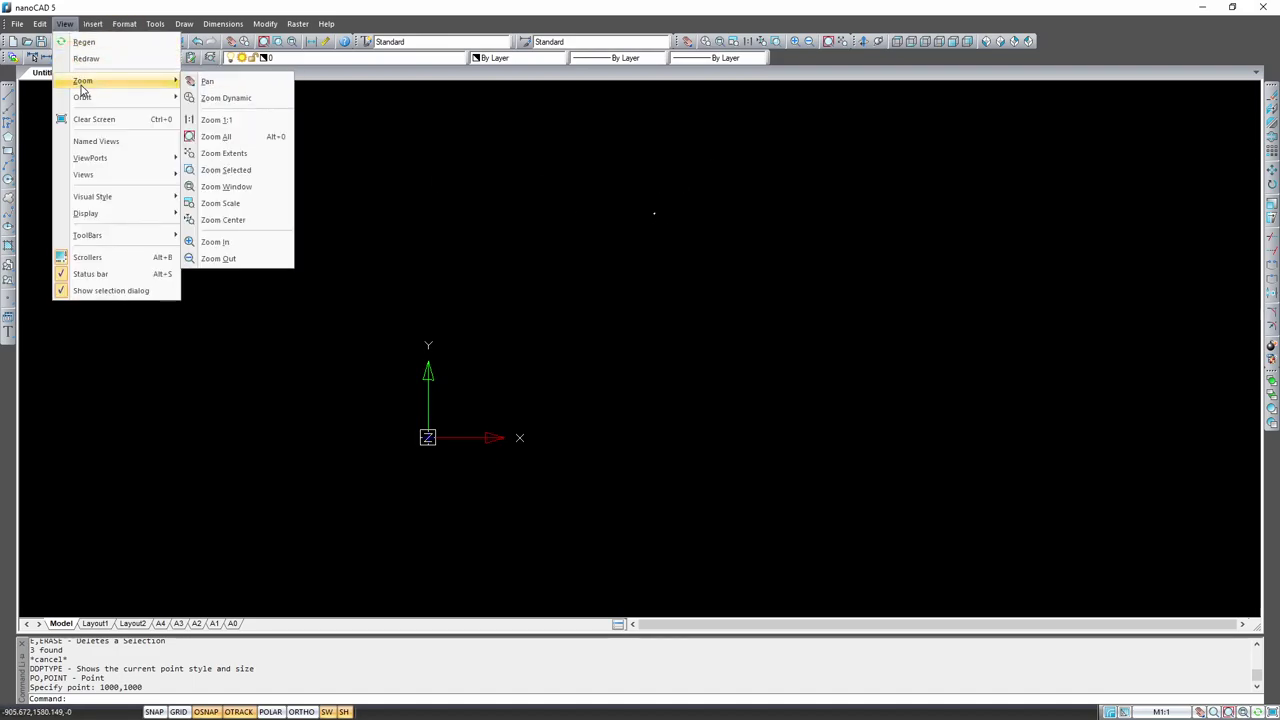
pyautogui.click(251, 137)
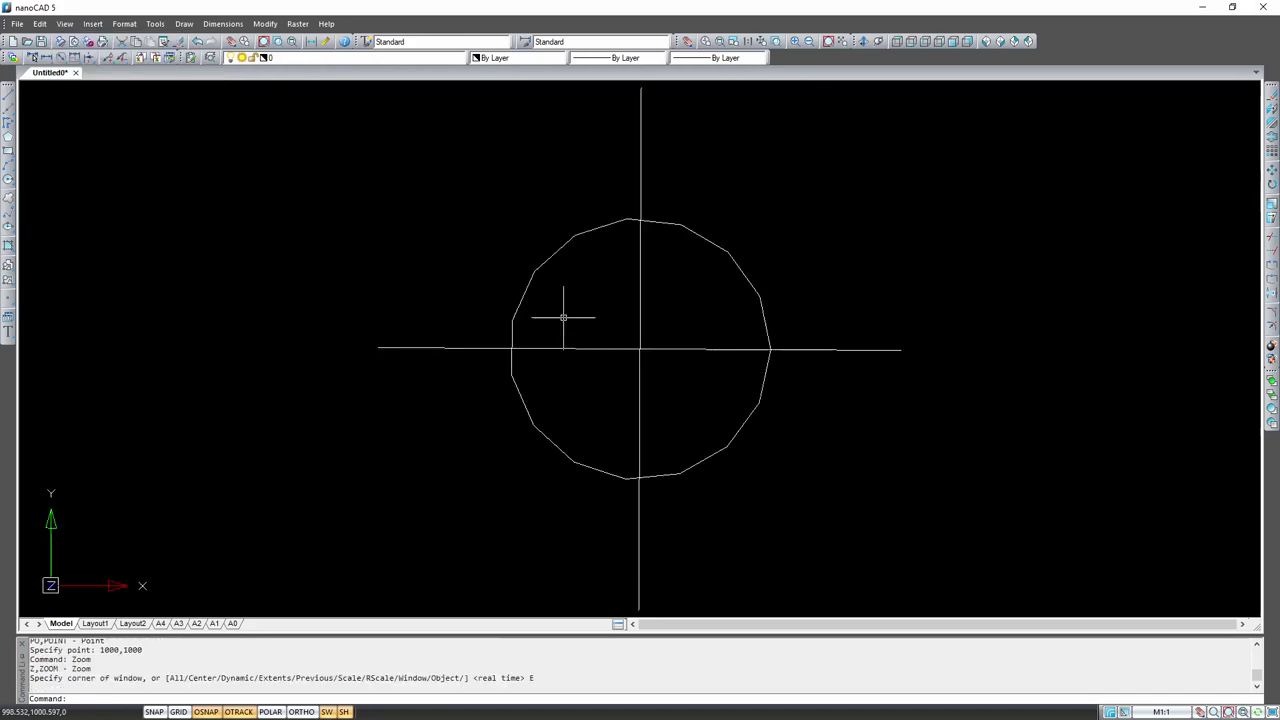
pyautogui.scroll(-2, 680, 395)
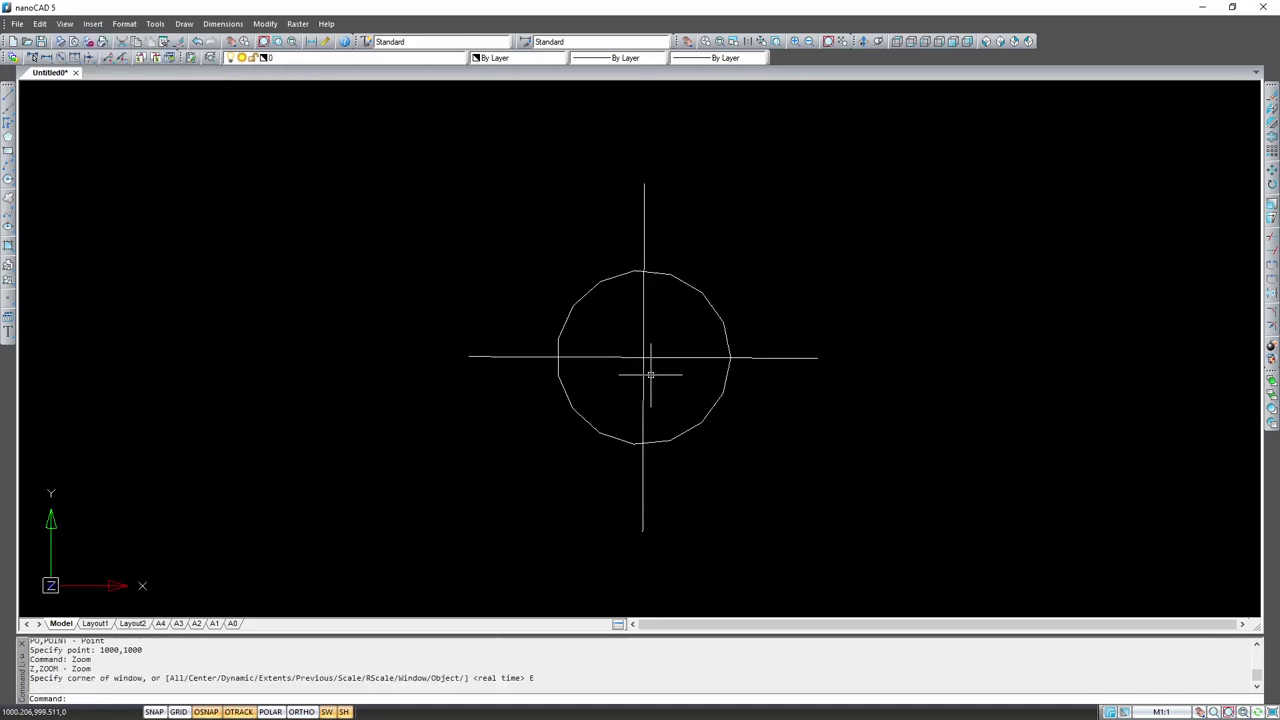
pyautogui.scroll(-2, 651, 371)
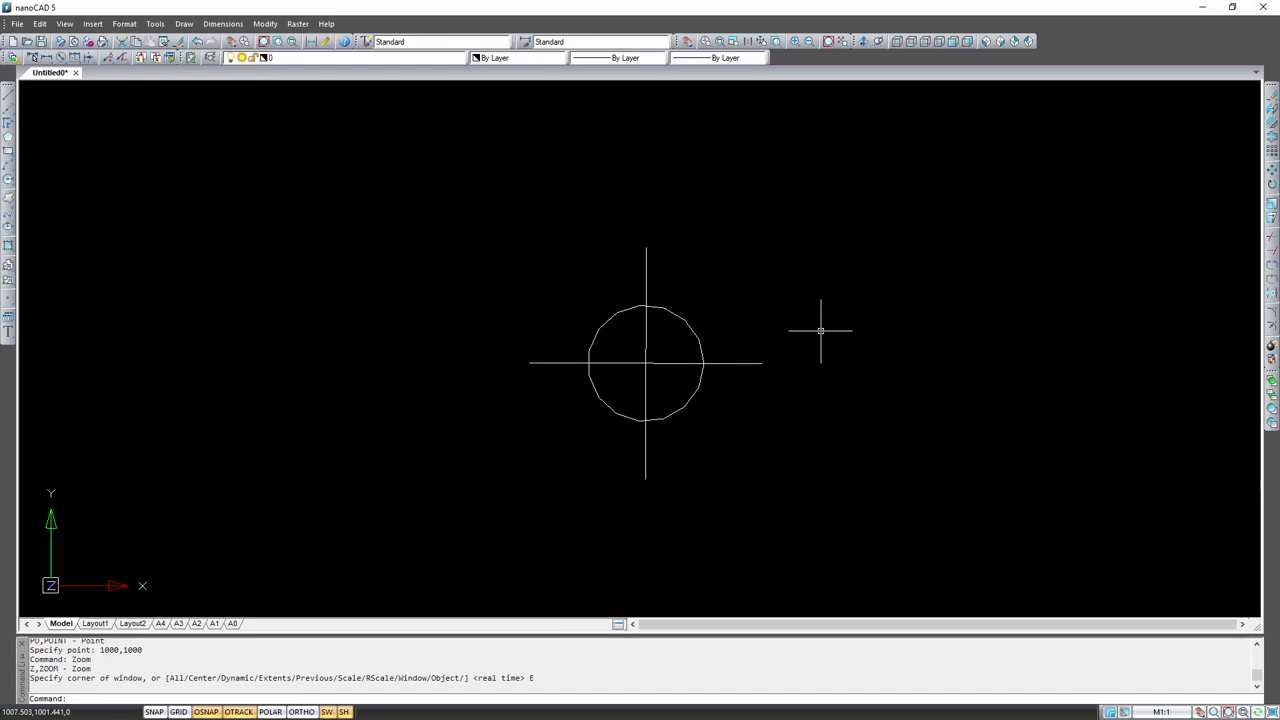
# Step: Review the point's type, colour, layer, linetype scale, transparency, hyperlink and thickness in the Inspector
pyautogui.doubleClick(646, 361)
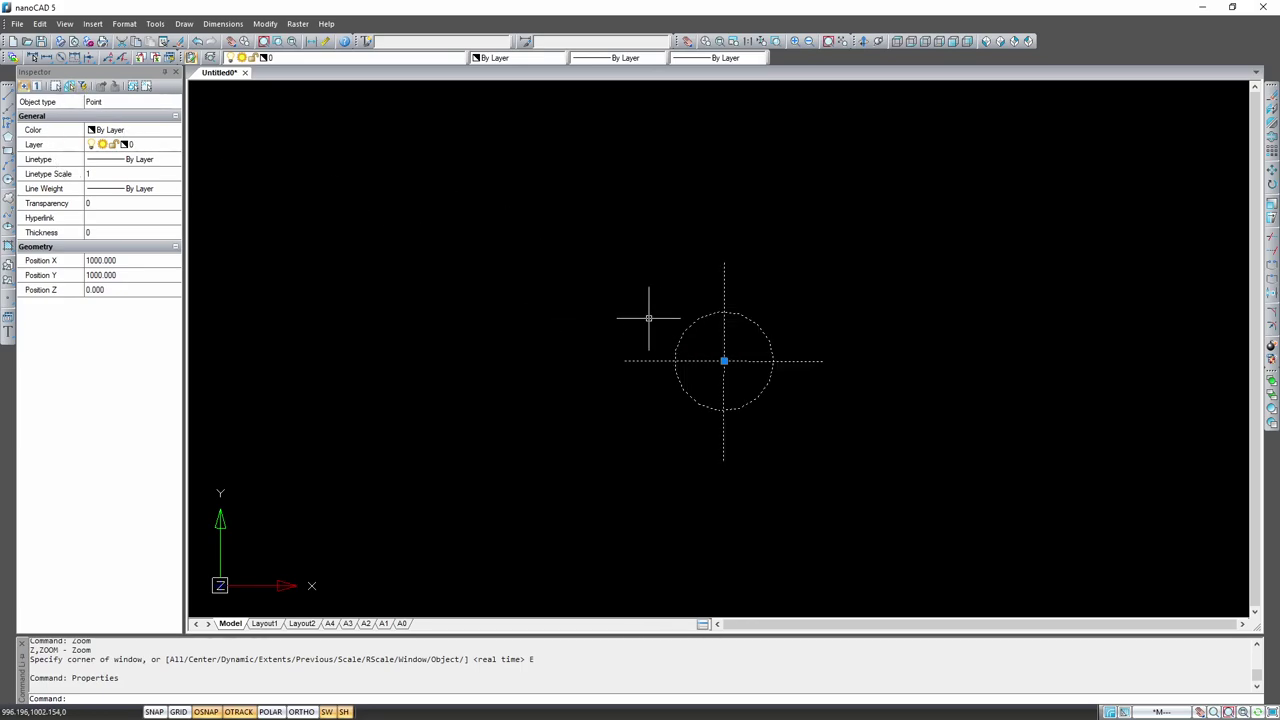
pyautogui.click(125, 103)
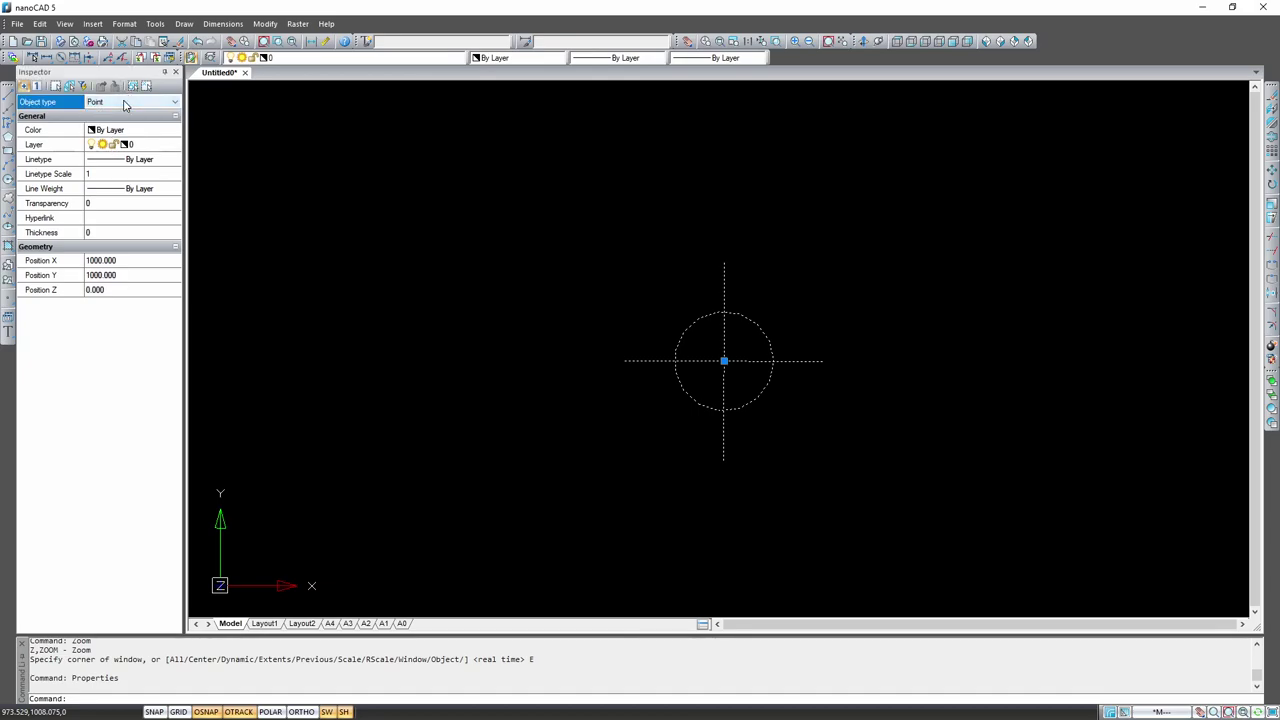
pyautogui.click(127, 132)
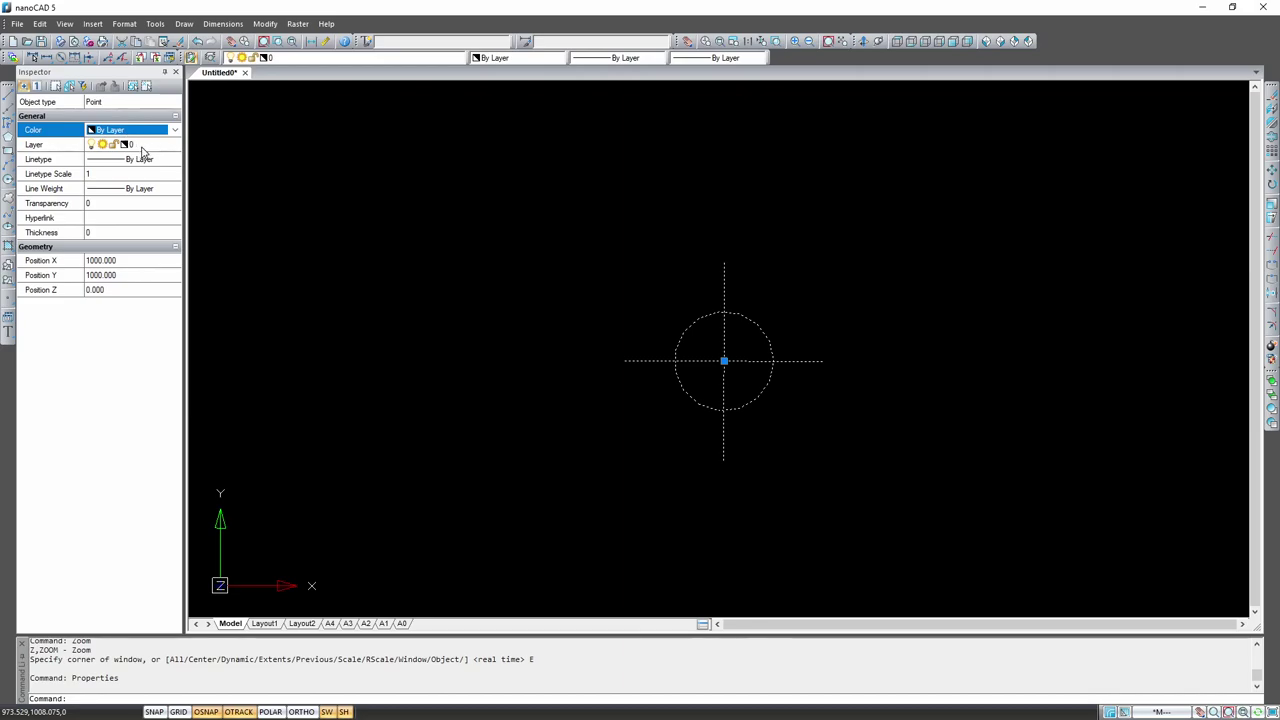
pyautogui.click(147, 147)
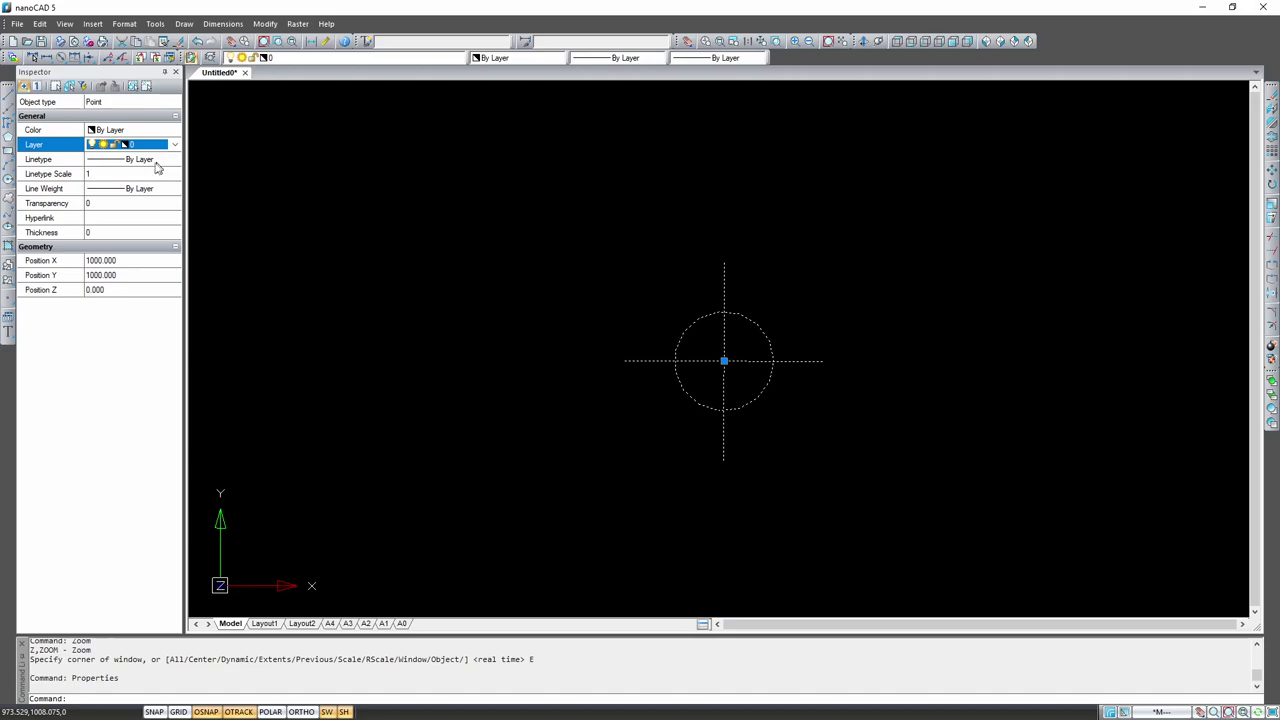
pyautogui.click(108, 173)
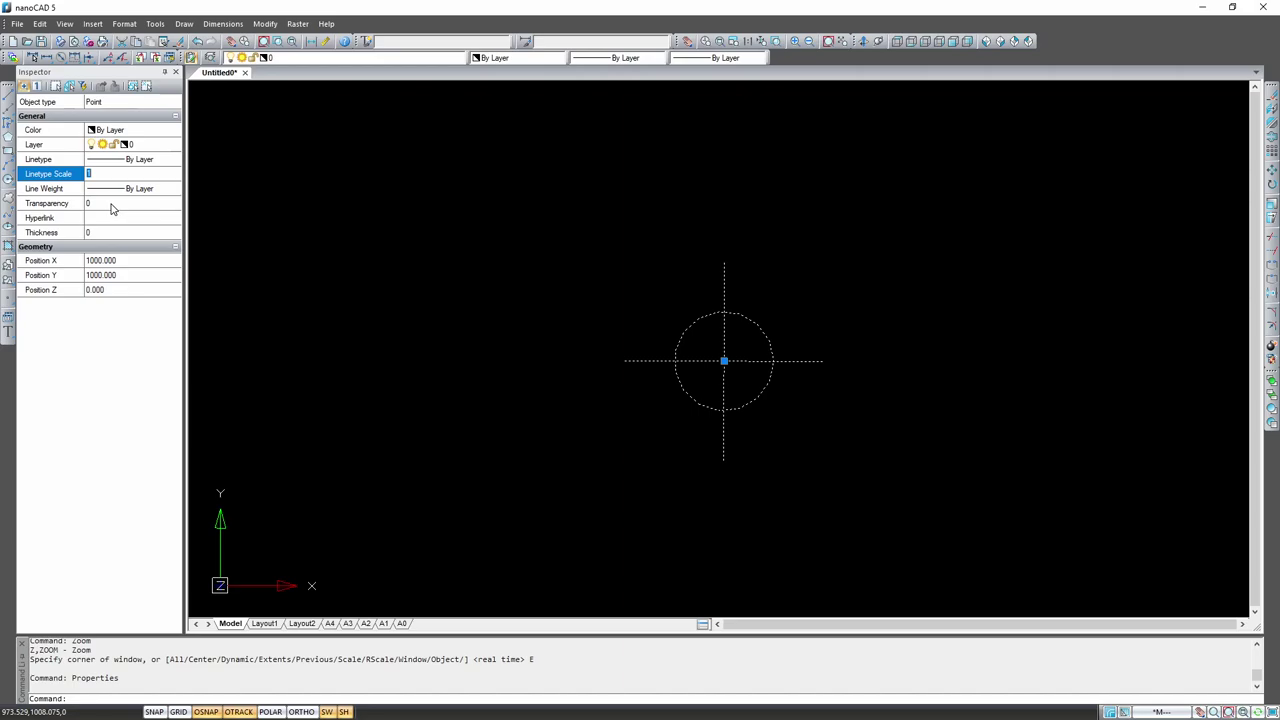
pyautogui.click(112, 203)
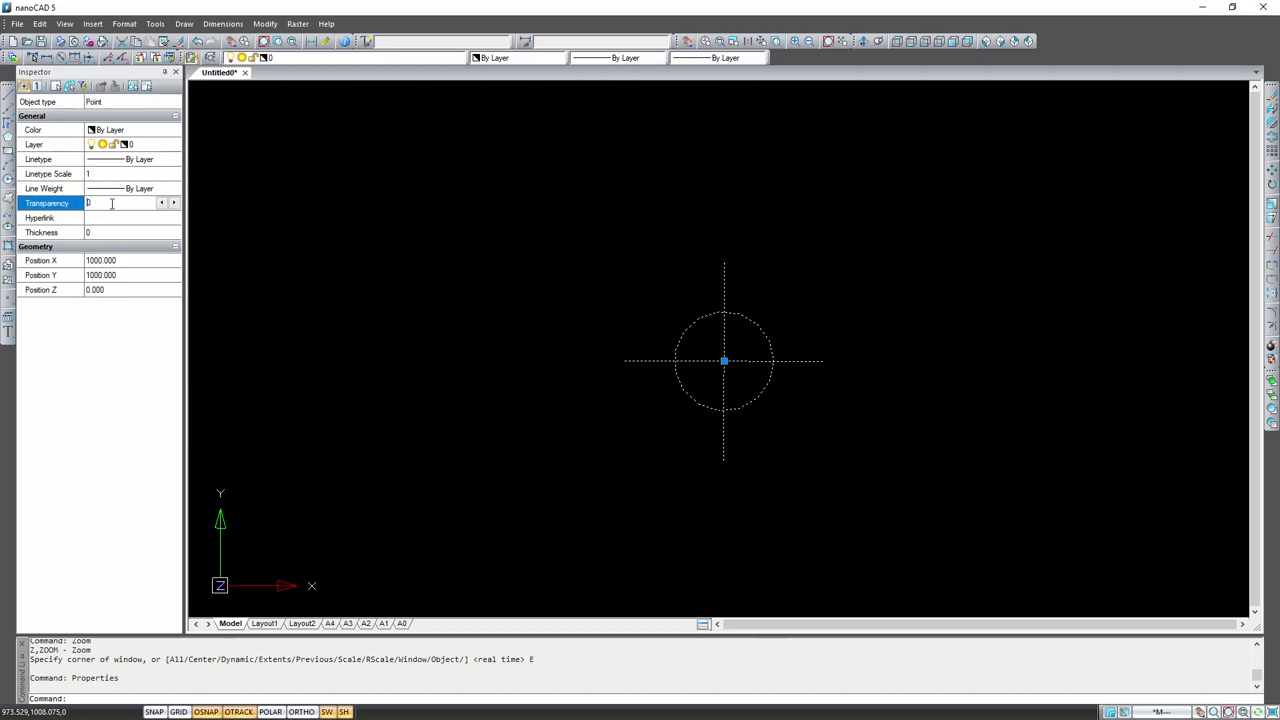
pyautogui.click(122, 218)
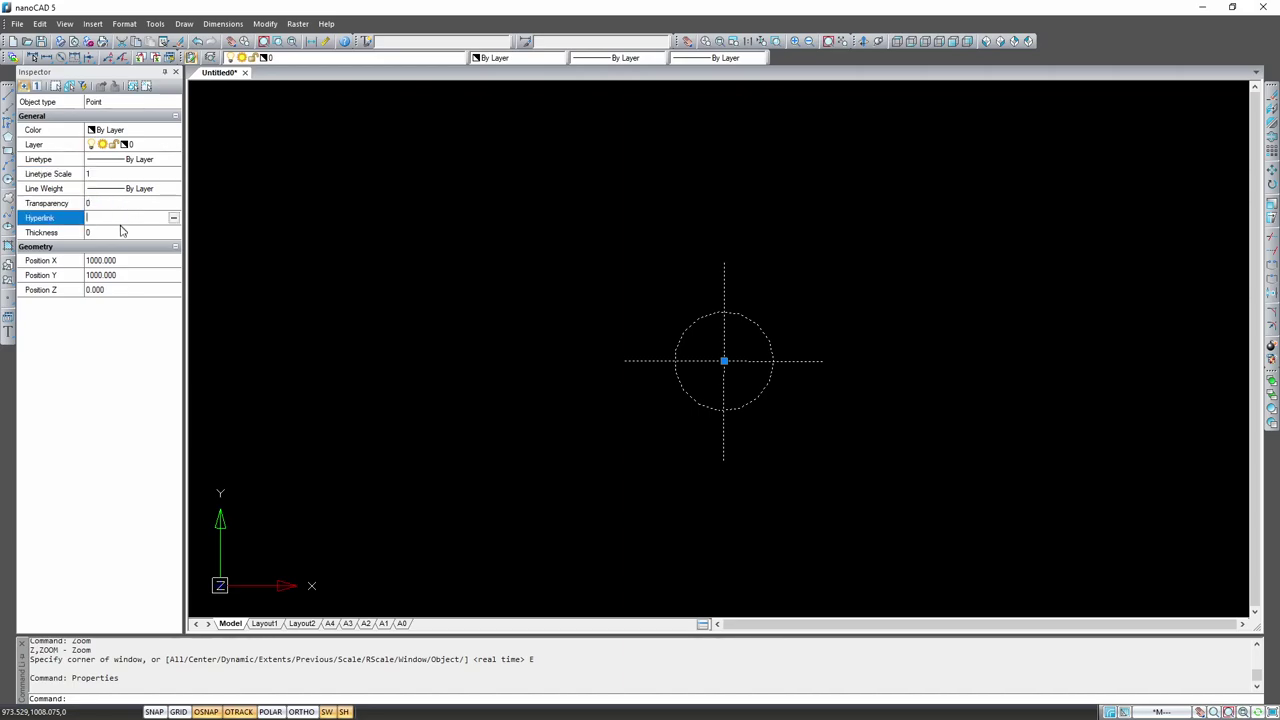
pyautogui.click(120, 232)
pyautogui.click(120, 204)
pyautogui.click(121, 219)
pyautogui.click(117, 233)
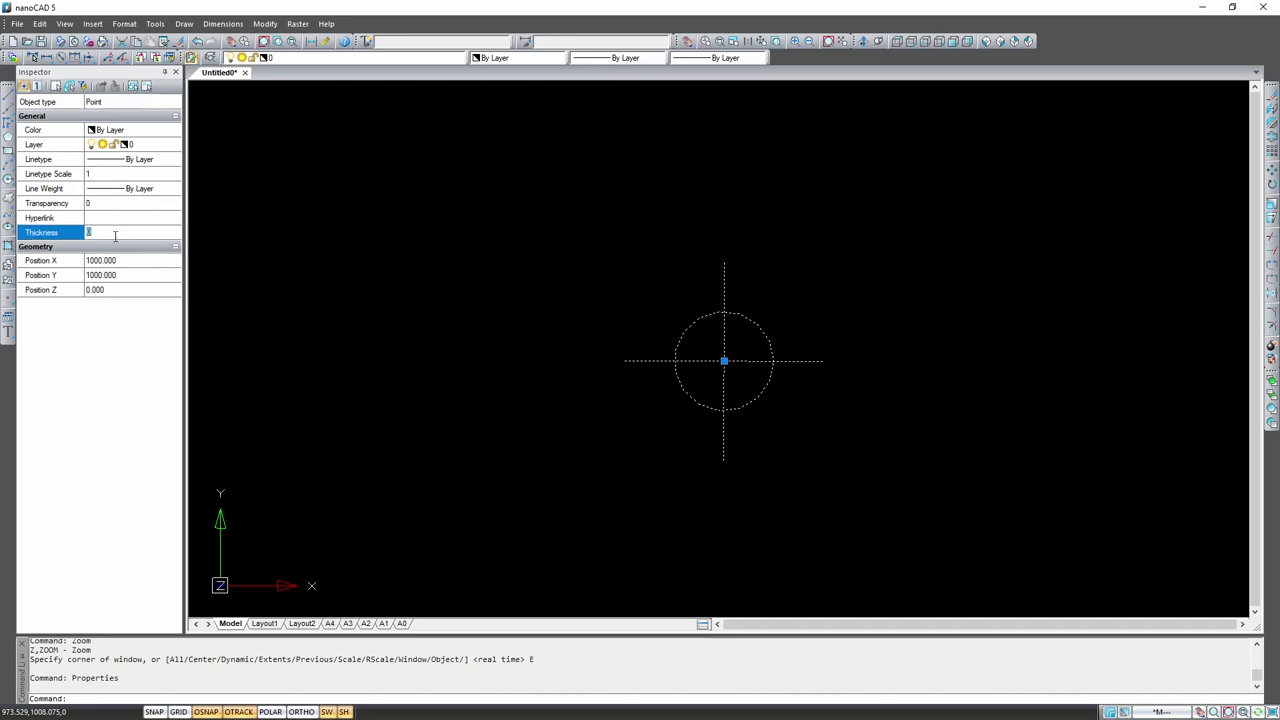
pyautogui.click(113, 217)
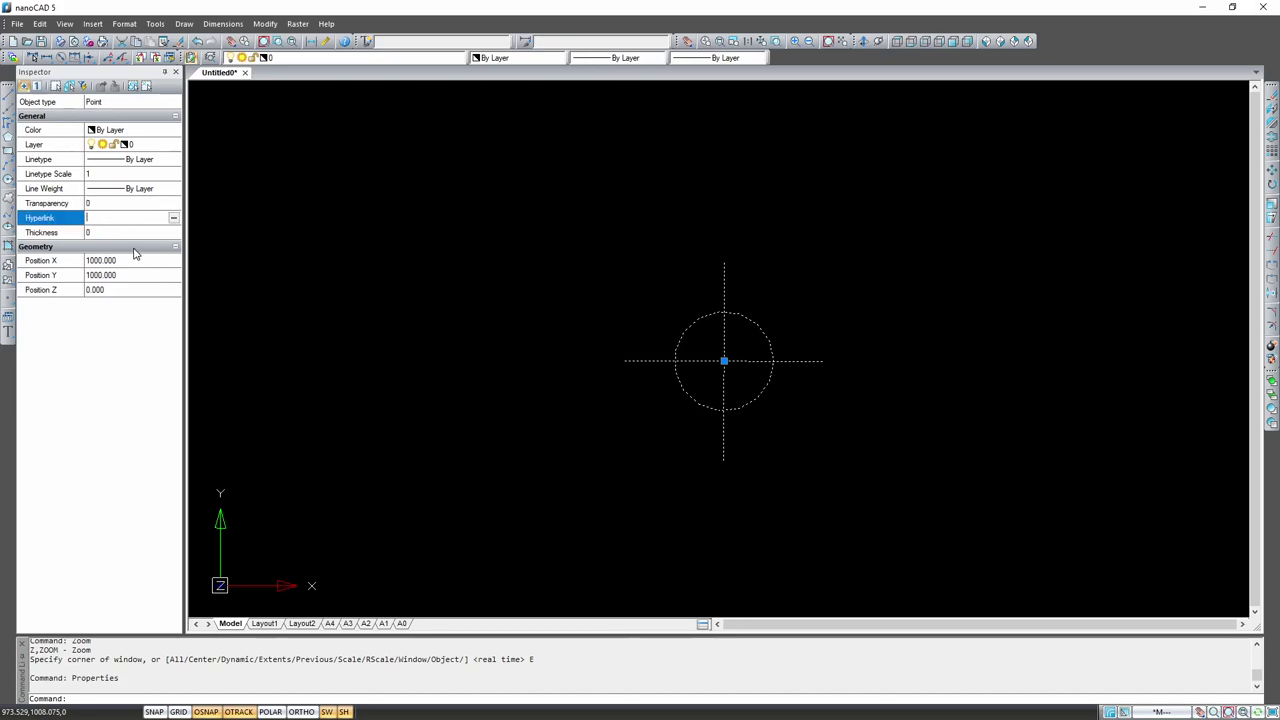
# Step: Confirm the point's position is X 1000, Y 1000, Z 0, then deselect it
pyautogui.click(134, 259)
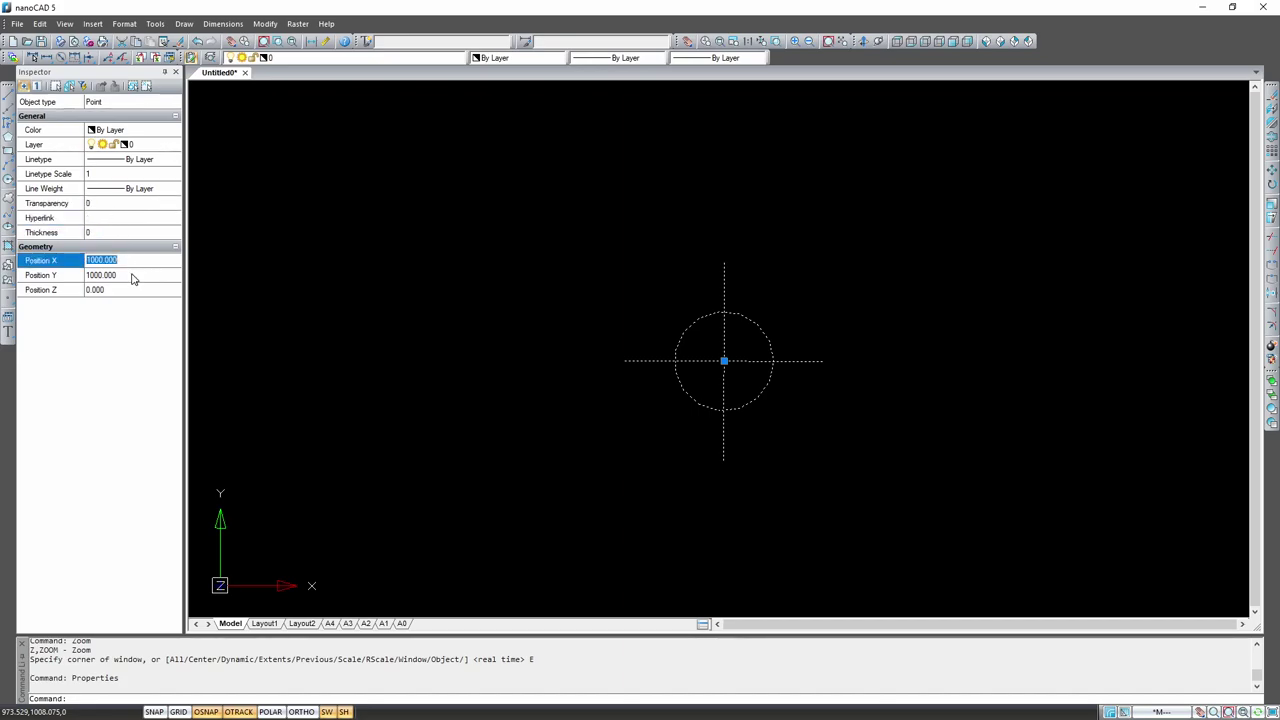
pyautogui.click(132, 275)
pyautogui.click(127, 261)
pyautogui.click(127, 279)
pyautogui.click(123, 291)
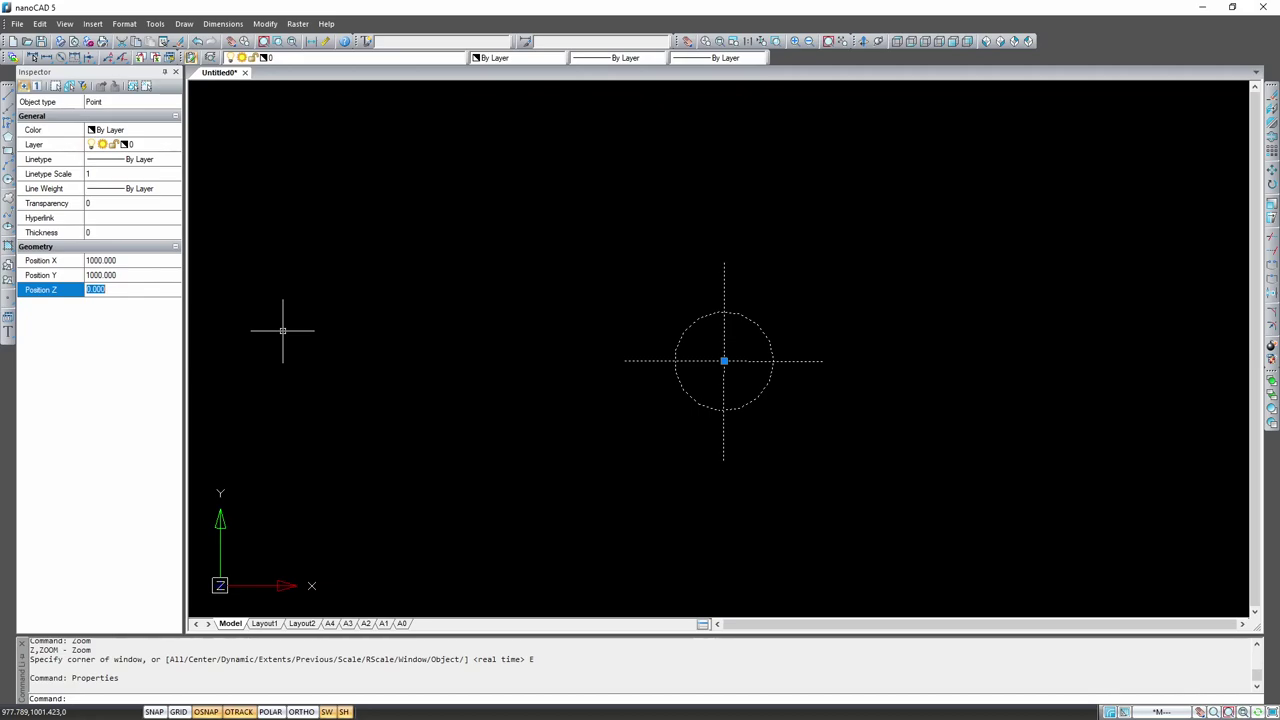
pyautogui.rightClick(674, 336)
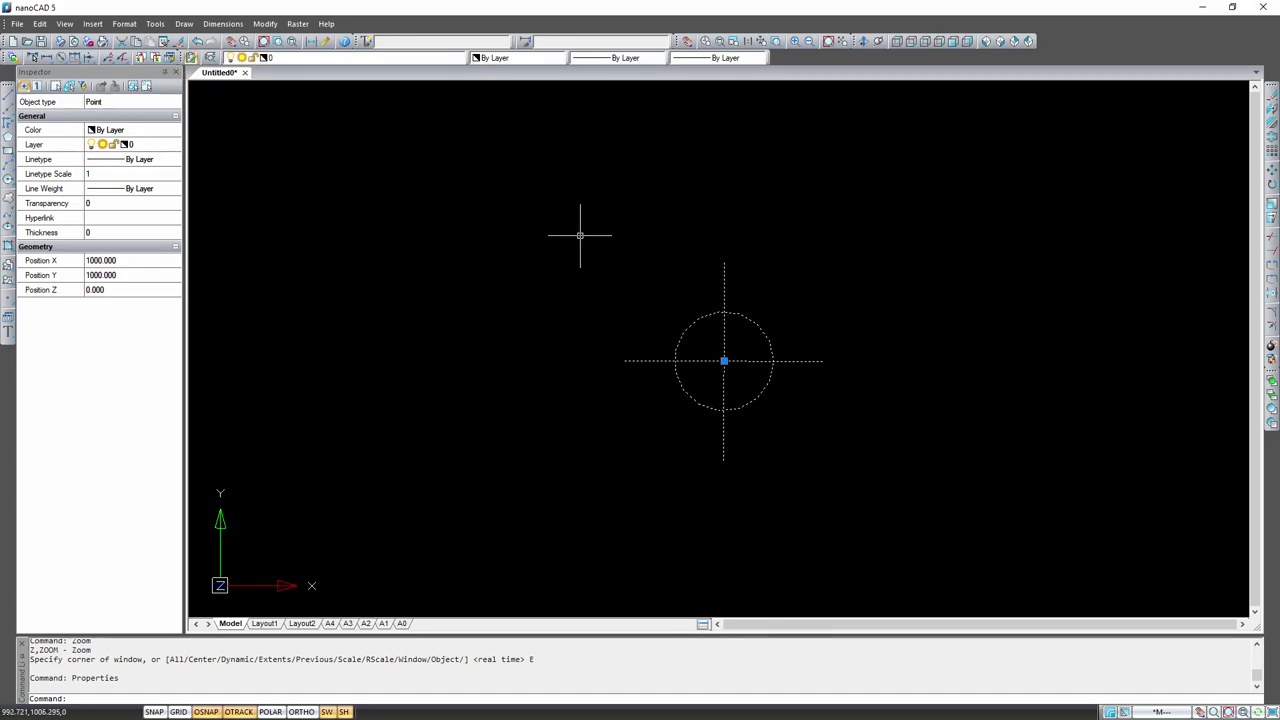
pyautogui.press('Escape')
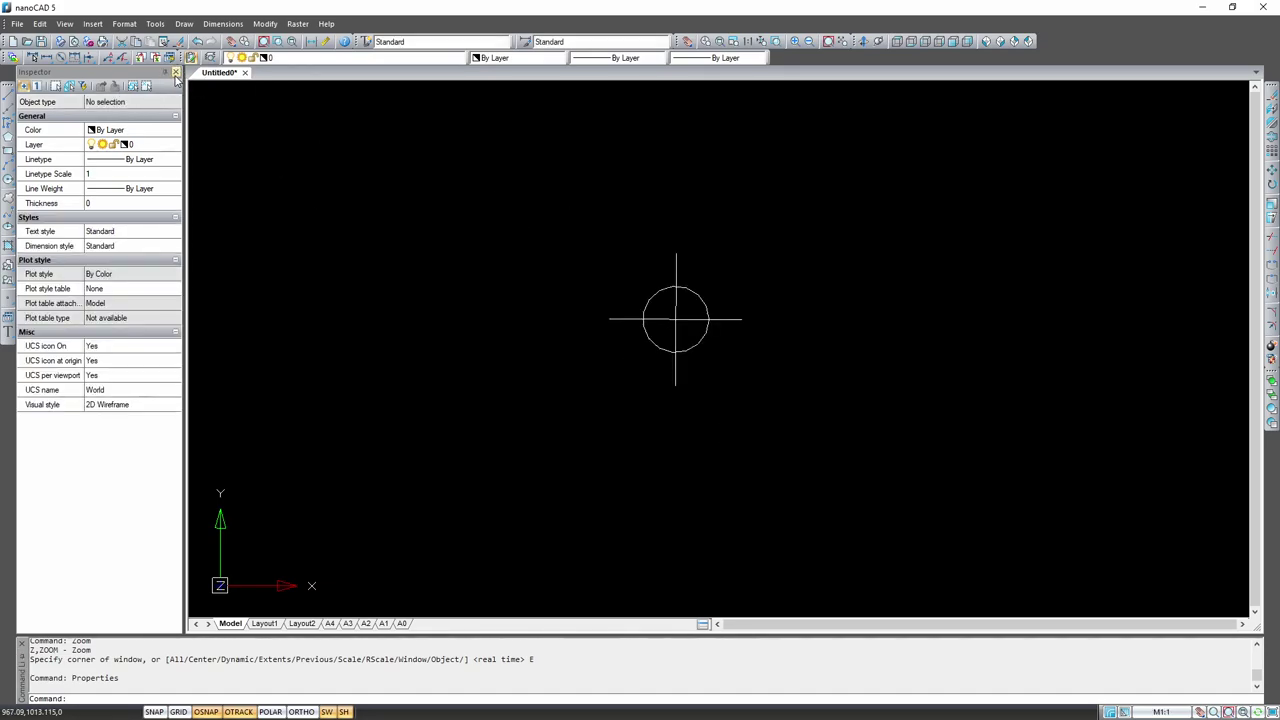
# Step: Place a second point lower left of the first, then clear the temporary screen sketches
pyautogui.click(177, 75)
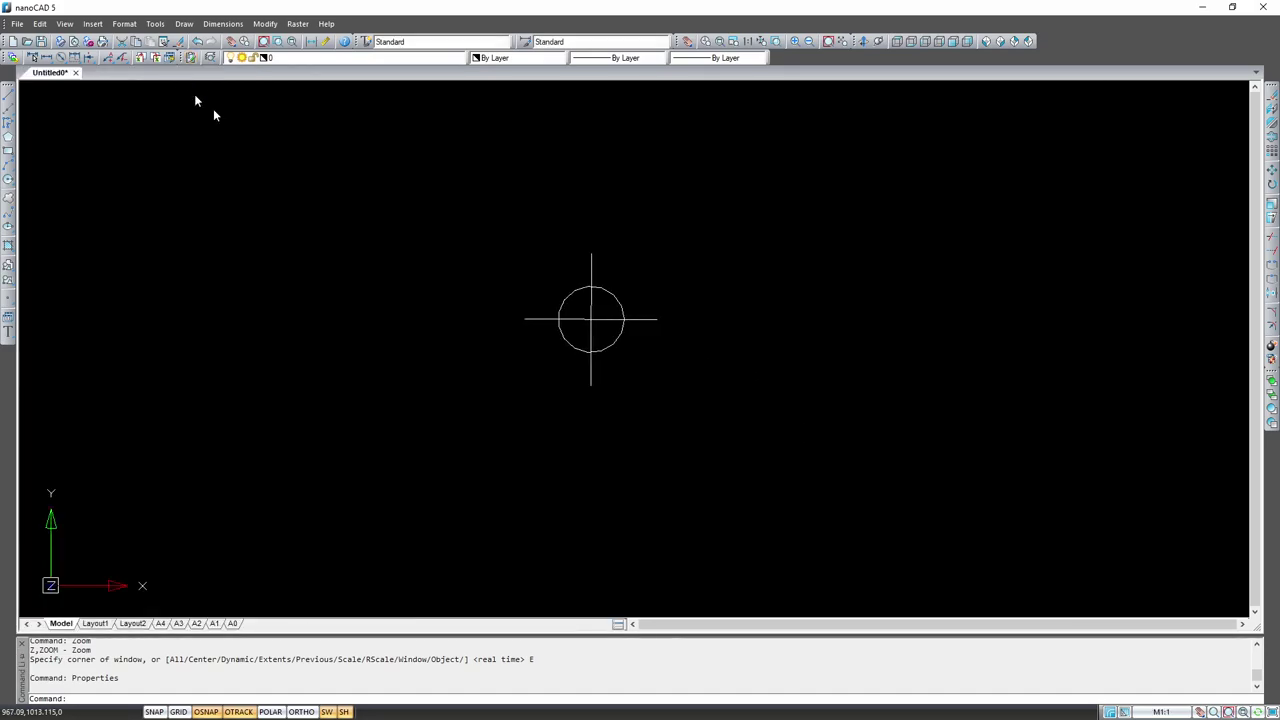
pyautogui.click(9, 298)
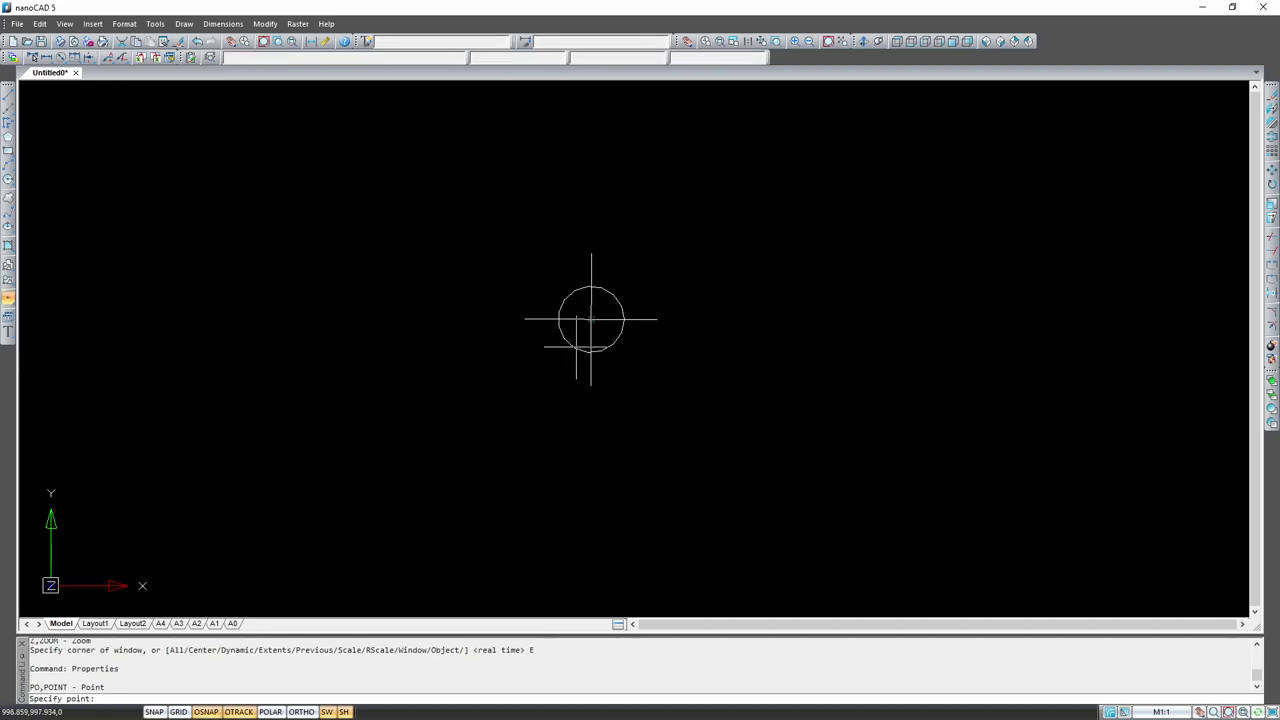
pyautogui.click(350, 477)
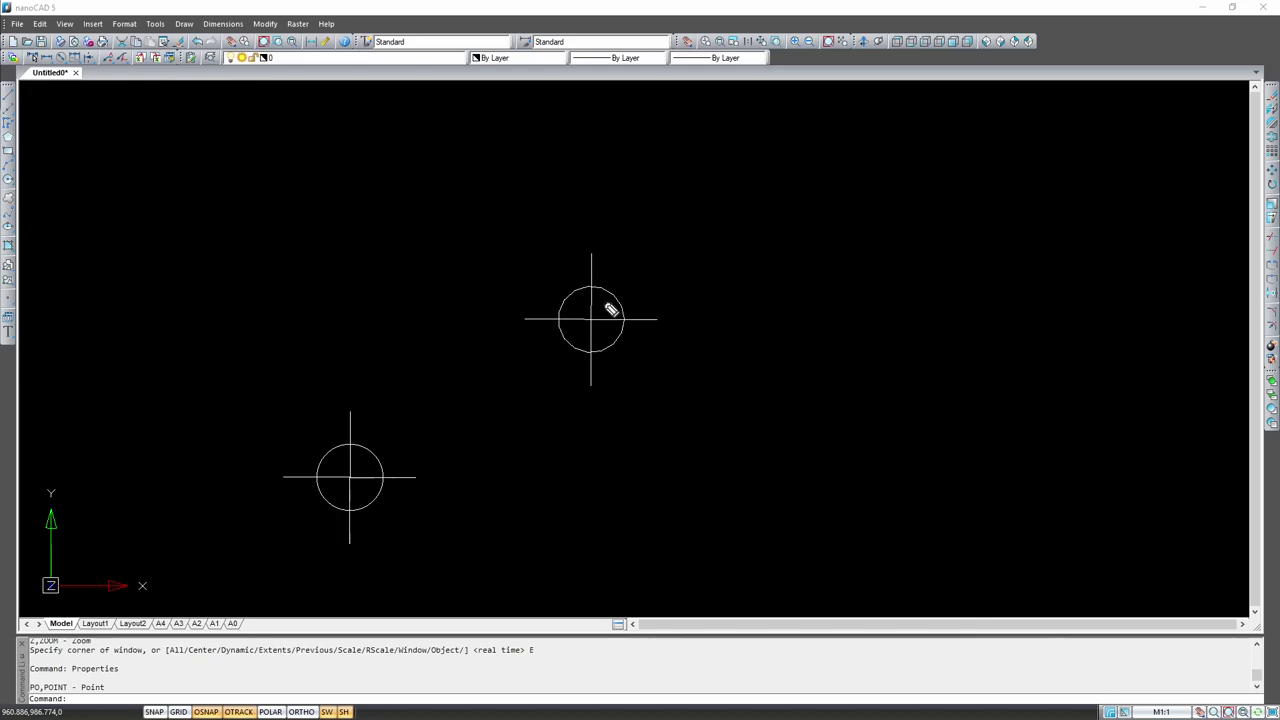
pyautogui.moveTo(587, 211); pyautogui.dragTo(587, 541)
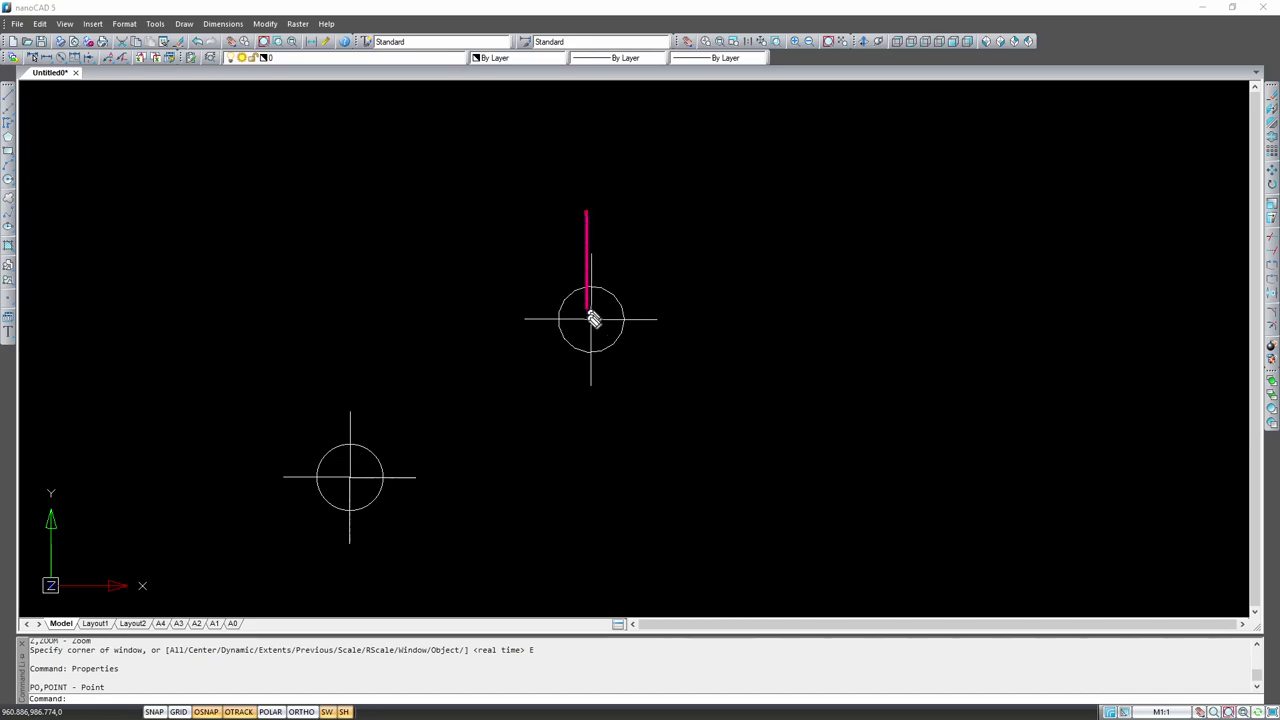
pyautogui.moveTo(460, 320); pyautogui.dragTo(802, 325)
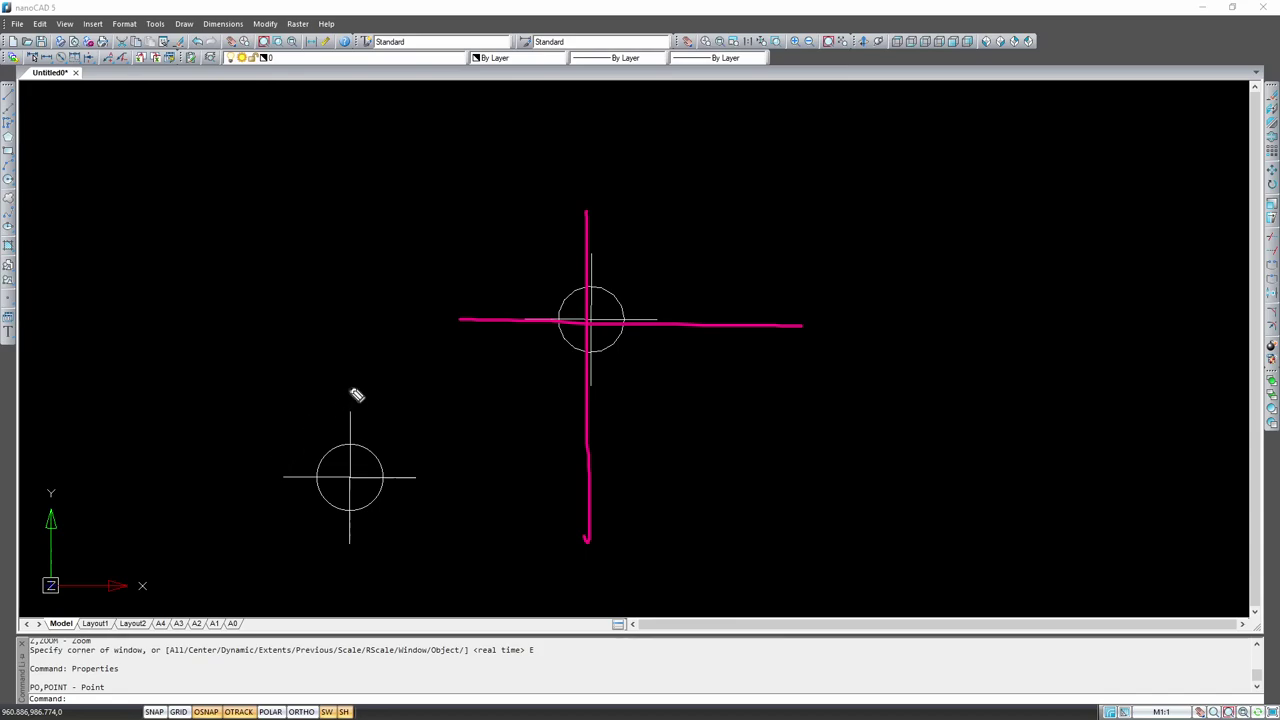
pyautogui.moveTo(416, 377)
pyautogui.mouseDown()
pyautogui.moveTo(383, 398)
pyautogui.moveTo(443, 391)
pyautogui.moveTo(462, 370)
pyautogui.mouseUp()
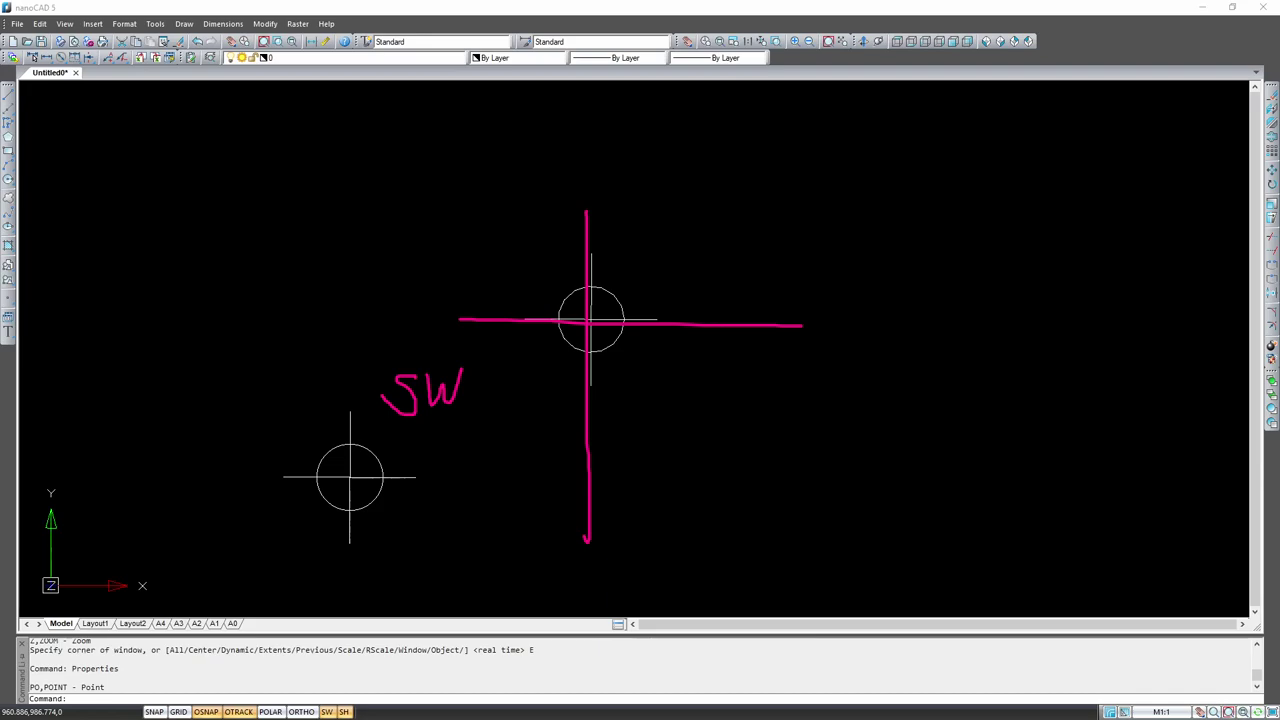
pyautogui.press('Escape')
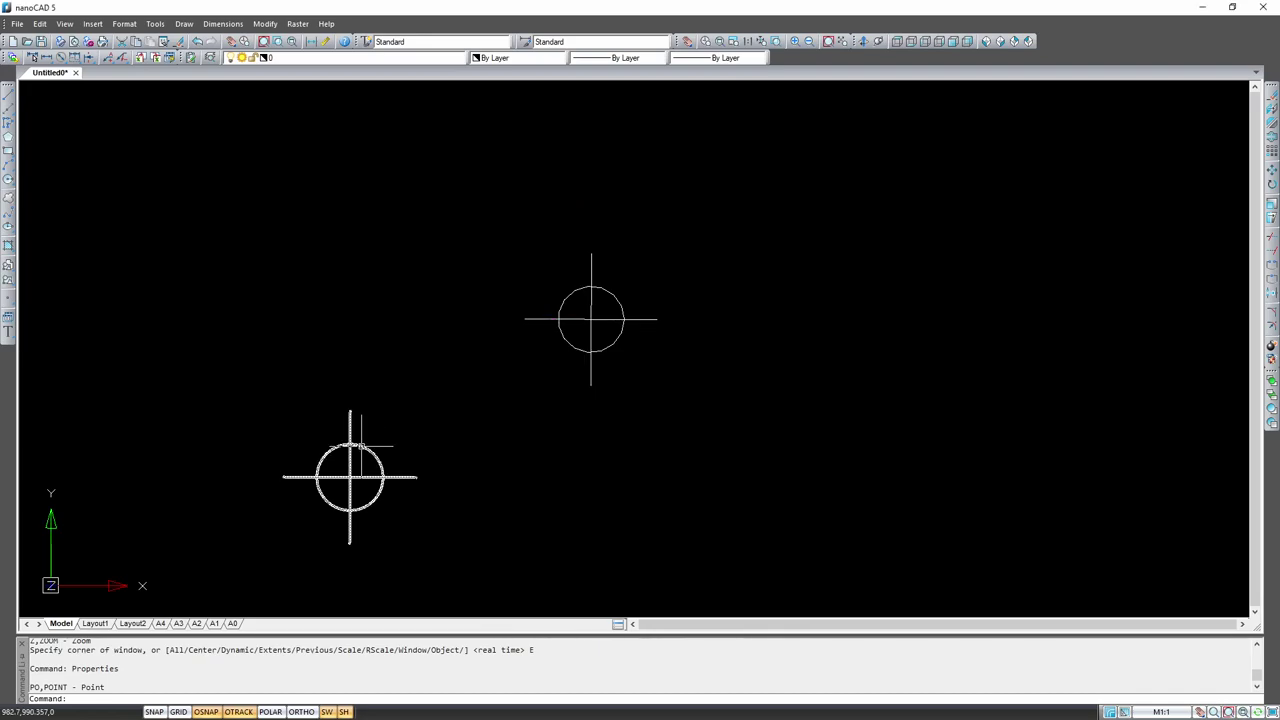
# Step: Read the lower point's position in the Inspector: X 981.857, Y 987.988
pyautogui.doubleClick(360, 445)
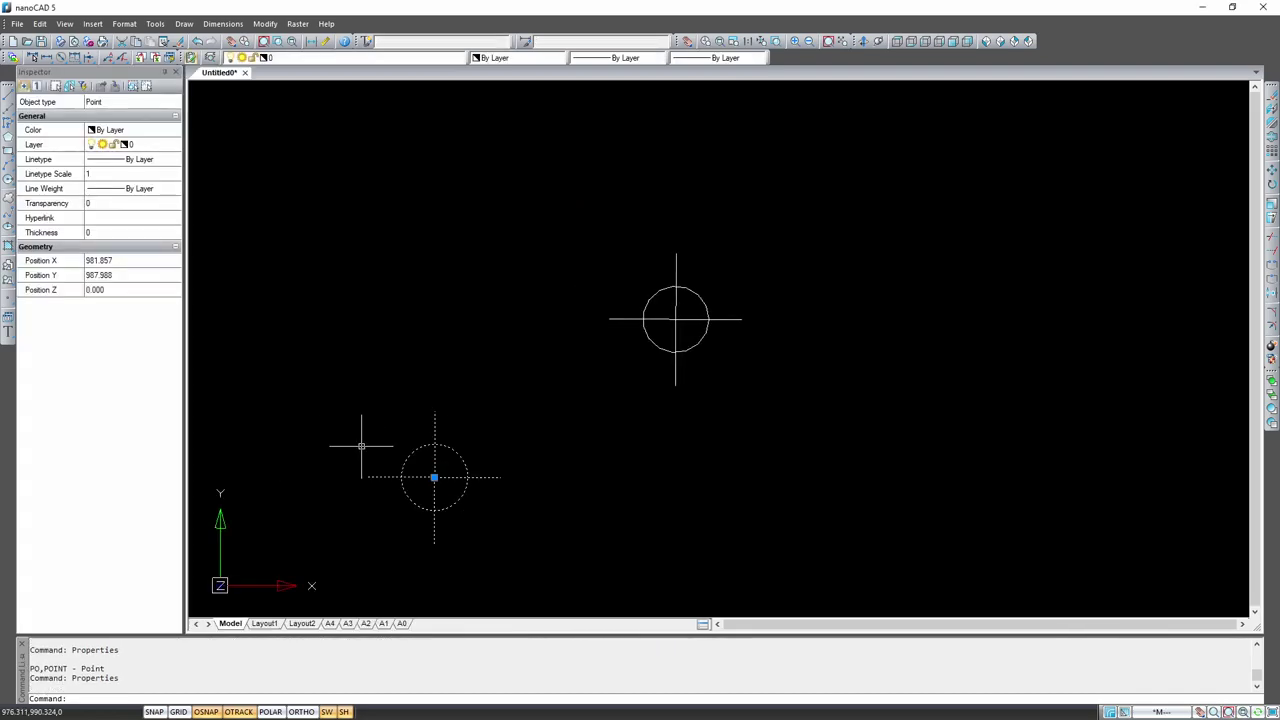
pyautogui.click(105, 262)
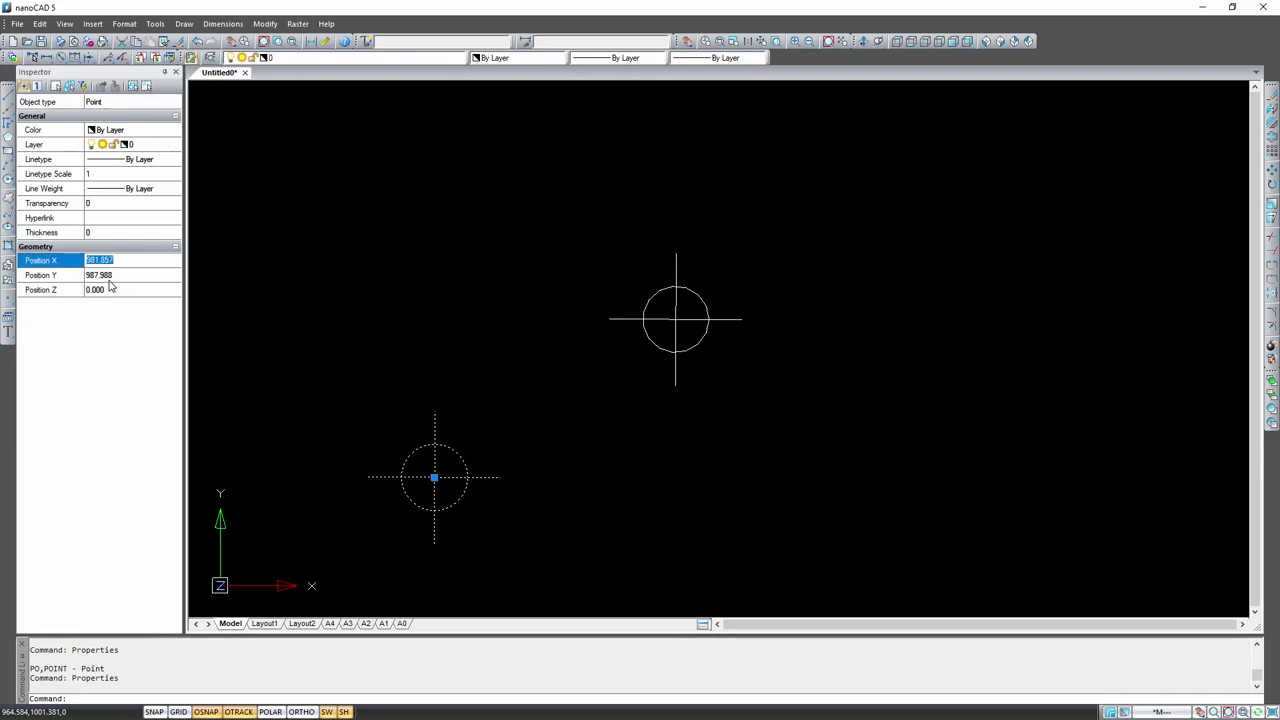
pyautogui.click(112, 276)
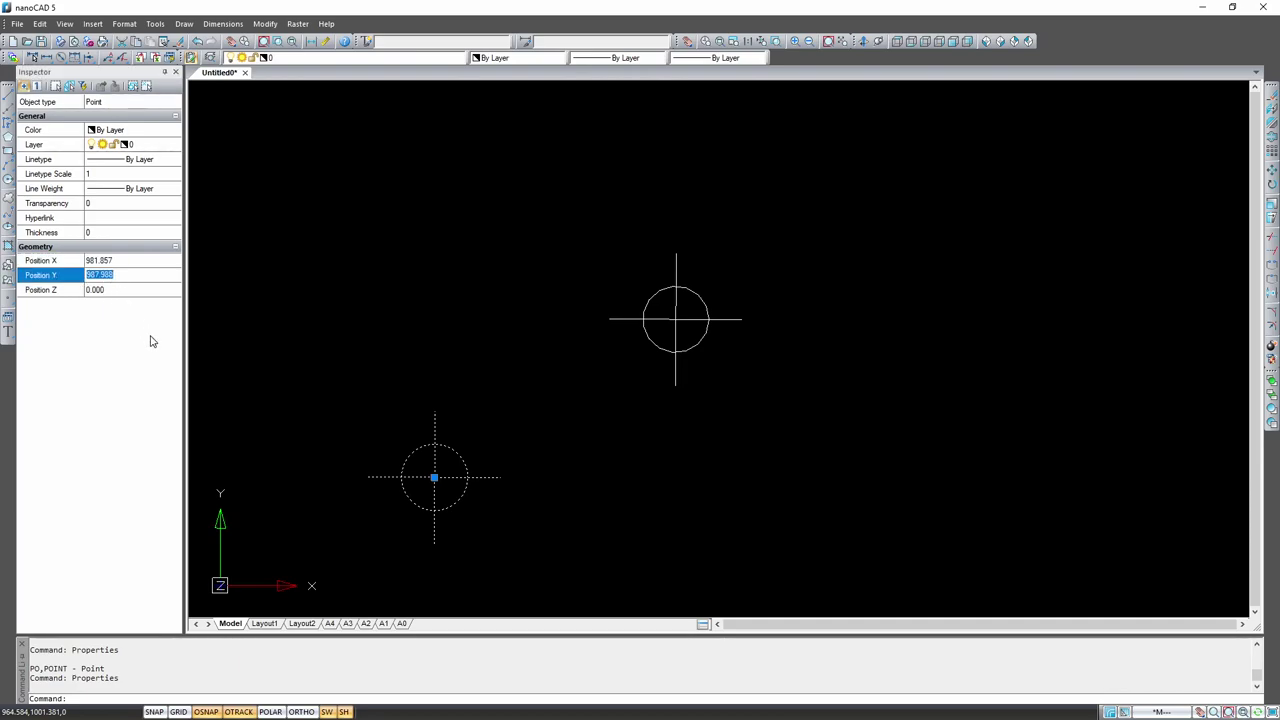
pyautogui.press('Escape')
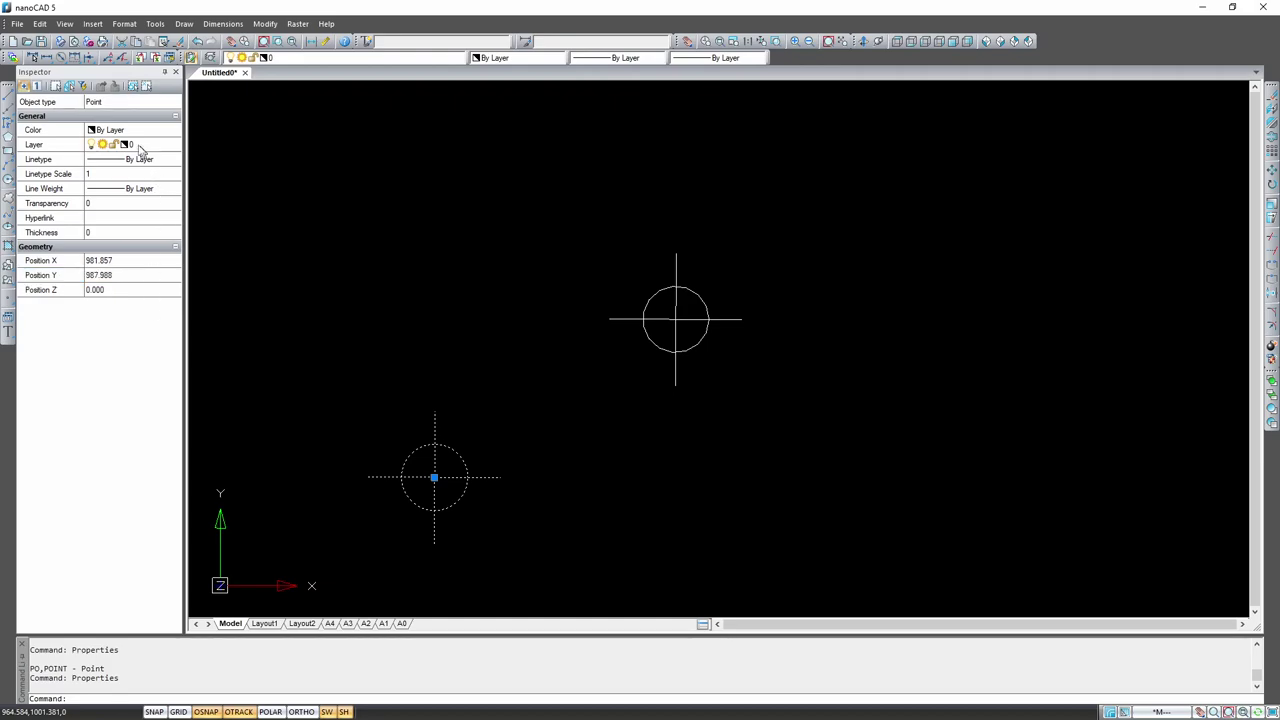
# Step: Place a third point upper right and check its coordinates, X 1016.551, Y 1010.600
pyautogui.click(8, 298)
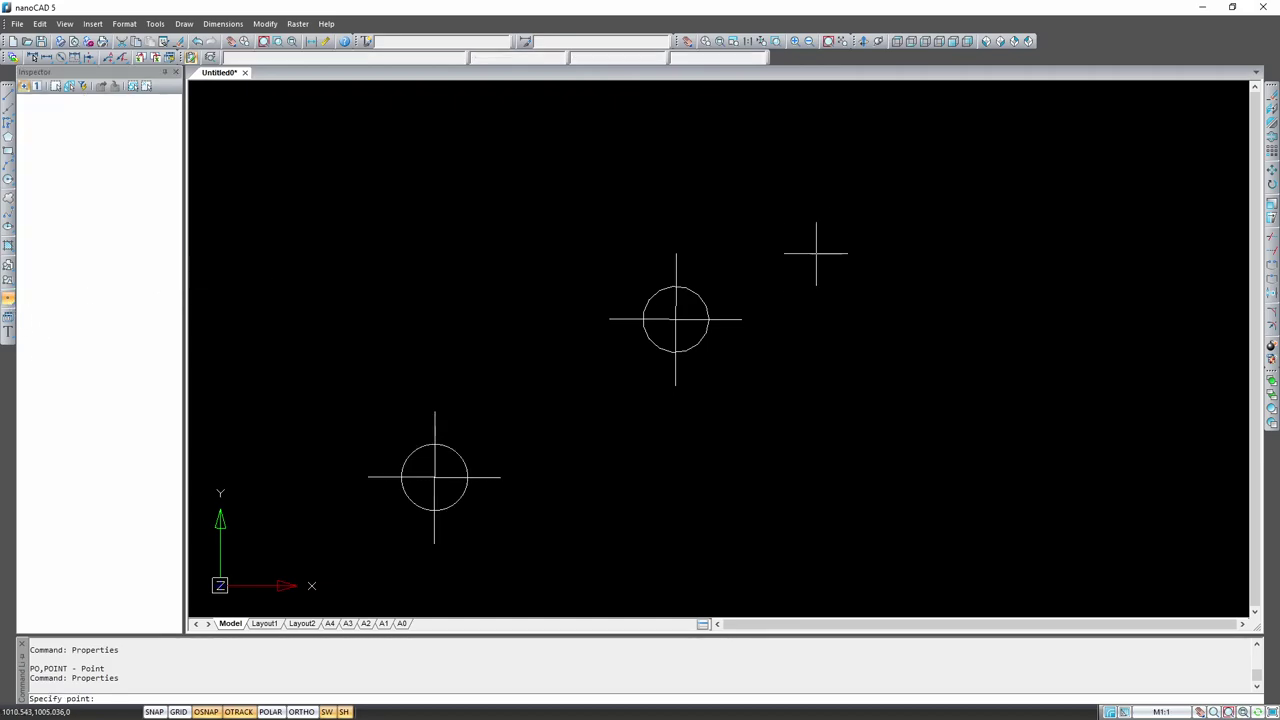
pyautogui.click(896, 181)
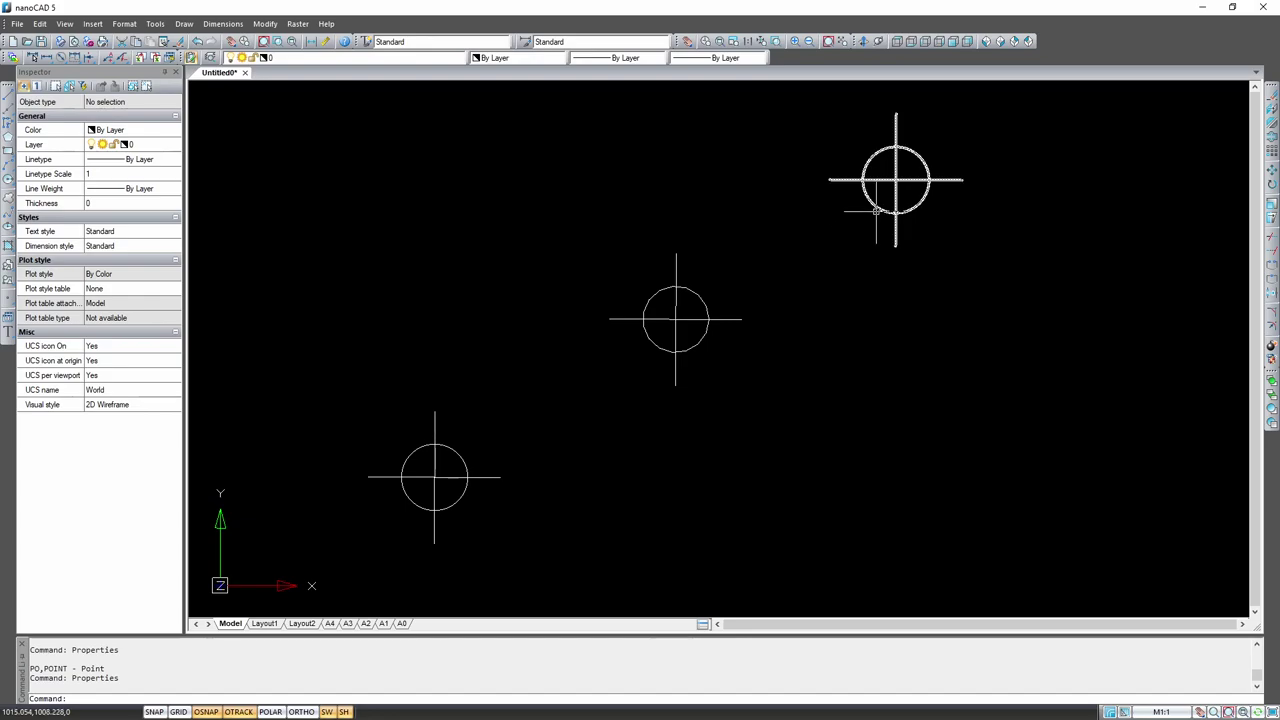
pyautogui.press('Escape')
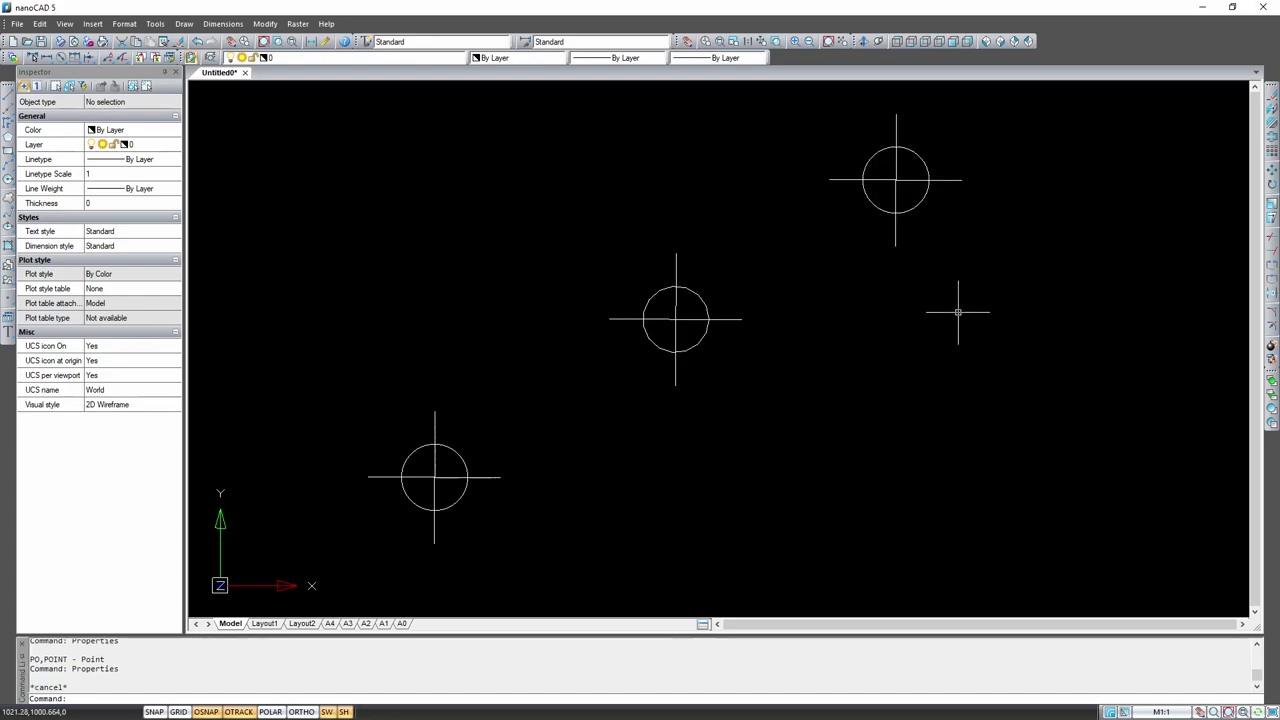
pyautogui.click(882, 210)
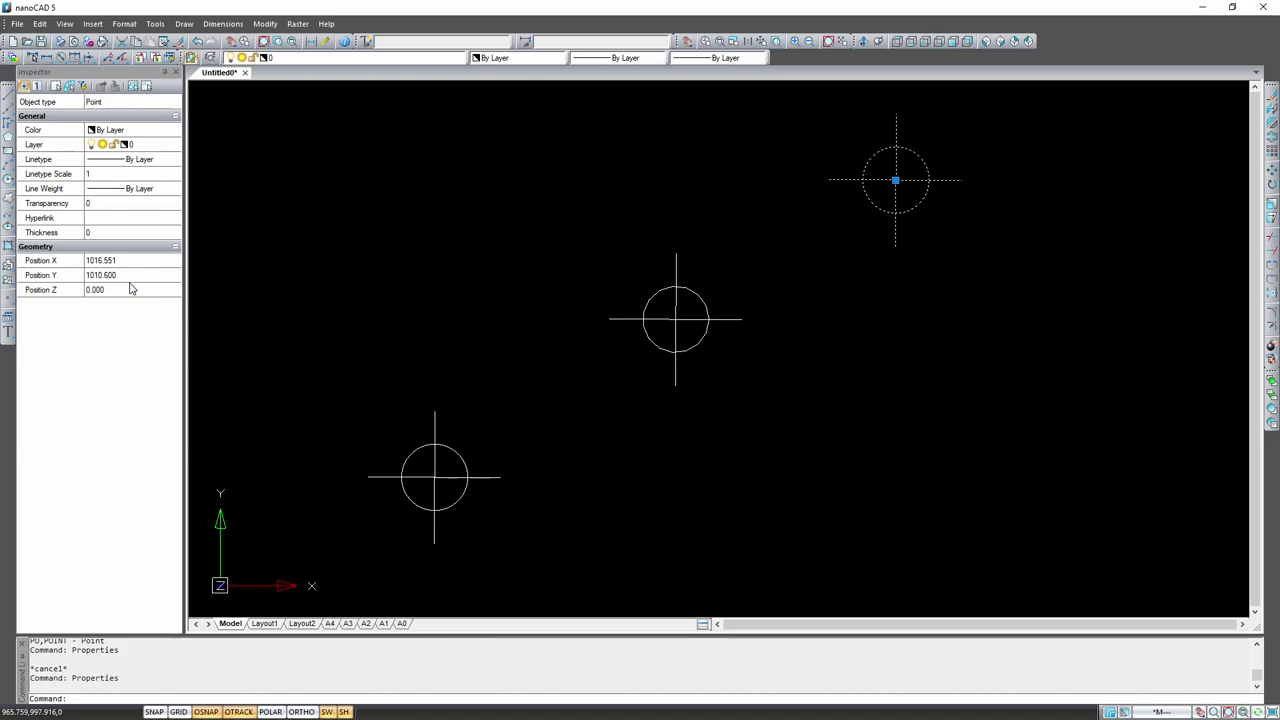
pyautogui.click(176, 72)
pyautogui.scroll(-2, 457, 300)
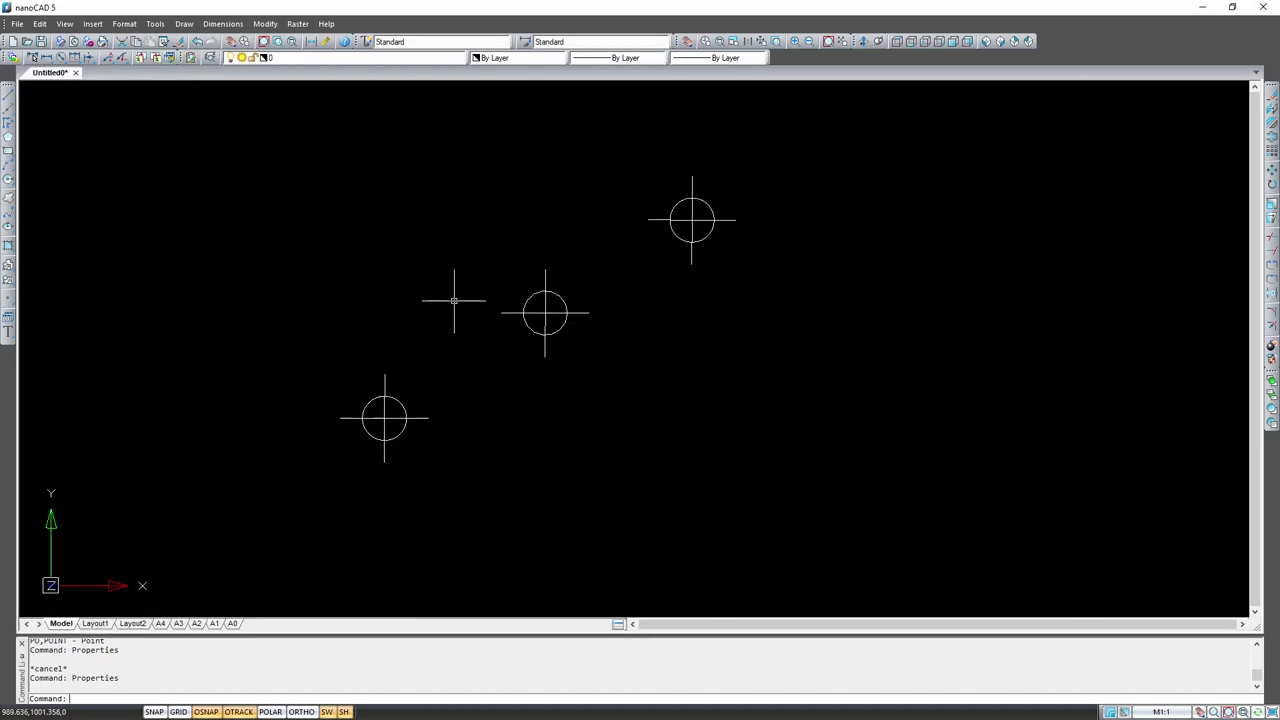
# Step: Delete the upper-right and lower-left points, keeping only the 1000,1000 point
pyautogui.click(384, 418)
pyautogui.press('Delete')
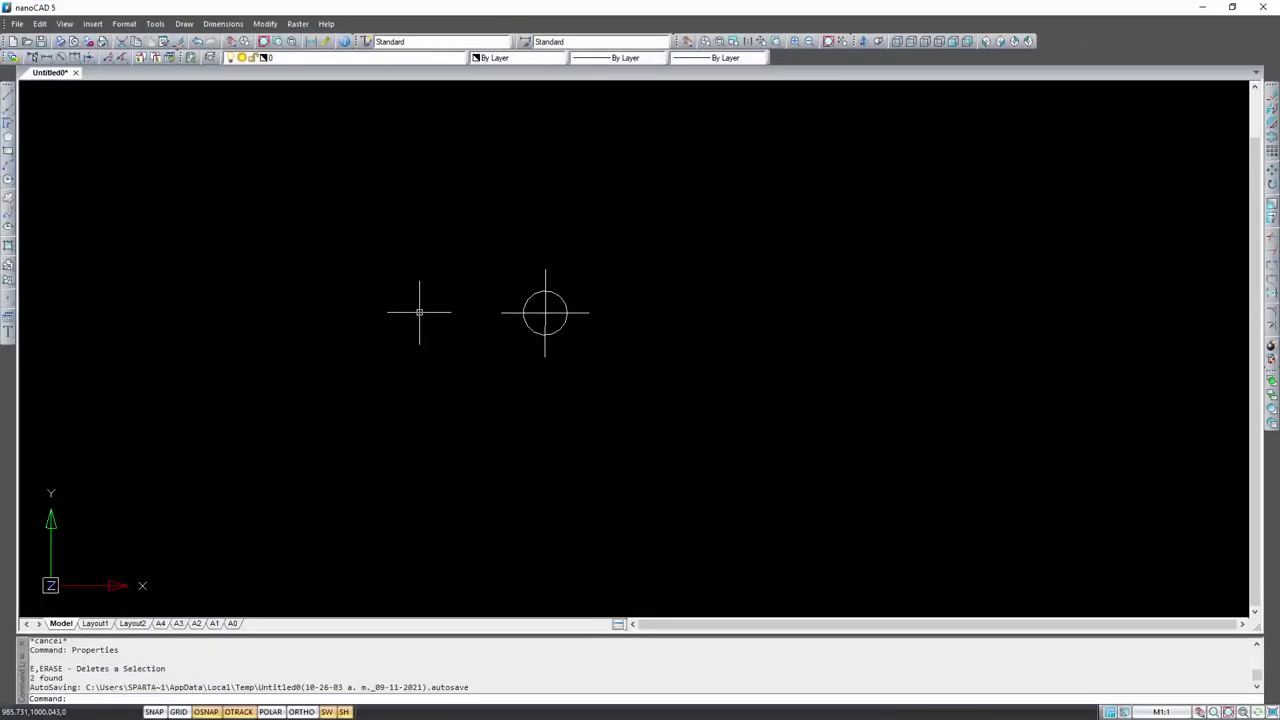
pyautogui.doubleClick(561, 325)
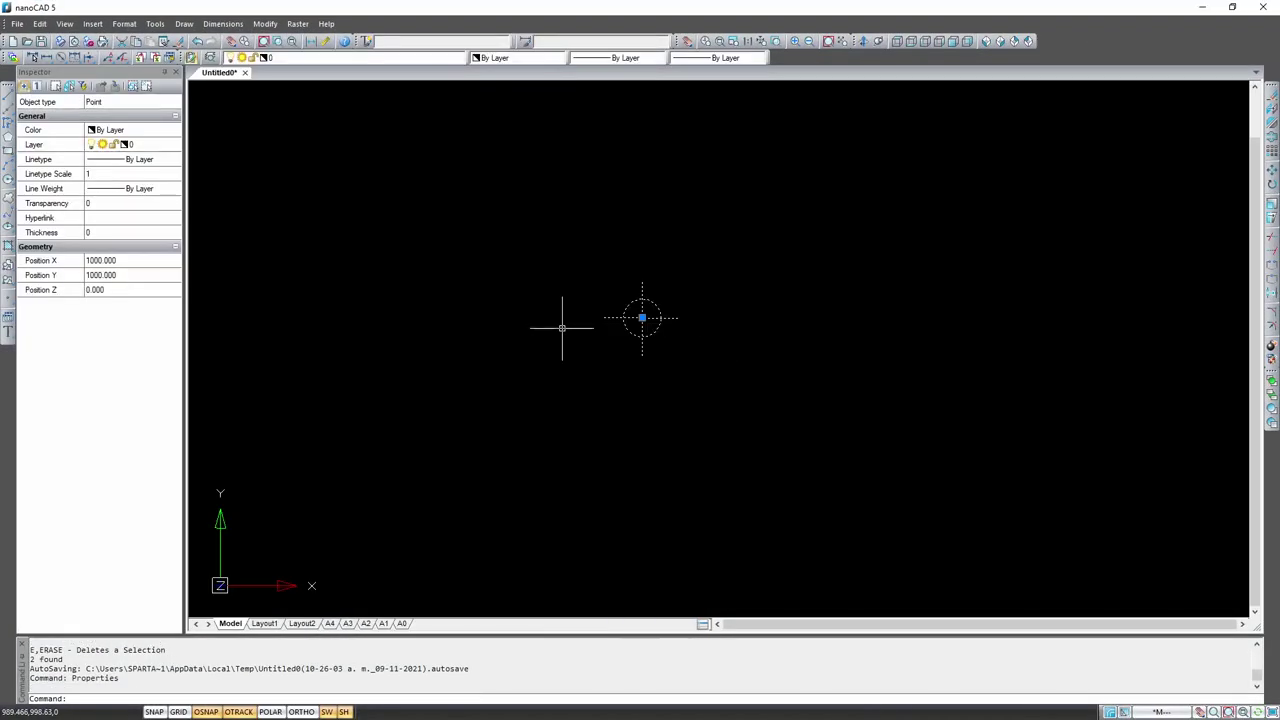
pyautogui.click(129, 277)
pyautogui.write('101')
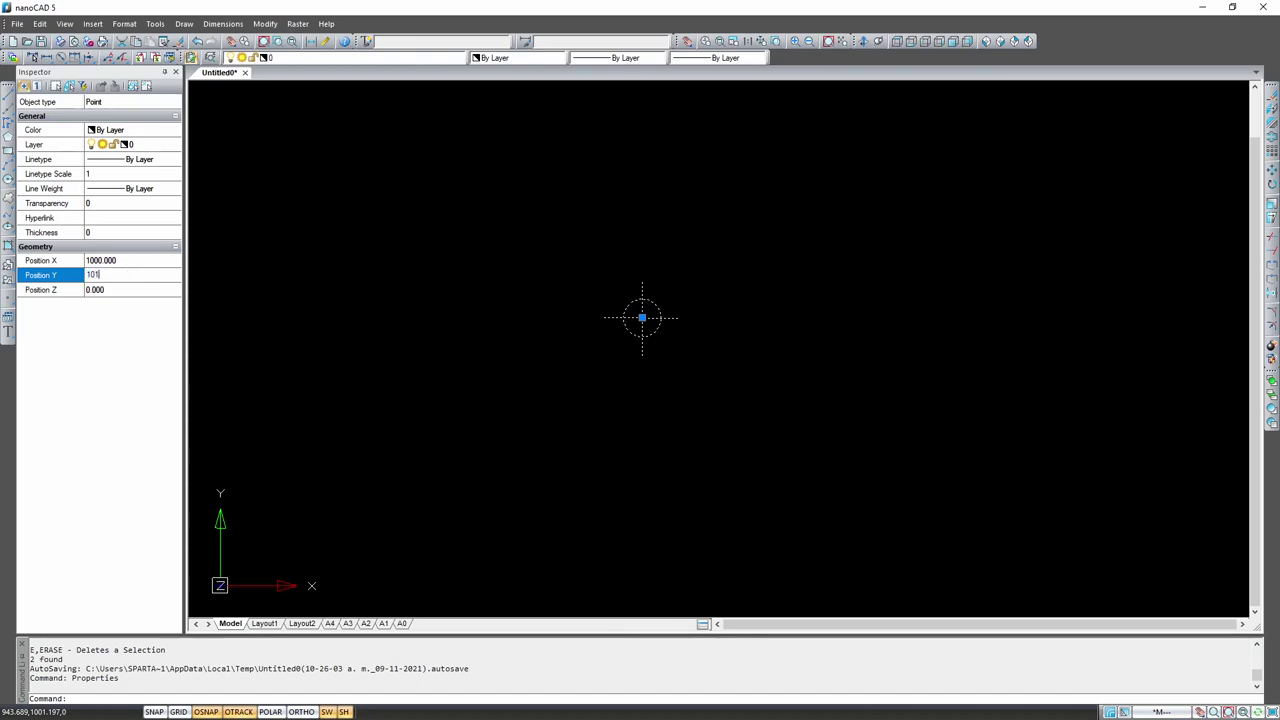
pyautogui.write('0.000')
pyautogui.press('Return')
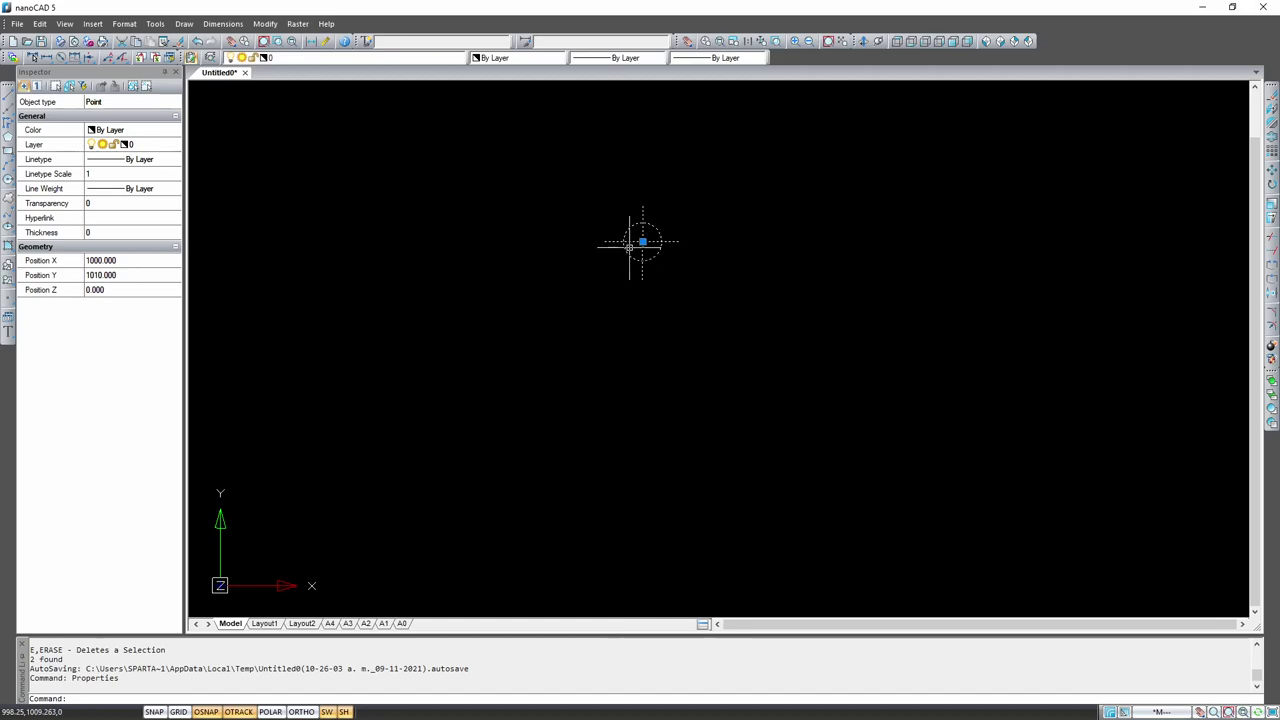
pyautogui.click(100, 274)
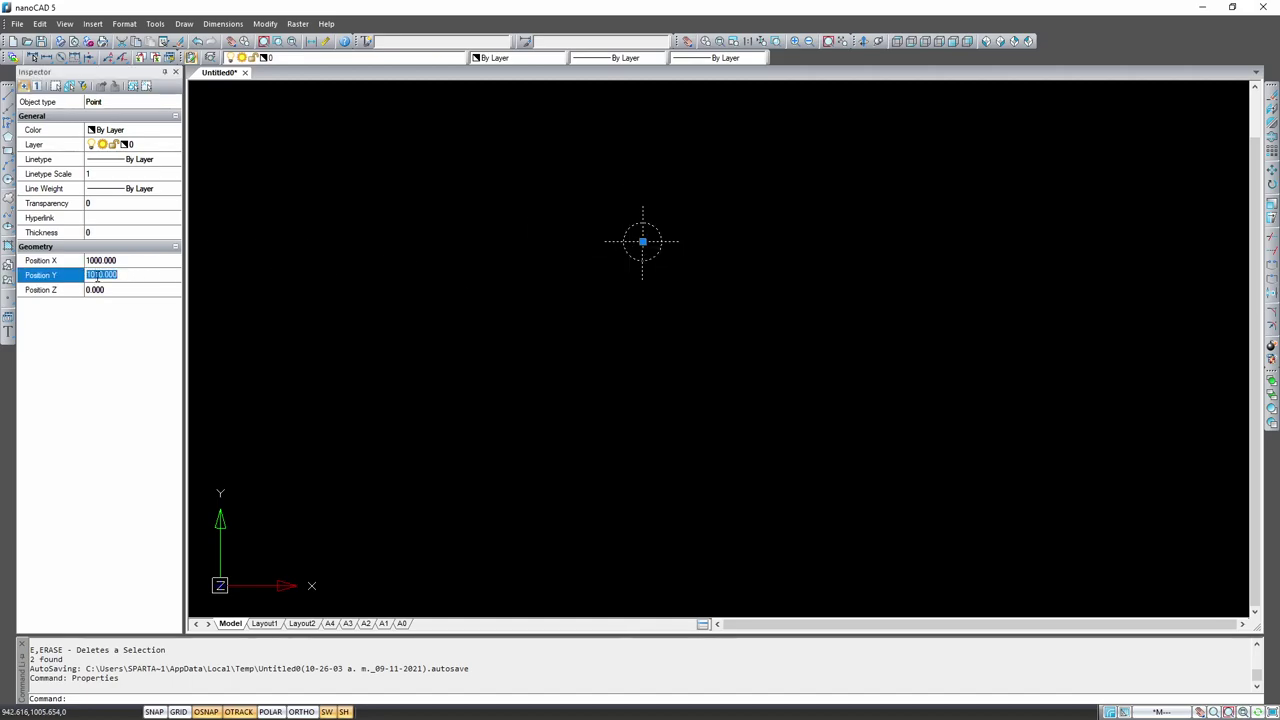
pyautogui.write('10')
pyautogui.press('Return')
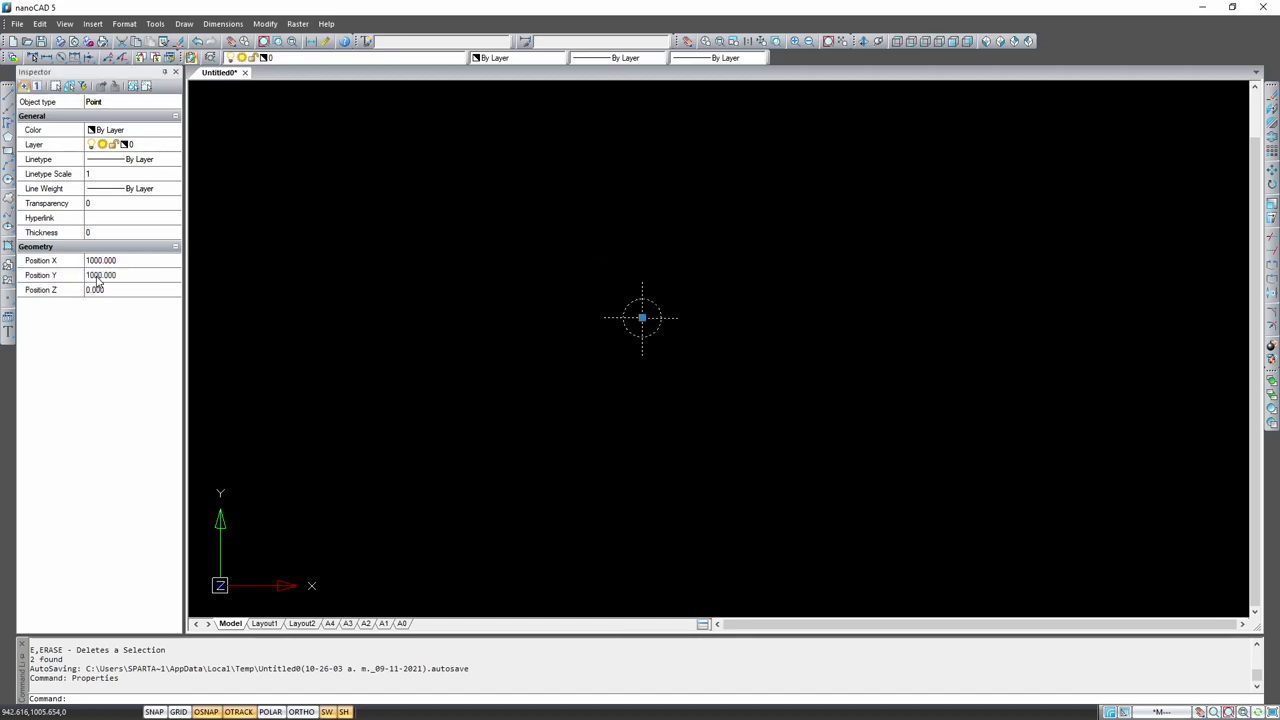
pyautogui.press('Escape')
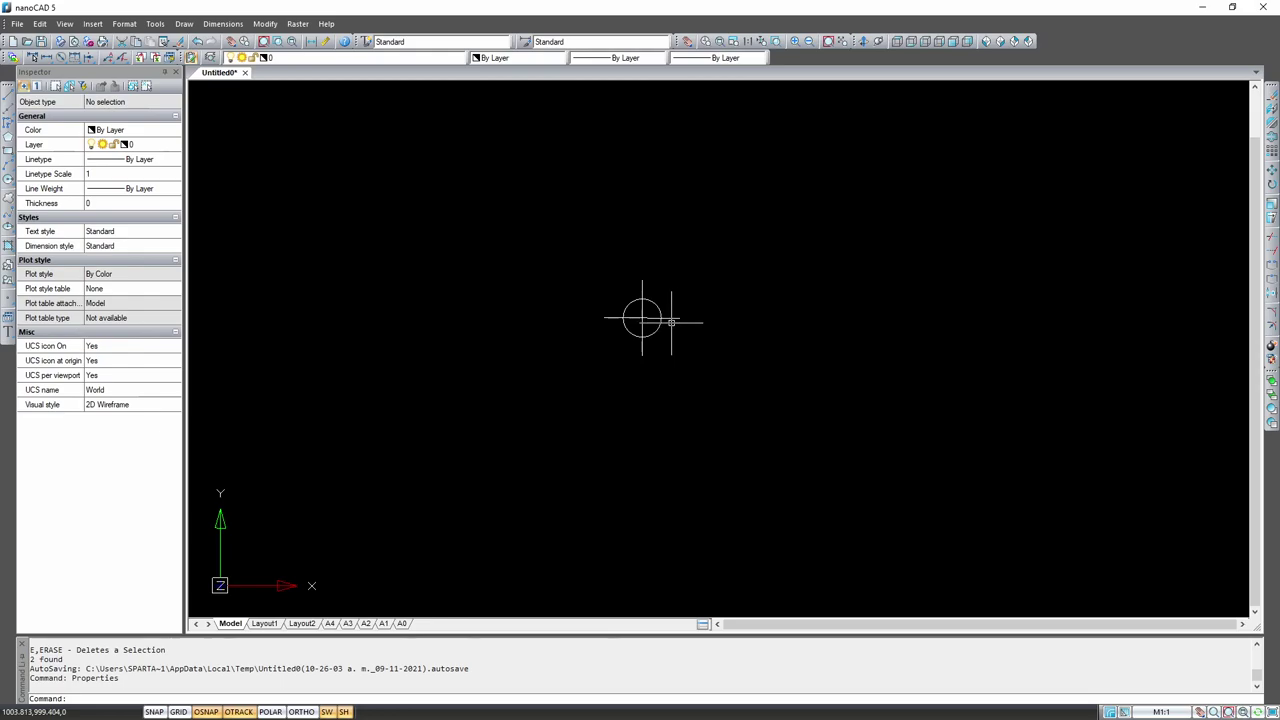
pyautogui.click(1198, 7)
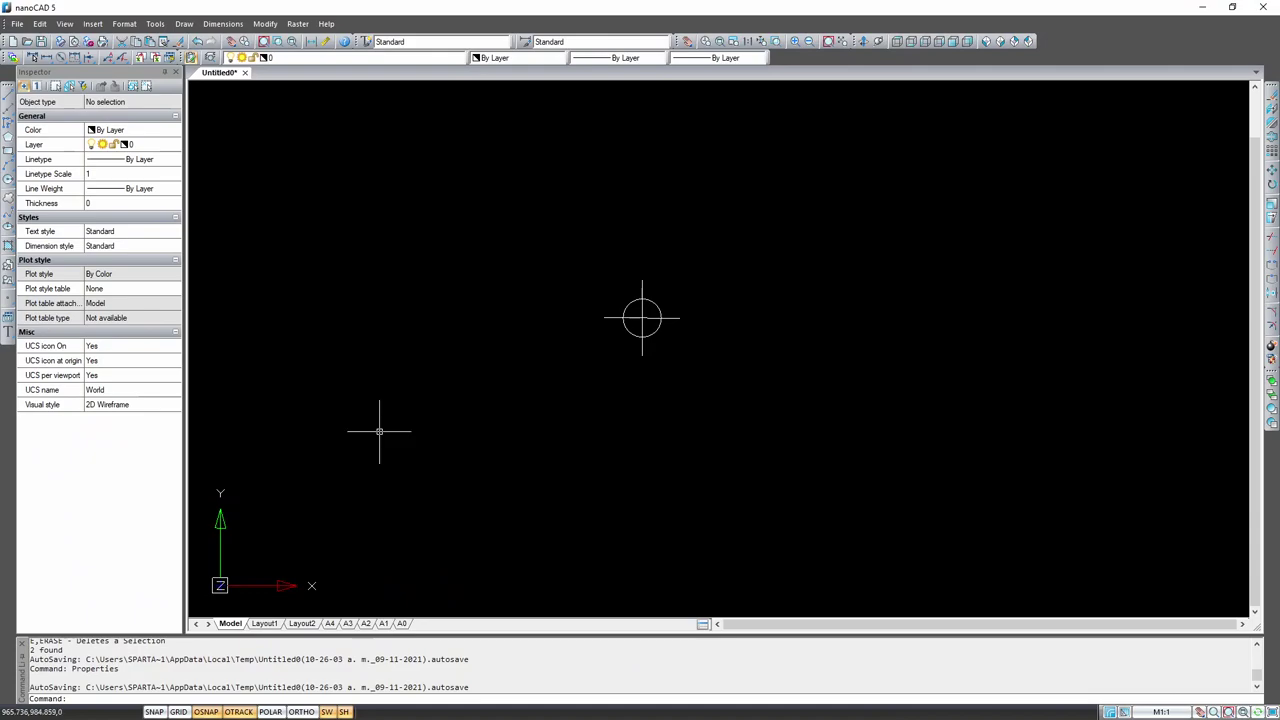
pyautogui.click(176, 72)
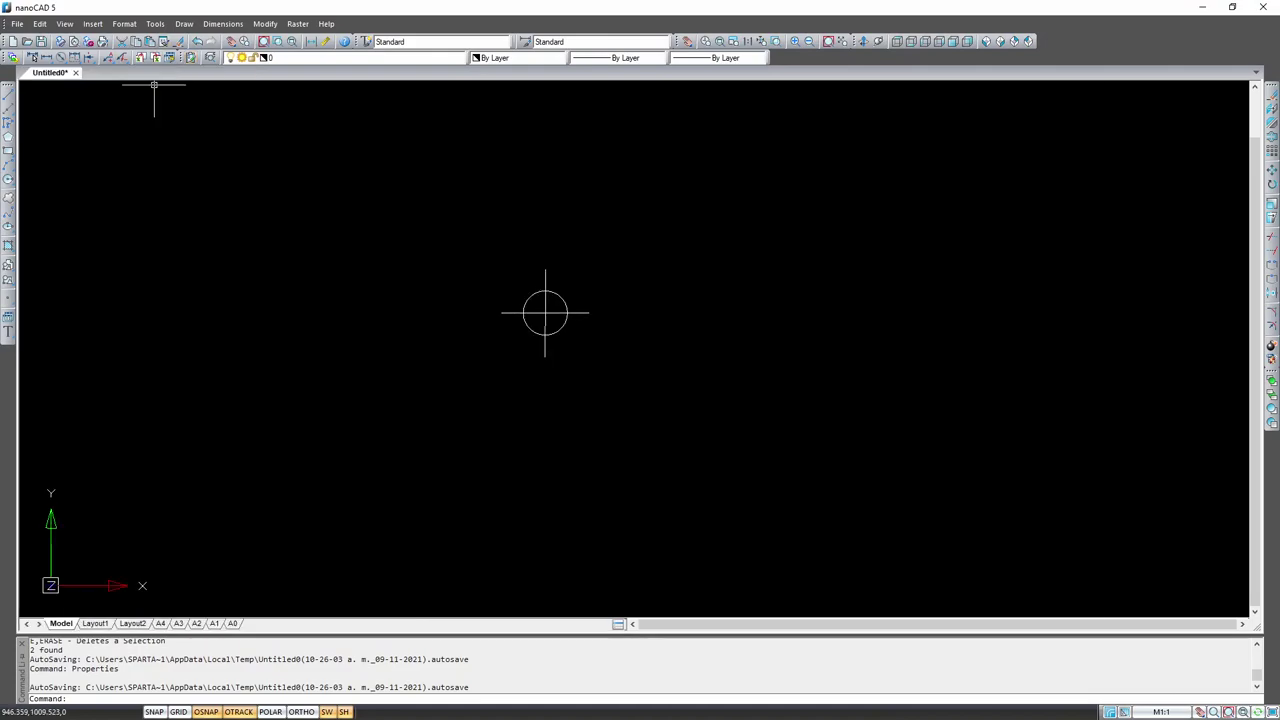
# Step: Paste row 69's coordinates 1002.69 and 994.23 from Excel into the Point prompt
pyautogui.click(8, 298)
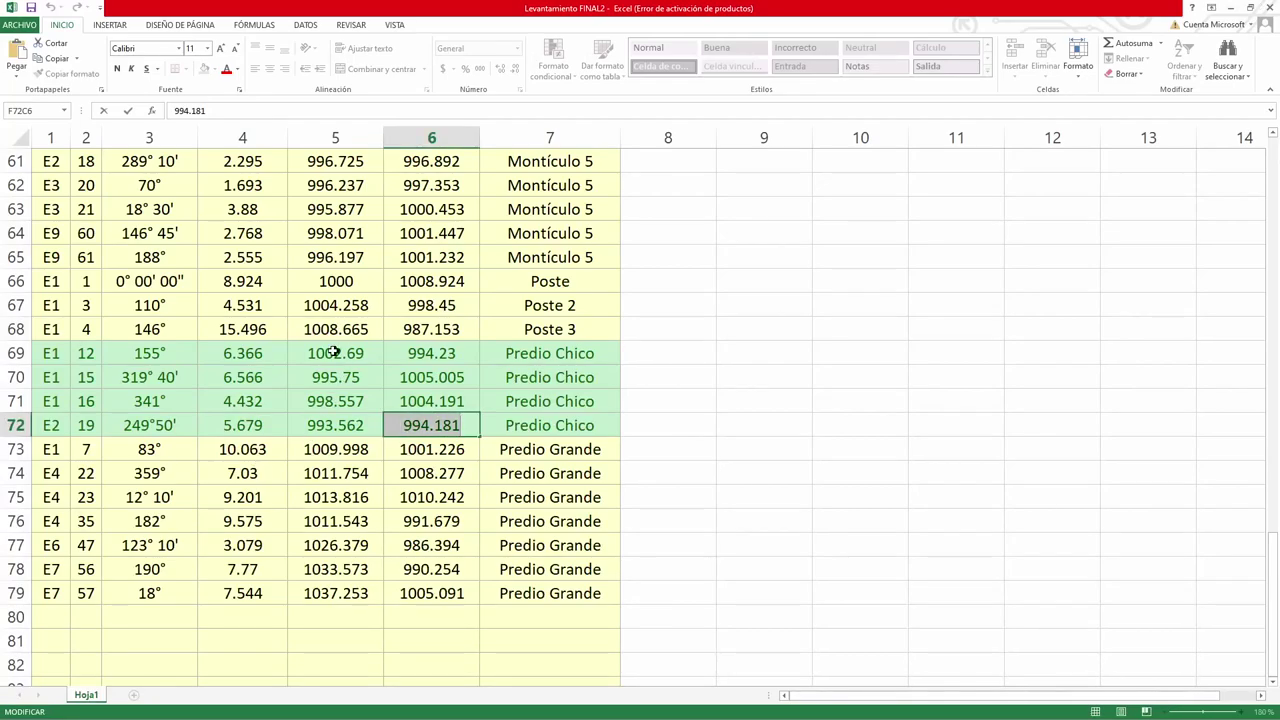
pyautogui.click(311, 354)
pyautogui.doubleClick(311, 354)
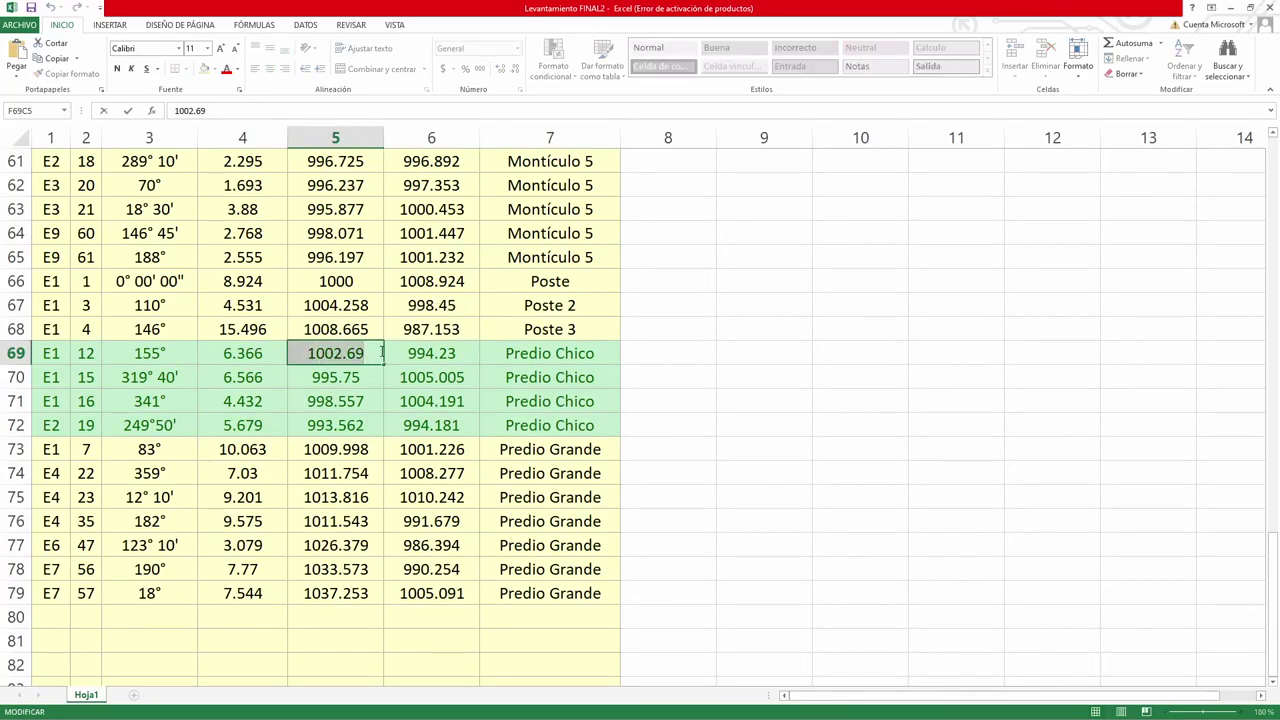
pyautogui.hotkey('alt', 'Tab')
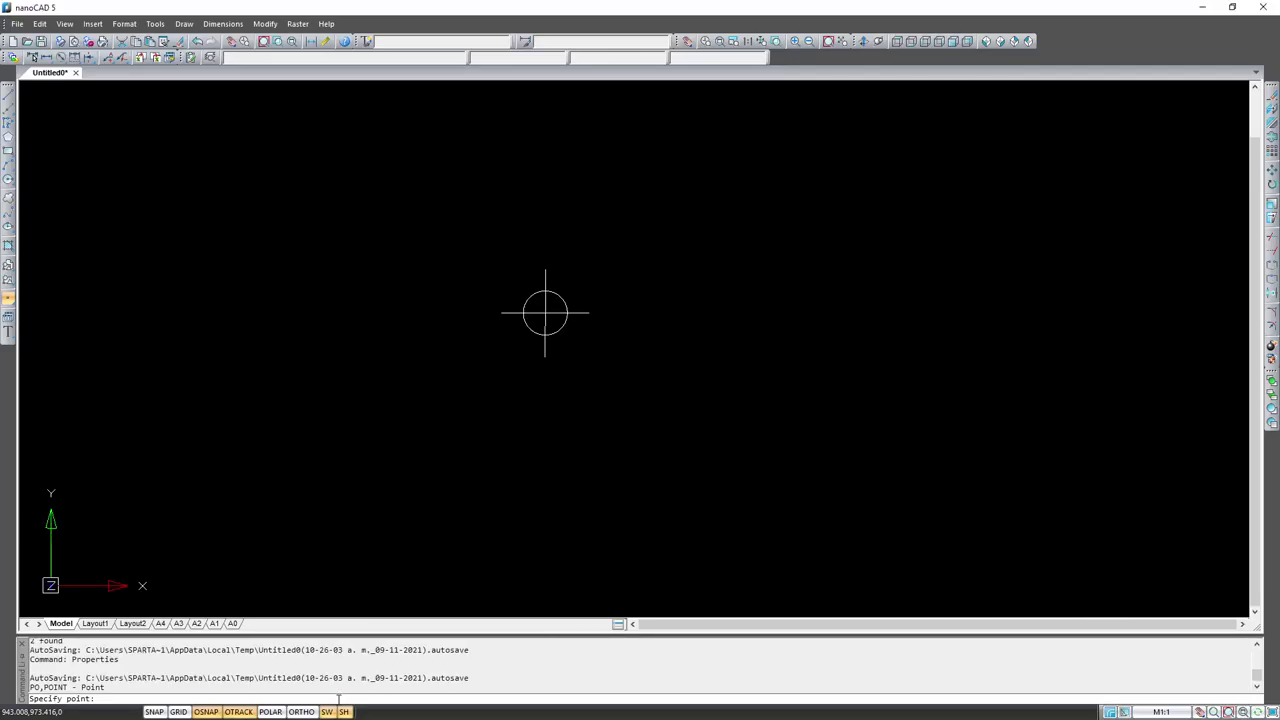
pyautogui.write('1002.69')
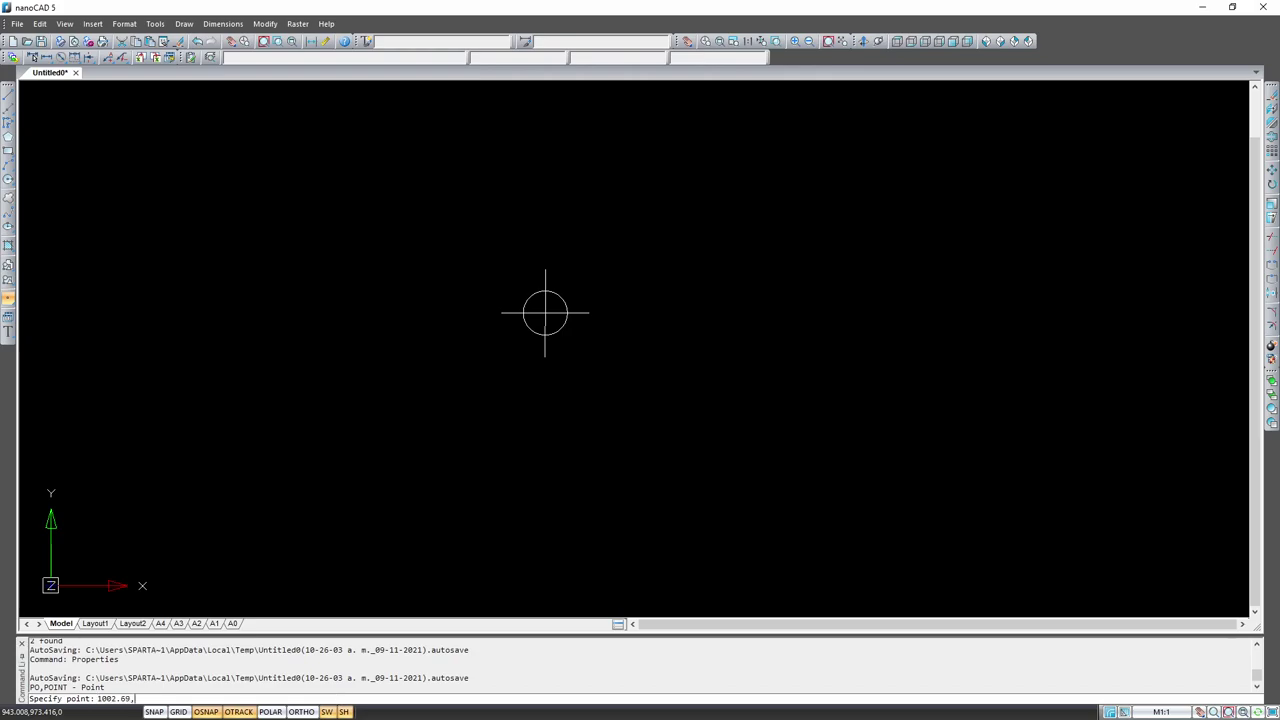
pyautogui.hotkey('alt', 'Tab')
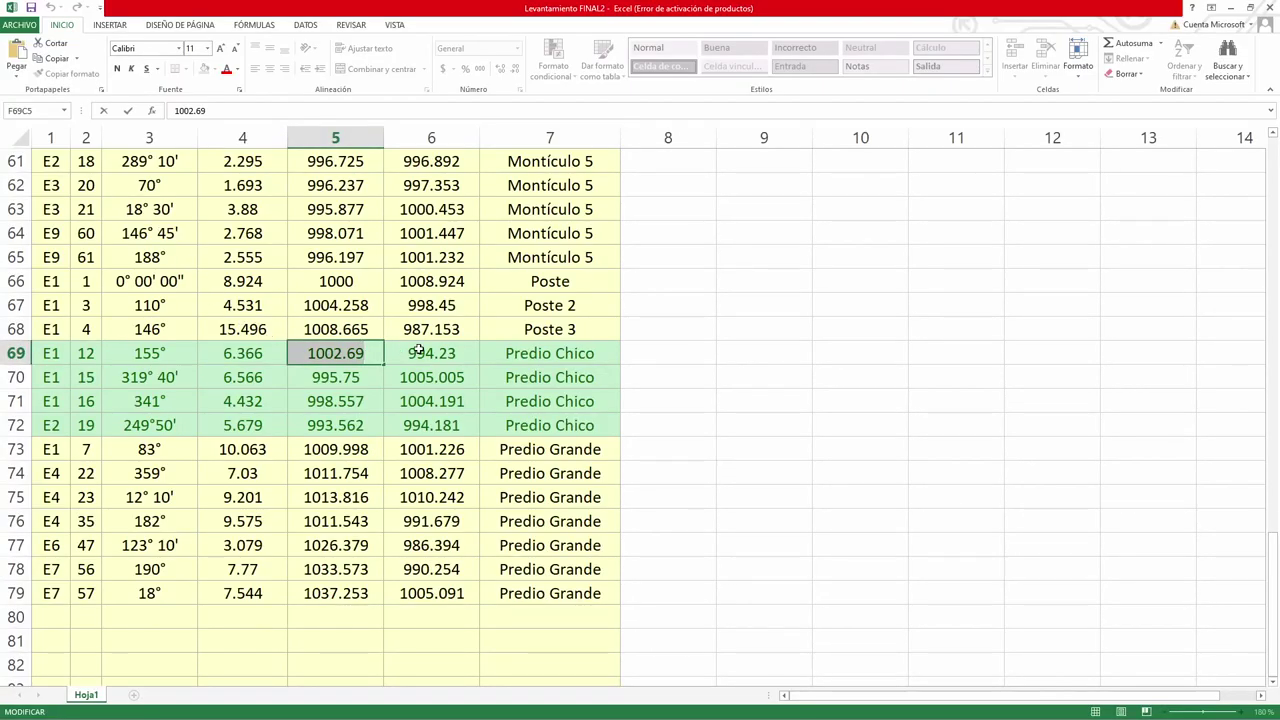
pyautogui.click(418, 352)
pyautogui.doubleClick(466, 353)
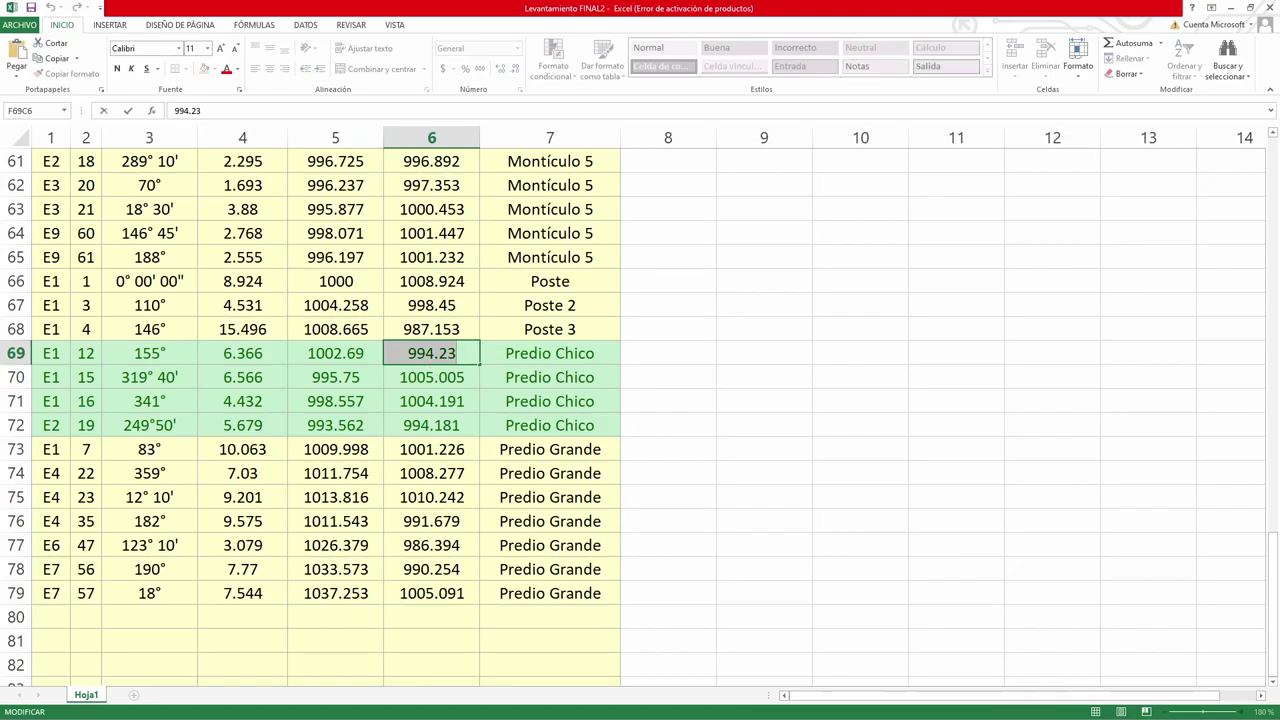
pyautogui.hotkey('alt', 'Tab')
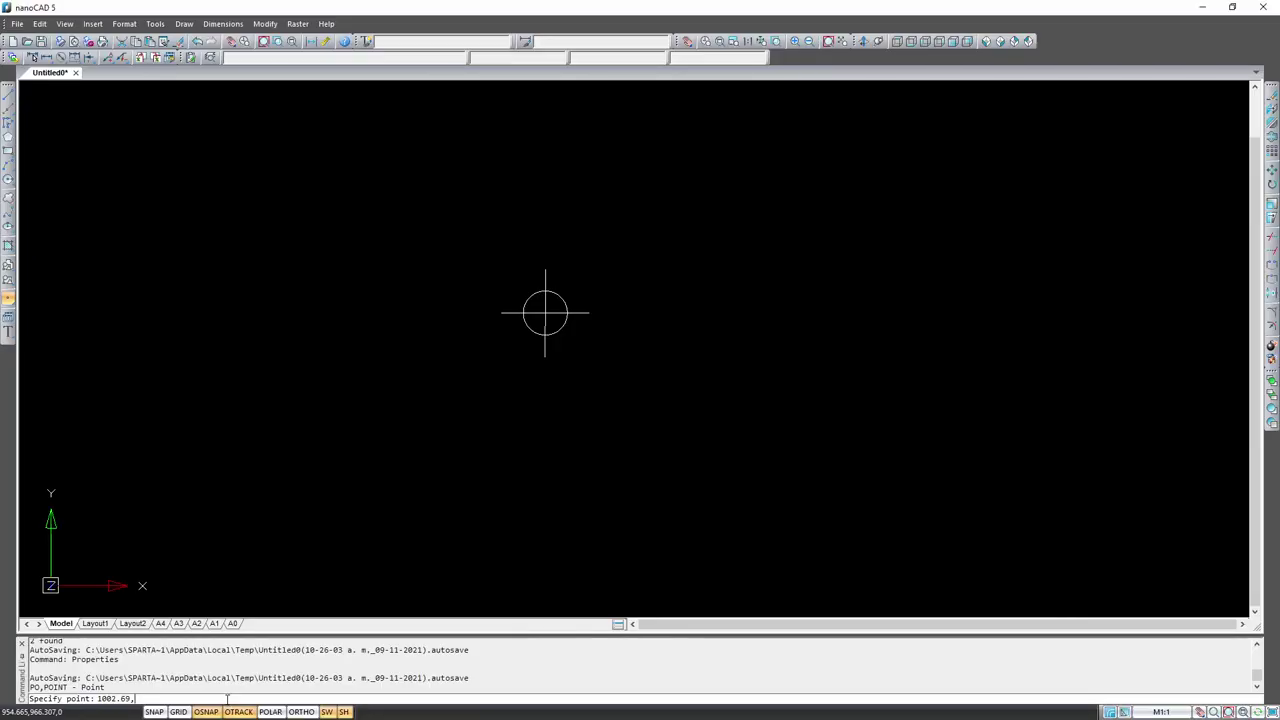
pyautogui.write('994.23')
pyautogui.press('Return')
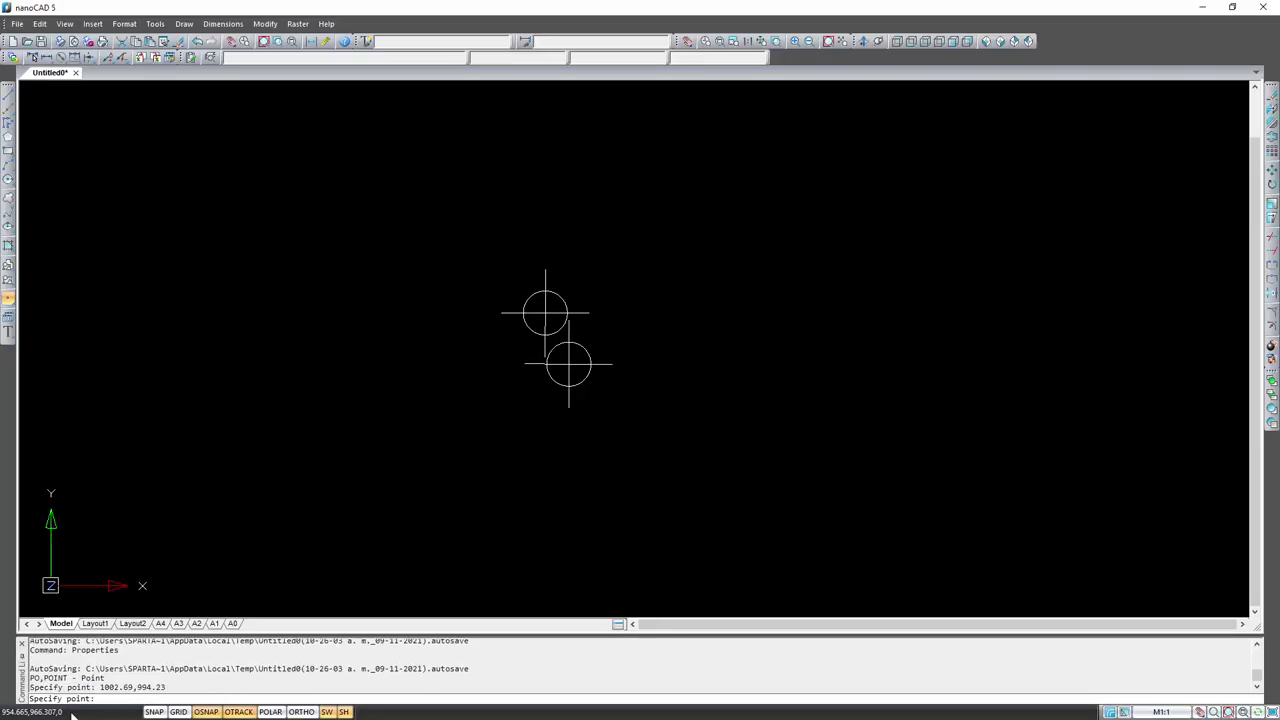
pyautogui.hotkey('alt', 'Tab')
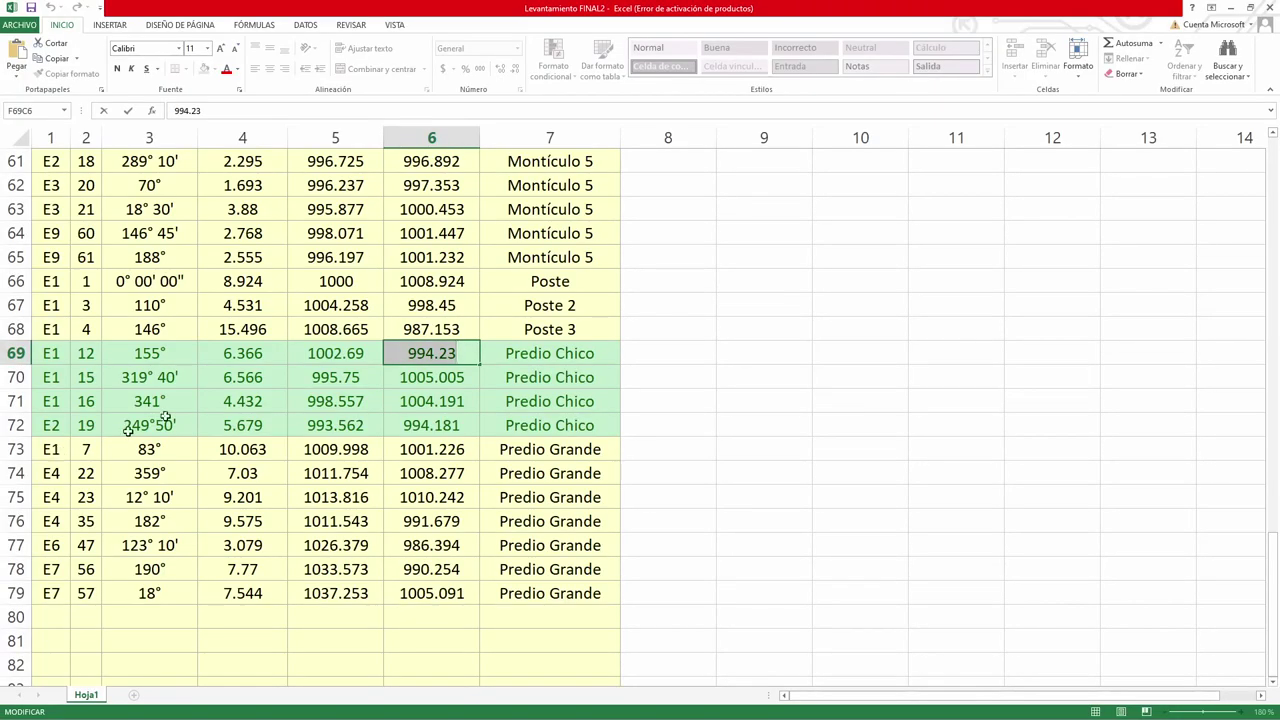
# Step: Place a point at 995.75,1005.005 using row 70's values from the spreadsheet
pyautogui.click(313, 377)
pyautogui.doubleClick(313, 377)
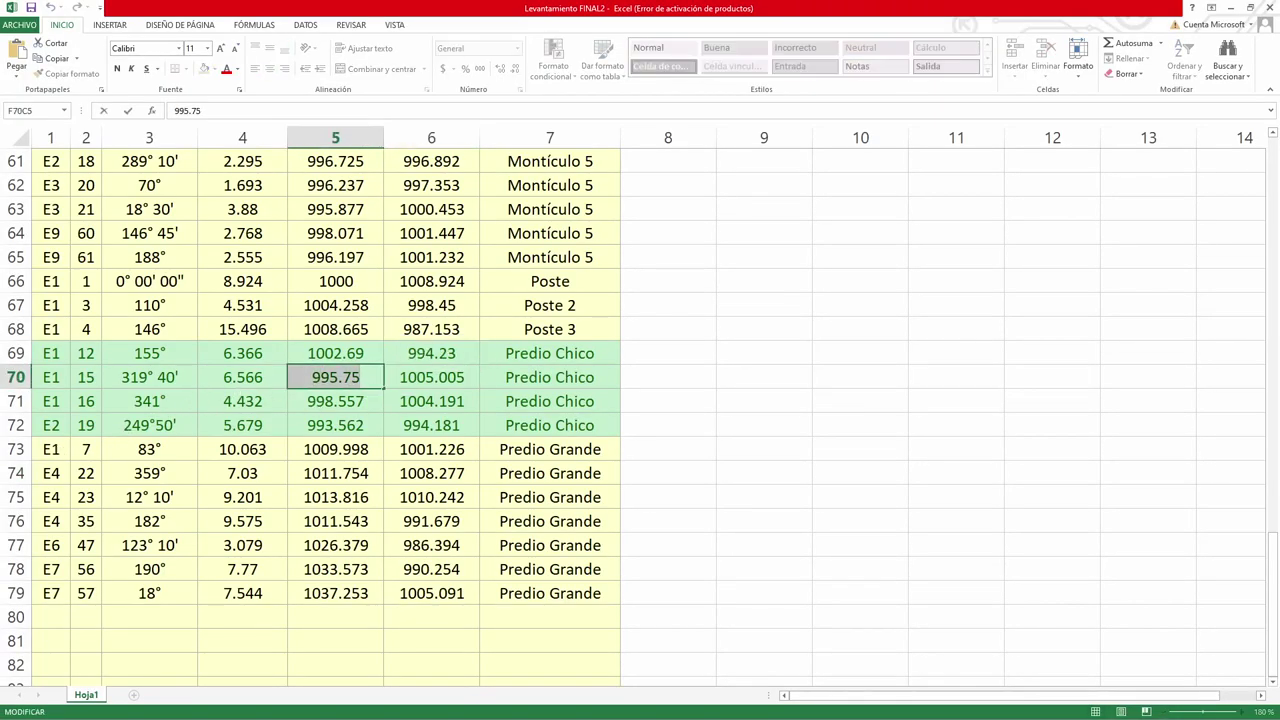
pyautogui.hotkey('ctrl', 'c')
pyautogui.hotkey('alt', 'Tab')
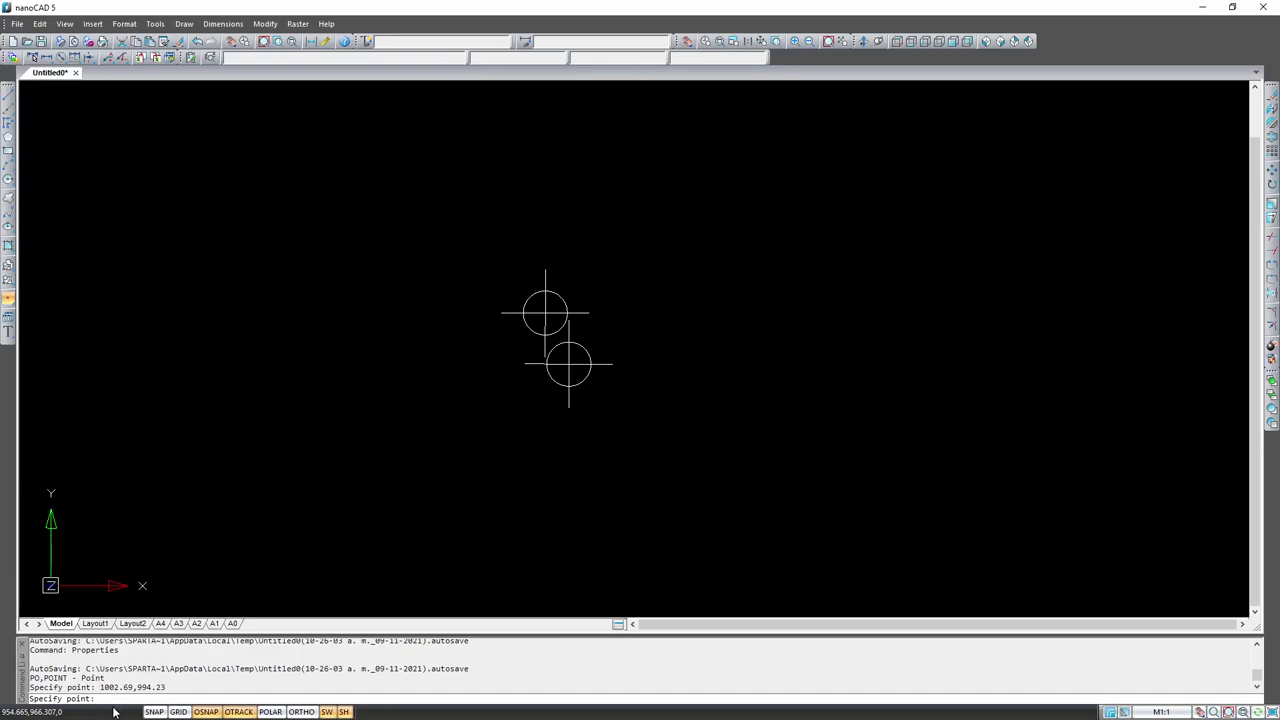
pyautogui.hotkey('ctrl', 'v')
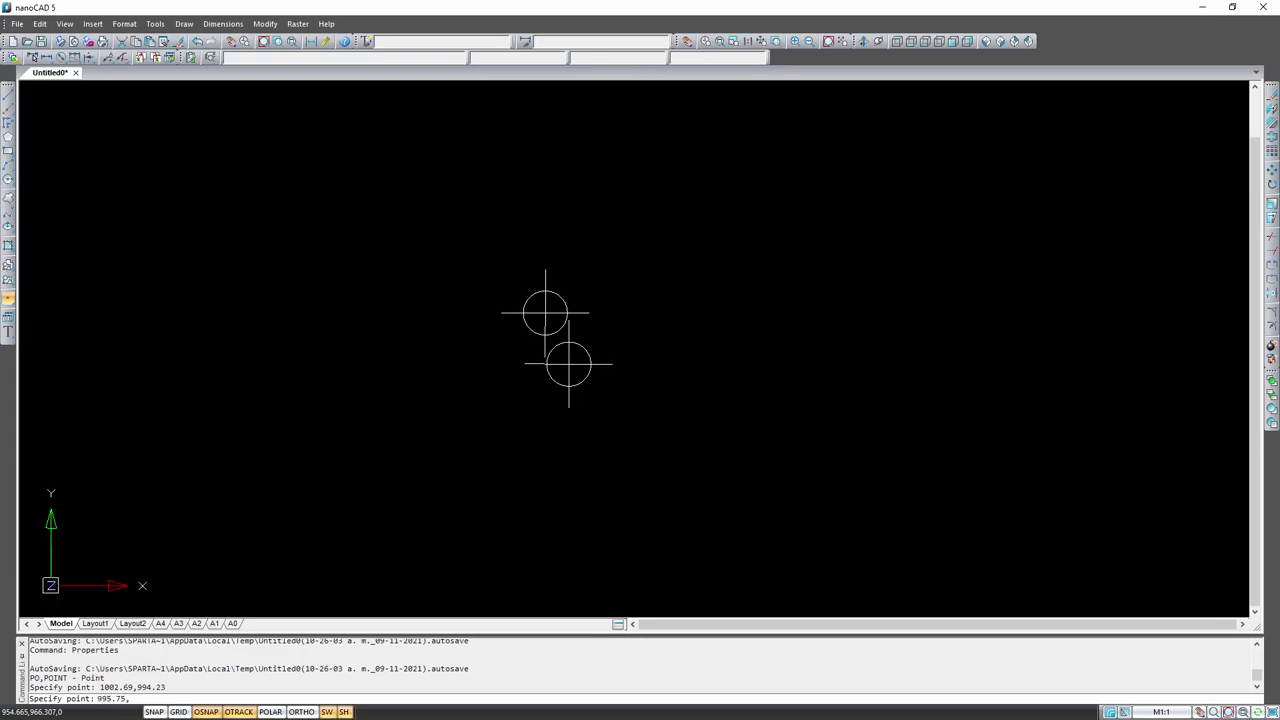
pyautogui.hotkey('alt', 'Tab')
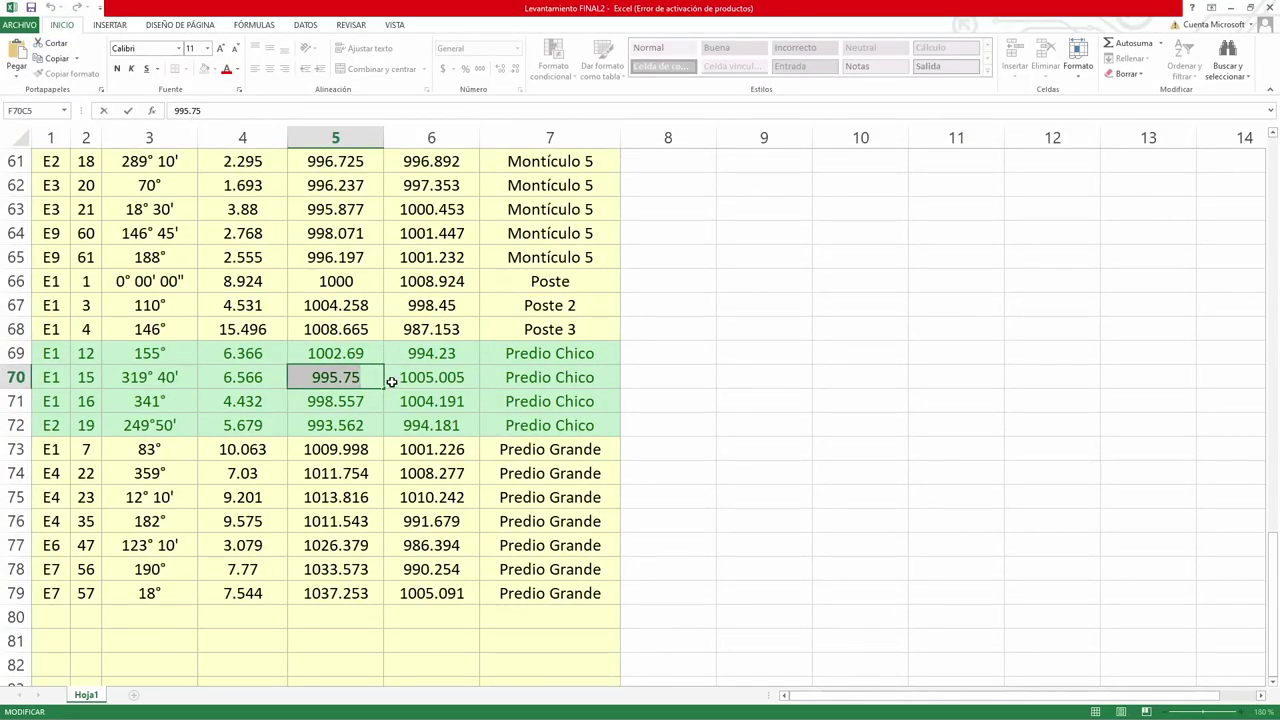
pyautogui.doubleClick(440, 378)
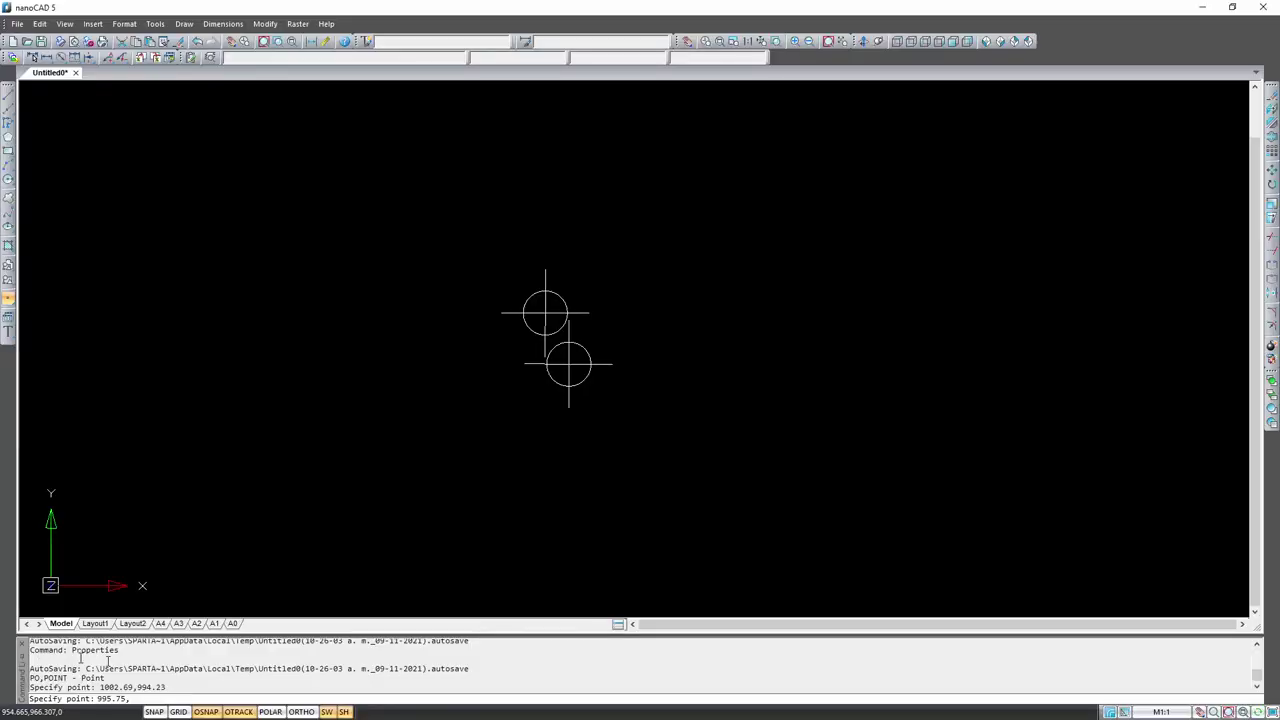
pyautogui.hotkey('ctrl', 'v')
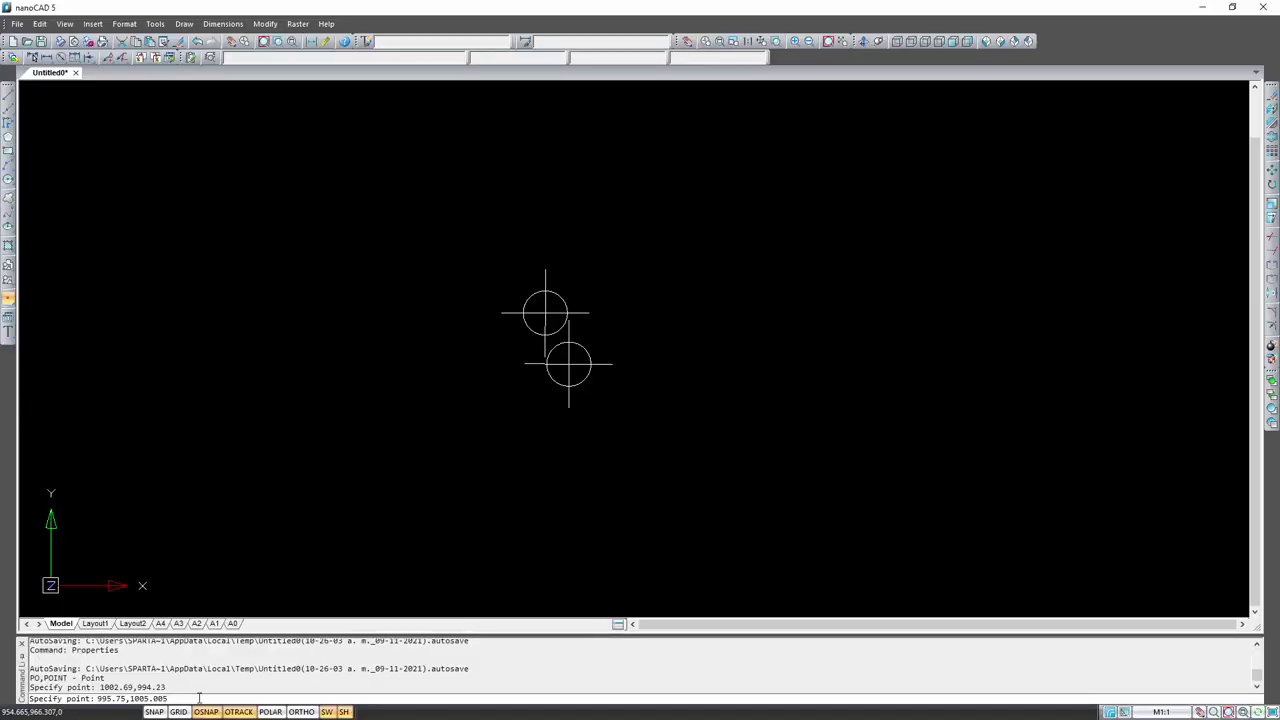
pyautogui.press('Return')
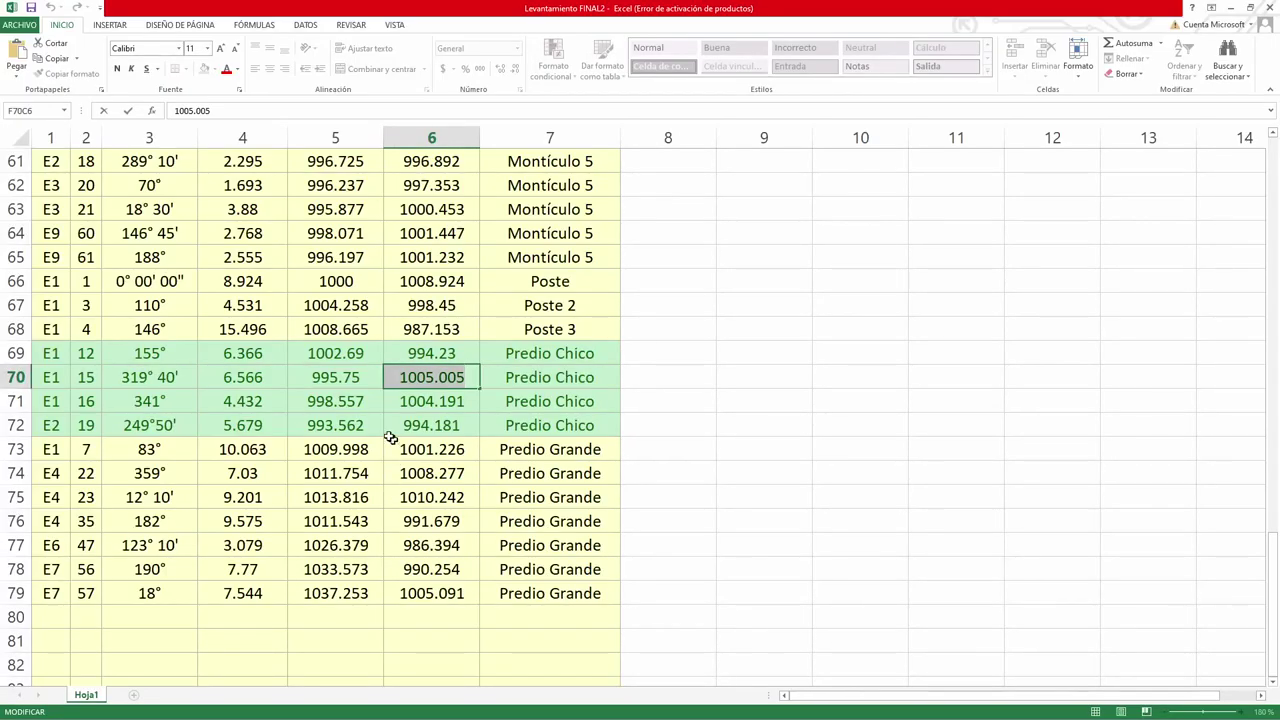
# Step: Place a point at 998.557,1004.191 using row 71's values from the spreadsheet
pyautogui.click(330, 399)
pyautogui.hotkey('ctrl', 'c')
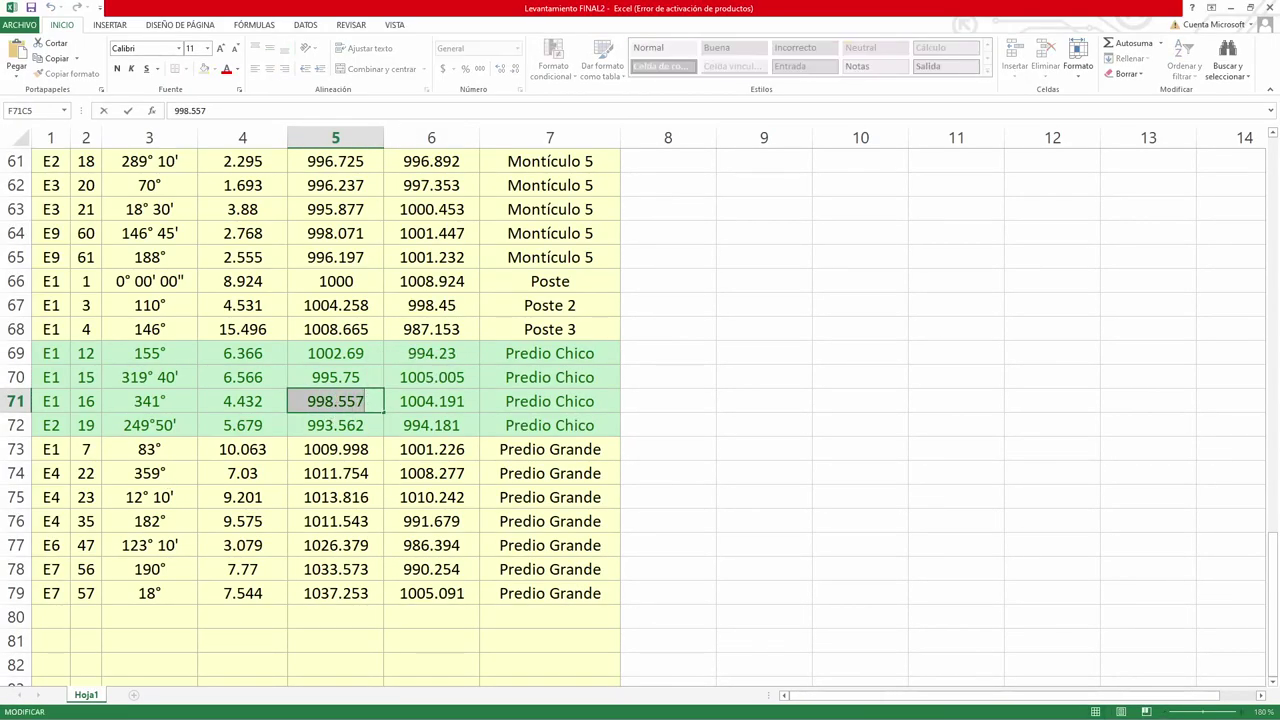
pyautogui.hotkey('alt', 'Tab')
pyautogui.hotkey('ctrl', 'v')
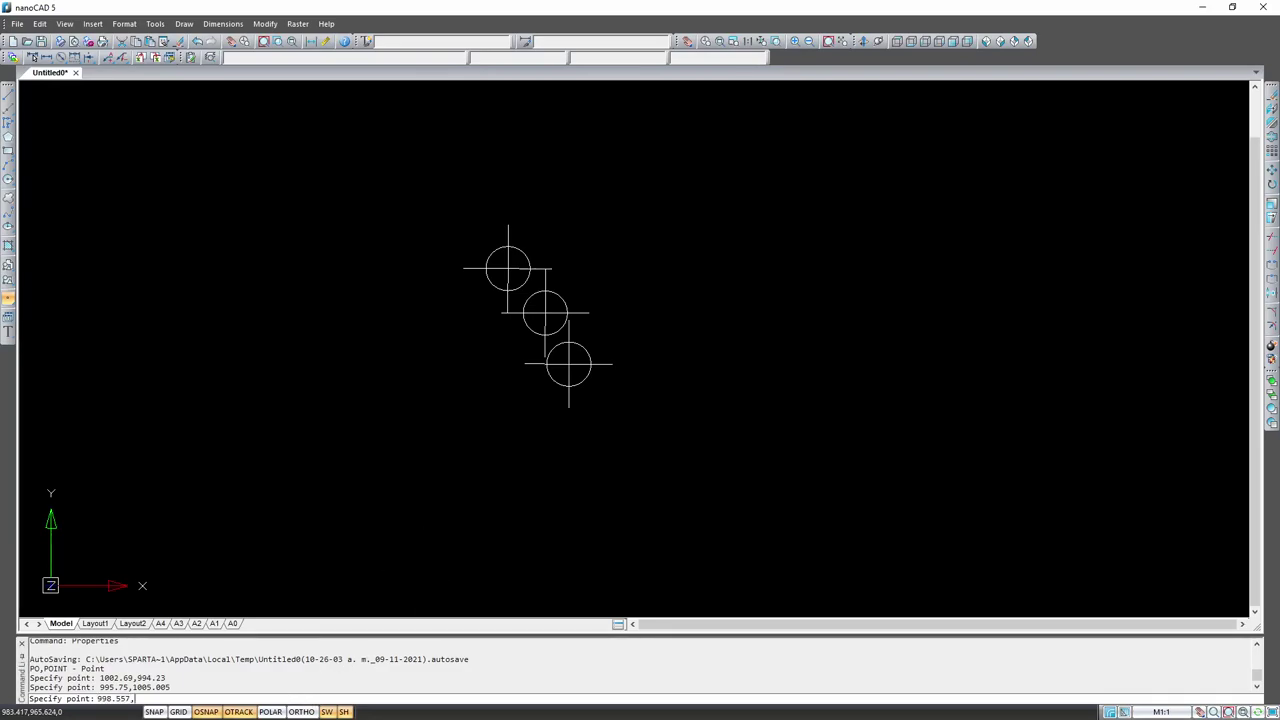
pyautogui.hotkey('alt', 'Tab')
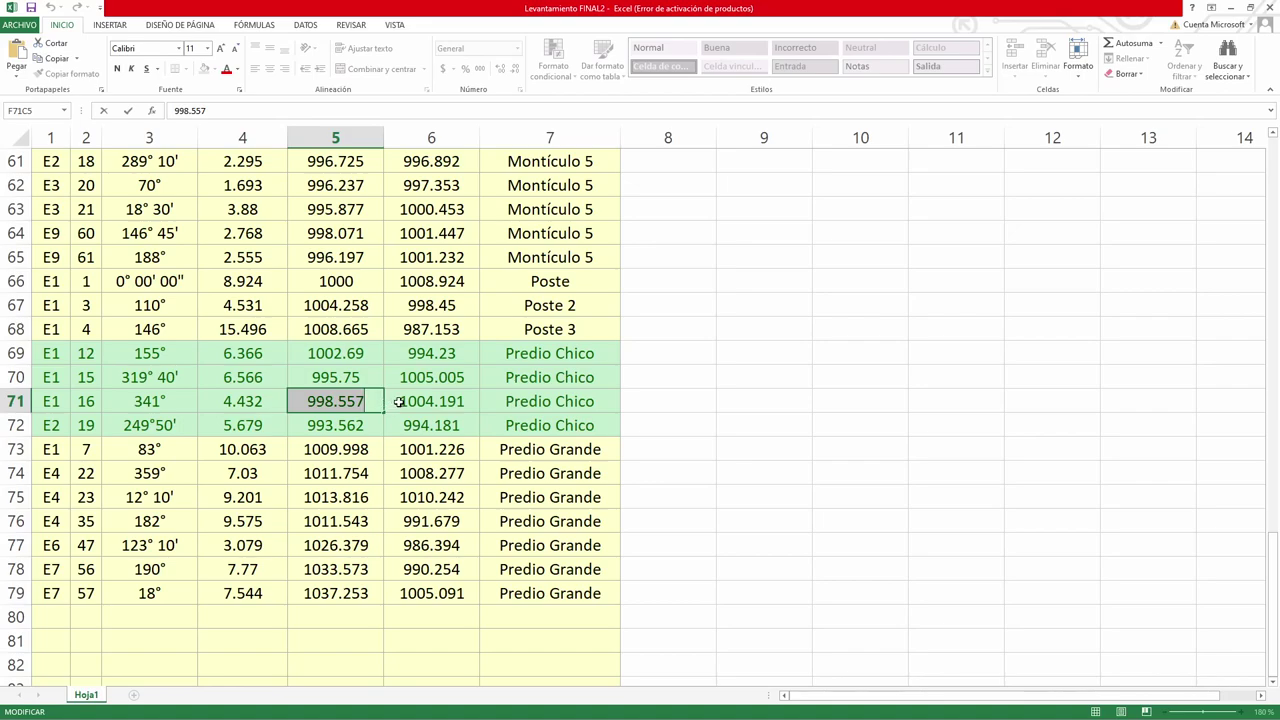
pyautogui.click(400, 401)
pyautogui.doubleClick(455, 401)
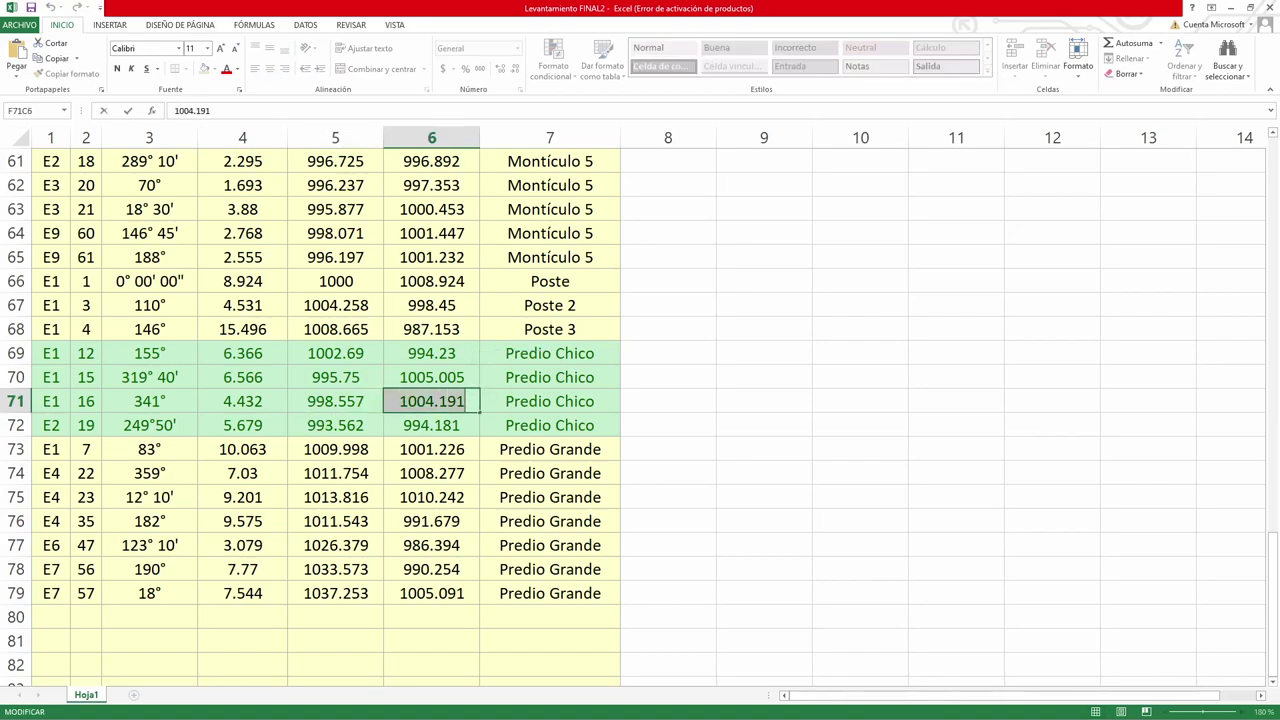
pyautogui.hotkey('alt', 'Tab')
pyautogui.hotkey('ctrl', 'v')
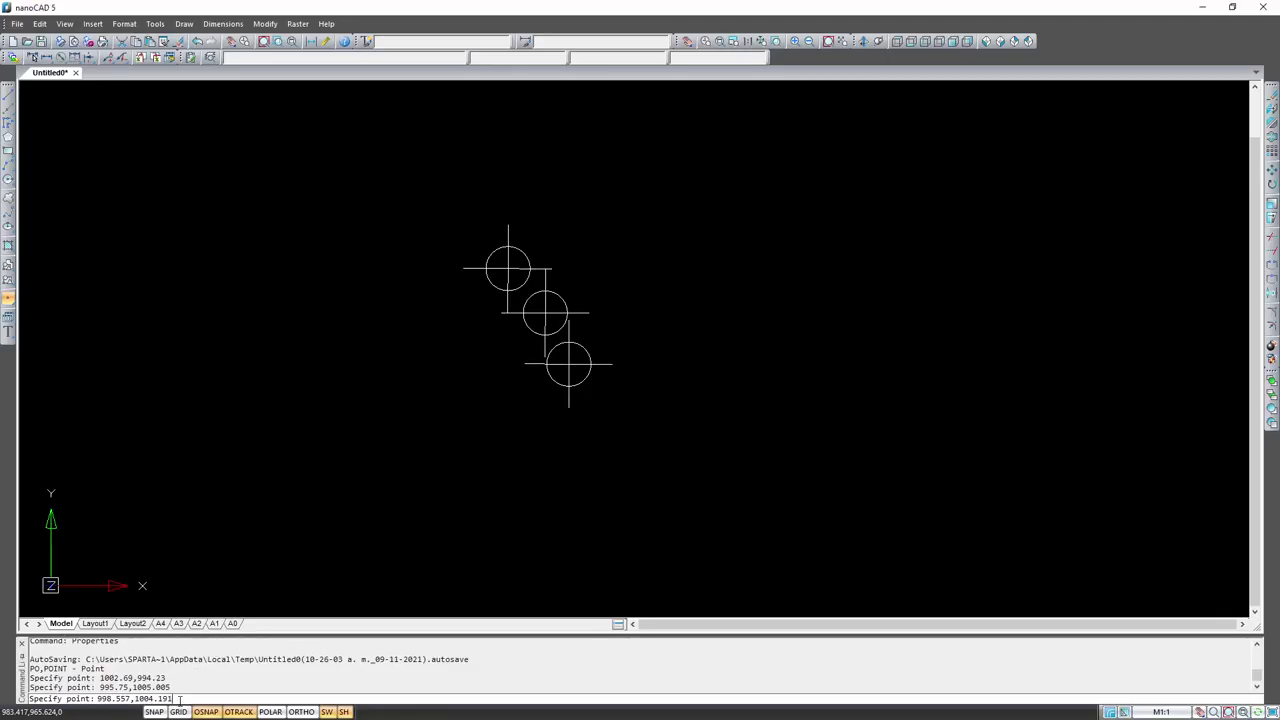
pyautogui.press('Return')
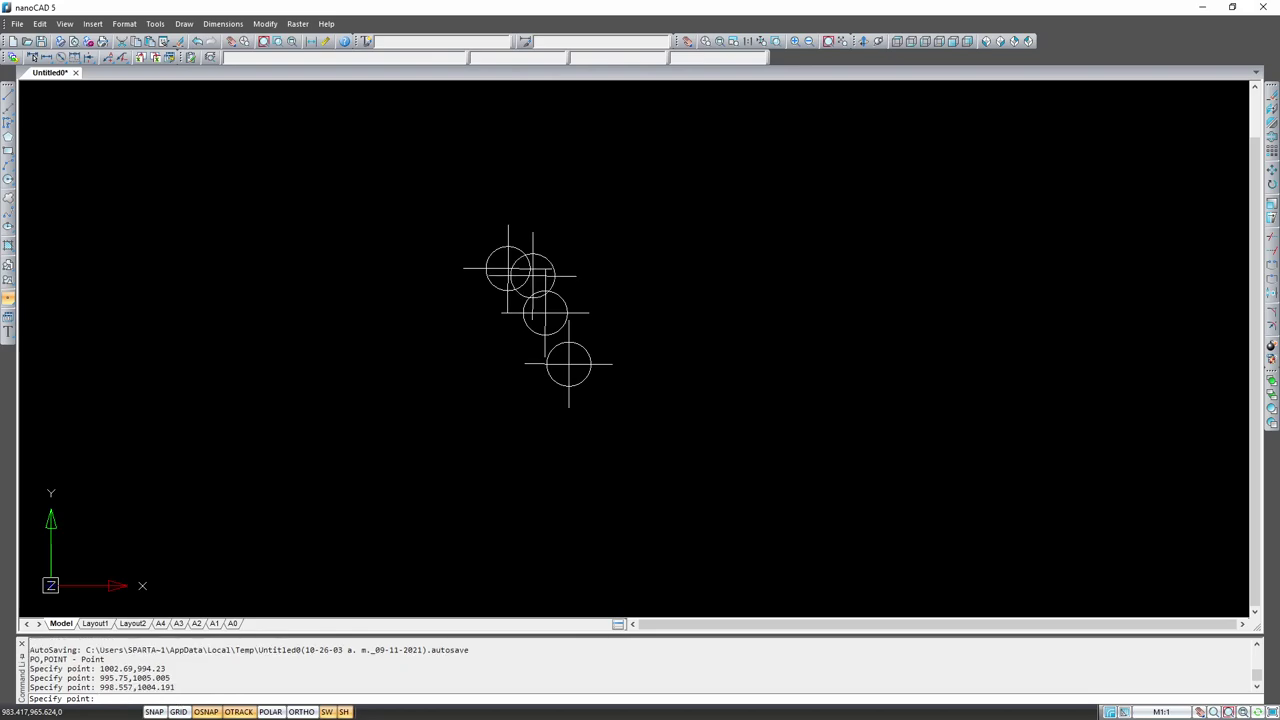
# Step: Place the last point at 993.562,994.181 from row 72 and end the command
pyautogui.hotkey('alt', 'Tab')
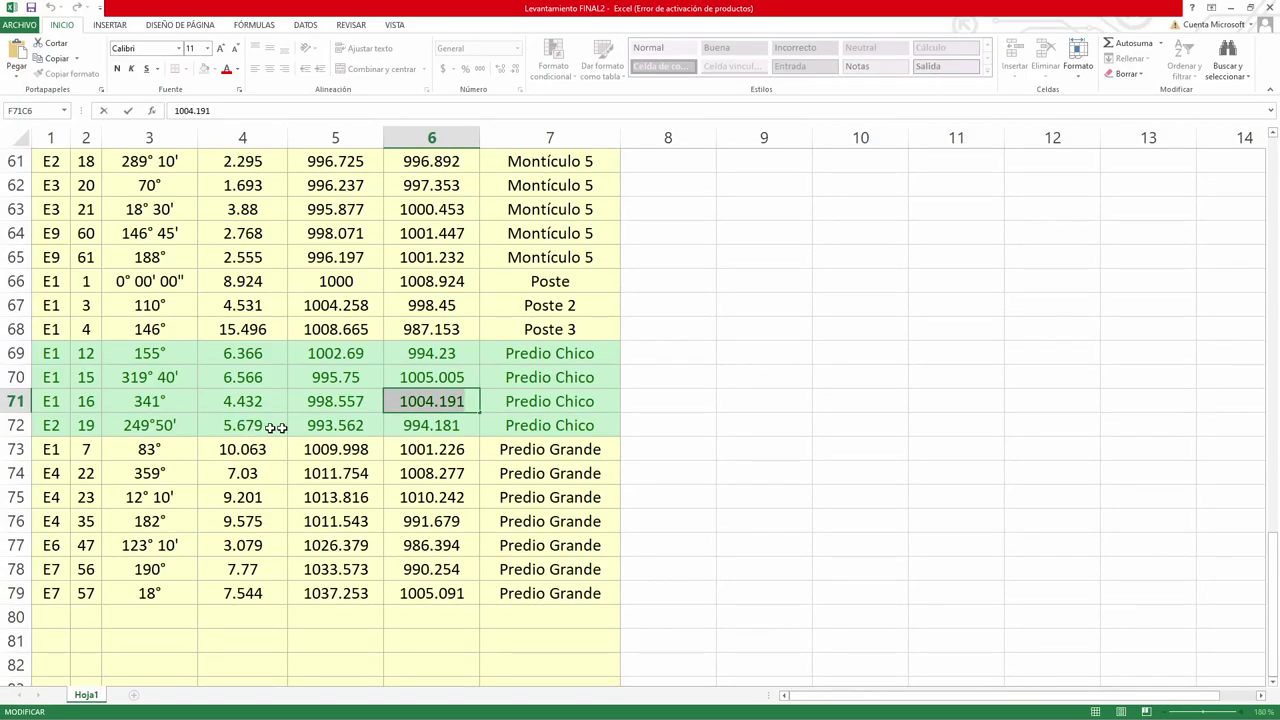
pyautogui.click(302, 428)
pyautogui.hotkey('ctrl', 'c')
pyautogui.doubleClick(365, 427)
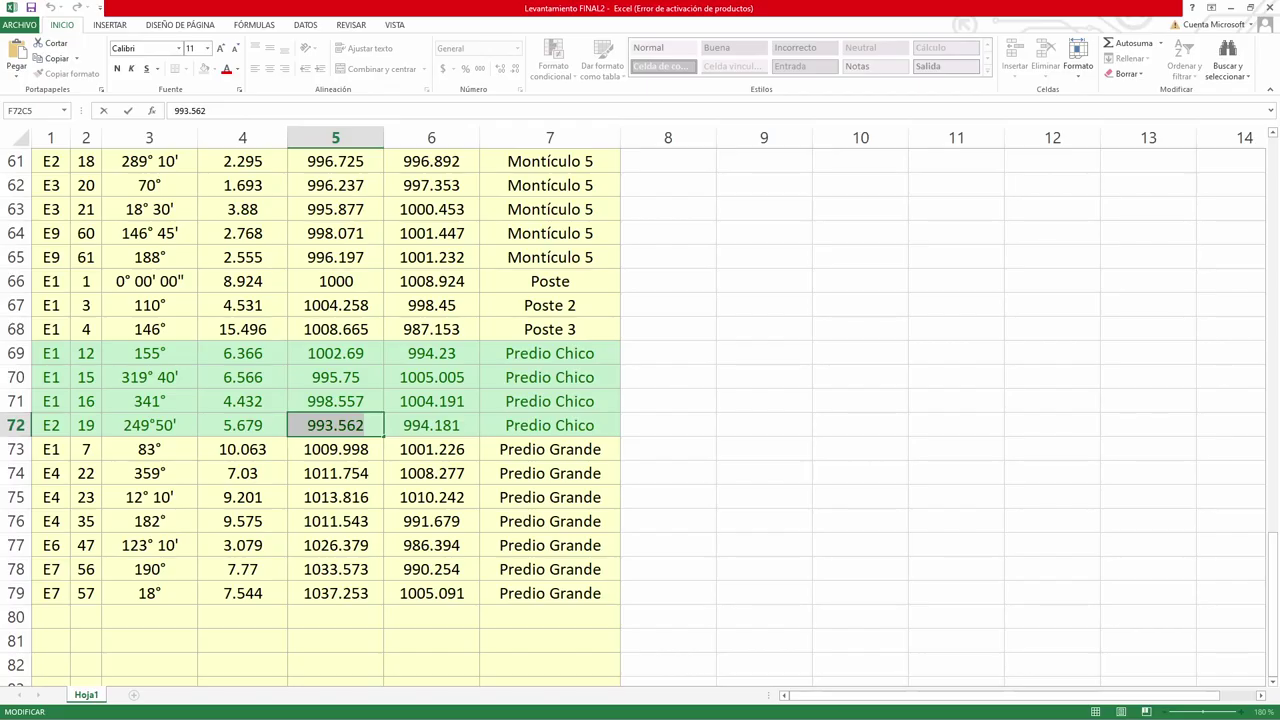
pyautogui.hotkey('alt', 'Tab')
pyautogui.hotkey('ctrl', 'v')
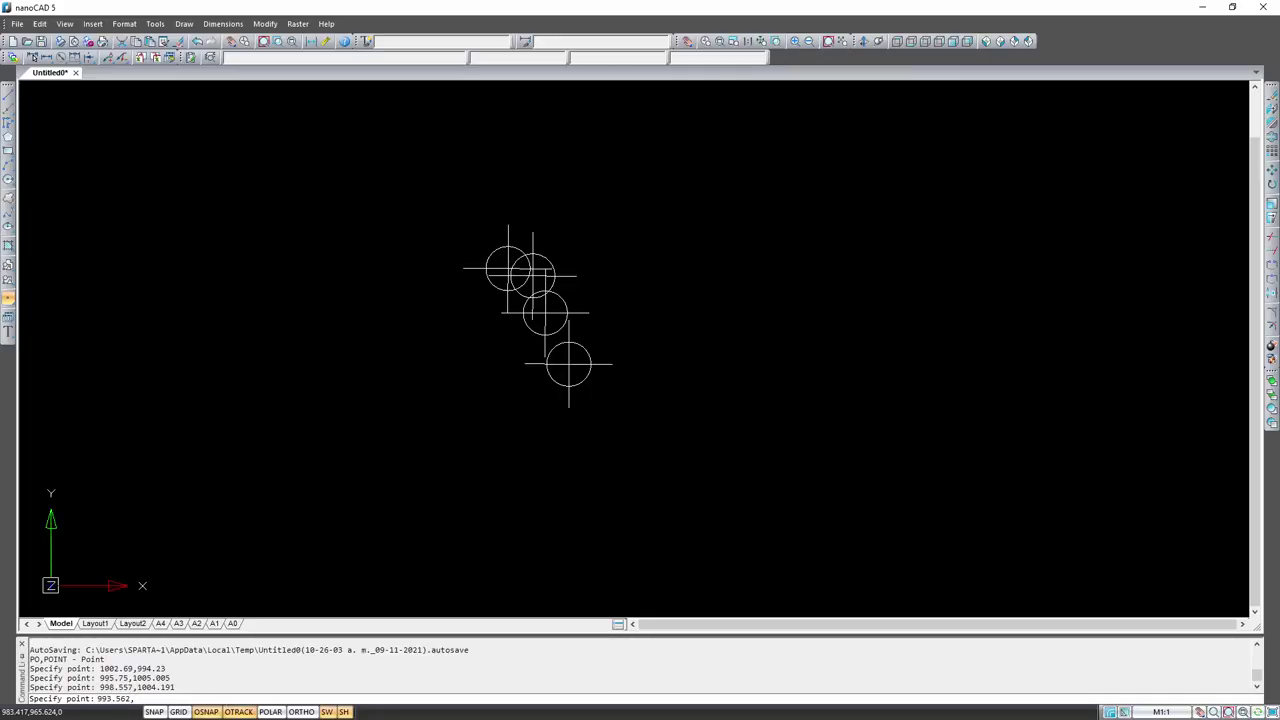
pyautogui.hotkey('alt', 'Tab')
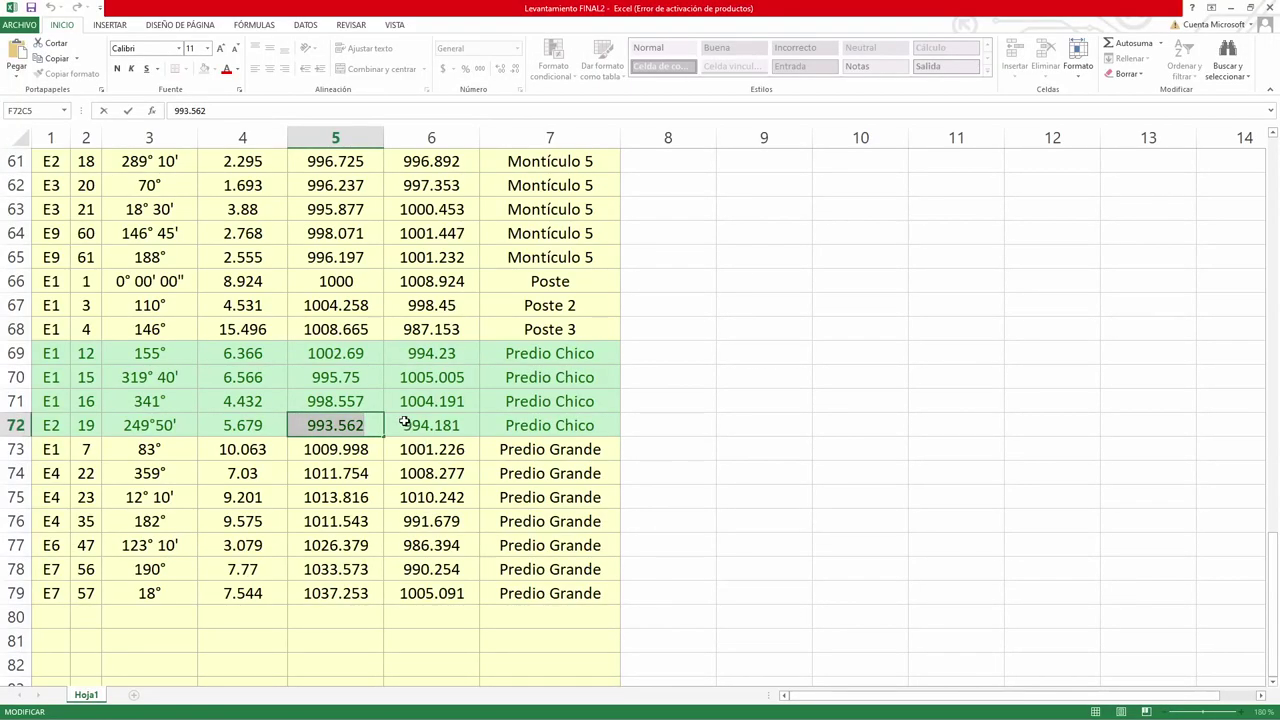
pyautogui.click(420, 424)
pyautogui.hotkey('ctrl', 'c')
pyautogui.doubleClick(471, 423)
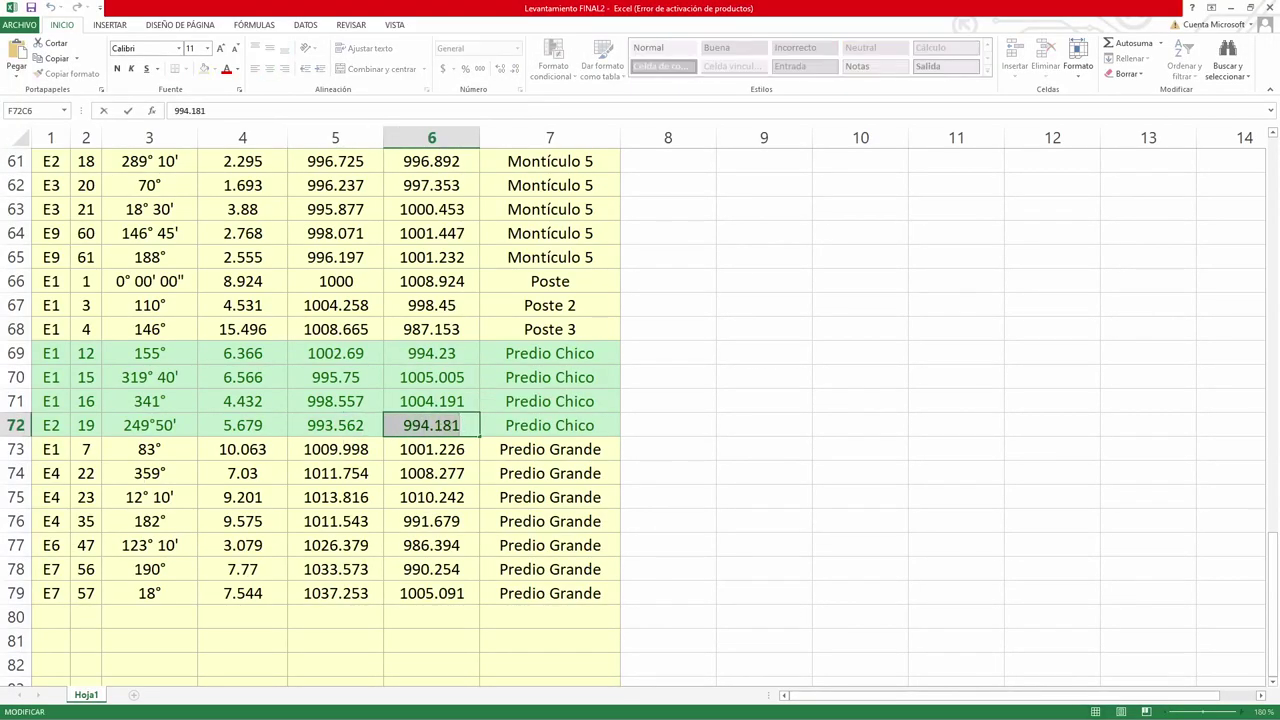
pyautogui.hotkey('alt', 'Tab')
pyautogui.hotkey('ctrl', 'v')
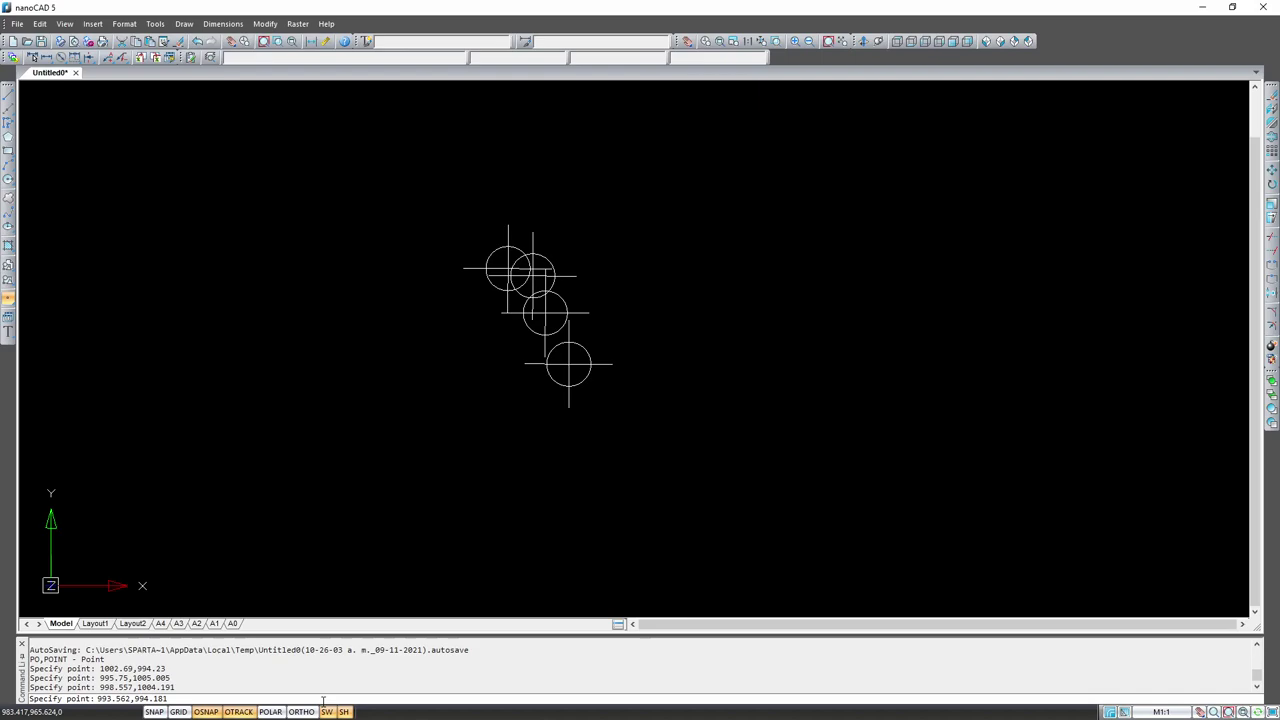
pyautogui.press('Return')
pyautogui.press('Escape')
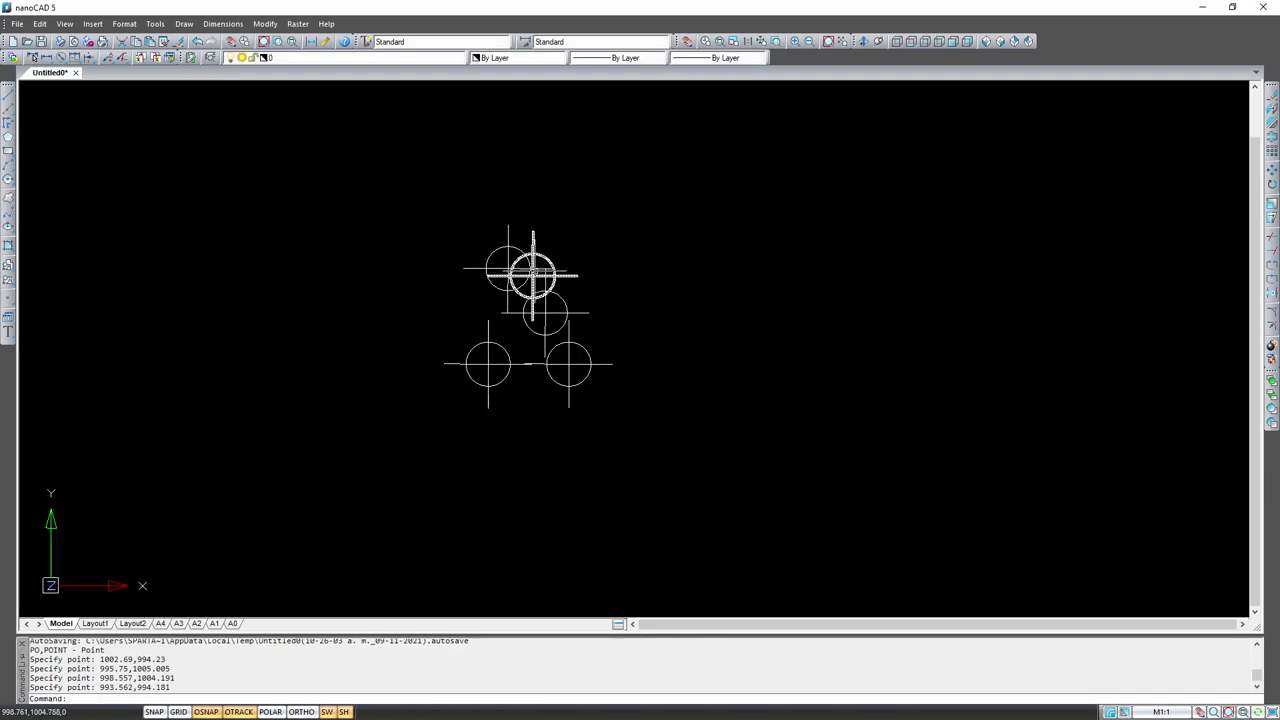
# Step: Set the point style to circle-with-cross, sized in absolute units
pyautogui.scroll(2, 533, 273)
pyautogui.scroll(2, 533, 275)
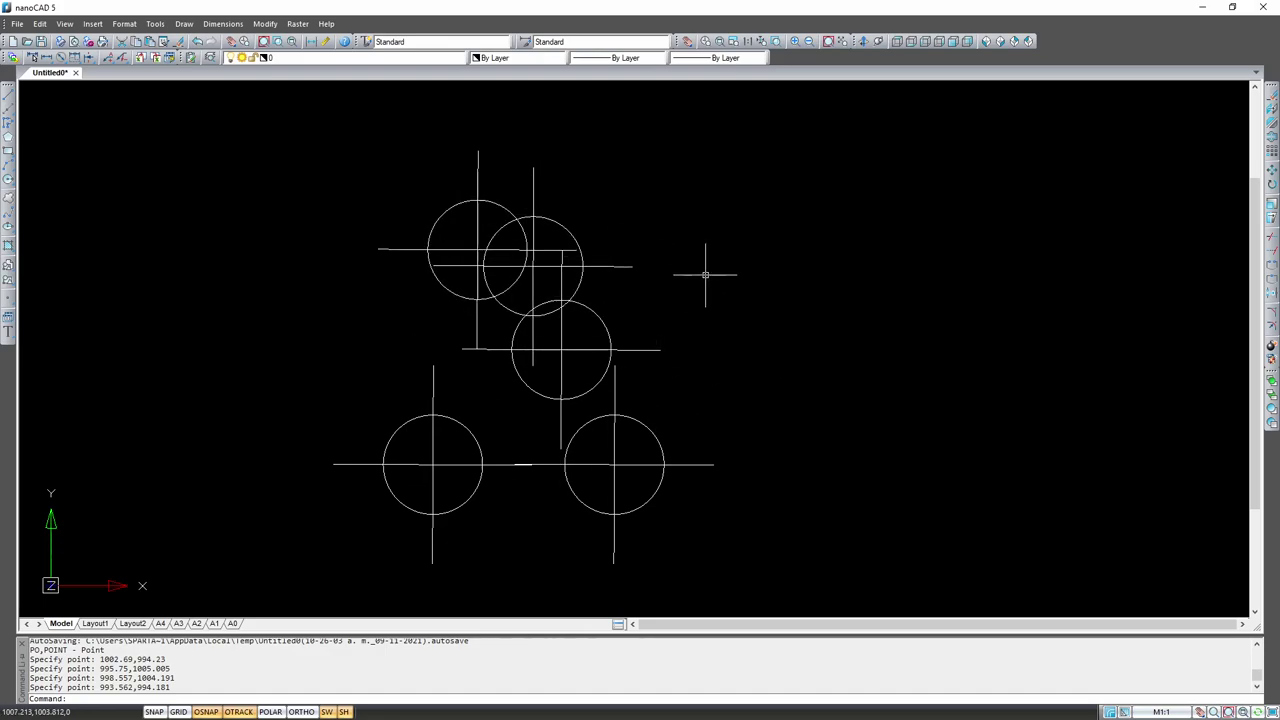
pyautogui.click(124, 24)
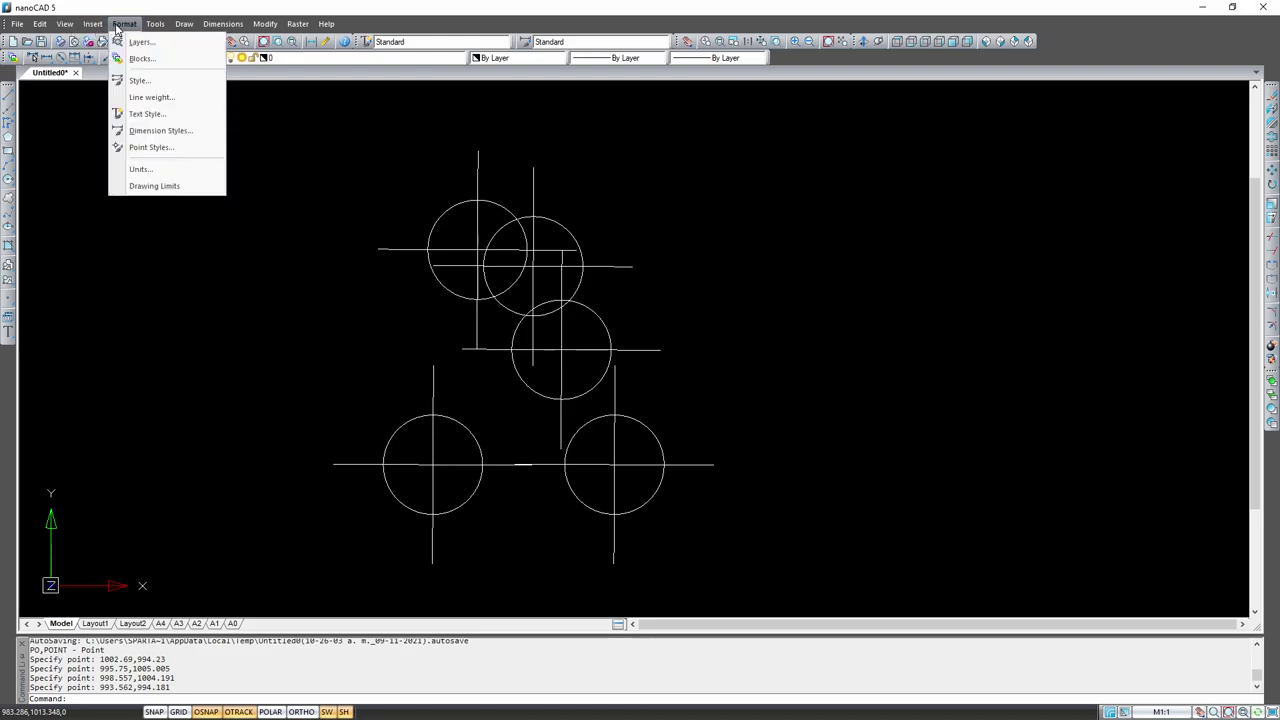
pyautogui.click(150, 147)
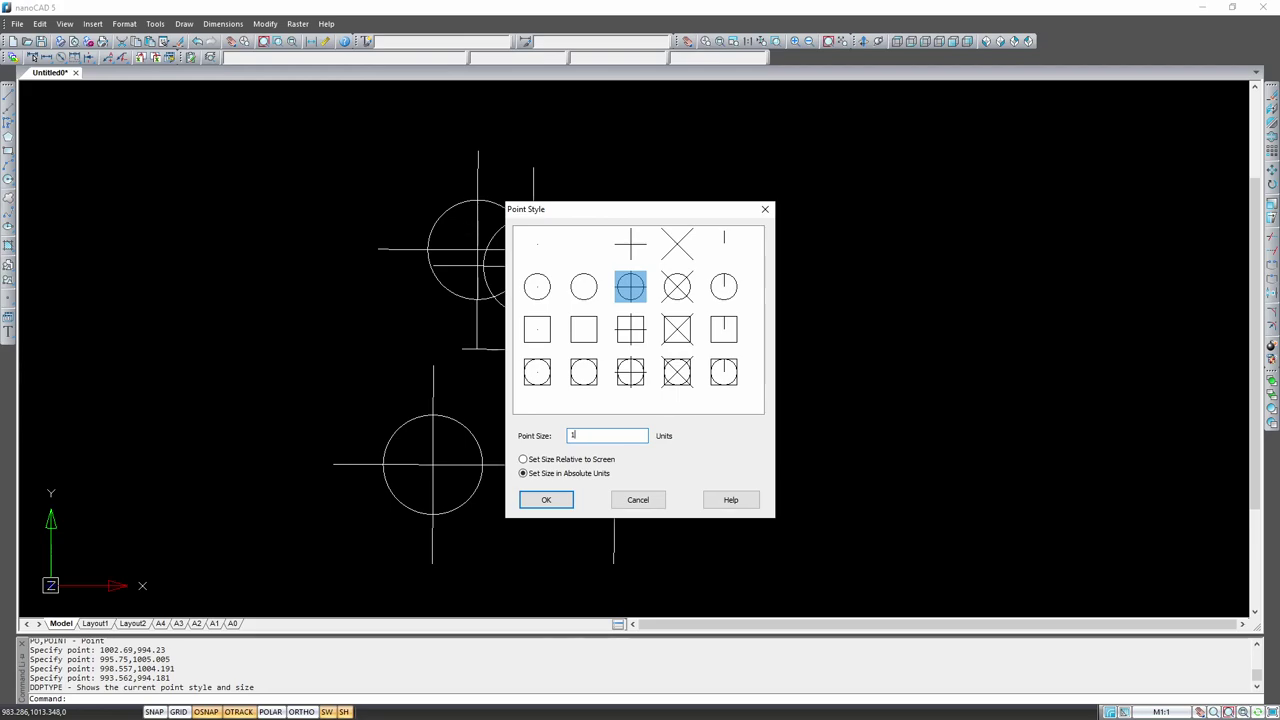
pyautogui.click(566, 502)
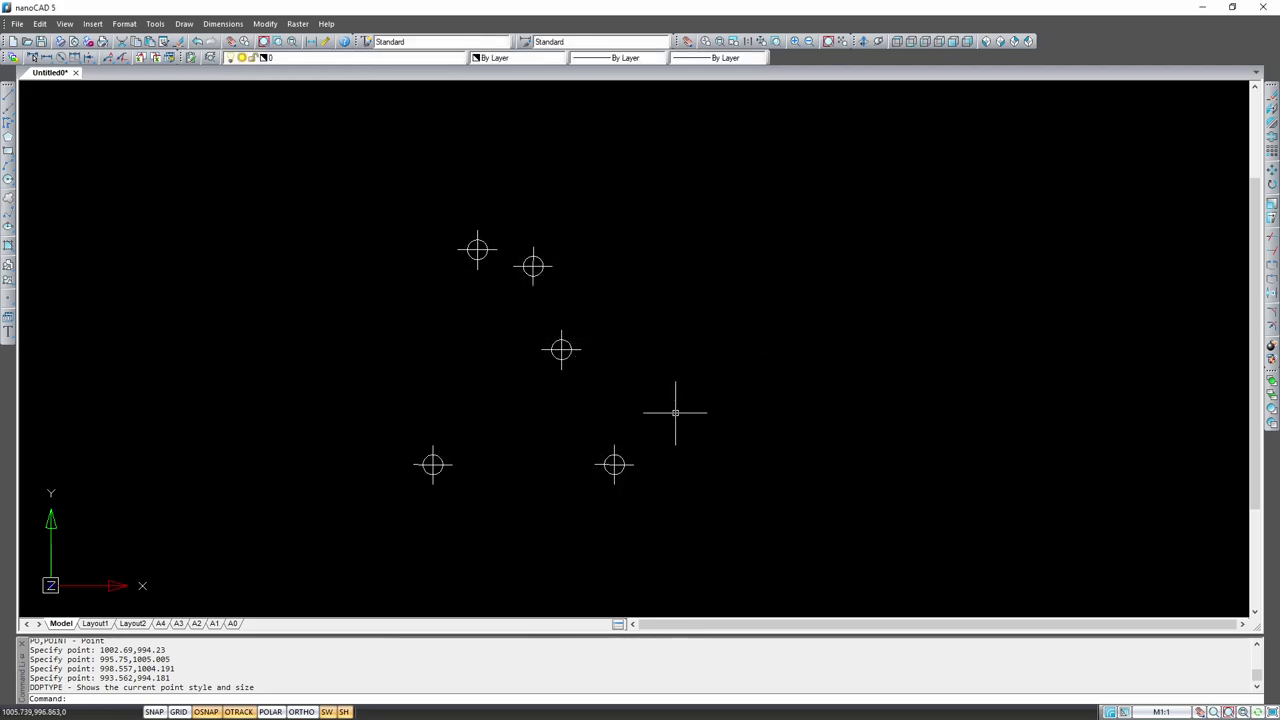
pyautogui.click(561, 349)
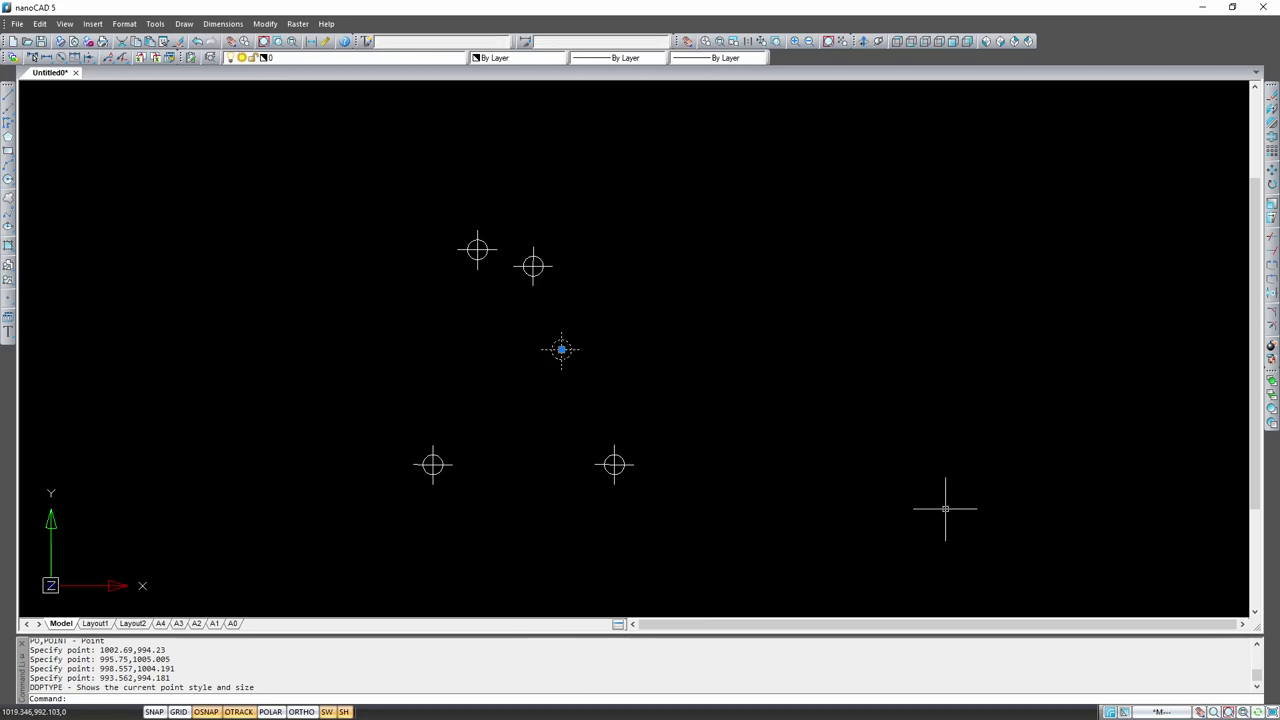
pyautogui.press('Escape')
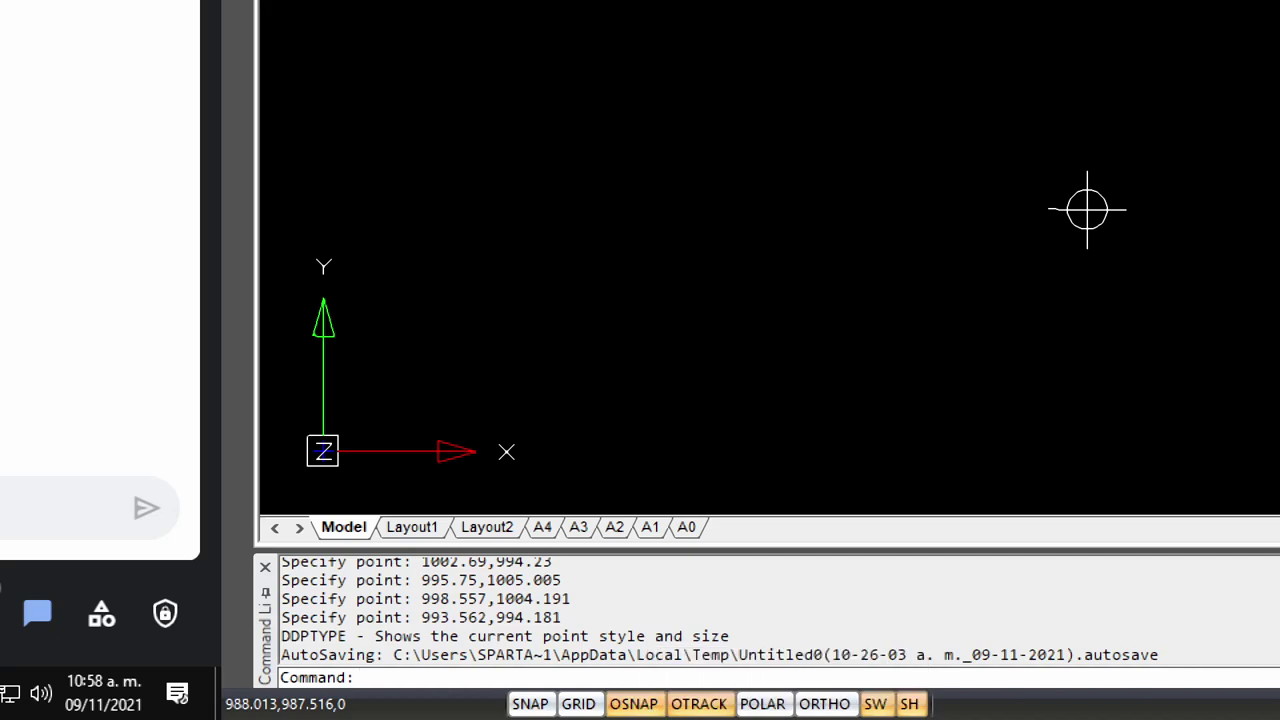
# Step: Turn object snap on with Endpoint and Node enabled and Intersection disabled
pyautogui.click(652, 695)
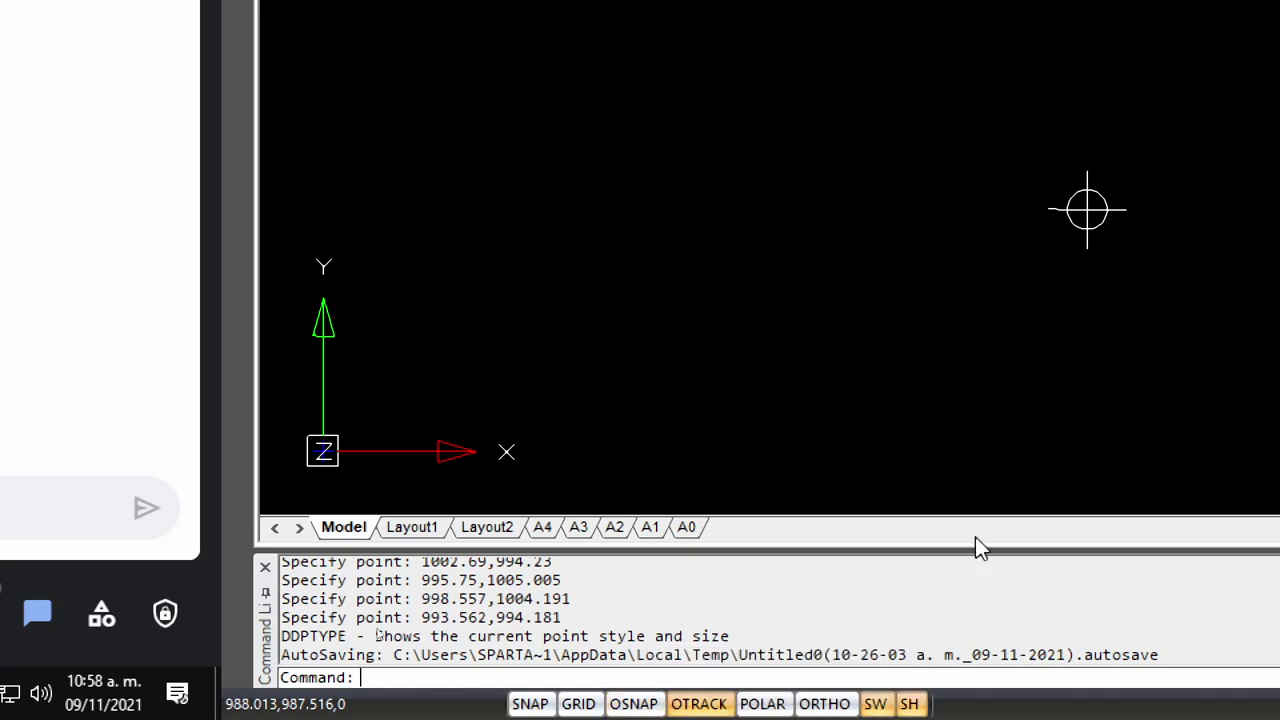
pyautogui.click(632, 704)
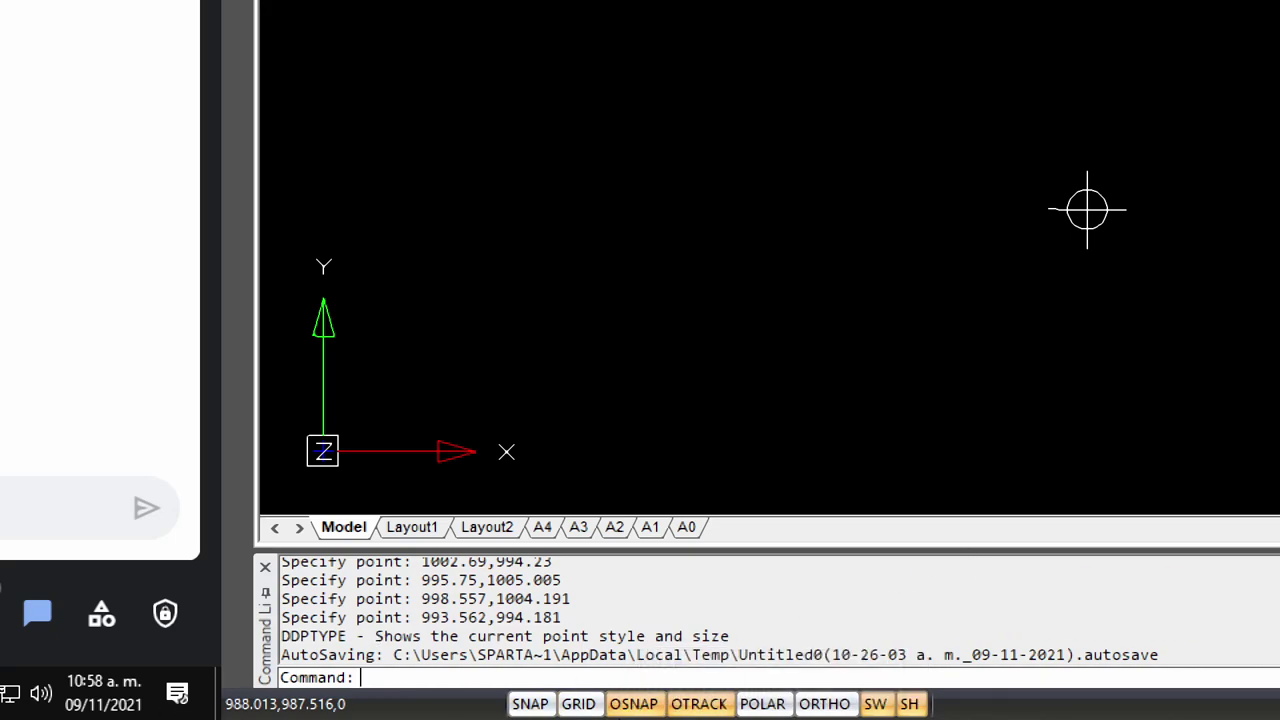
pyautogui.rightClick(630, 704)
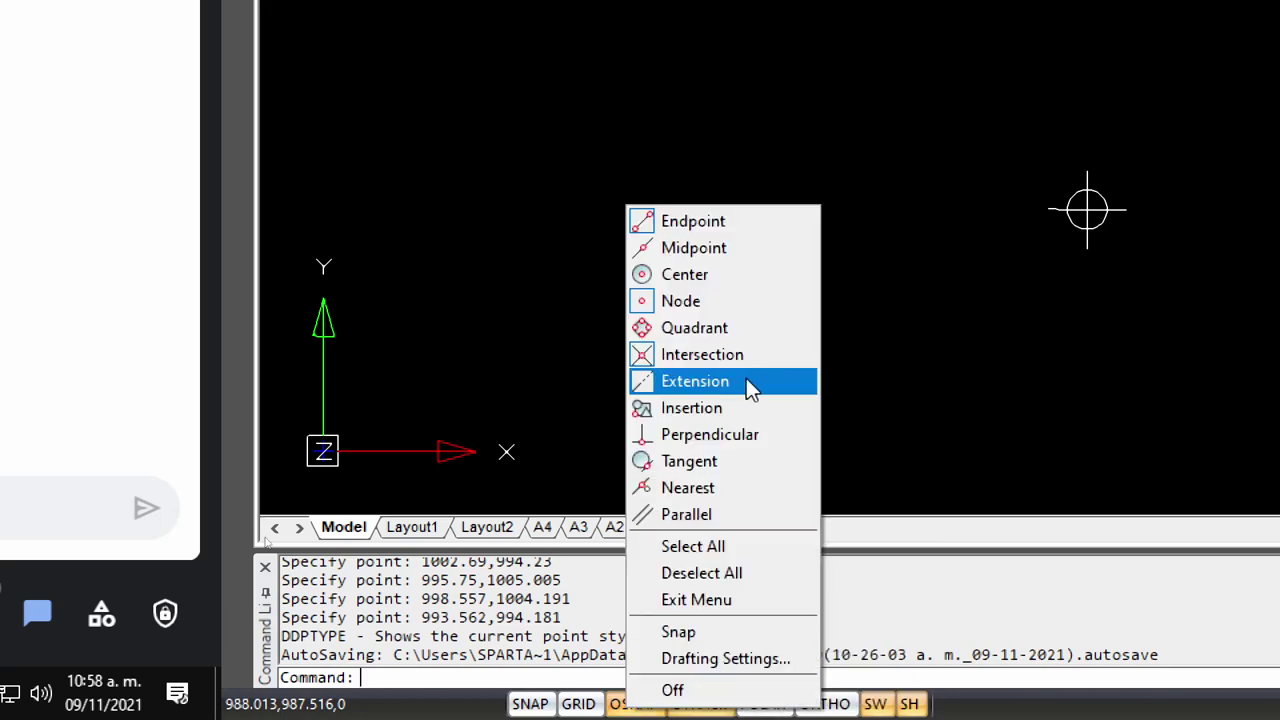
pyautogui.click(757, 222)
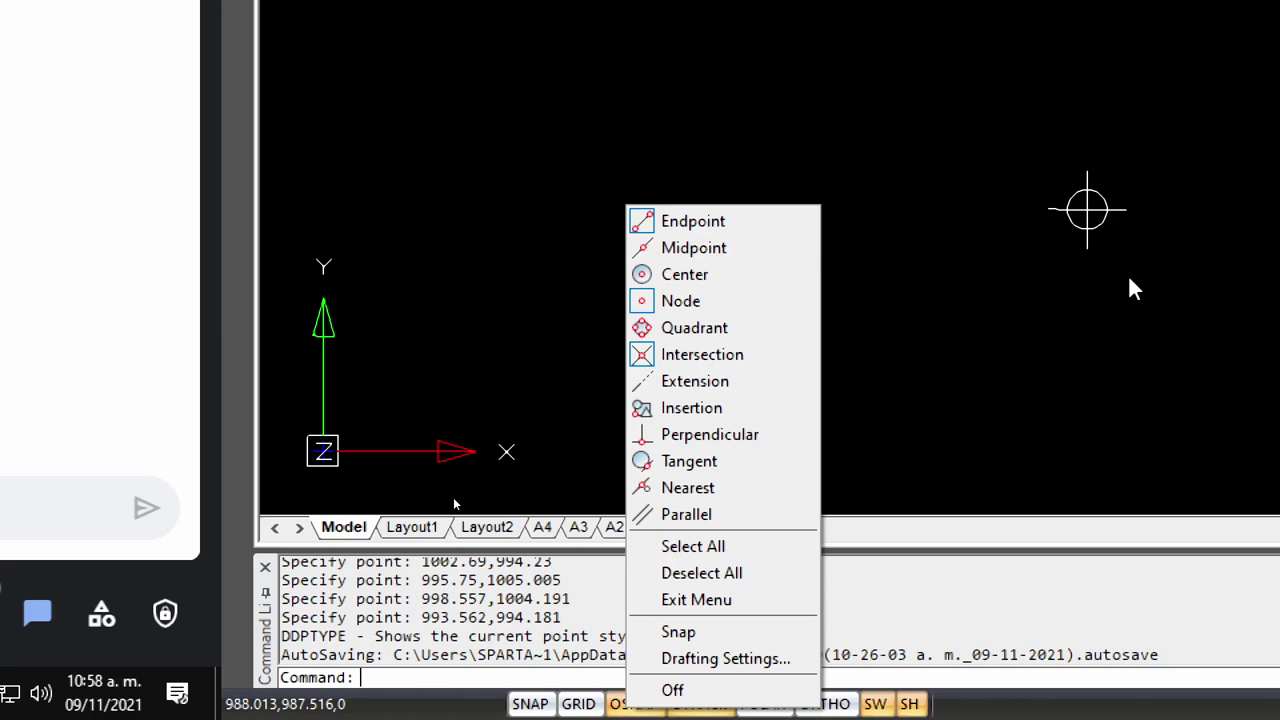
pyautogui.click(767, 303)
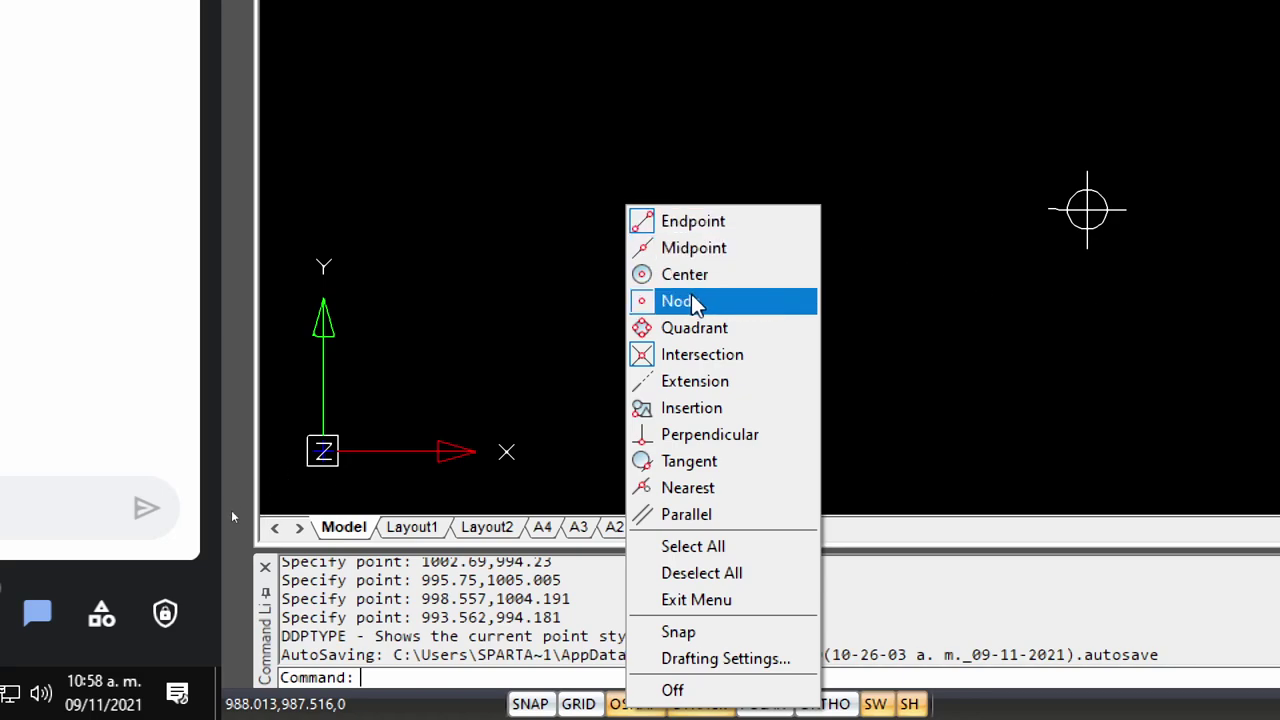
pyautogui.click(700, 358)
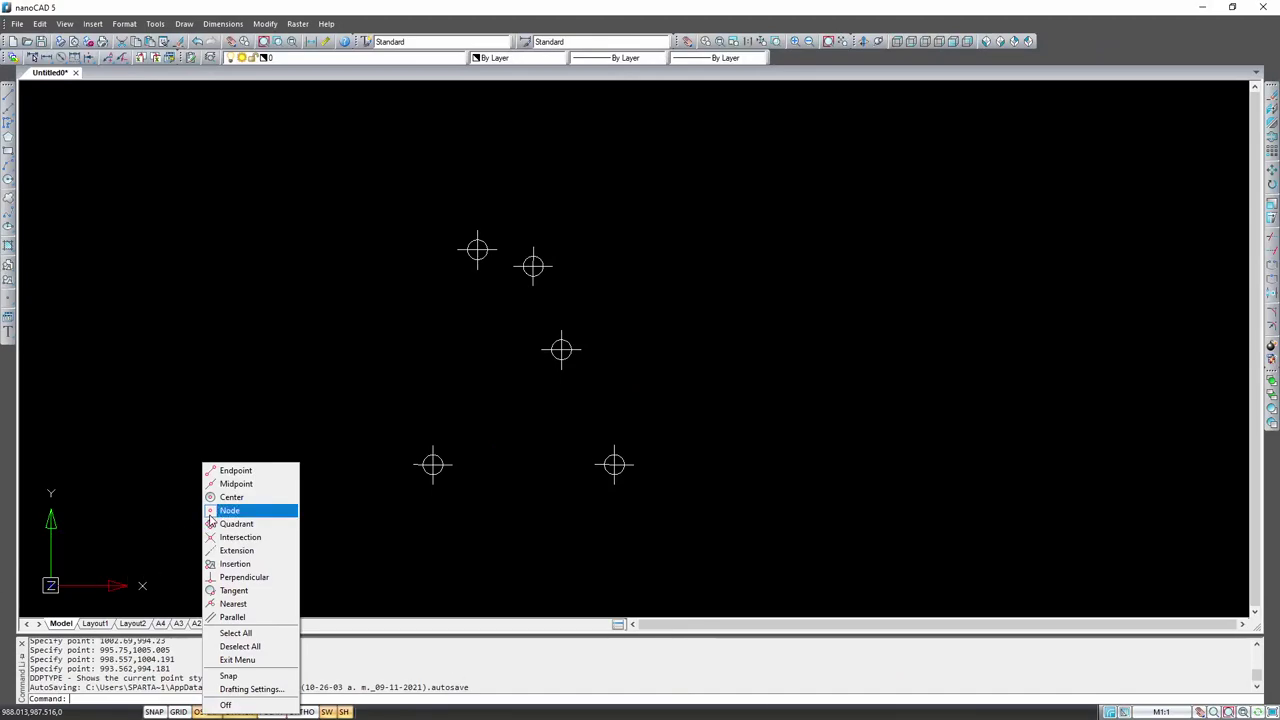
pyautogui.click(326, 522)
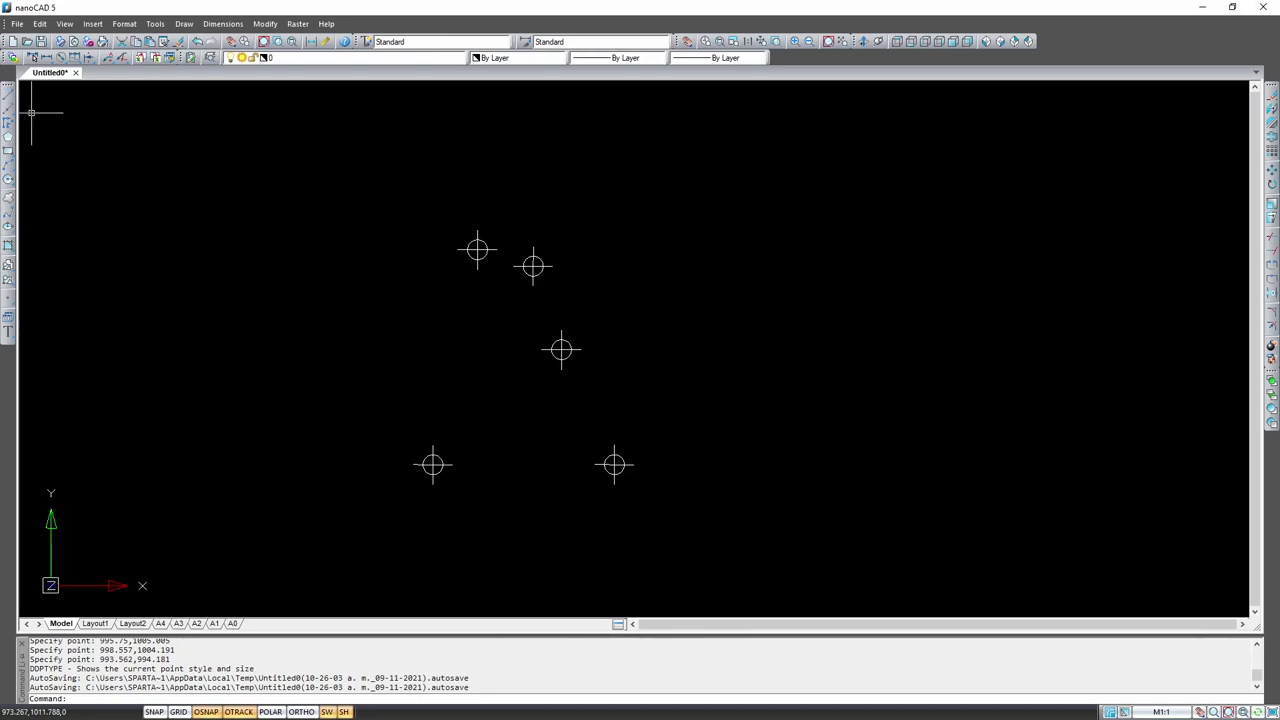
# Step: Draw lines from the lower-left survey point through the right, top and left points, closing the outline
pyautogui.click(9, 95)
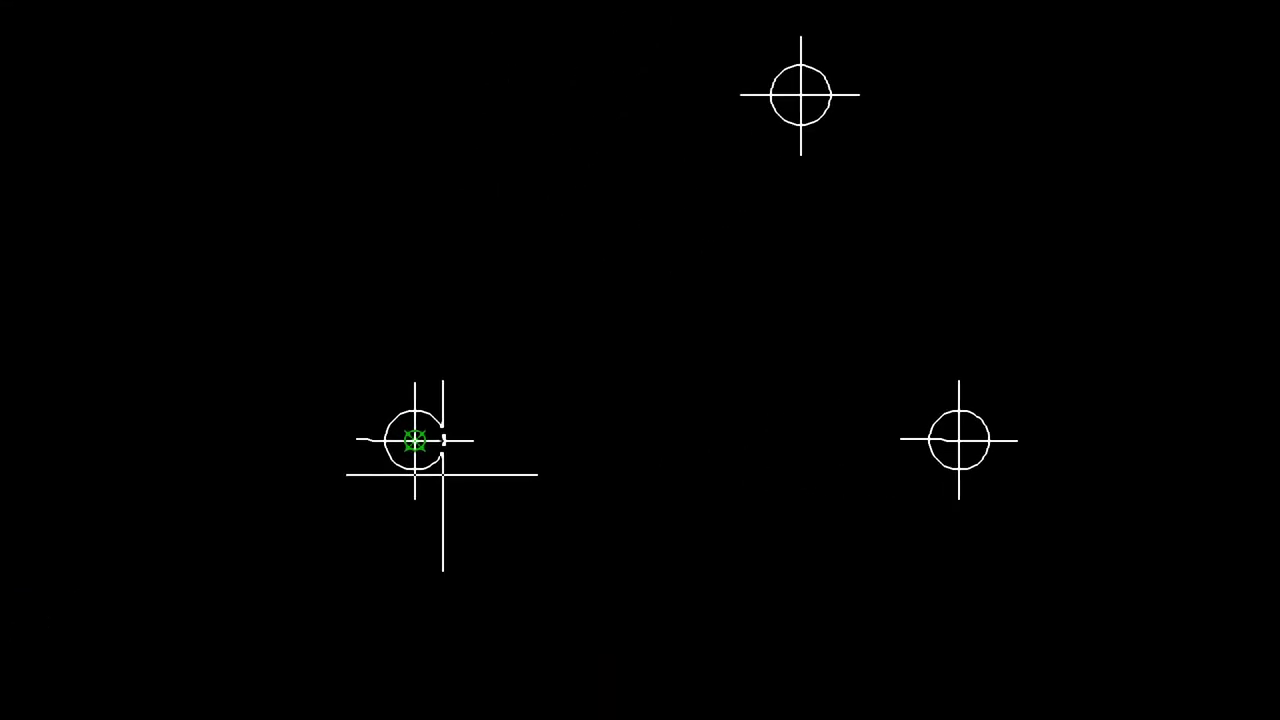
pyautogui.click(443, 475)
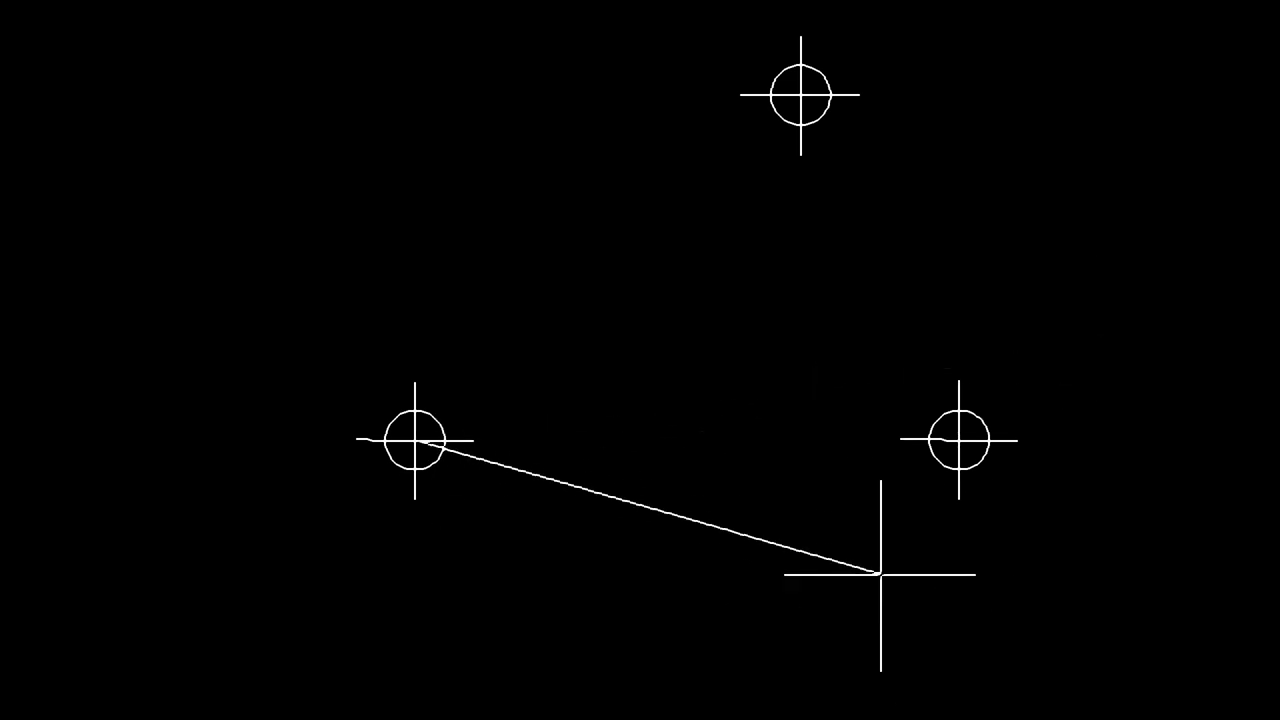
pyautogui.click(922, 479)
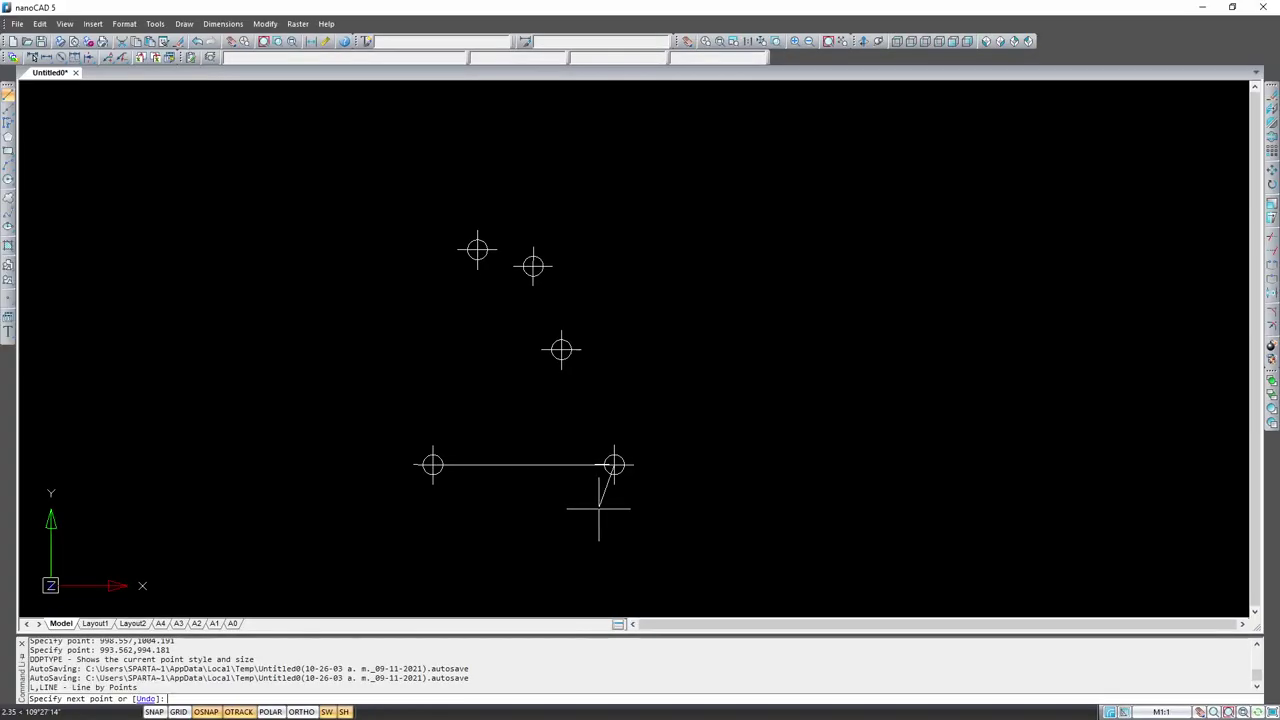
pyautogui.click(561, 349)
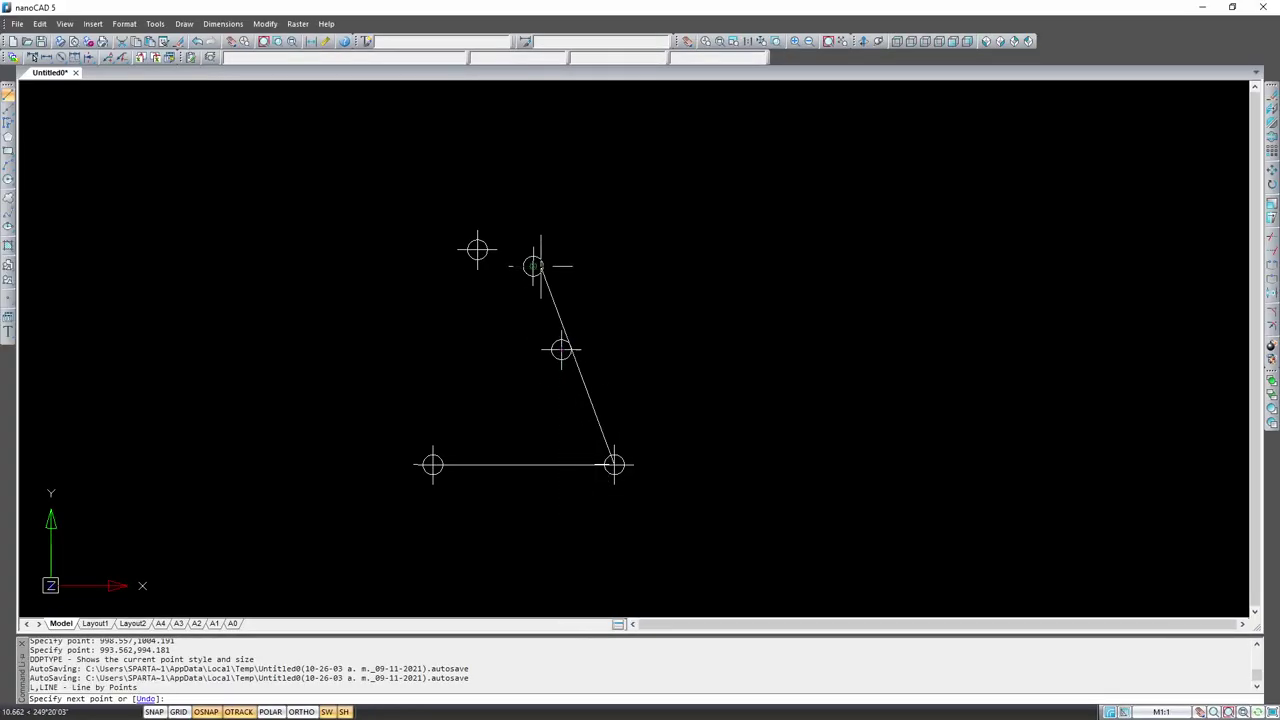
pyautogui.click(533, 265)
pyautogui.click(479, 245)
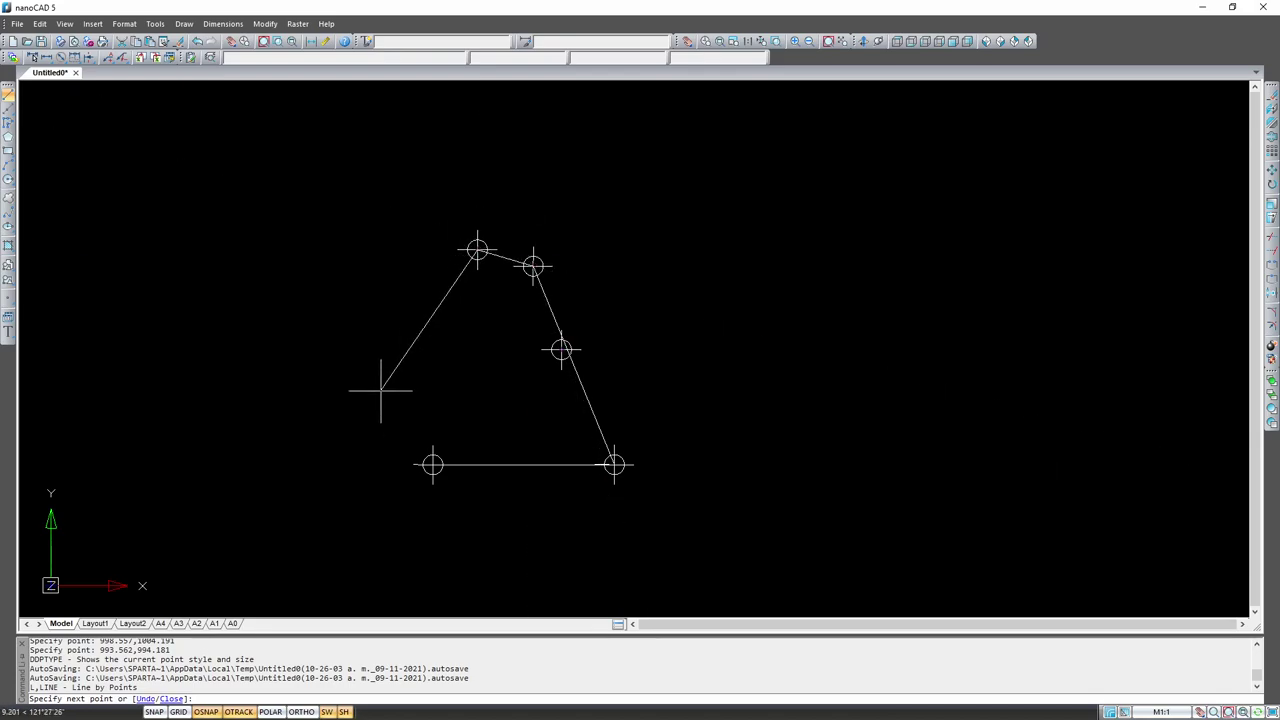
pyautogui.click(432, 464)
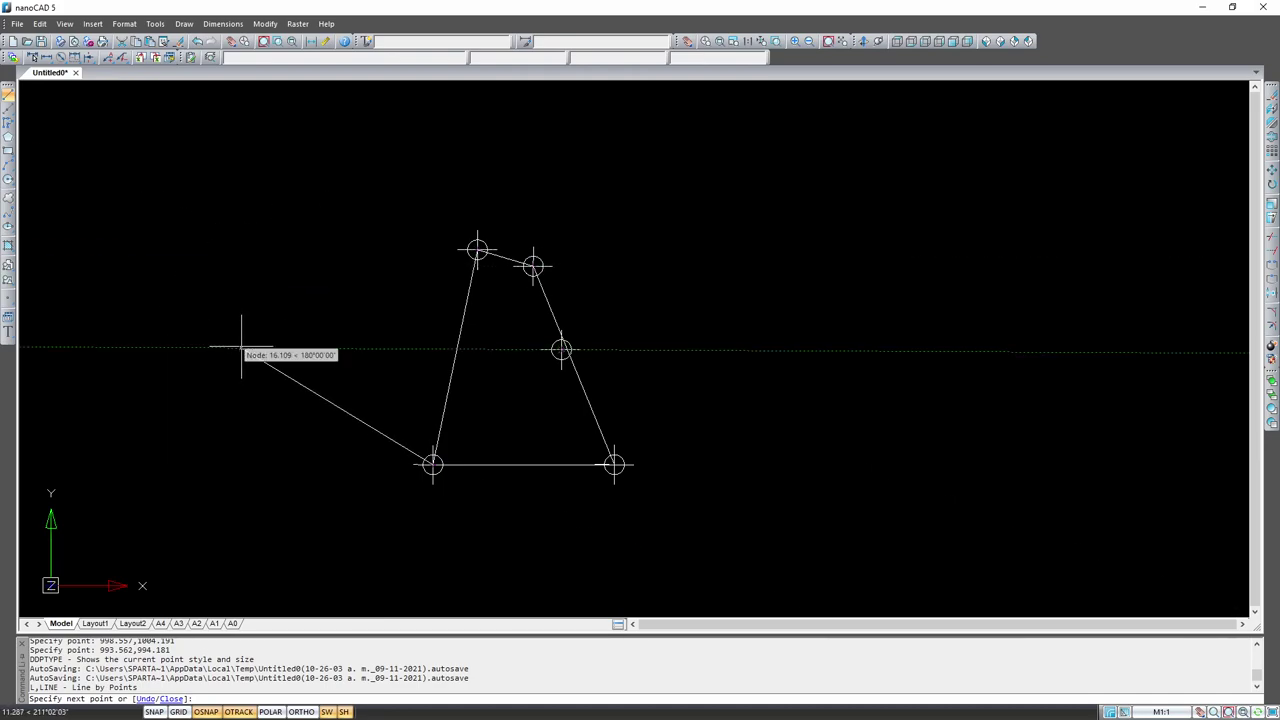
pyautogui.press('Escape')
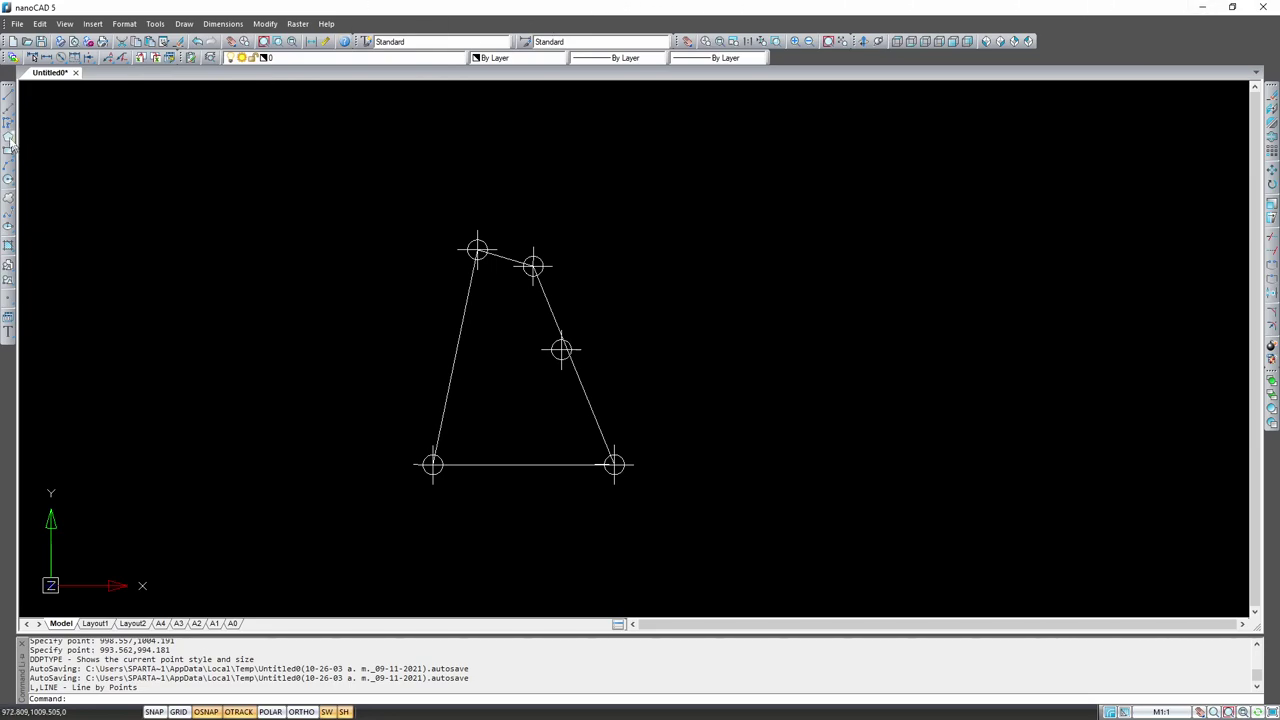
# Step: Draw a short line crossing the quadrilateral's left edge
pyautogui.click(9, 97)
pyautogui.click(380, 378)
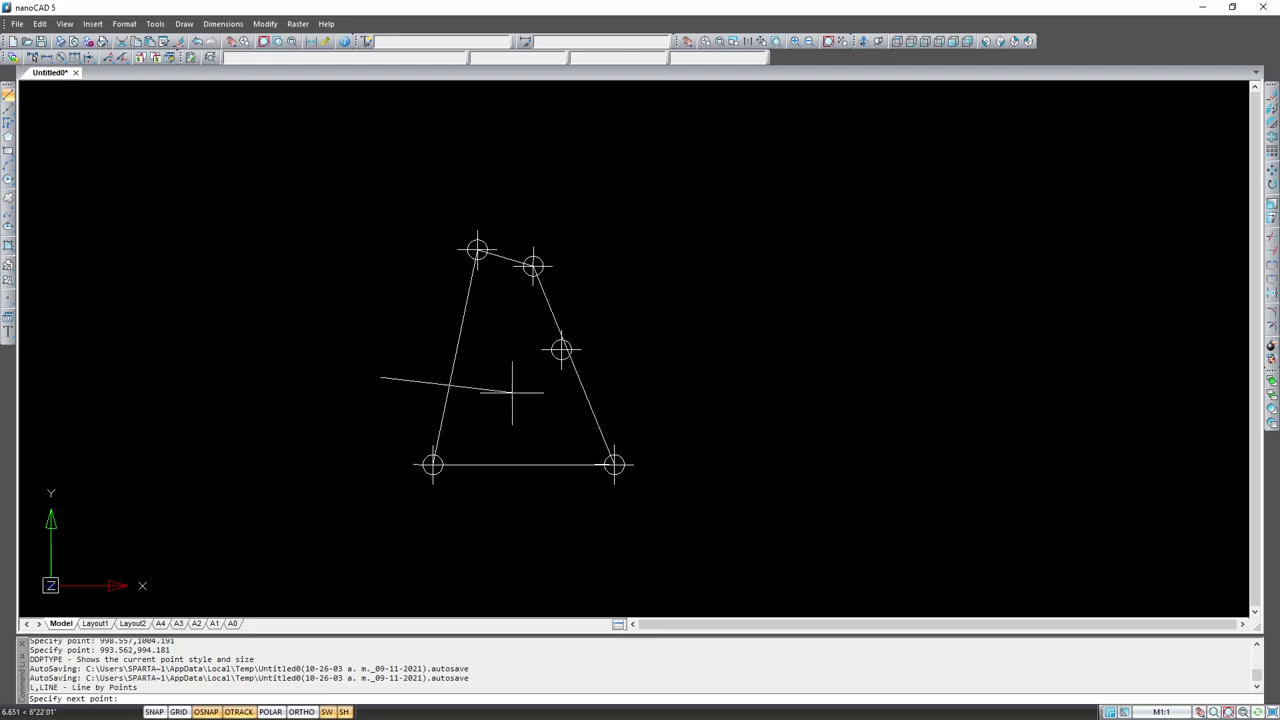
pyautogui.click(530, 392)
pyautogui.press('Escape')
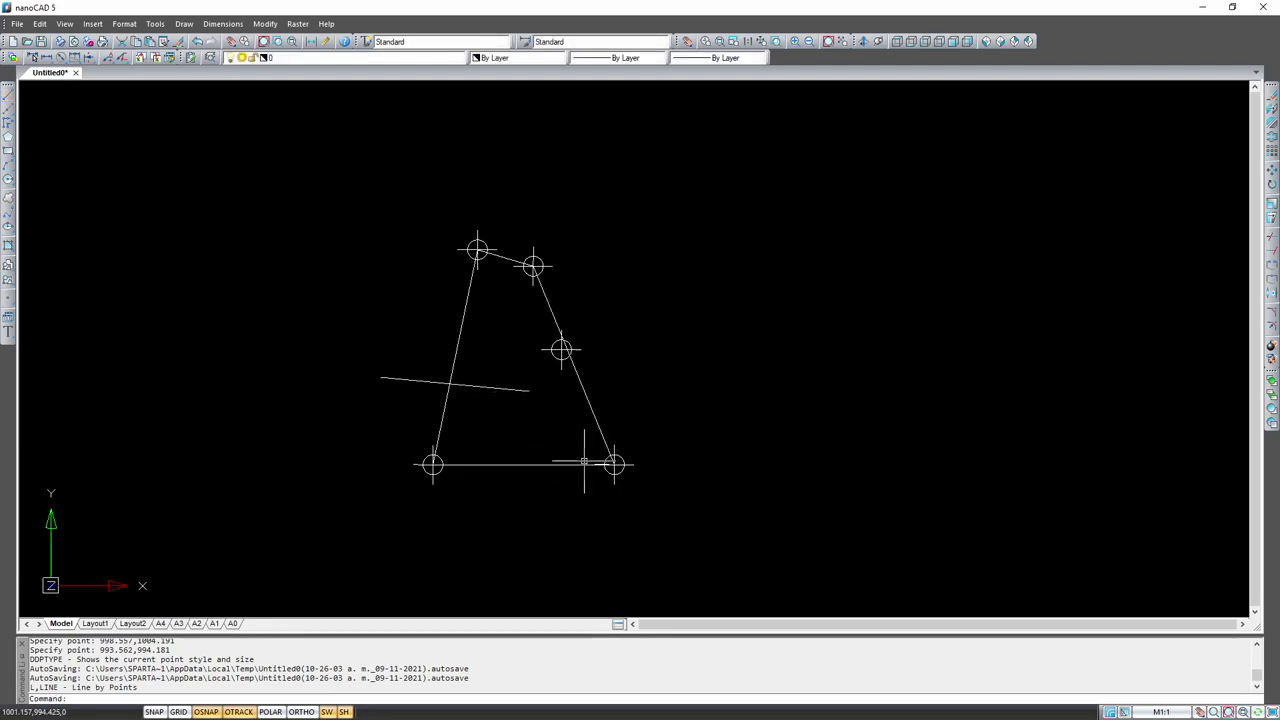
# Step: Enable Endpoint snap and place point markers on both ends of the short line
pyautogui.rightClick(206, 708)
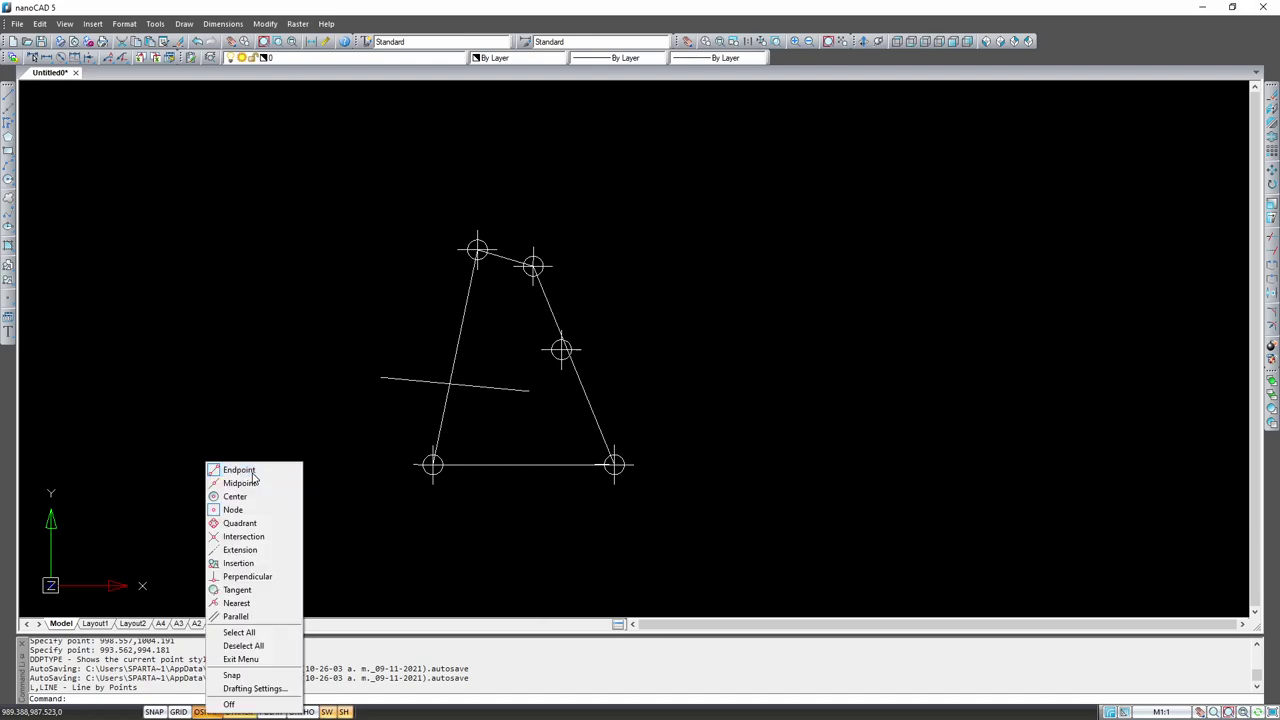
pyautogui.click(254, 476)
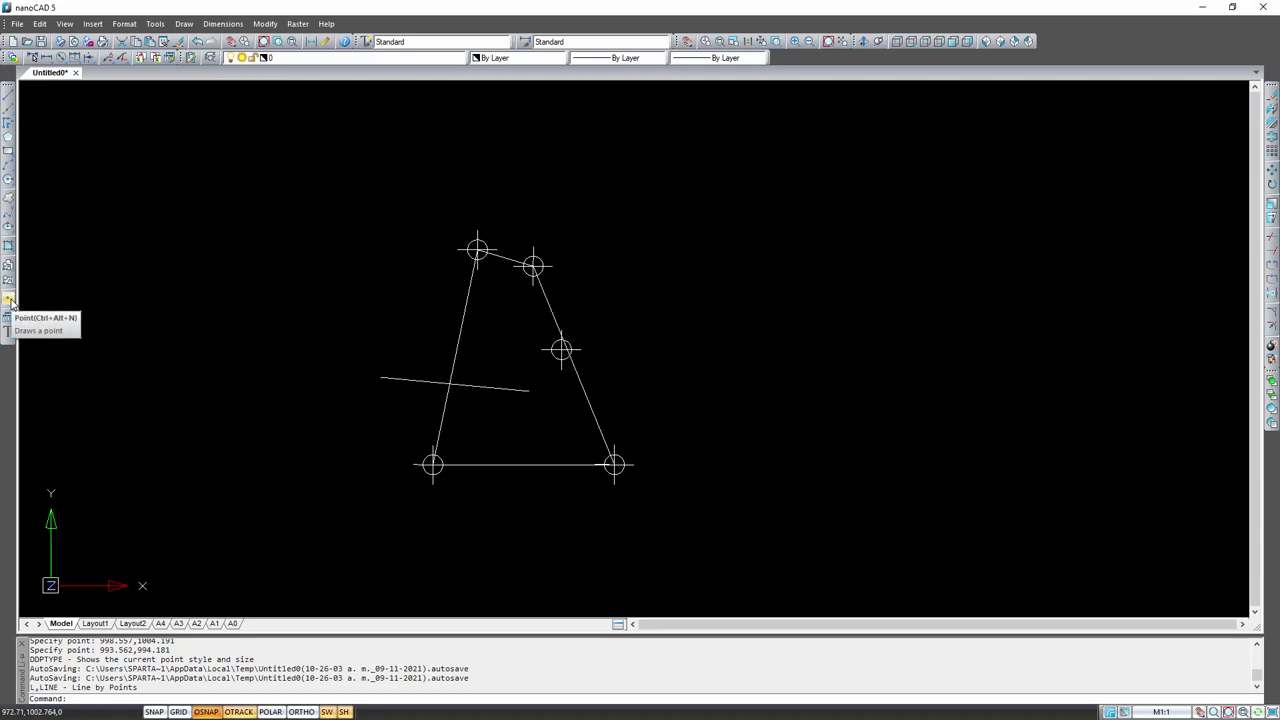
pyautogui.click(8, 299)
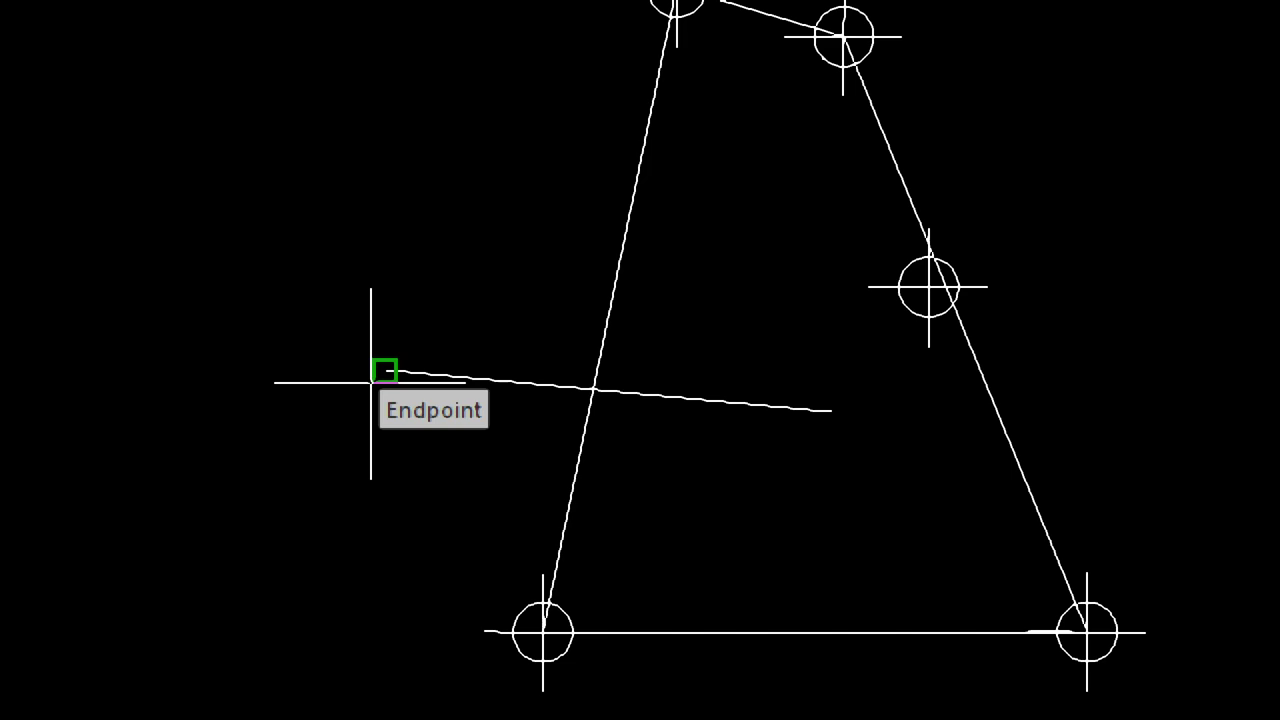
pyautogui.click(371, 382)
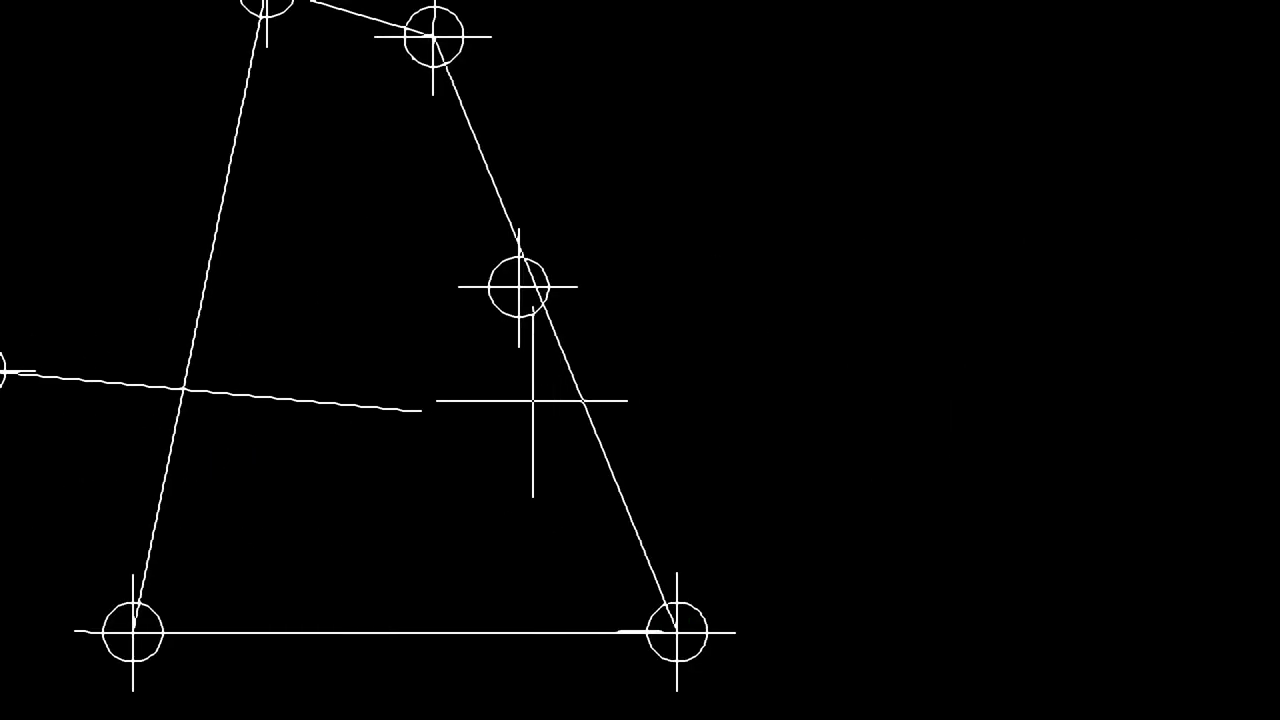
pyautogui.click(421, 428)
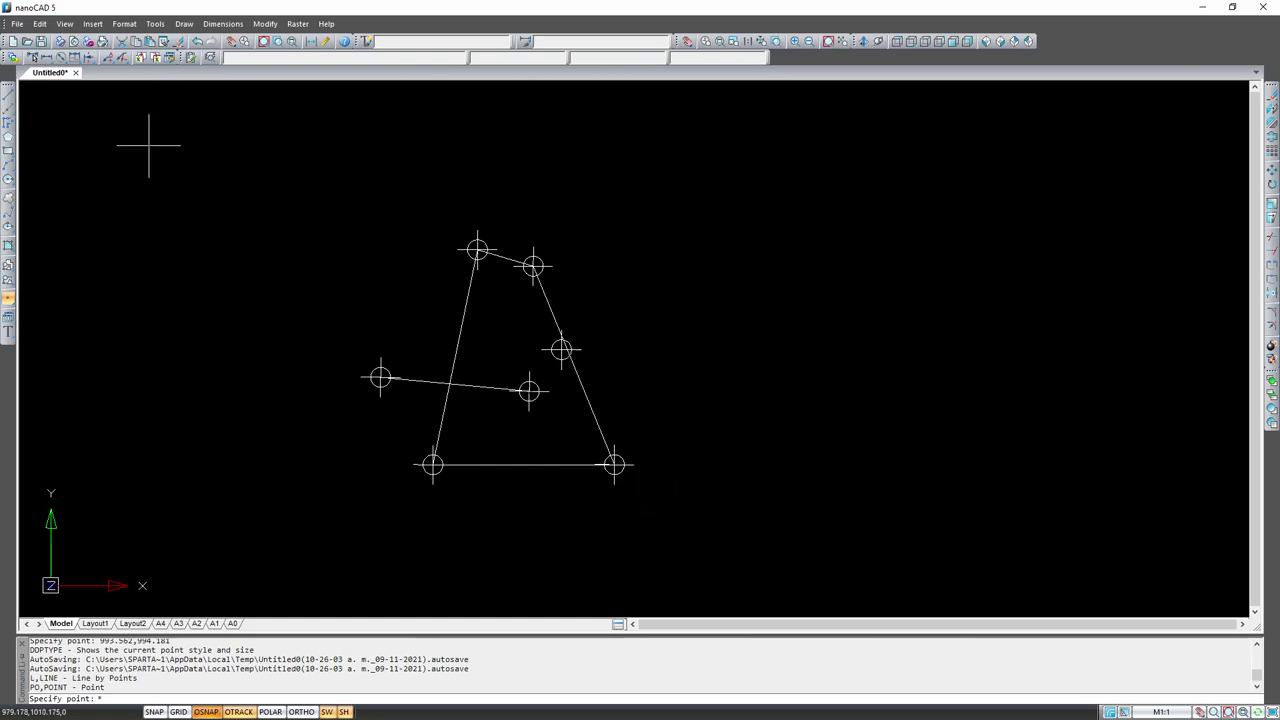
pyautogui.press('Escape')
# Step: Erase the point marker at the short line's left end
pyautogui.click(8, 94)
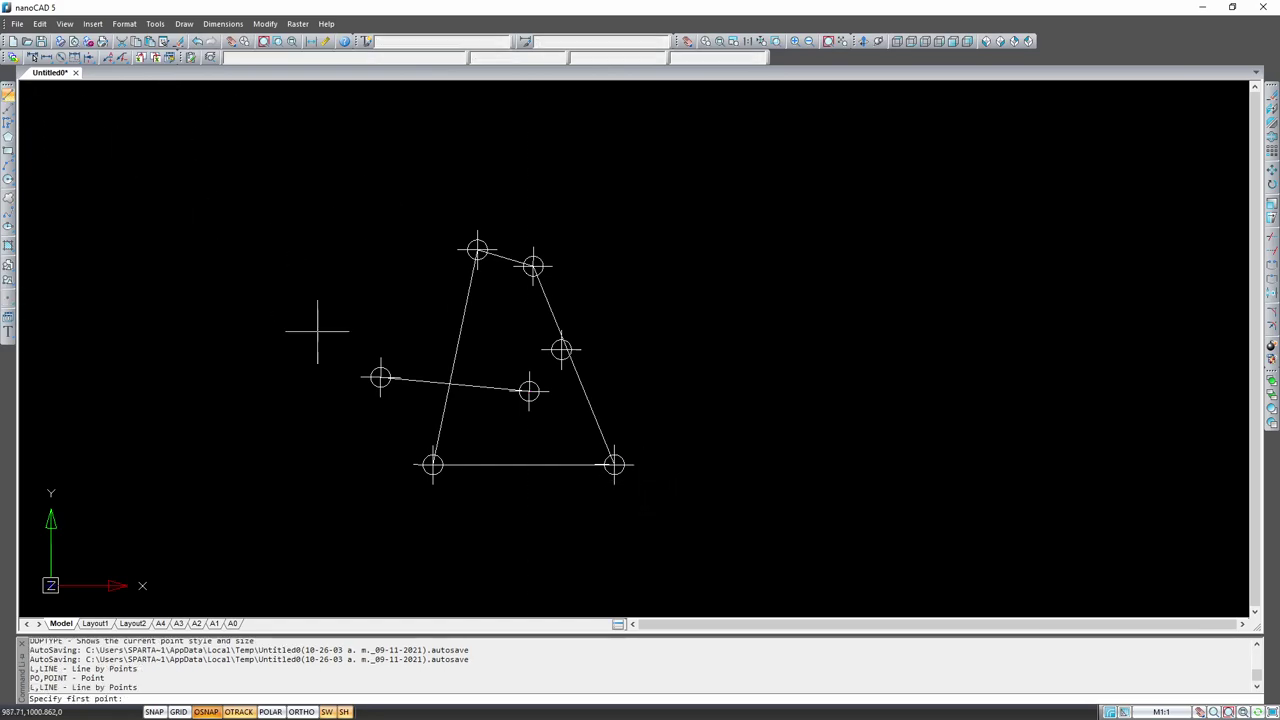
pyautogui.click(380, 378)
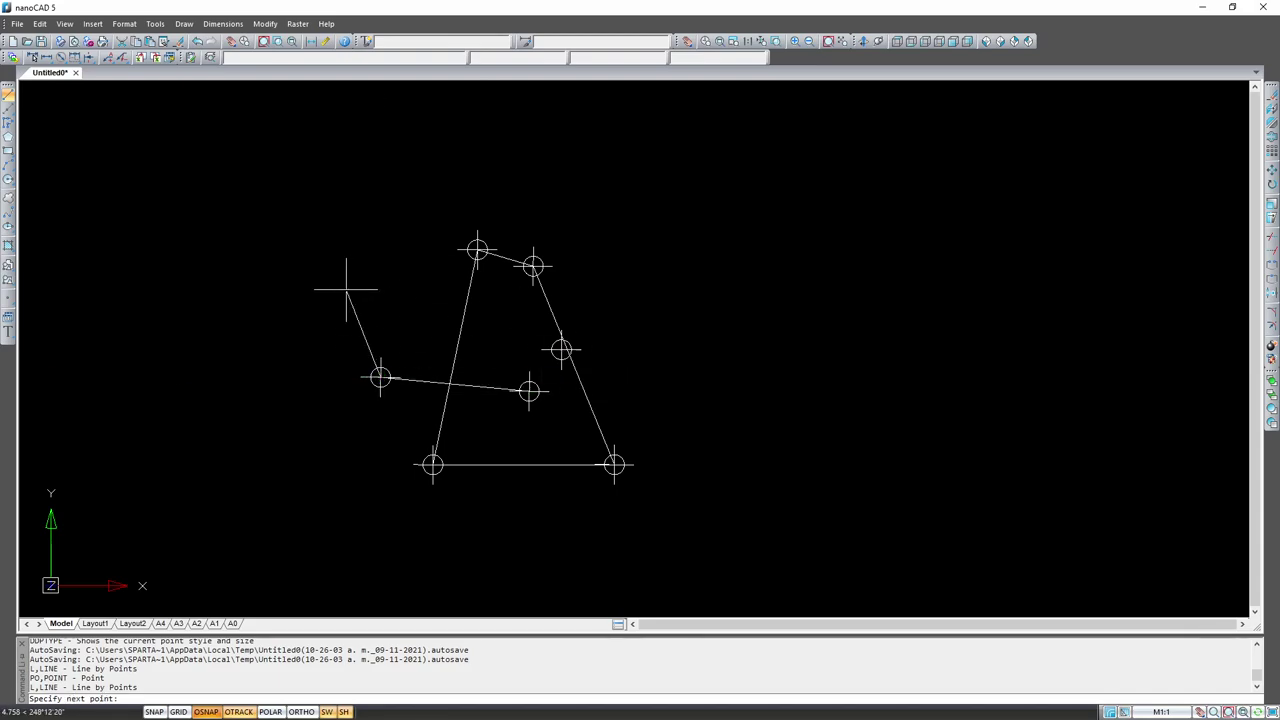
pyautogui.press('Escape')
pyautogui.press('Return')
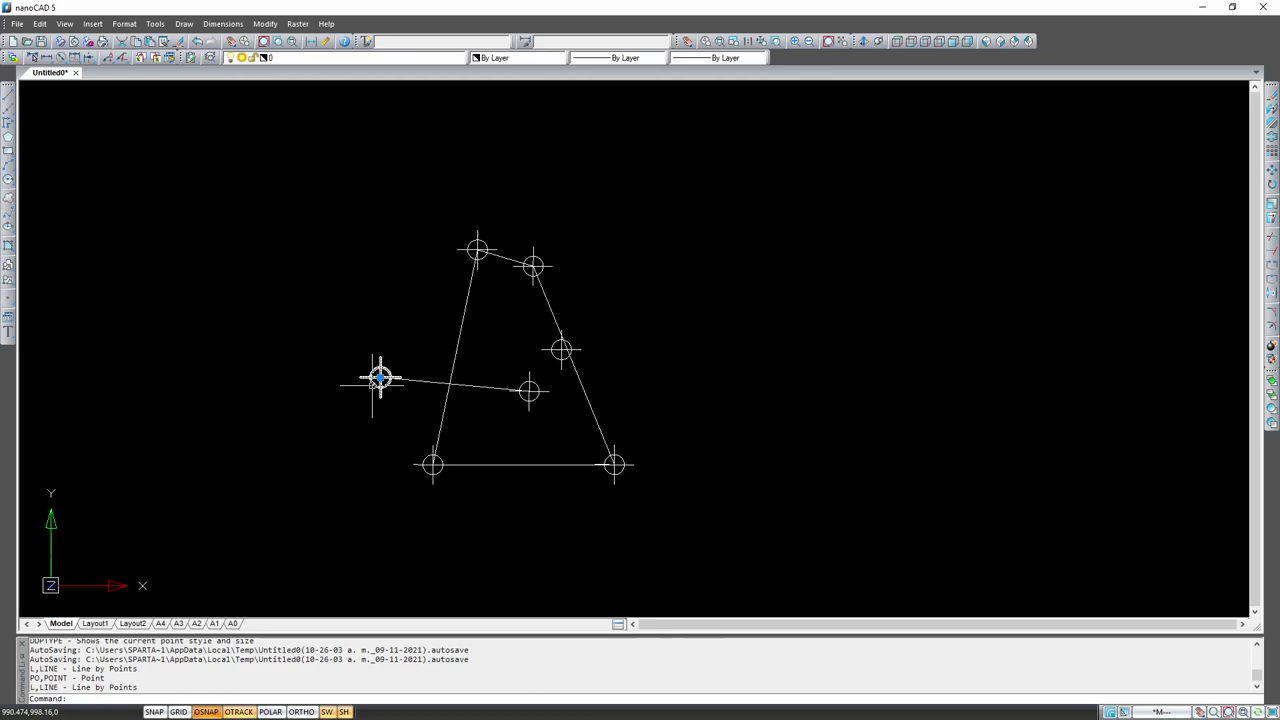
pyautogui.click(380, 378)
pyautogui.press('Return')
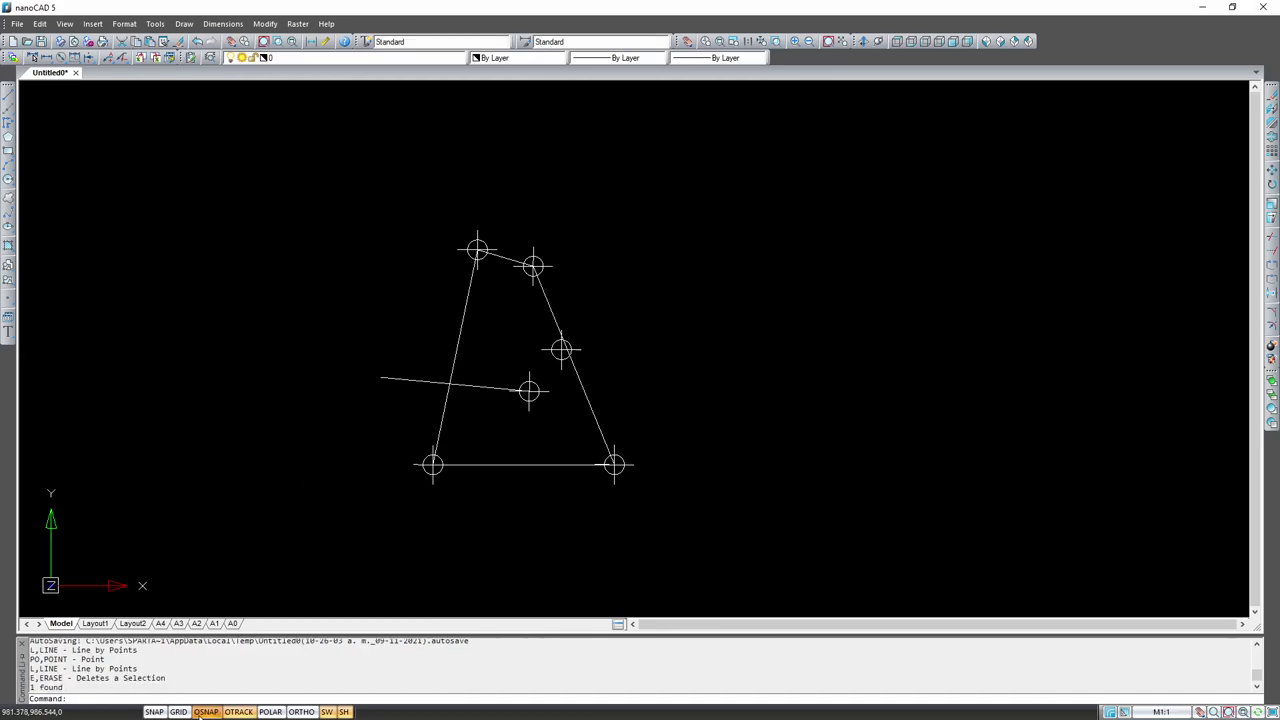
# Step: Change the snap mode, then delete the right-end point marker and the short crossing line
pyautogui.rightClick(198, 713)
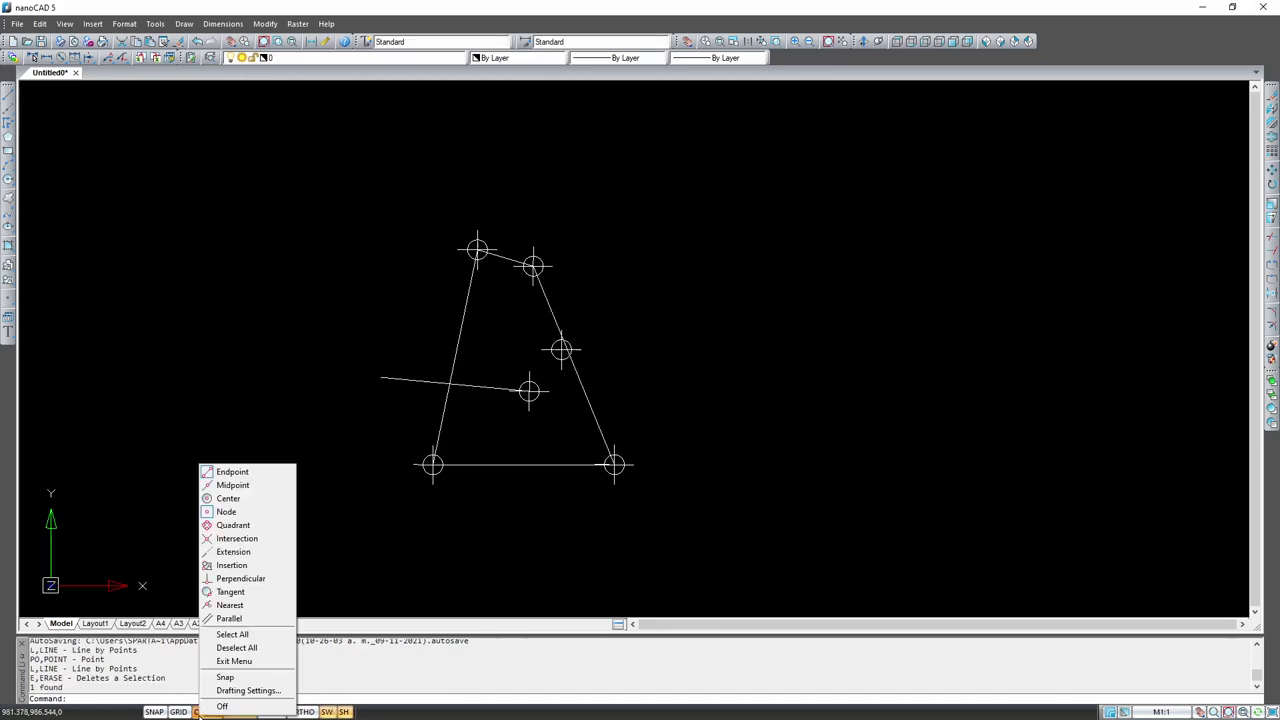
pyautogui.click(232, 471)
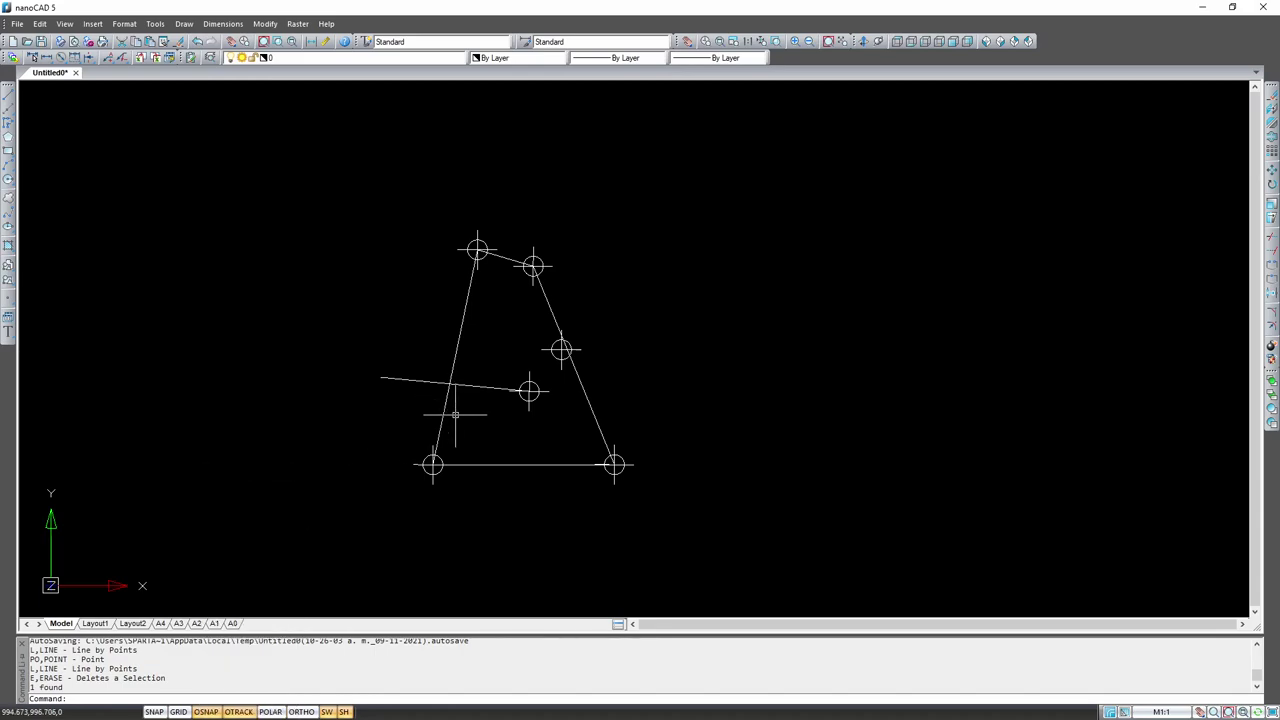
pyautogui.click(528, 391)
pyautogui.press('Delete')
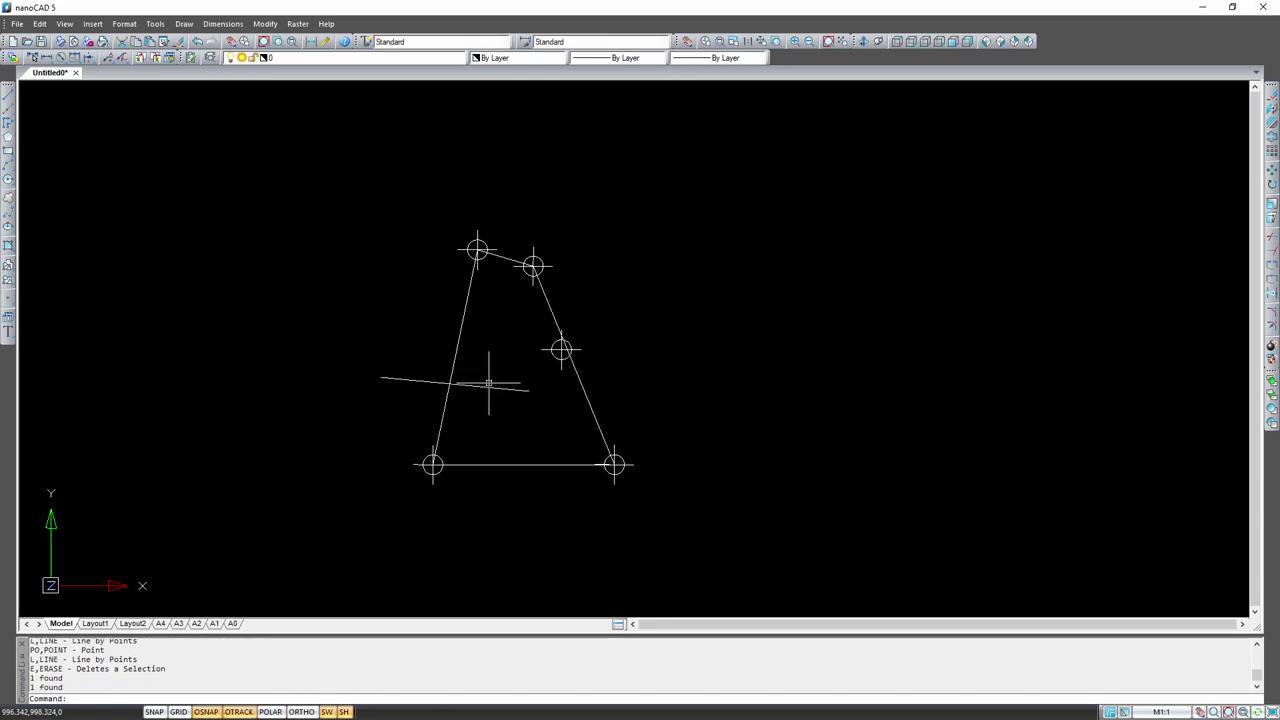
pyautogui.click(487, 387)
pyautogui.press('Delete')
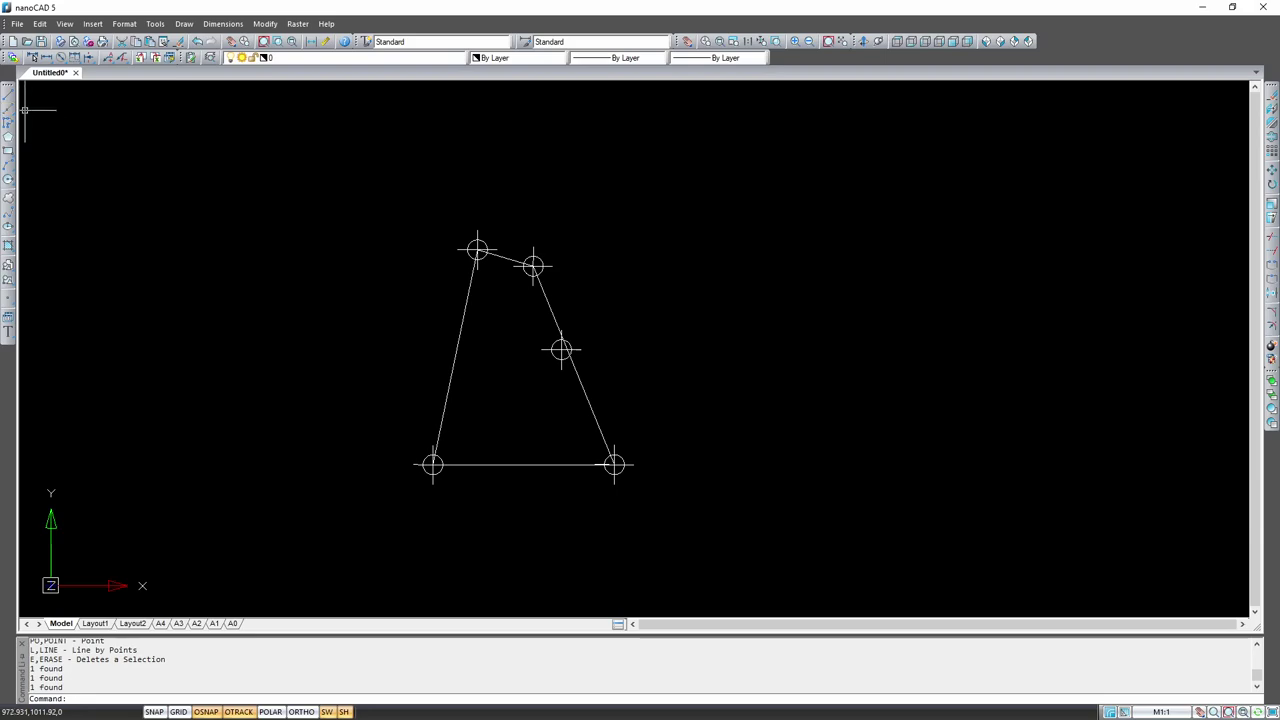
pyautogui.click(9, 94)
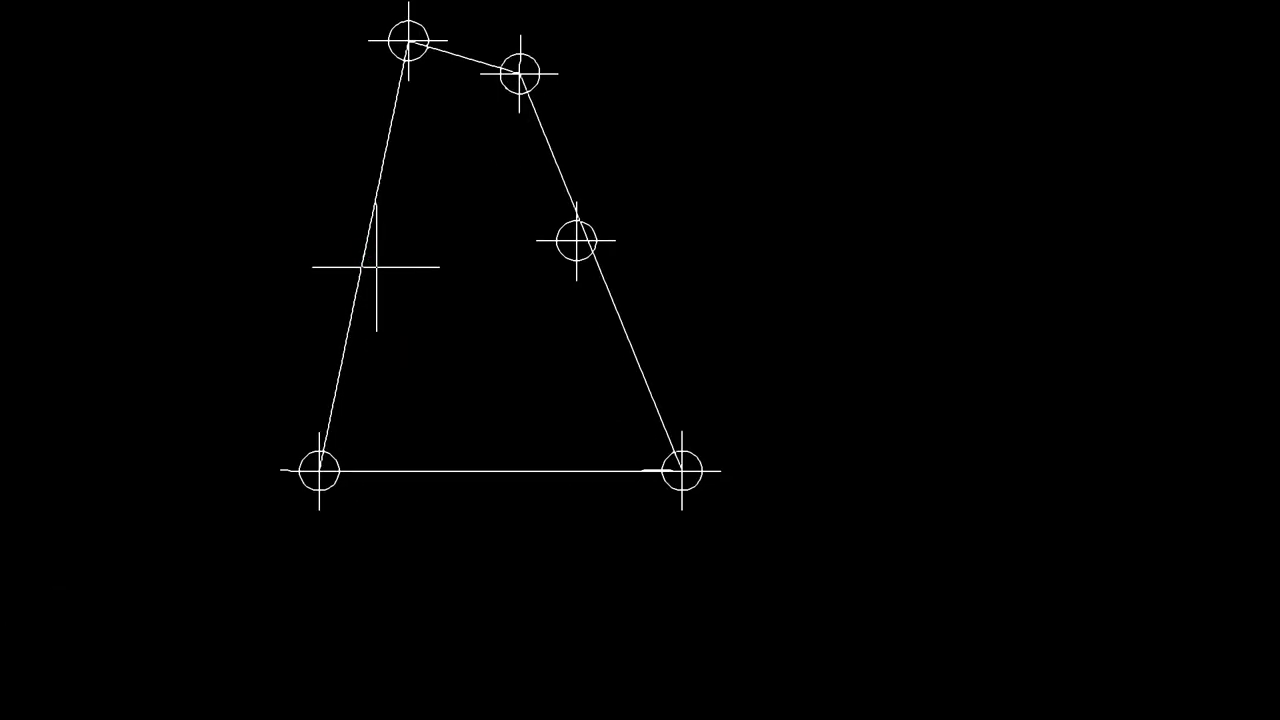
pyautogui.click(366, 256)
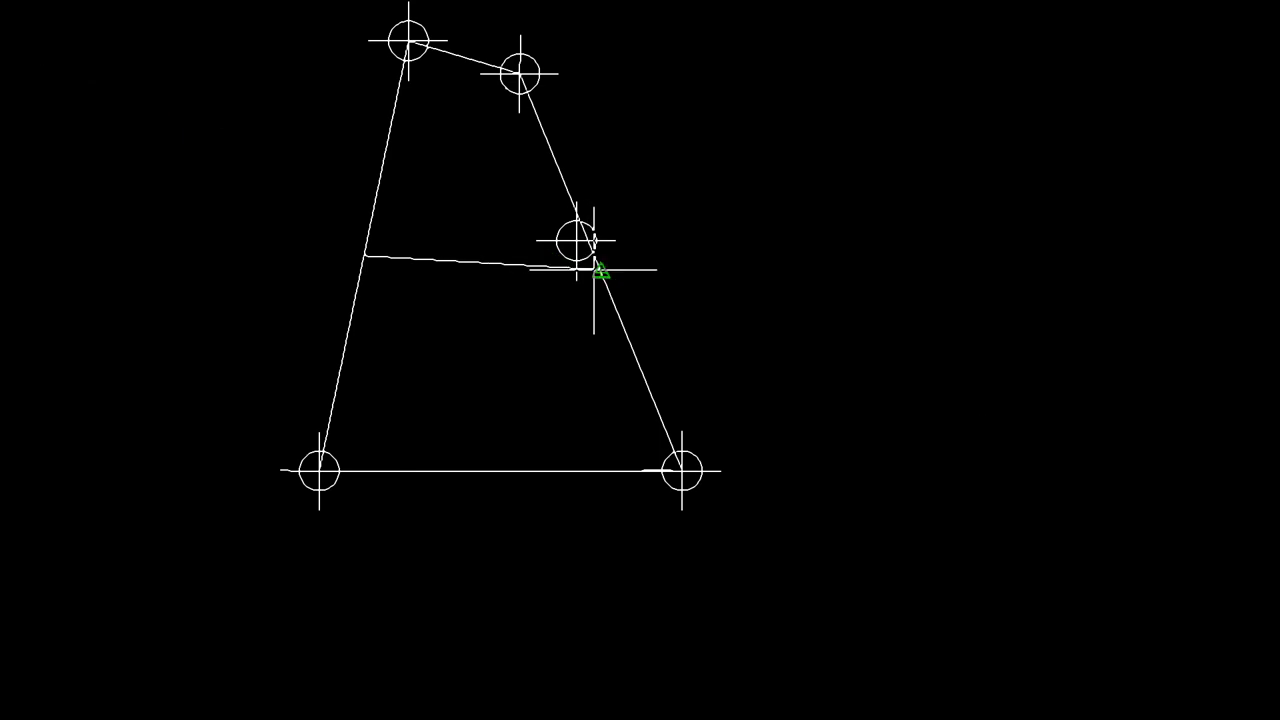
pyautogui.click(598, 270)
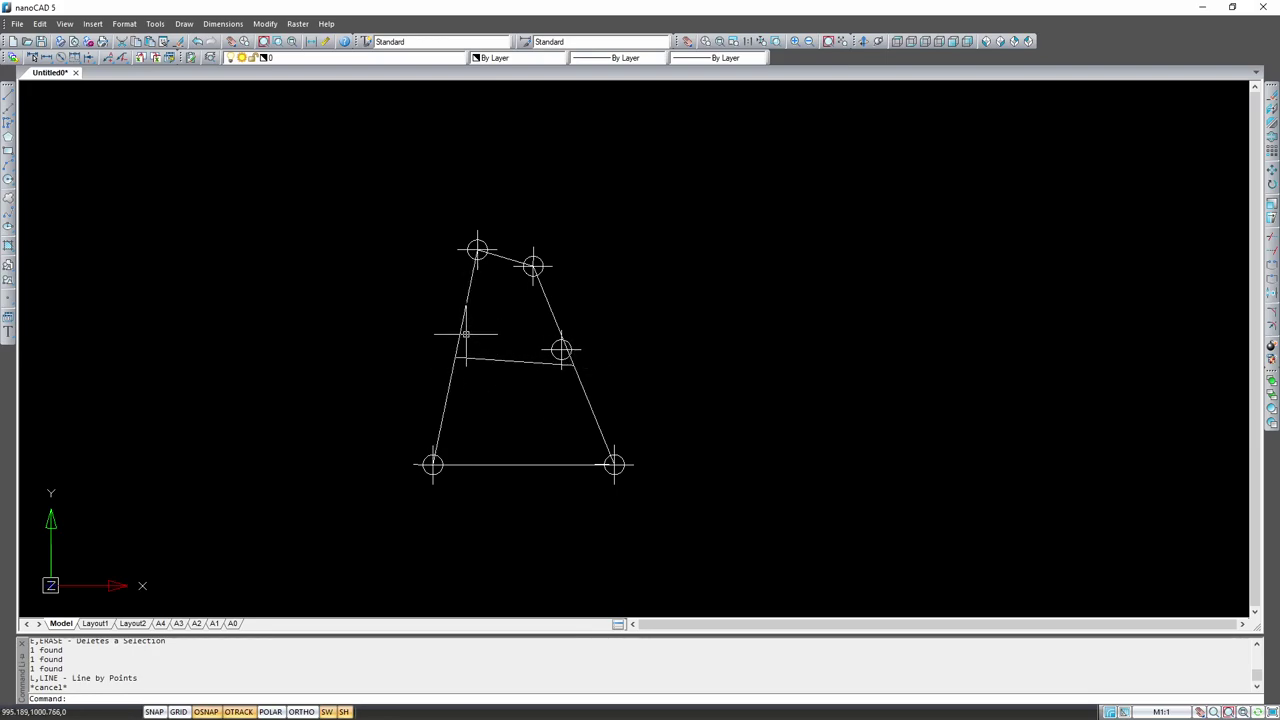
pyautogui.click(454, 358)
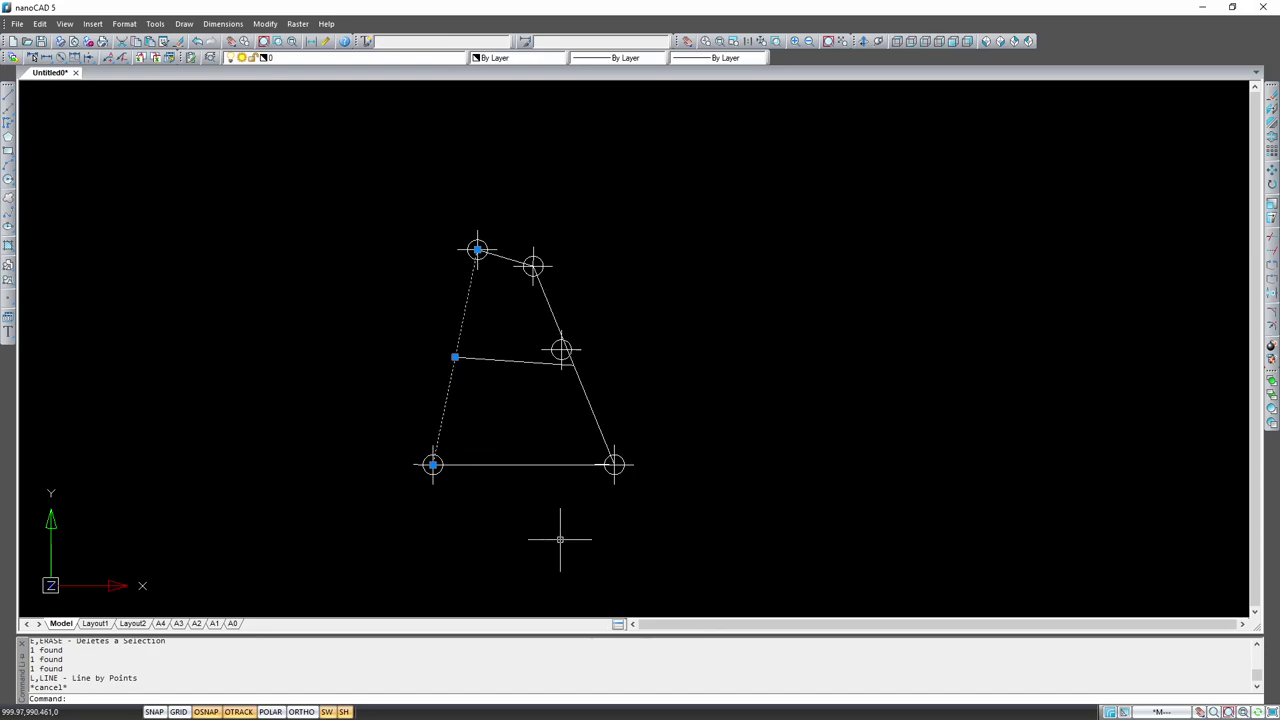
pyautogui.click(591, 409)
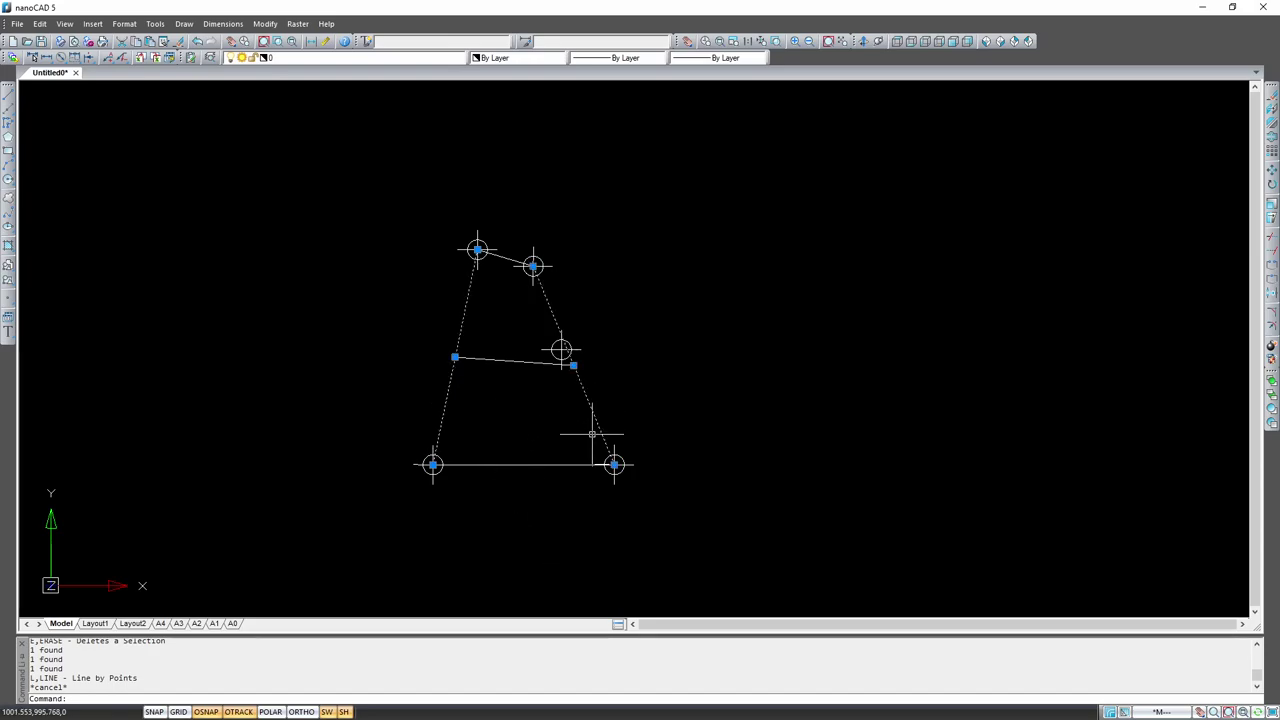
pyautogui.press('Escape')
pyautogui.click(527, 361)
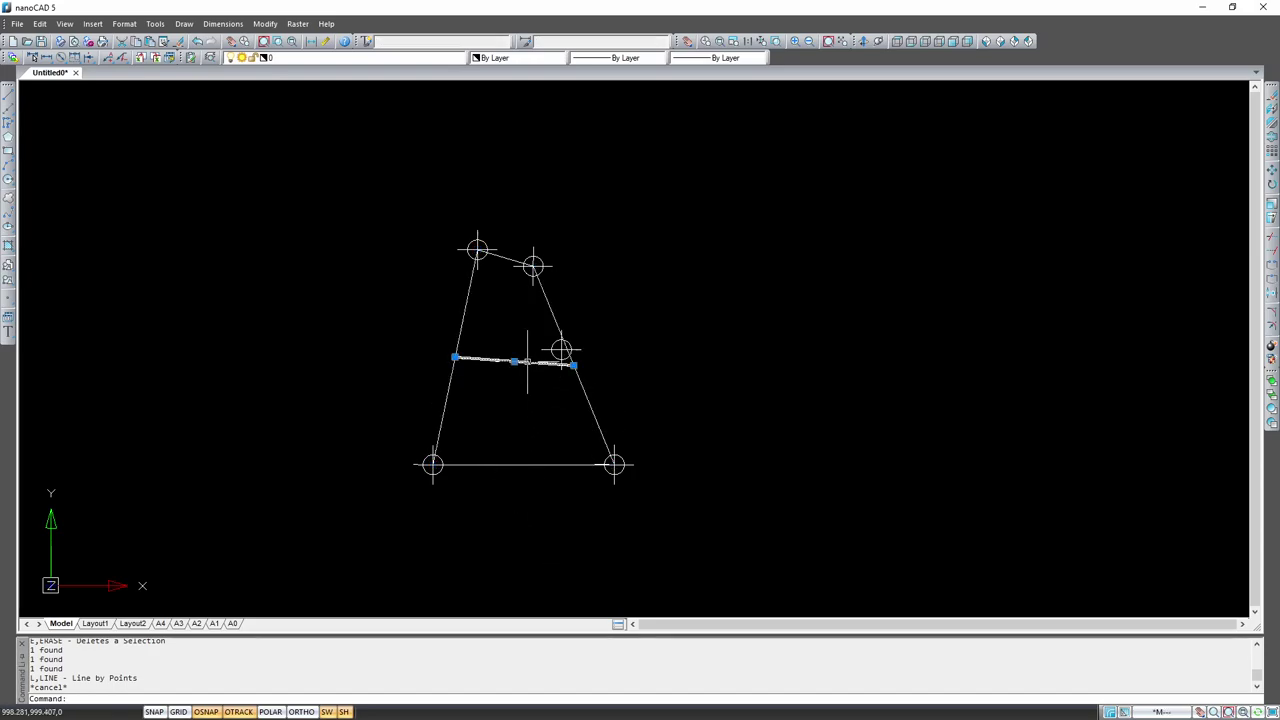
pyautogui.press('Delete')
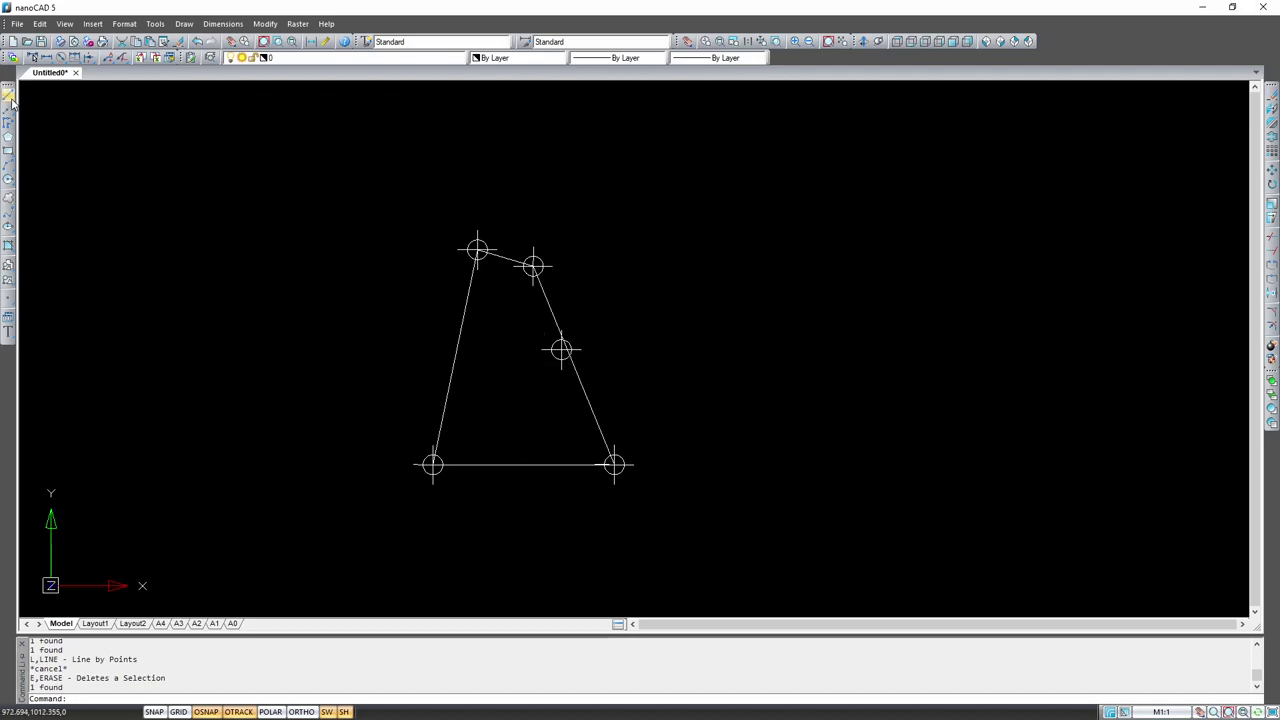
pyautogui.click(9, 95)
pyautogui.click(403, 374)
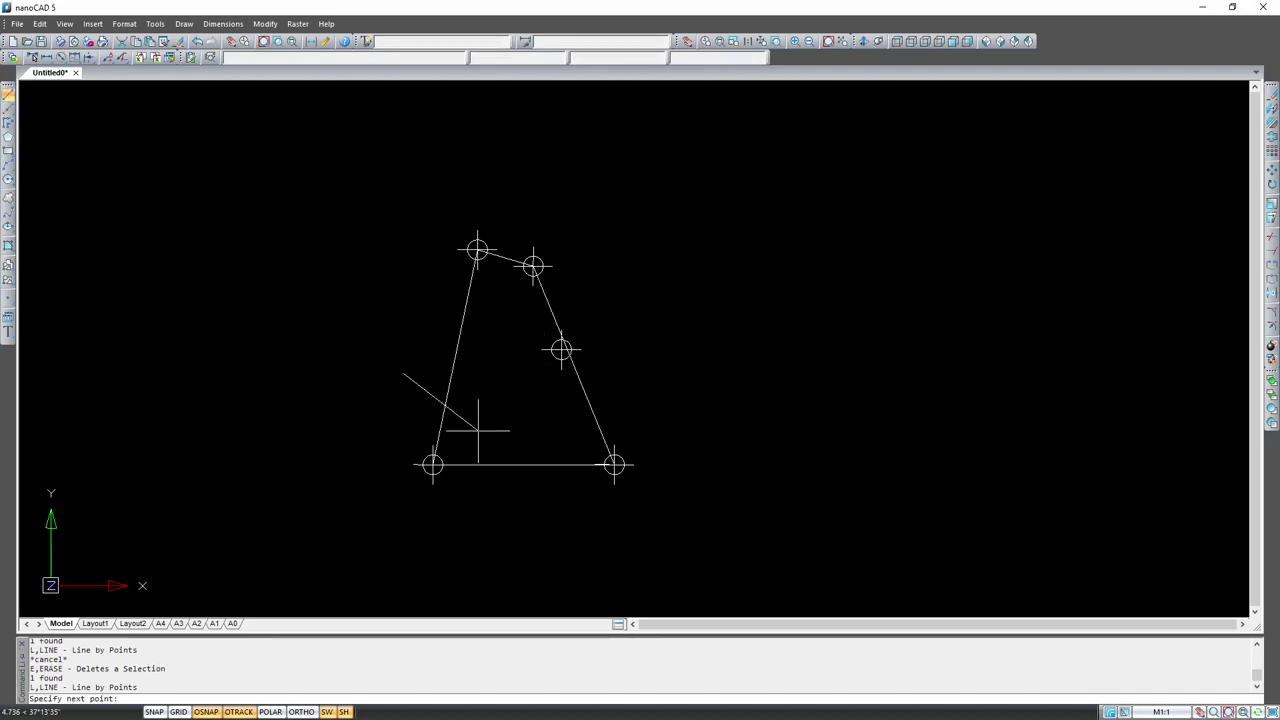
# Step: Finish the short line across the left edge and review the object snap modes
pyautogui.click(478, 430)
pyautogui.press('Return')
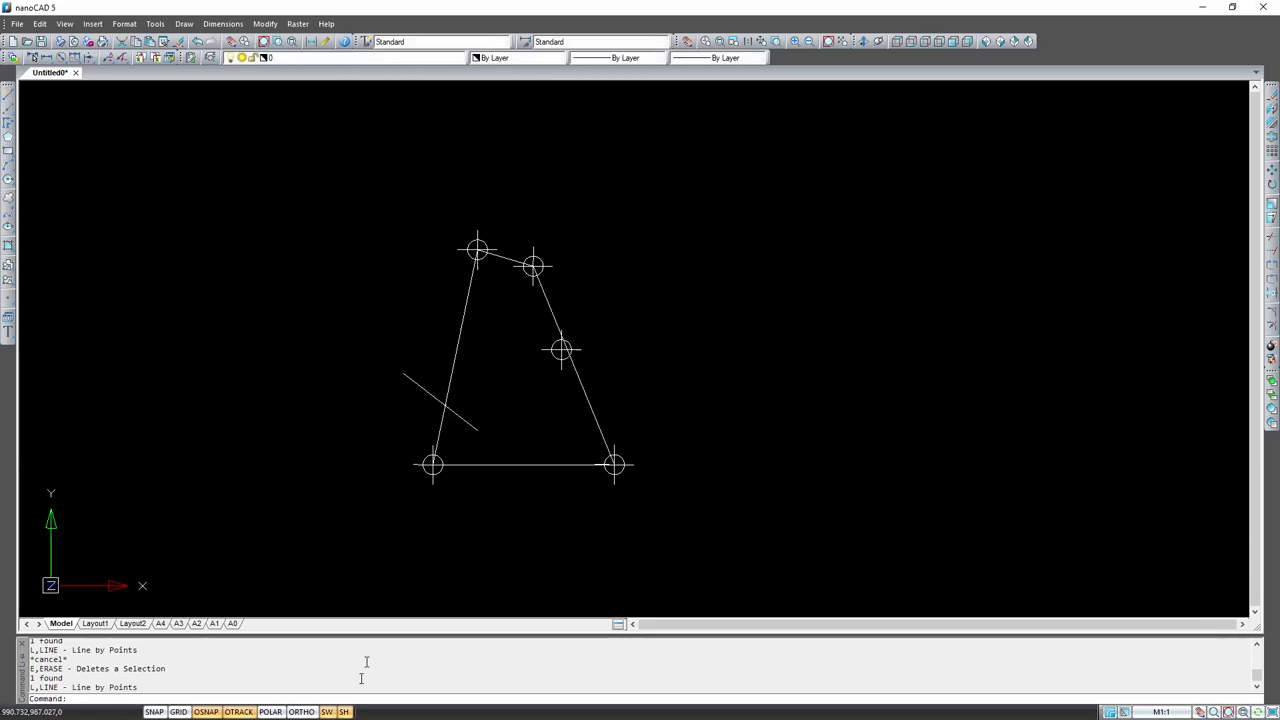
pyautogui.rightClick(207, 712)
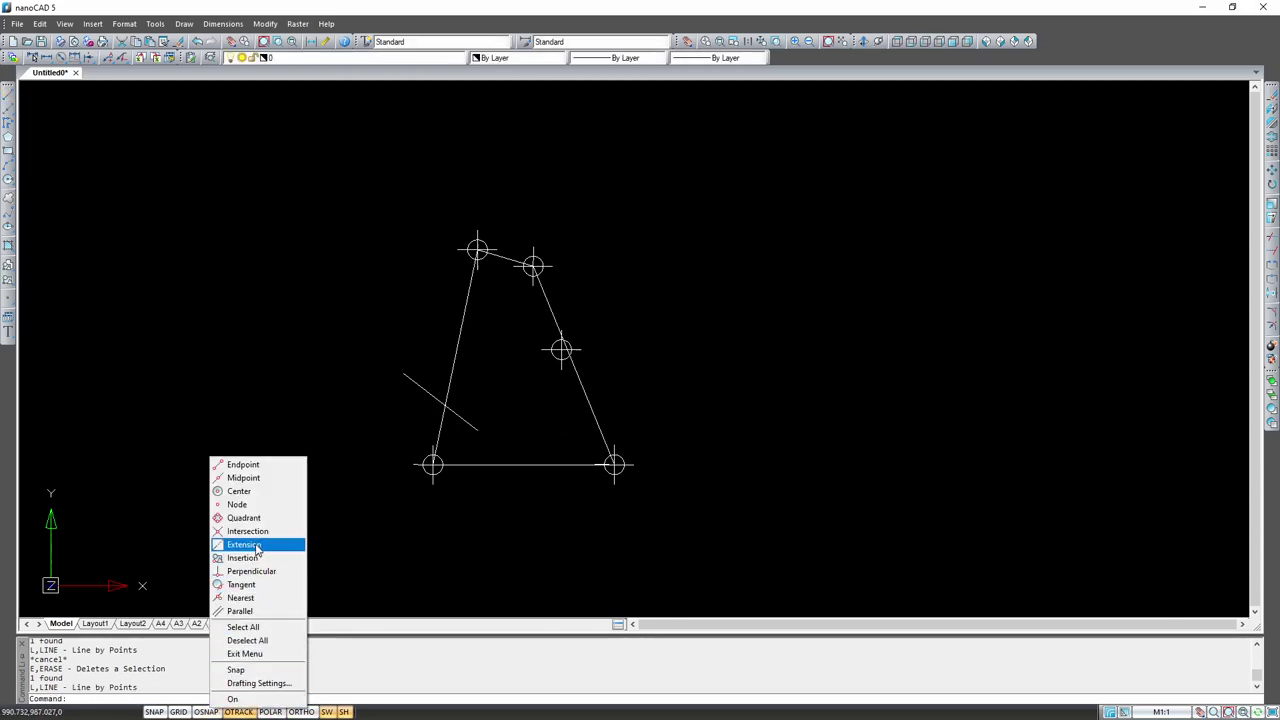
pyautogui.press('Escape')
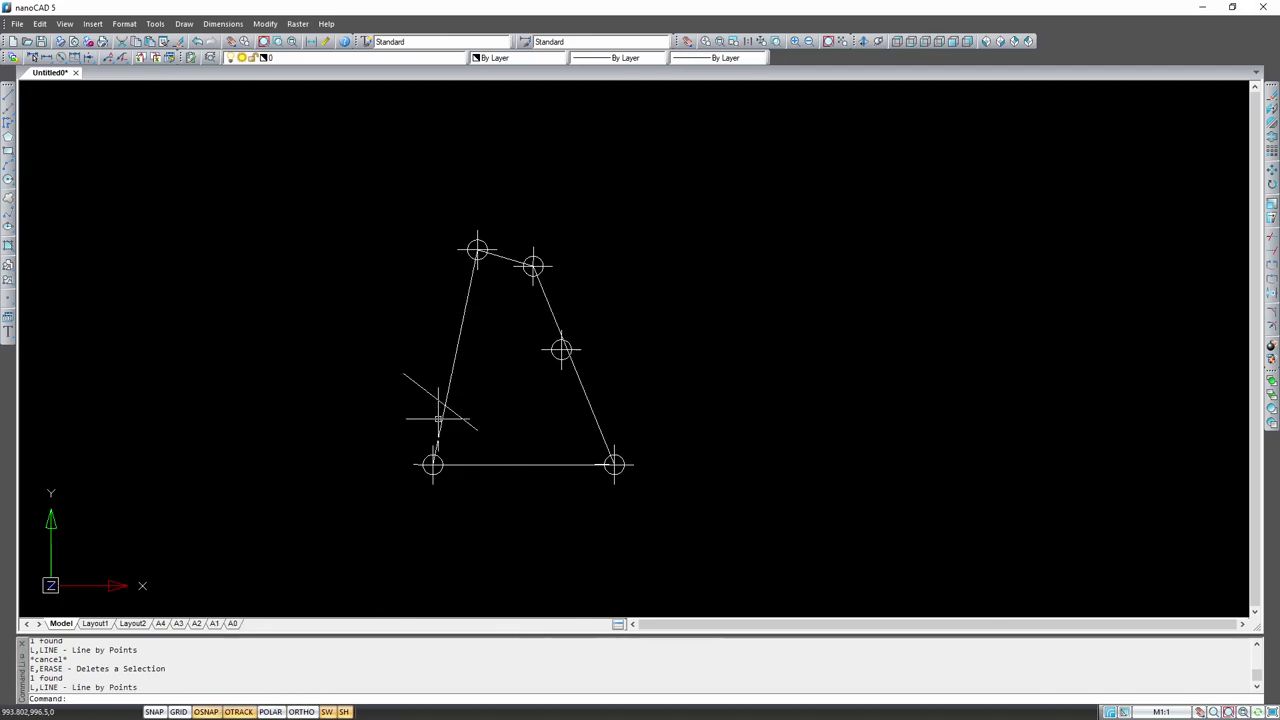
# Step: Place a survey point where the short line intersects the quadrilateral's left side
pyautogui.scroll(3, 425, 410)
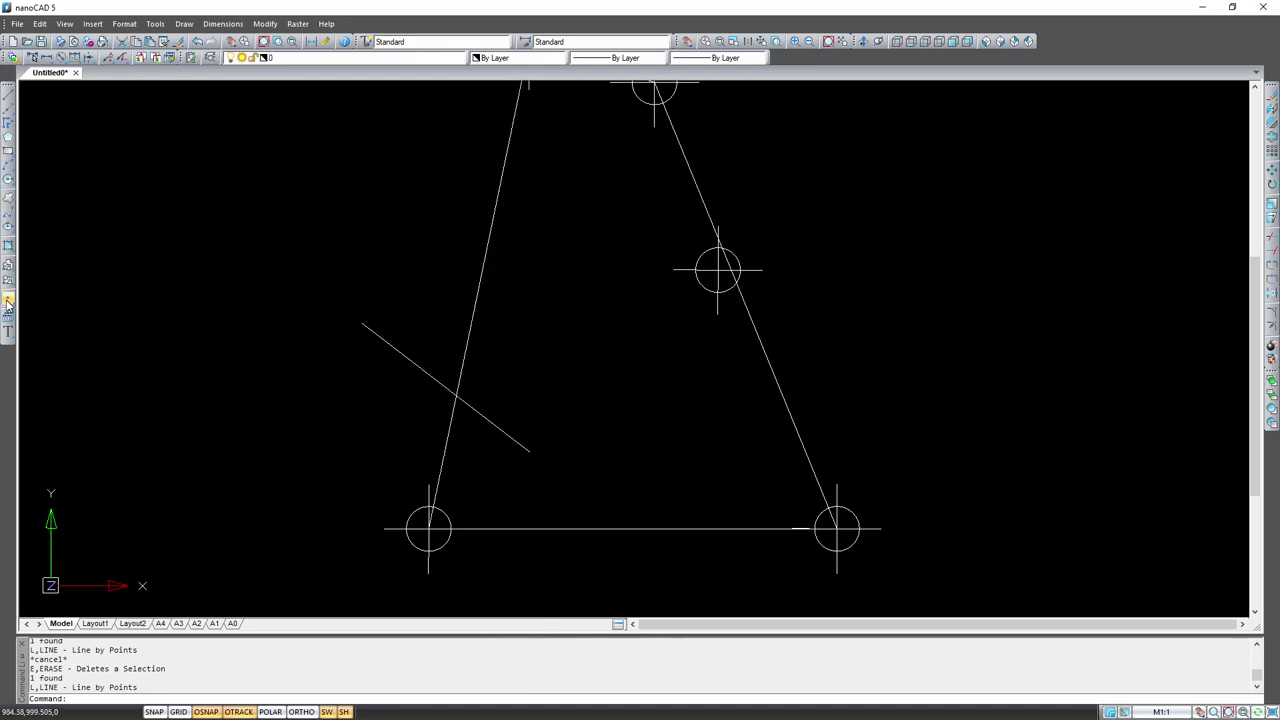
pyautogui.click(8, 303)
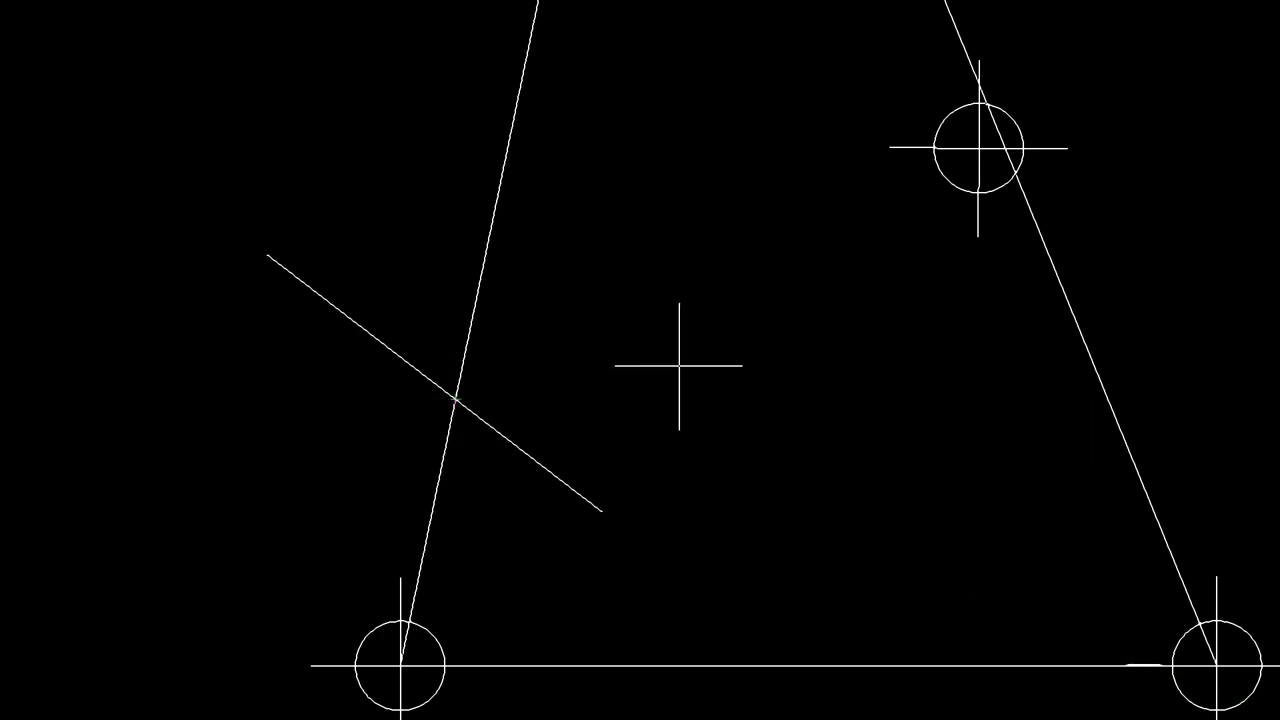
pyautogui.click(455, 399)
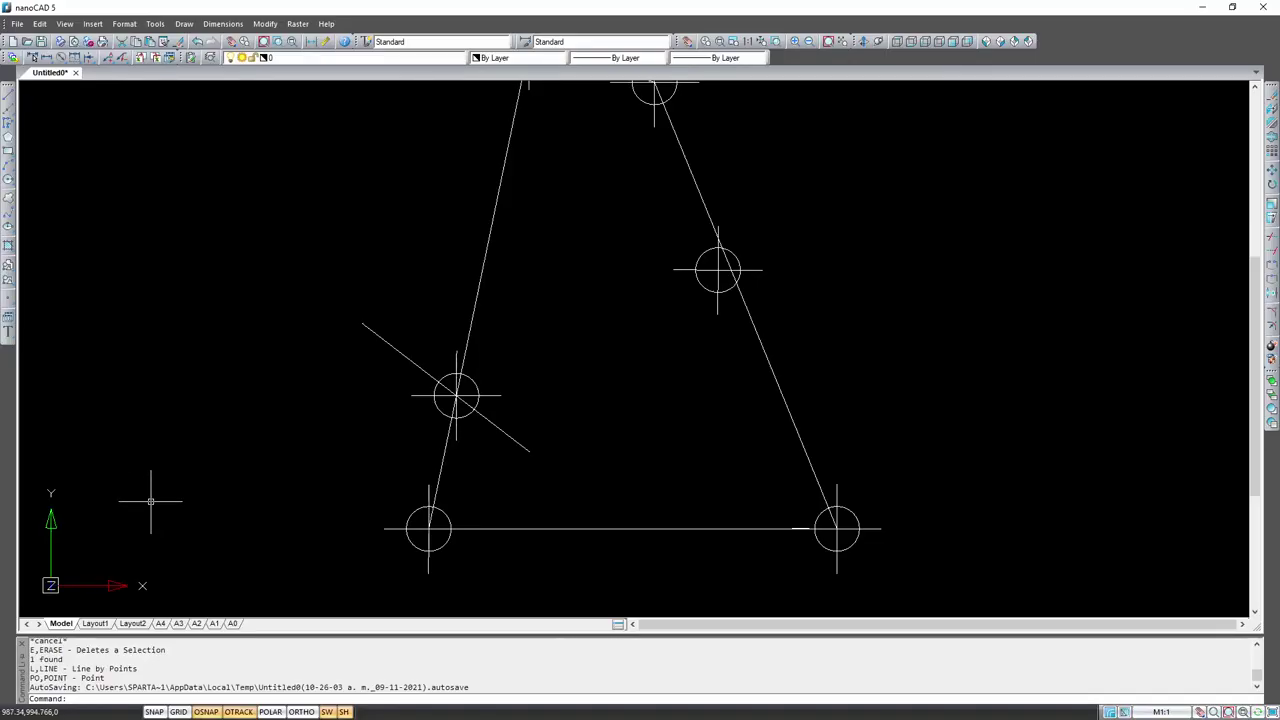
pyautogui.scroll(-2, 460, 590)
# Step: Delete the short crossing line and the point marker at its intersection
pyautogui.click(484, 507)
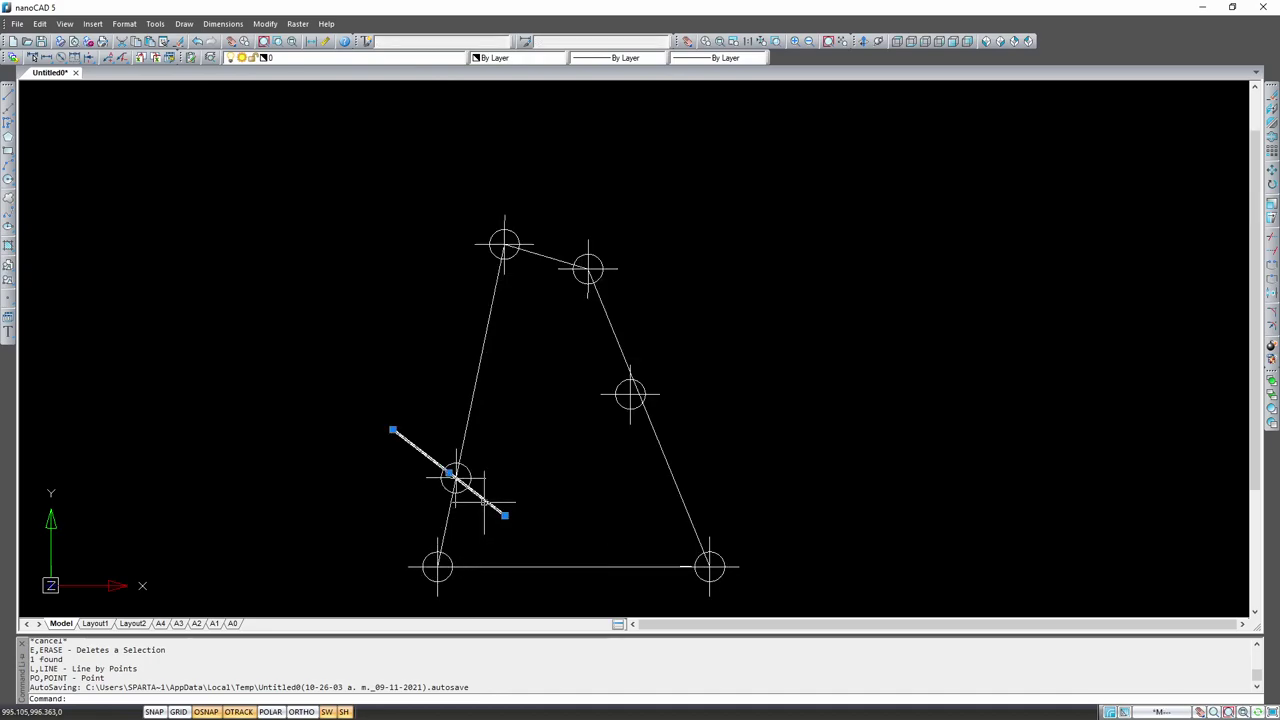
pyautogui.press('Delete')
pyautogui.click(455, 476)
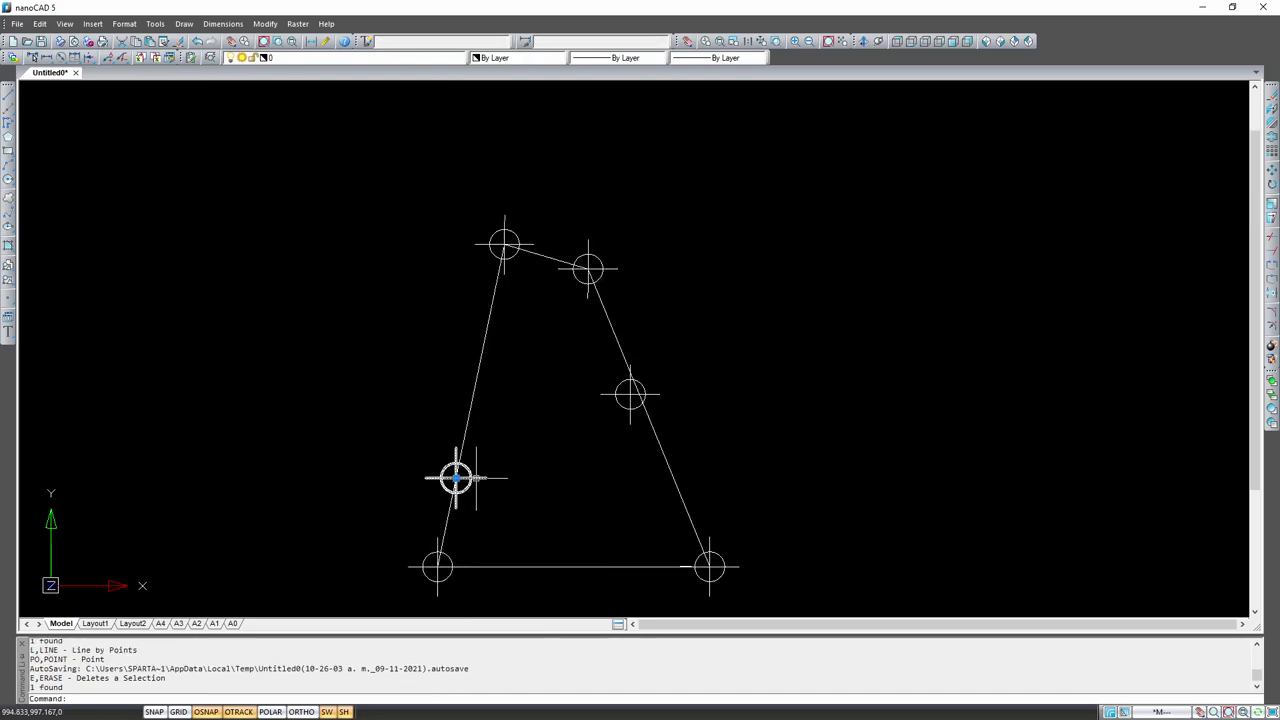
pyautogui.press('Delete')
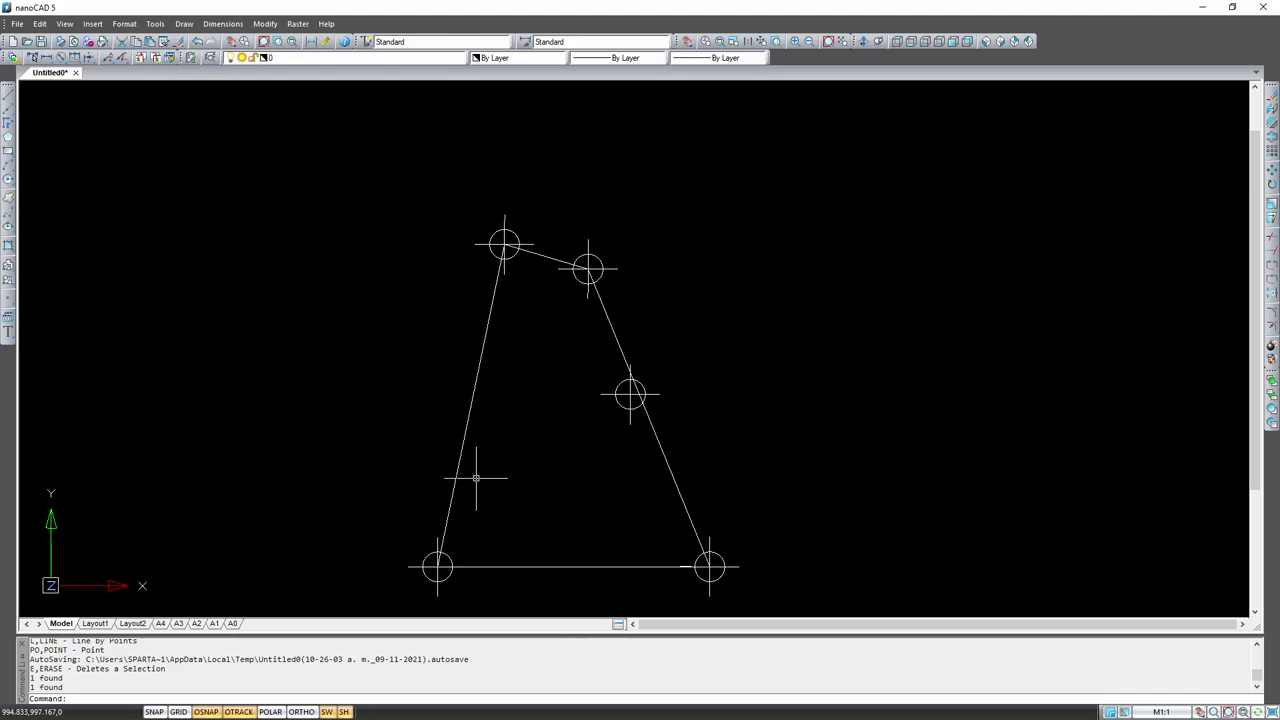
pyautogui.scroll(-1, 395, 410)
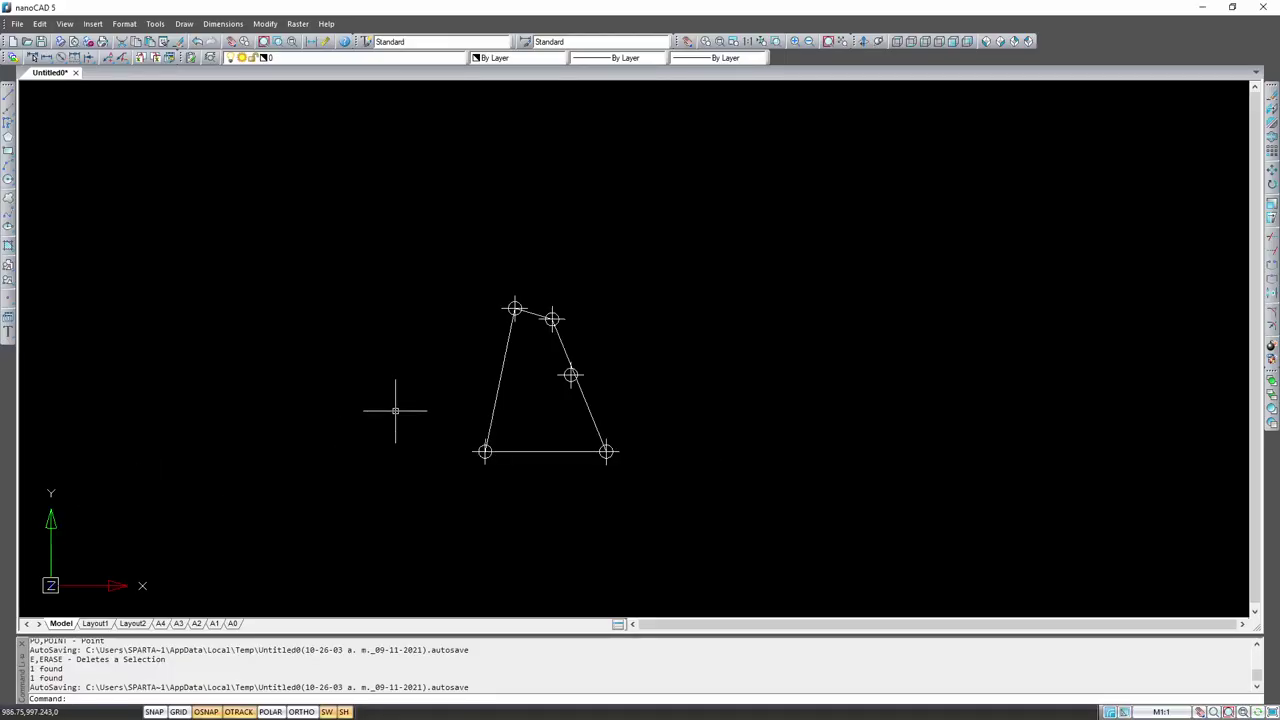
# Step: Draw a radius-50 circle centred on the quadrilateral's upper-right corner point
pyautogui.click(9, 180)
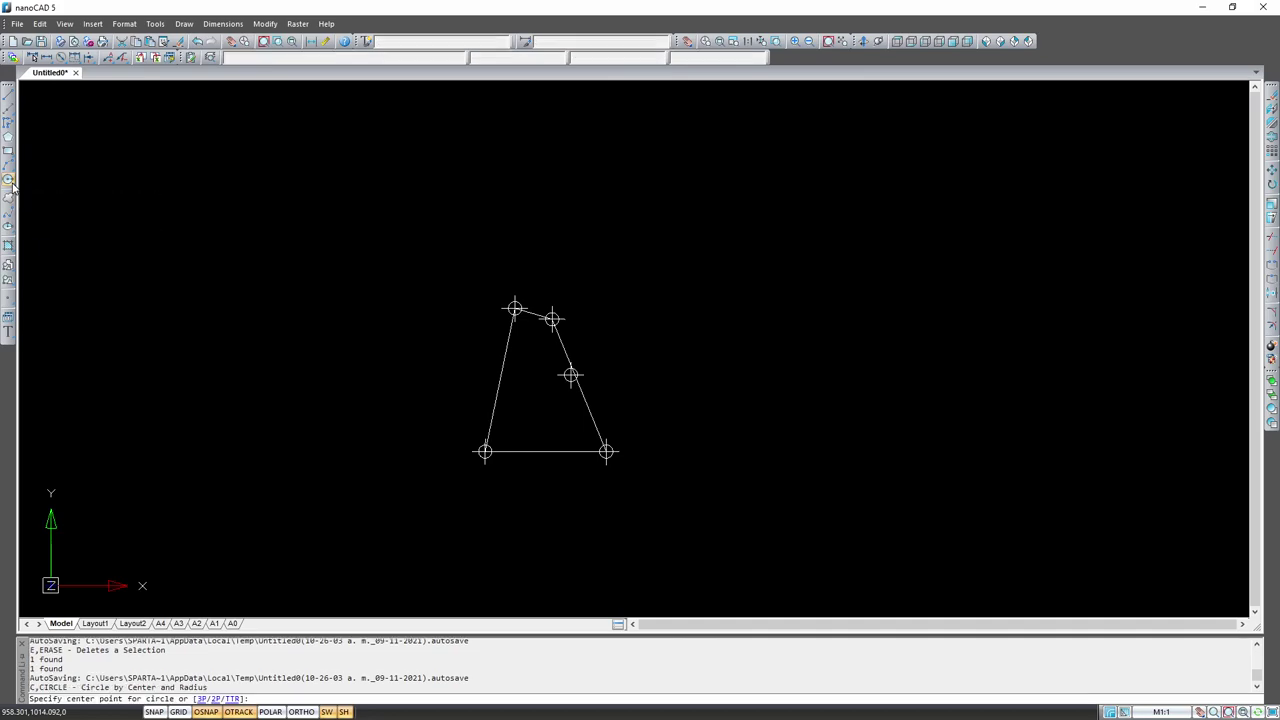
pyautogui.click(552, 319)
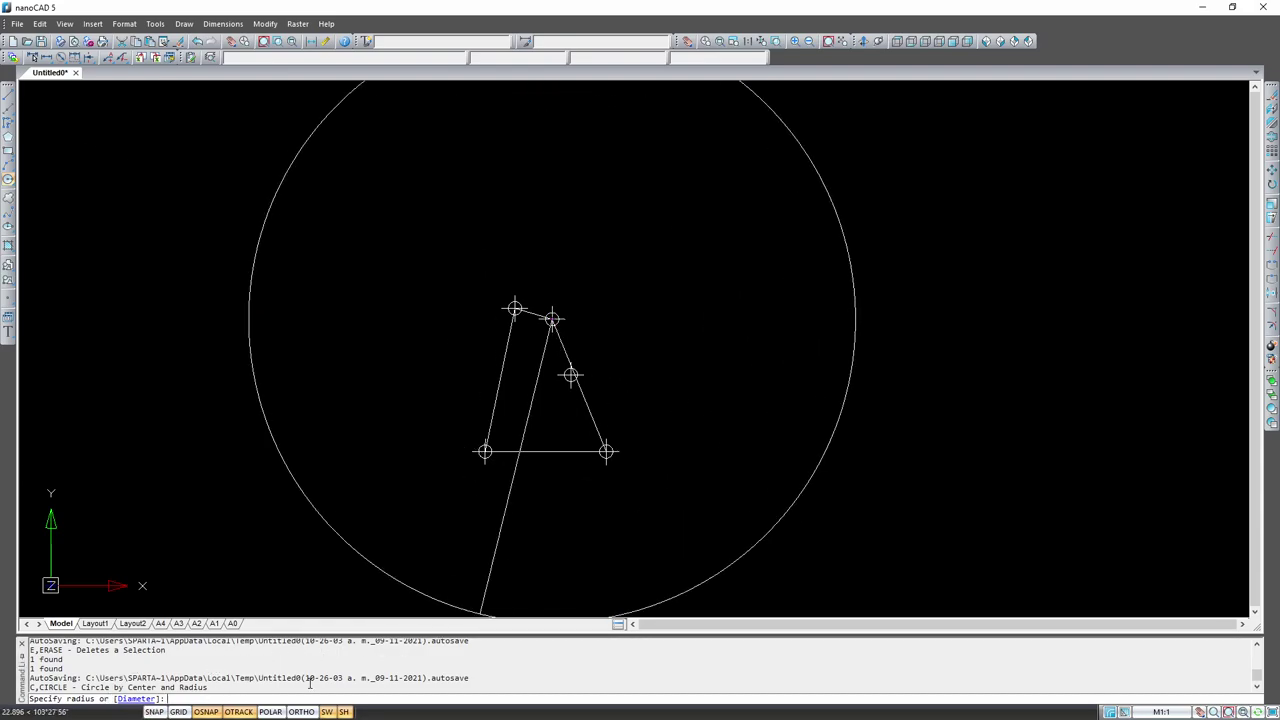
pyautogui.write('50')
pyautogui.press('Return')
pyautogui.scroll(-3, 391, 480)
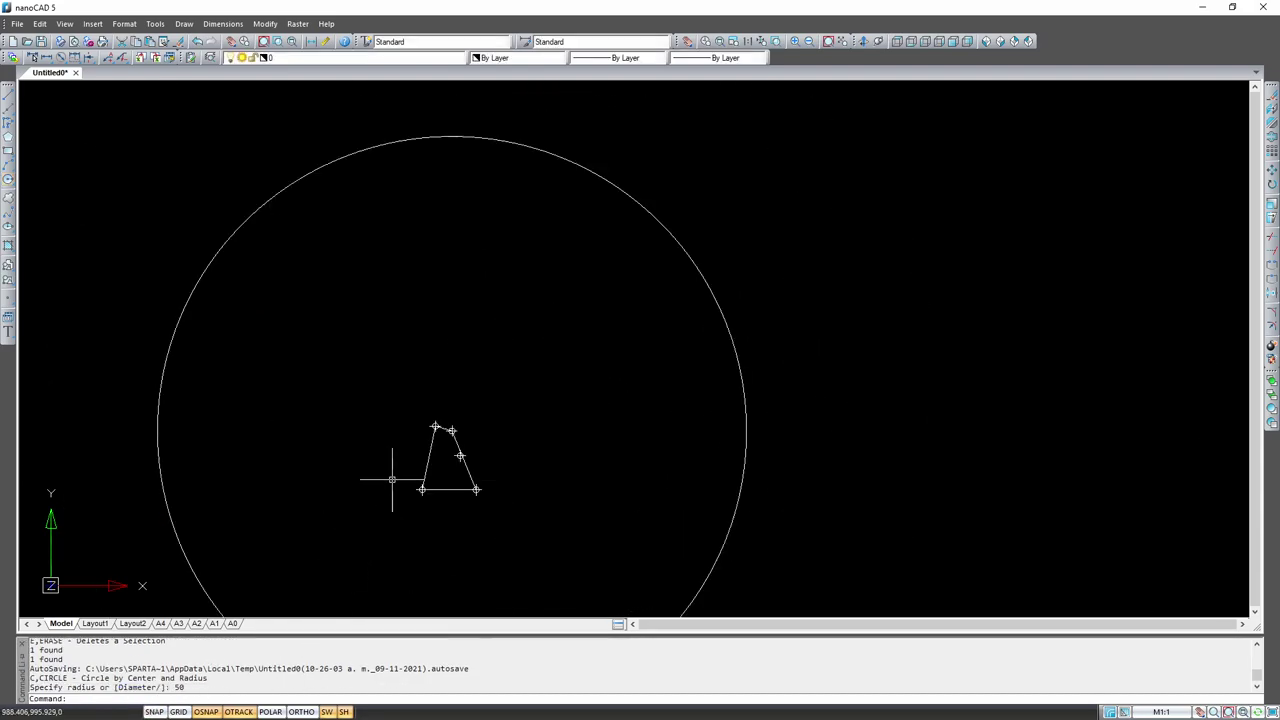
pyautogui.scroll(-1, 420, 440)
pyautogui.scroll(-2, 449, 415)
pyautogui.scroll(1, 449, 415)
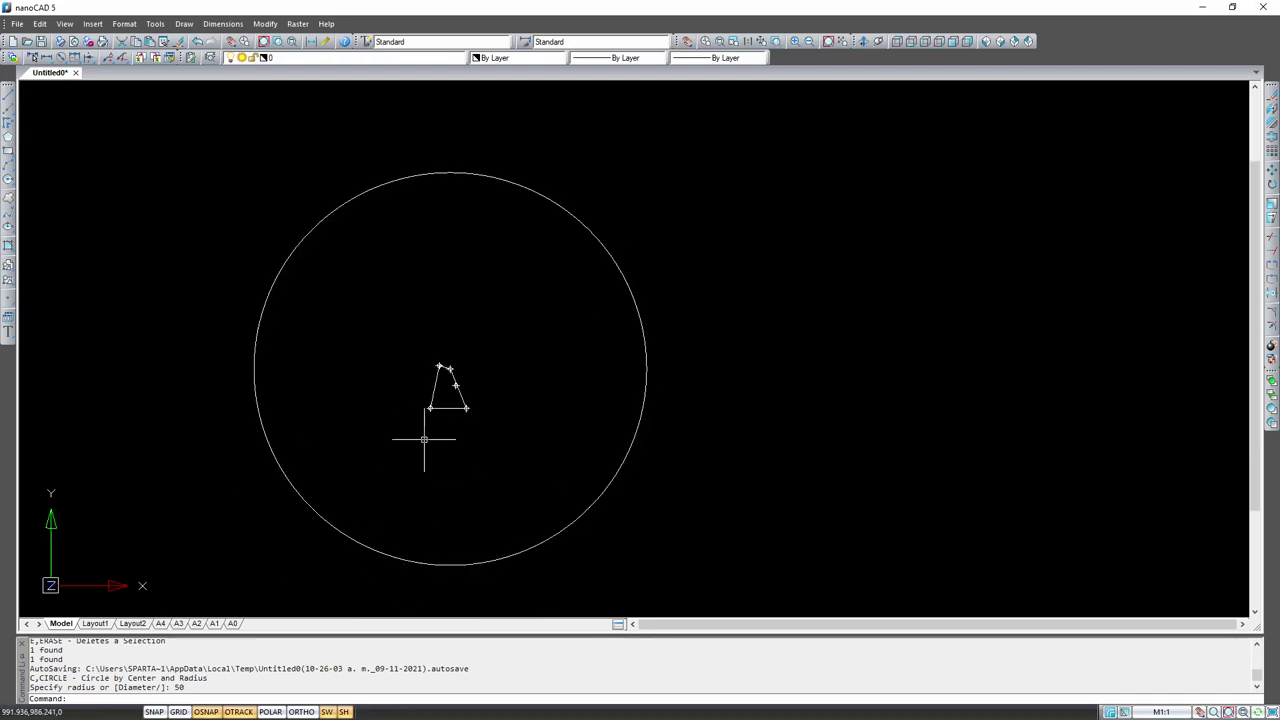
pyautogui.scroll(3, 423, 434)
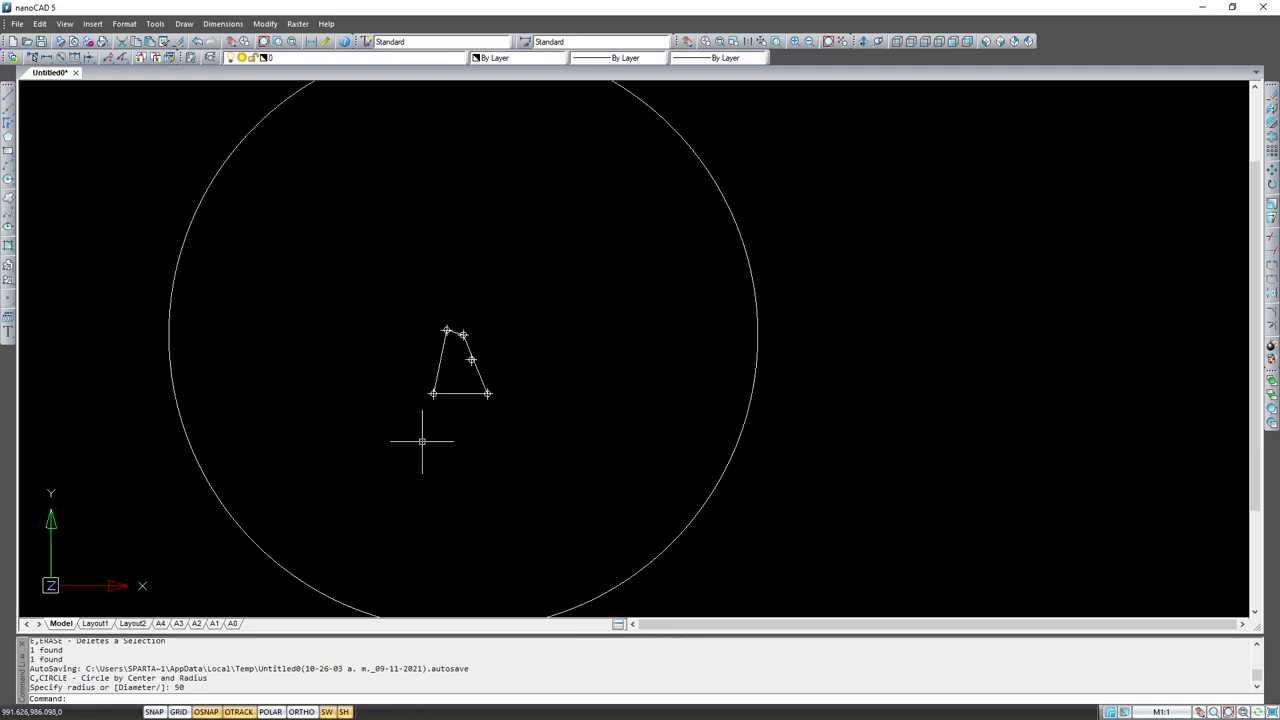
# Step: Draw a radius-20 circle centred on the lower-left corner point
pyautogui.click(8, 179)
pyautogui.click(435, 399)
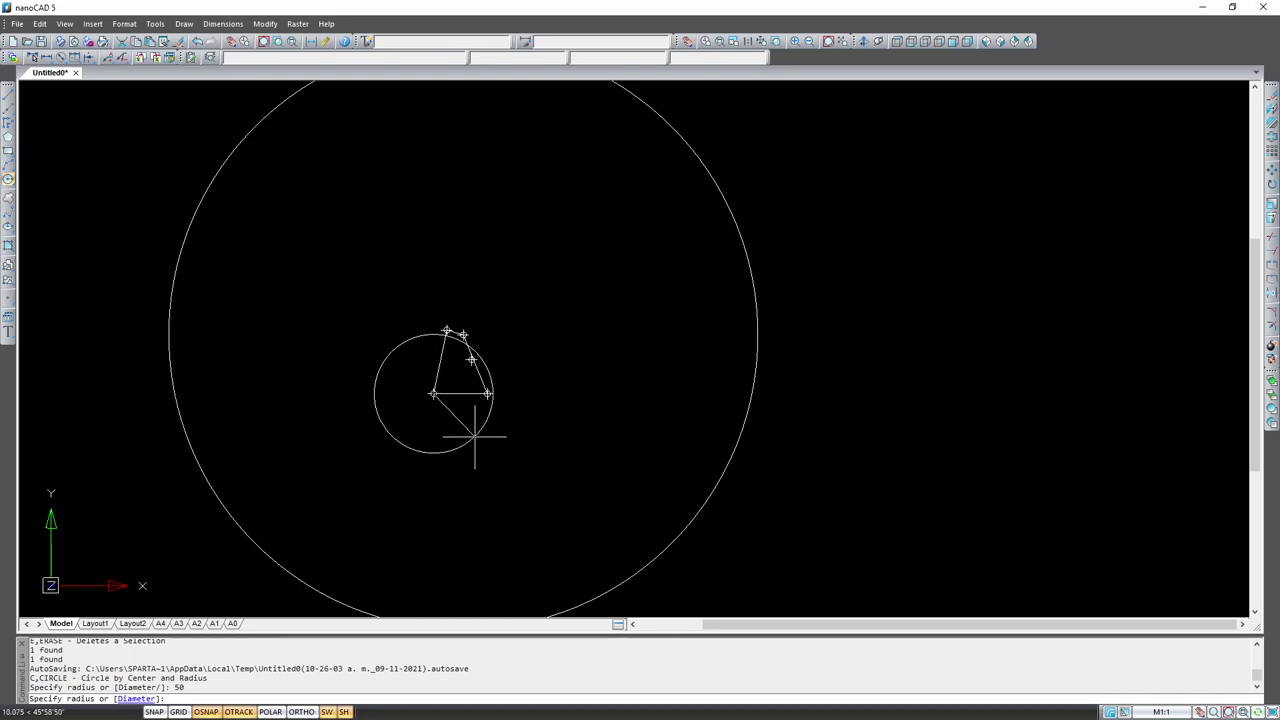
pyautogui.write('20')
pyautogui.press('Return')
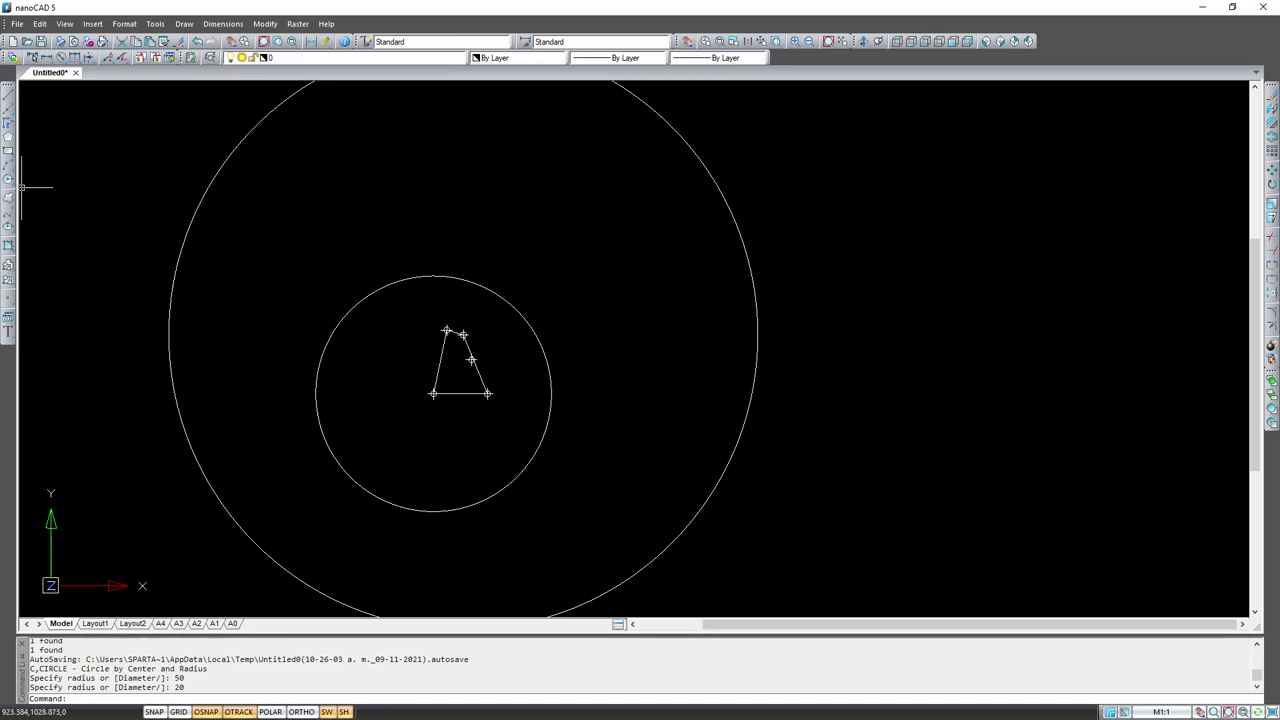
pyautogui.click(12, 186)
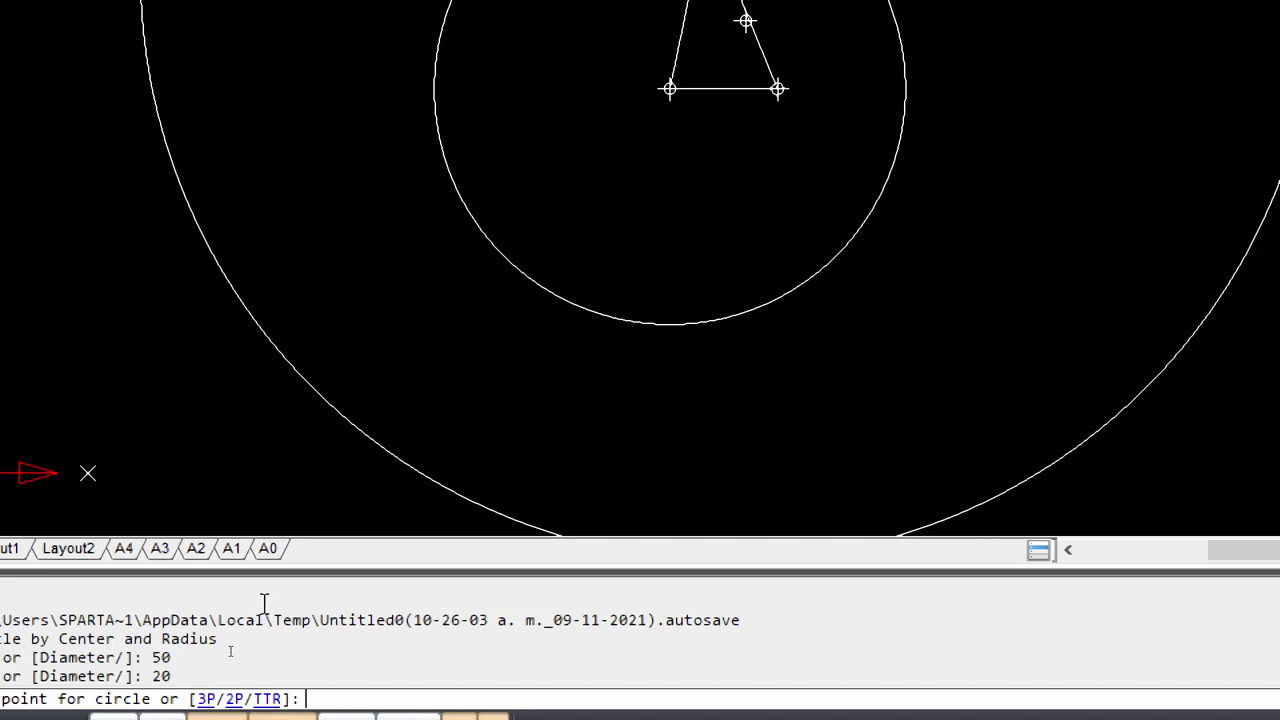
# Step: Place two new points inside the large radius-50 circle
pyautogui.scroll(-3, 474, 371)
pyautogui.scroll(-5, 269, 294)
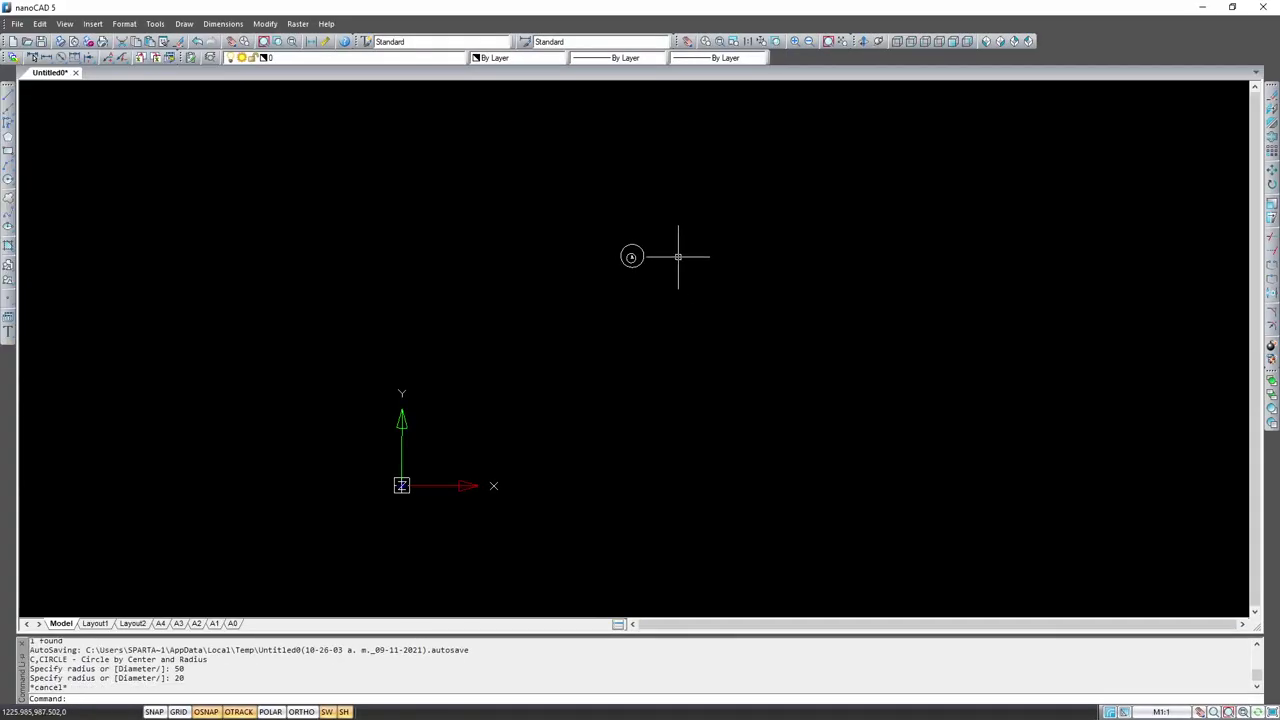
pyautogui.scroll(1, 678, 257)
pyautogui.scroll(3, 528, 243)
pyautogui.scroll(1, 729, 277)
pyautogui.scroll(2, 697, 257)
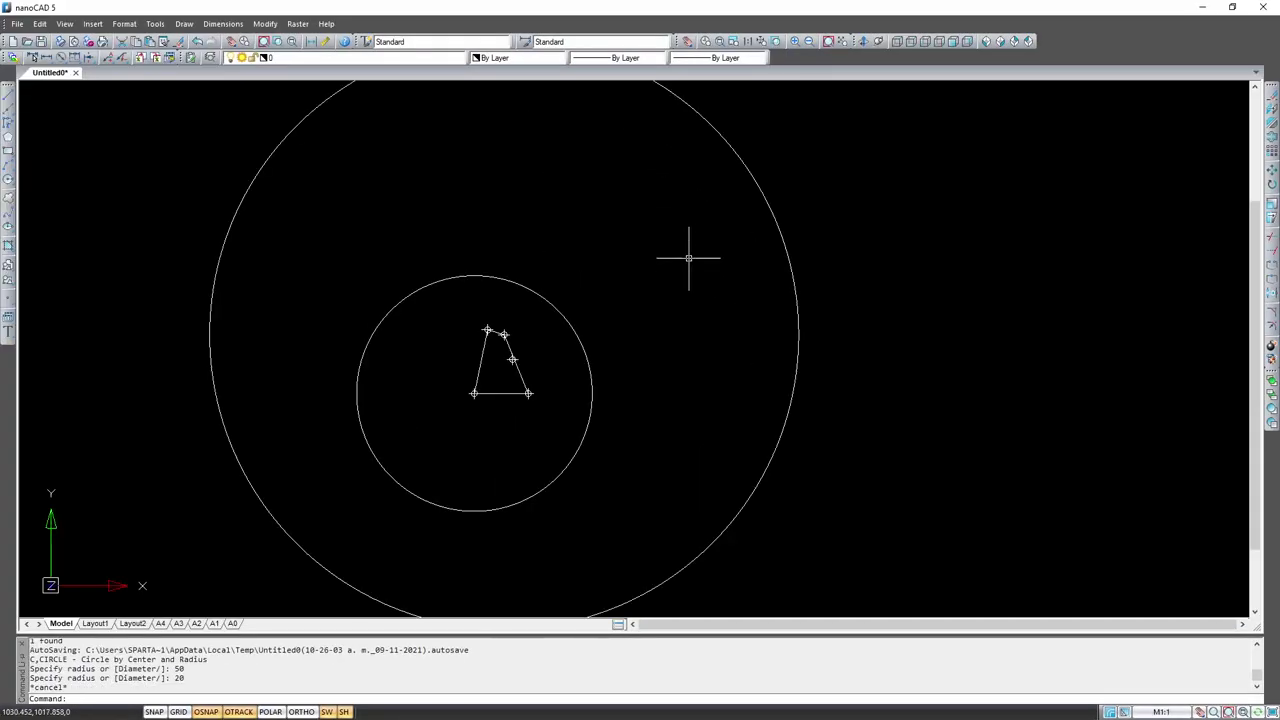
pyautogui.click(8, 298)
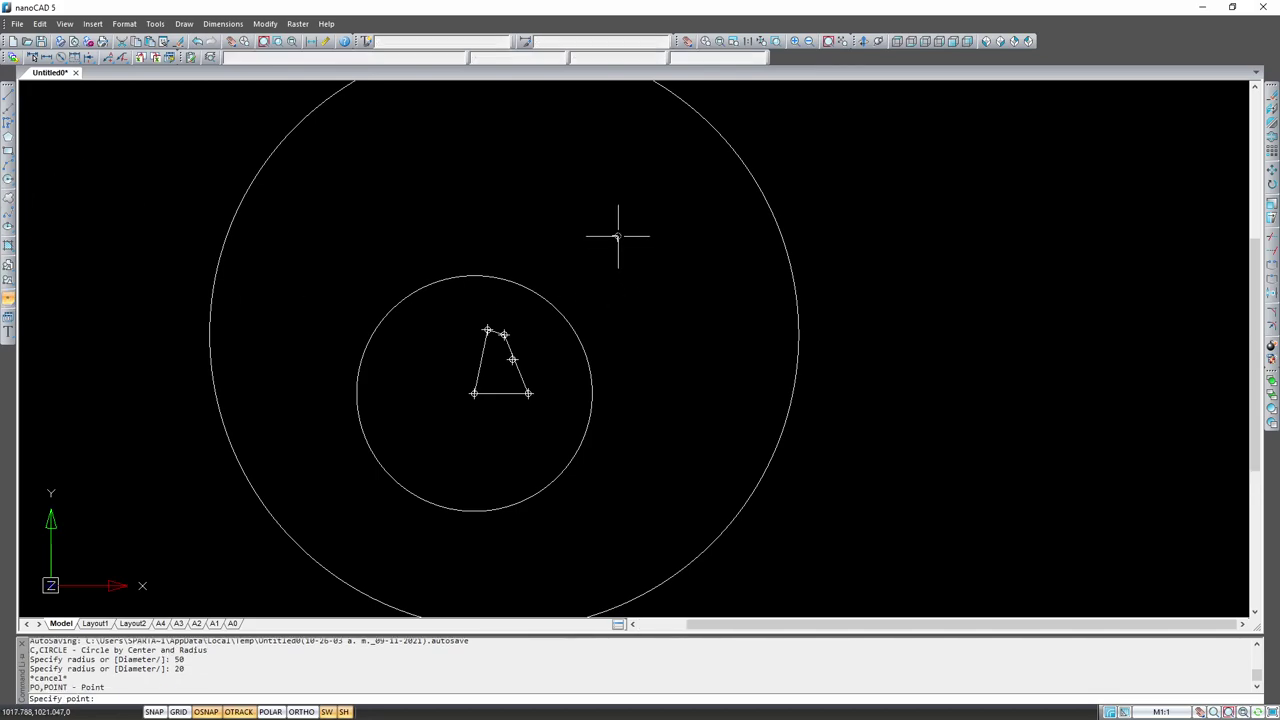
pyautogui.click(617, 237)
pyautogui.click(674, 303)
pyautogui.press('Escape')
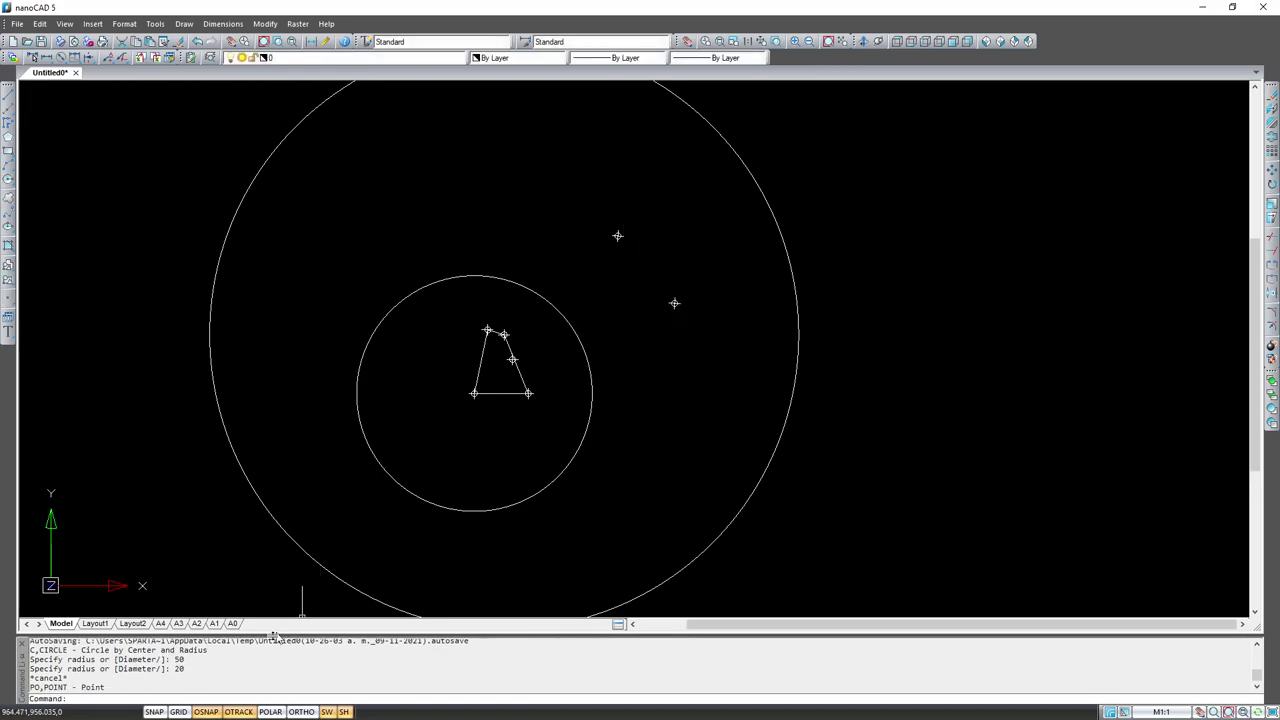
# Step: With Node snap on, draw a 2P circle whose diameter spans the two new points
pyautogui.click(8, 180)
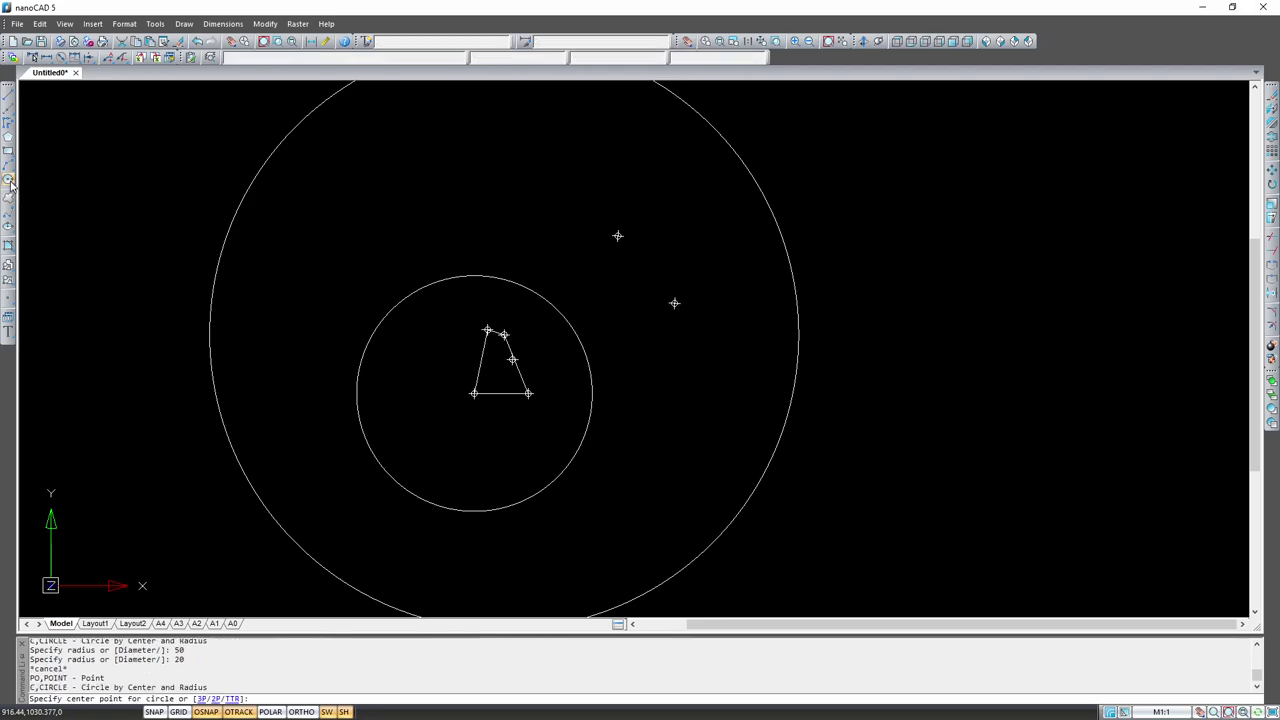
pyautogui.click(213, 699)
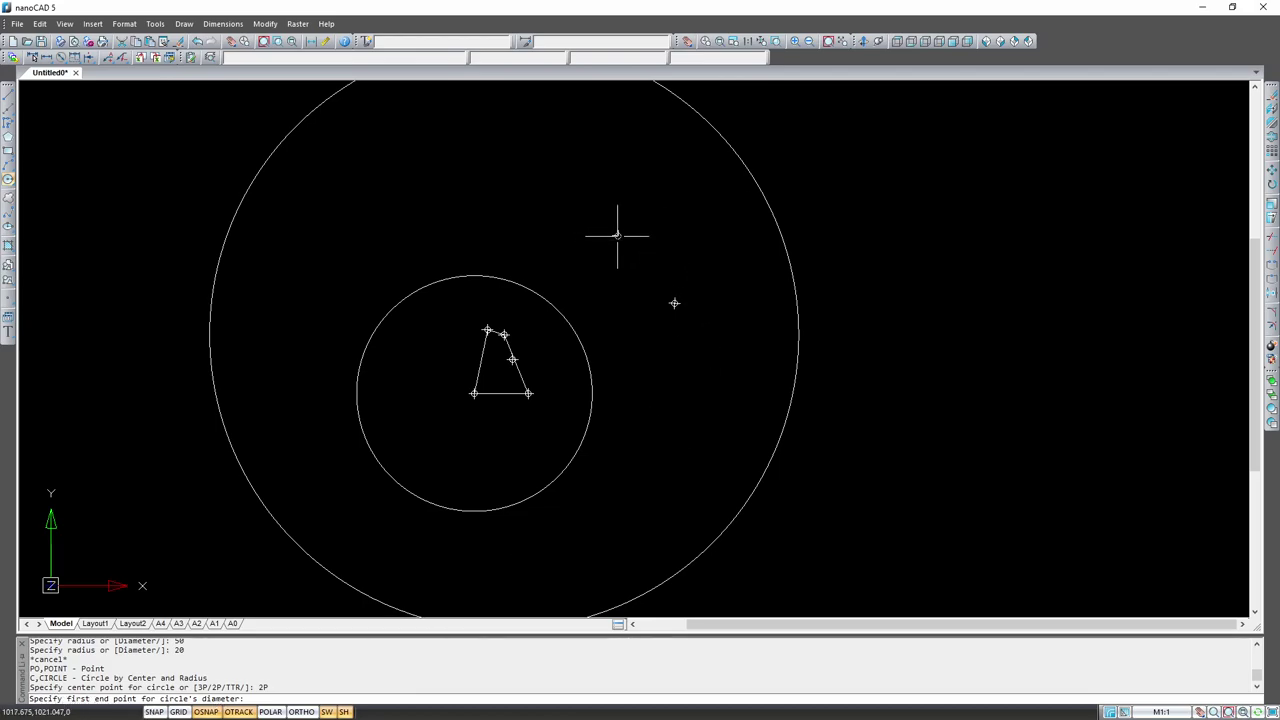
pyautogui.rightClick(205, 711)
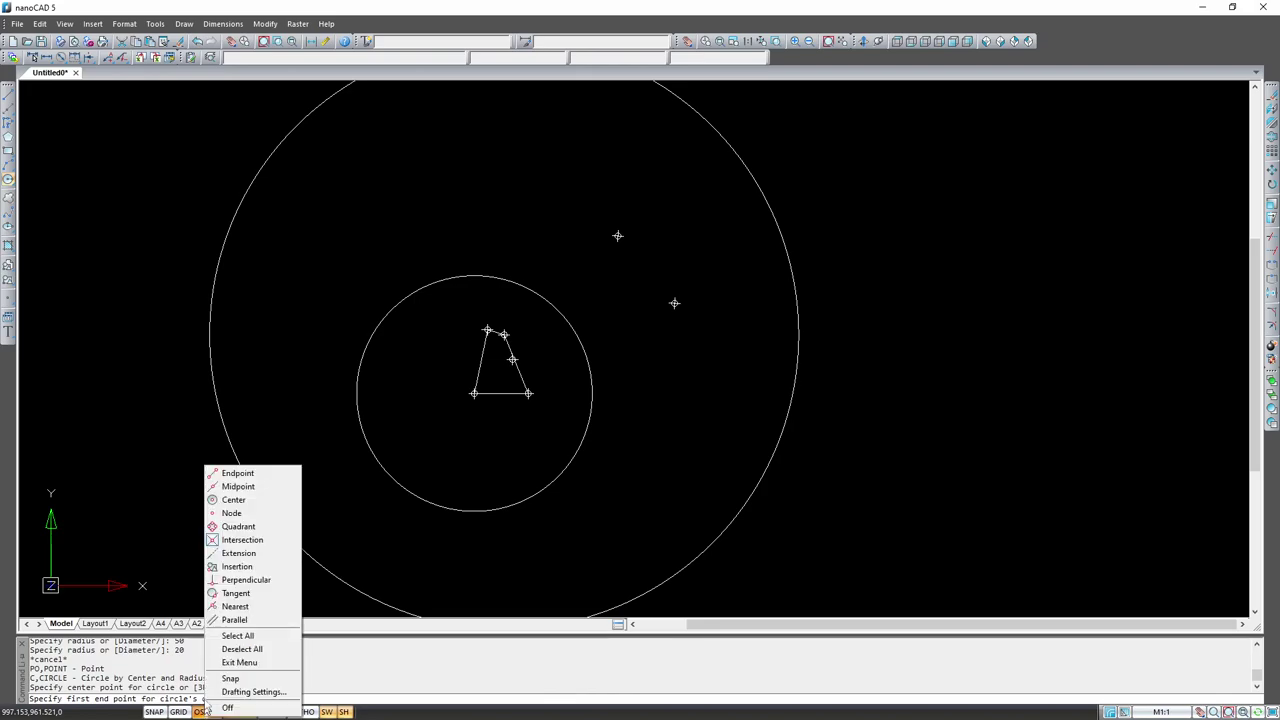
pyautogui.click(620, 236)
pyautogui.click(618, 236)
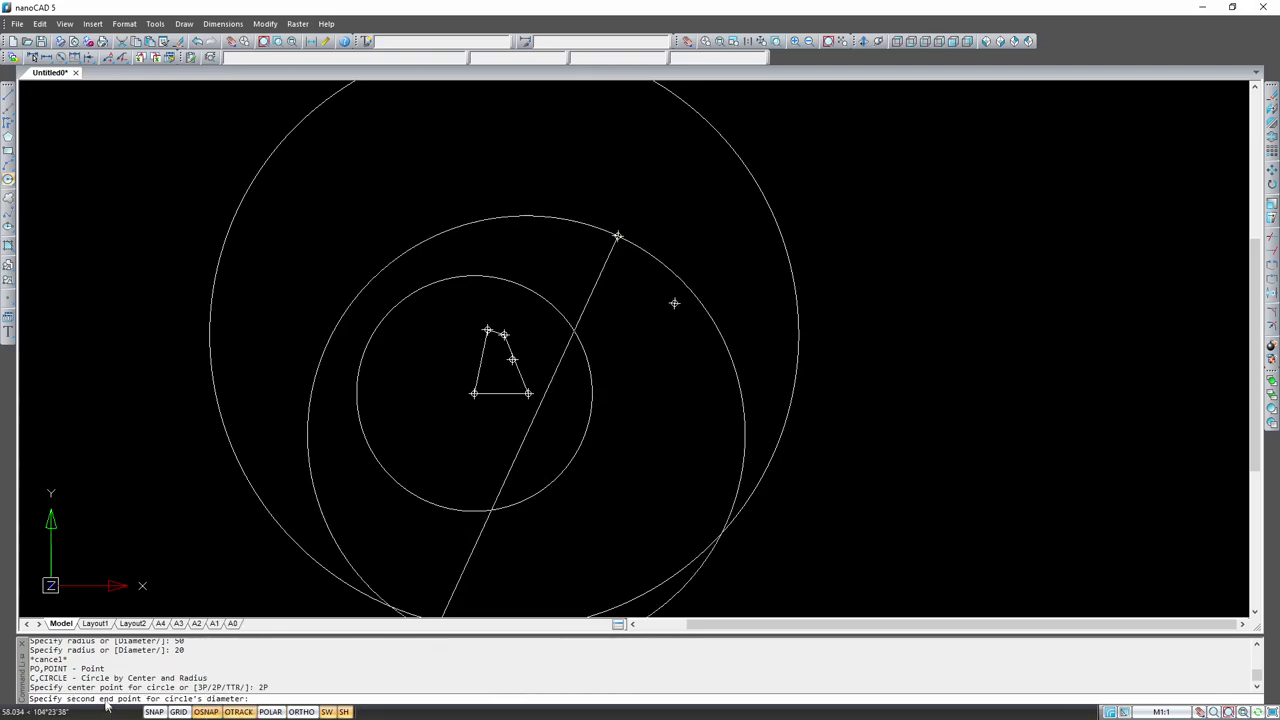
pyautogui.click(674, 303)
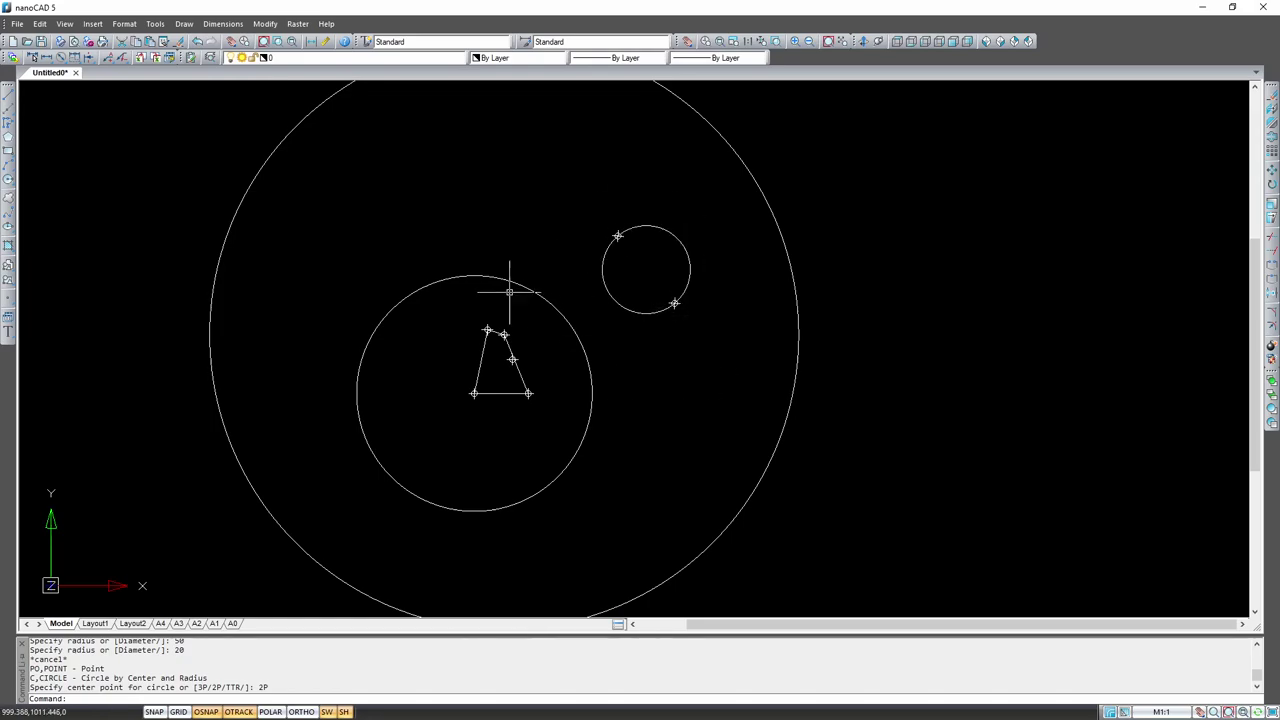
pyautogui.click(9, 178)
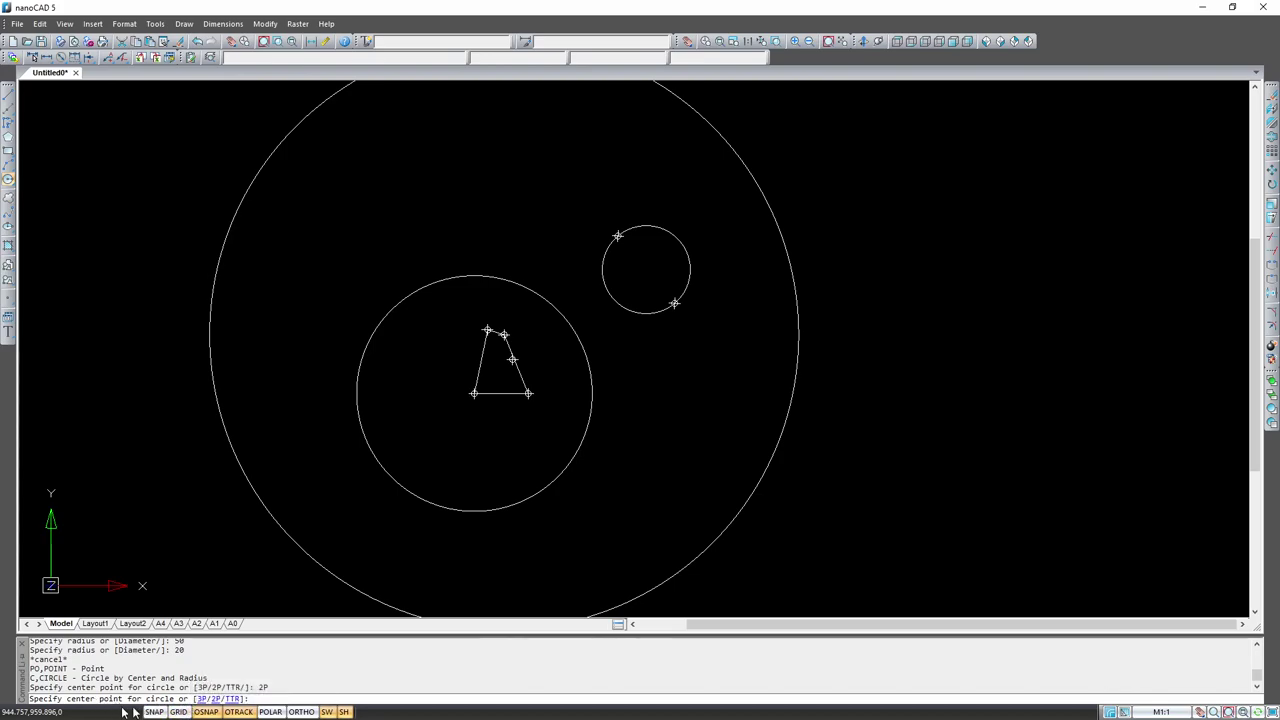
# Step: Turn snap mode on and zoom out and back in around the circles
pyautogui.click(155, 711)
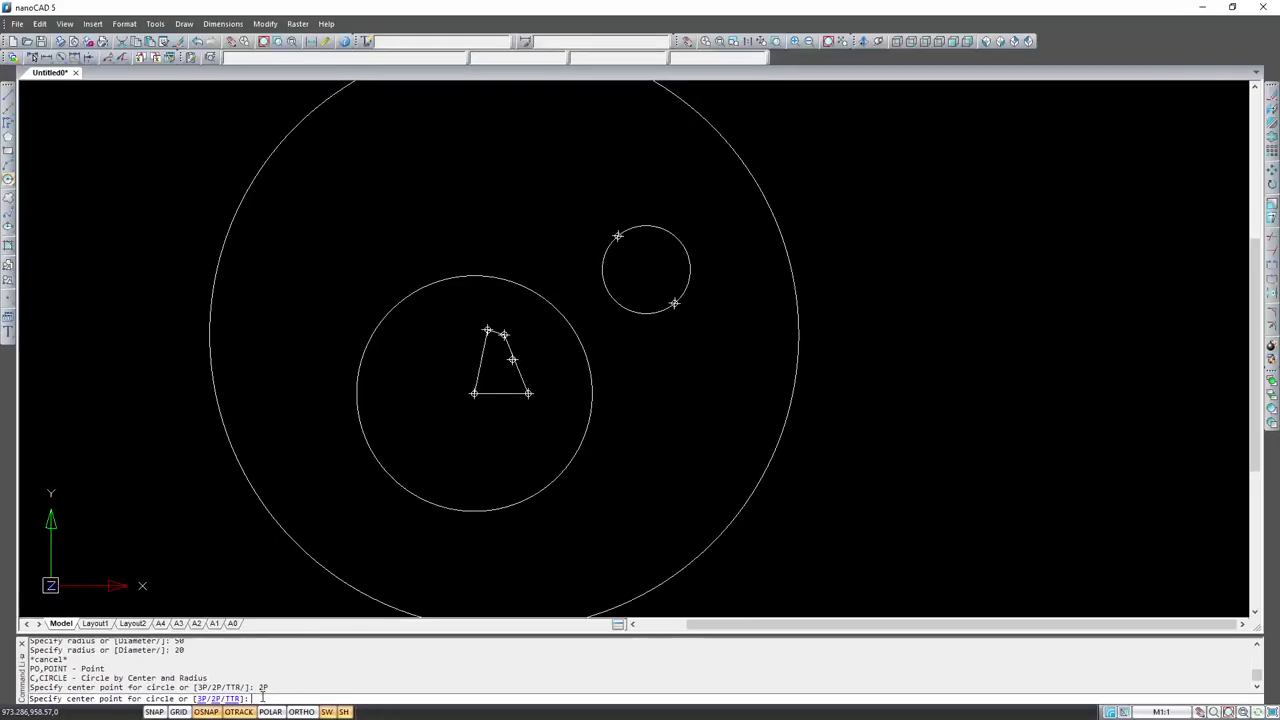
pyautogui.scroll(-2, 364, 510)
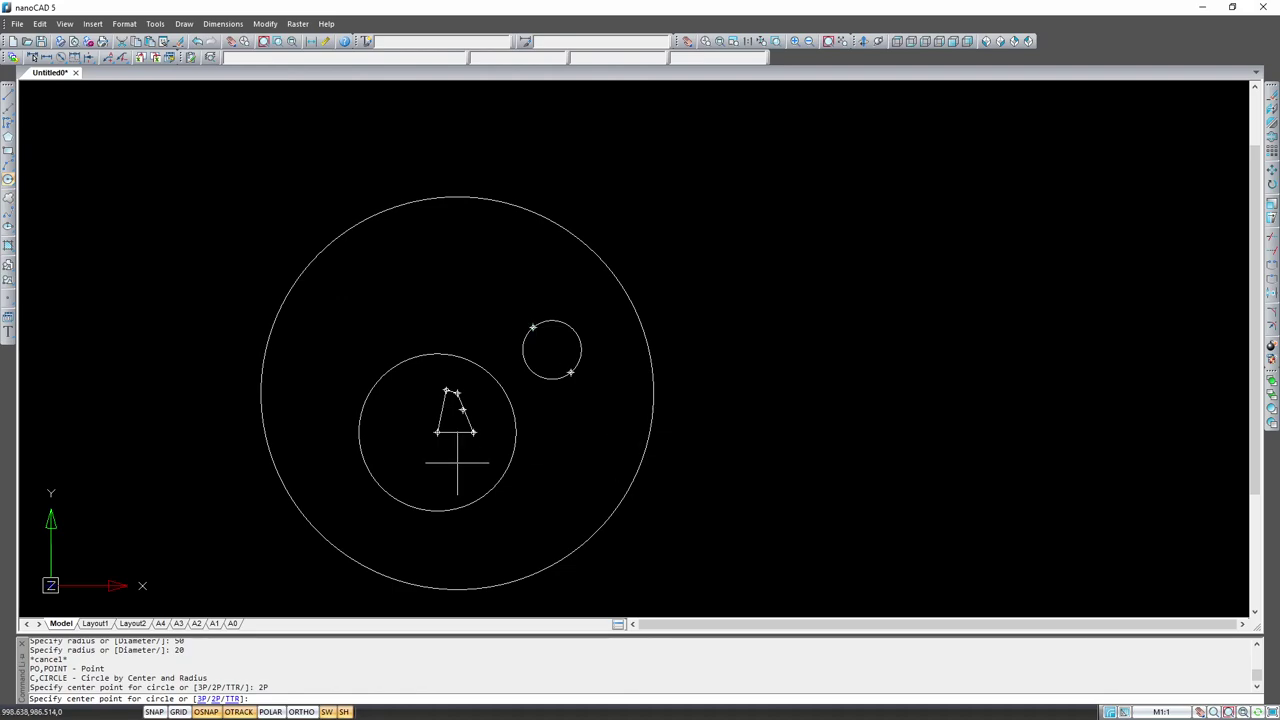
pyautogui.scroll(-2, 441, 386)
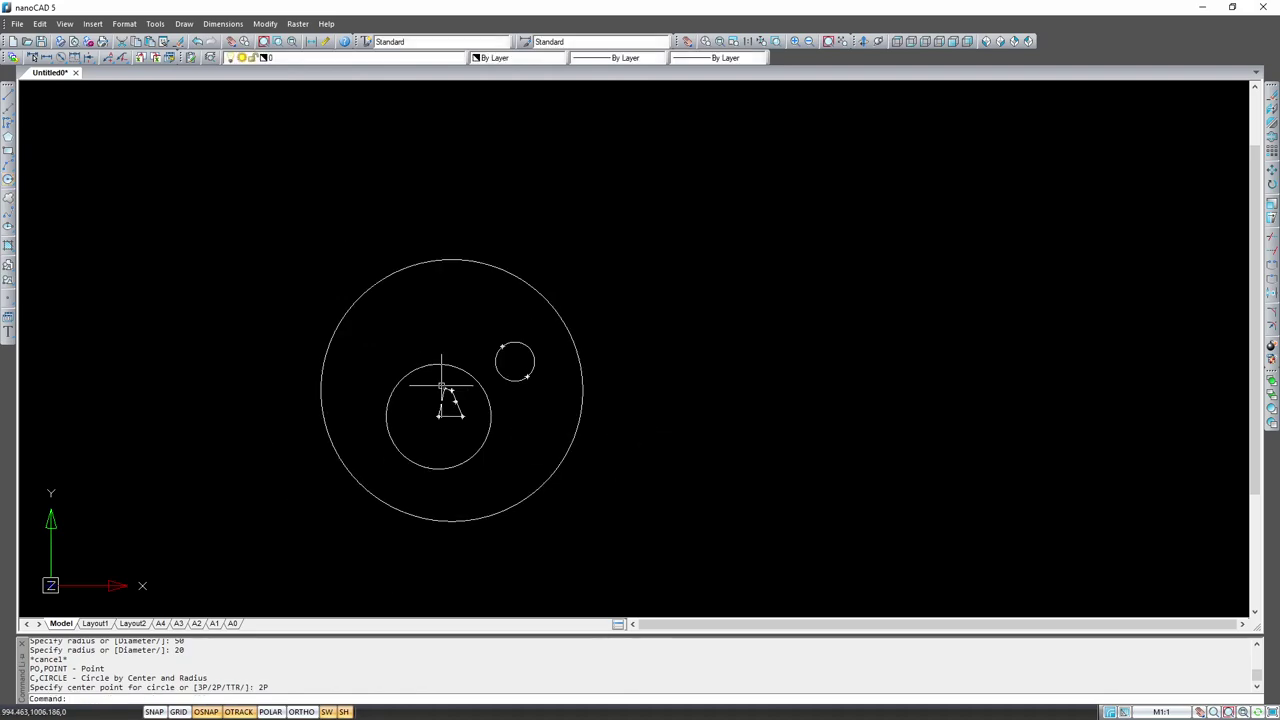
pyautogui.scroll(2, 511, 371)
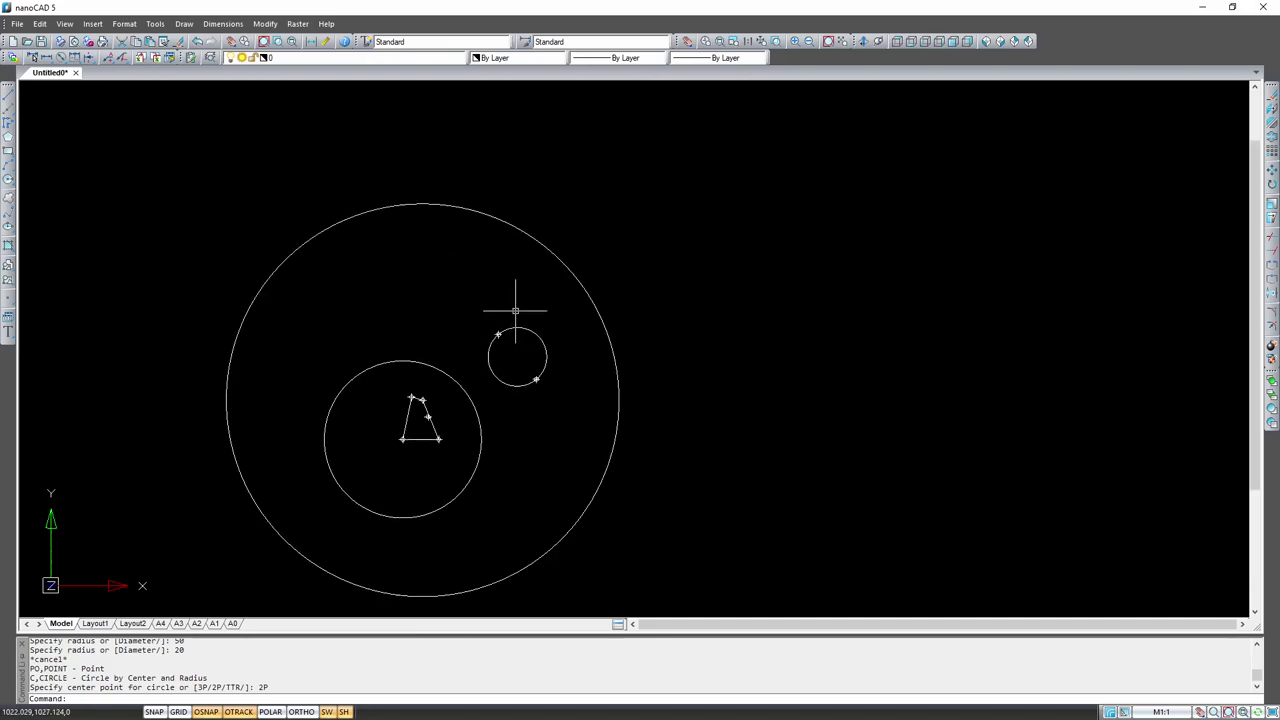
pyautogui.scroll(3, 514, 300)
# Step: Delete the small 2P circle and place a third point beside the existing ones
pyautogui.click(565, 370)
pyautogui.press('Delete')
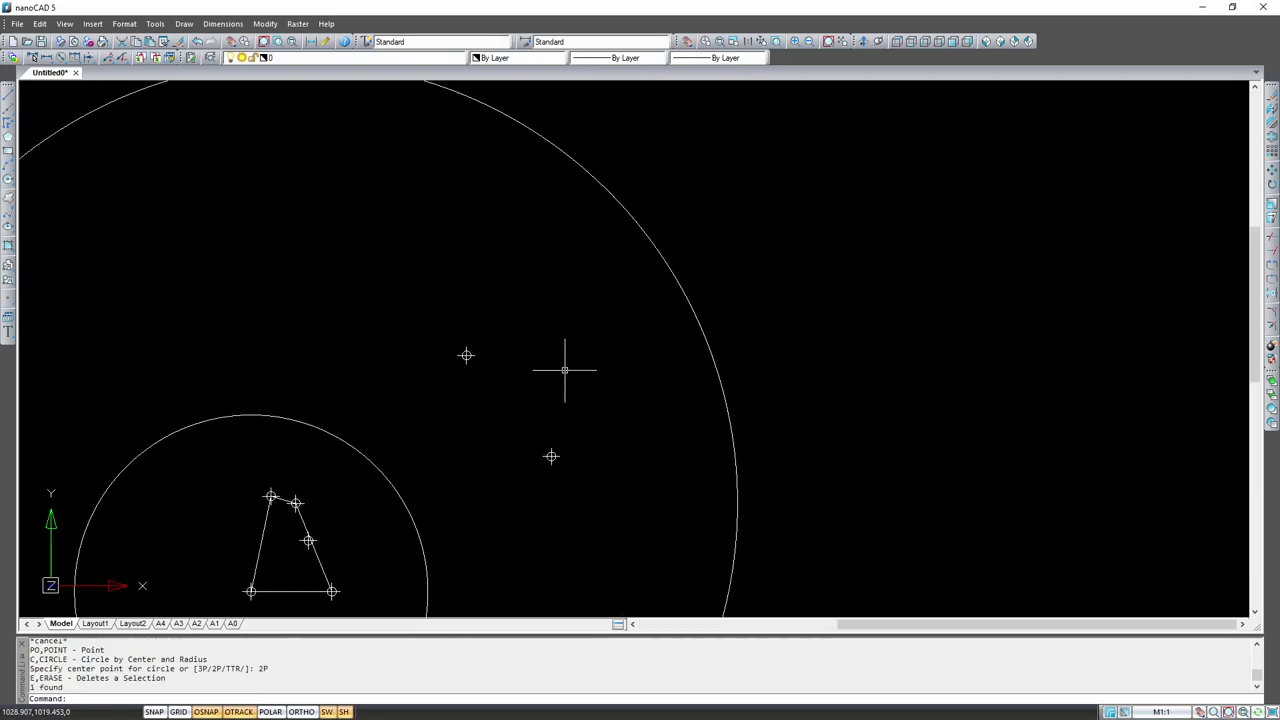
pyautogui.click(8, 297)
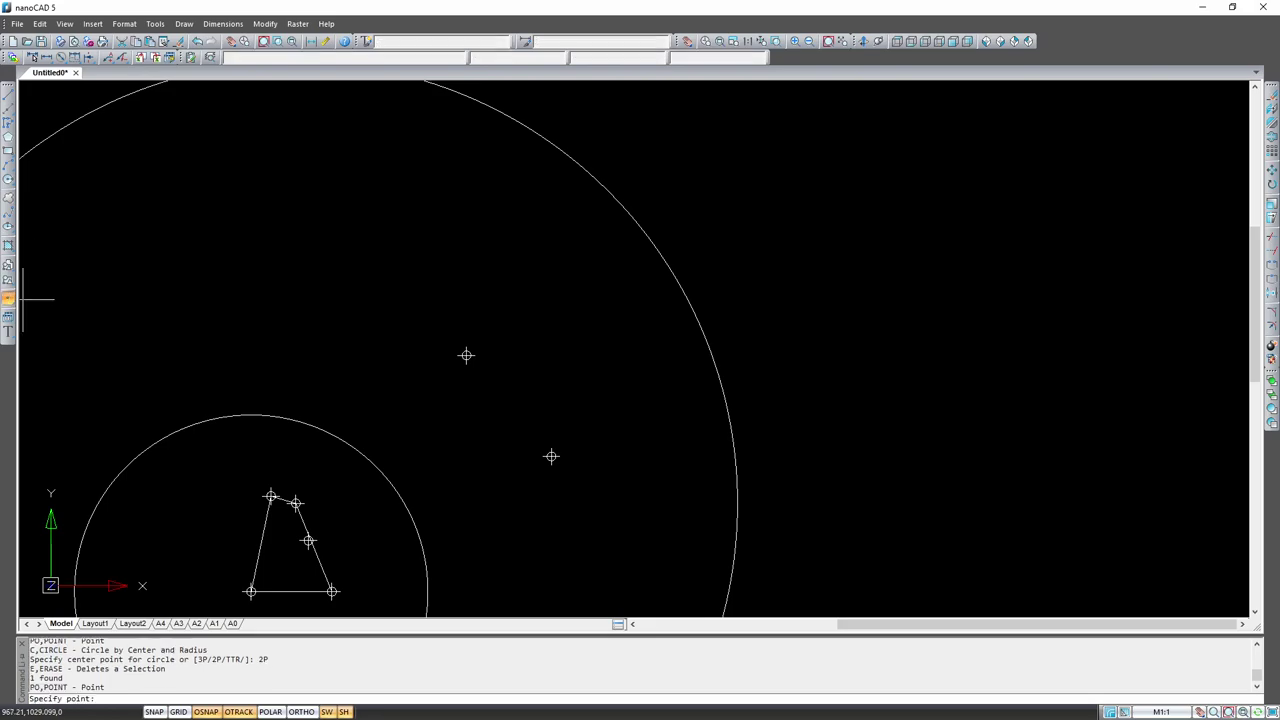
pyautogui.click(571, 353)
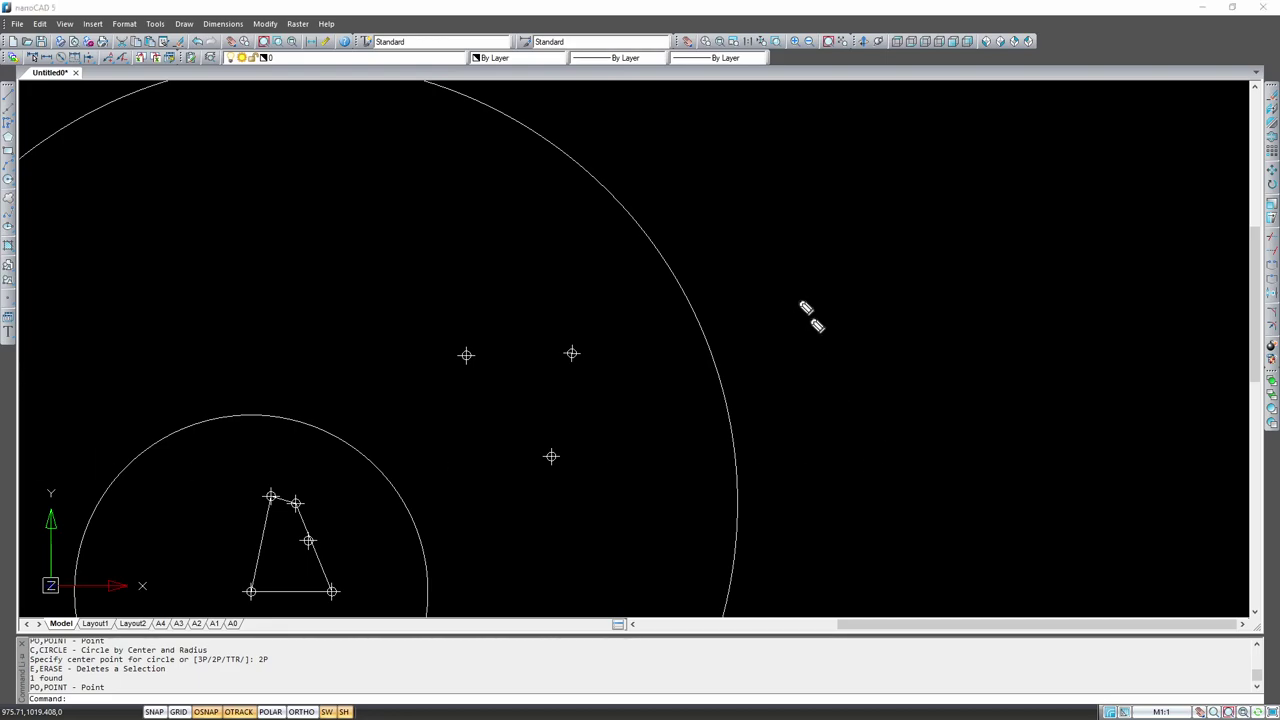
pyautogui.moveTo(694, 211); pyautogui.dragTo(887, 210)
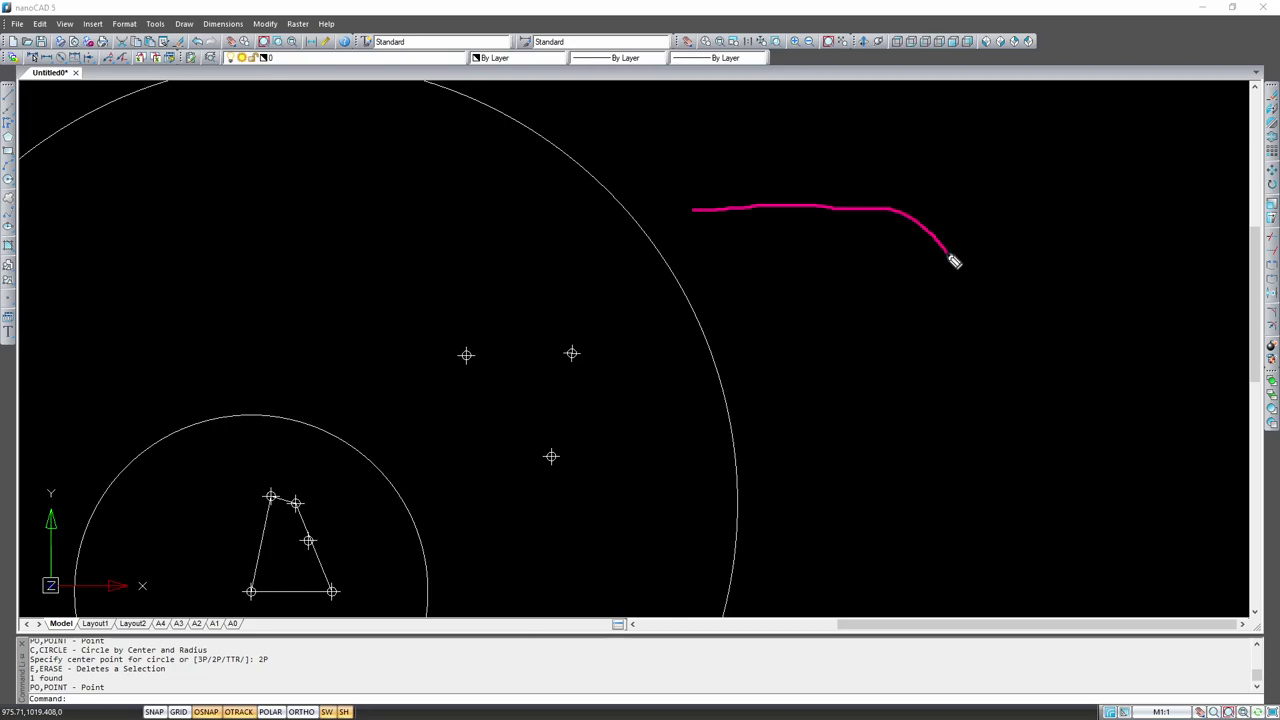
pyautogui.moveTo(966, 304); pyautogui.dragTo(967, 569)
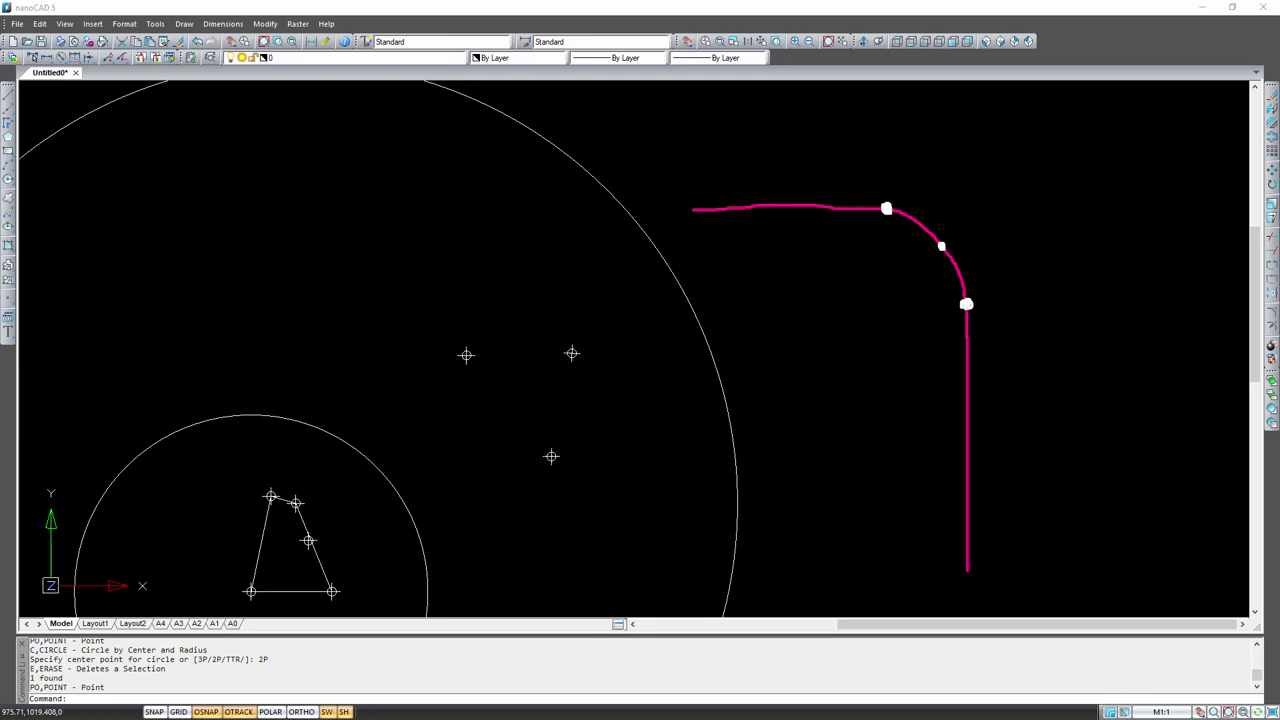
pyautogui.press('Escape')
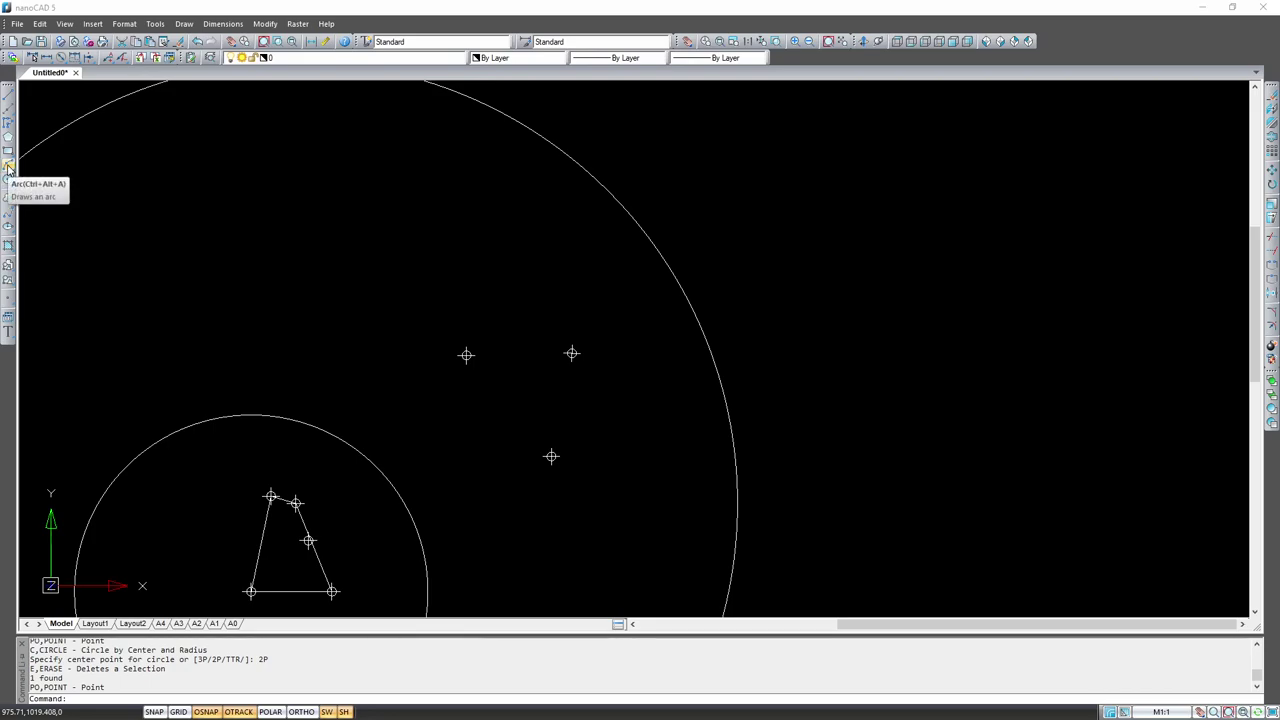
# Step: Draw a three-point arc through the left, upper-right and lower standalone points
pyautogui.click(8, 168)
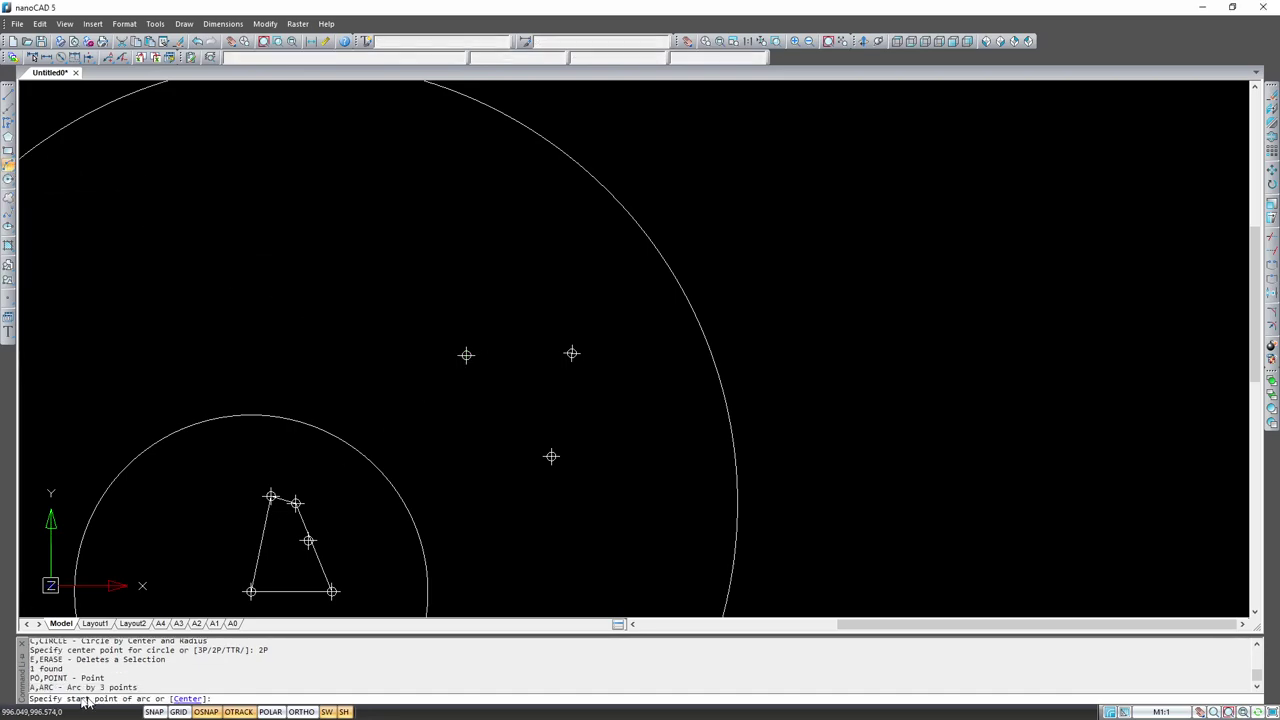
pyautogui.click(463, 354)
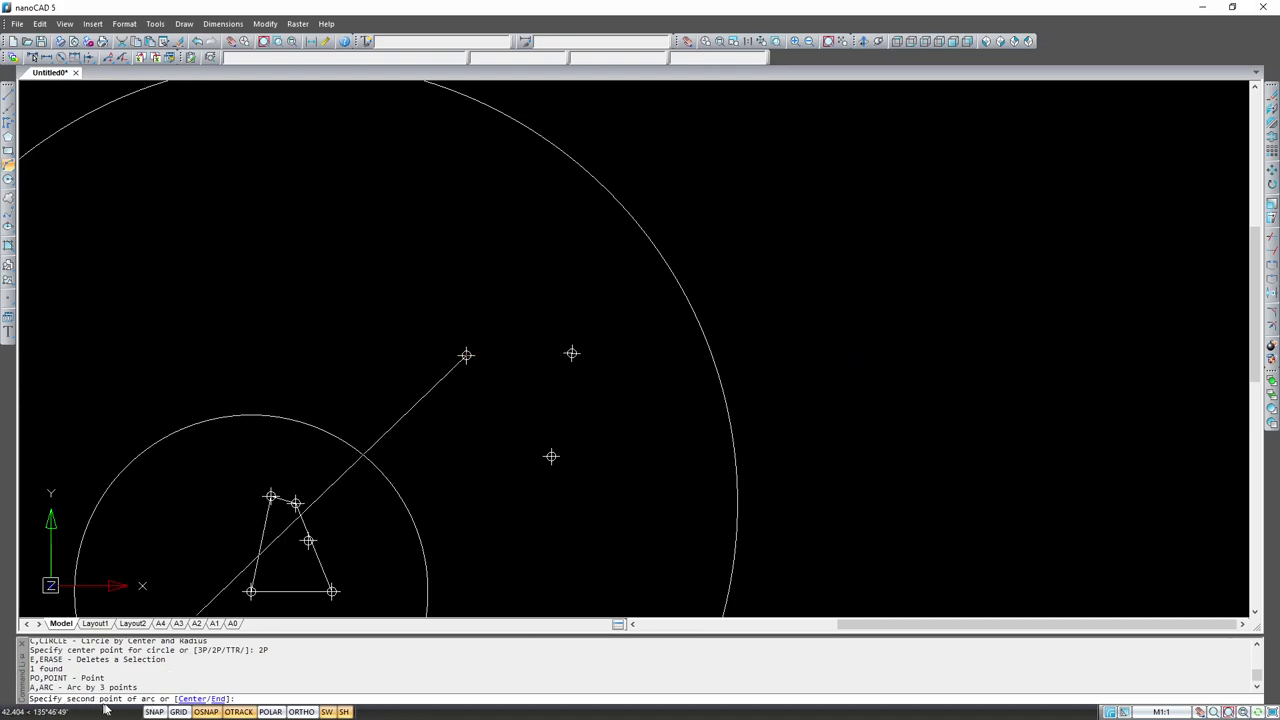
pyautogui.click(571, 353)
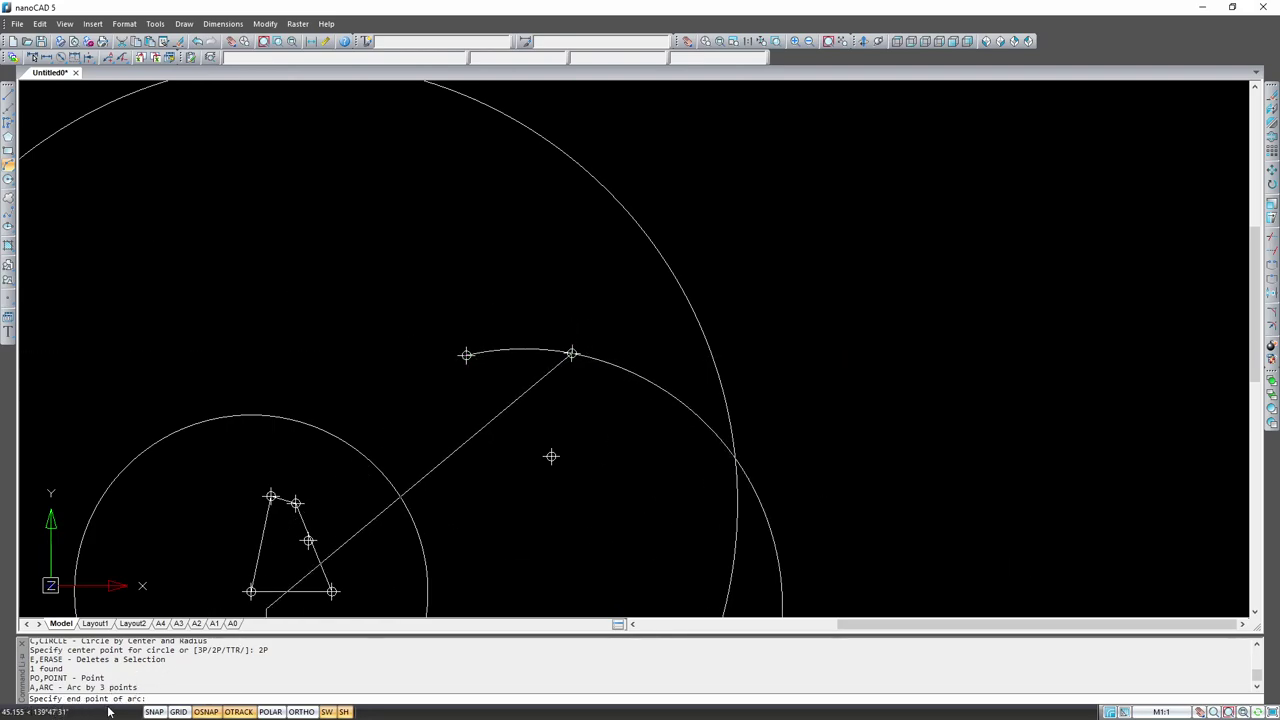
pyautogui.click(551, 456)
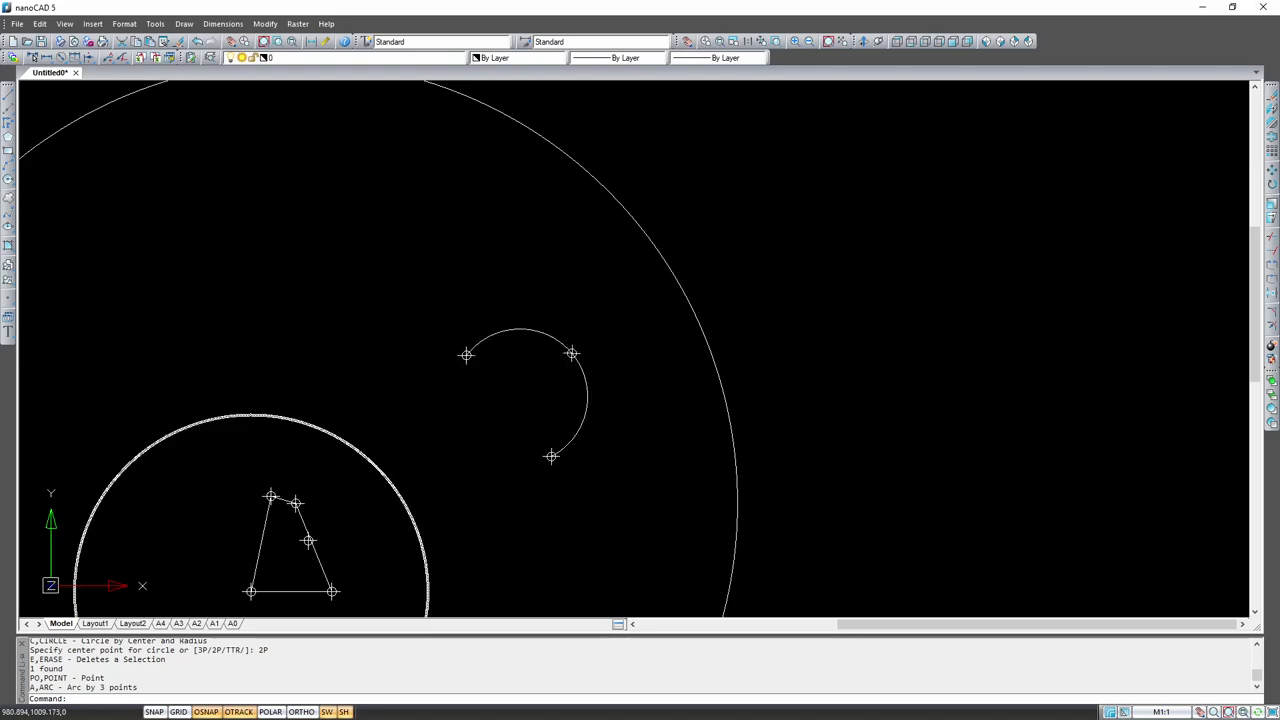
pyautogui.scroll(-2, 488, 304)
pyautogui.scroll(-2, 488, 304)
# Step: Draw a rectangle with corners at the arc's left end and its lower end
pyautogui.scroll(2, 365, 300)
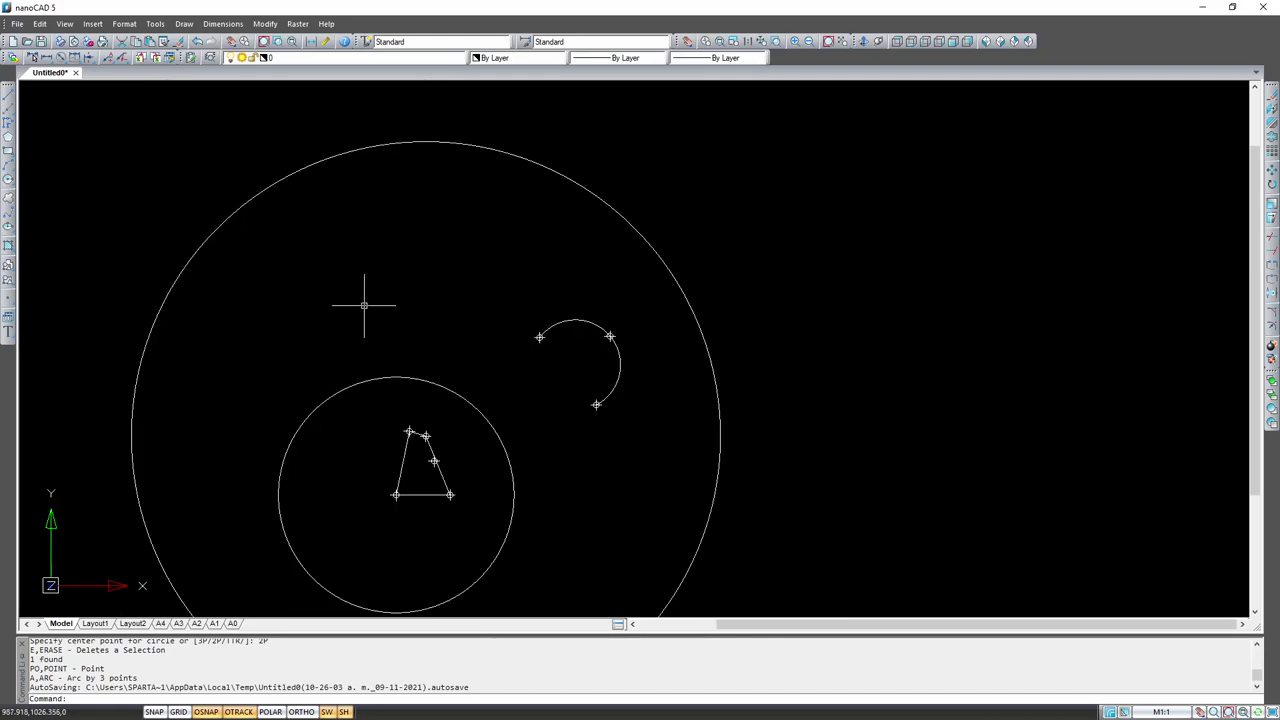
pyautogui.click(8, 150)
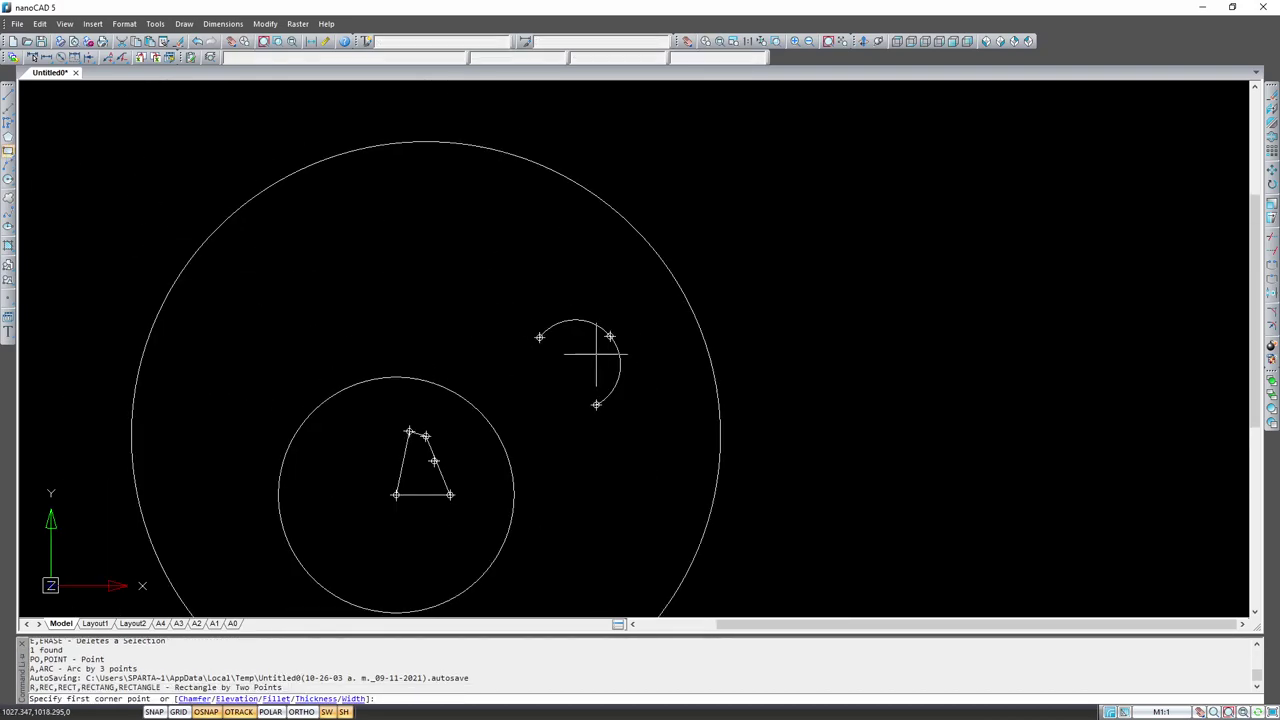
pyautogui.click(539, 336)
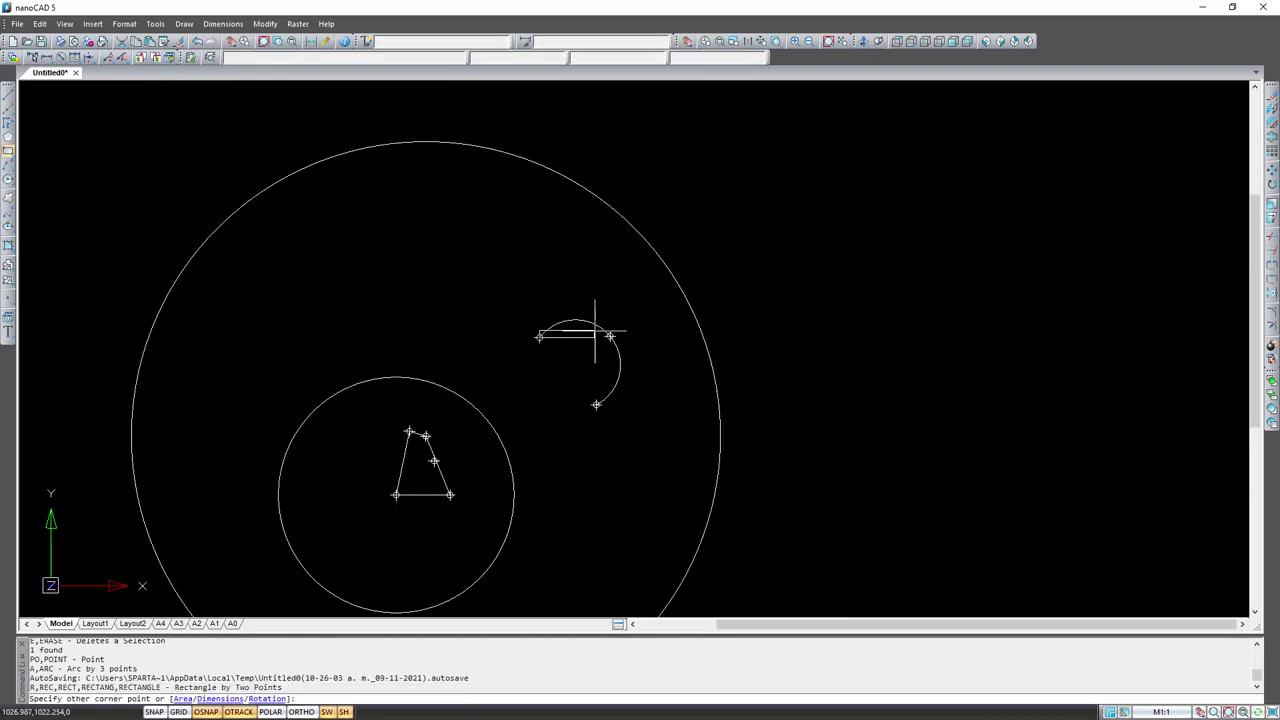
pyautogui.click(596, 404)
pyautogui.scroll(2, 570, 370)
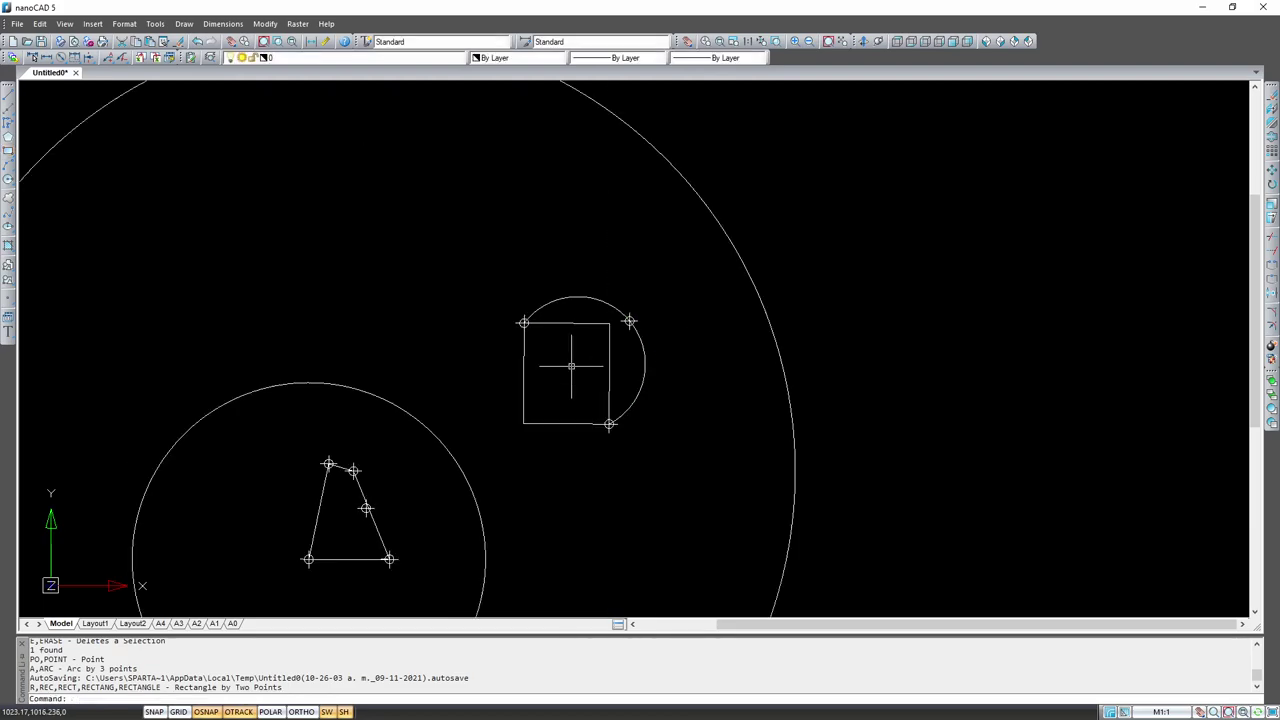
pyautogui.scroll(3, 572, 358)
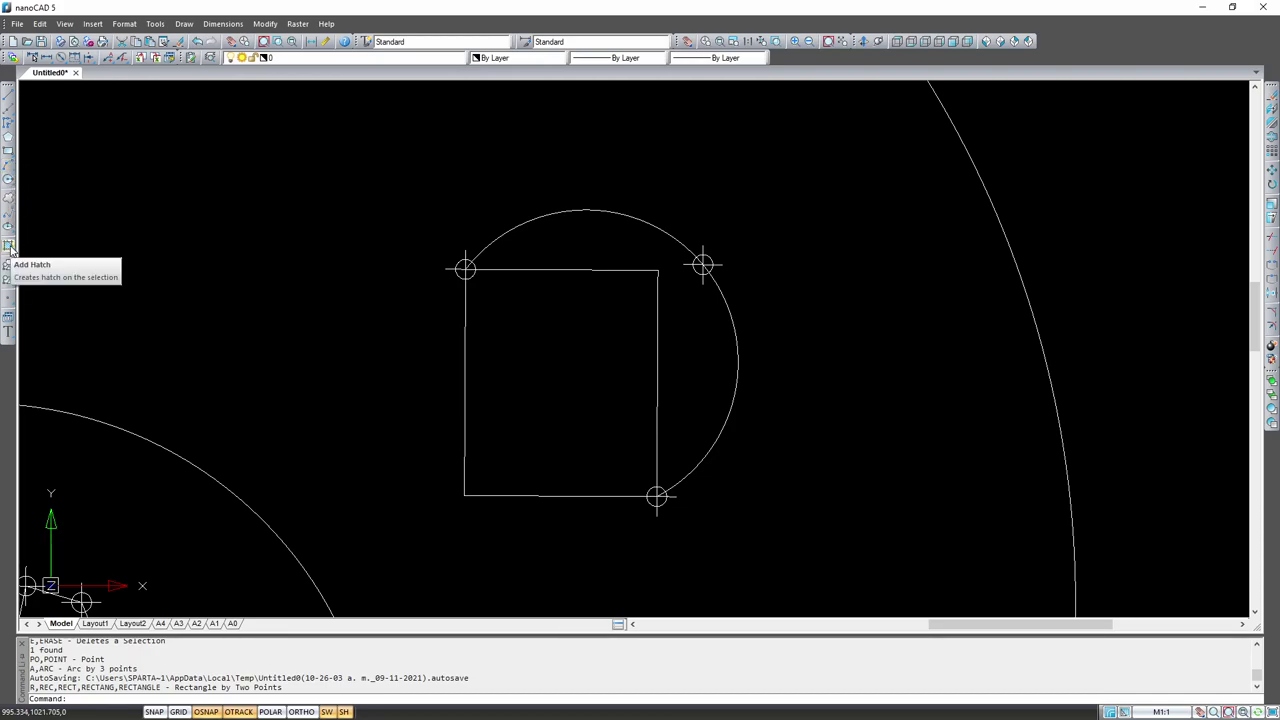
# Step: Set the hatch to green colour with the Predefined SOLID pattern
pyautogui.click(9, 247)
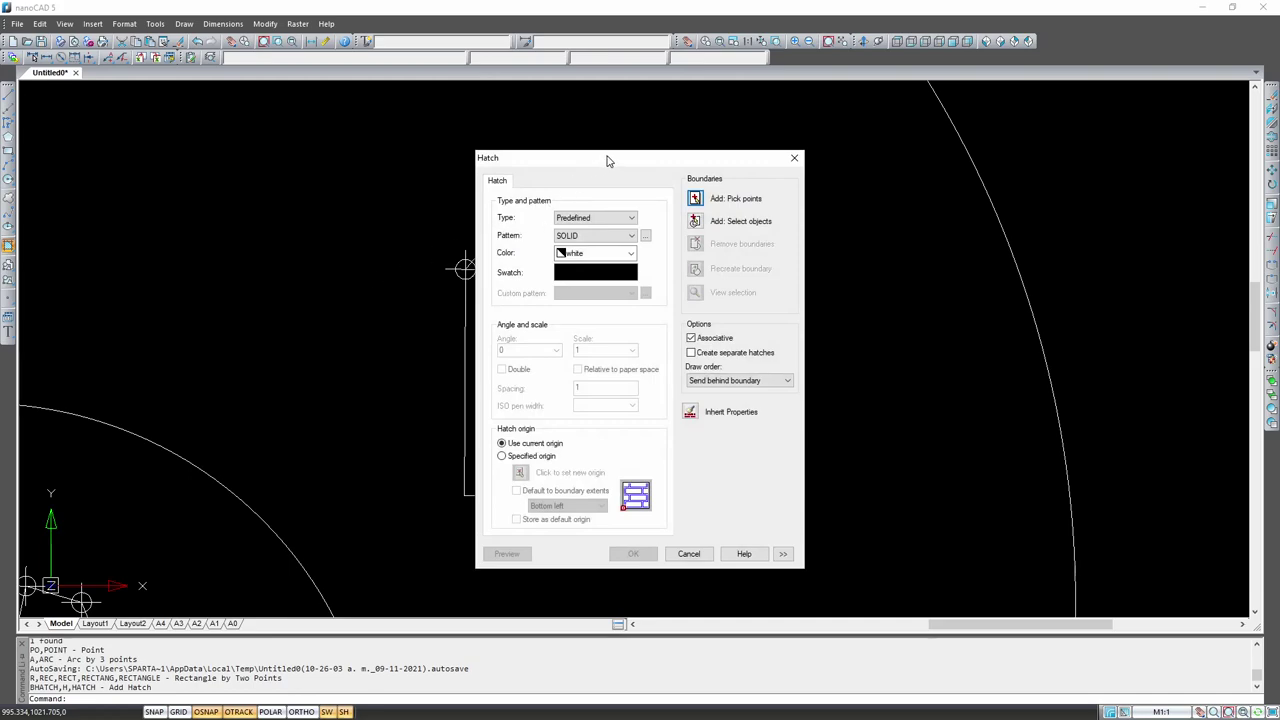
pyautogui.moveTo(607, 160); pyautogui.dragTo(211, 122)
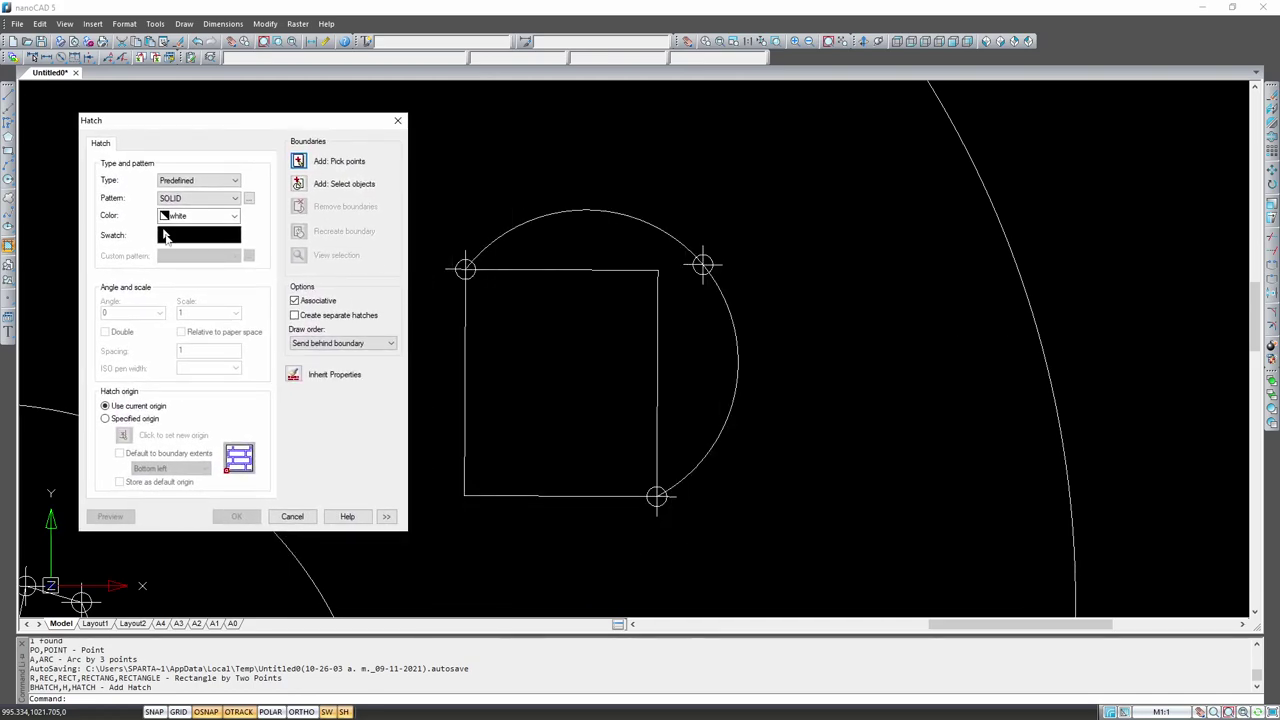
pyautogui.click(222, 217)
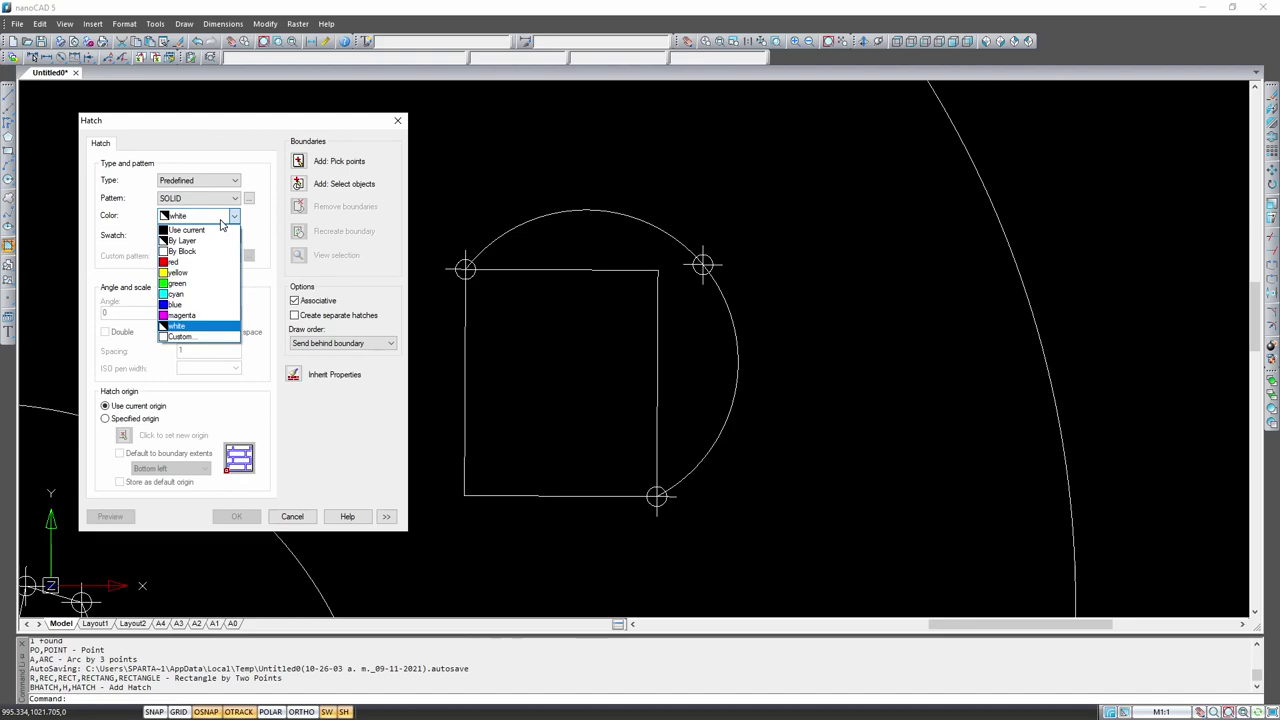
pyautogui.click(194, 287)
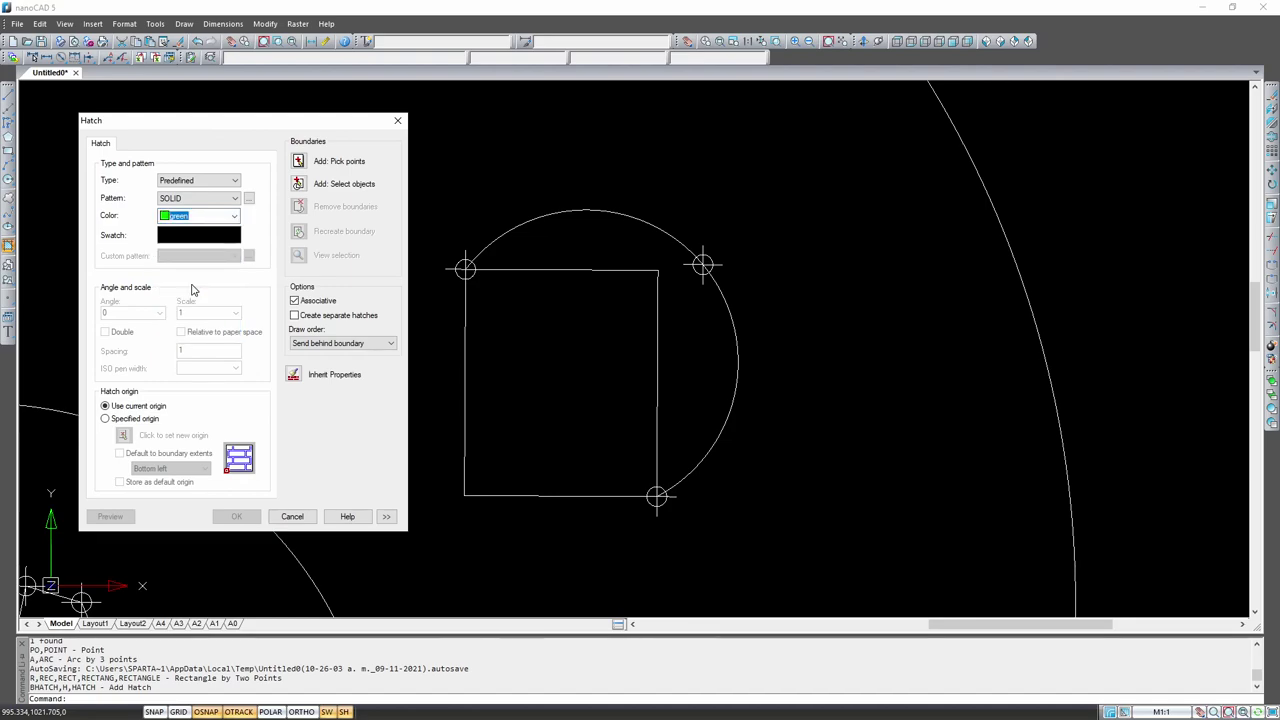
pyautogui.click(238, 201)
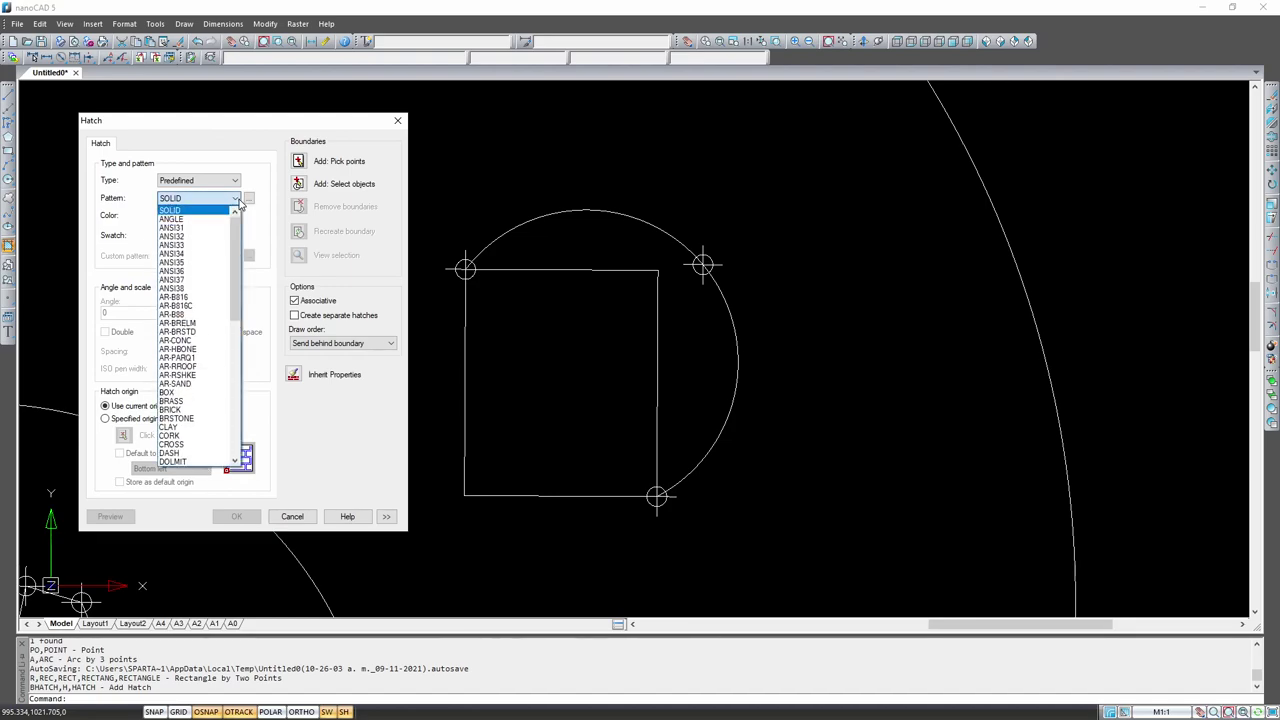
pyautogui.click(240, 203)
pyautogui.click(236, 181)
pyautogui.click(237, 182)
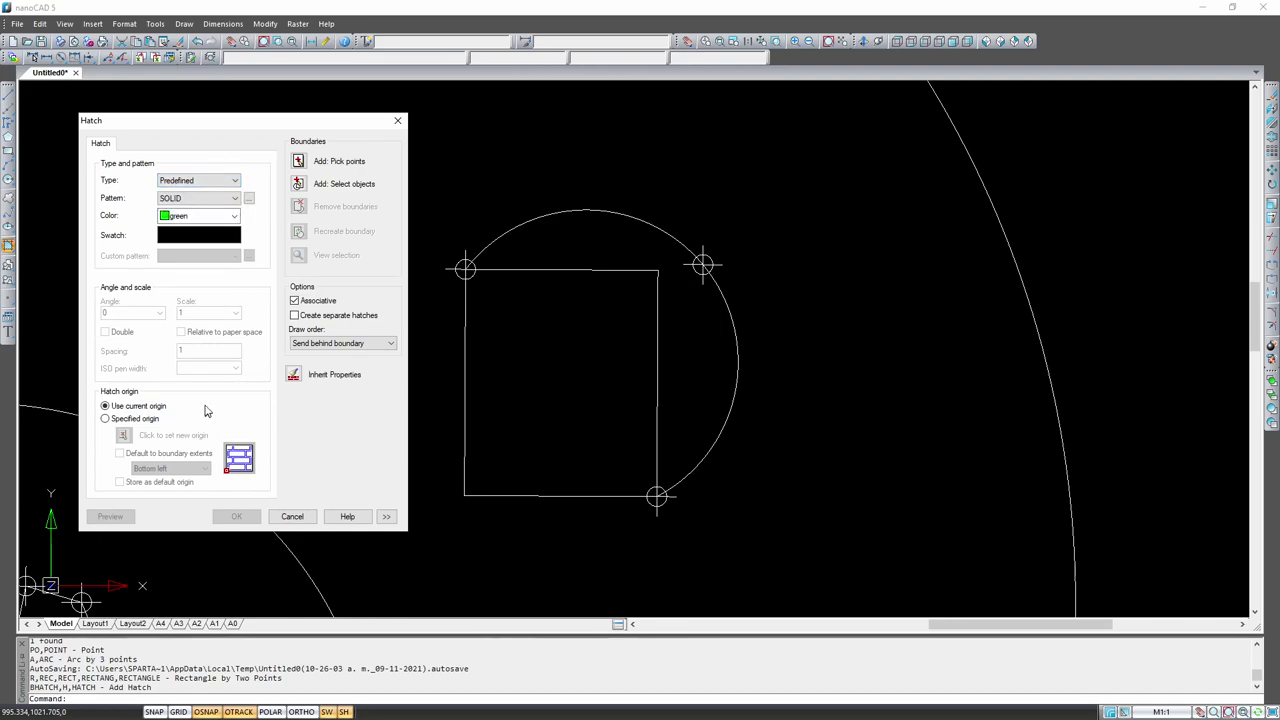
# Step: Select the rectangle as the hatch boundary and preview the green fill
pyautogui.click(300, 184)
pyautogui.click(658, 317)
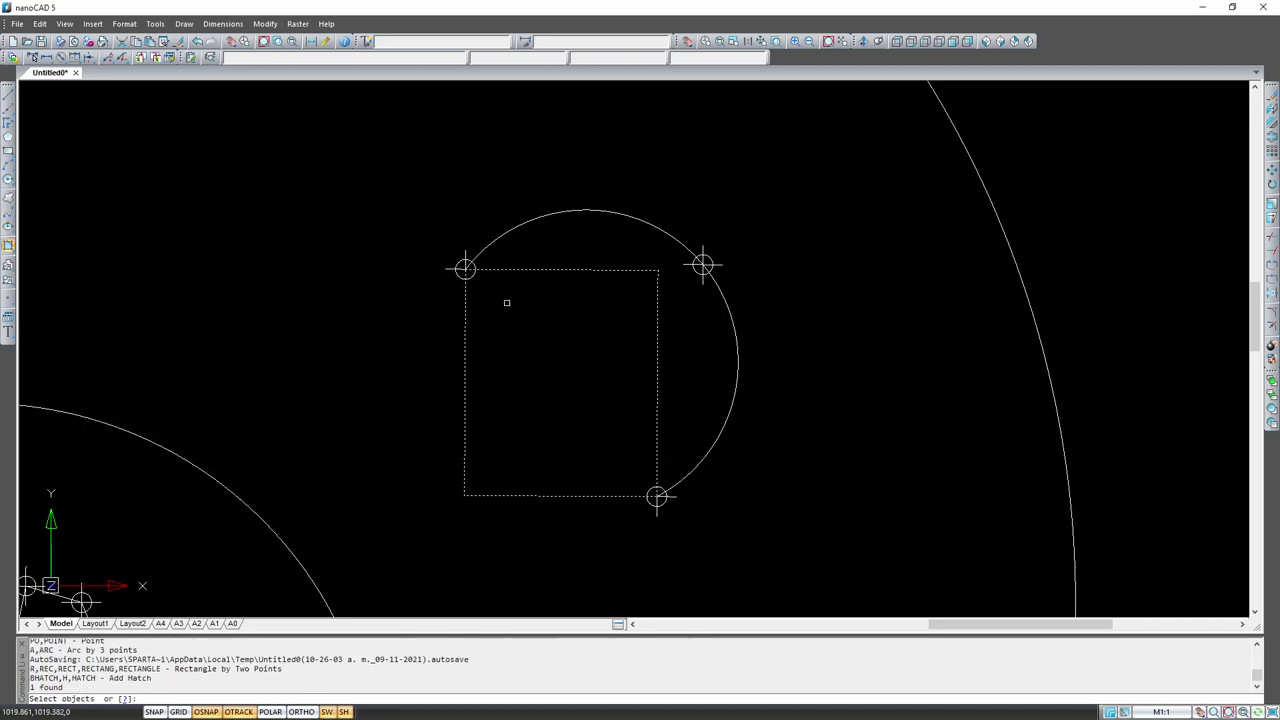
pyautogui.press('Return')
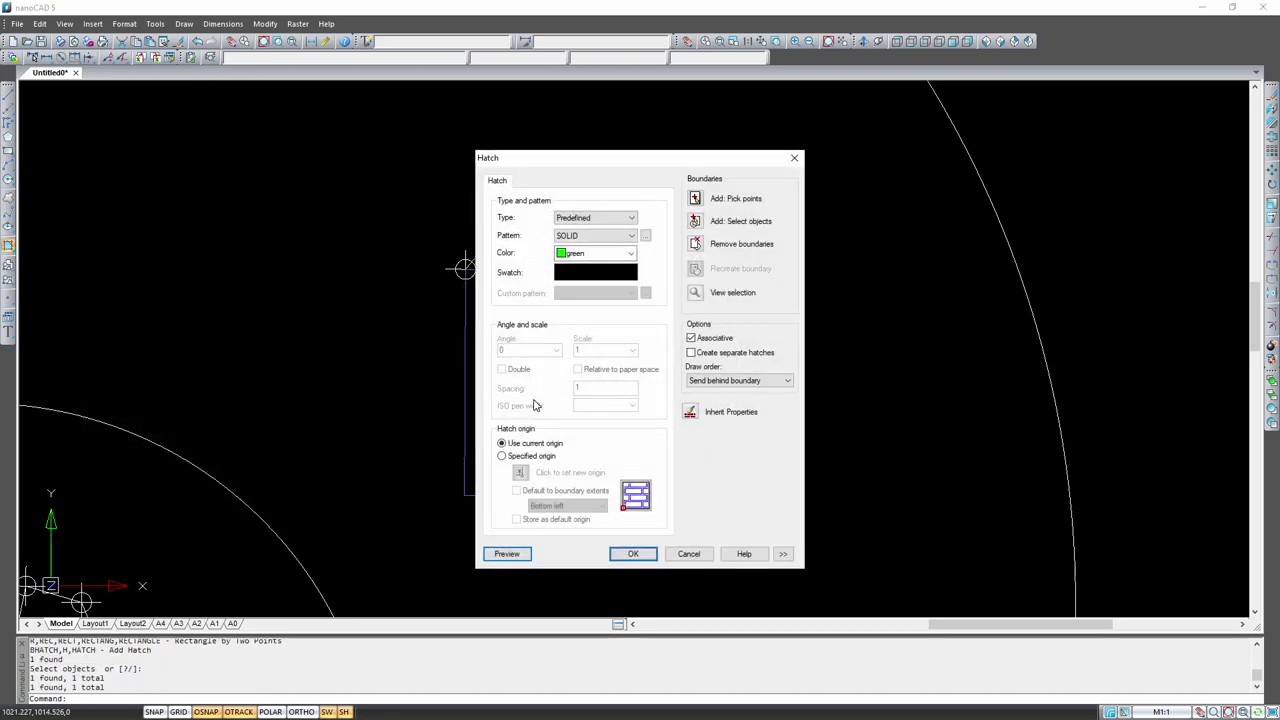
pyautogui.moveTo(704, 163); pyautogui.dragTo(323, 120)
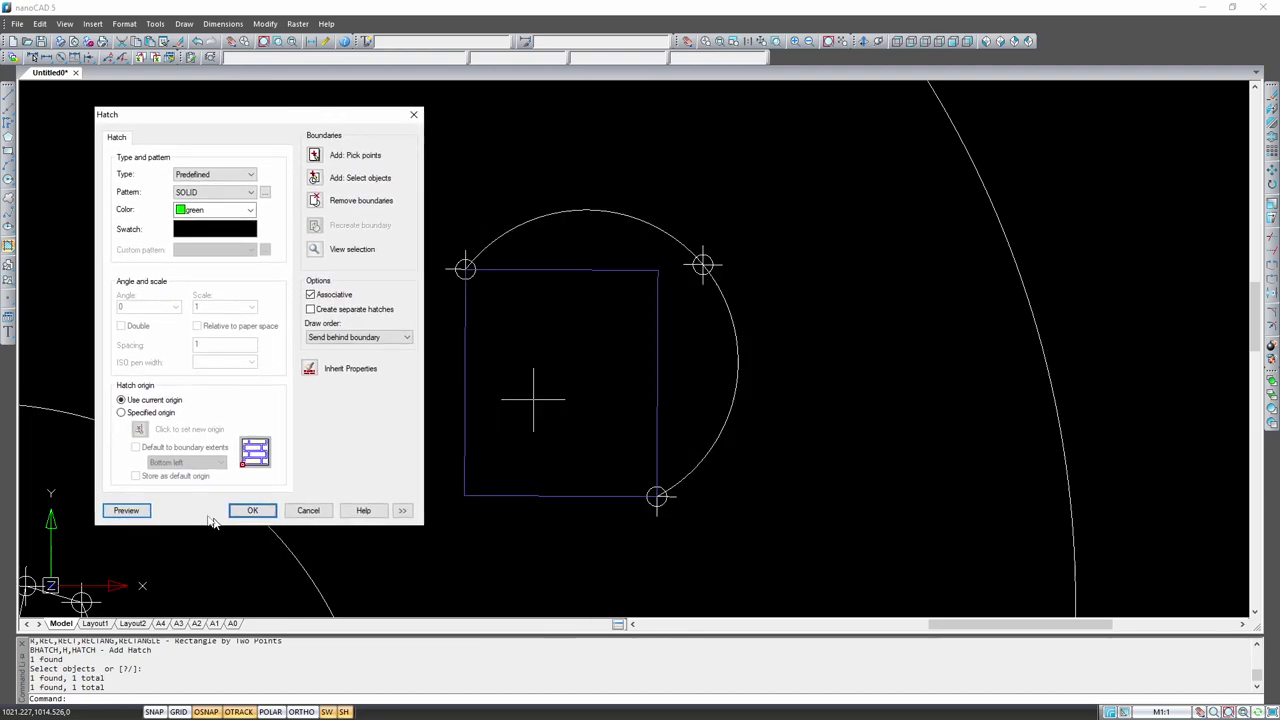
pyautogui.click(125, 510)
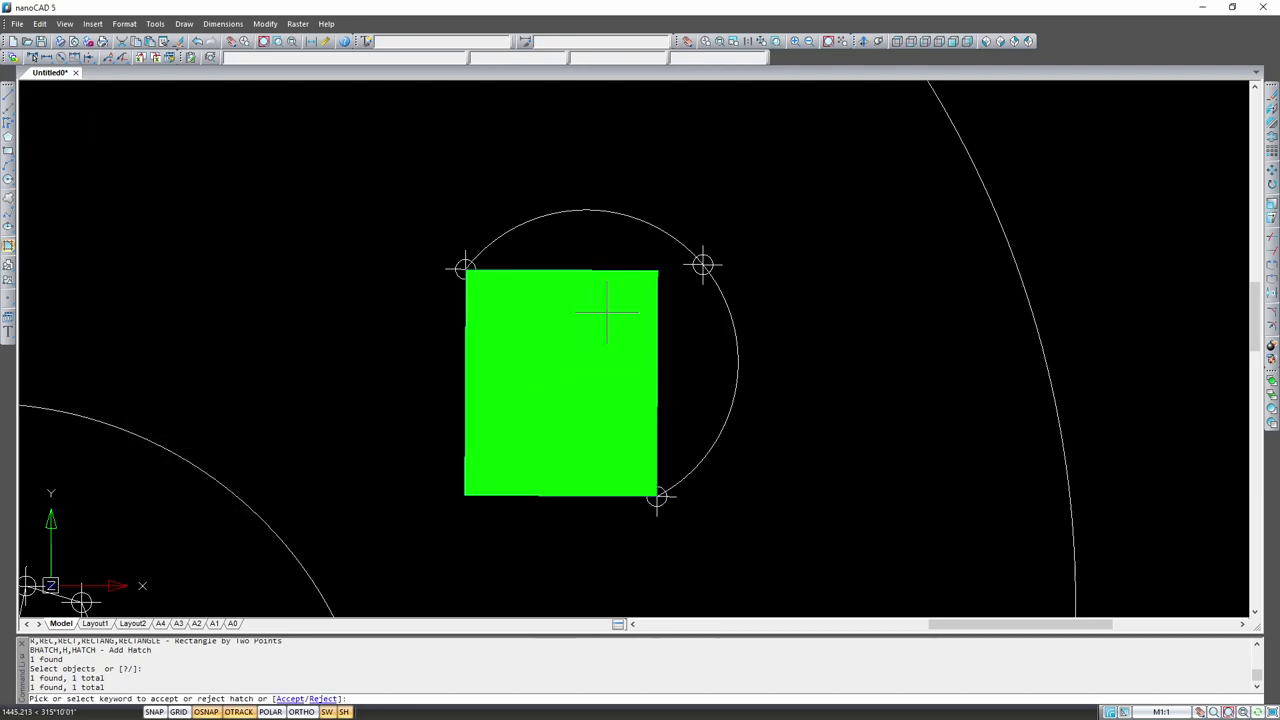
pyautogui.click(543, 371)
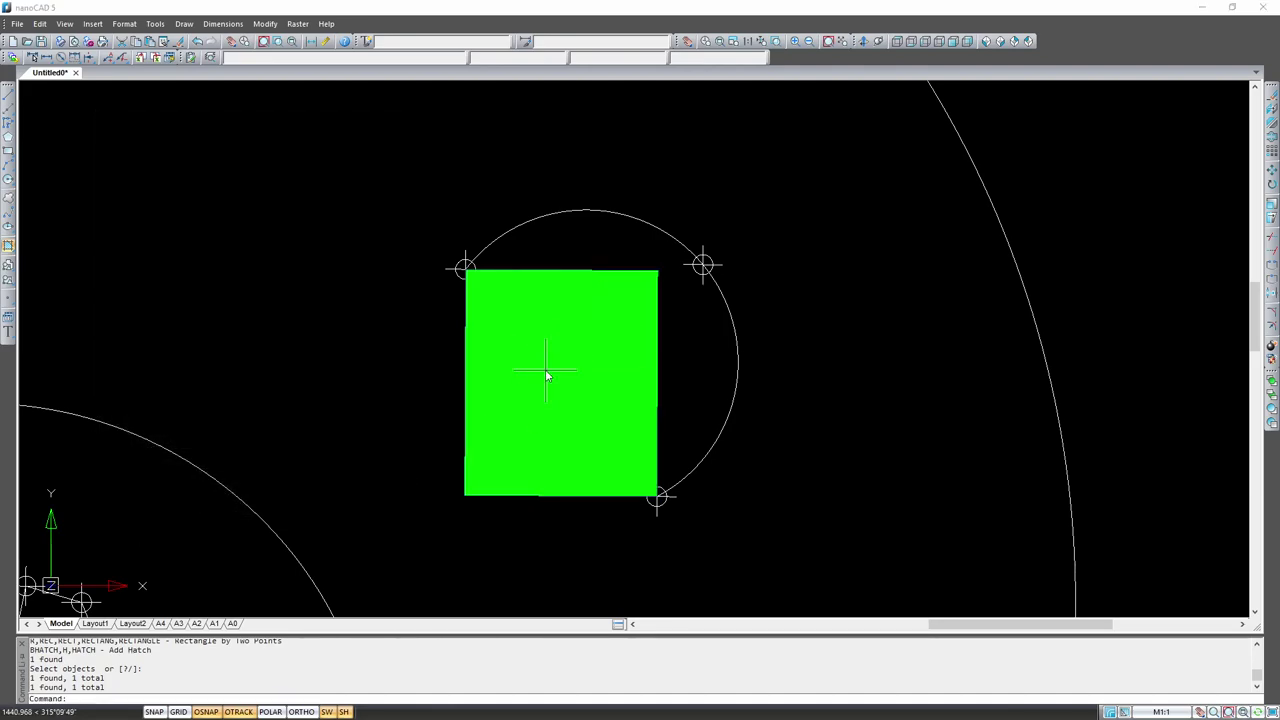
# Step: Try the ANSI36, BRSTONE, ISO07W100, ISO11W100 and BRICK hatch patterns
pyautogui.moveTo(721, 161); pyautogui.dragTo(370, 144)
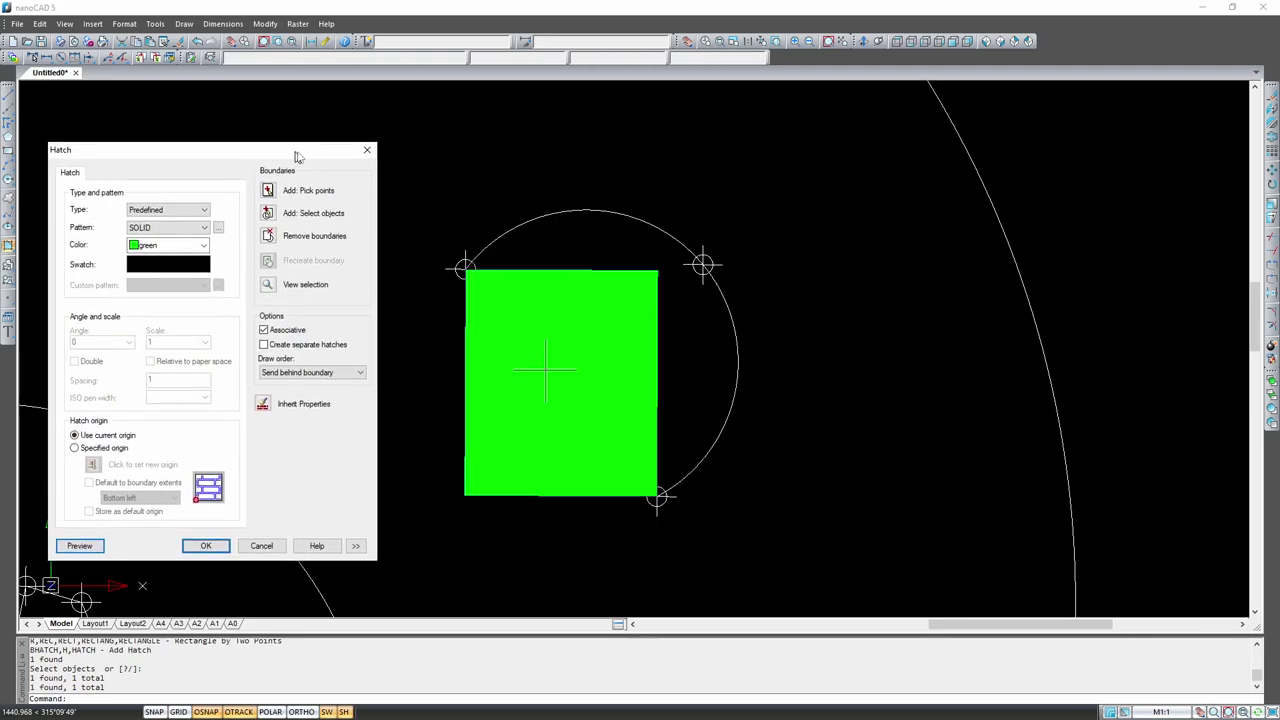
pyautogui.click(283, 222)
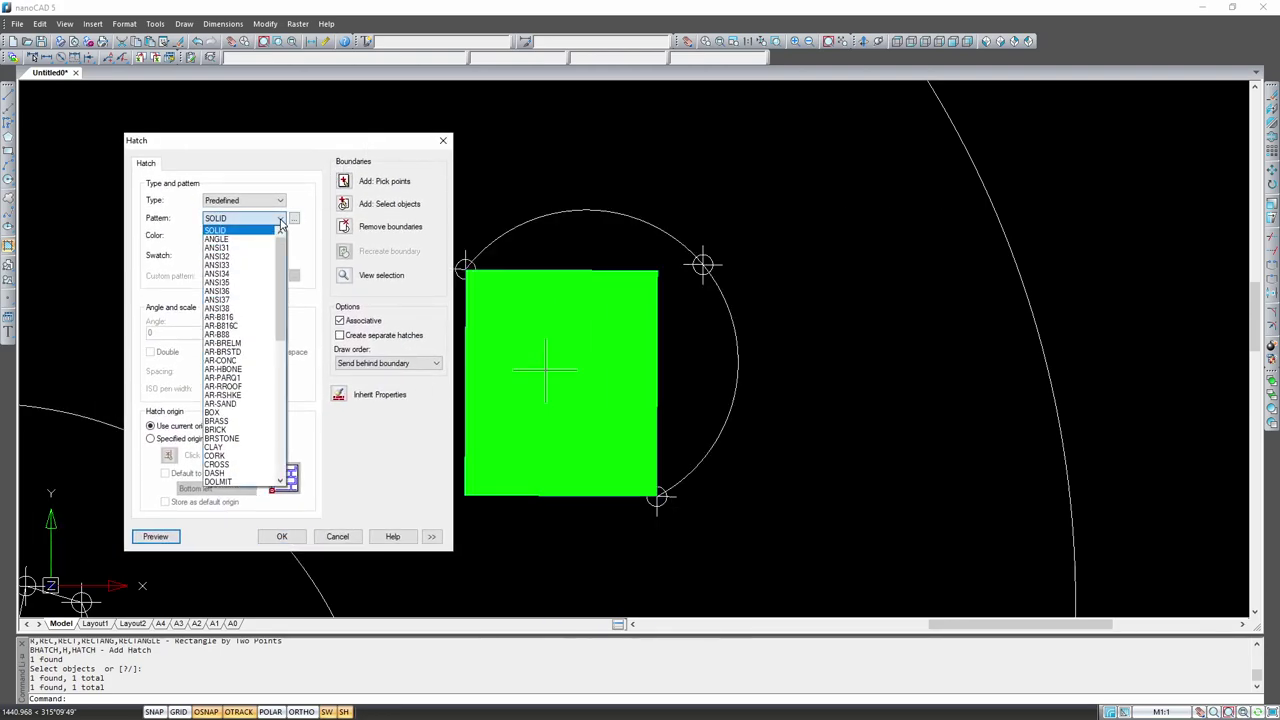
pyautogui.click(249, 289)
pyautogui.click(280, 218)
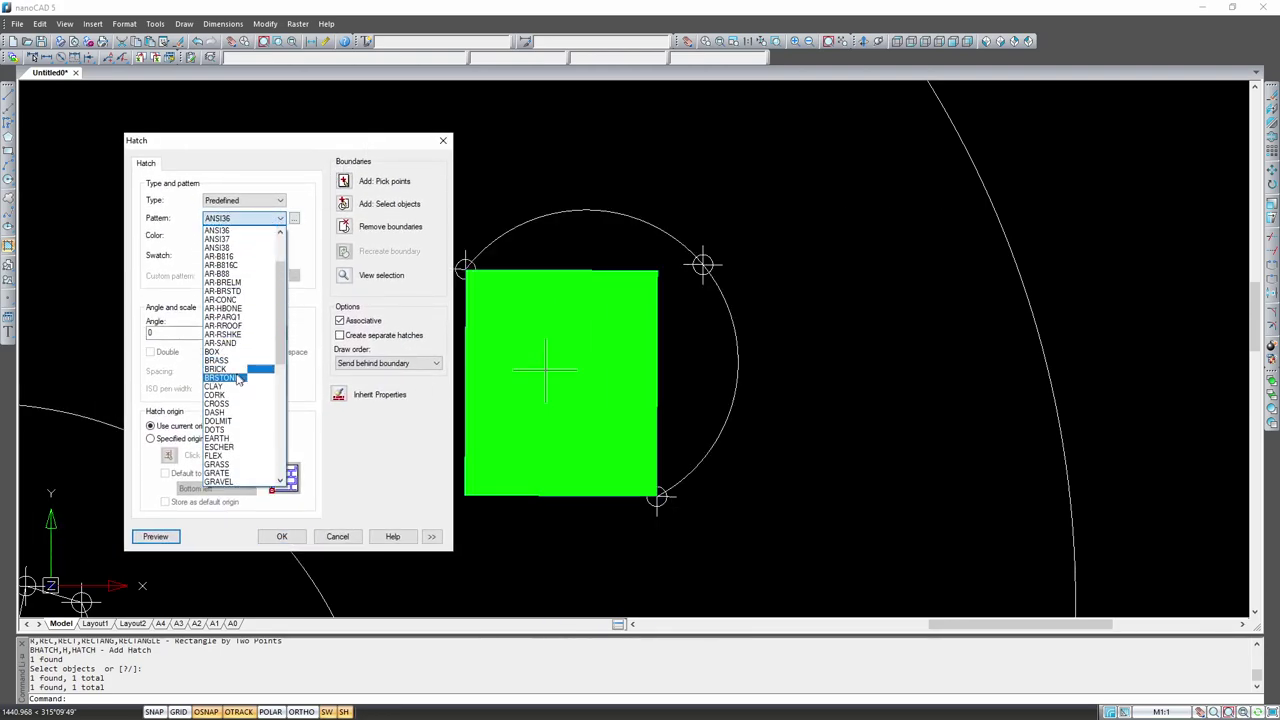
pyautogui.click(236, 378)
pyautogui.click(279, 219)
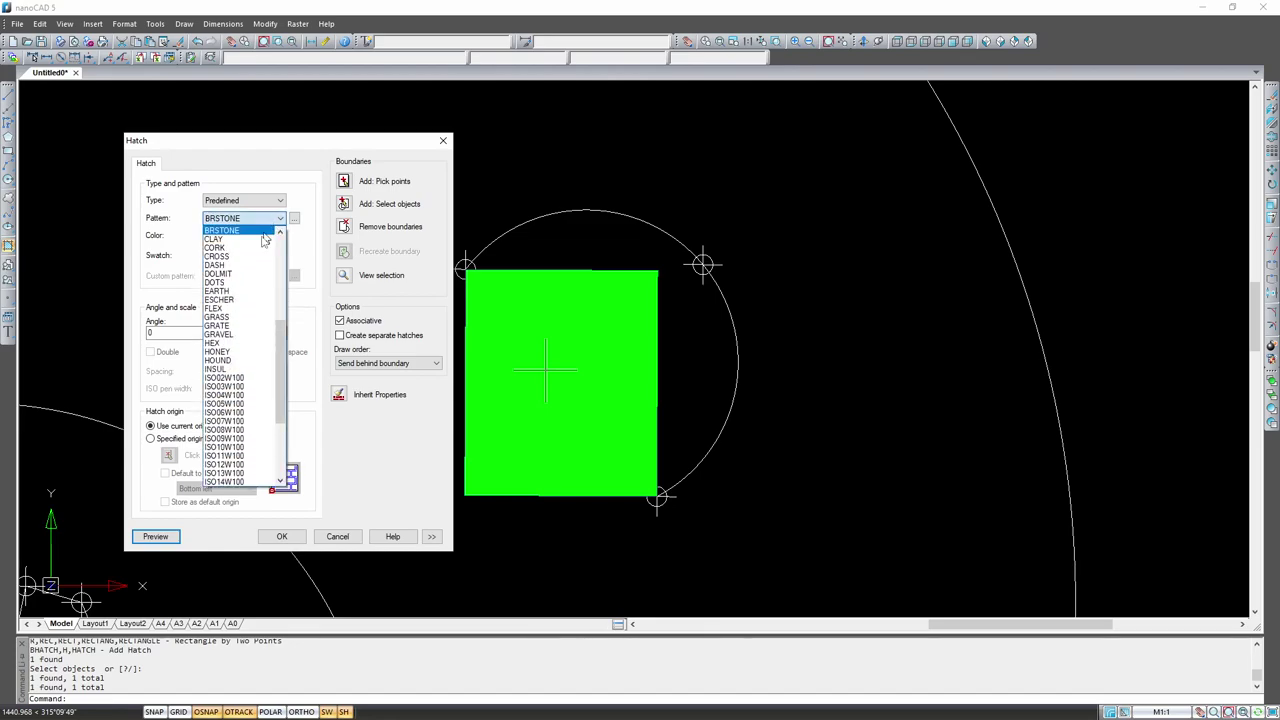
pyautogui.click(220, 428)
pyautogui.click(280, 218)
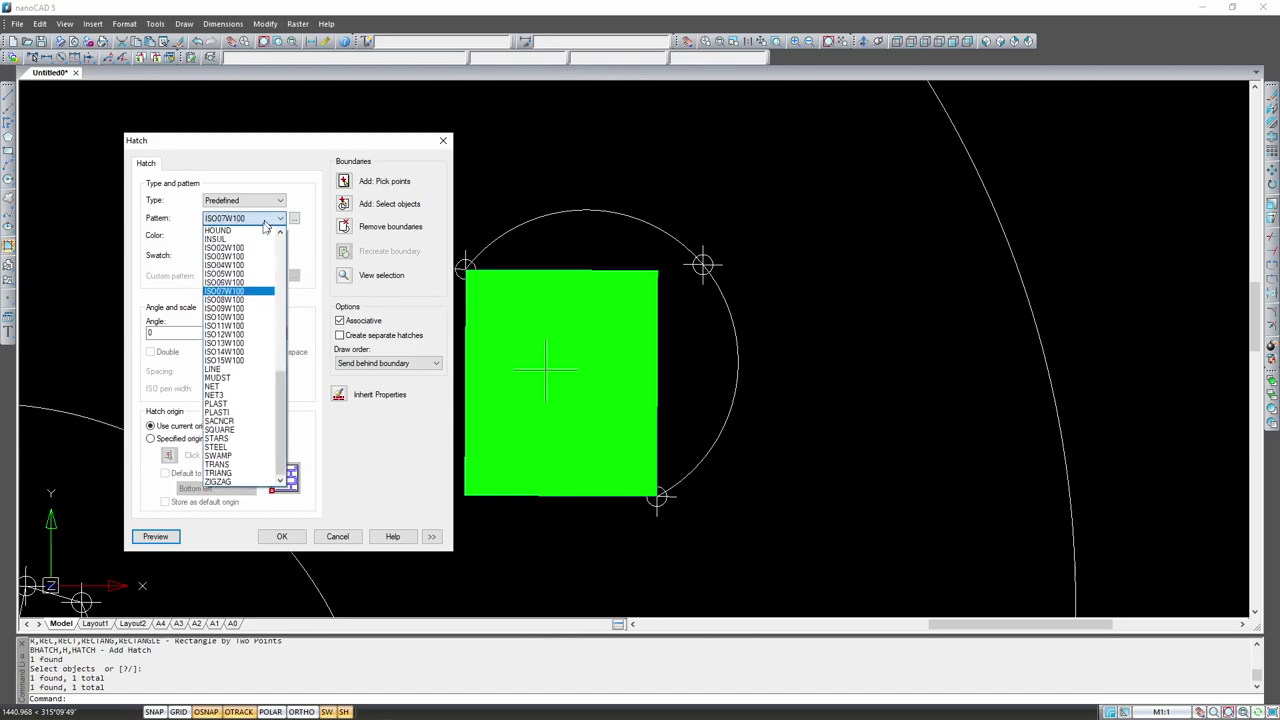
pyautogui.click(236, 328)
pyautogui.click(280, 219)
pyautogui.scroll(3, 240, 328)
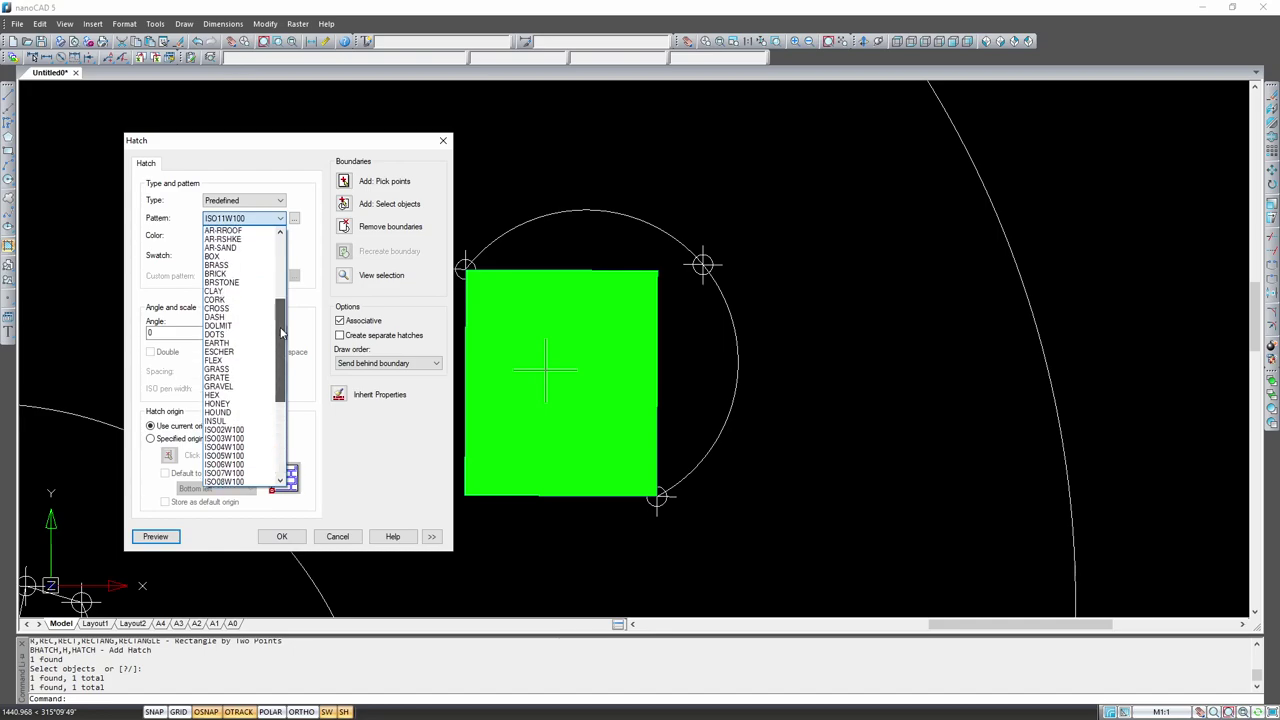
pyautogui.scroll(3, 240, 328)
pyautogui.click(240, 328)
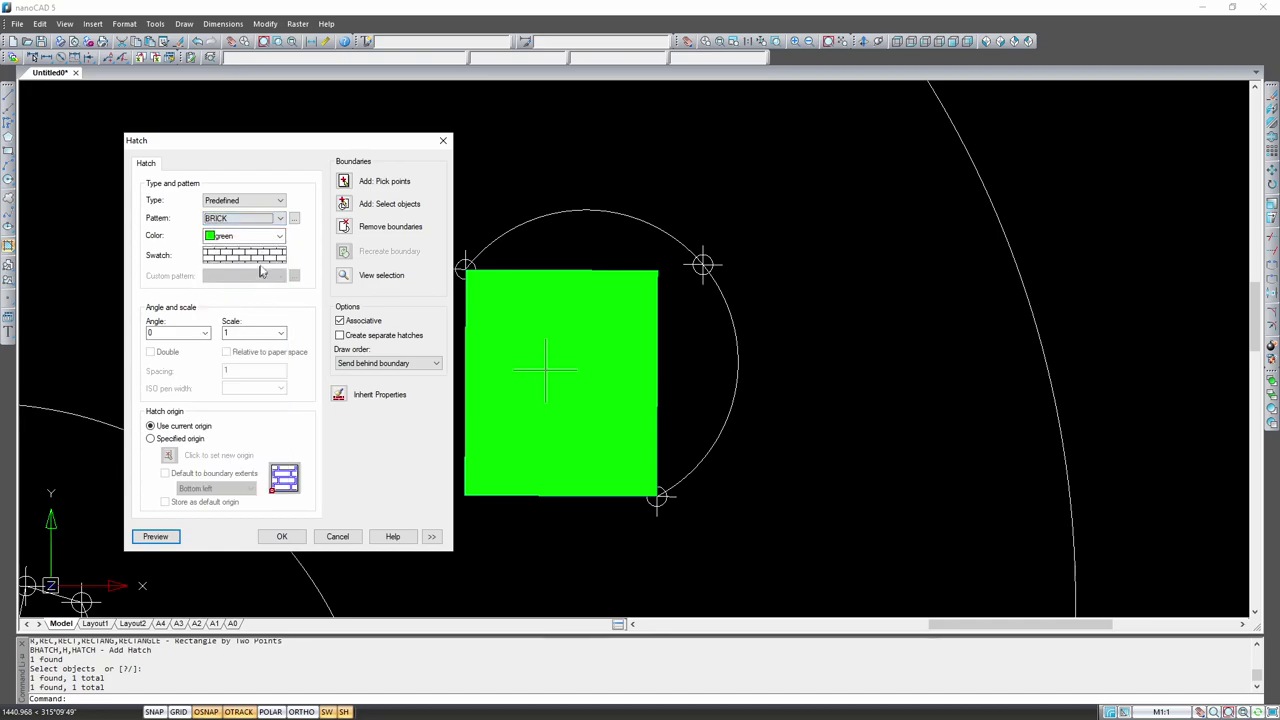
# Step: Try DOTS, then settle on the GRAVEL pattern and preview it
pyautogui.click(280, 219)
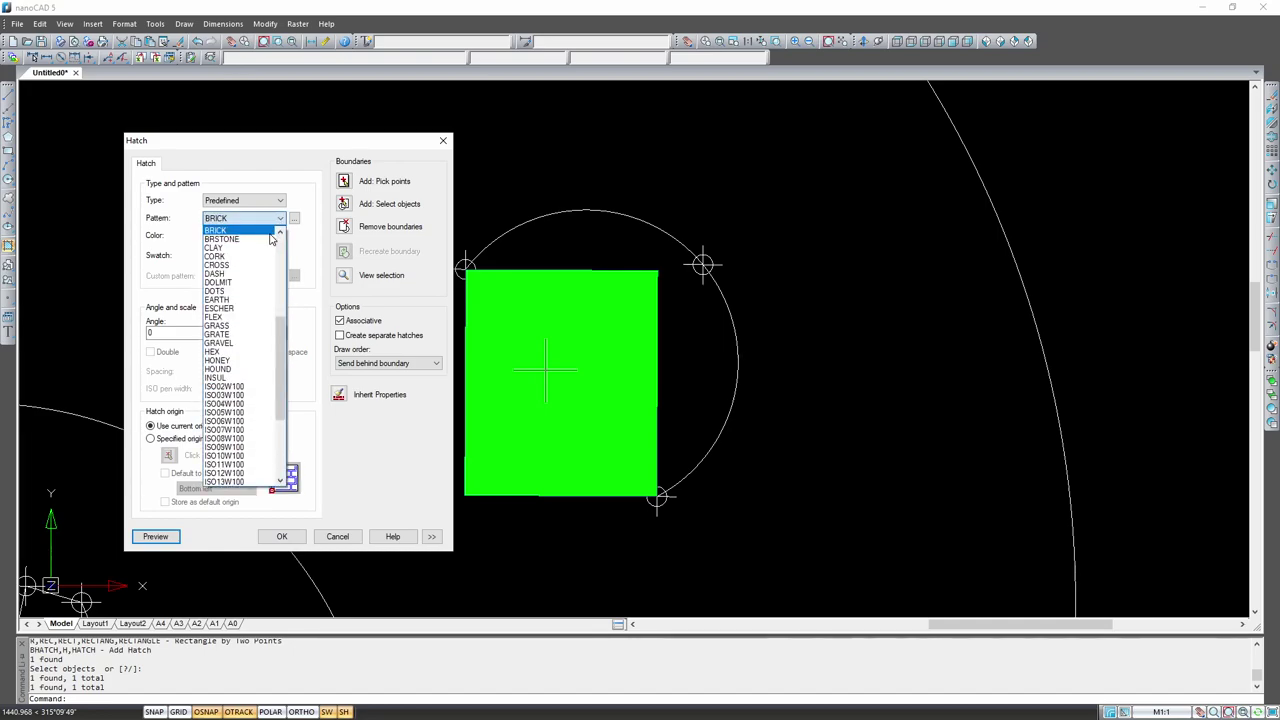
pyautogui.click(228, 290)
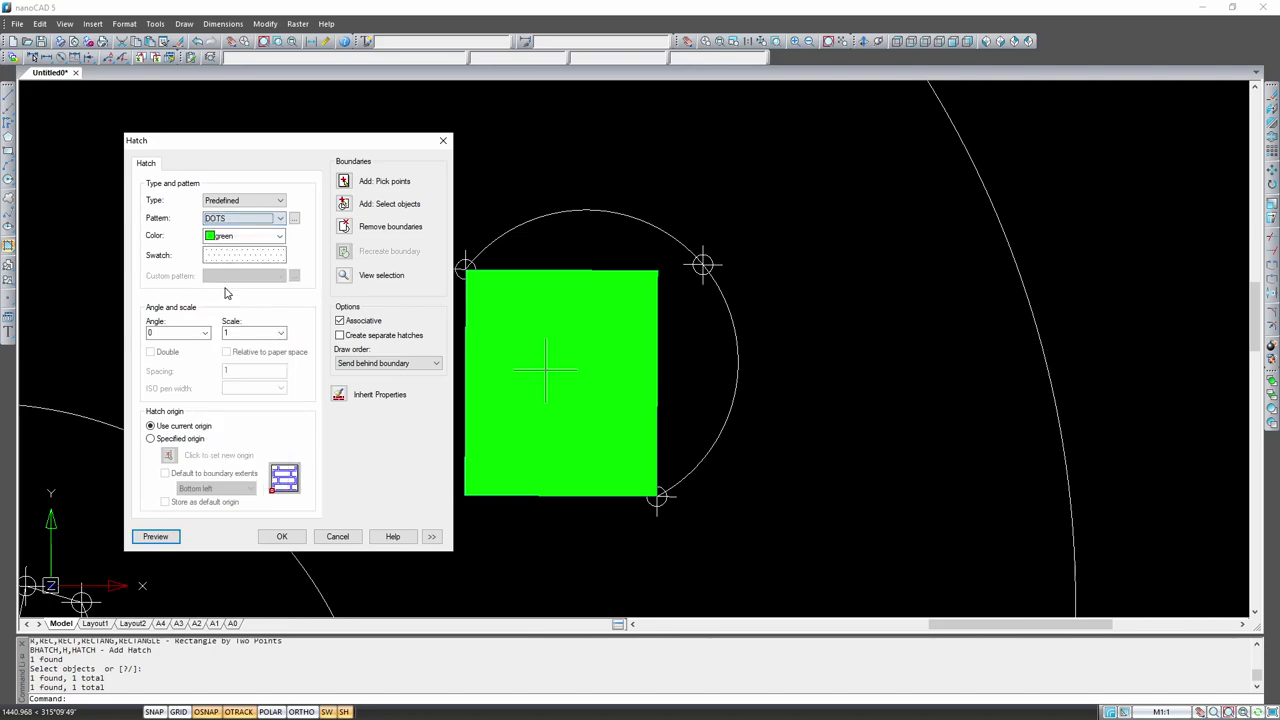
pyautogui.click(242, 218)
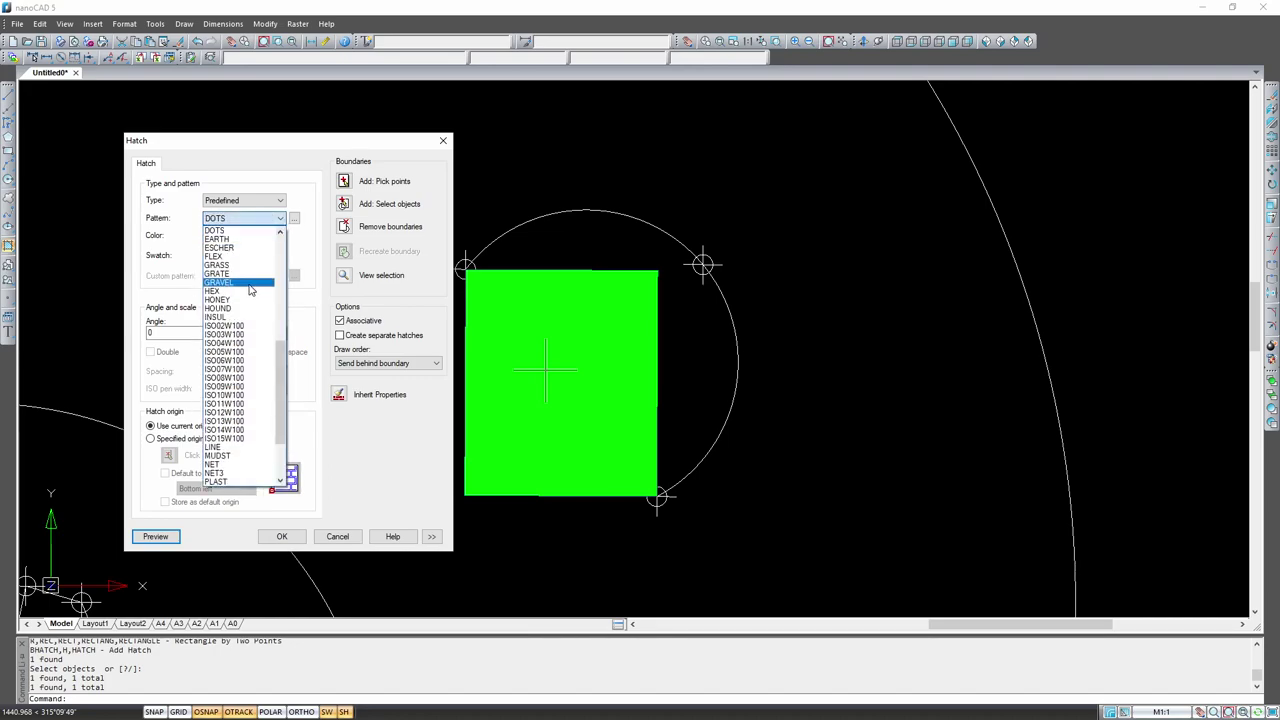
pyautogui.click(250, 286)
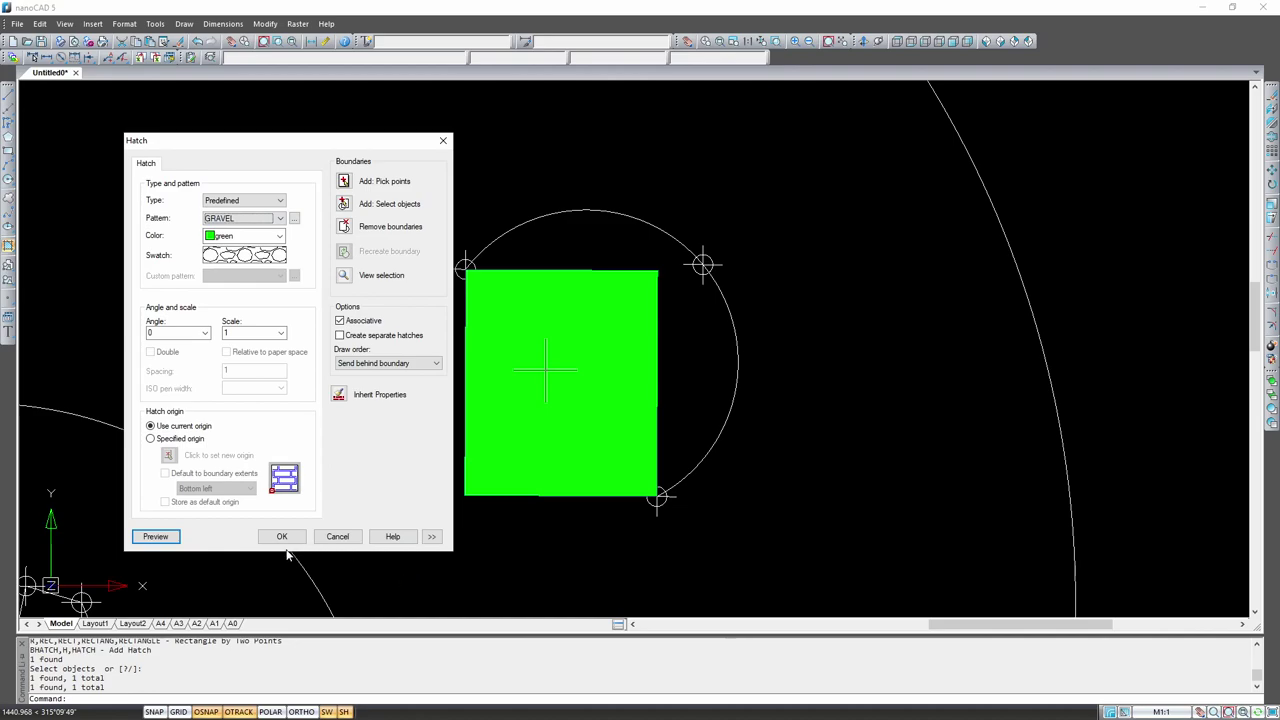
pyautogui.click(155, 536)
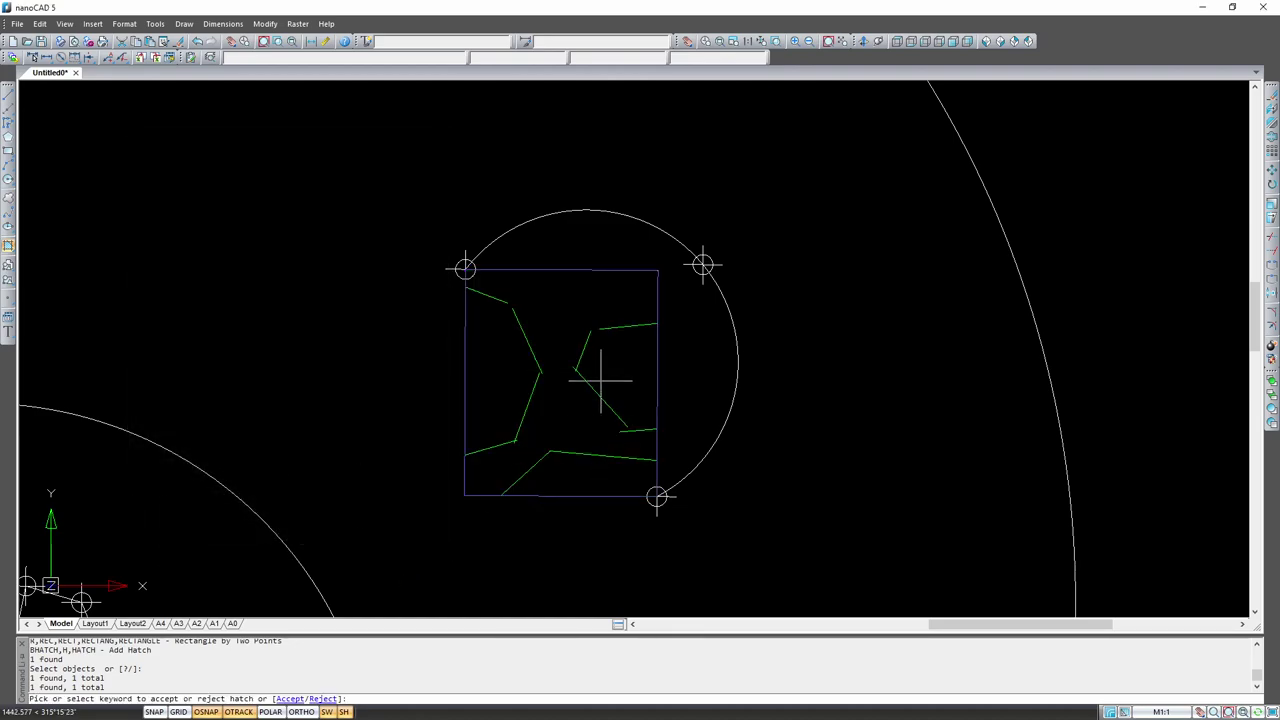
pyautogui.click(532, 385)
# Step: Set the hatch scale to 0.5 and preview the gravel fill
pyautogui.moveTo(660, 162); pyautogui.dragTo(283, 114)
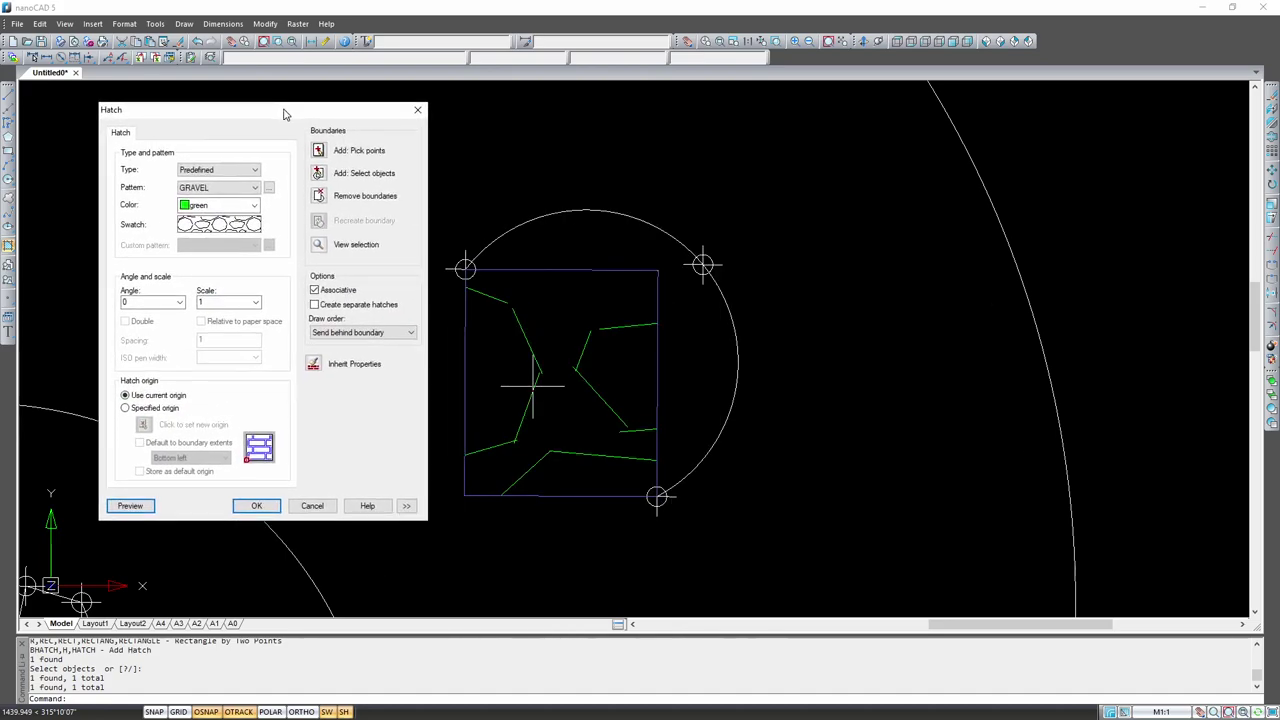
pyautogui.click(256, 302)
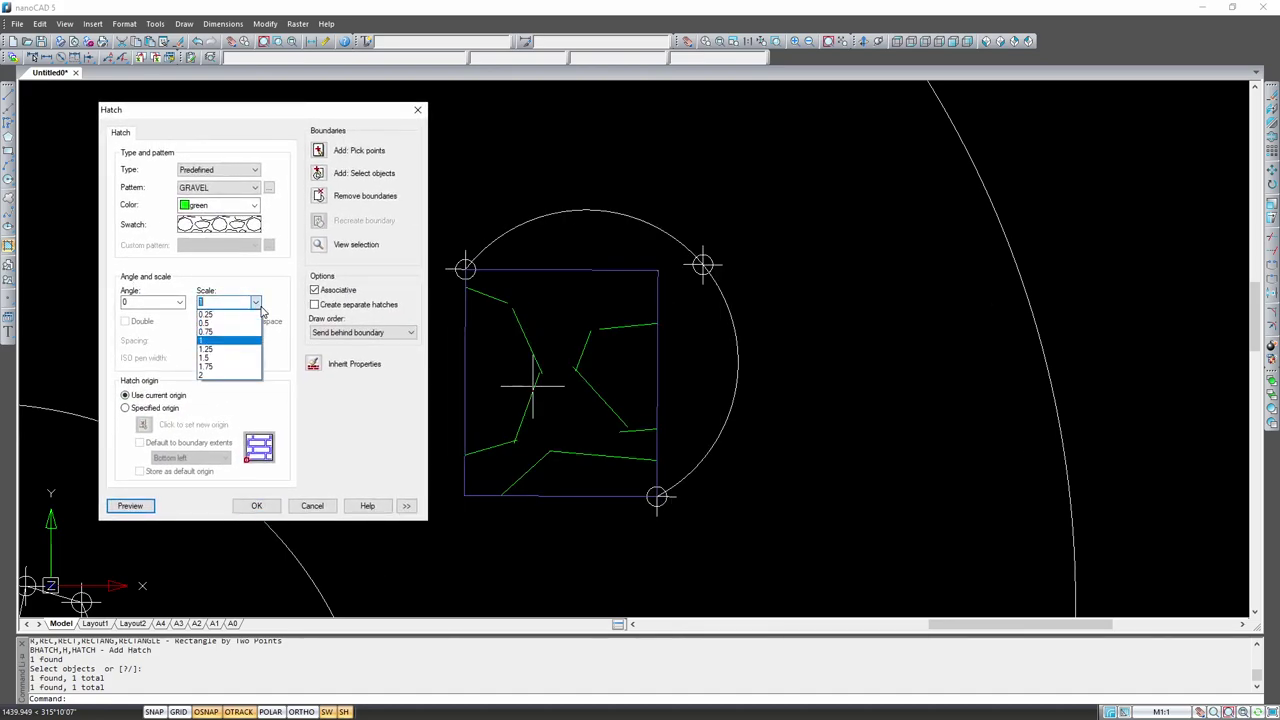
pyautogui.click(241, 324)
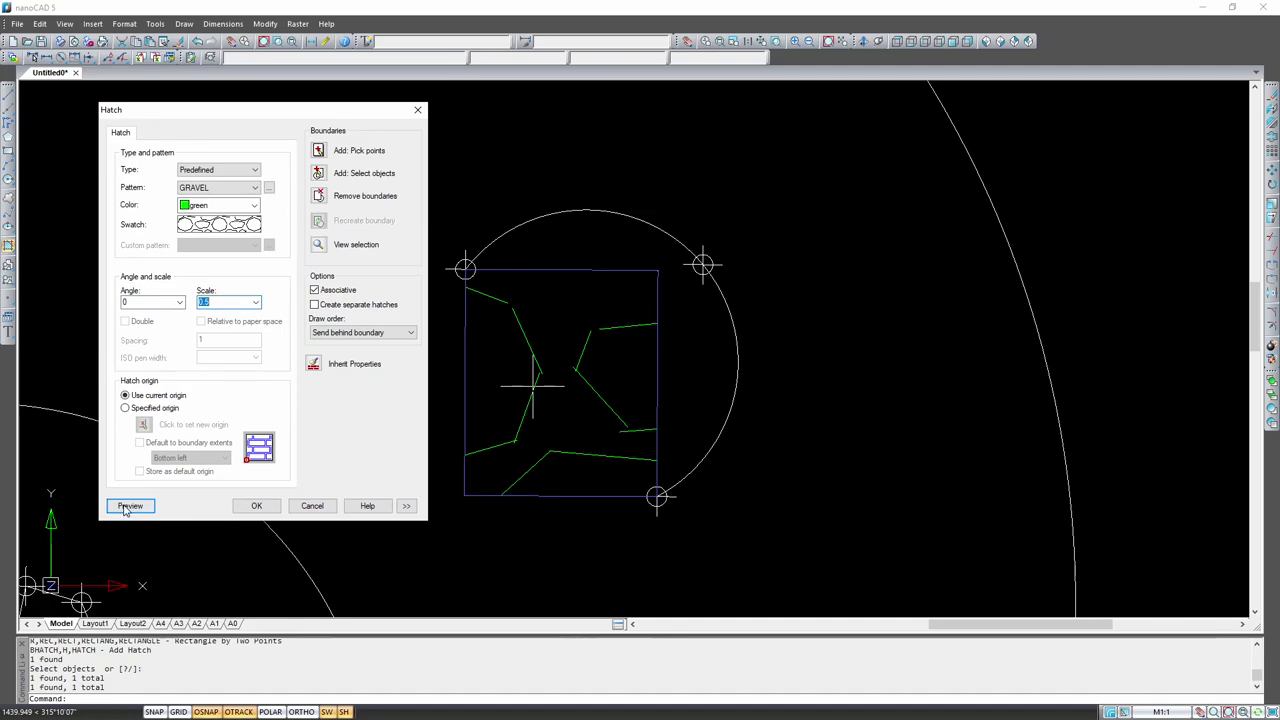
pyautogui.click(130, 505)
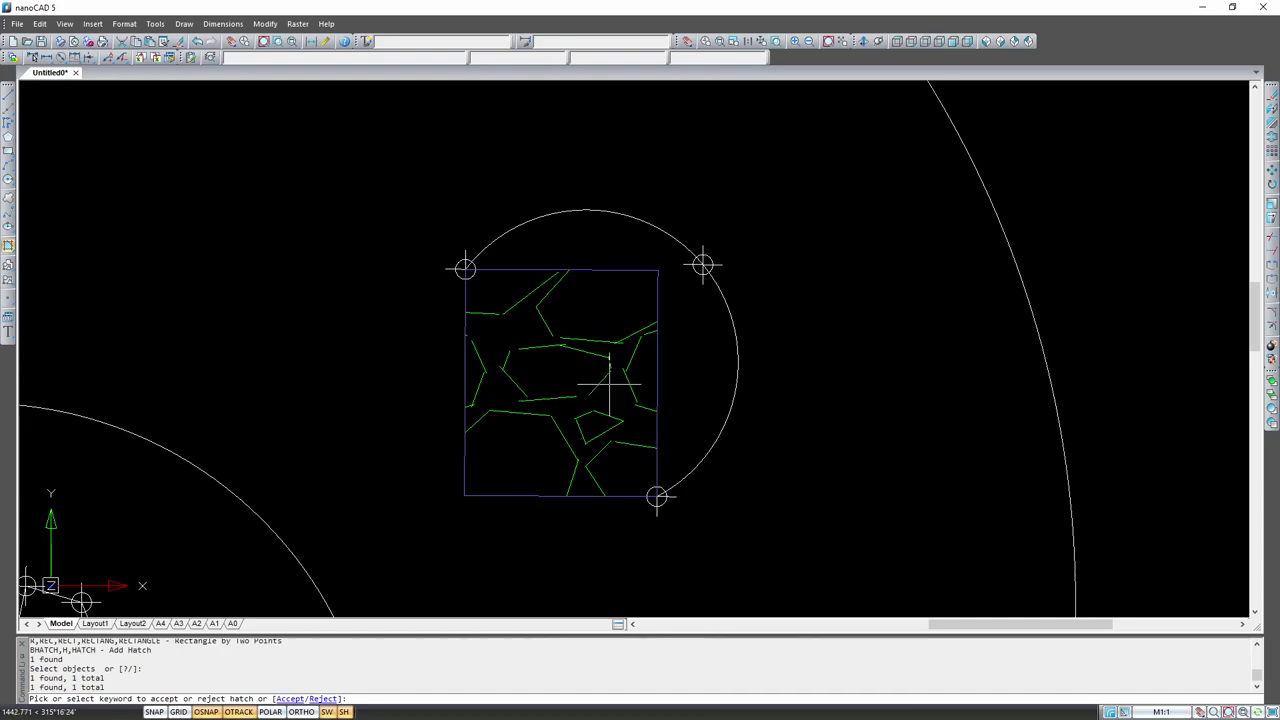
pyautogui.click(452, 362)
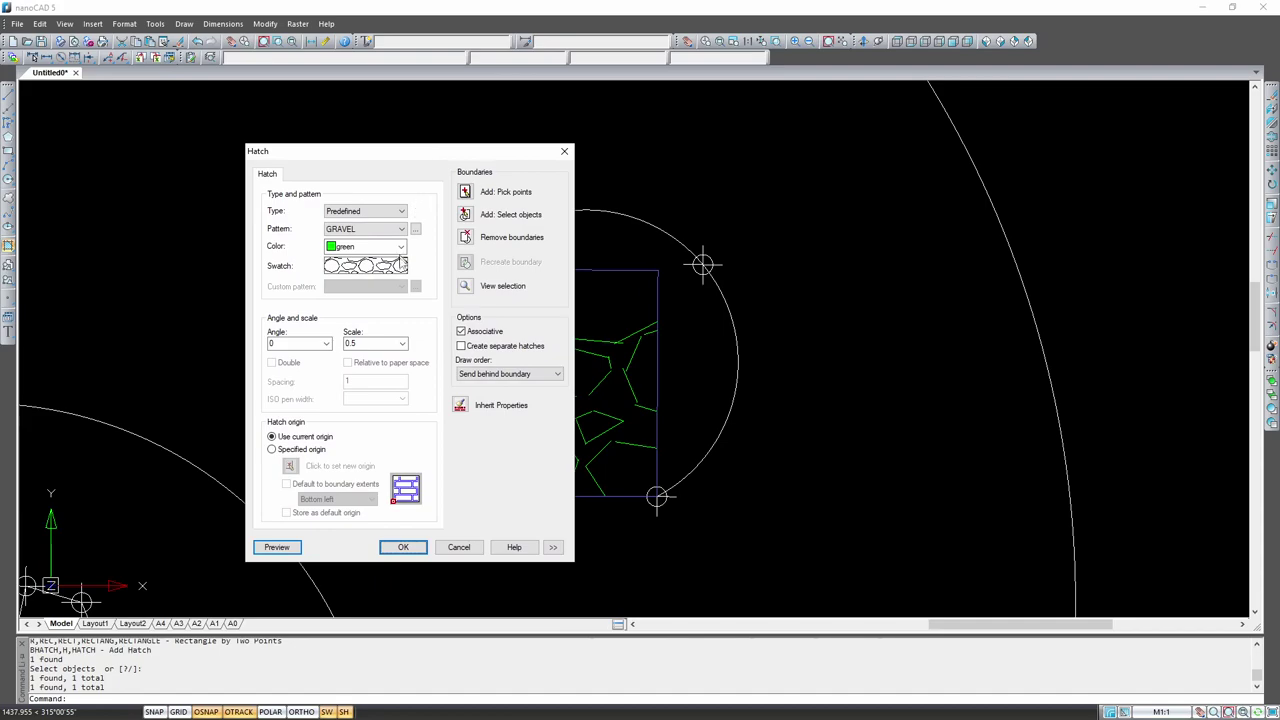
# Step: Change the hatch to scale 0.25 and white colour, then preview it
pyautogui.click(401, 343)
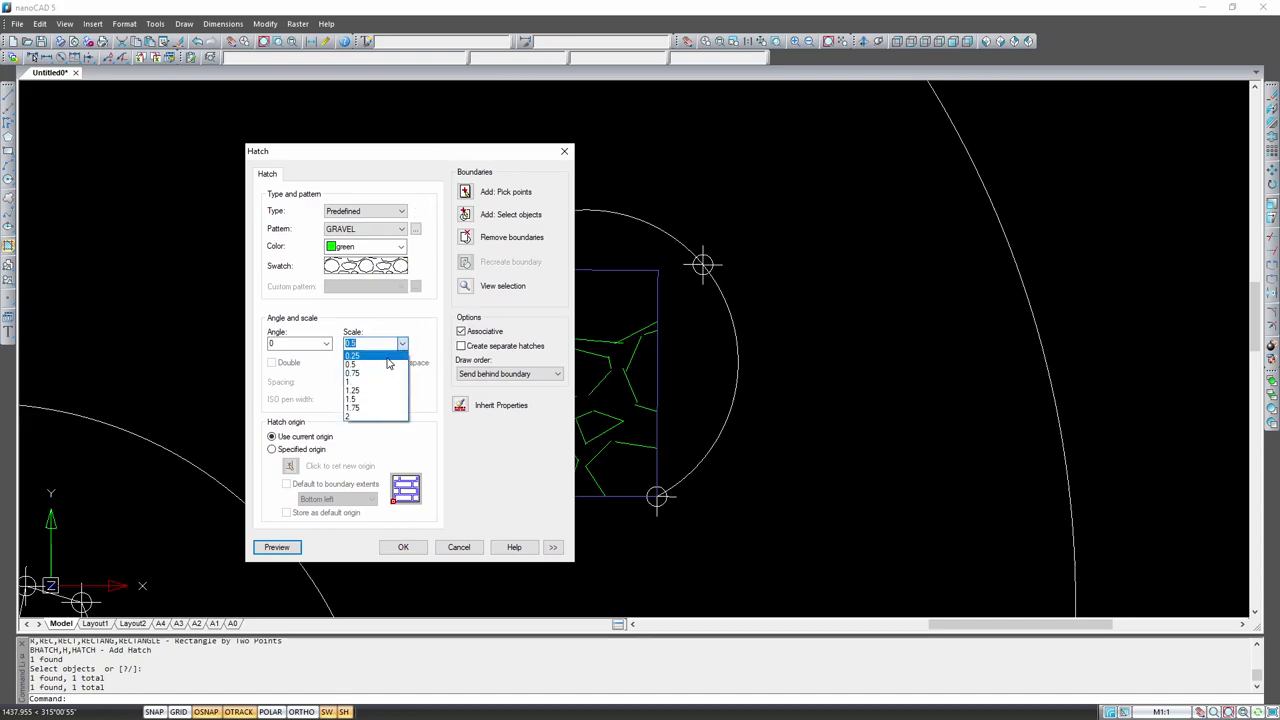
pyautogui.click(388, 364)
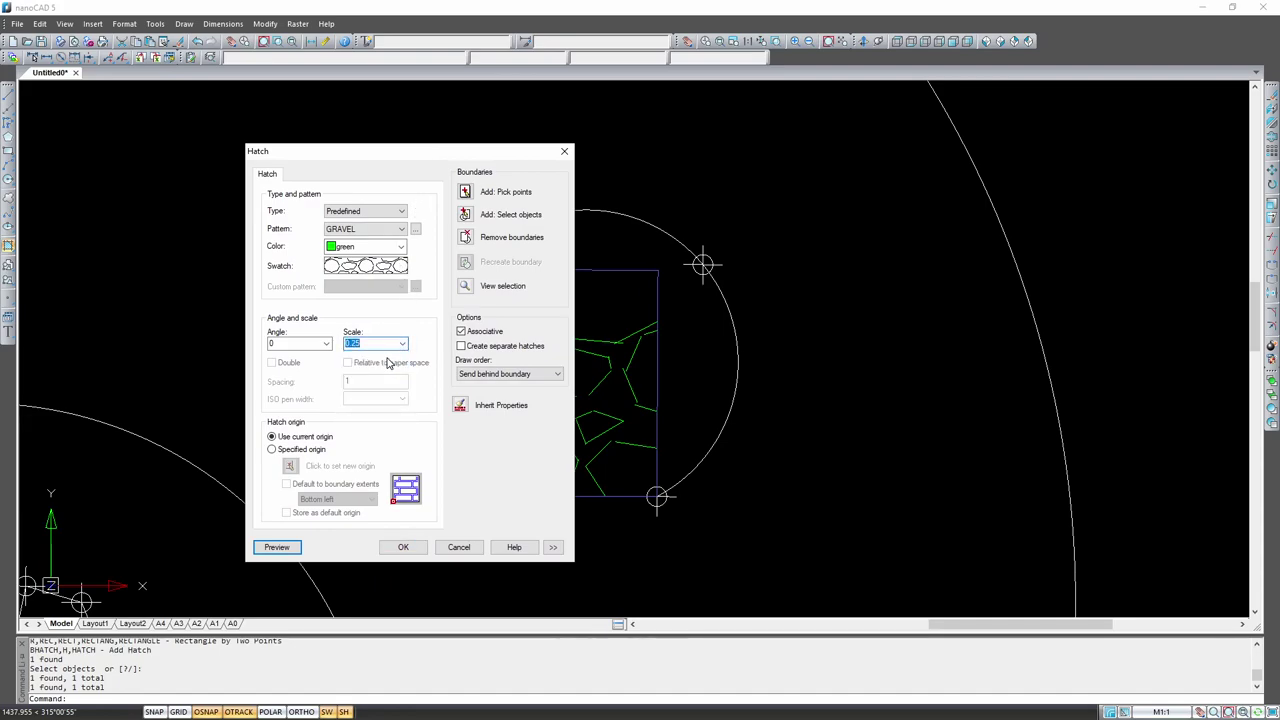
pyautogui.click(400, 247)
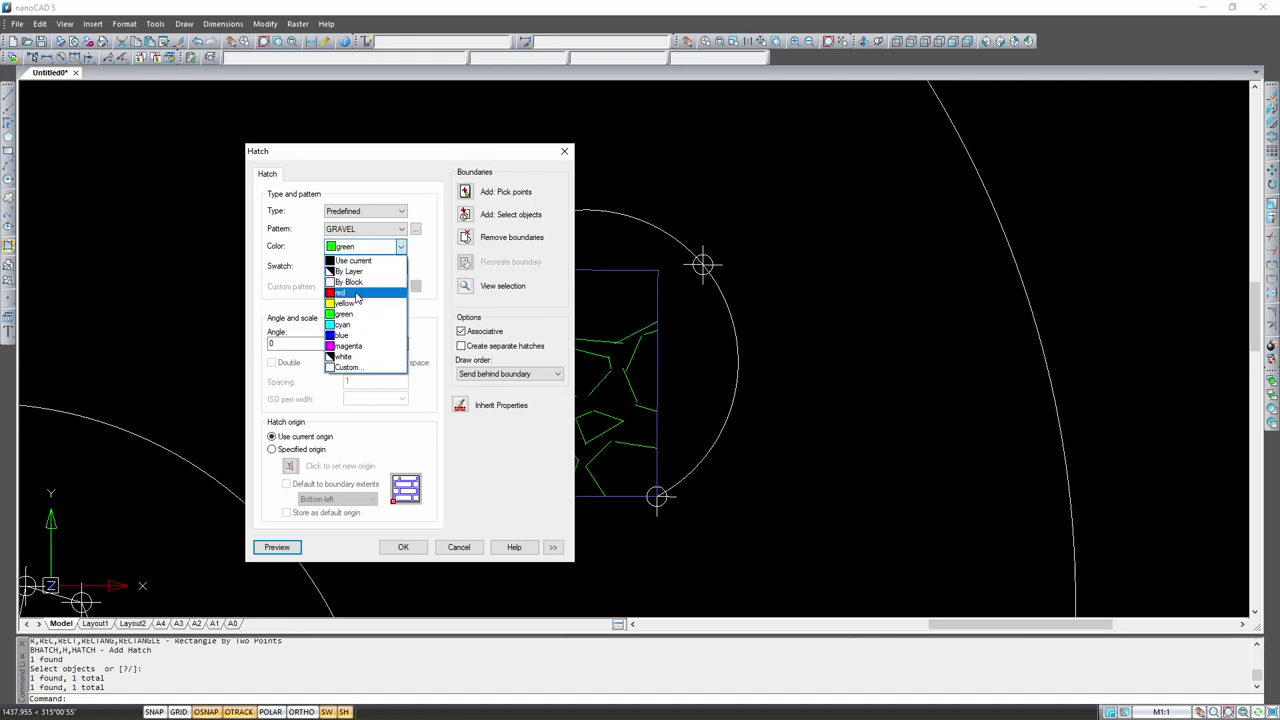
pyautogui.click(350, 357)
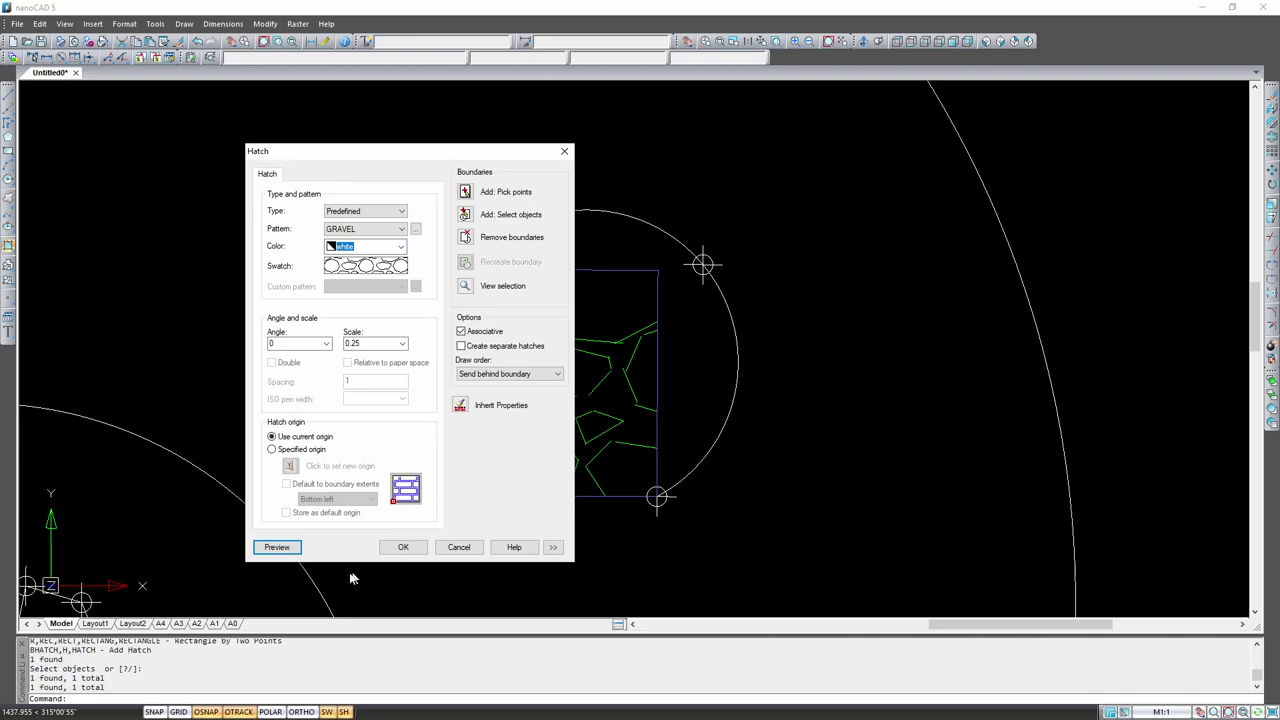
pyautogui.click(274, 549)
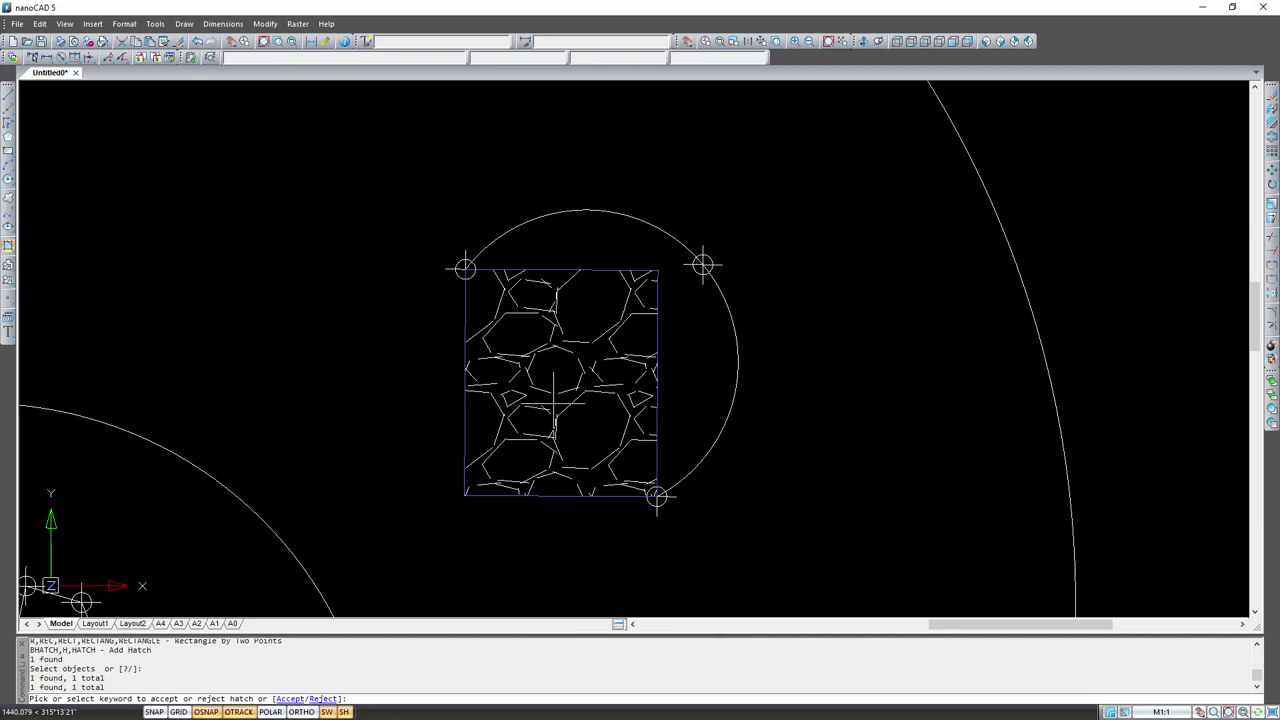
pyautogui.click(555, 400)
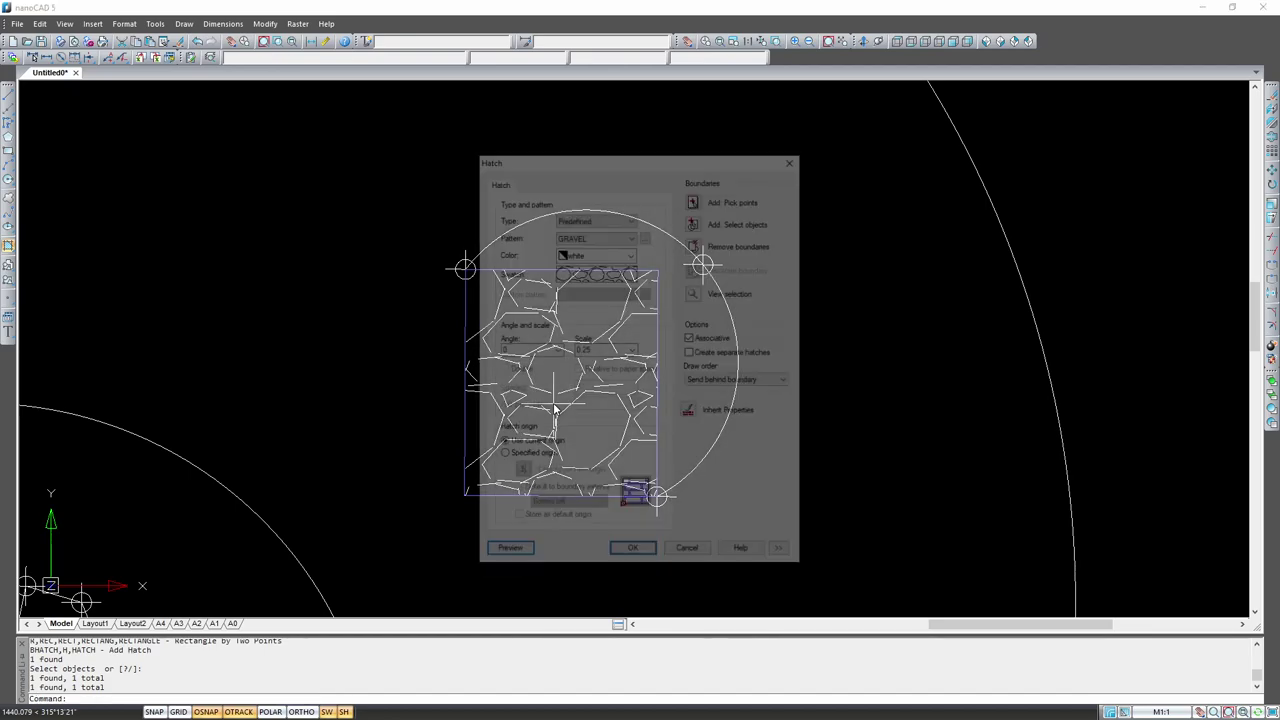
# Step: Apply the white gravel hatch and zoom out to show the whole drawing
pyautogui.click(635, 554)
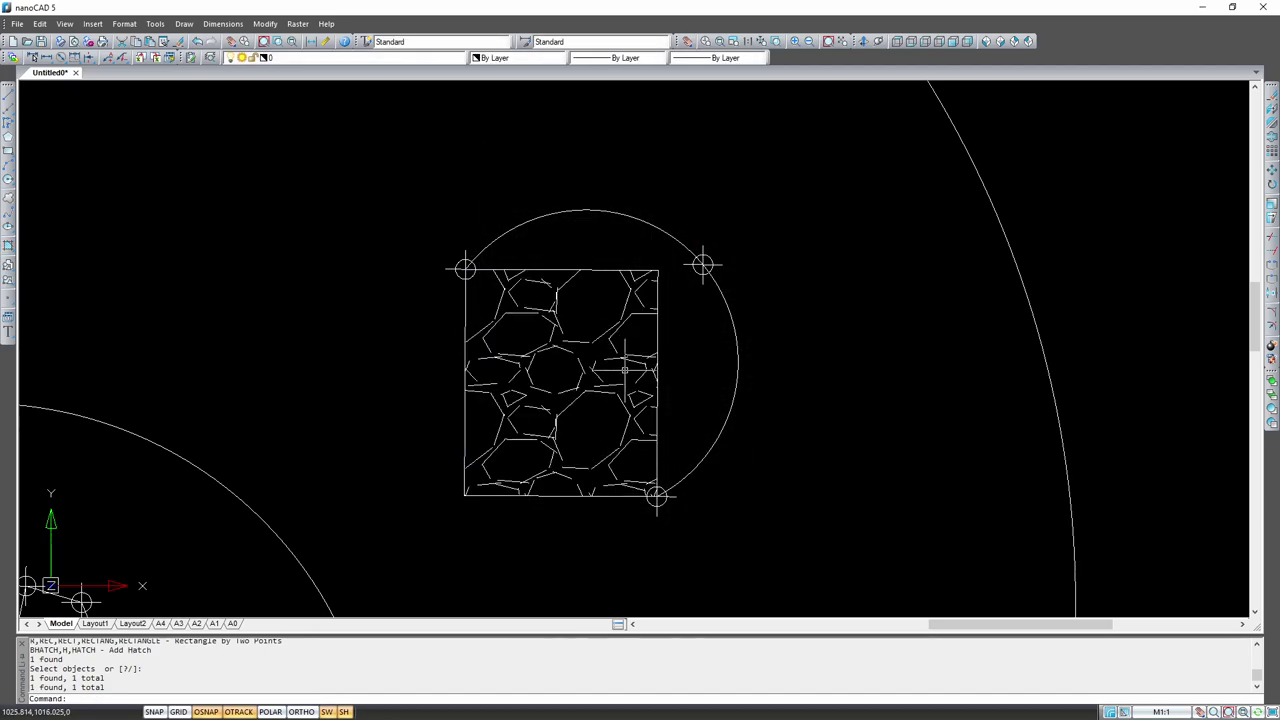
pyautogui.scroll(-2, 559, 376)
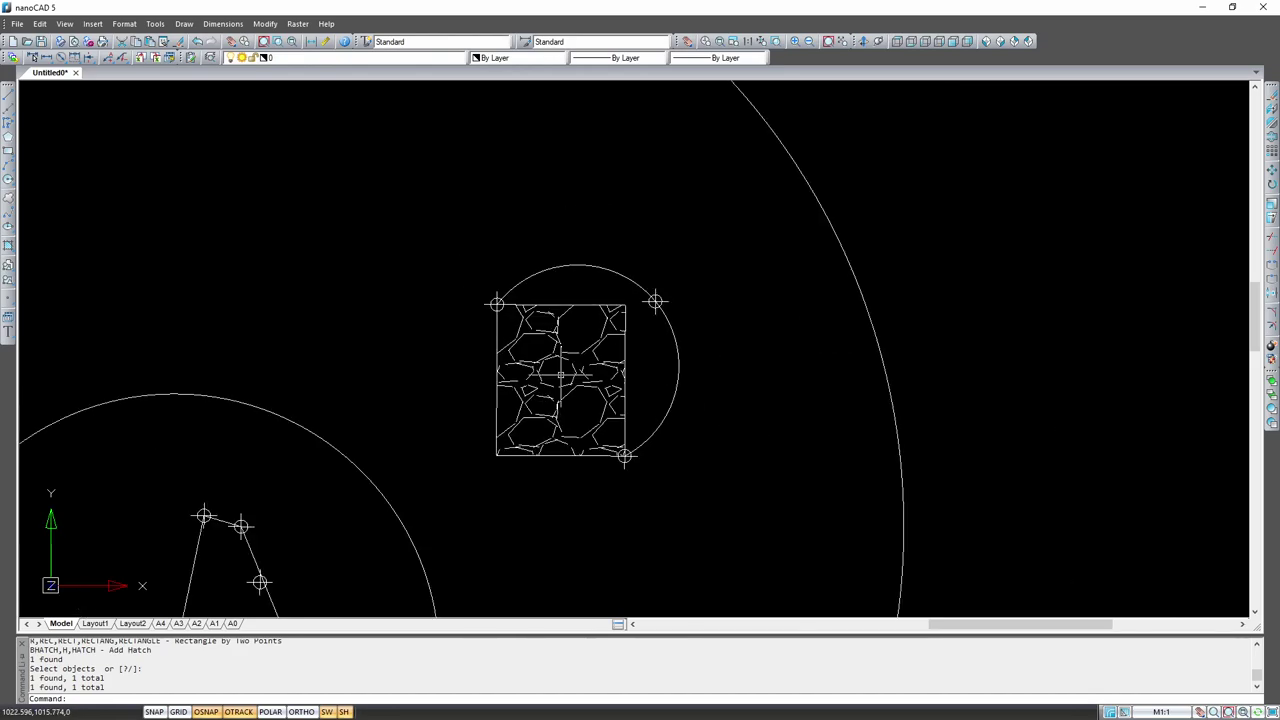
pyautogui.scroll(-1, 560, 374)
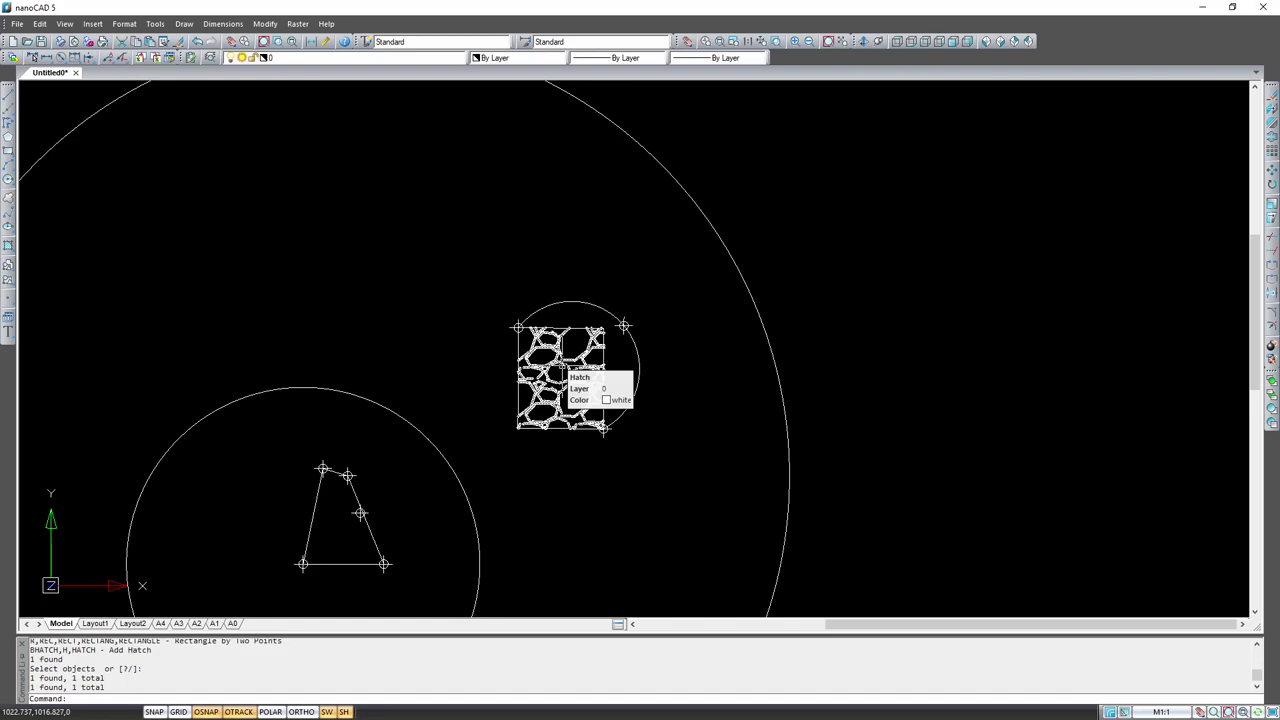
pyautogui.scroll(-1, 562, 369)
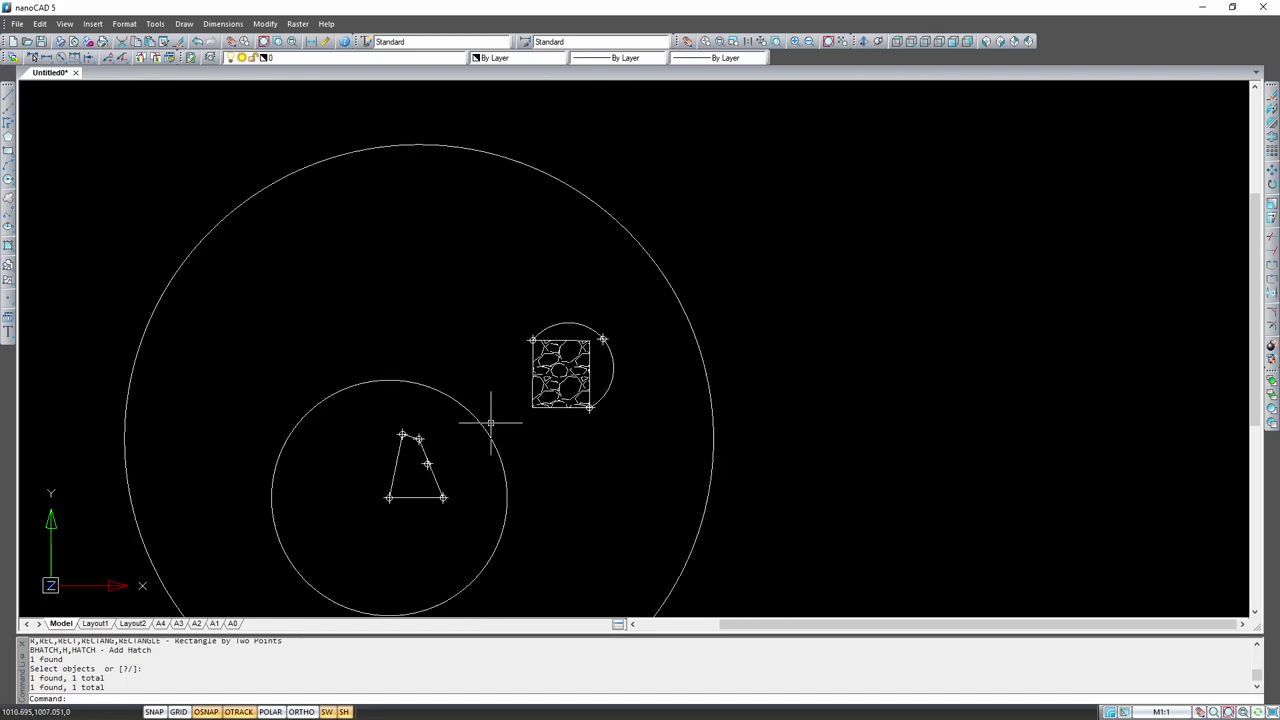
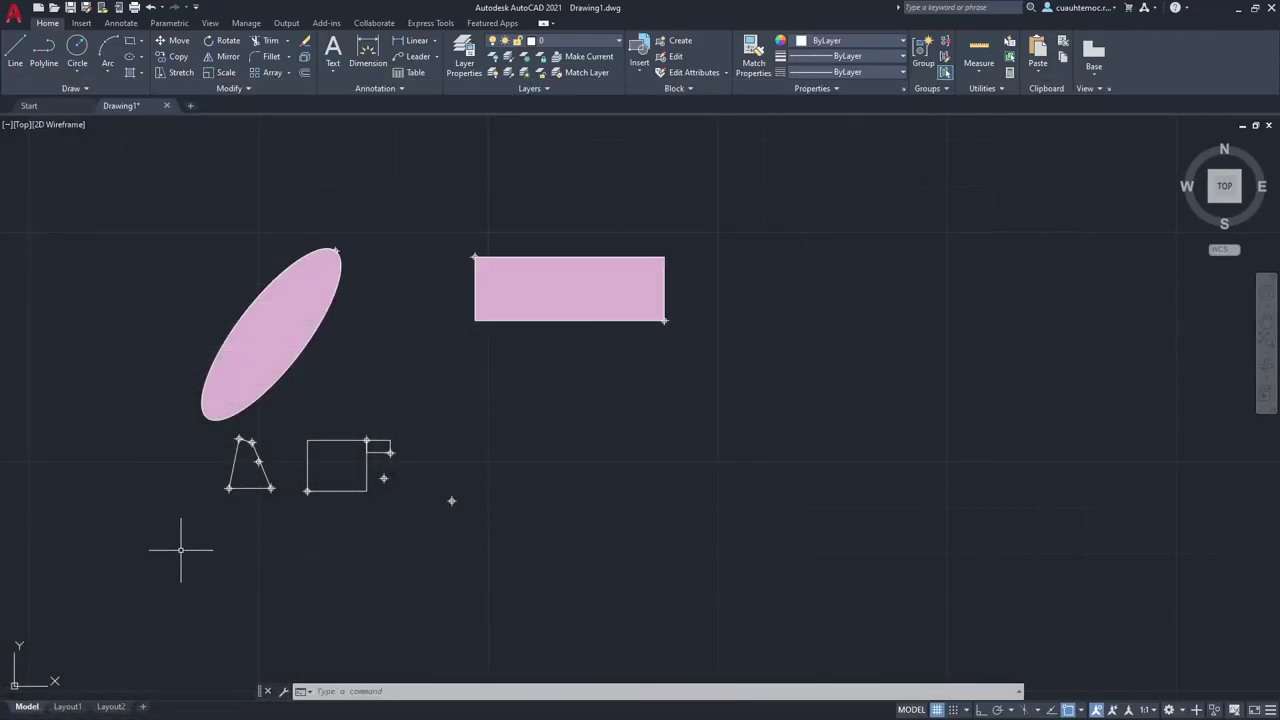
# Step: Zoom in around the hatched square and the trapezoid
pyautogui.scroll(4, 360, 575)
pyautogui.scroll(4, 214, 264)
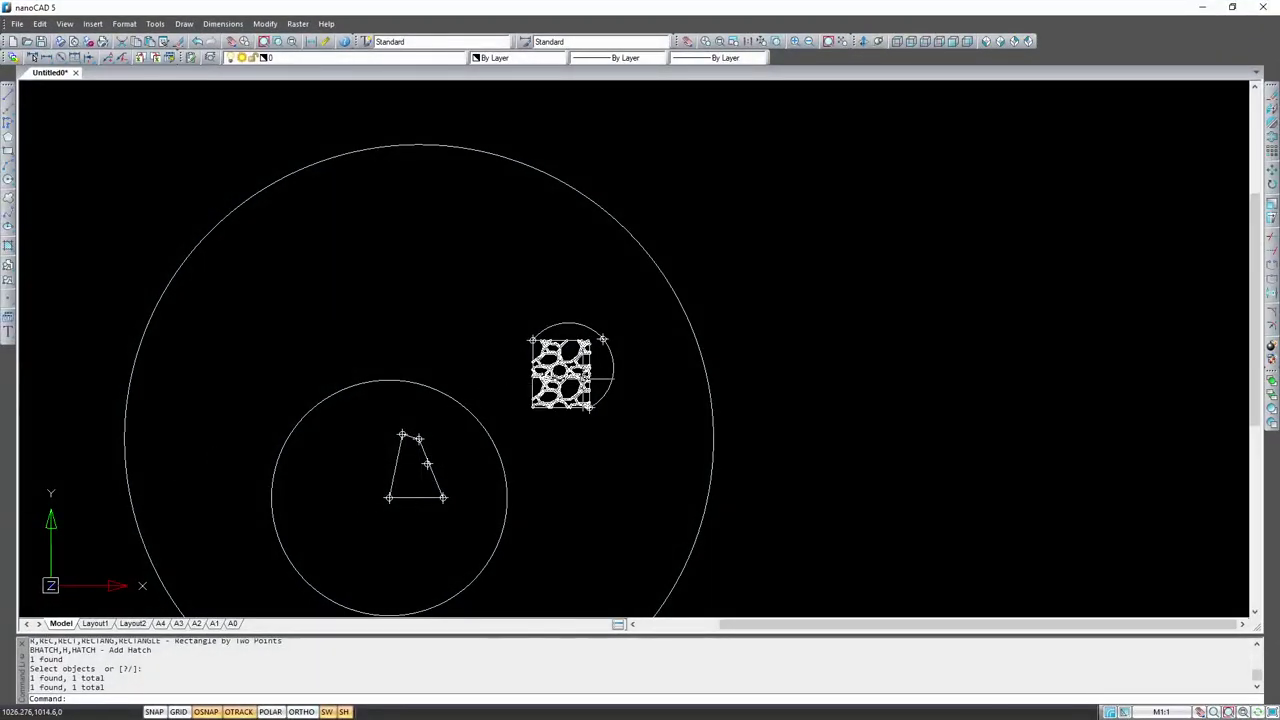
# Step: Recolour the square's GRAVEL hatch to magenta, previewing it before confirming
pyautogui.doubleClick(585, 385)
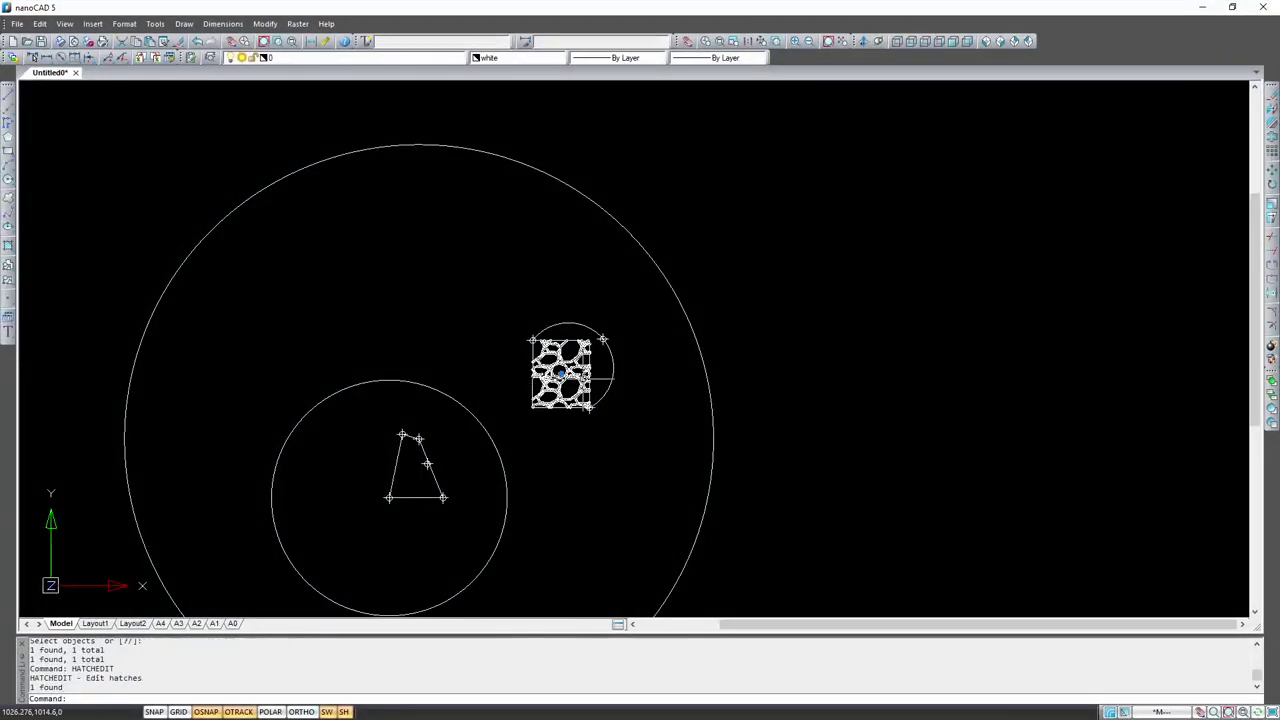
pyautogui.click(630, 253)
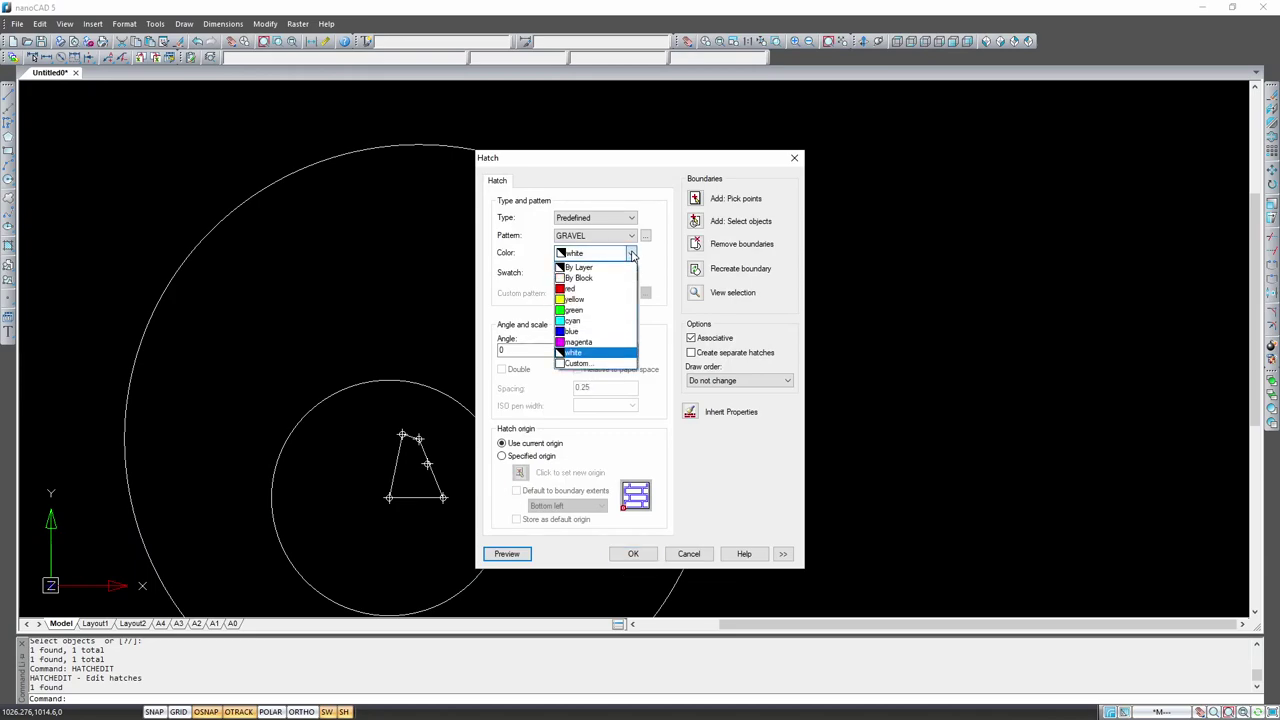
pyautogui.click(583, 333)
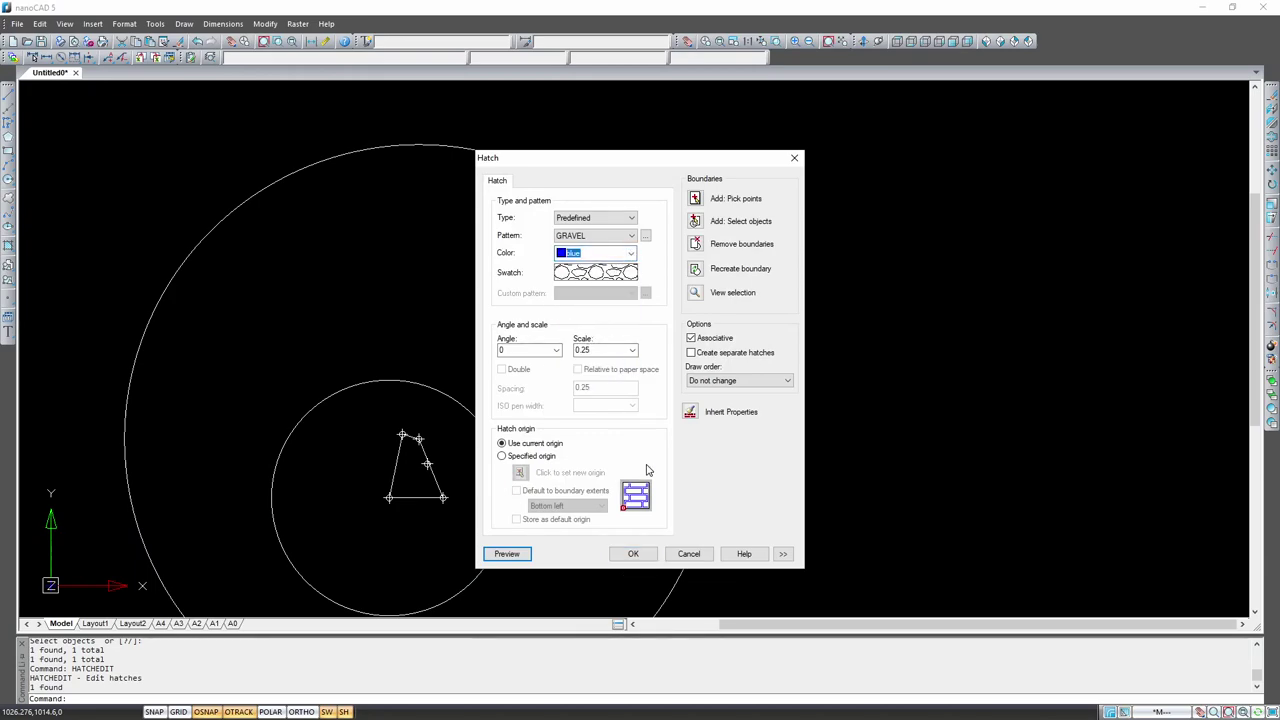
pyautogui.click(630, 253)
pyautogui.click(578, 342)
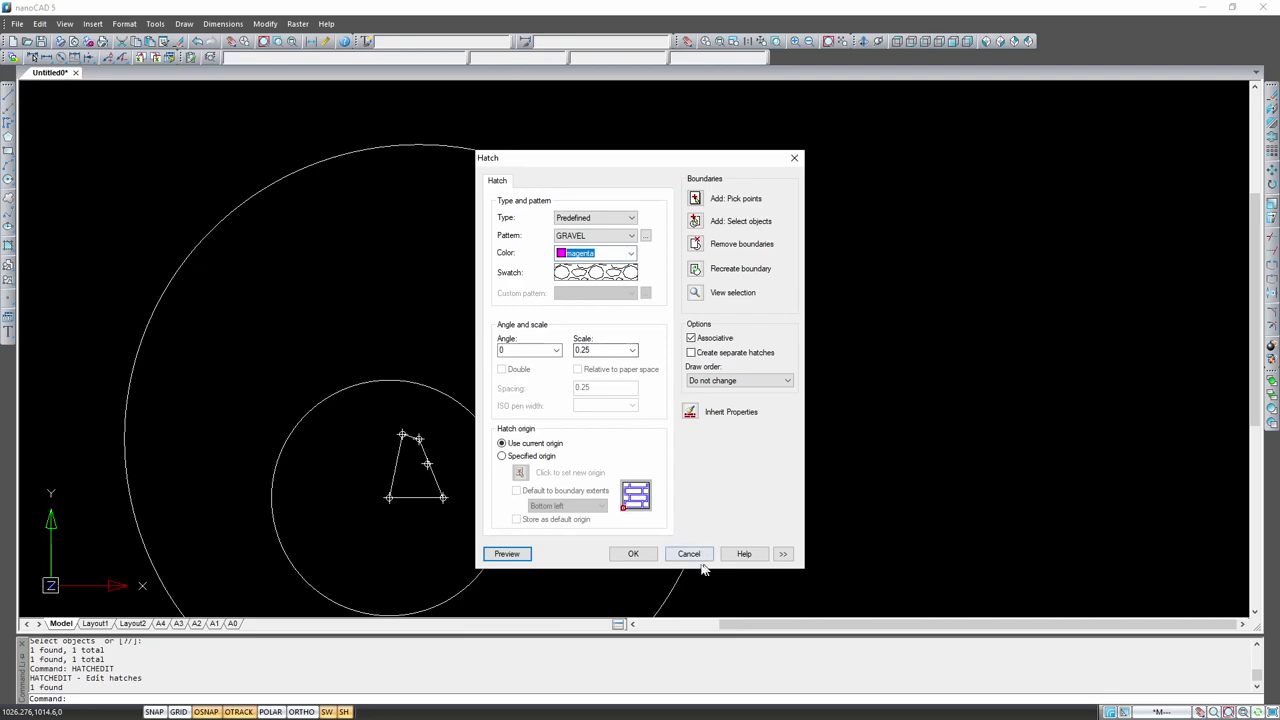
pyautogui.click(507, 554)
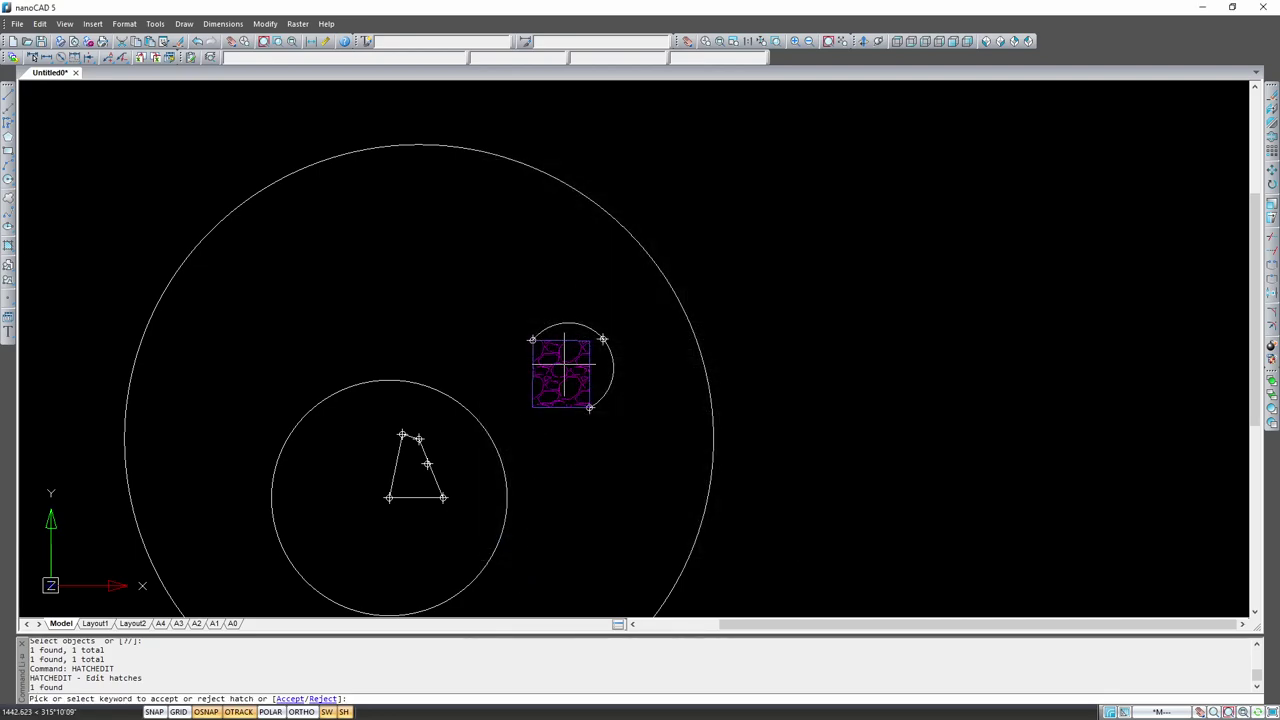
pyautogui.scroll(5, 566, 368)
pyautogui.click(563, 372)
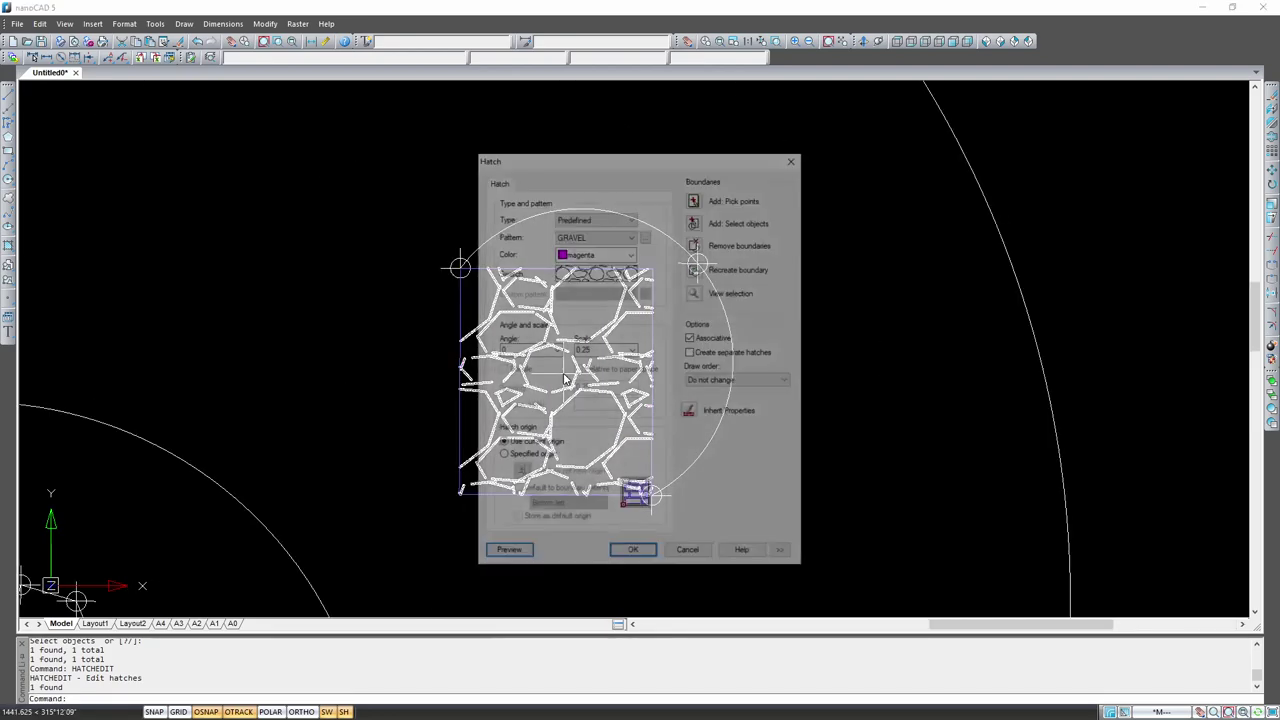
pyautogui.click(638, 551)
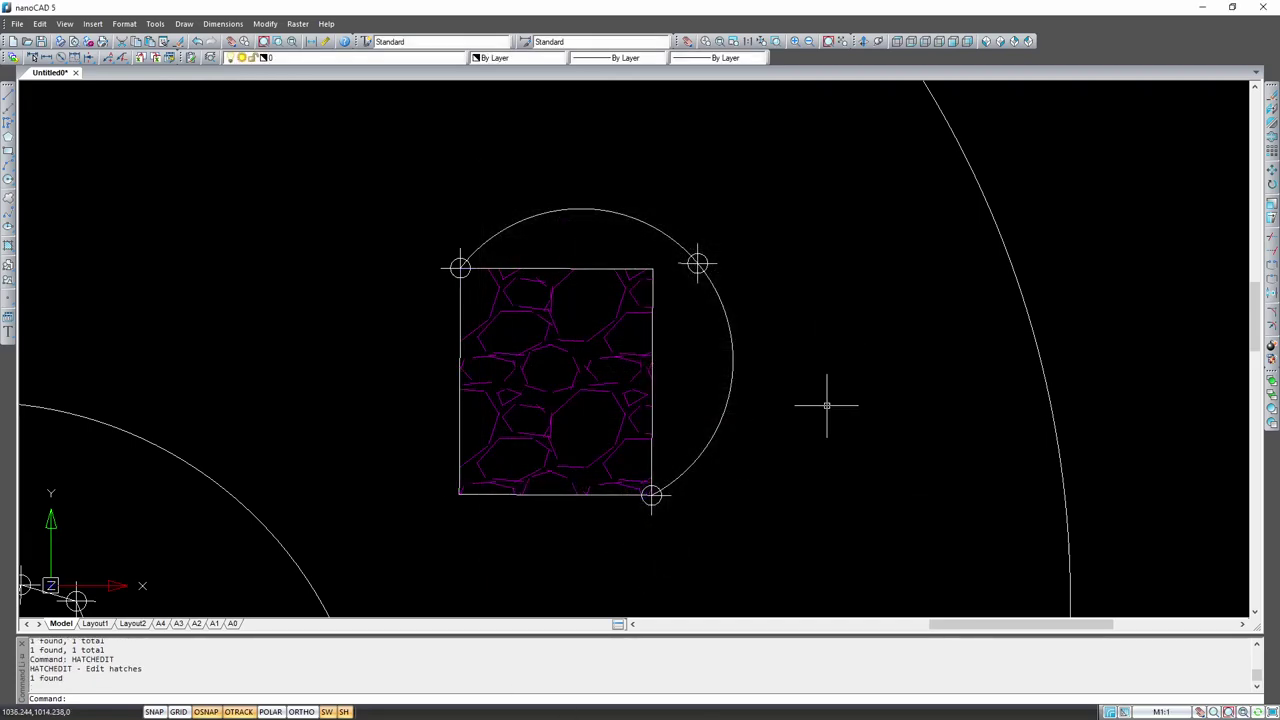
pyautogui.scroll(-2, 515, 357)
pyautogui.scroll(-2, 614, 324)
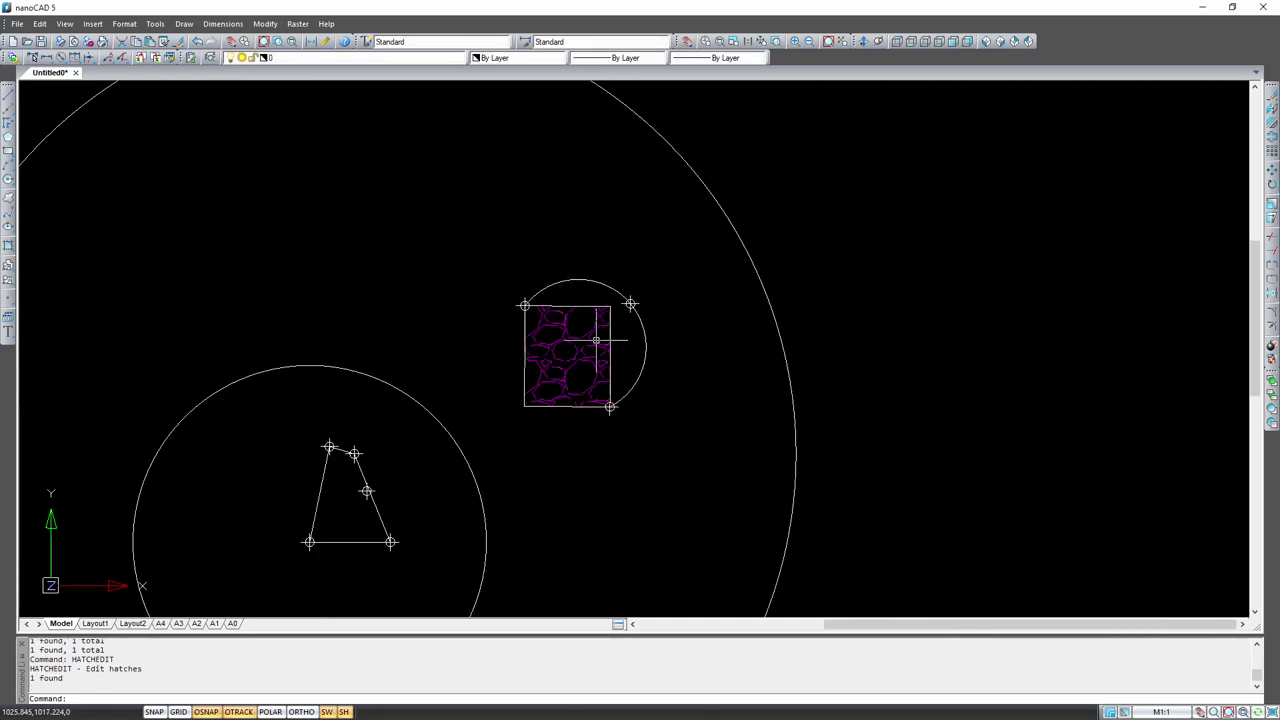
pyautogui.scroll(-3, 712, 300)
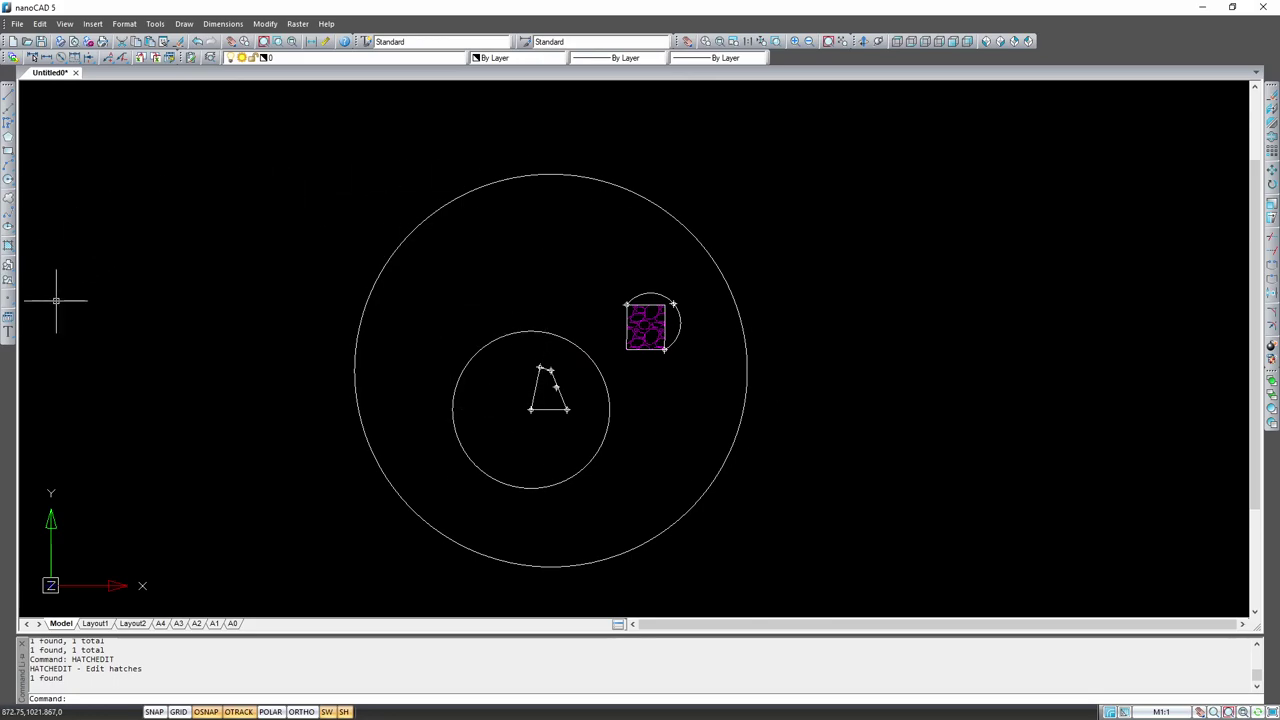
pyautogui.click(8, 245)
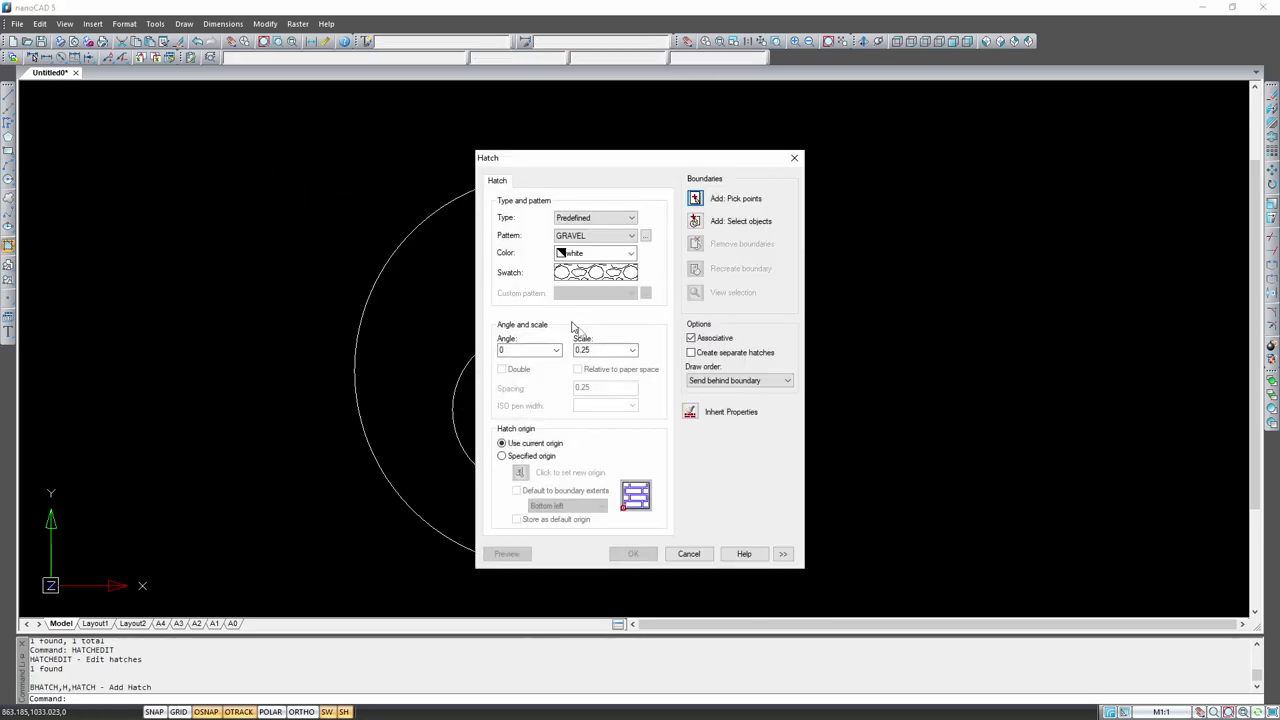
pyautogui.moveTo(698, 162); pyautogui.dragTo(305, 159)
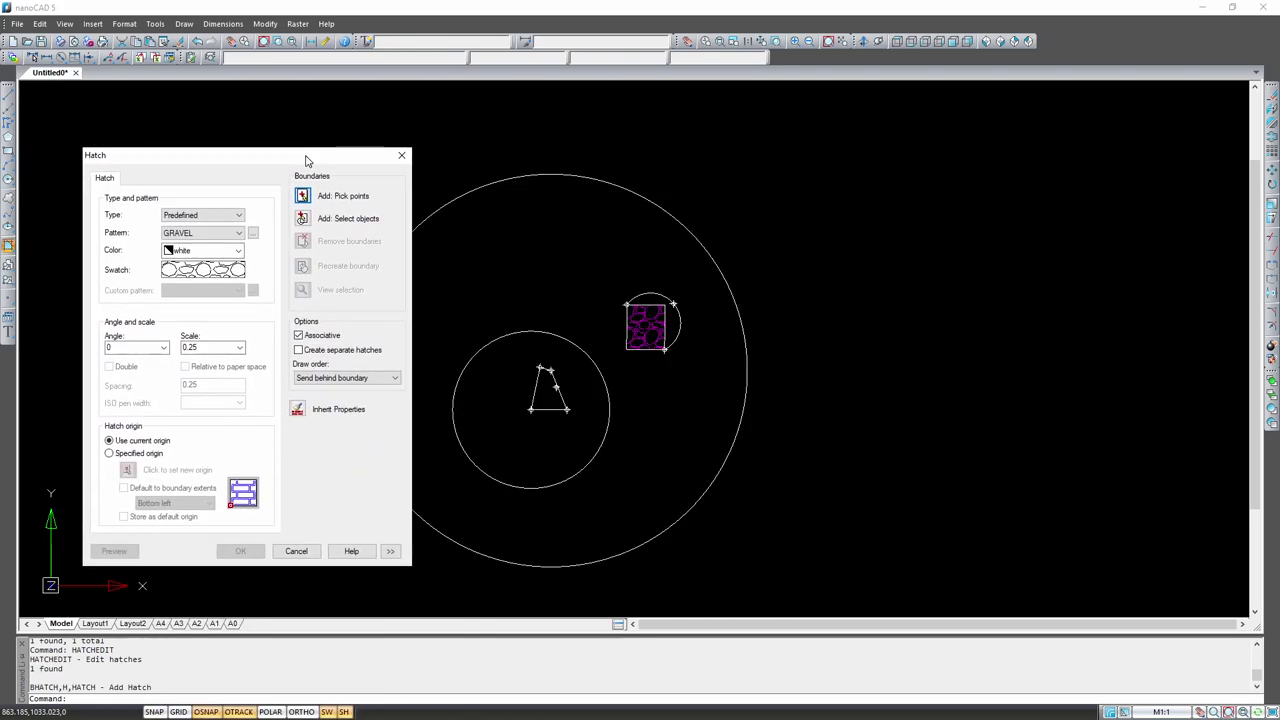
pyautogui.click(304, 220)
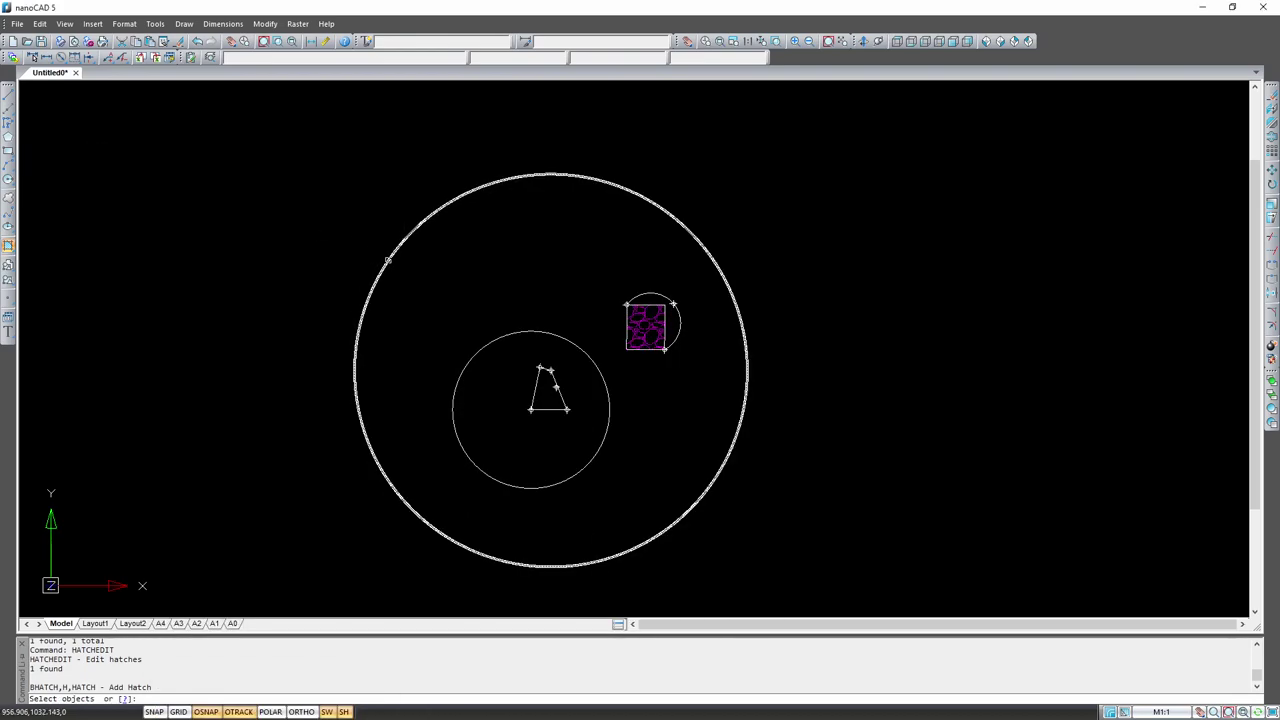
pyautogui.click(388, 258)
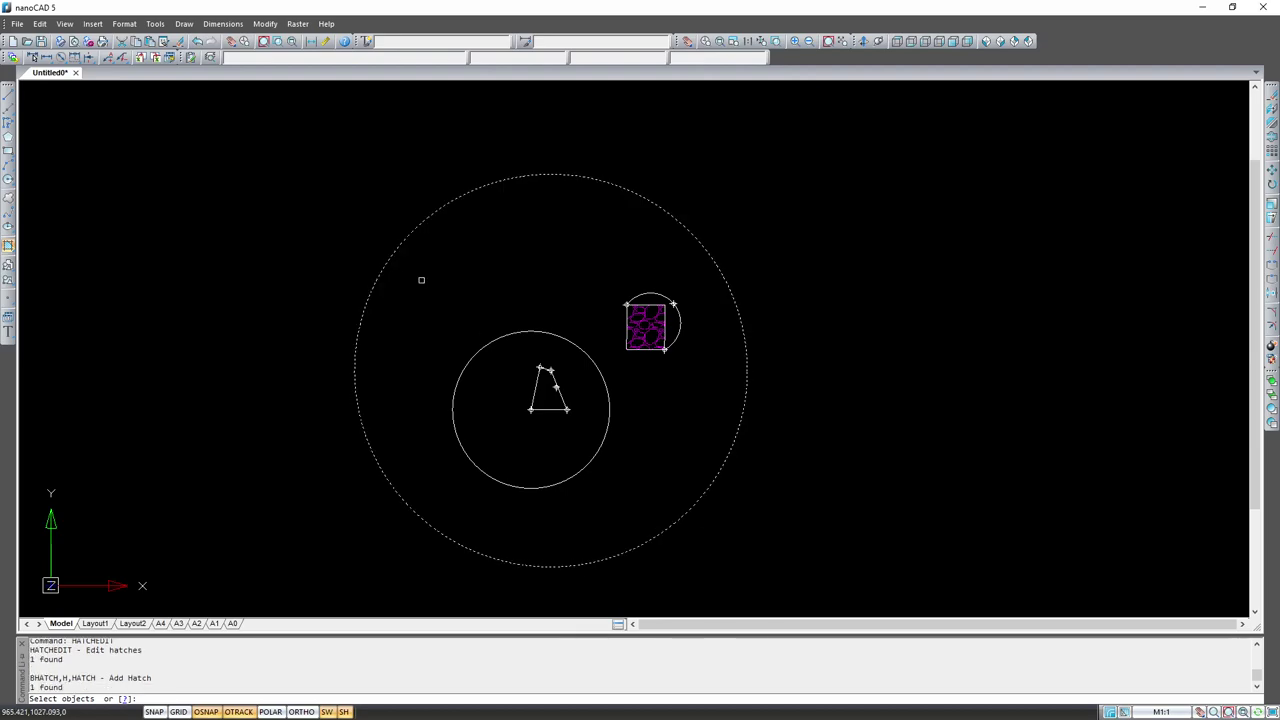
pyautogui.press('Return')
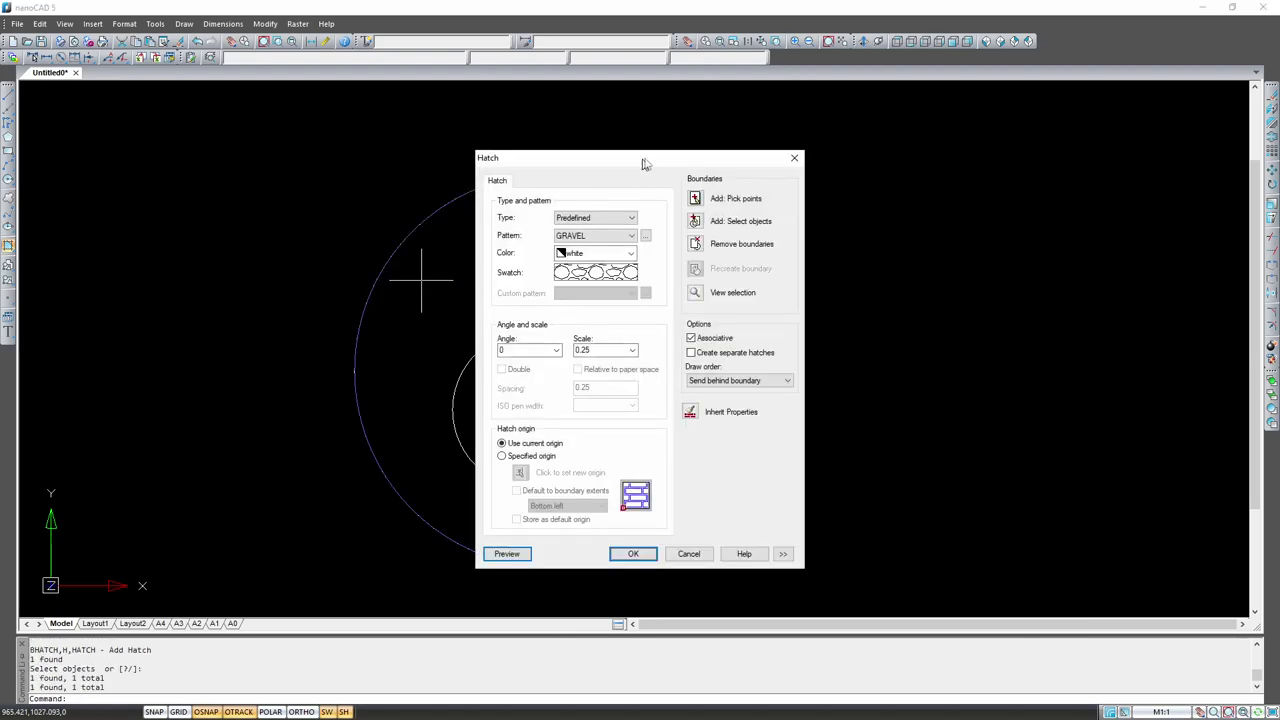
pyautogui.click(632, 277)
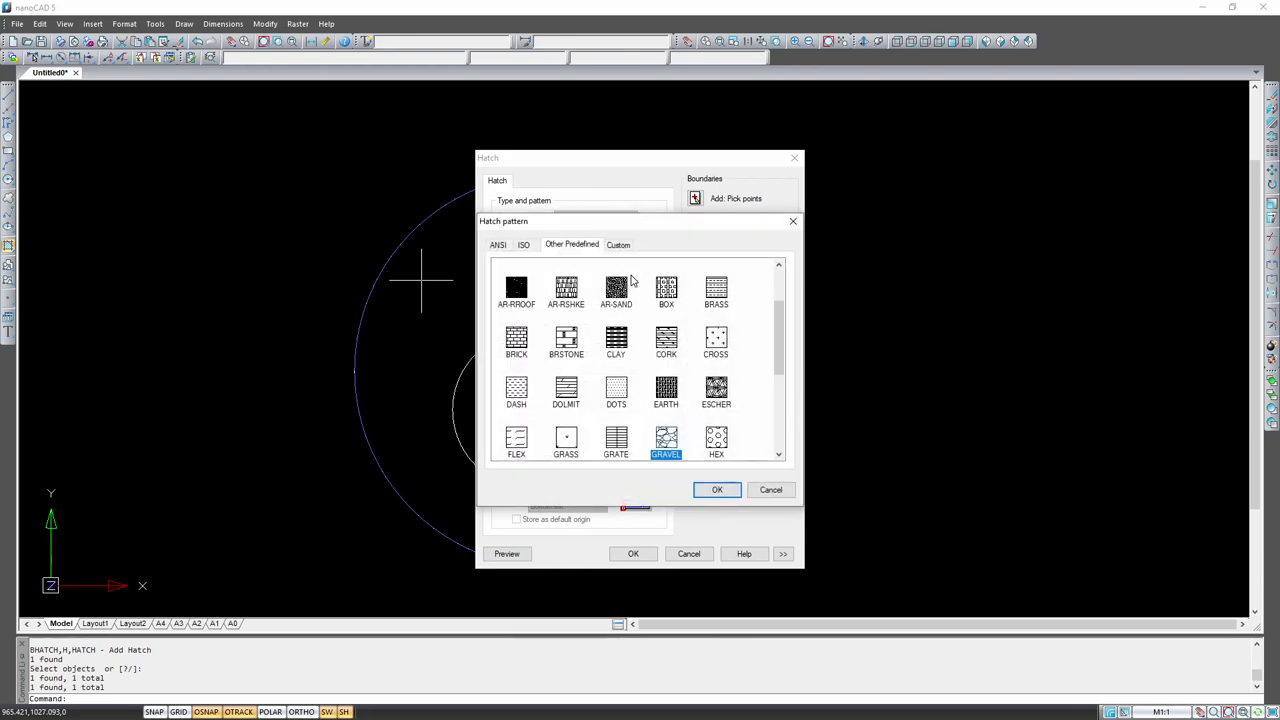
pyautogui.click(717, 340)
pyautogui.click(717, 489)
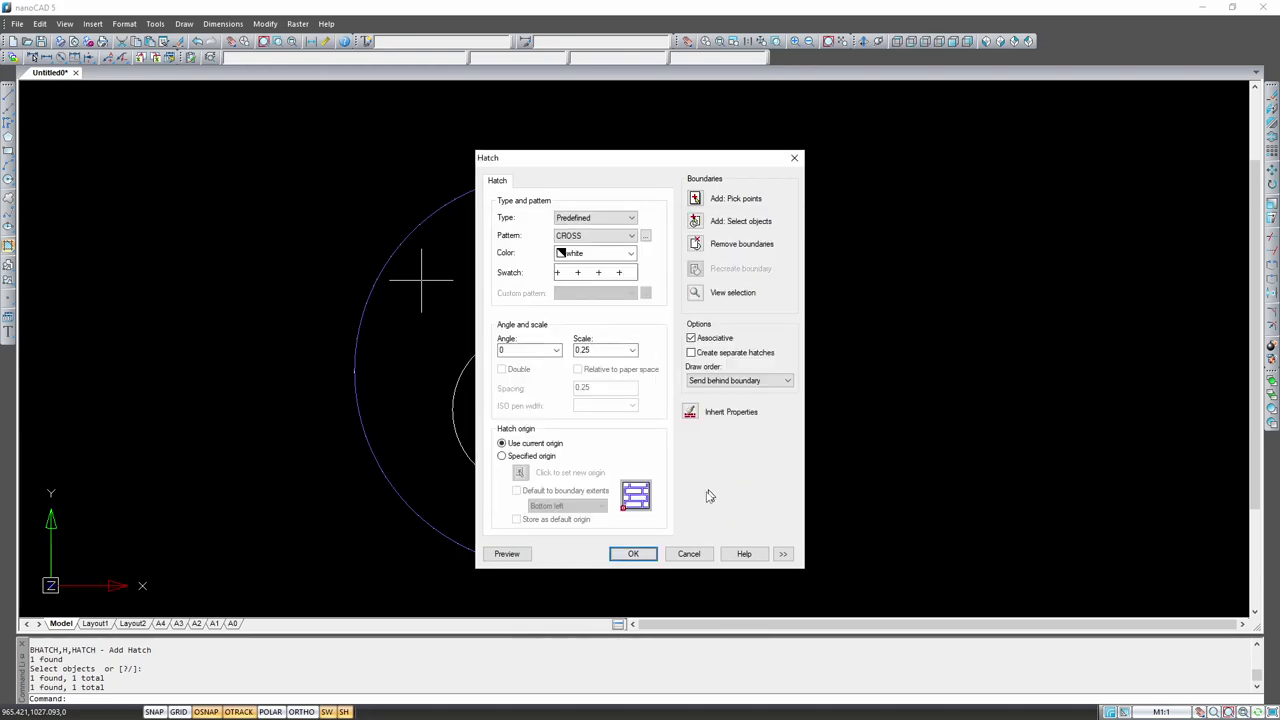
pyautogui.click(507, 553)
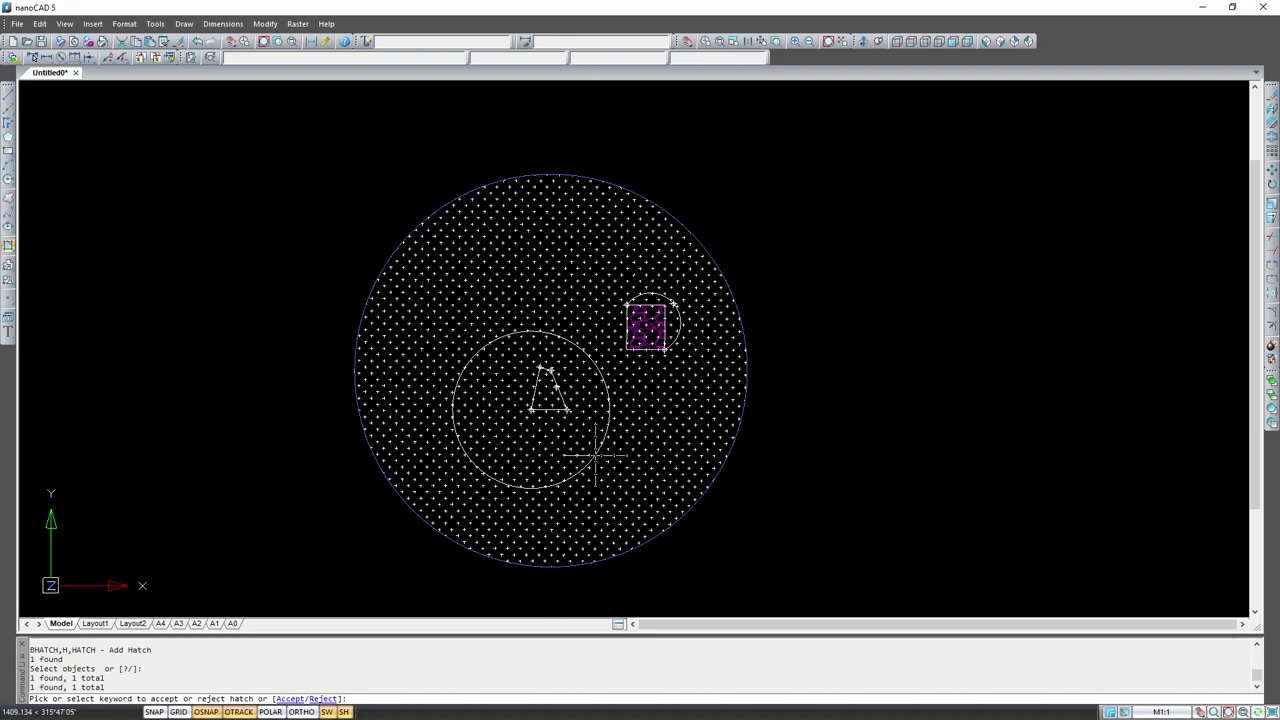
pyautogui.press('Escape')
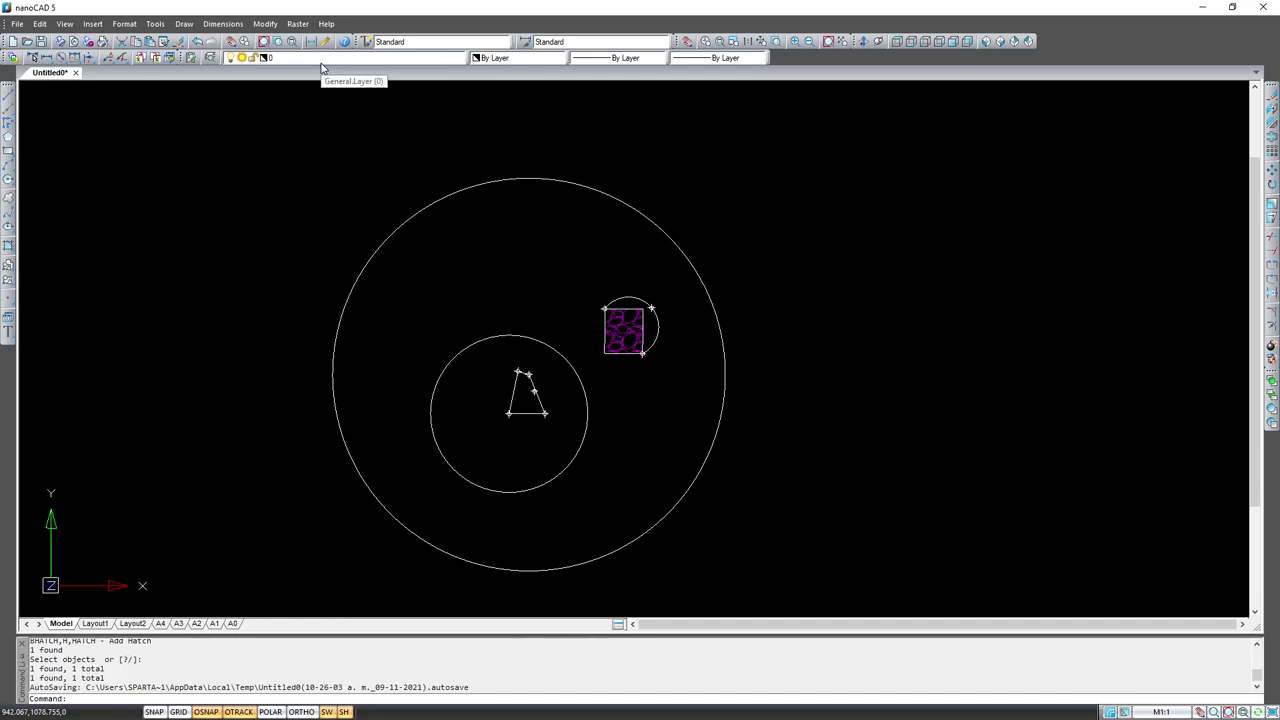
pyautogui.click(321, 62)
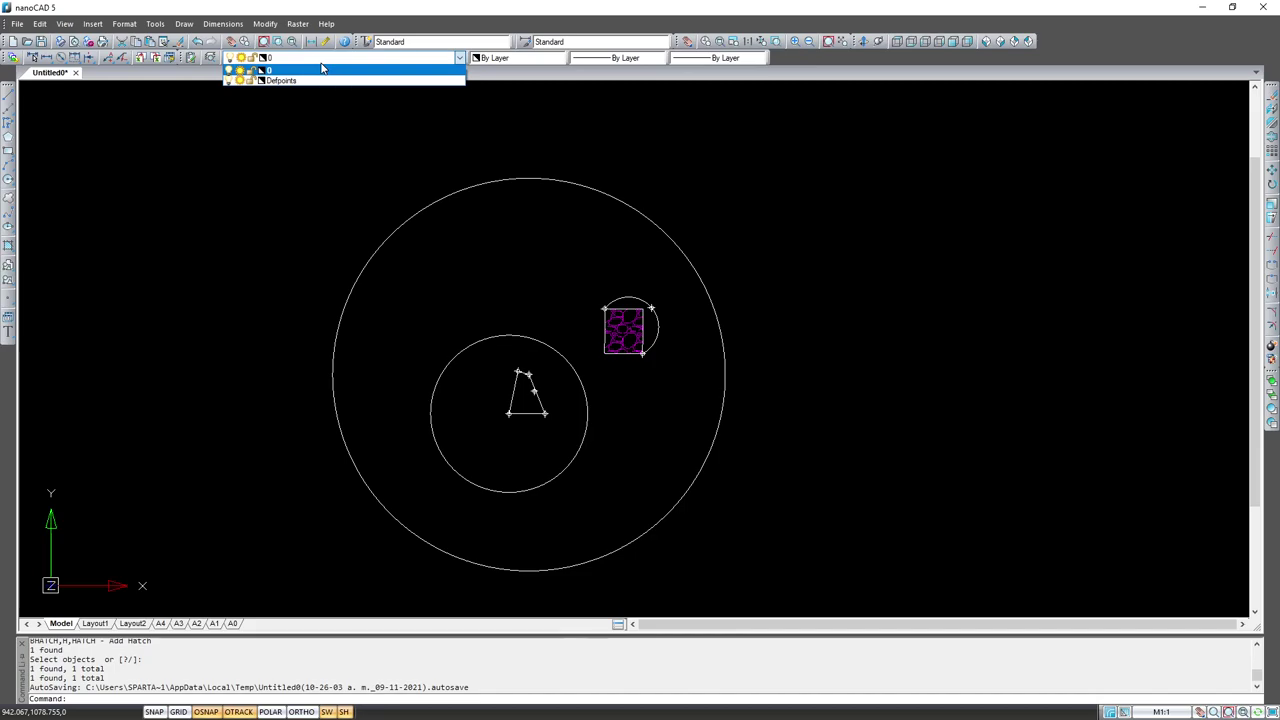
pyautogui.click(229, 72)
pyautogui.click(703, 405)
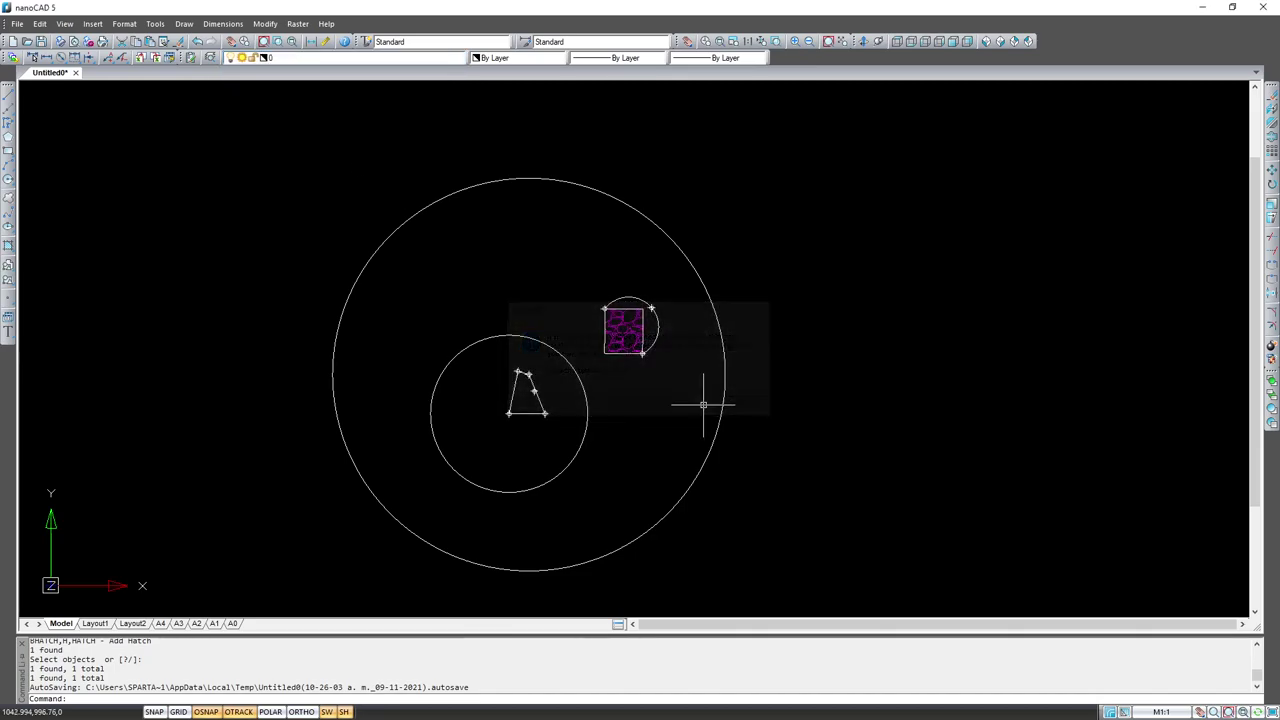
pyautogui.click(330, 57)
pyautogui.click(295, 83)
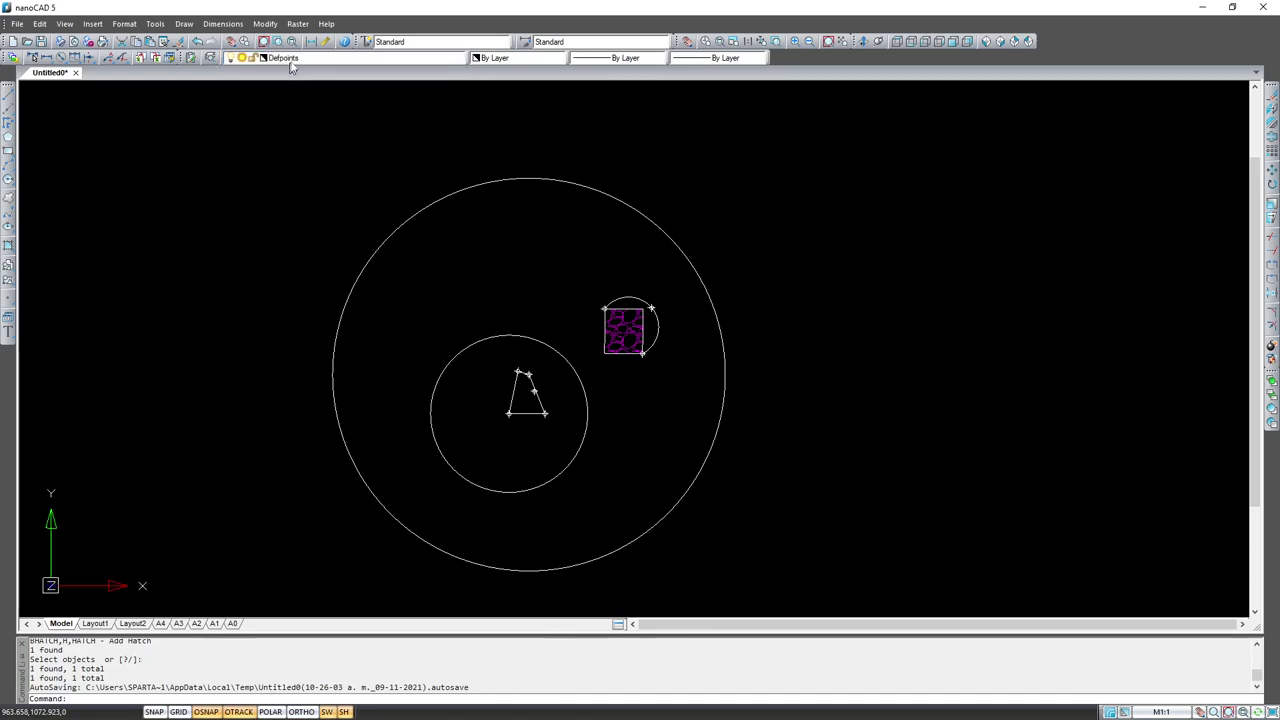
pyautogui.click(290, 58)
pyautogui.click(230, 71)
pyautogui.click(230, 71)
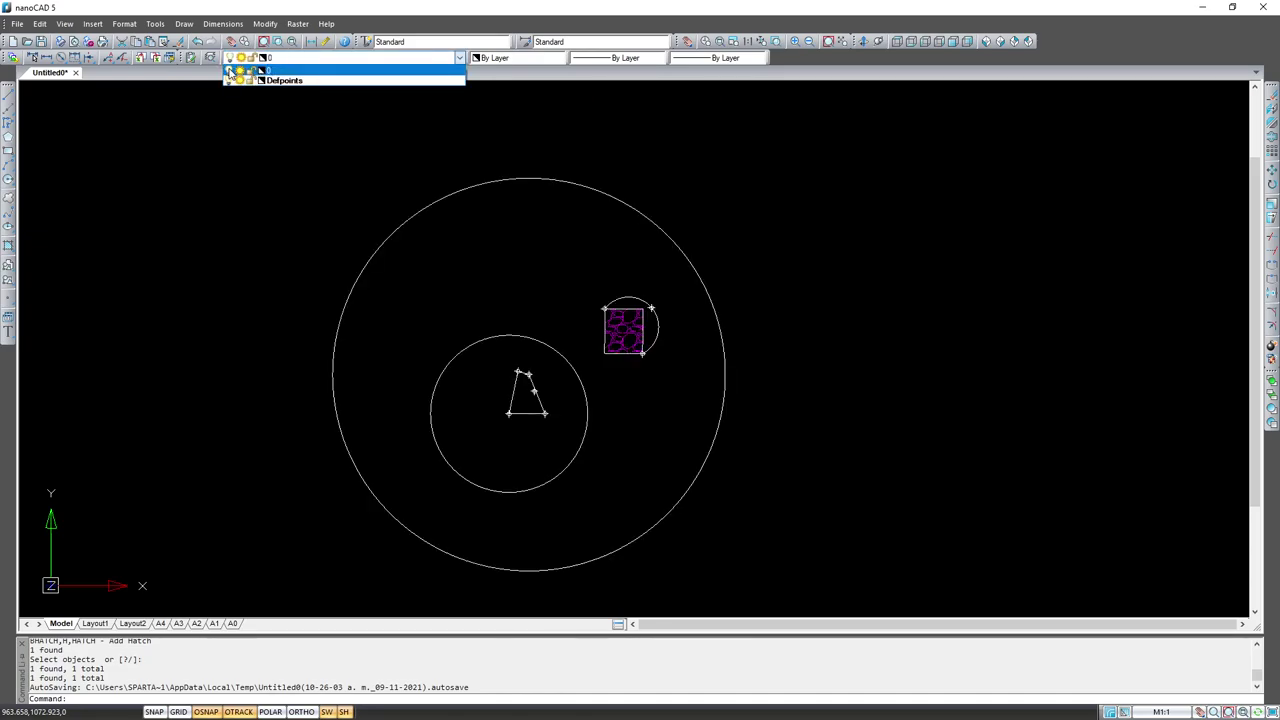
pyautogui.click(230, 71)
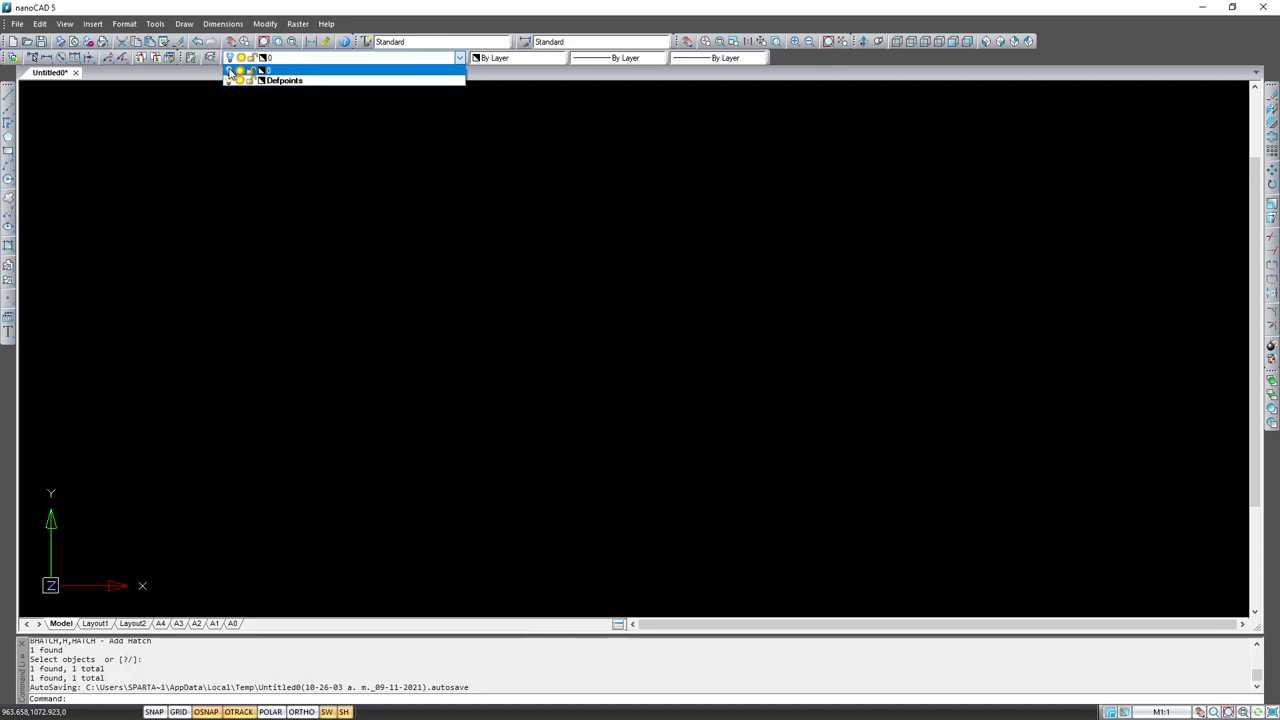
pyautogui.click(230, 71)
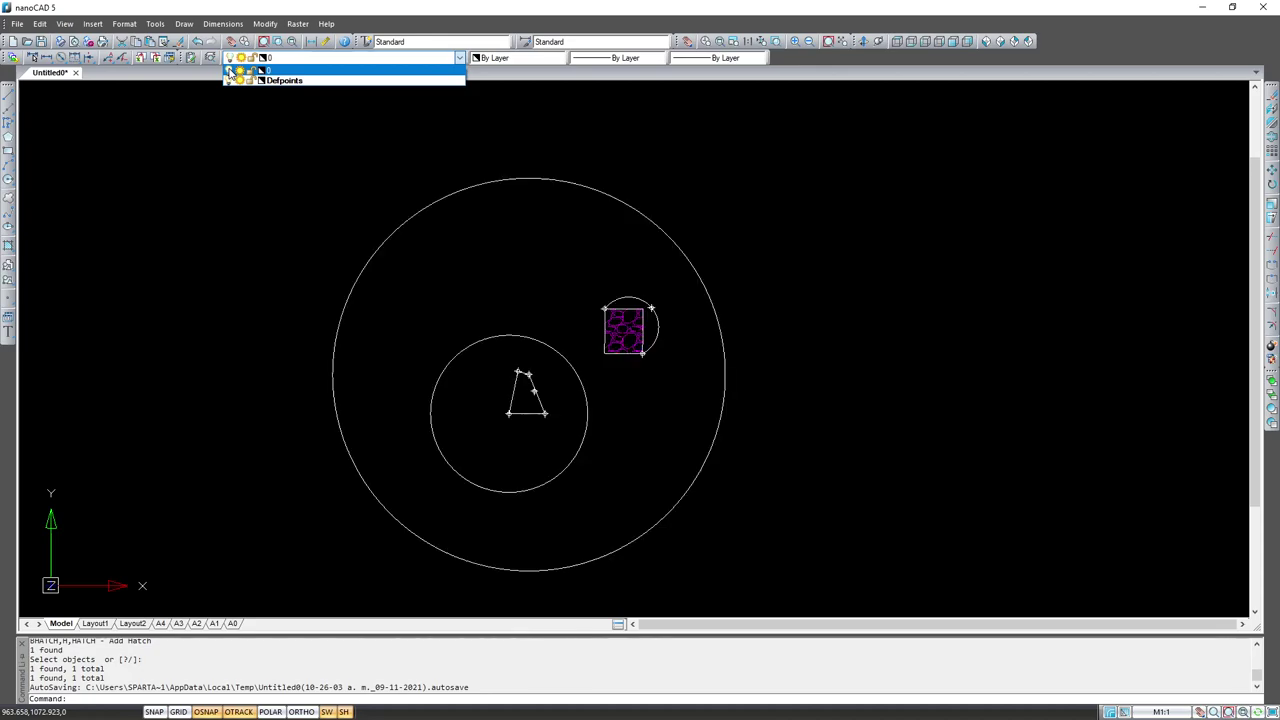
pyautogui.click(252, 71)
pyautogui.click(284, 71)
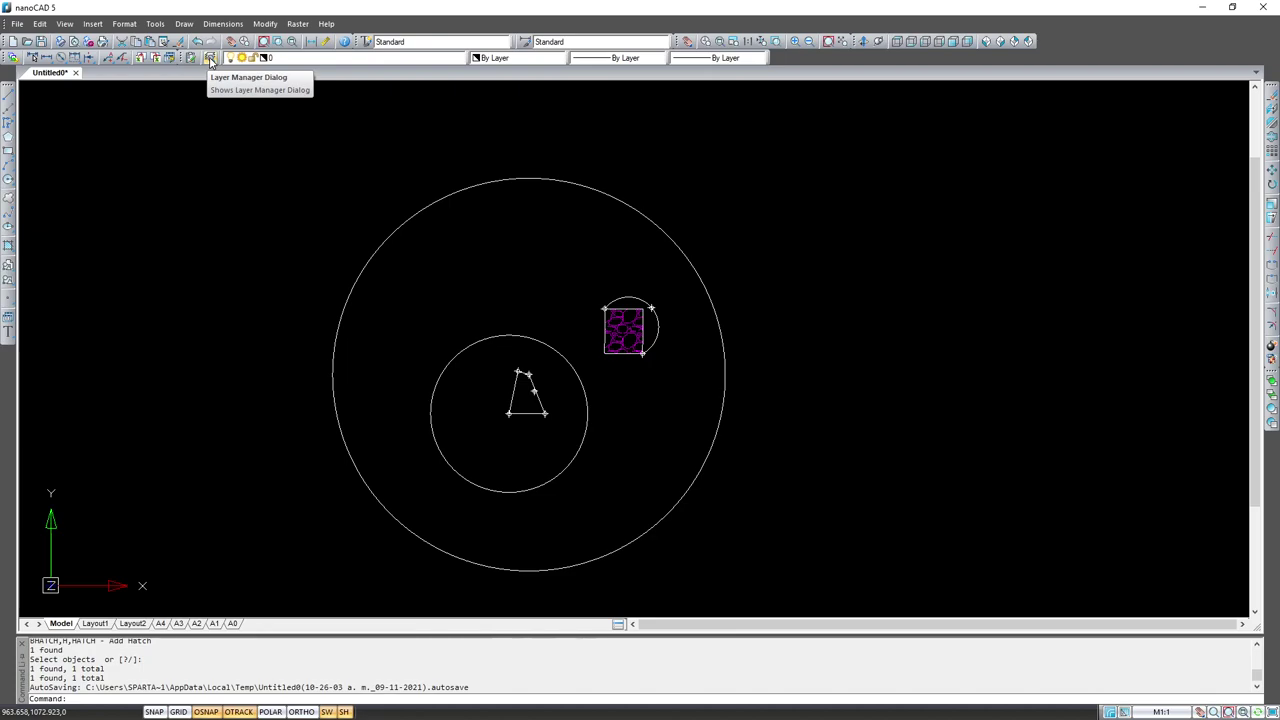
# Step: Widen the layer manager and add a new yellow layer named Estaciones
pyautogui.click(210, 59)
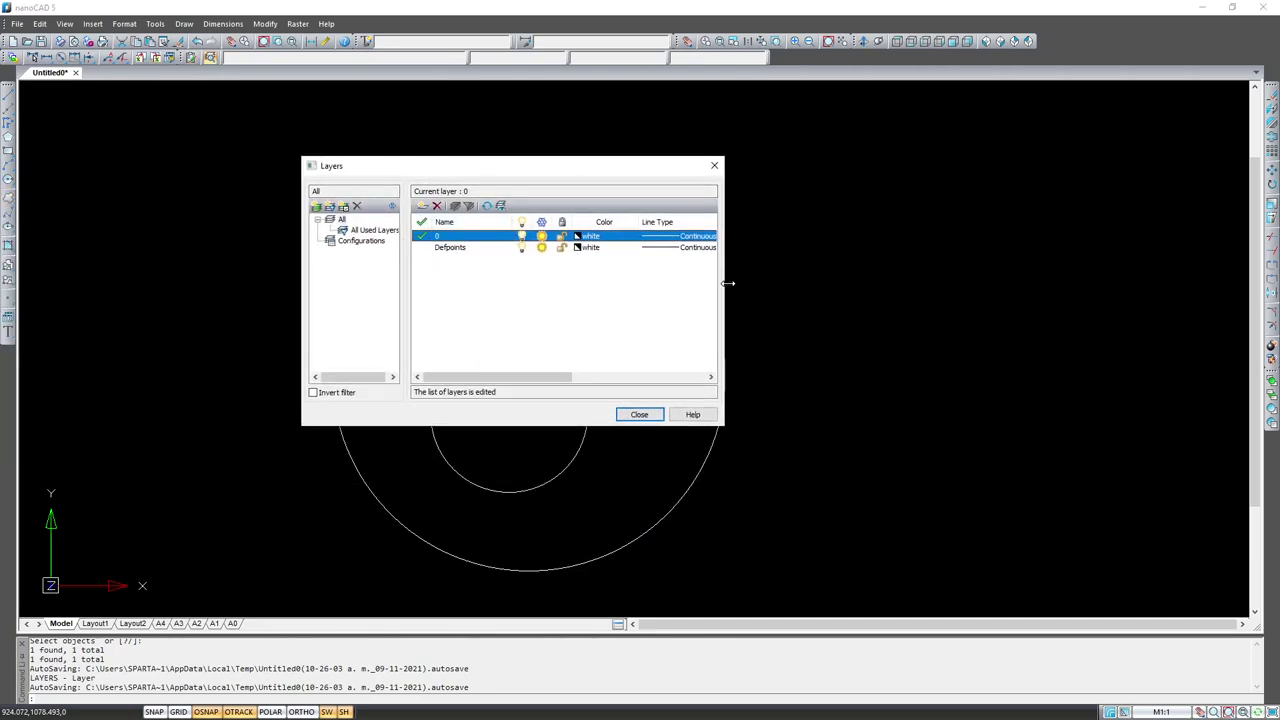
pyautogui.moveTo(728, 283); pyautogui.dragTo(1062, 280)
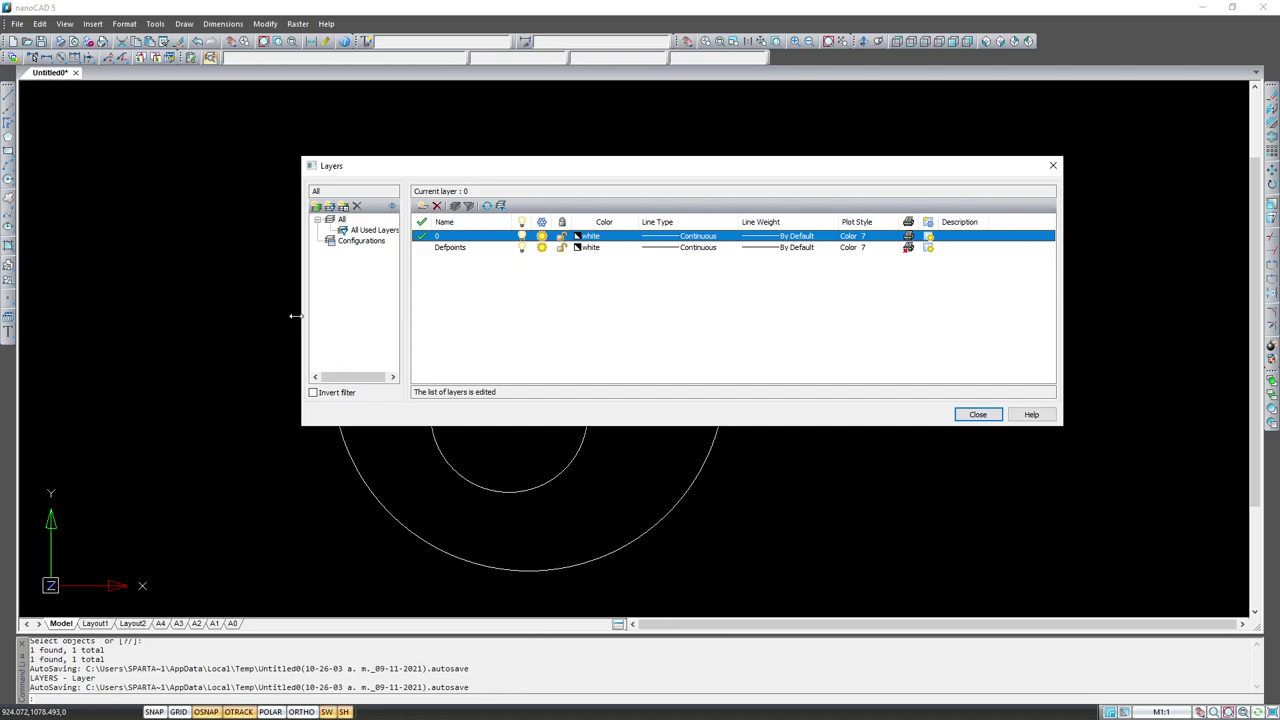
pyautogui.moveTo(302, 317); pyautogui.dragTo(220, 317)
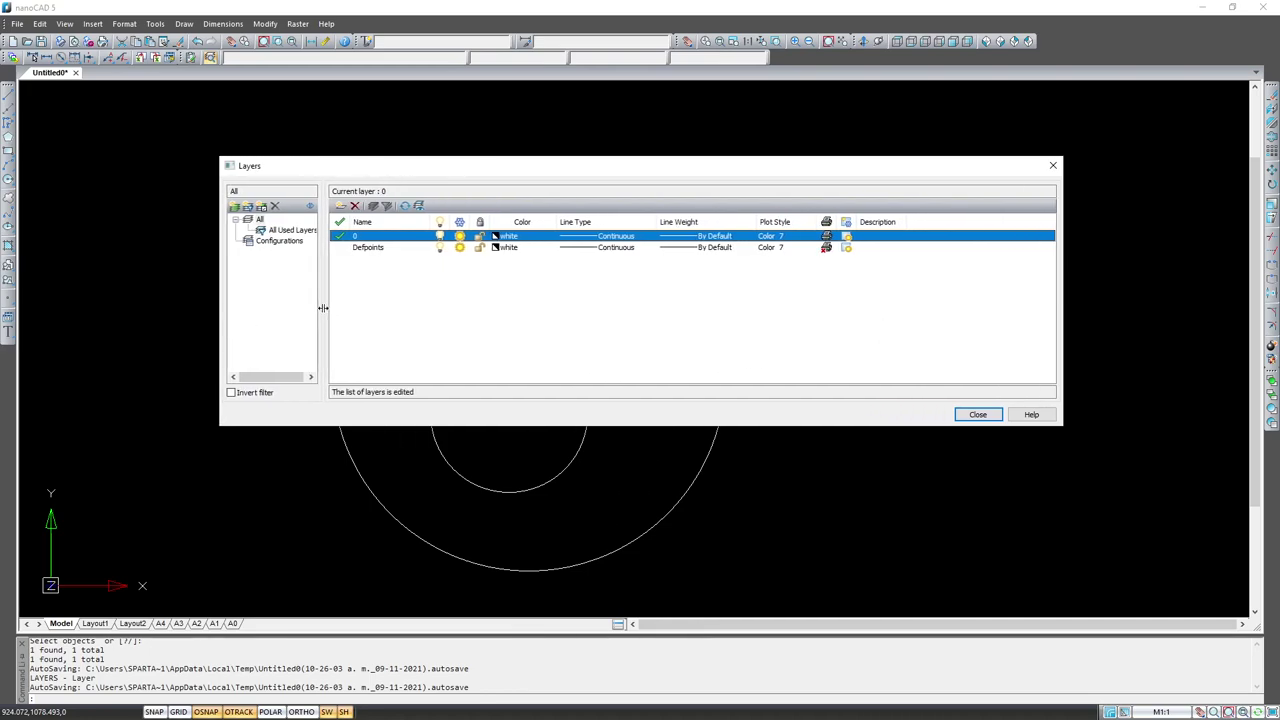
pyautogui.moveTo(321, 312)
pyautogui.mouseDown()
pyautogui.moveTo(355, 308)
pyautogui.moveTo(343, 330)
pyautogui.mouseUp()
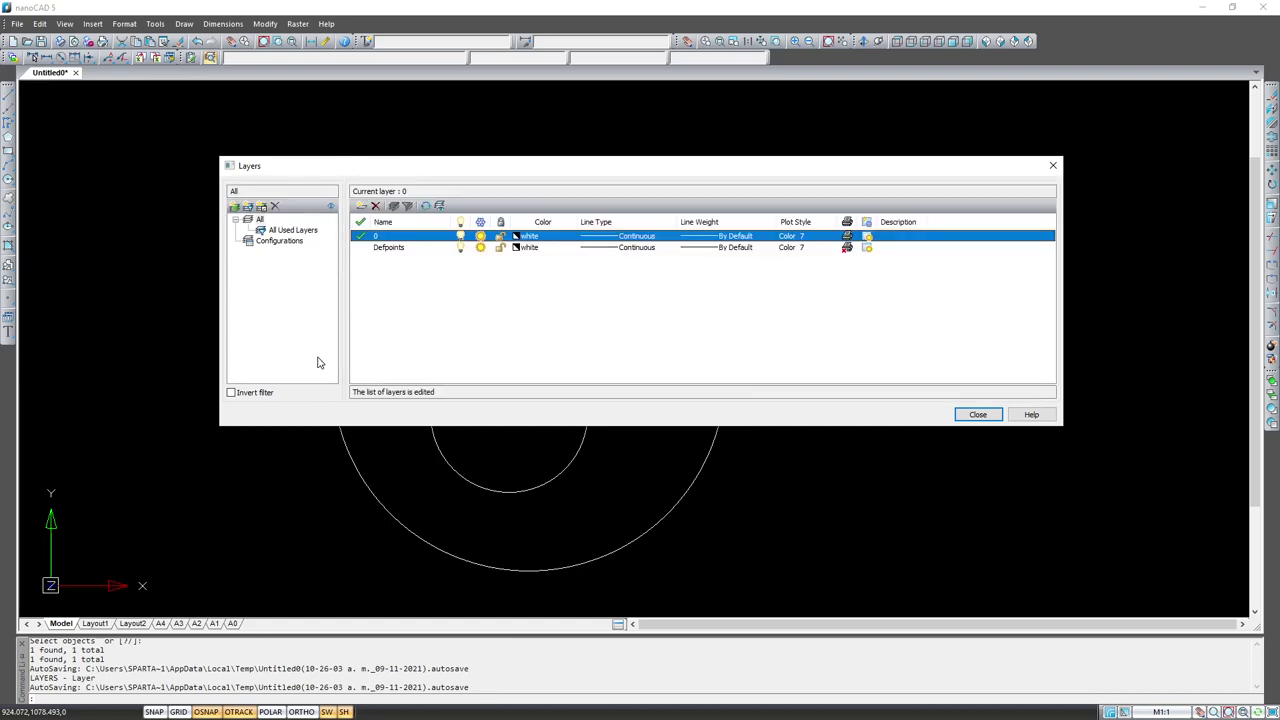
pyautogui.click(365, 207)
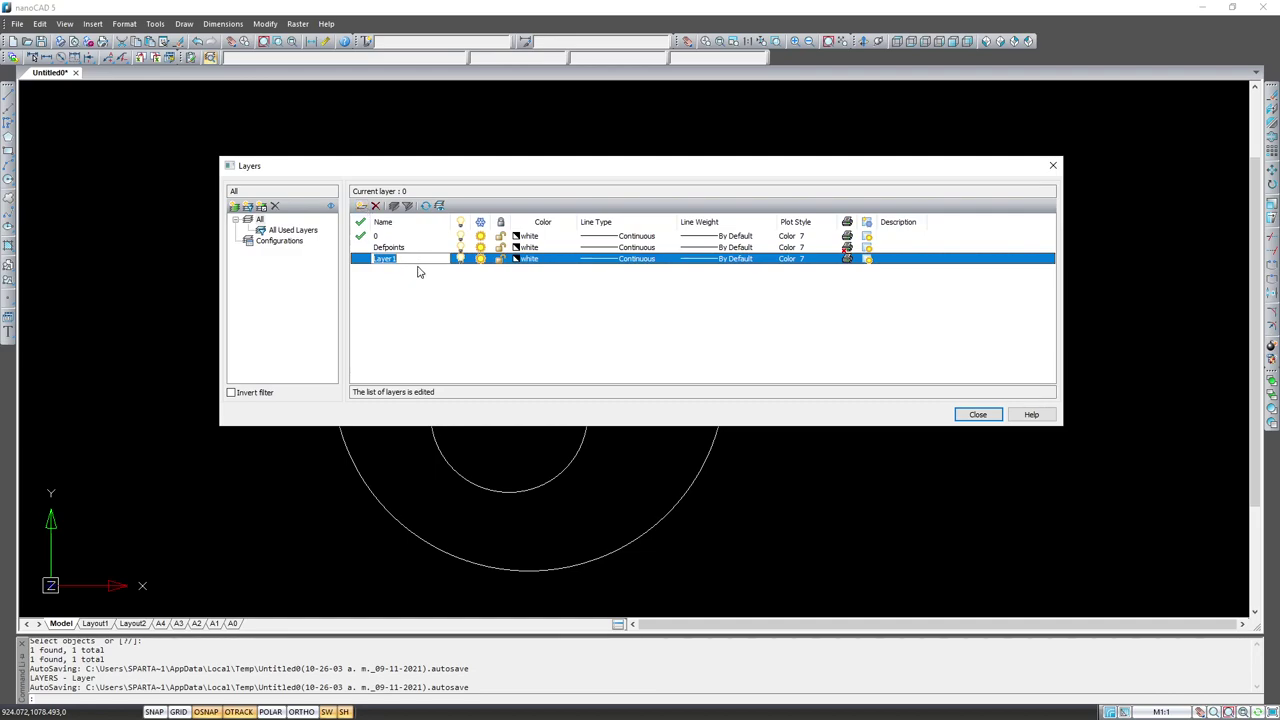
pyautogui.write('Estaciones')
pyautogui.click(525, 258)
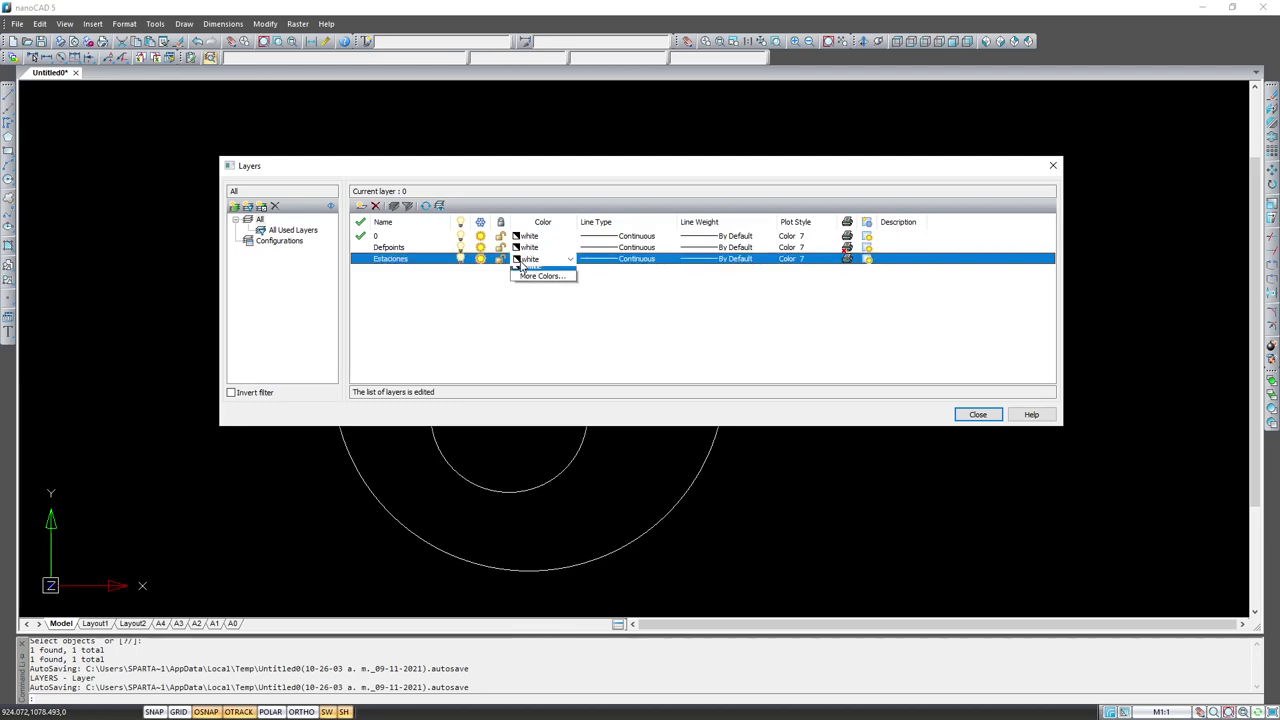
pyautogui.click(531, 284)
# Step: Add a white Polígono Chico layer and close the layer manager
pyautogui.click(361, 205)
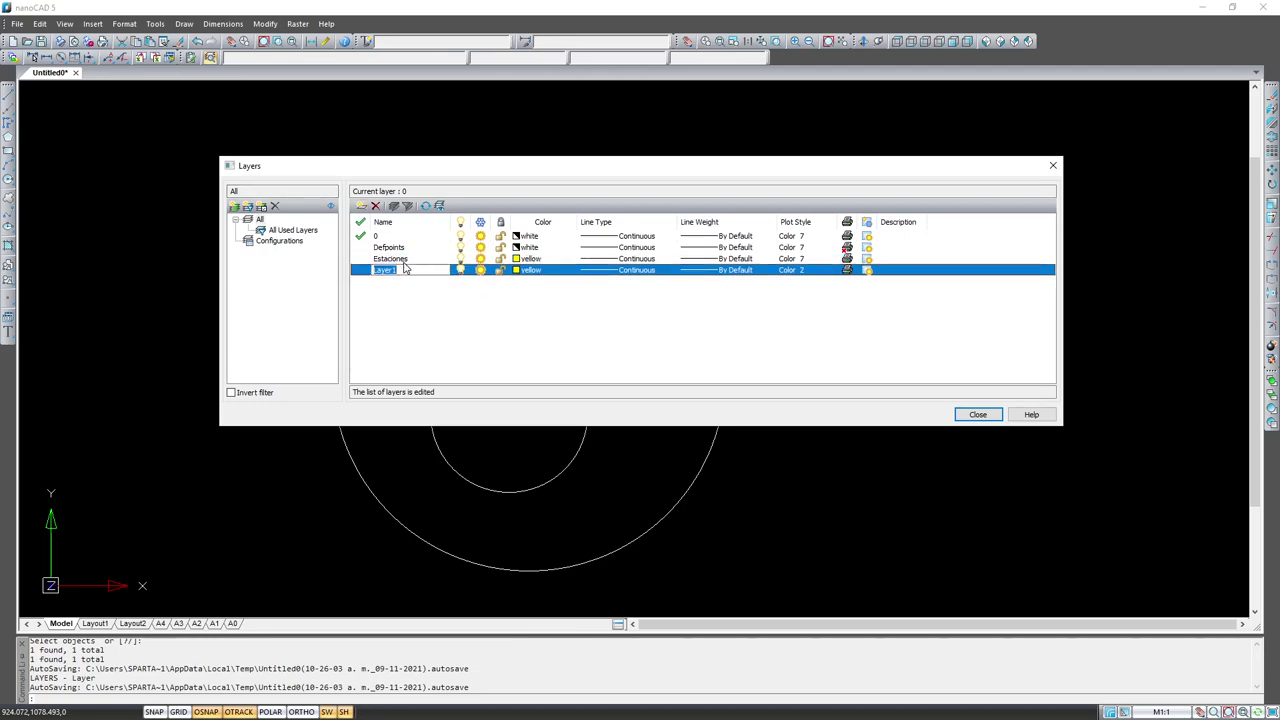
pyautogui.write('Poligono Chico')
pyautogui.click(528, 270)
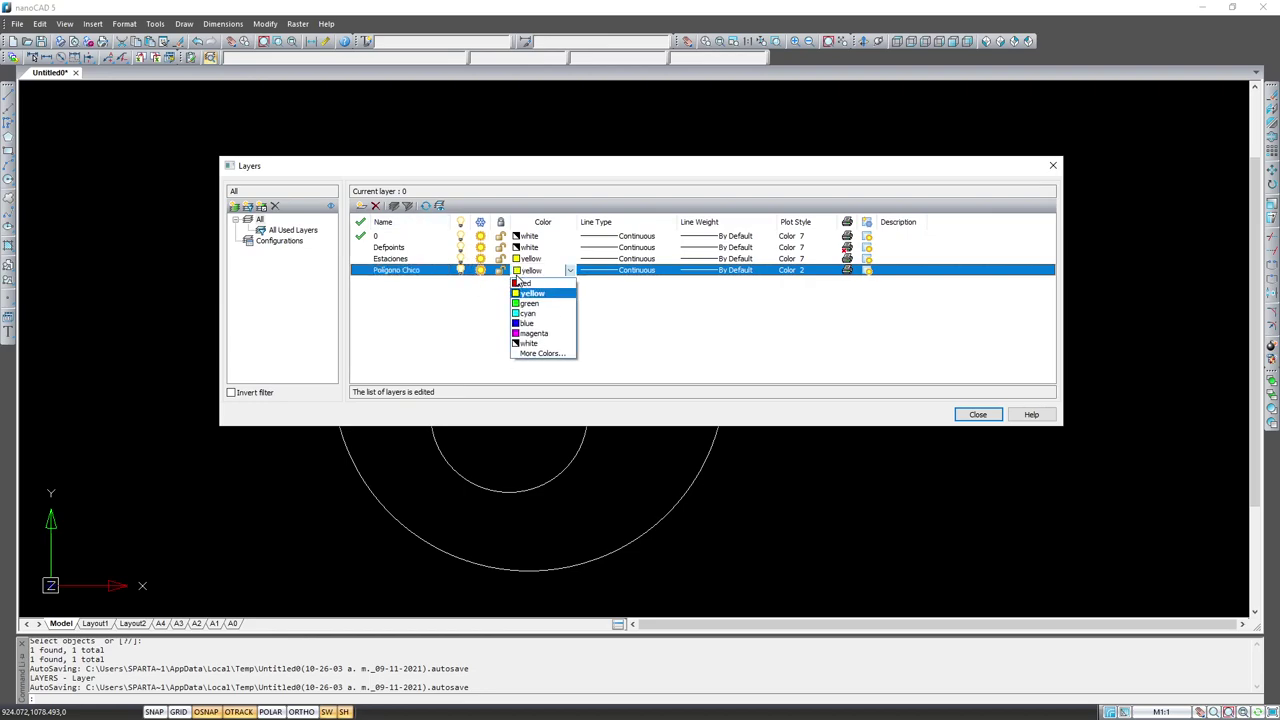
pyautogui.click(528, 343)
pyautogui.click(978, 414)
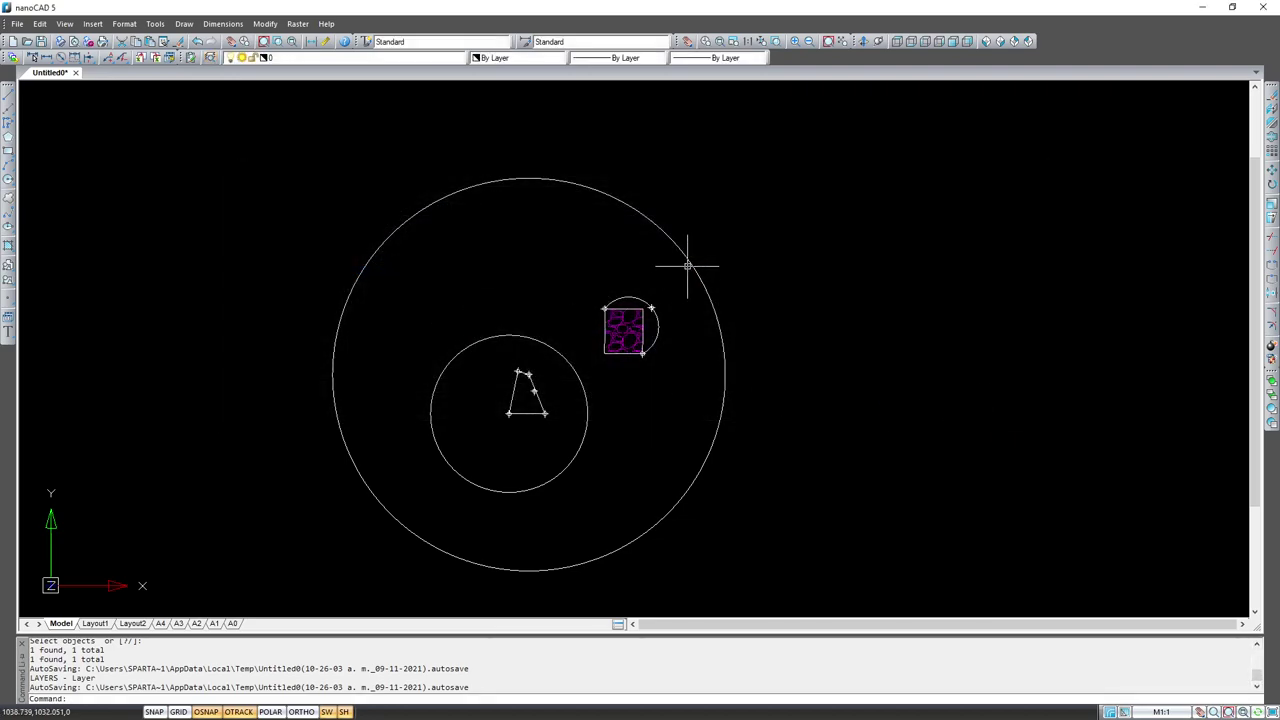
# Step: Erase the outer circle, arc, hatch, square and inner circle, then zoom onto the polygon
pyautogui.click(691, 265)
pyautogui.click(656, 314)
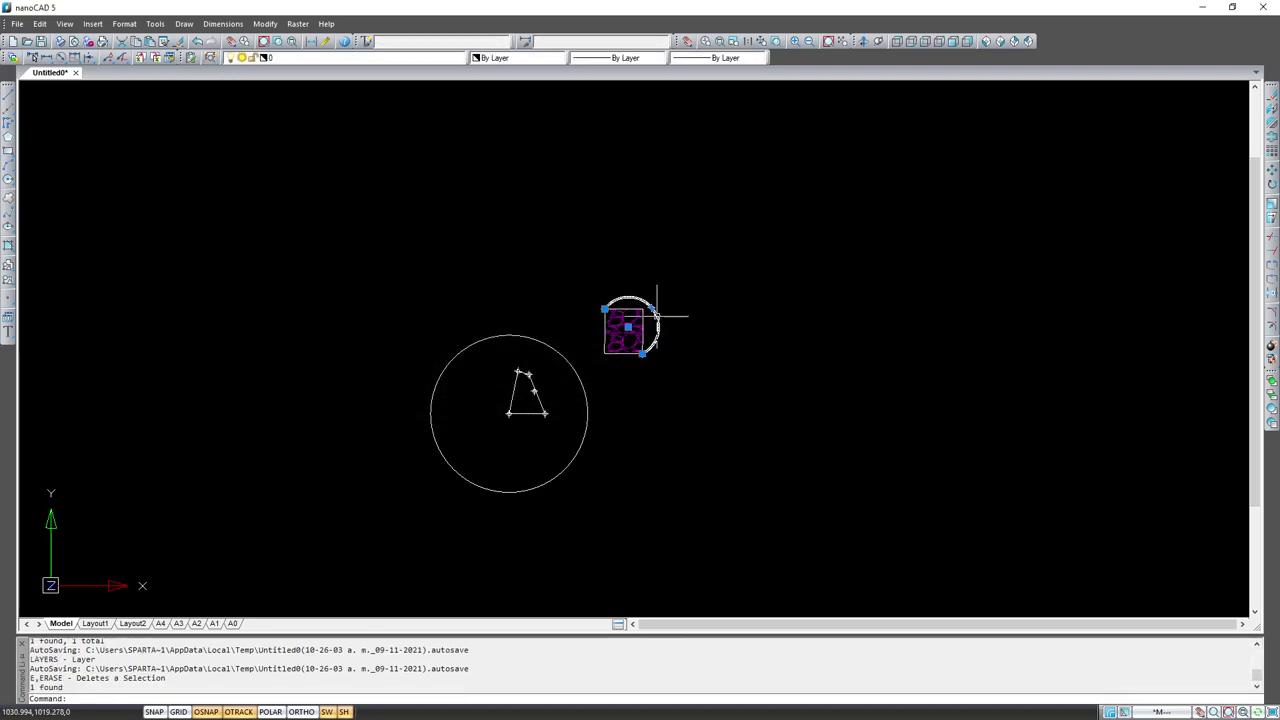
pyautogui.click(656, 314)
pyautogui.click(651, 310)
pyautogui.click(687, 300)
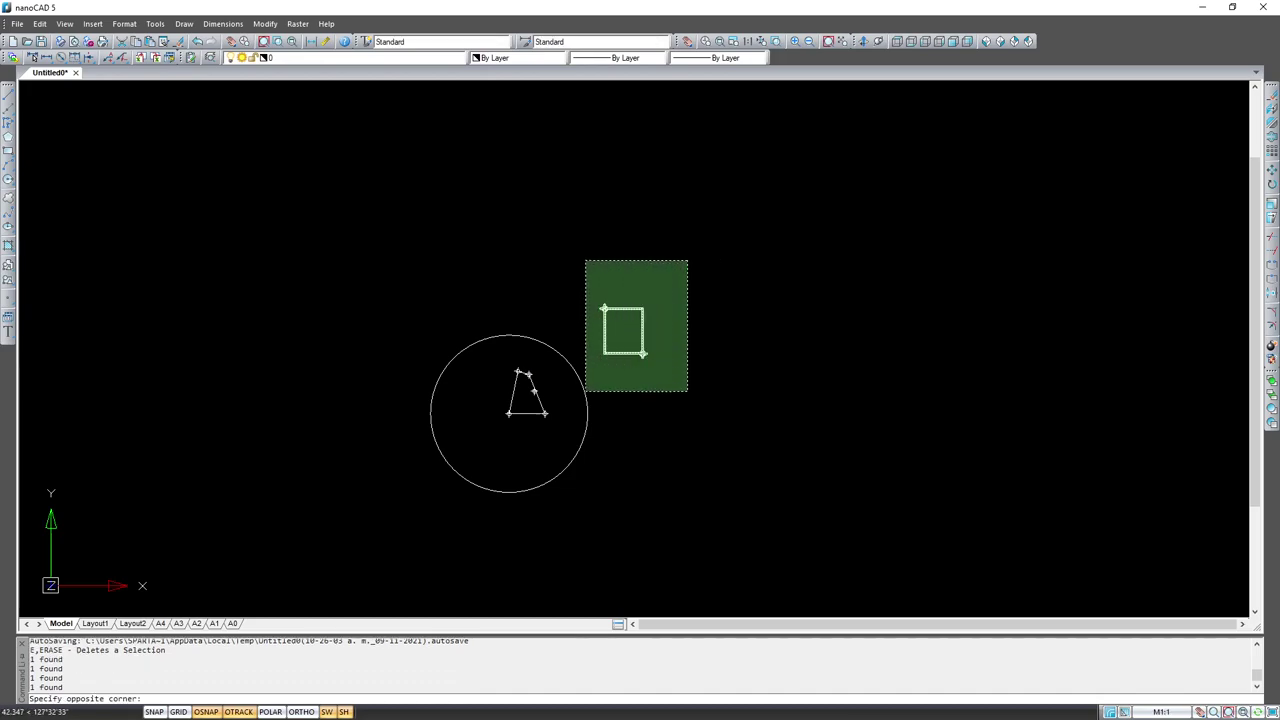
pyautogui.click(586, 368)
pyautogui.click(587, 390)
pyautogui.press('Return')
pyautogui.scroll(1, 540, 420)
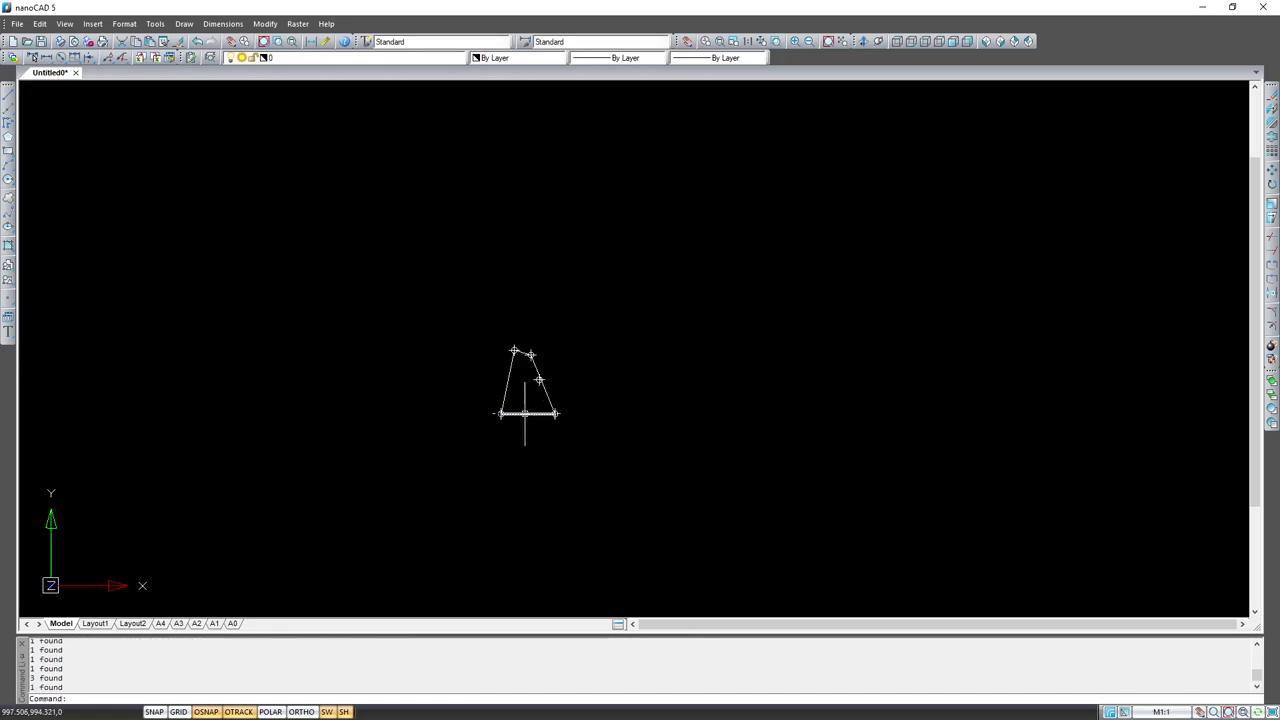
pyautogui.scroll(3, 531, 408)
pyautogui.scroll(2, 610, 337)
pyautogui.scroll(-1, 300, 300)
# Step: Assign the middle station point to layer Estaciones in the Inspector
pyautogui.scroll(1, 257, 275)
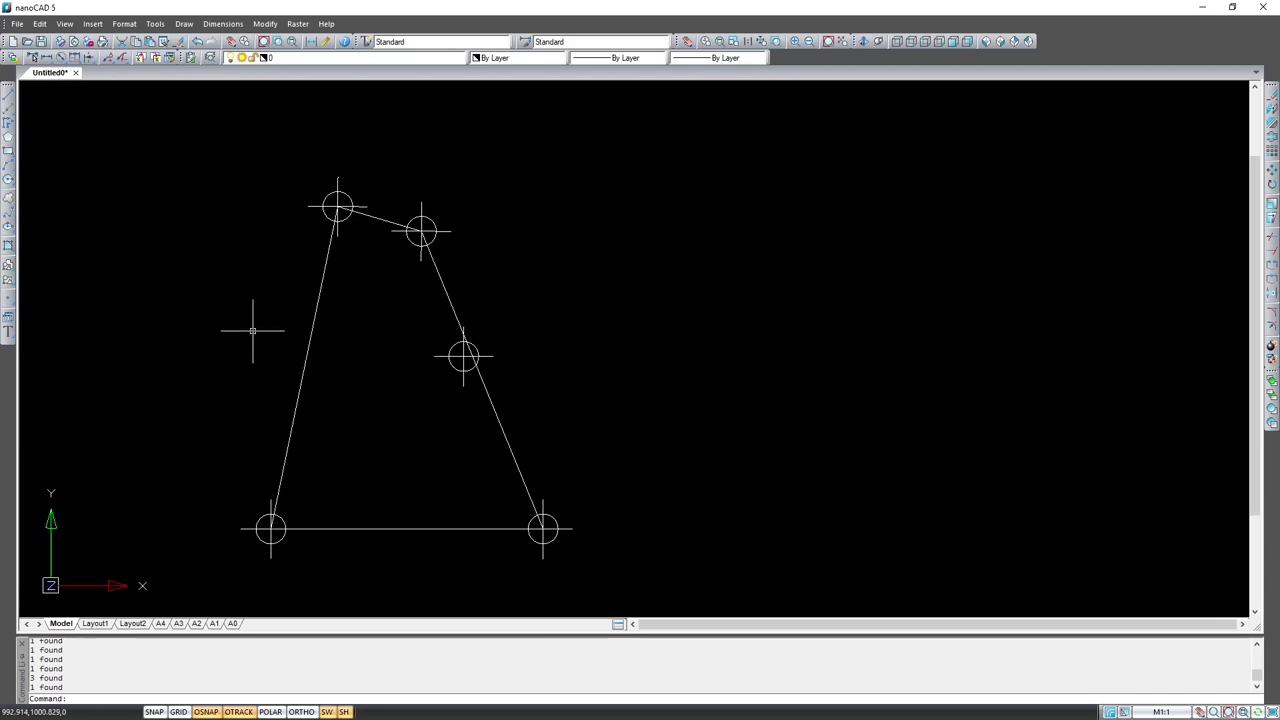
pyautogui.doubleClick(460, 354)
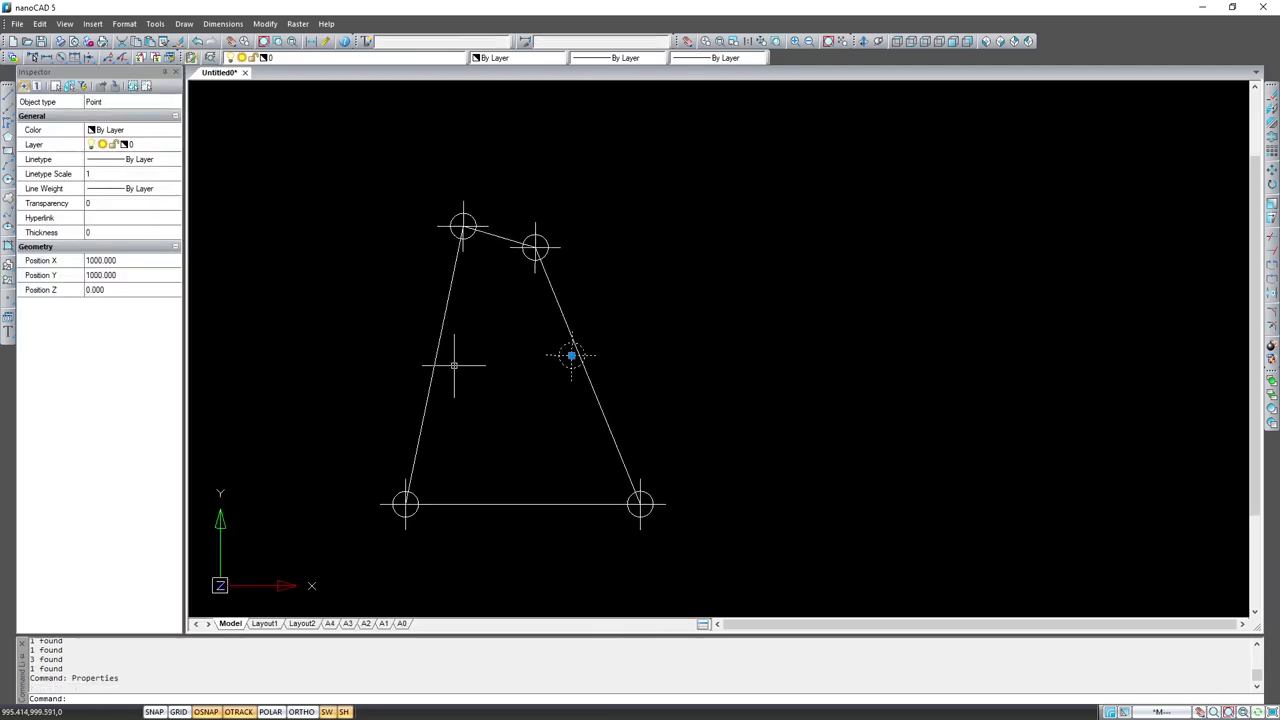
pyautogui.click(159, 147)
pyautogui.click(160, 148)
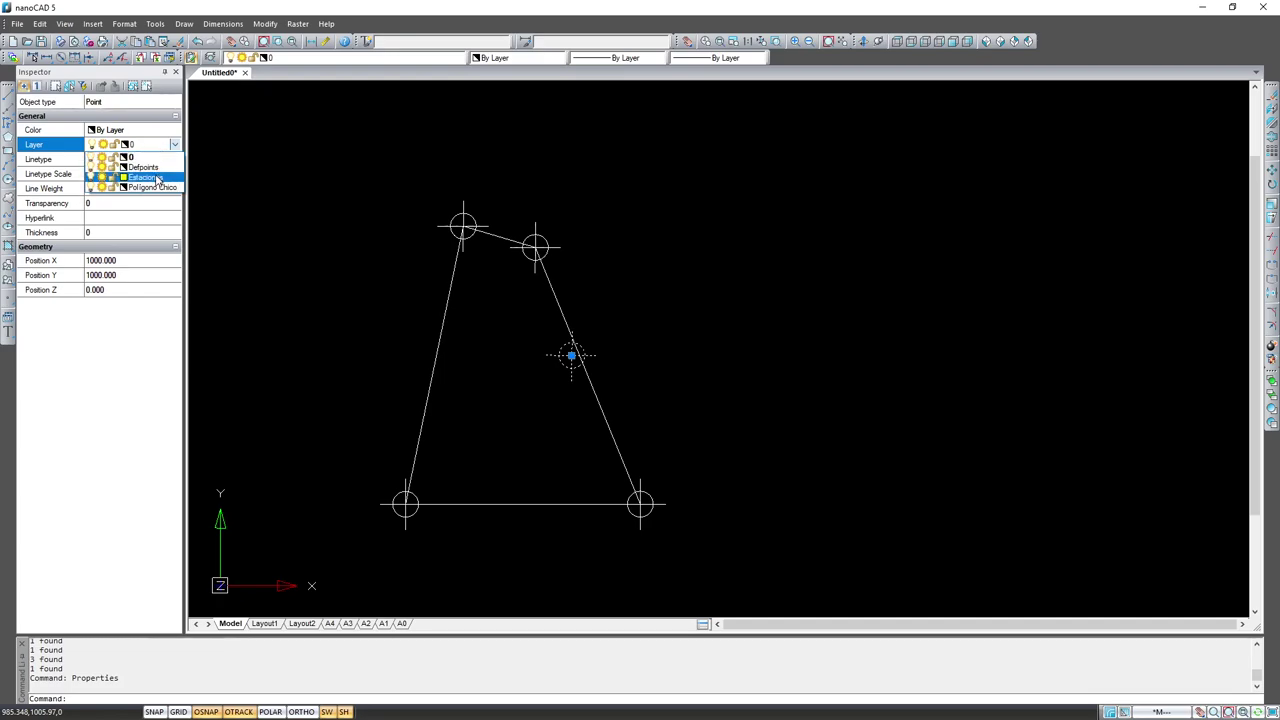
pyautogui.click(157, 178)
pyautogui.press('Escape')
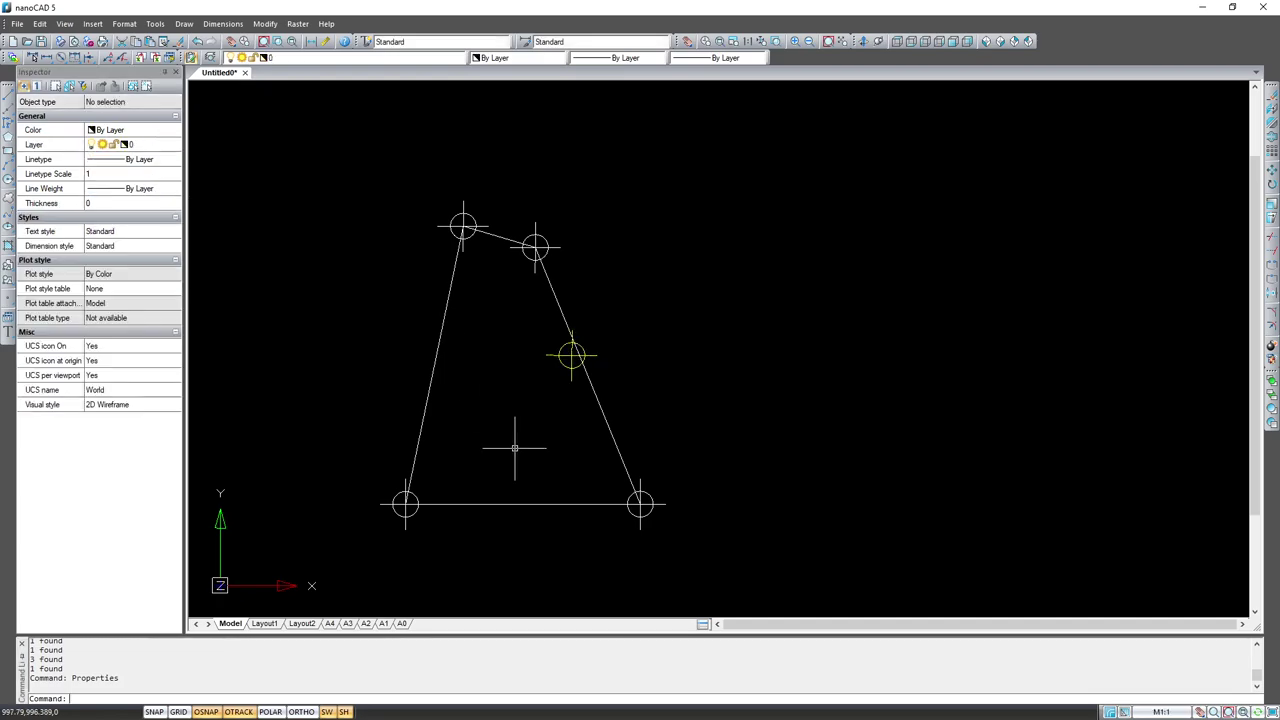
# Step: Make Estaciones the current layer and begin window-selecting the polygon
pyautogui.scroll(2, 543, 364)
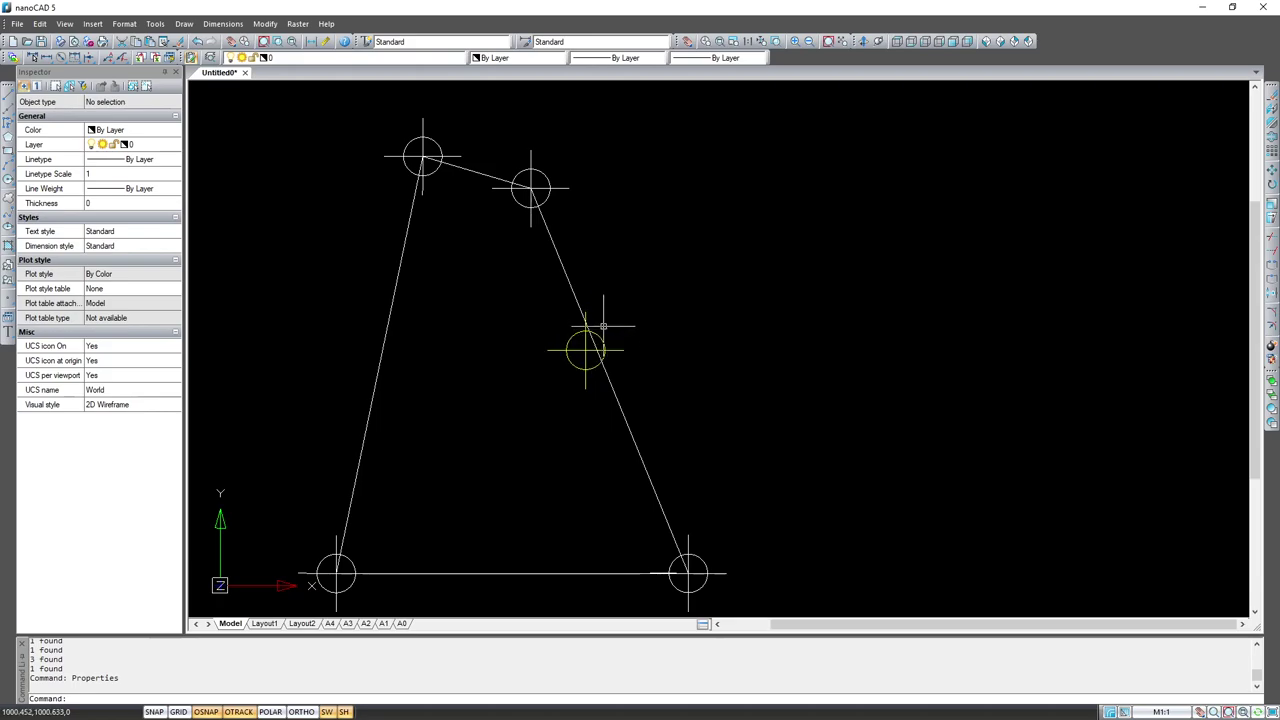
pyautogui.scroll(-2, 570, 357)
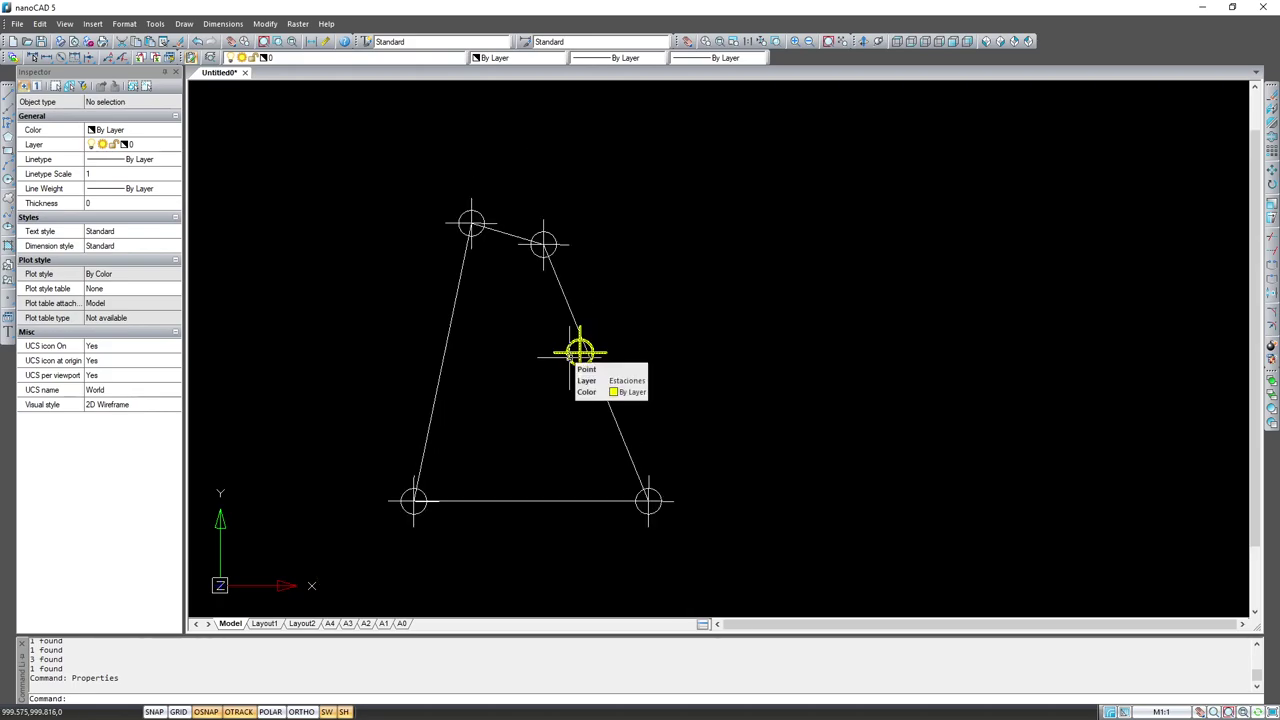
pyautogui.click(315, 58)
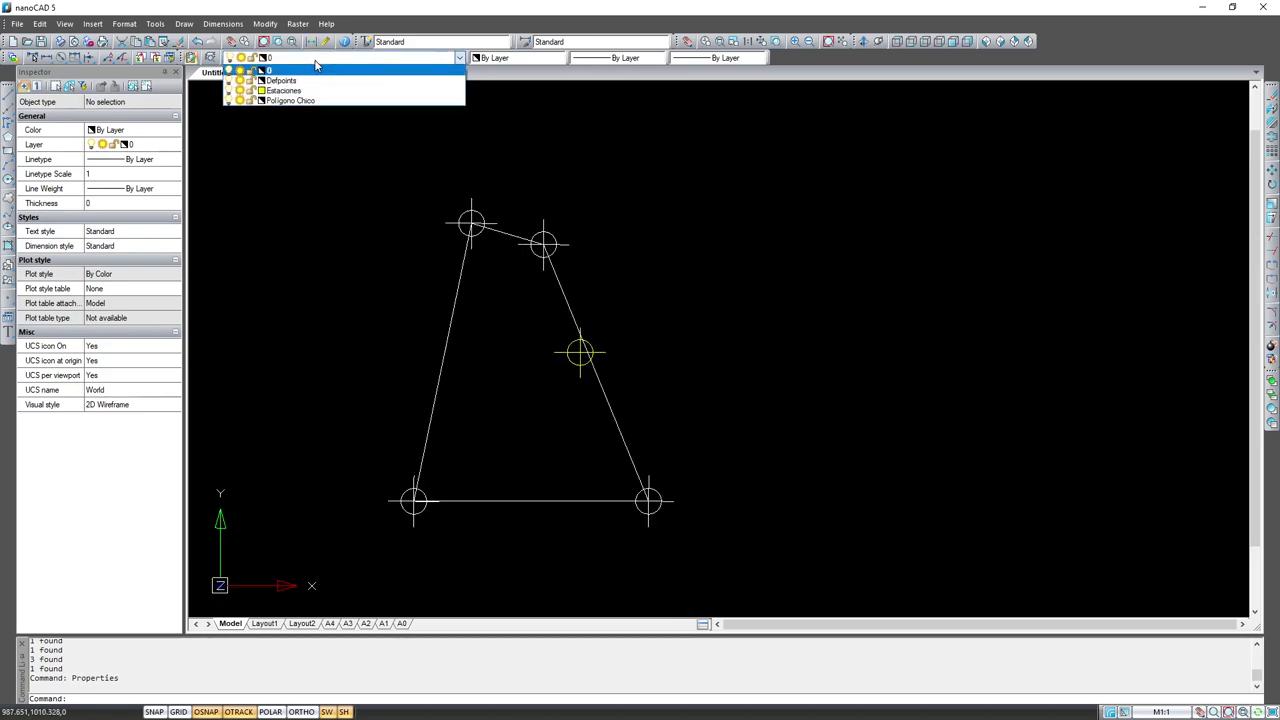
pyautogui.click(250, 91)
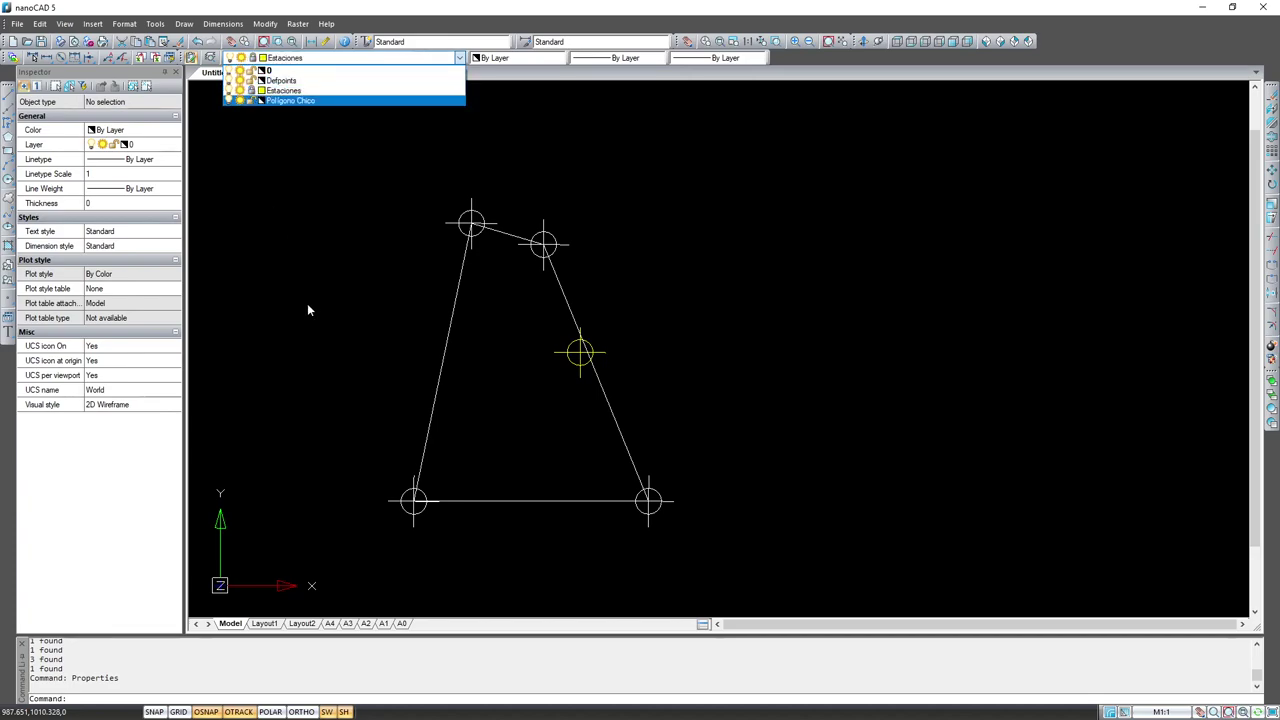
pyautogui.scroll(-2, 307, 306)
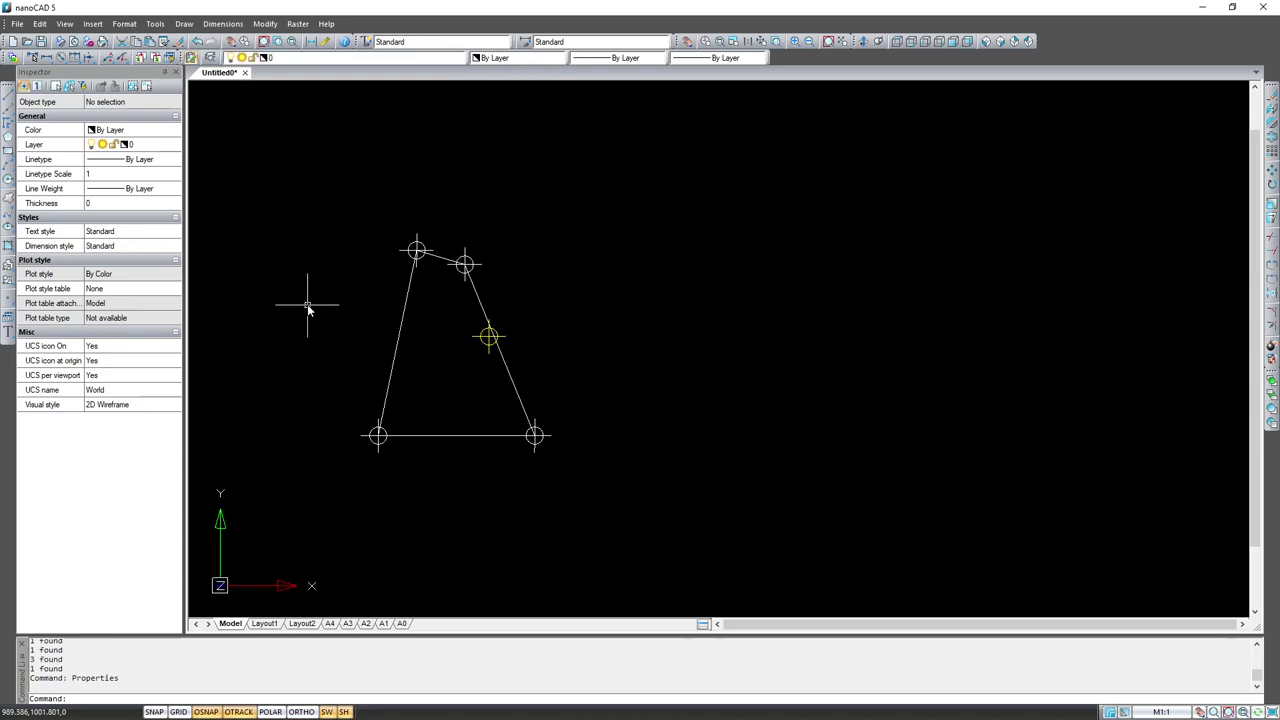
pyautogui.click(776, 196)
# Step: Move the polygon and its markers onto Polígono Chico, dismissing the locked-layer warning
pyautogui.click(330, 514)
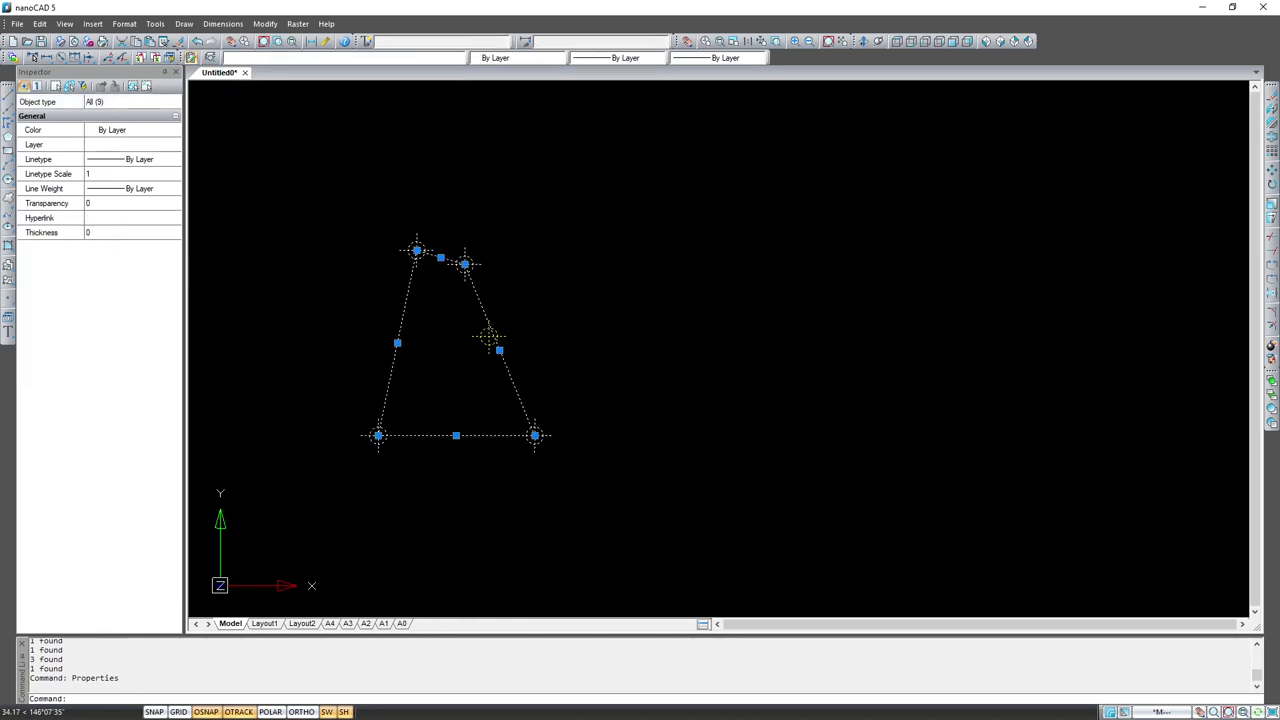
pyautogui.click(97, 148)
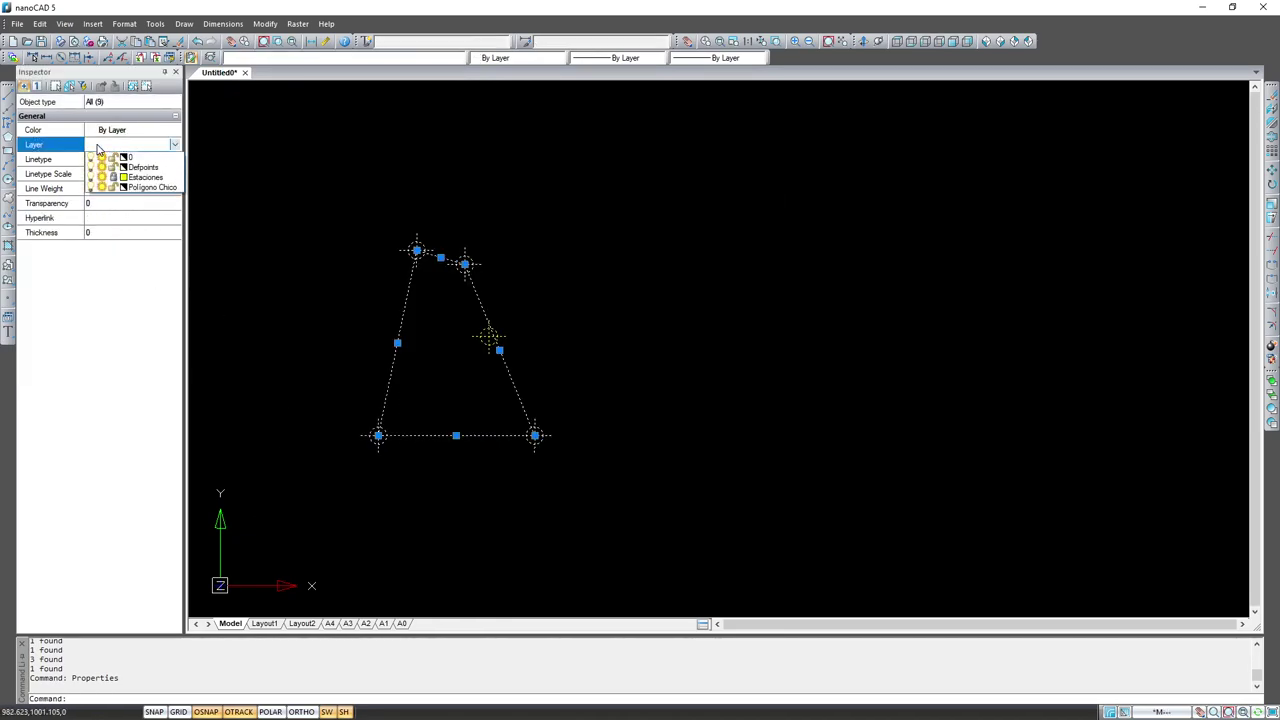
pyautogui.click(156, 188)
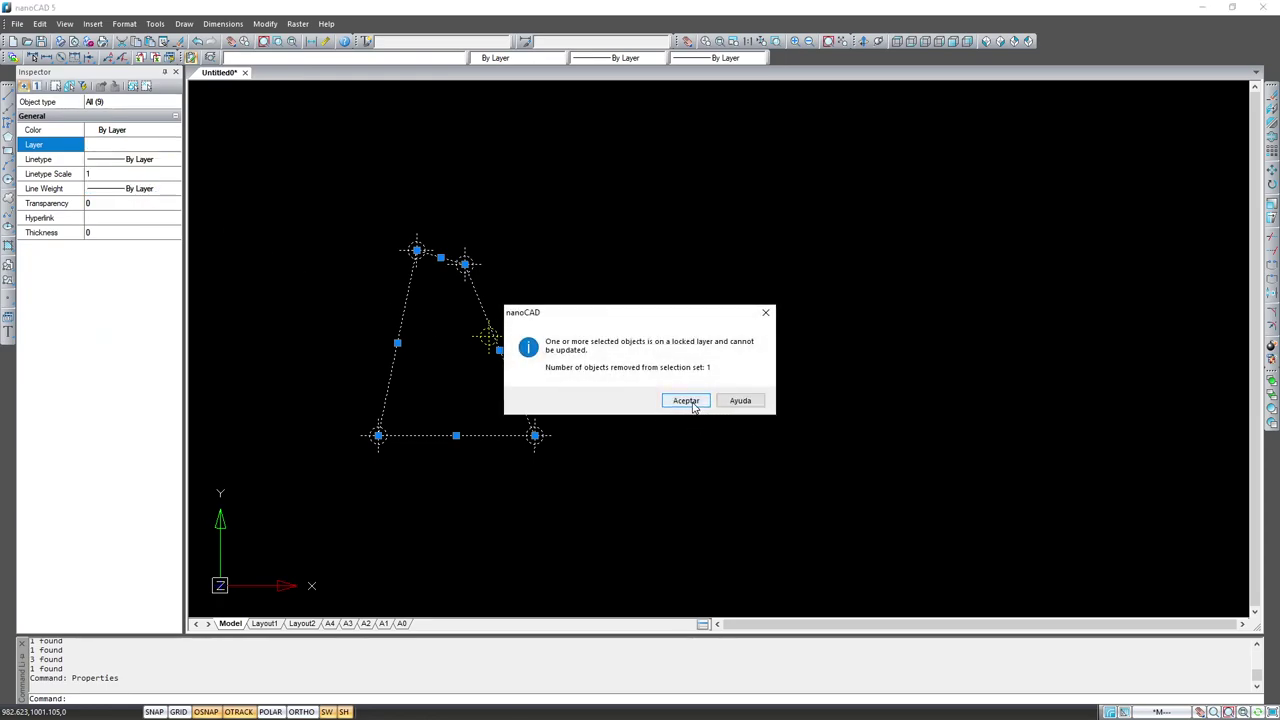
pyautogui.click(693, 406)
pyautogui.press('Escape')
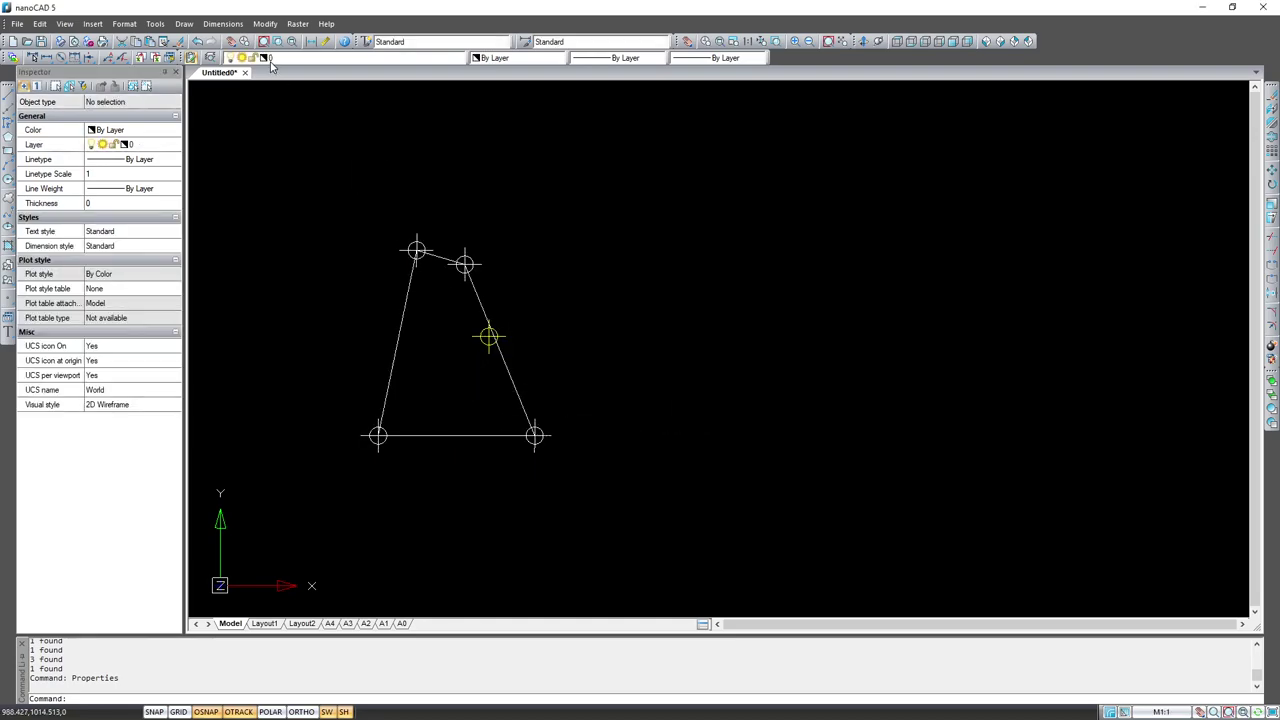
# Step: Toggle Polígono Chico off and on, then make Estaciones the current layer
pyautogui.click(270, 60)
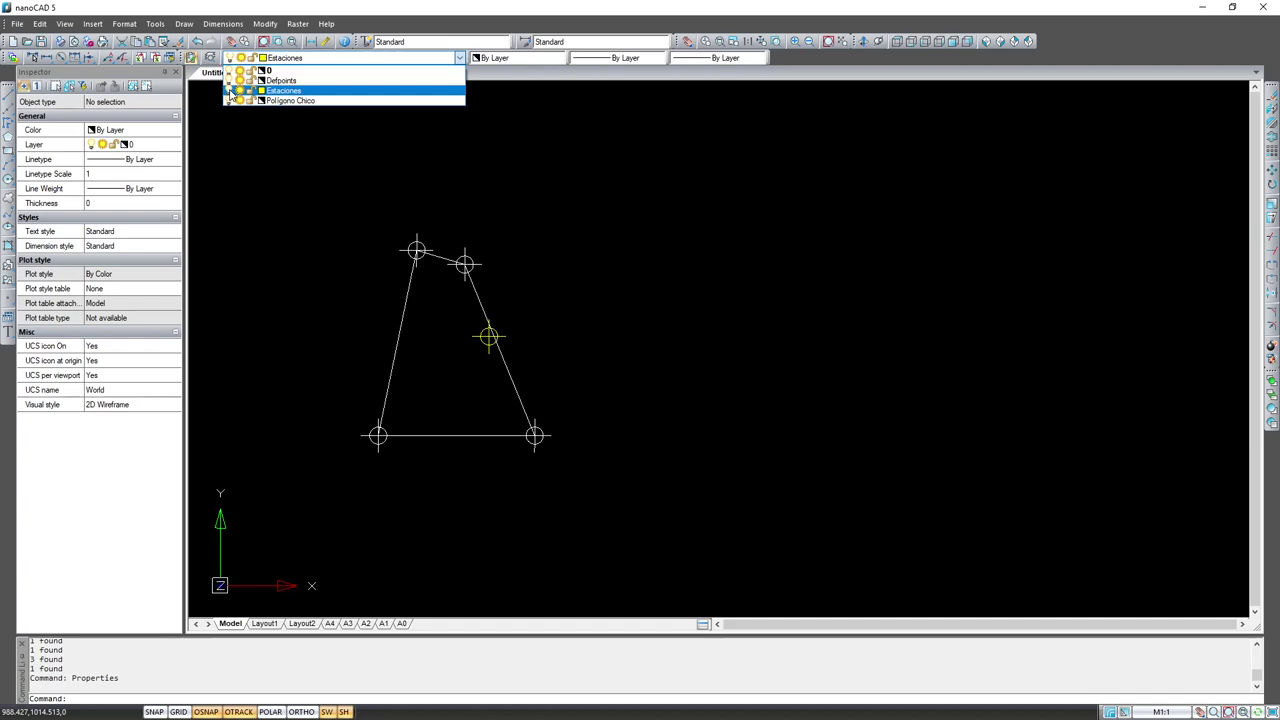
pyautogui.click(230, 101)
pyautogui.click(230, 101)
pyautogui.click(230, 101)
pyautogui.click(230, 101)
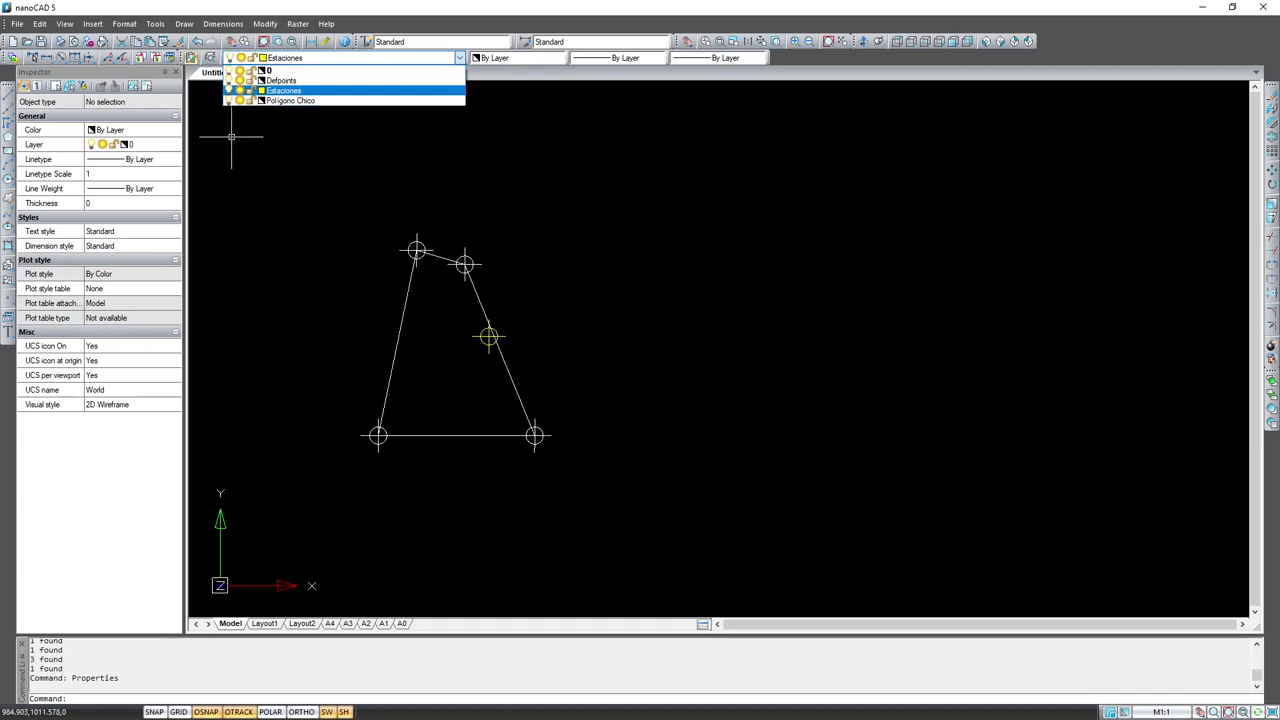
pyautogui.click(314, 277)
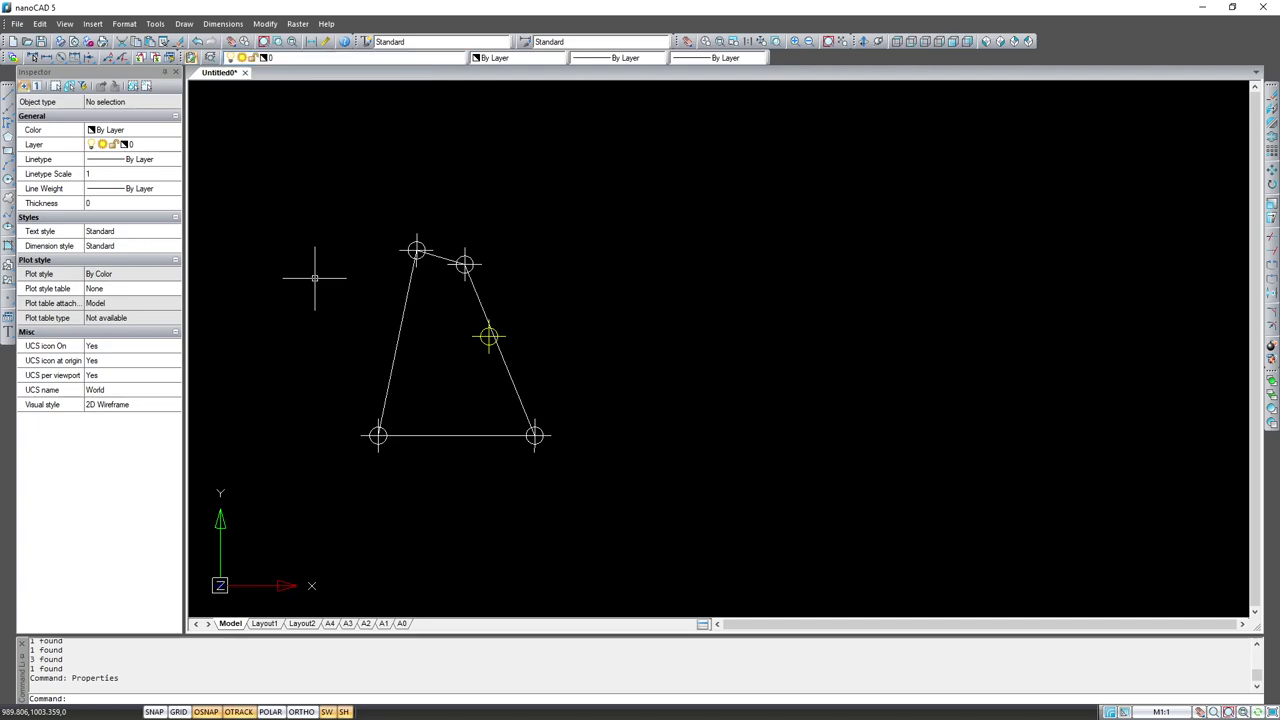
pyautogui.click(347, 58)
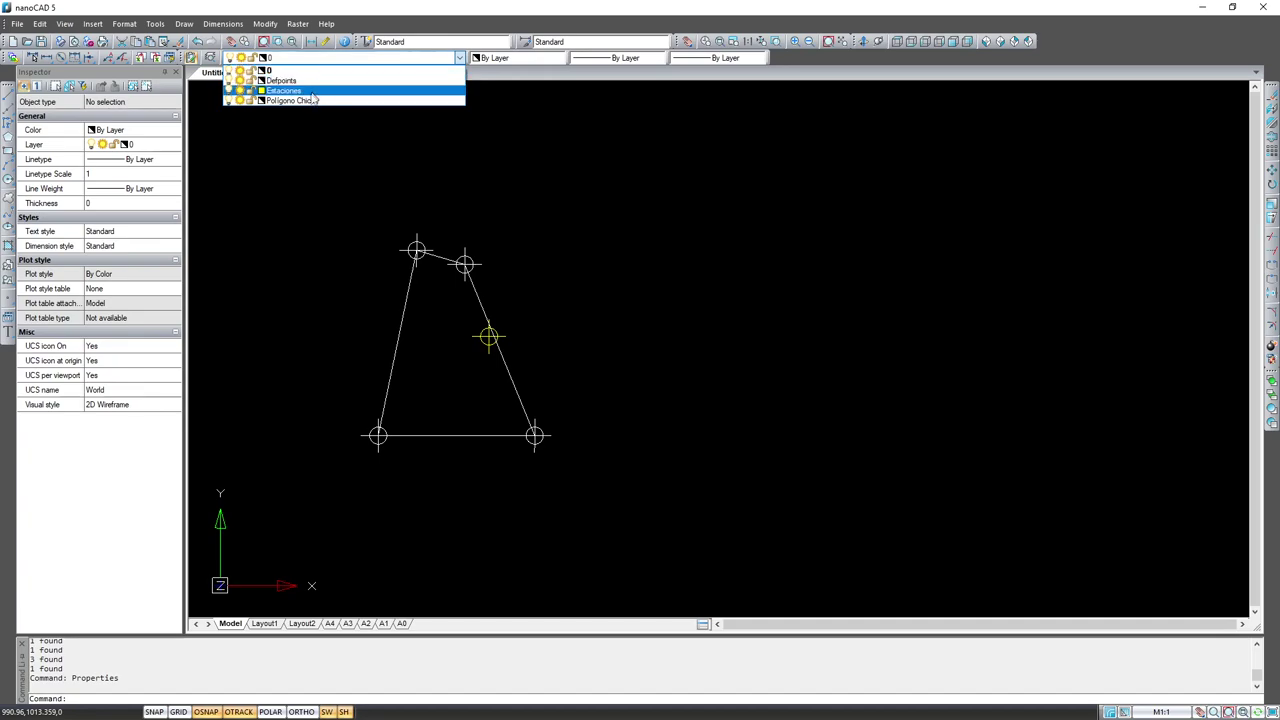
pyautogui.click(306, 92)
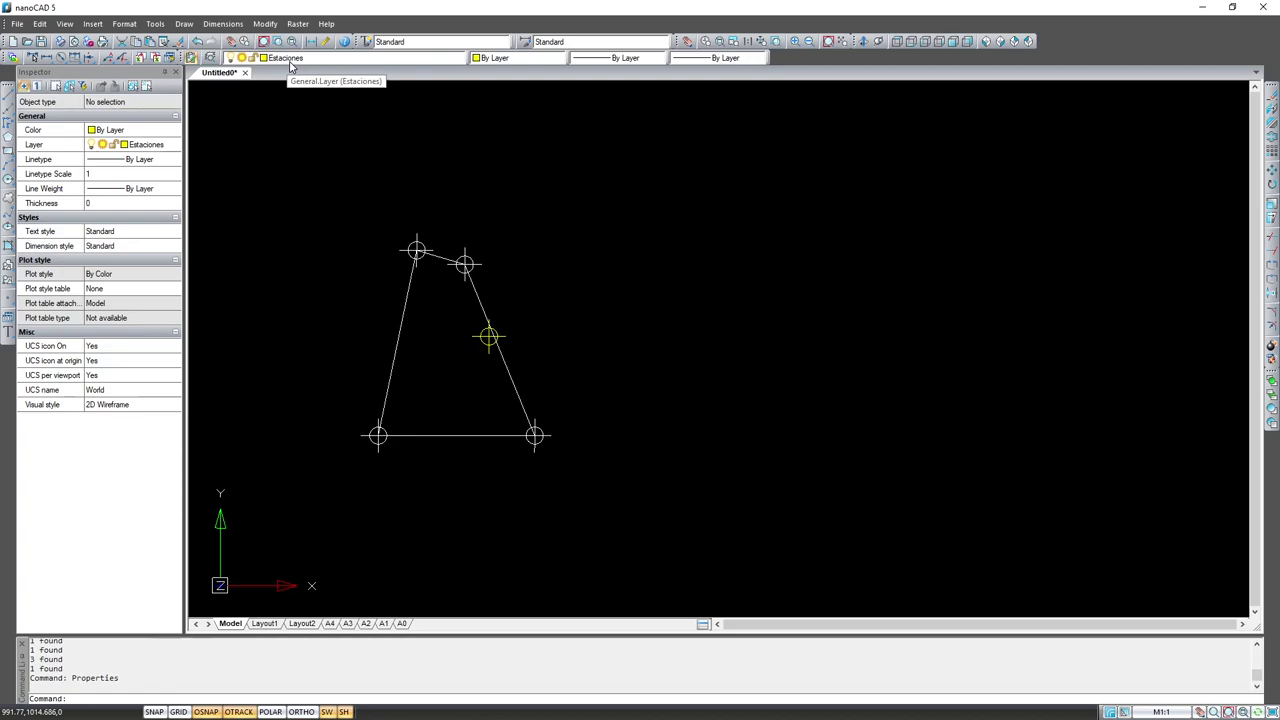
# Step: Draw a circle and a ten-vertex zigzag line path inside it
pyautogui.click(7, 178)
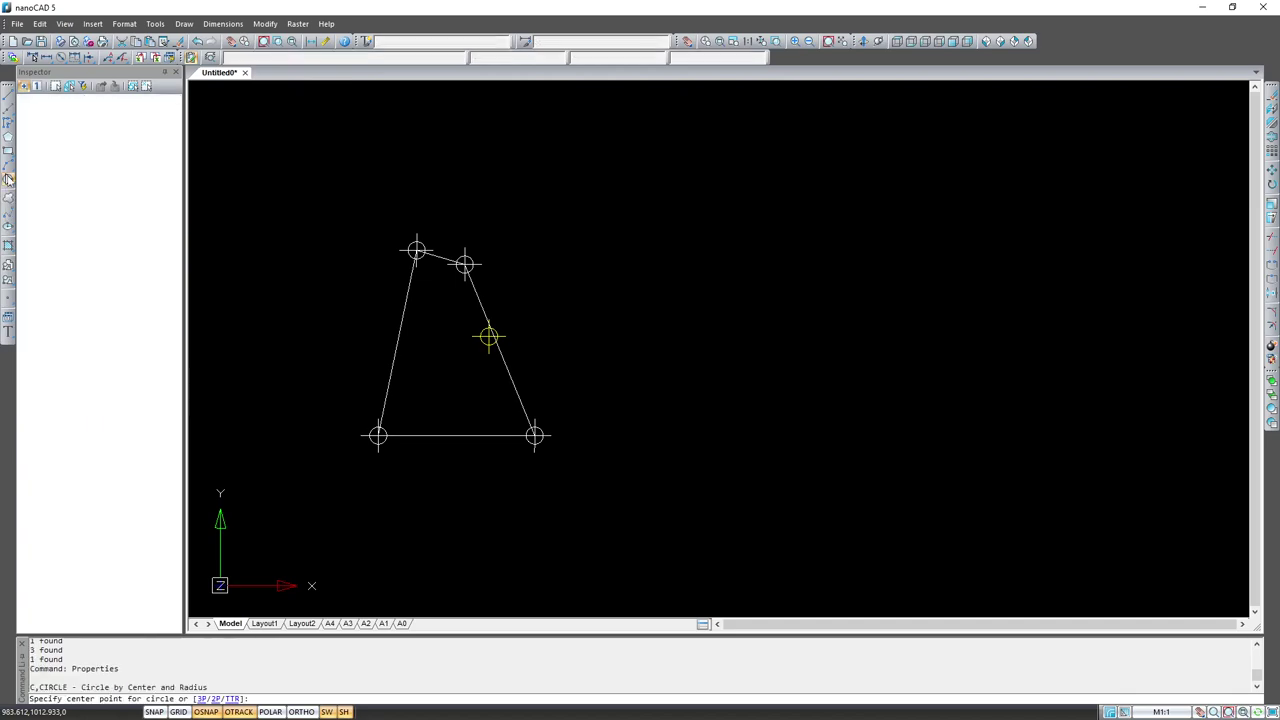
pyautogui.click(707, 323)
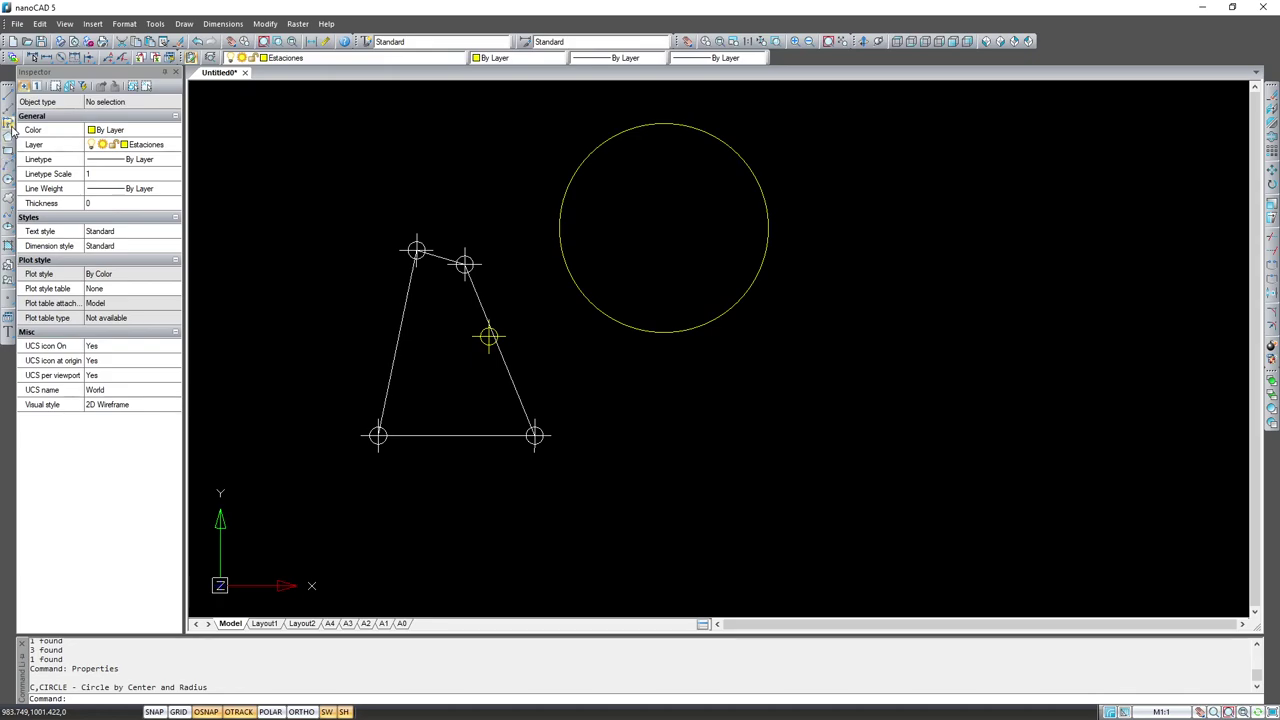
pyautogui.click(8, 96)
pyautogui.click(603, 265)
pyautogui.click(637, 218)
pyautogui.click(684, 237)
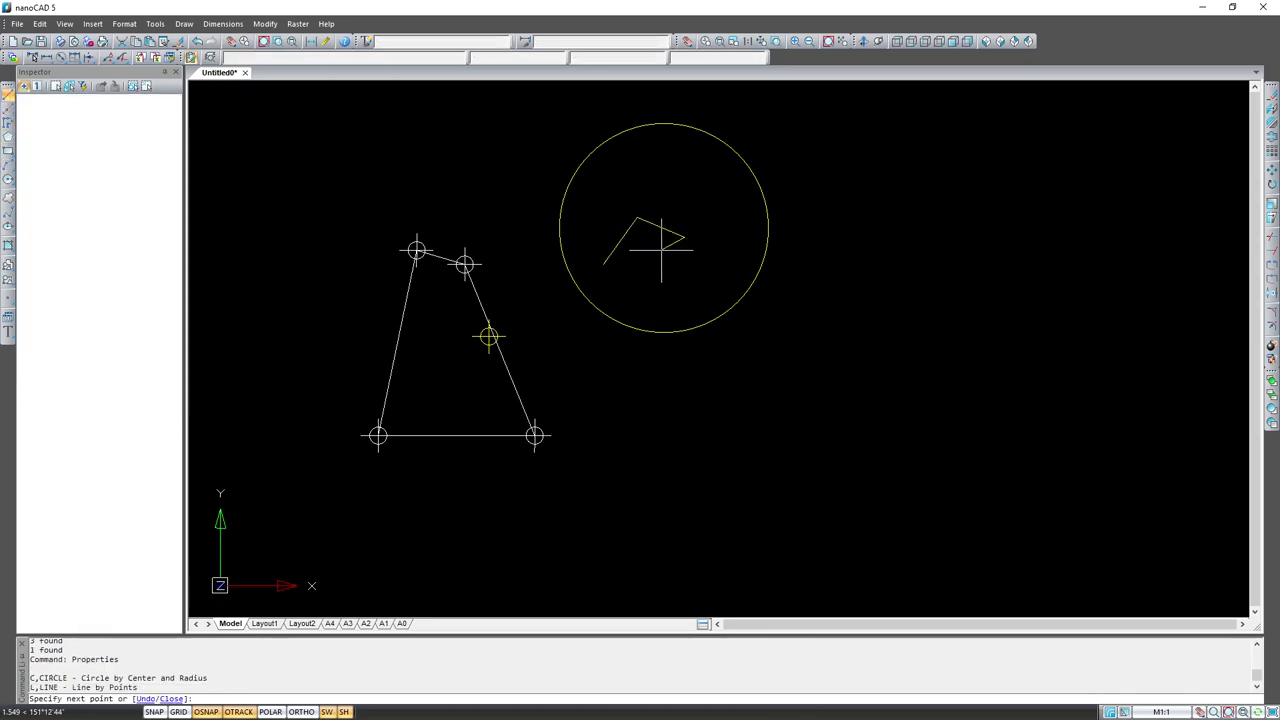
pyautogui.click(647, 262)
pyautogui.click(669, 295)
pyautogui.click(709, 267)
pyautogui.click(721, 207)
pyautogui.click(672, 187)
pyautogui.click(637, 187)
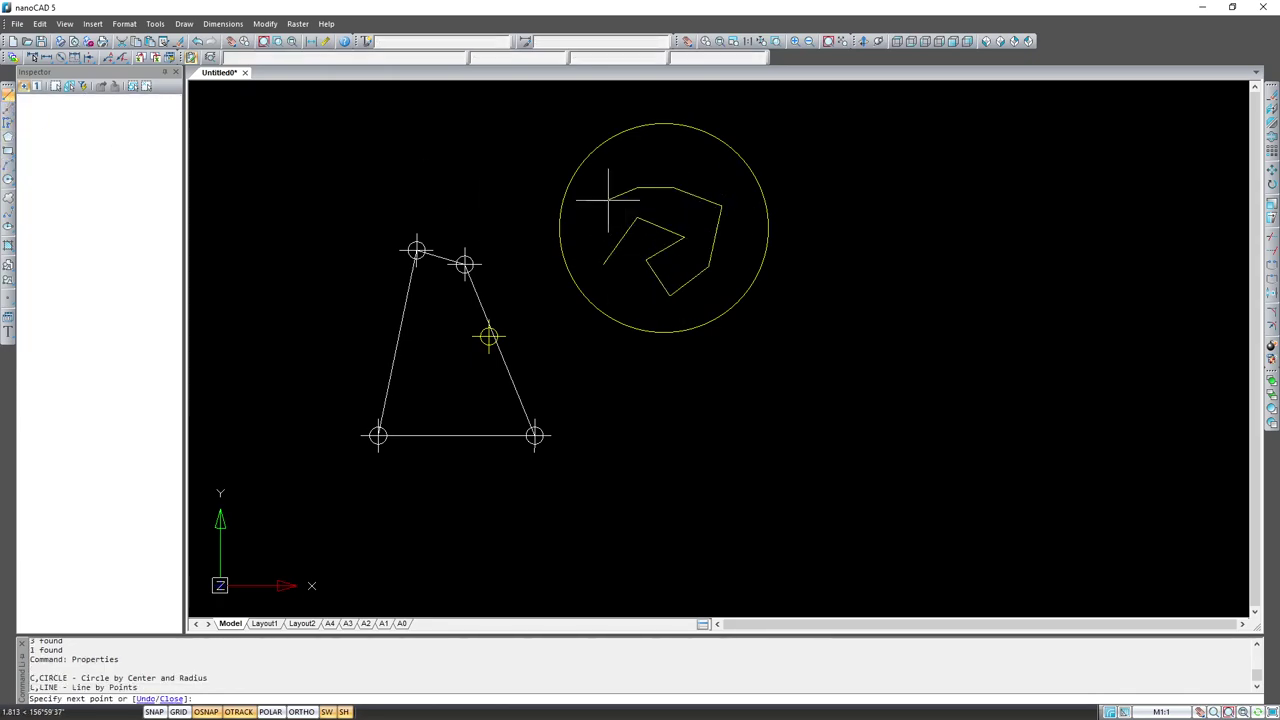
pyautogui.click(608, 198)
pyautogui.press('Return')
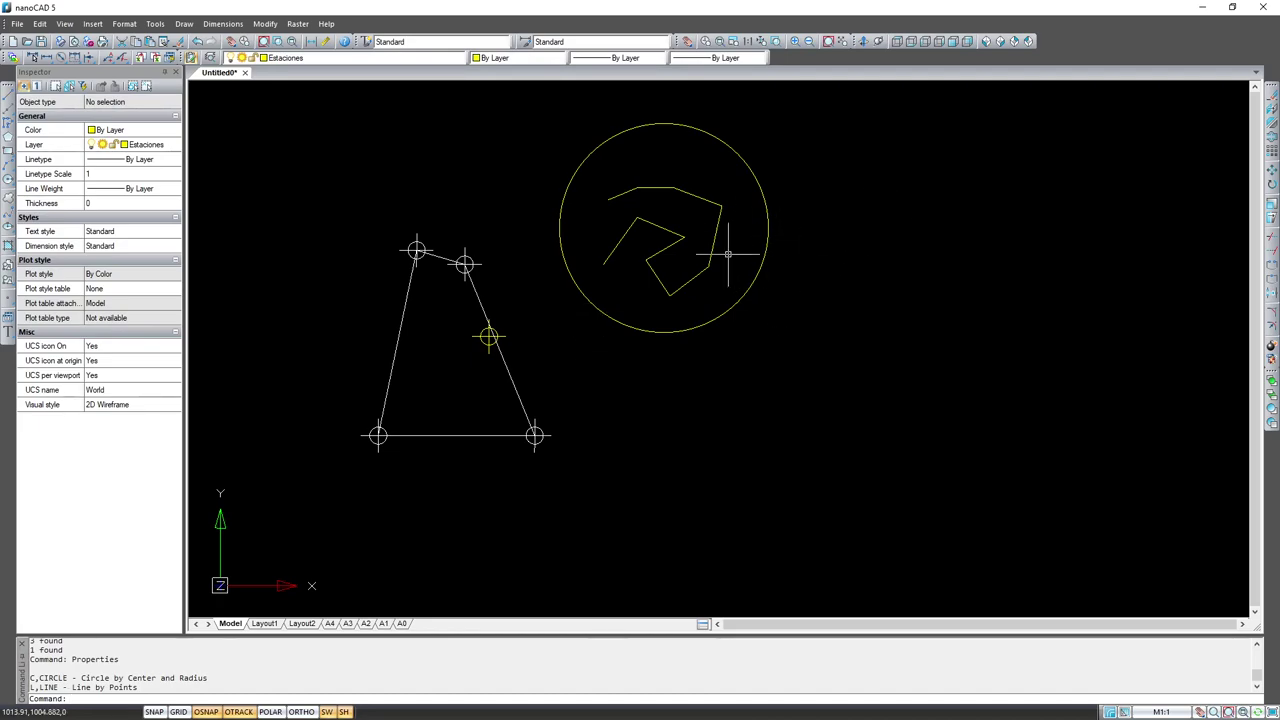
# Step: Move the circle and its zigzag lines onto layer 0
pyautogui.scroll(-2, 727, 254)
pyautogui.scroll(2, 740, 157)
pyautogui.click(892, 150)
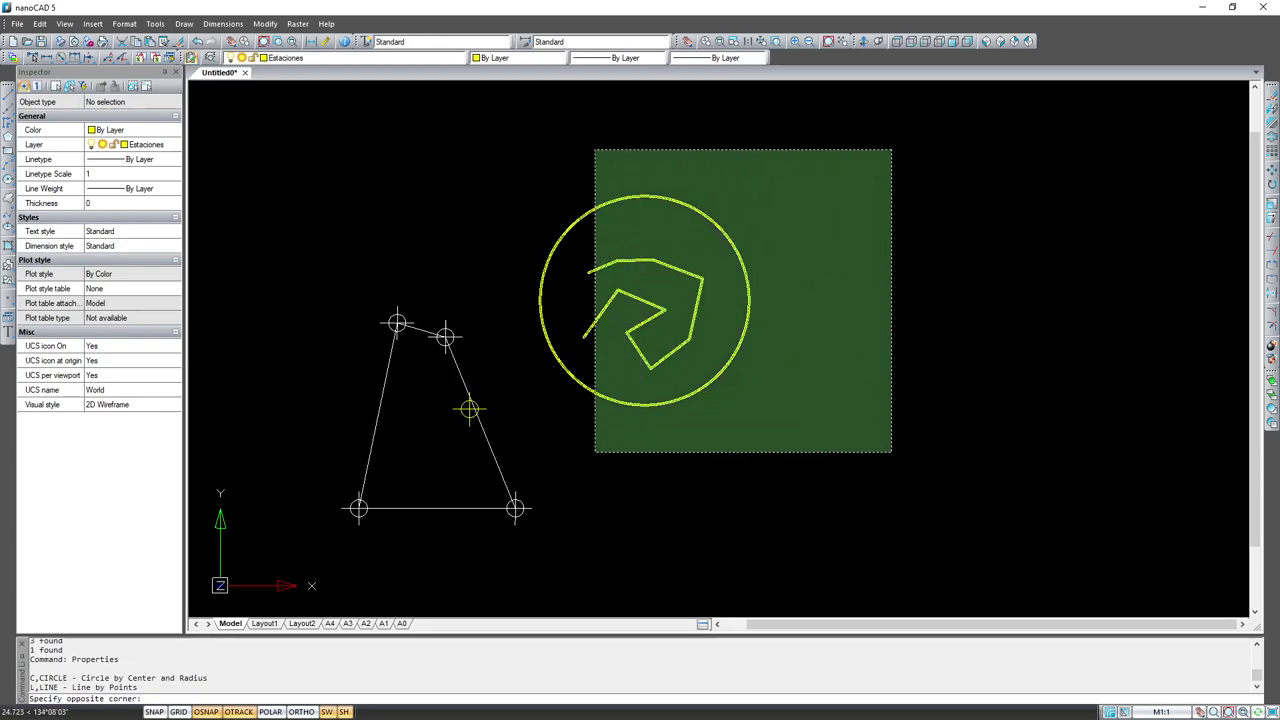
pyautogui.click(506, 444)
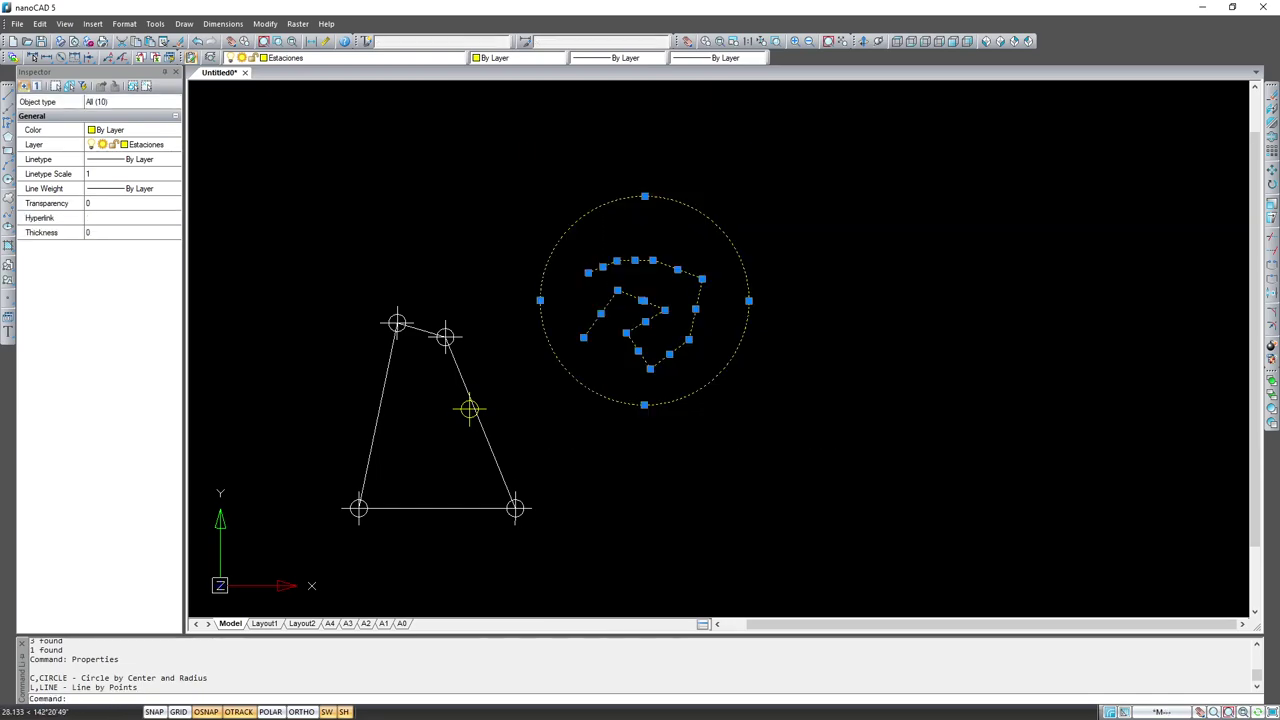
pyautogui.click(316, 60)
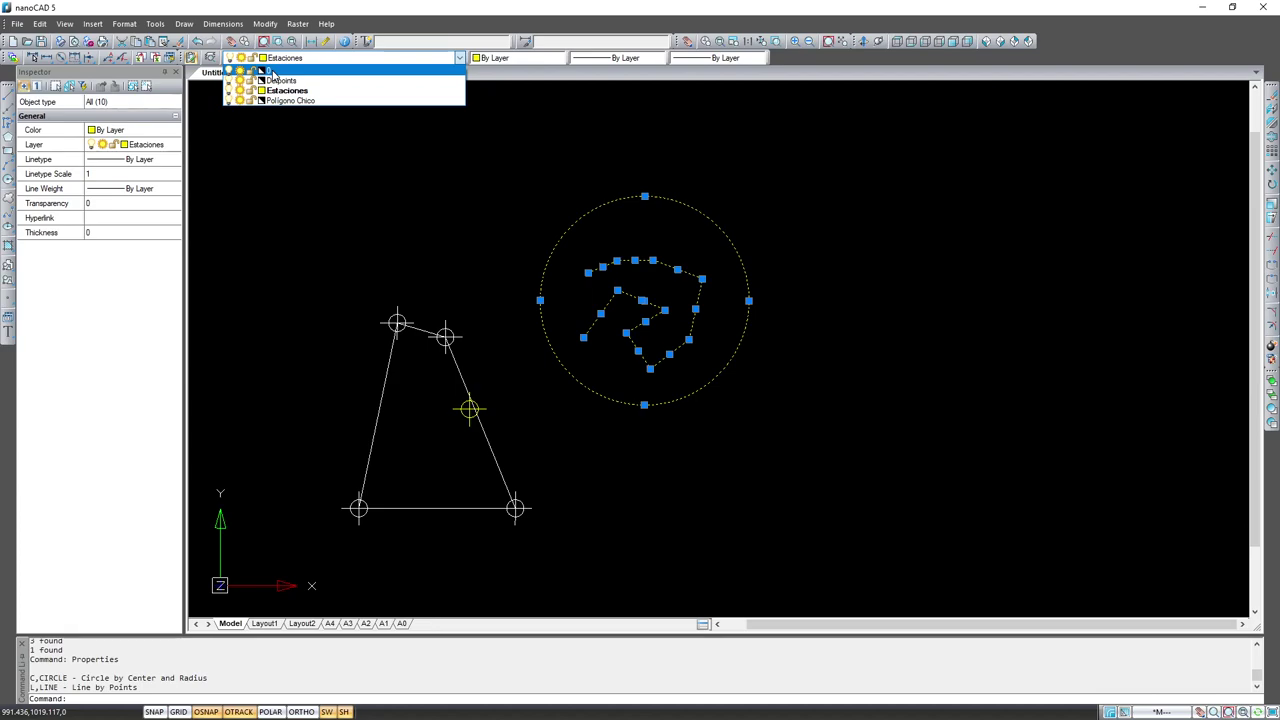
pyautogui.click(272, 74)
pyautogui.press('Escape')
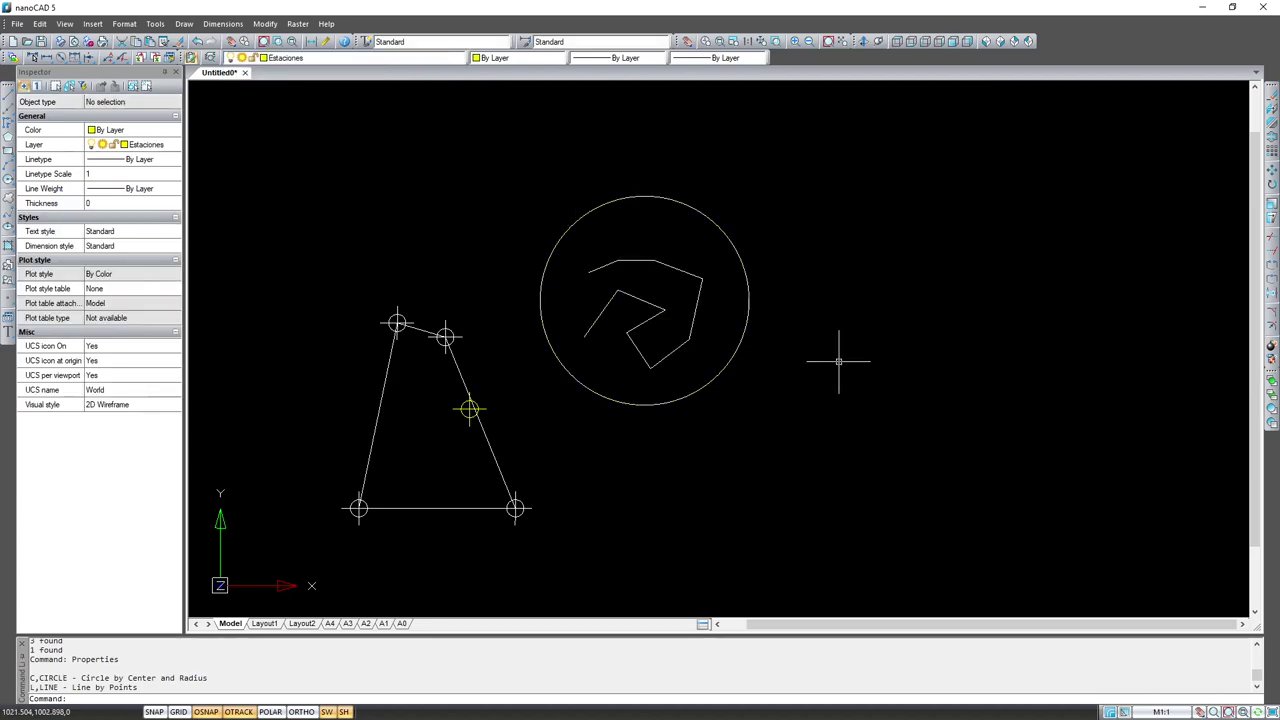
# Step: Make layer 0 the current layer
pyautogui.scroll(2, 805, 290)
pyautogui.scroll(2, 700, 243)
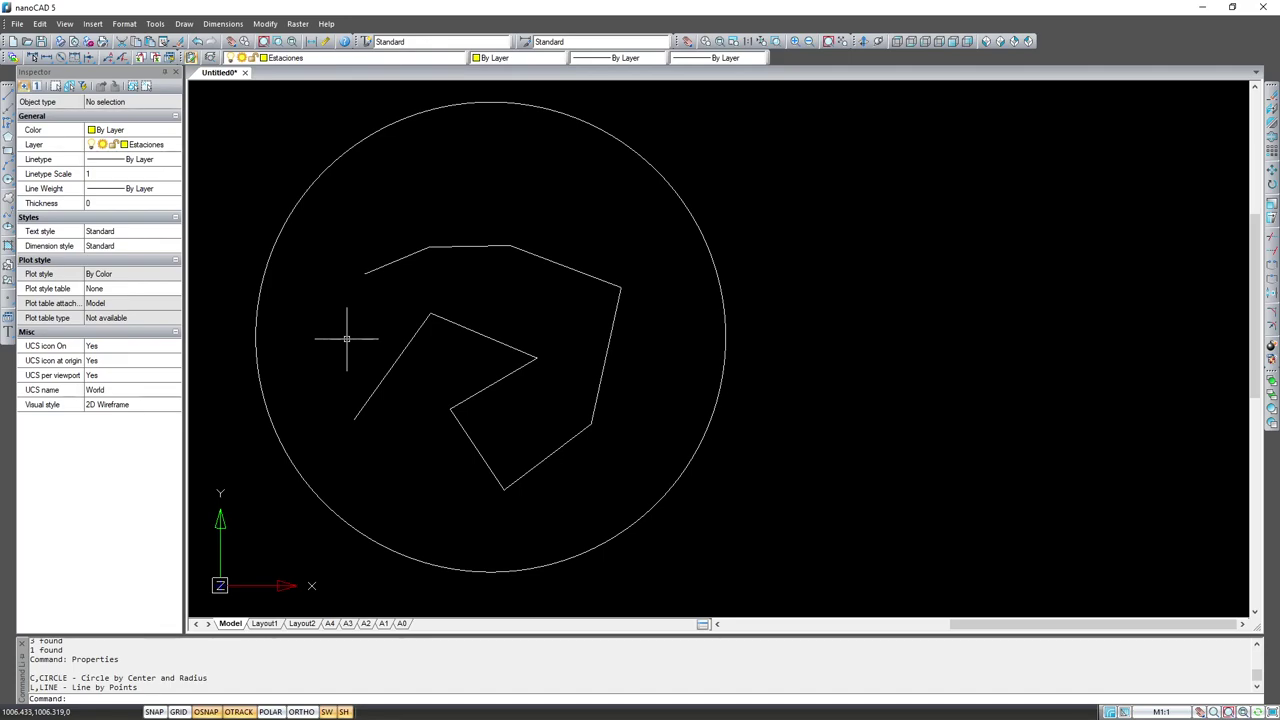
pyautogui.scroll(-2, 421, 288)
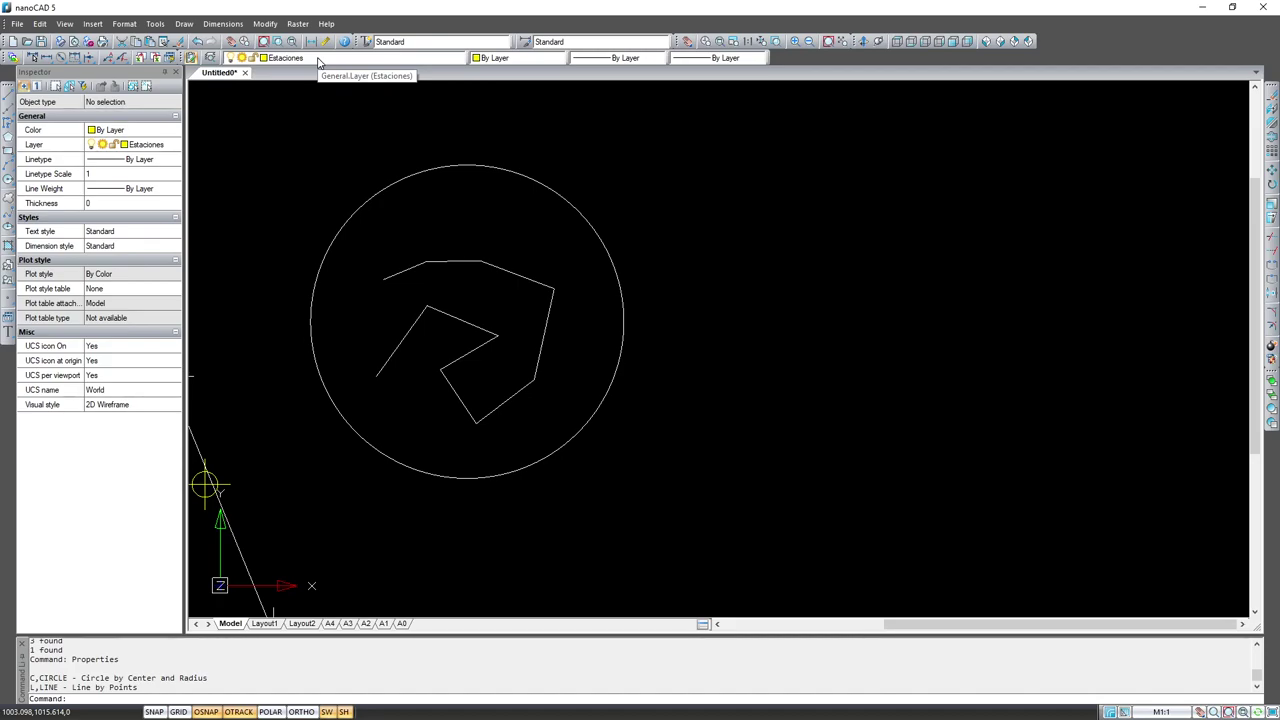
pyautogui.click(318, 58)
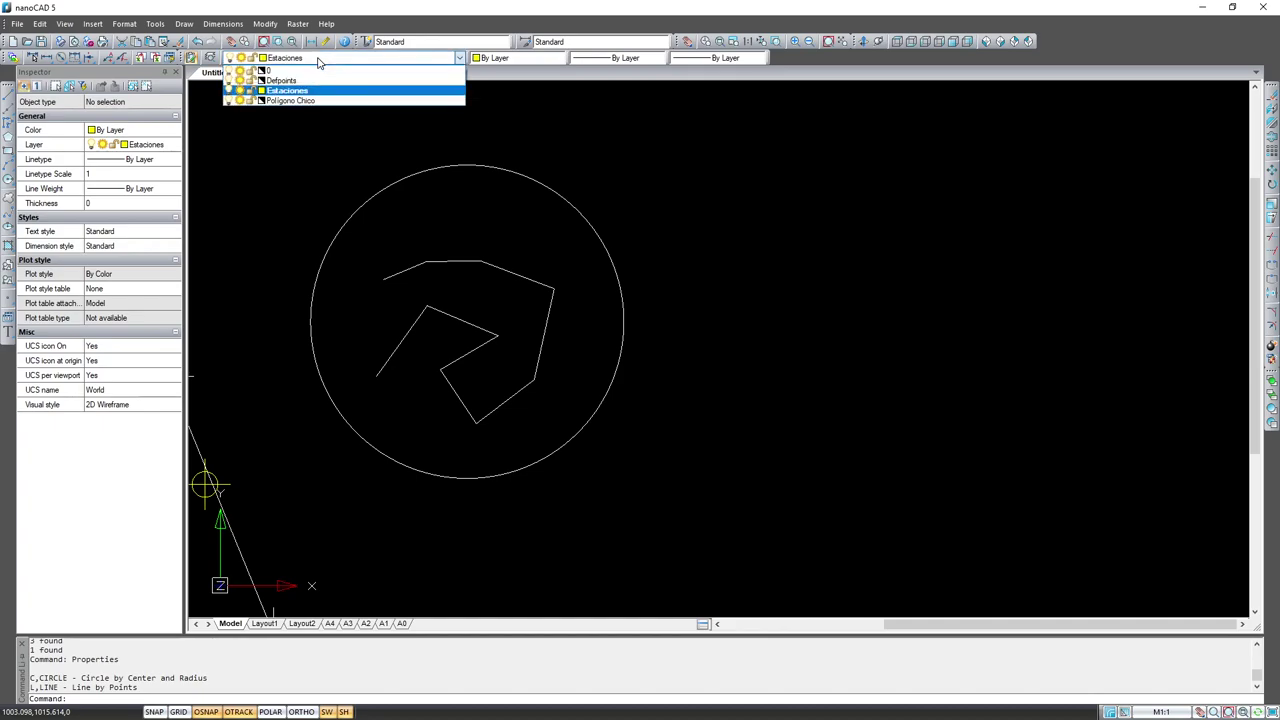
pyautogui.click(314, 71)
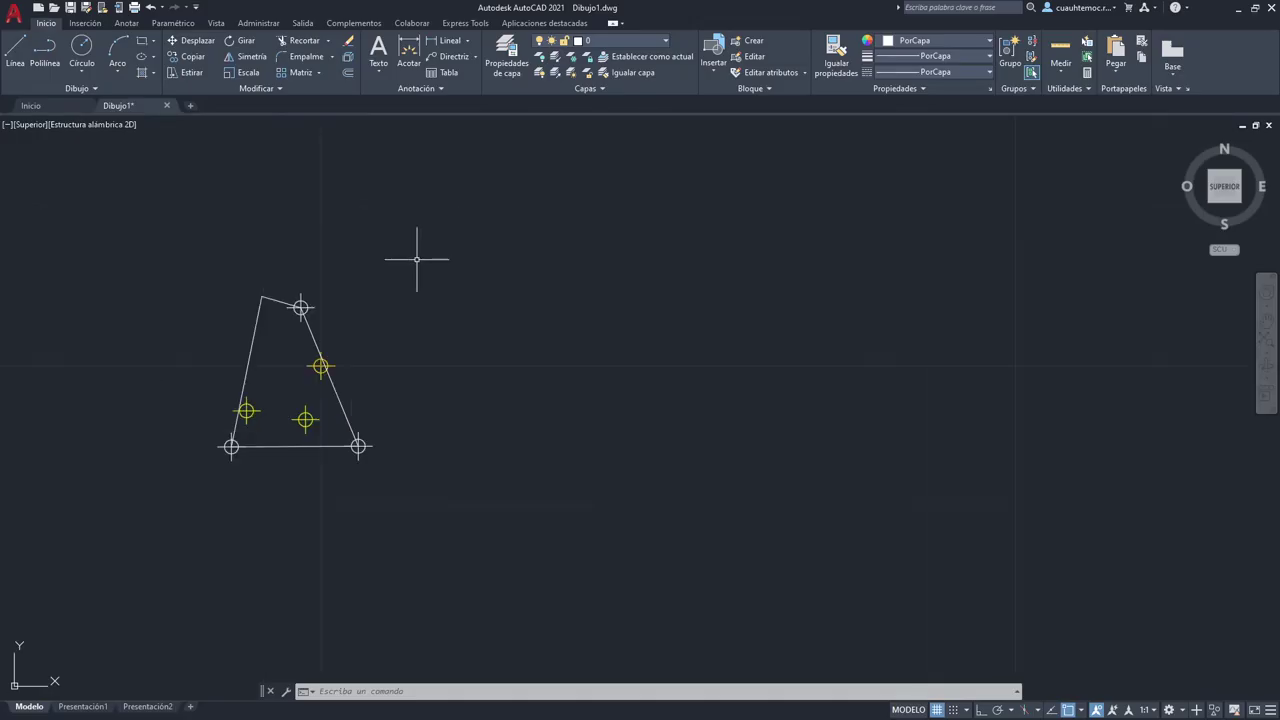
pyautogui.scroll(2, 381, 262)
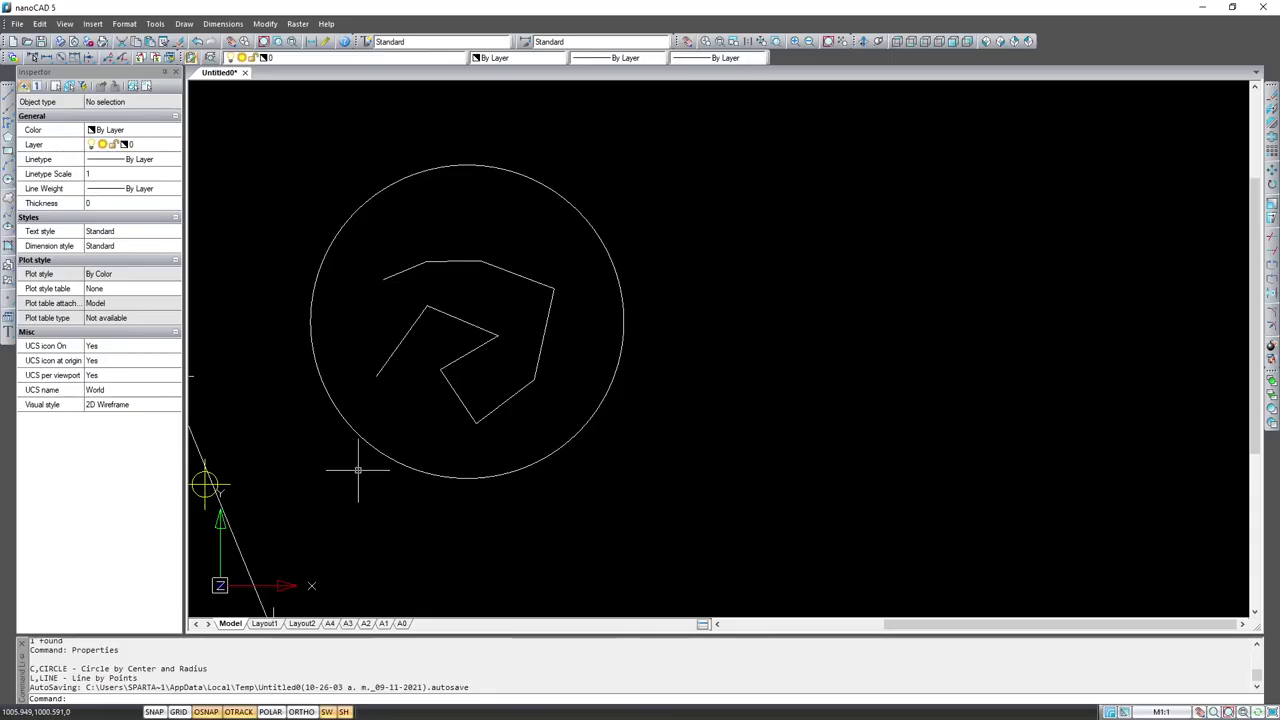
# Step: Delete the circle together with the zigzag lines inside it
pyautogui.scroll(-4, 423, 437)
pyautogui.scroll(-1, 440, 450)
pyautogui.moveTo(640, 285); pyautogui.dragTo(391, 486)
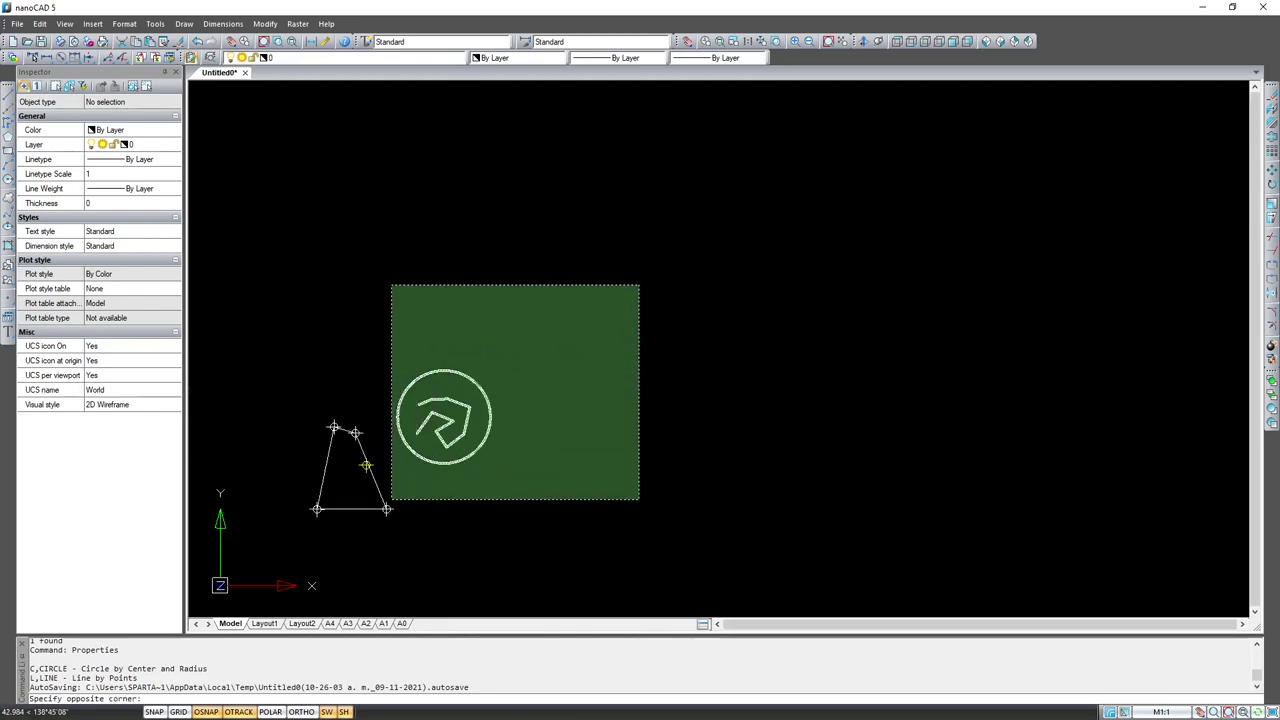
pyautogui.press('Delete')
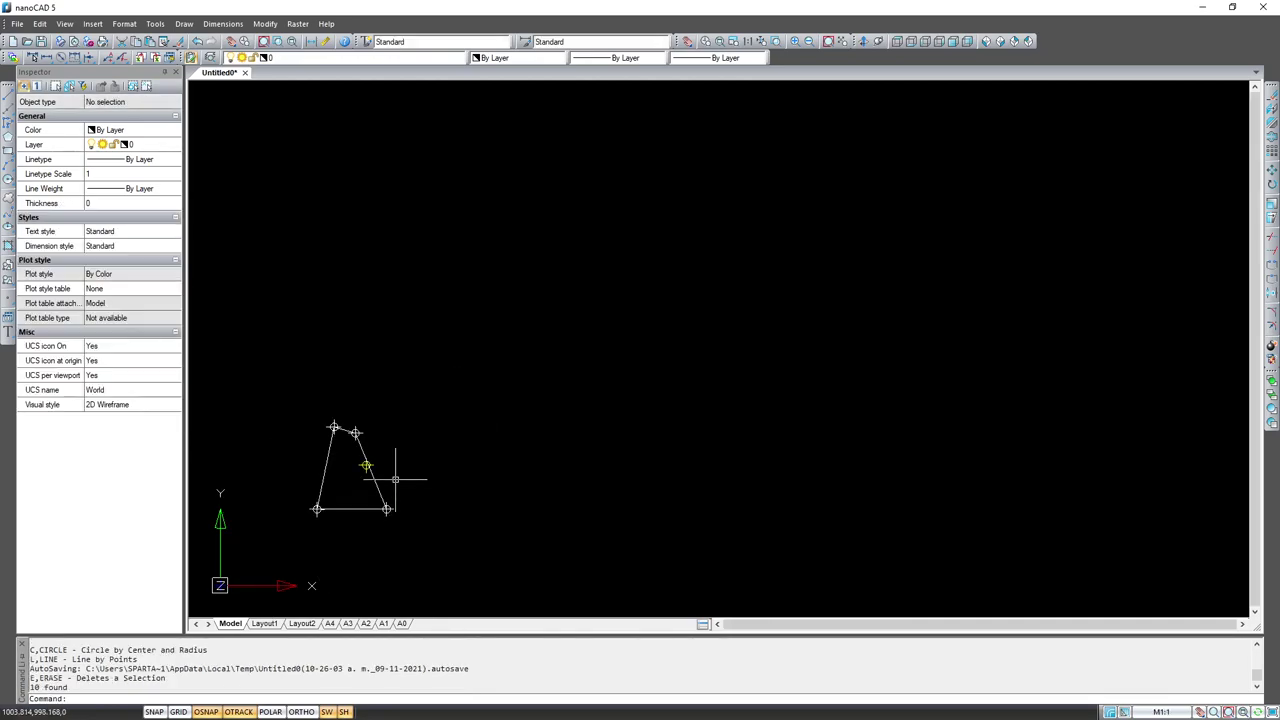
# Step: Copy the station trapezoid and paste the copy to the right of the original
pyautogui.scroll(2, 385, 552)
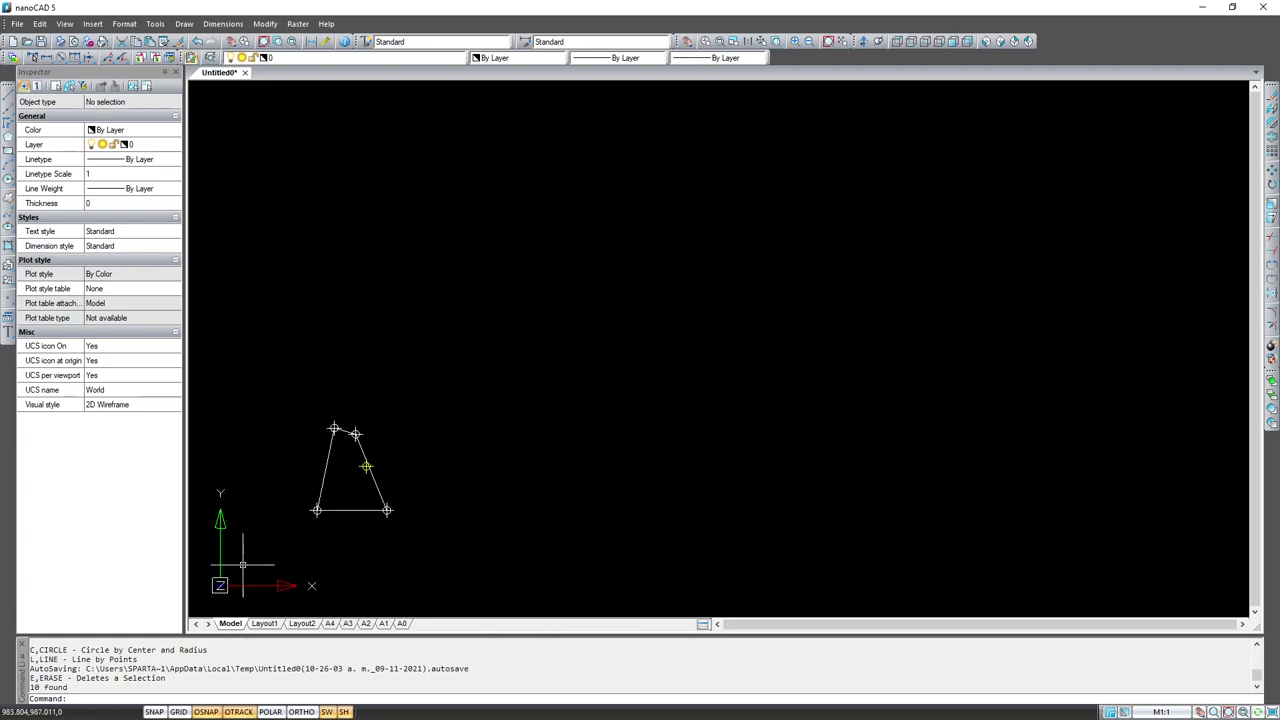
pyautogui.moveTo(375, 555); pyautogui.dragTo(447, 550, button='middle')
pyautogui.moveTo(552, 549); pyautogui.dragTo(300, 312)
pyautogui.click(300, 312)
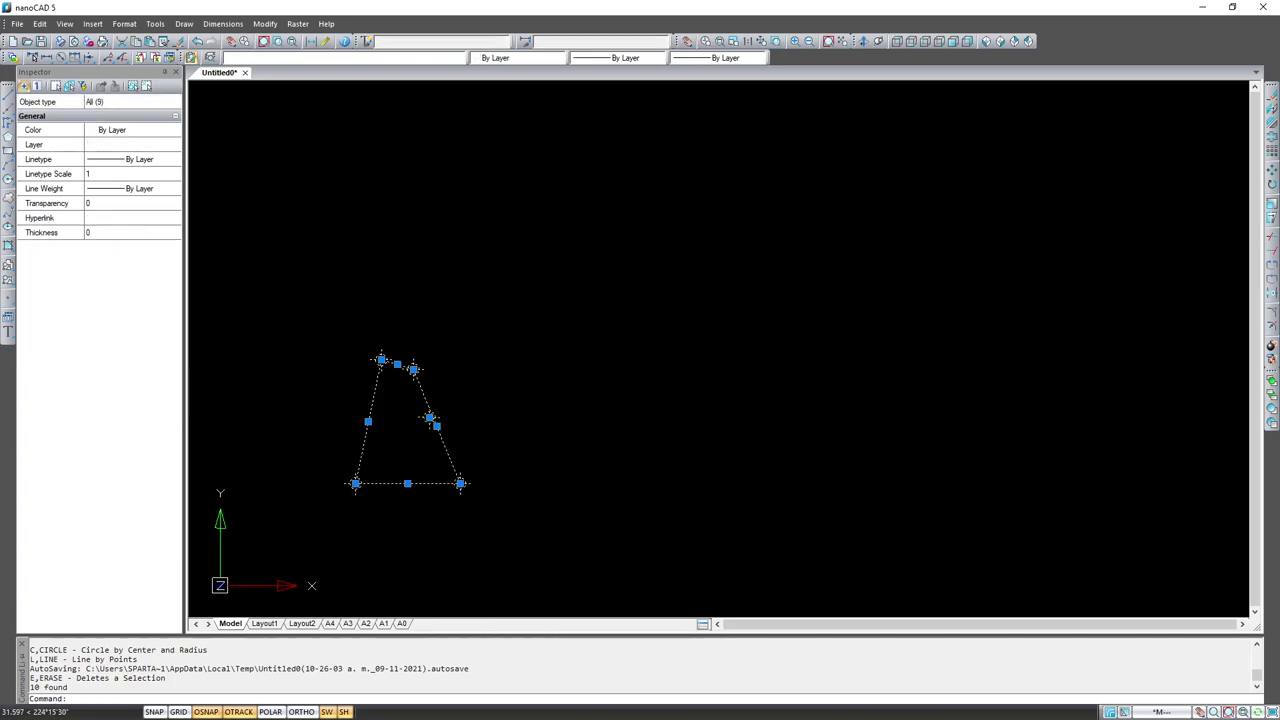
pyautogui.hotkey('ctrl', 'c')
pyautogui.hotkey('ctrl', 'v')
pyautogui.click(630, 432)
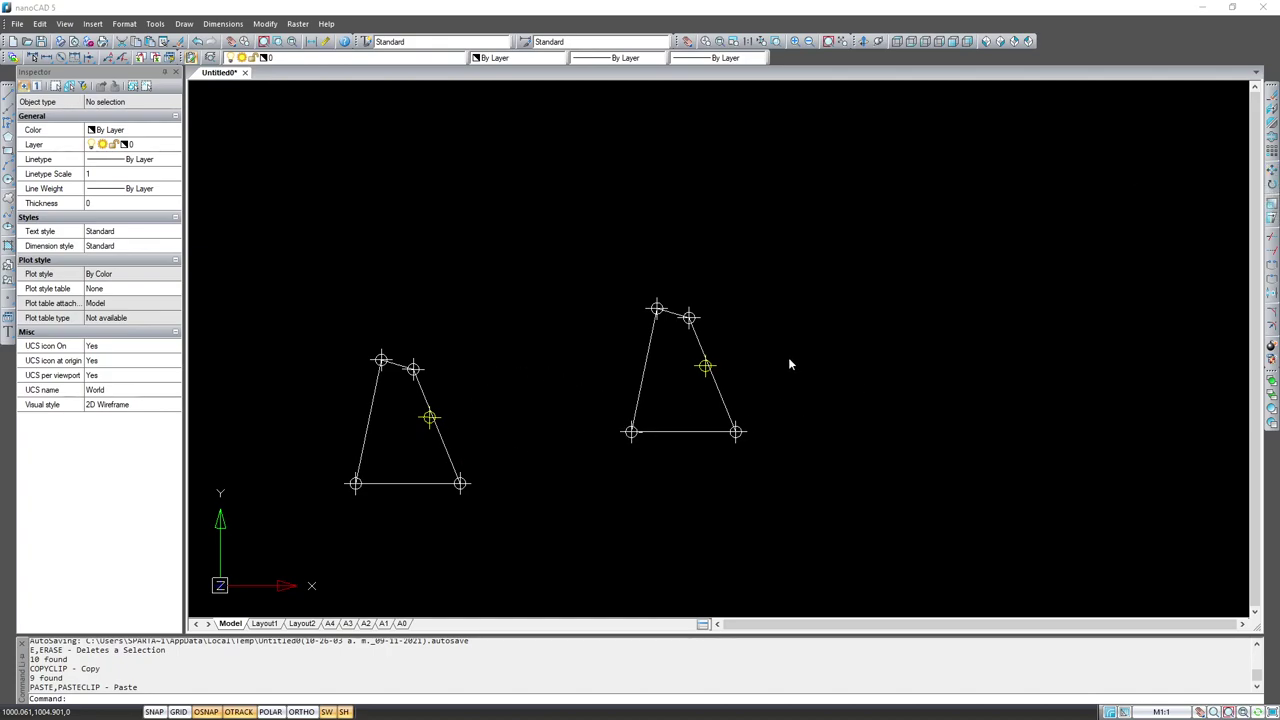
# Step: Move the pasted trapezoid by its lower-left vertex to a new position
pyautogui.scroll(2, 790, 360)
pyautogui.click(818, 197)
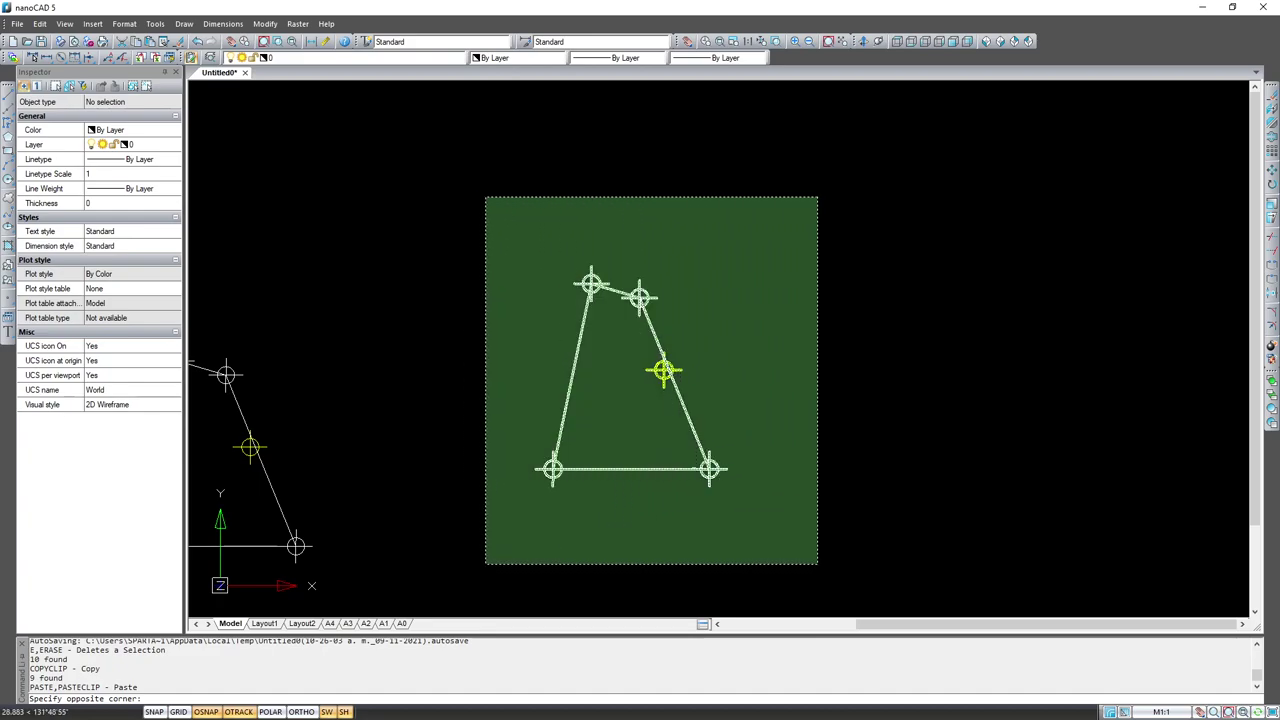
pyautogui.click(486, 564)
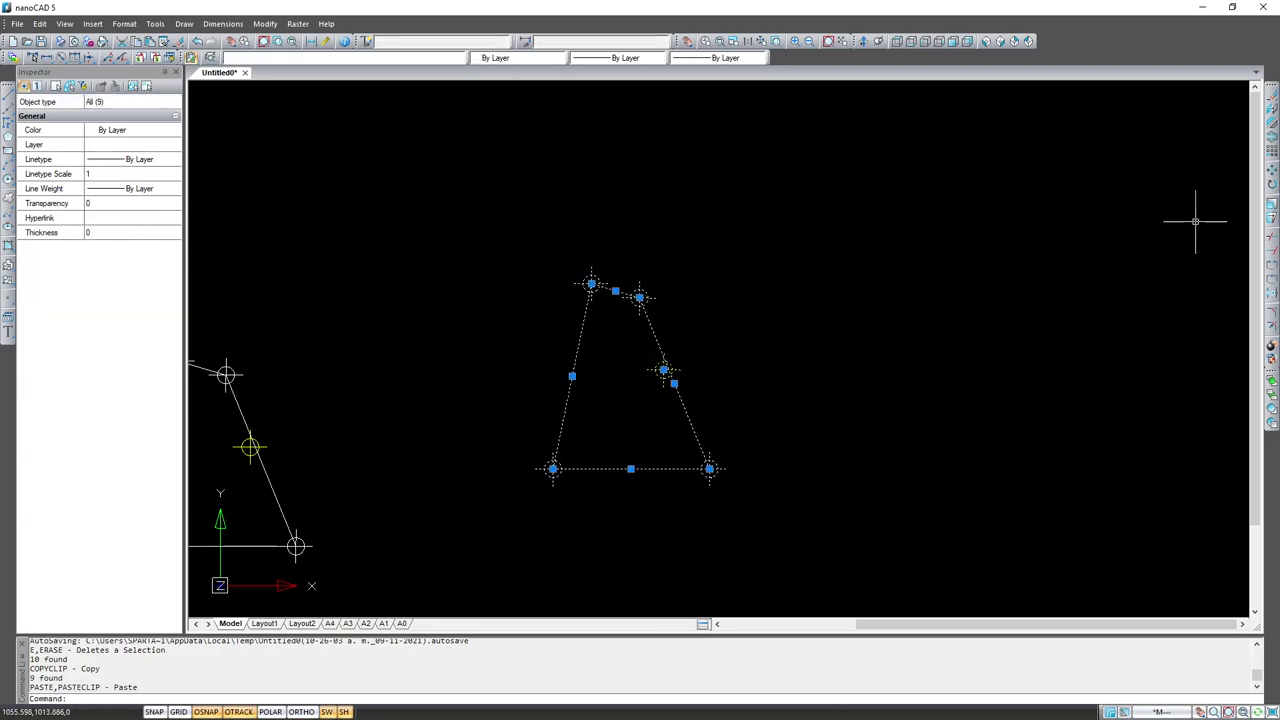
pyautogui.click(1273, 175)
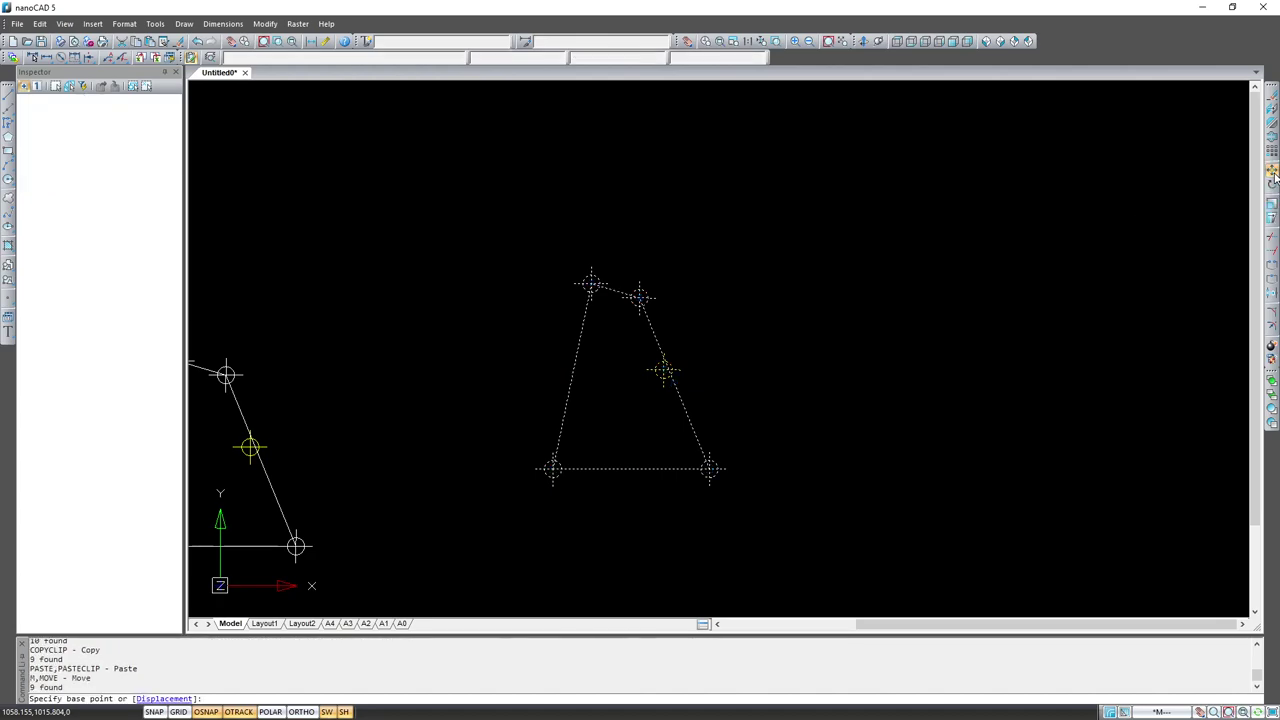
pyautogui.scroll(-2, 1043, 217)
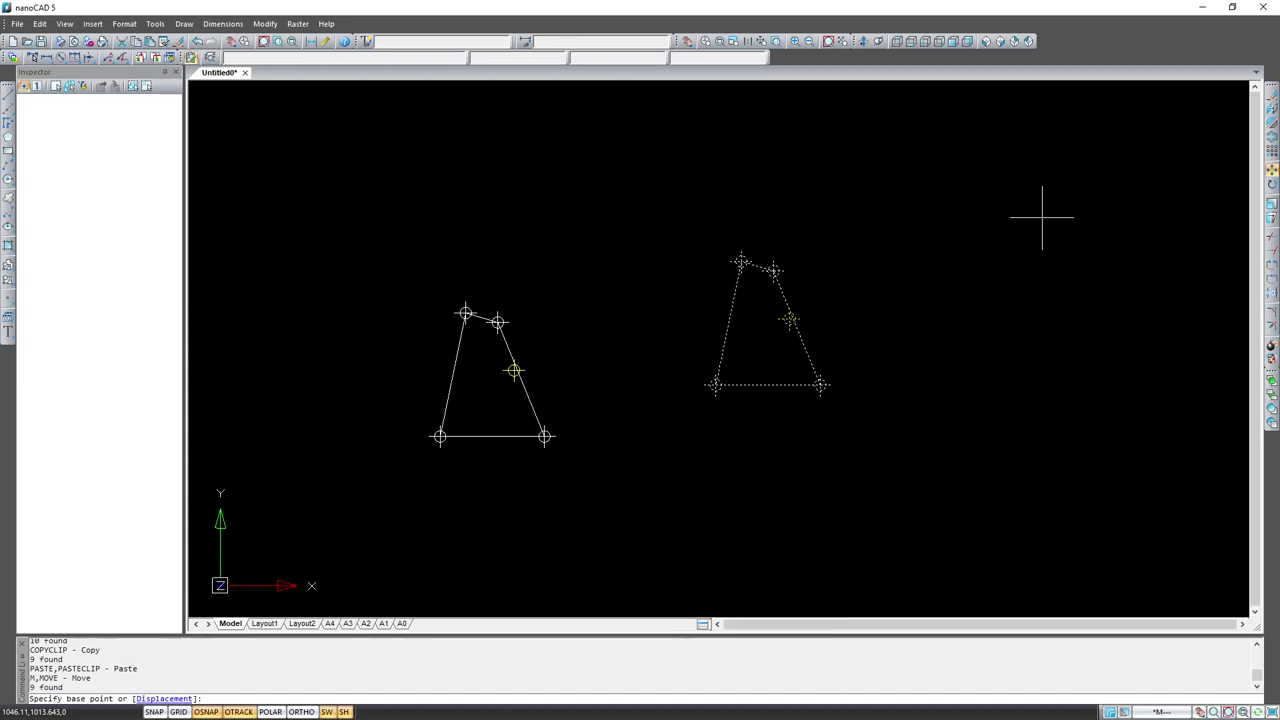
pyautogui.click(714, 384)
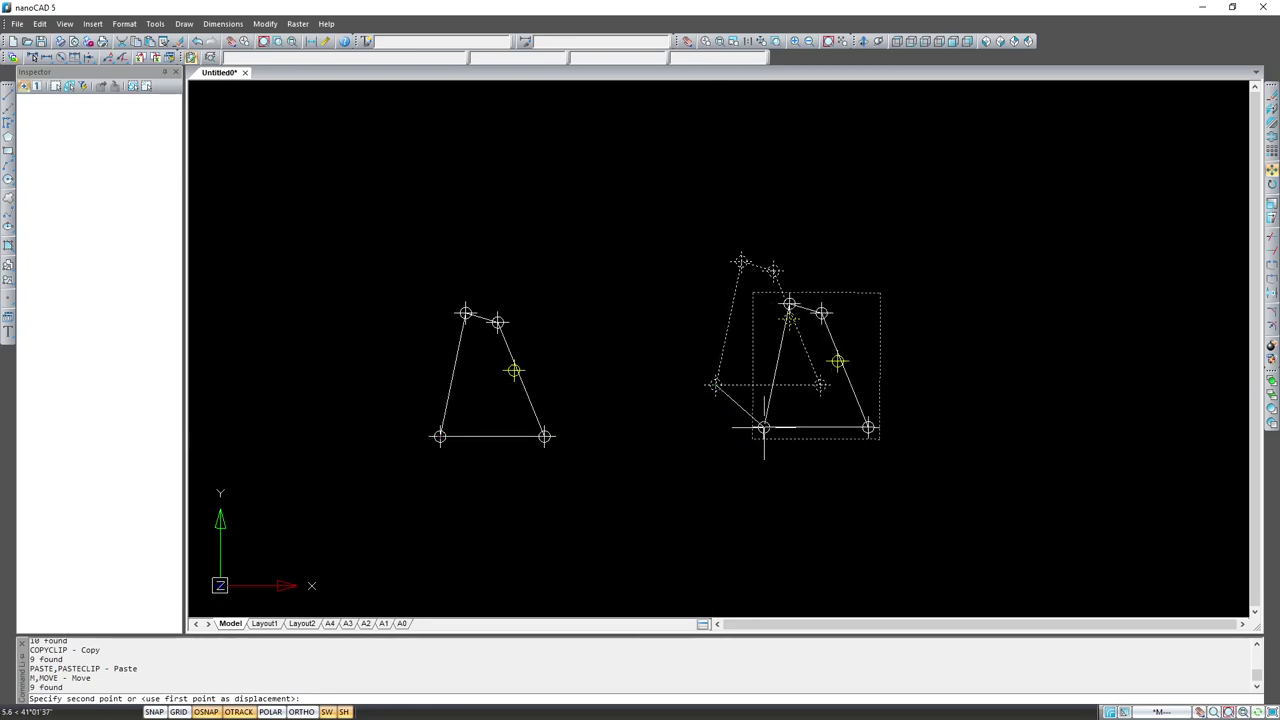
pyautogui.click(764, 428)
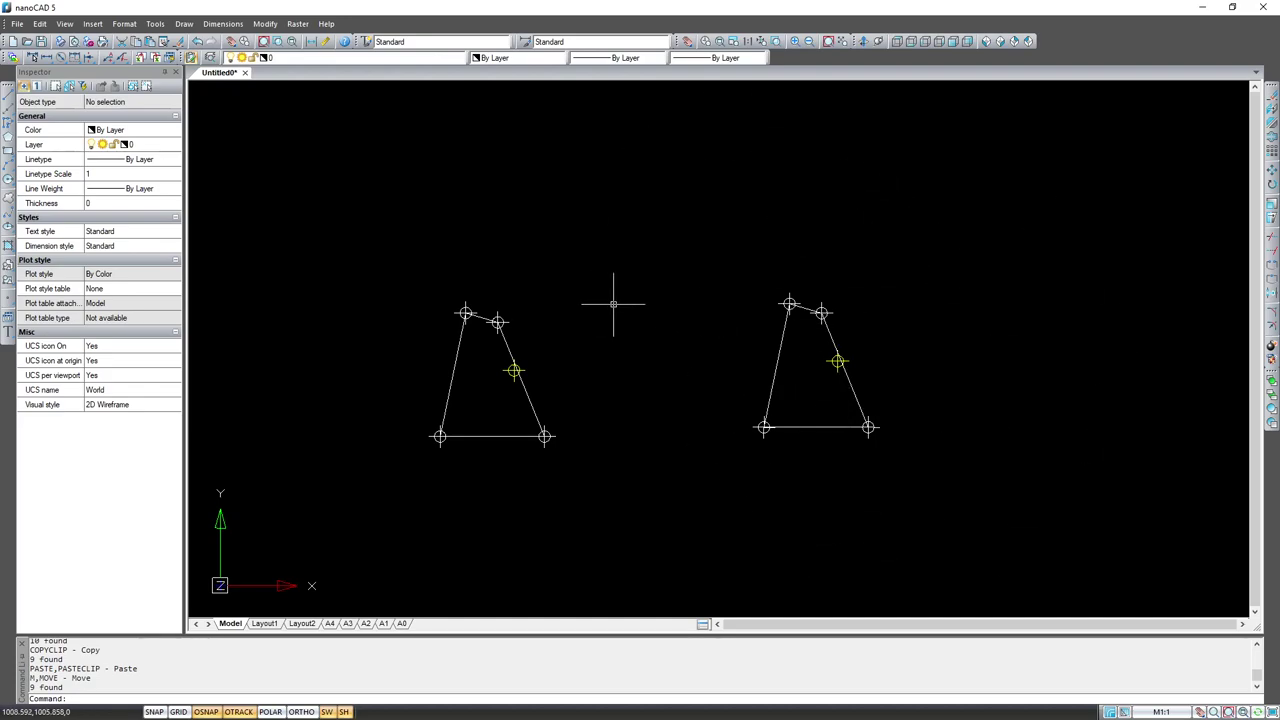
pyautogui.scroll(-2, 531, 303)
pyautogui.scroll(2, 804, 360)
pyautogui.scroll(1, 804, 360)
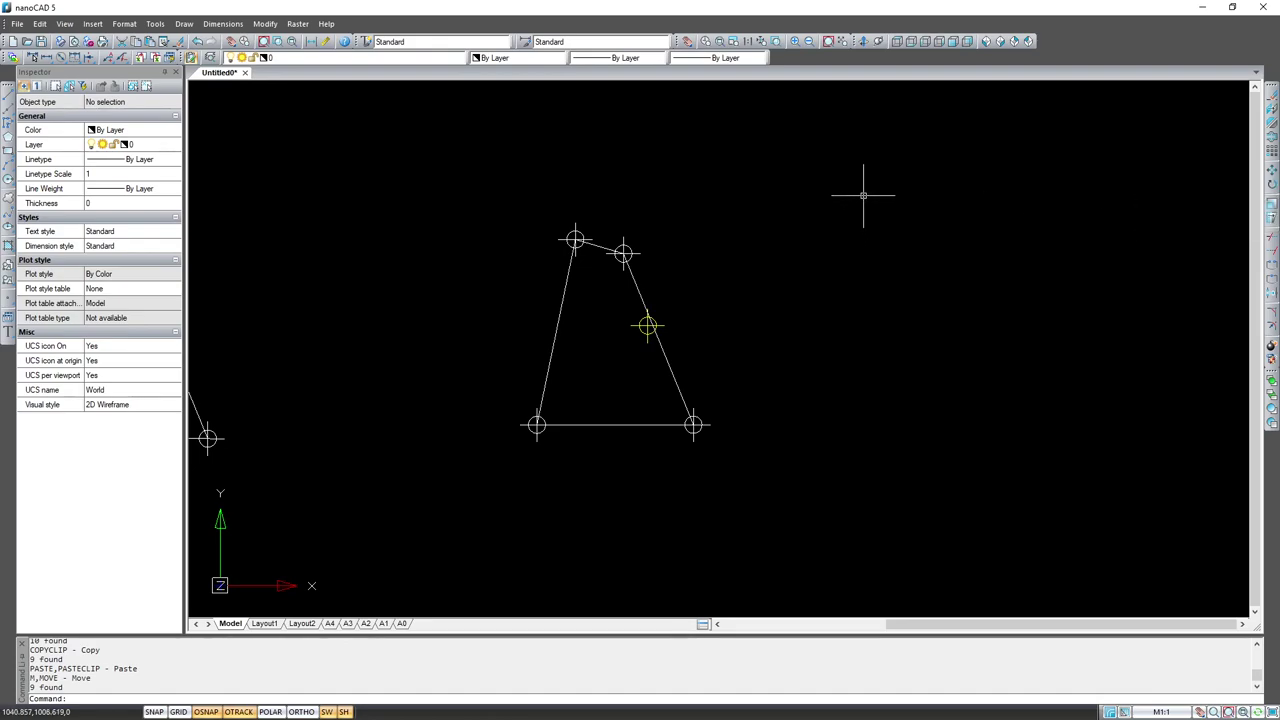
# Step: Rotate the nine copied objects 90° about a bottom vertex of the trapezoid
pyautogui.moveTo(866, 192); pyautogui.dragTo(448, 522)
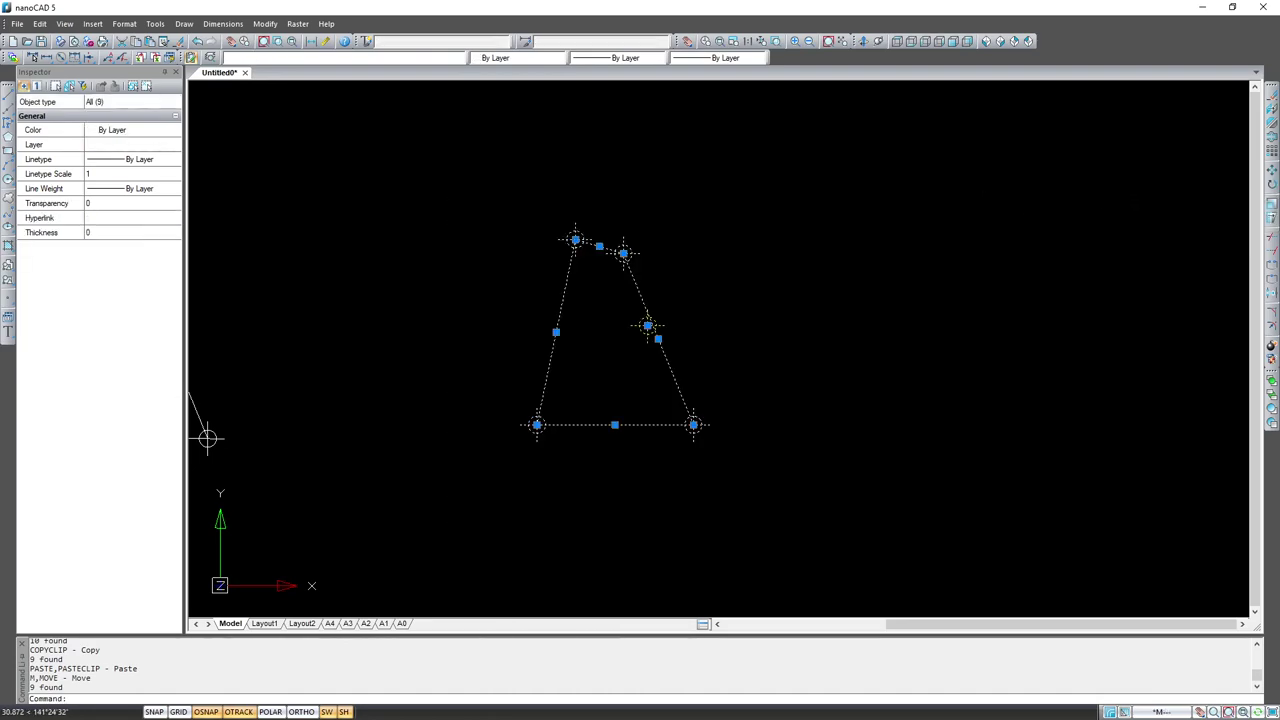
pyautogui.click(1272, 186)
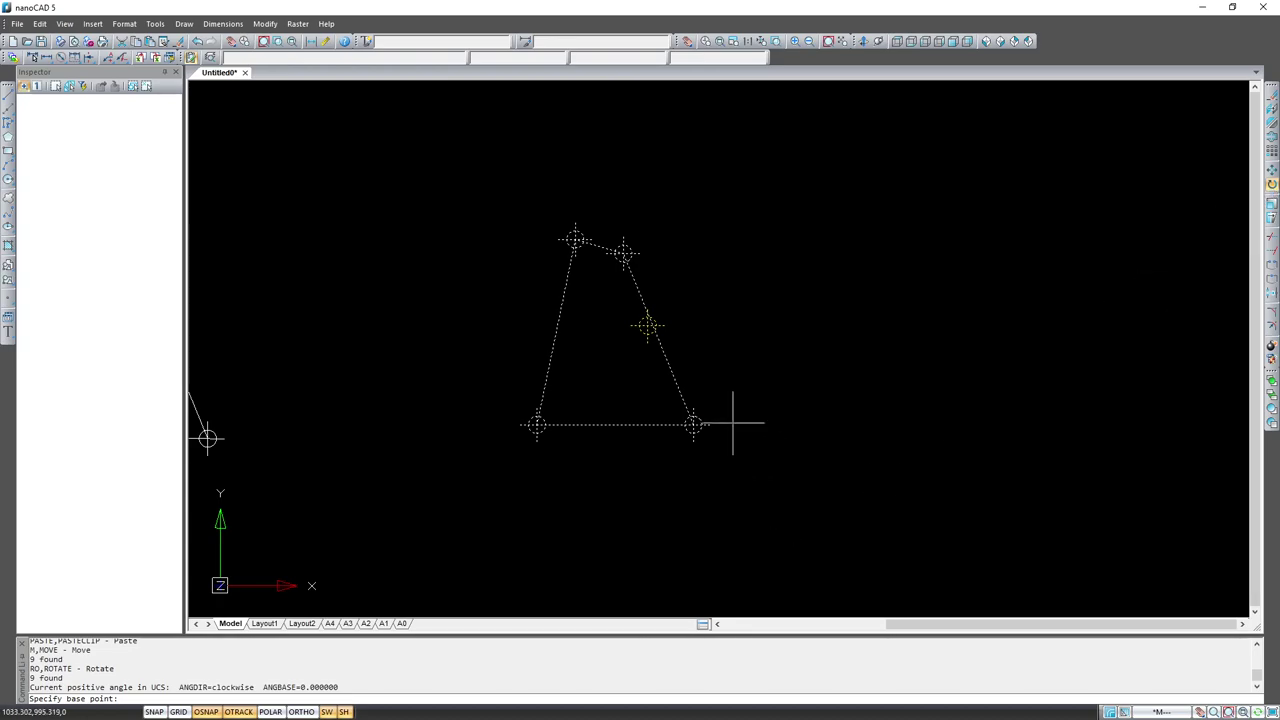
pyautogui.click(693, 425)
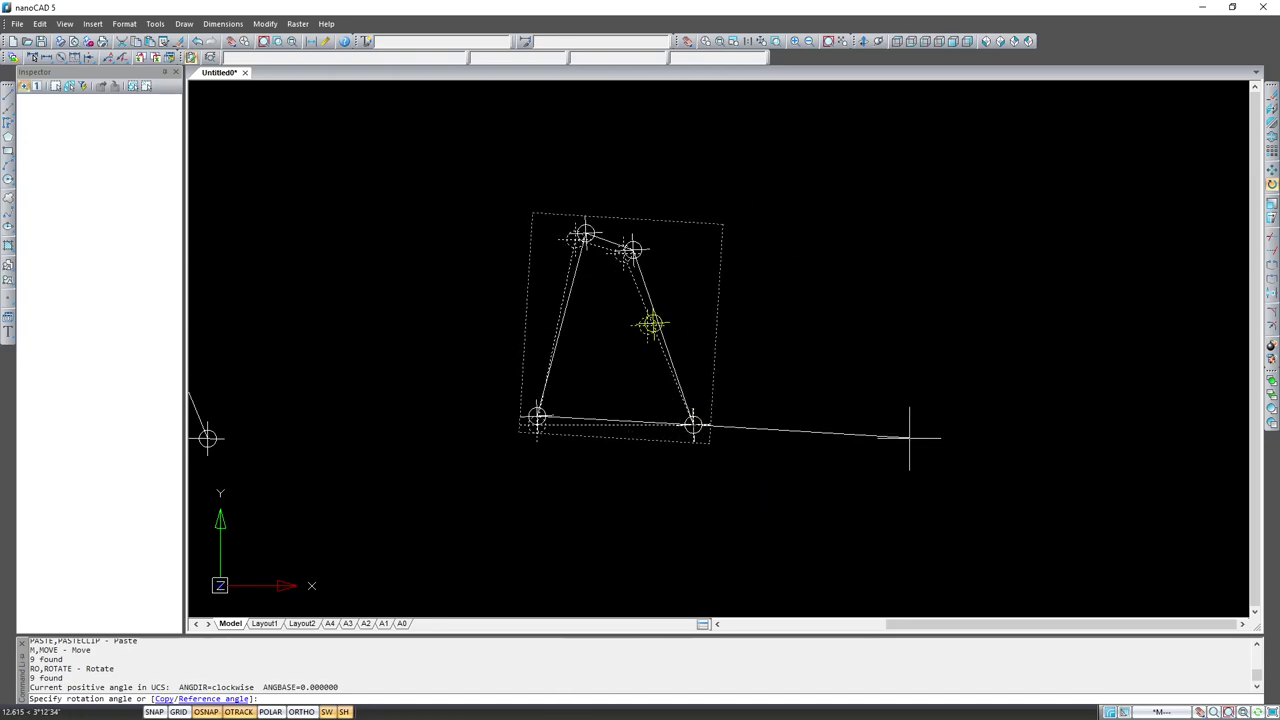
pyautogui.scroll(-3, 908, 436)
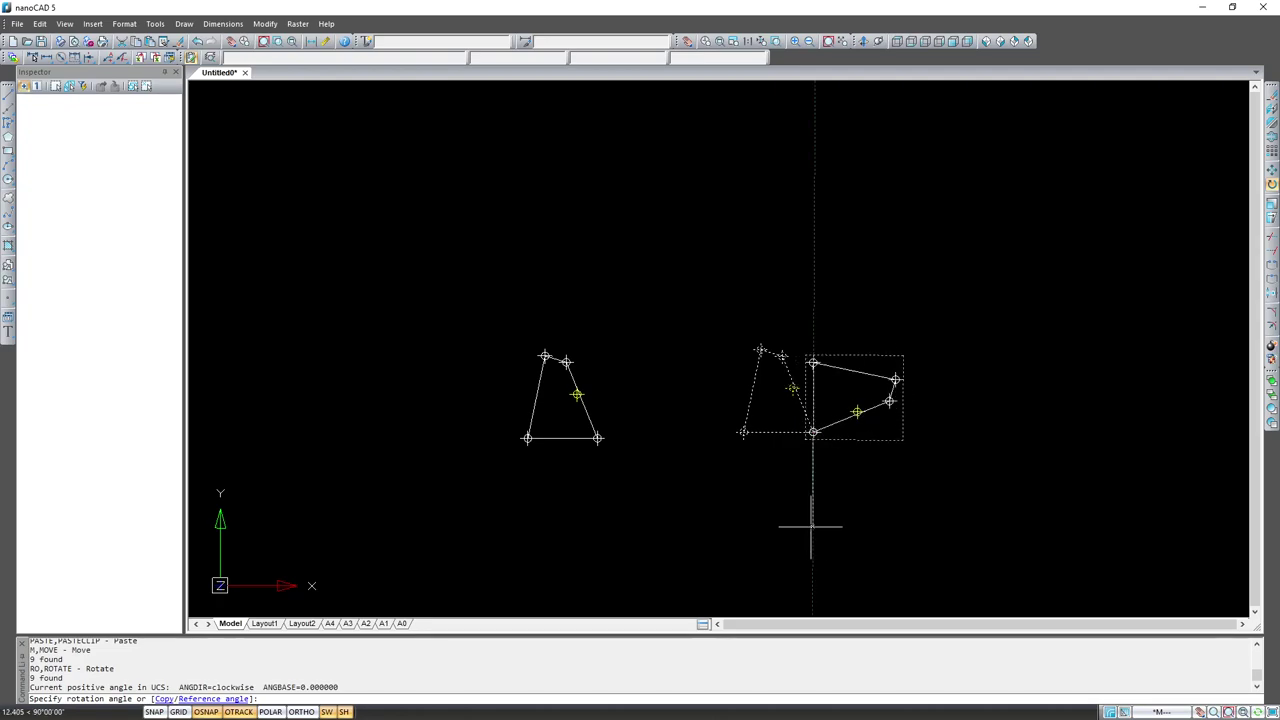
pyautogui.click(817, 521)
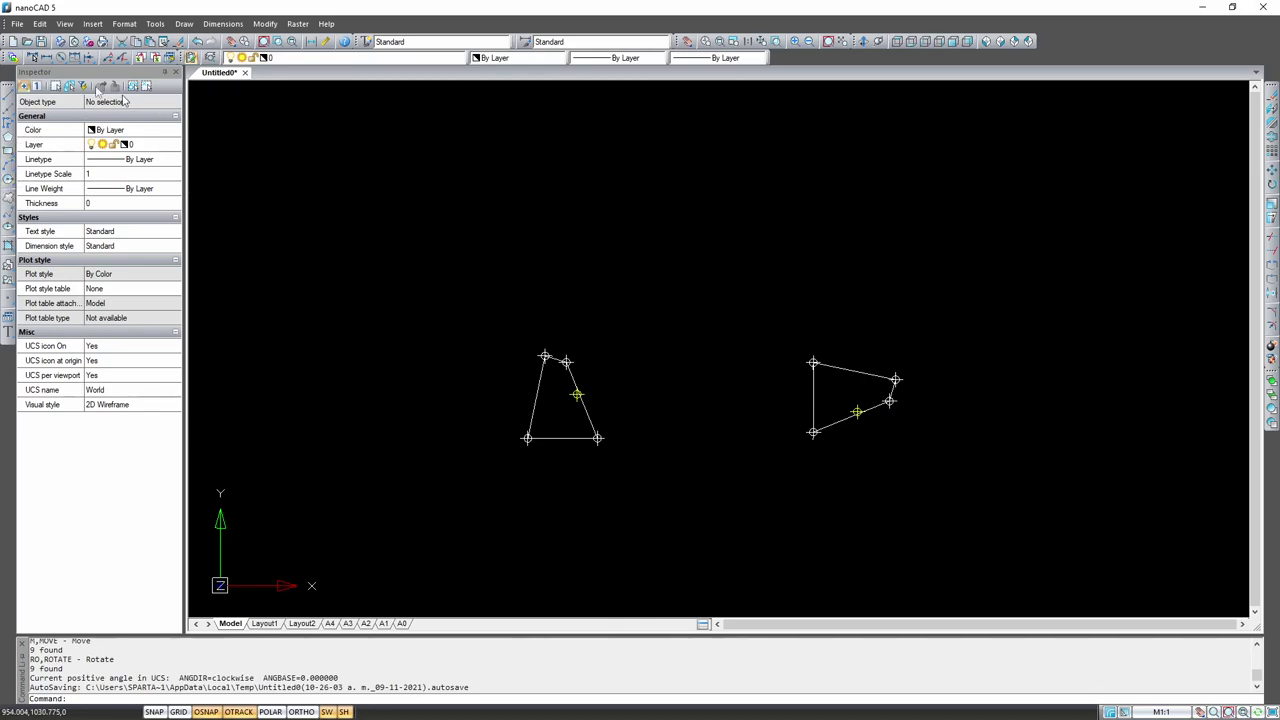
# Step: Draw a diagonal line from the rotated copy's top-left station partway toward its lower side
pyautogui.click(8, 108)
pyautogui.scroll(3, 677, 363)
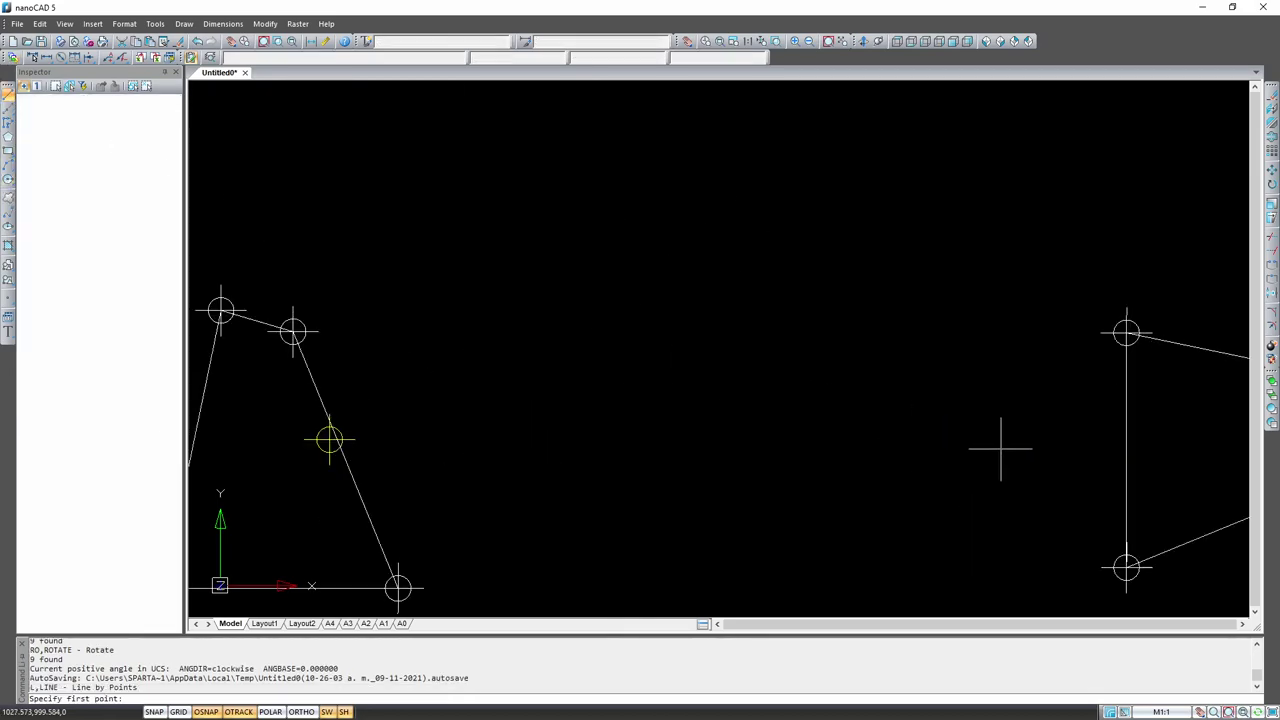
pyautogui.scroll(-5, 620, 352)
pyautogui.scroll(4, 652, 374)
pyautogui.scroll(2, 280, 250)
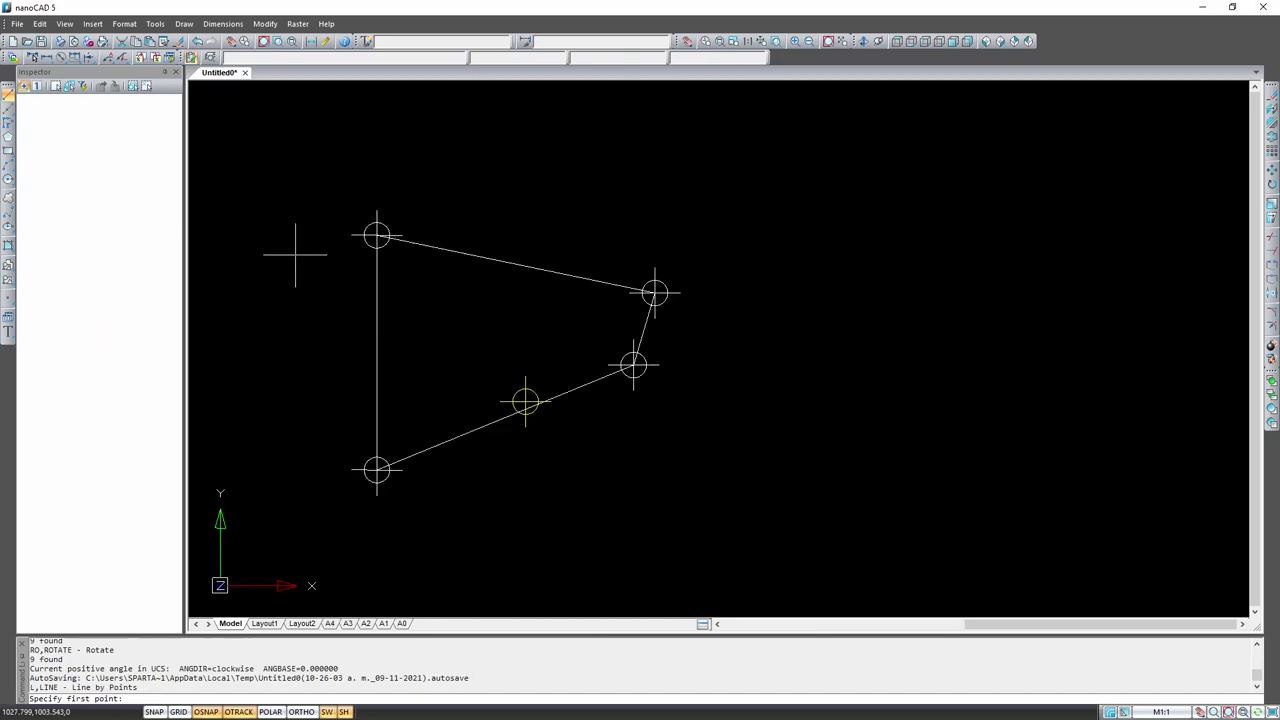
pyautogui.click(376, 235)
pyautogui.click(480, 342)
pyautogui.press('Escape')
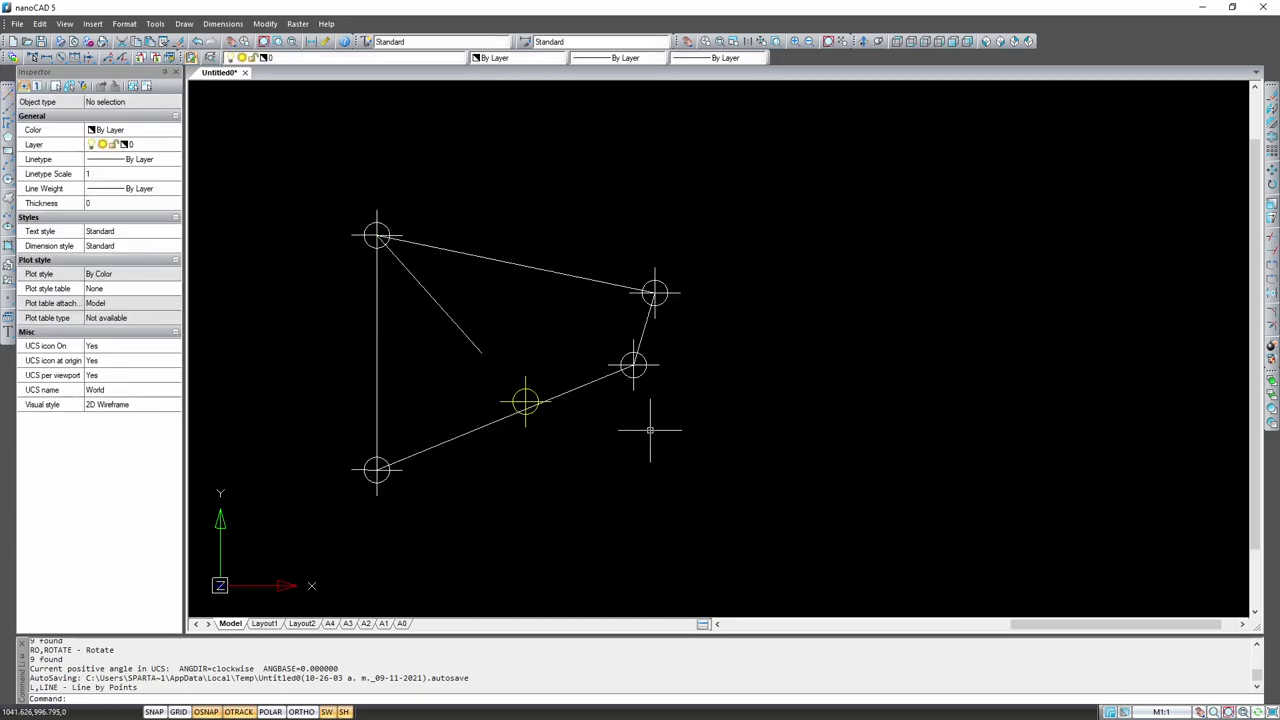
pyautogui.scroll(3, 480, 350)
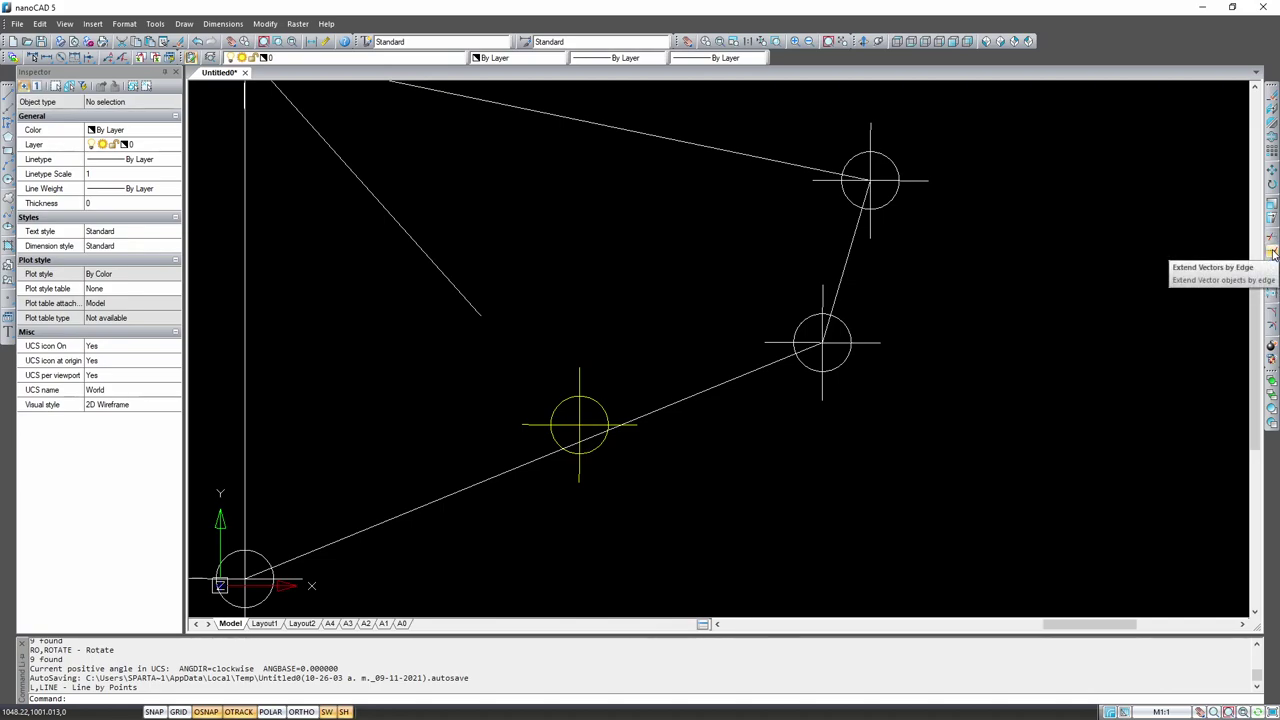
# Step: Extend the diagonal to the lower side with Extend Vectors by Edge, then undo it
pyautogui.click(1273, 253)
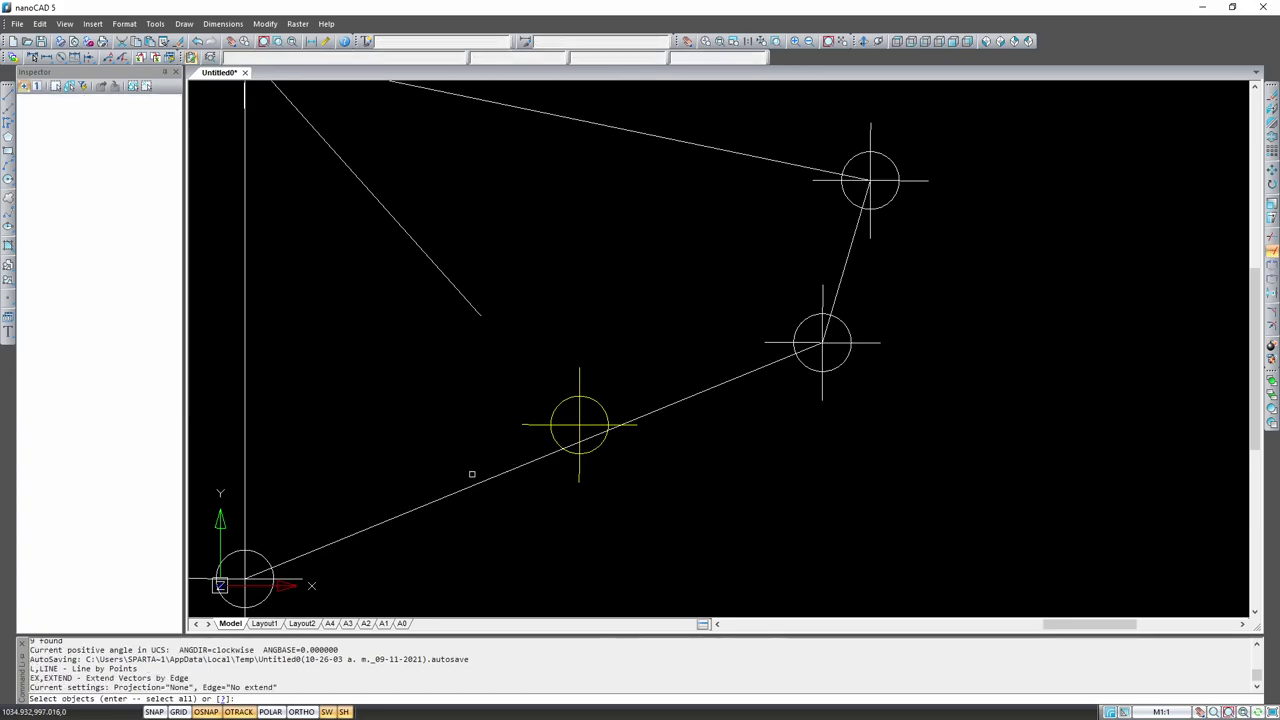
pyautogui.click(492, 476)
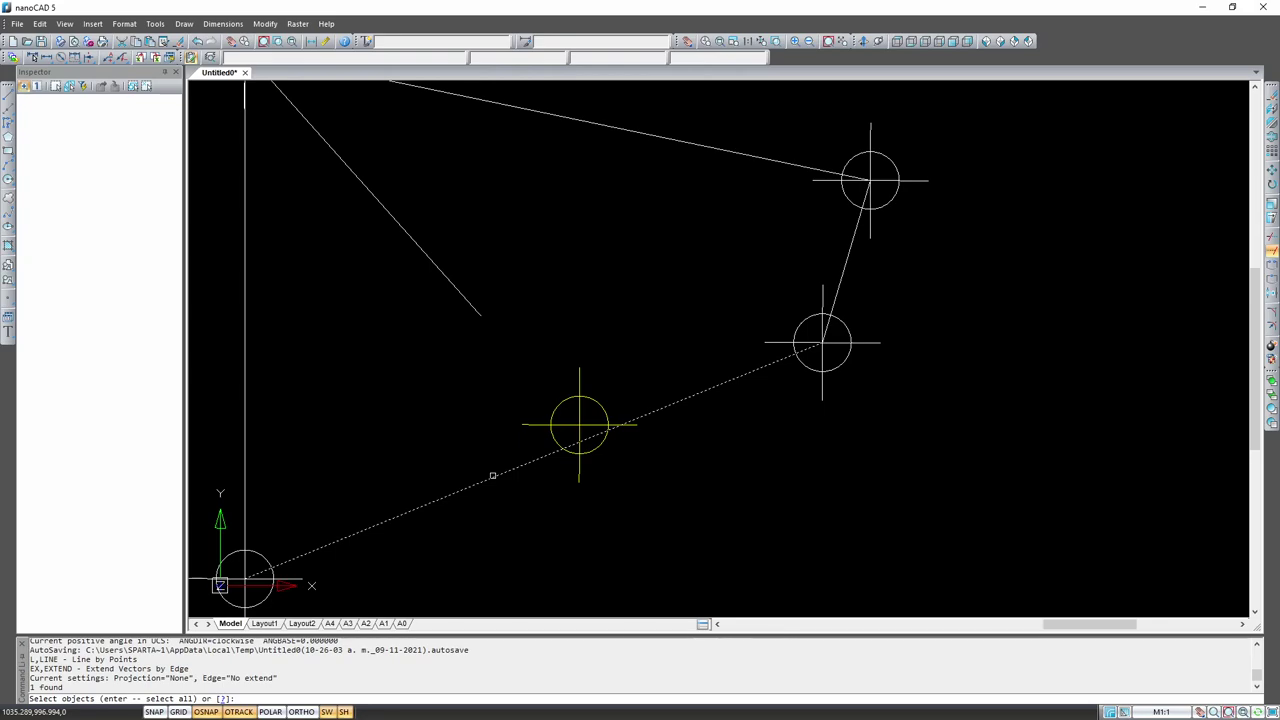
pyautogui.press('Return')
pyautogui.click(481, 315)
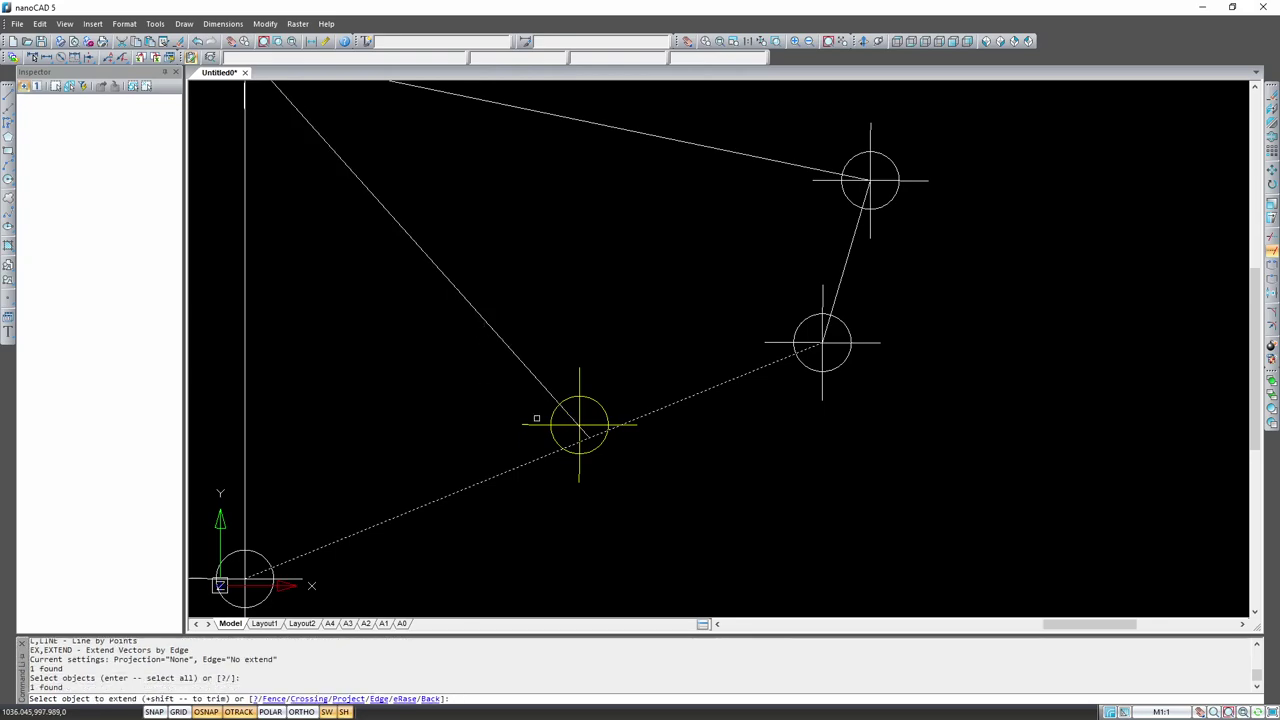
pyautogui.press('Escape')
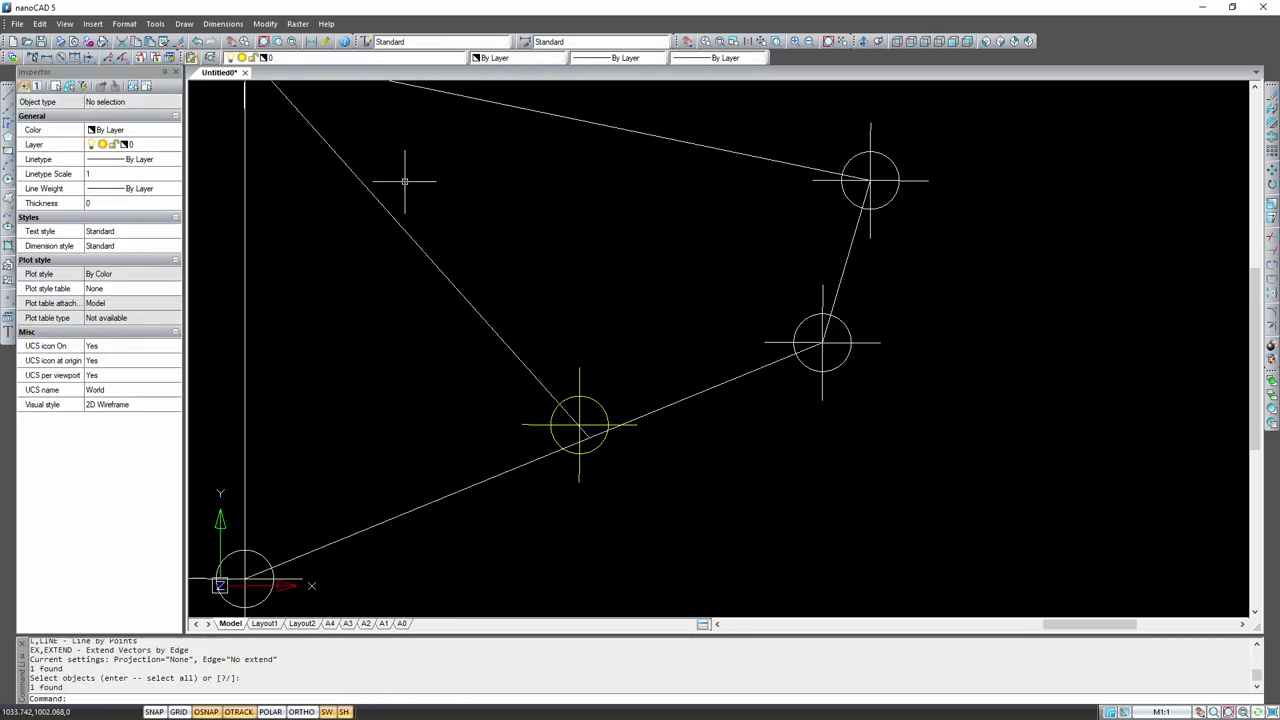
pyautogui.click(198, 43)
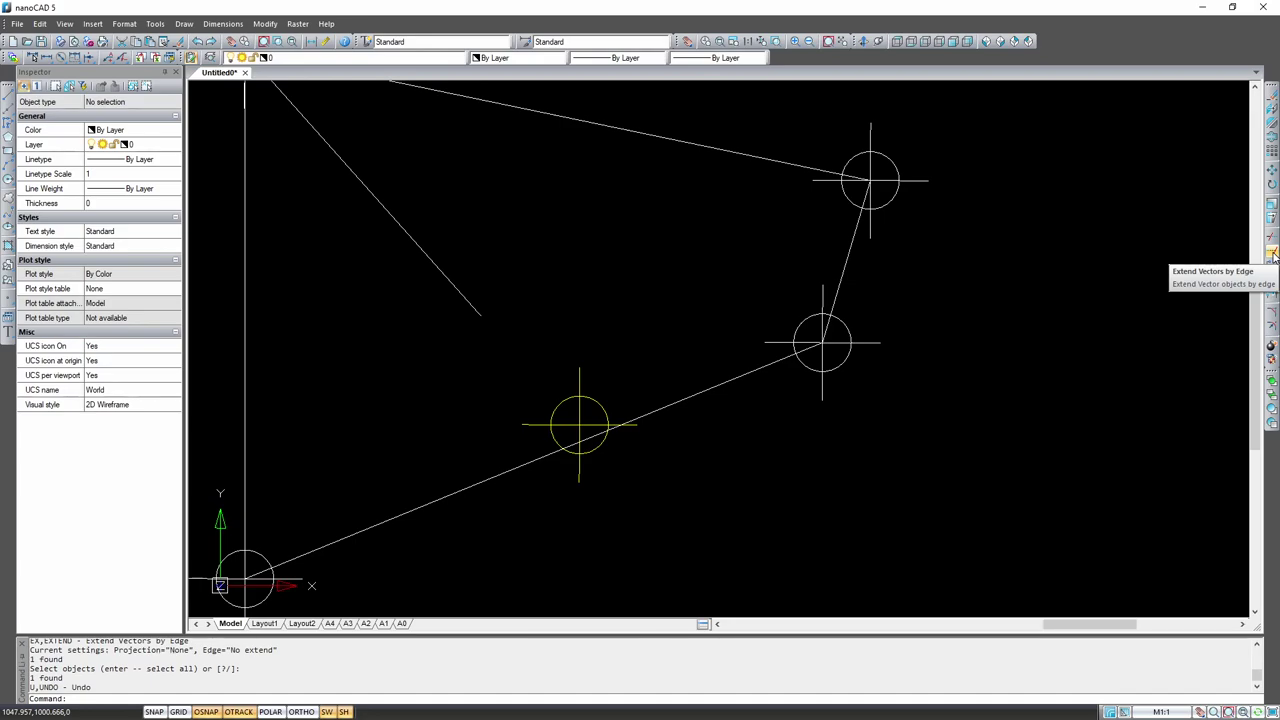
# Step: Extend the diagonal to the lower side again so it reaches the yellow middle station
pyautogui.click(1273, 256)
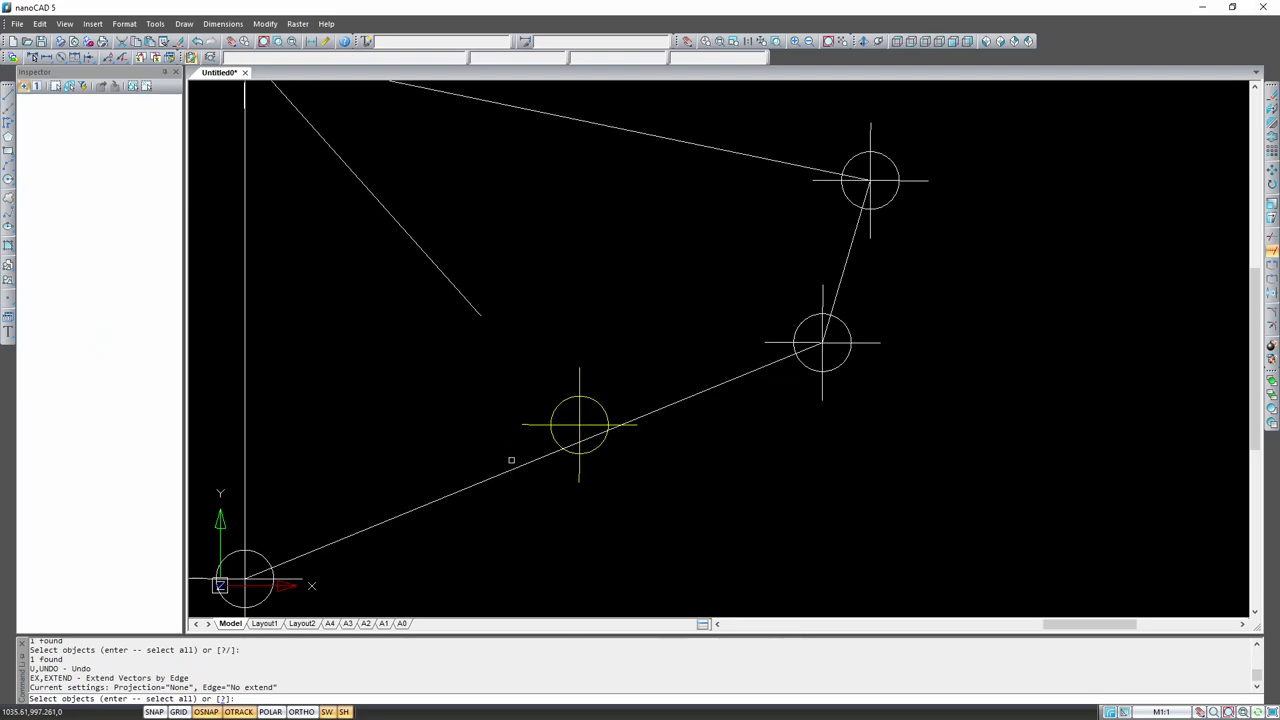
pyautogui.click(514, 467)
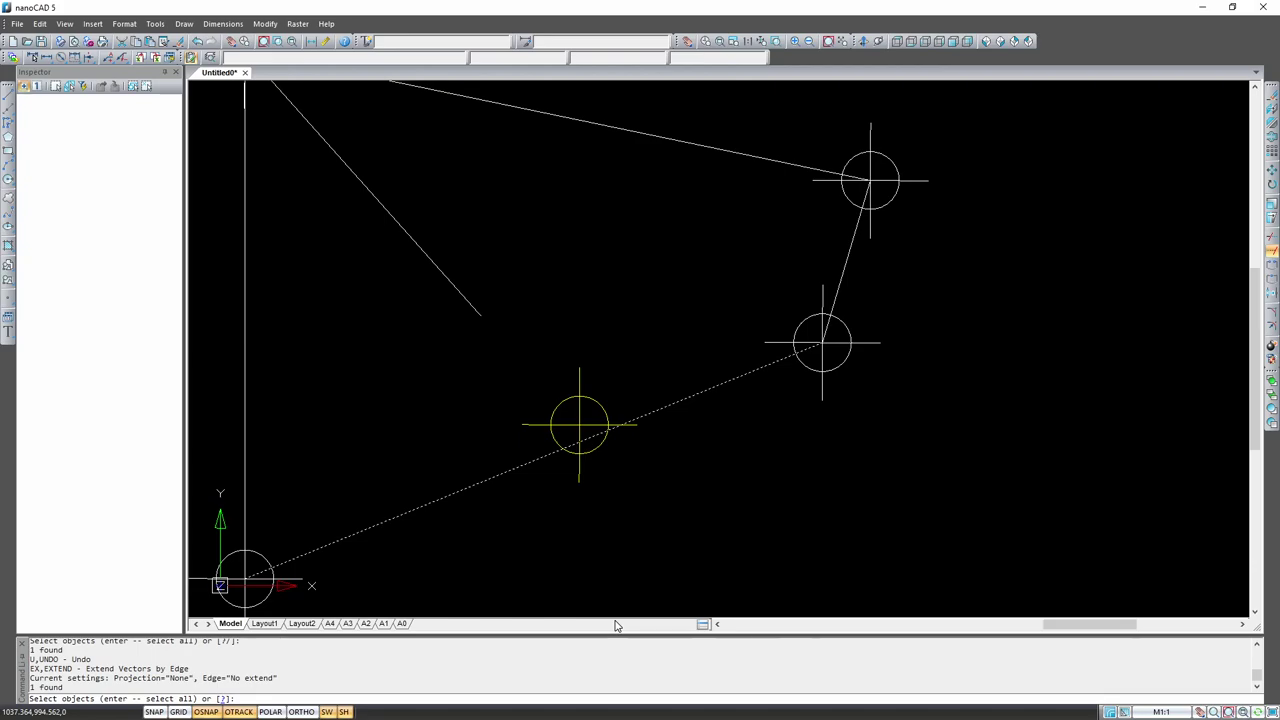
pyautogui.press('Return')
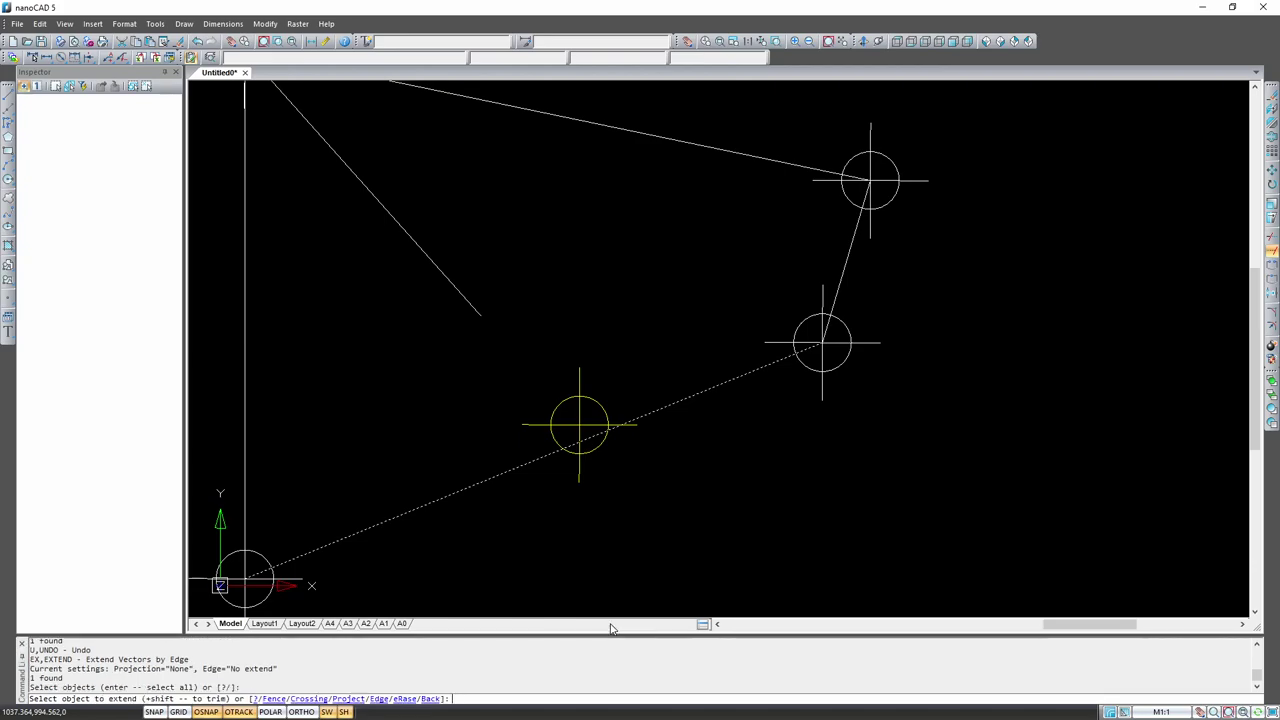
pyautogui.click(480, 316)
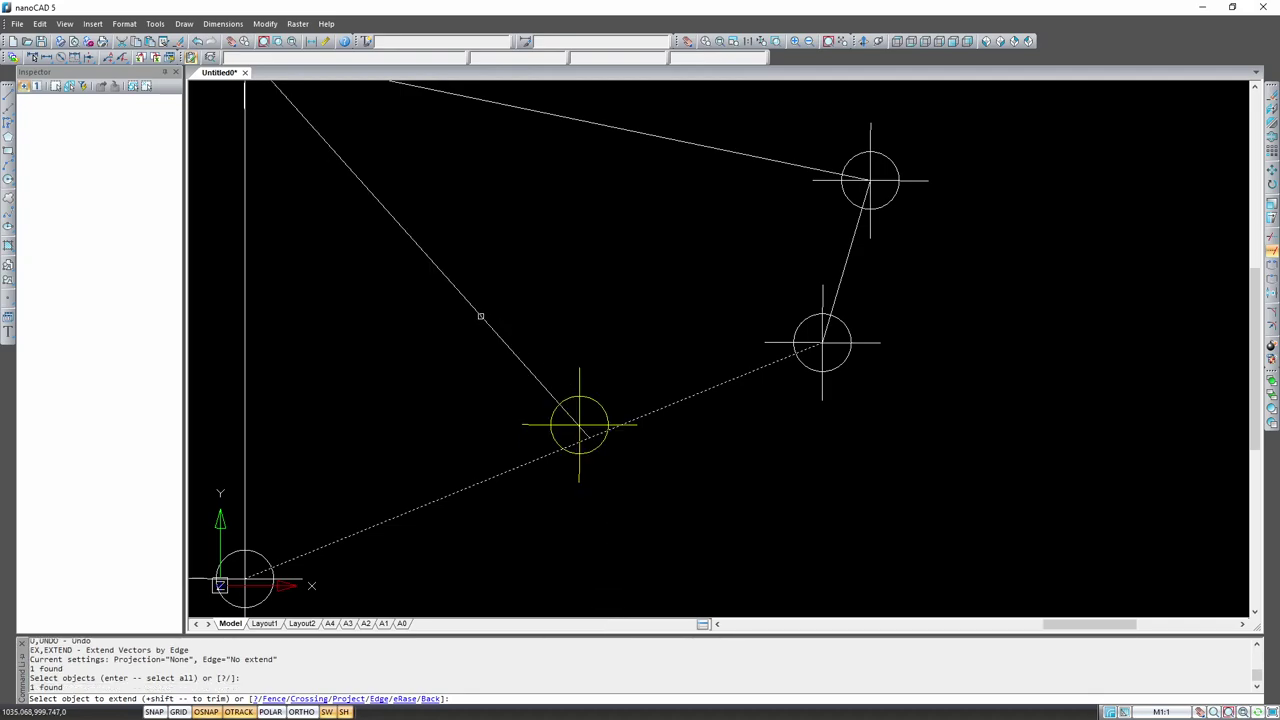
pyautogui.press('Return')
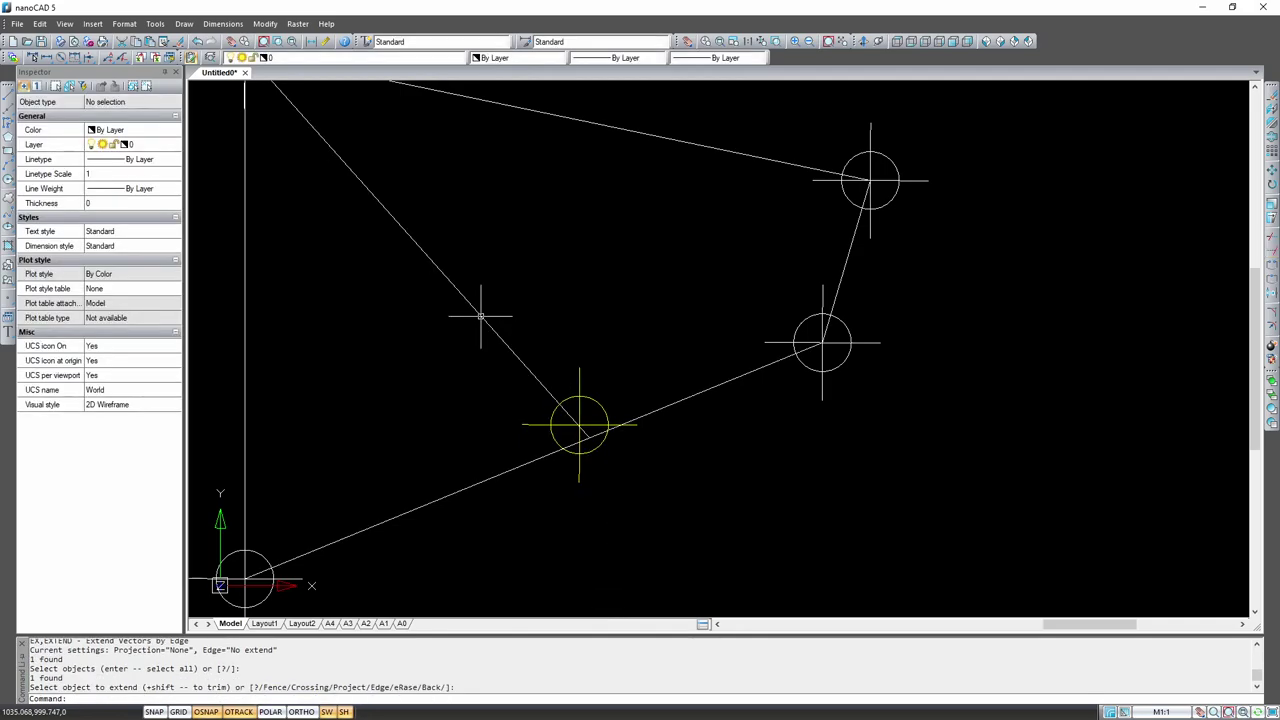
pyautogui.scroll(4, 609, 428)
pyautogui.scroll(3, 570, 438)
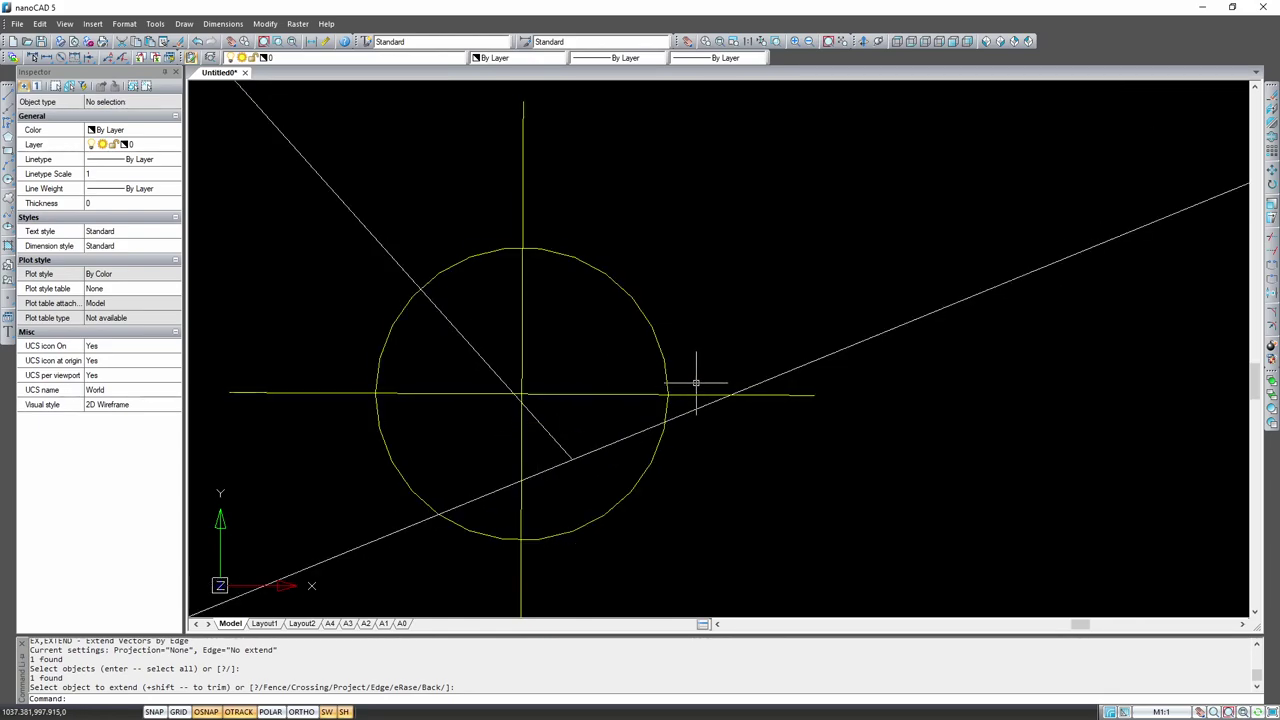
pyautogui.scroll(-4, 604, 386)
pyautogui.scroll(-3, 589, 381)
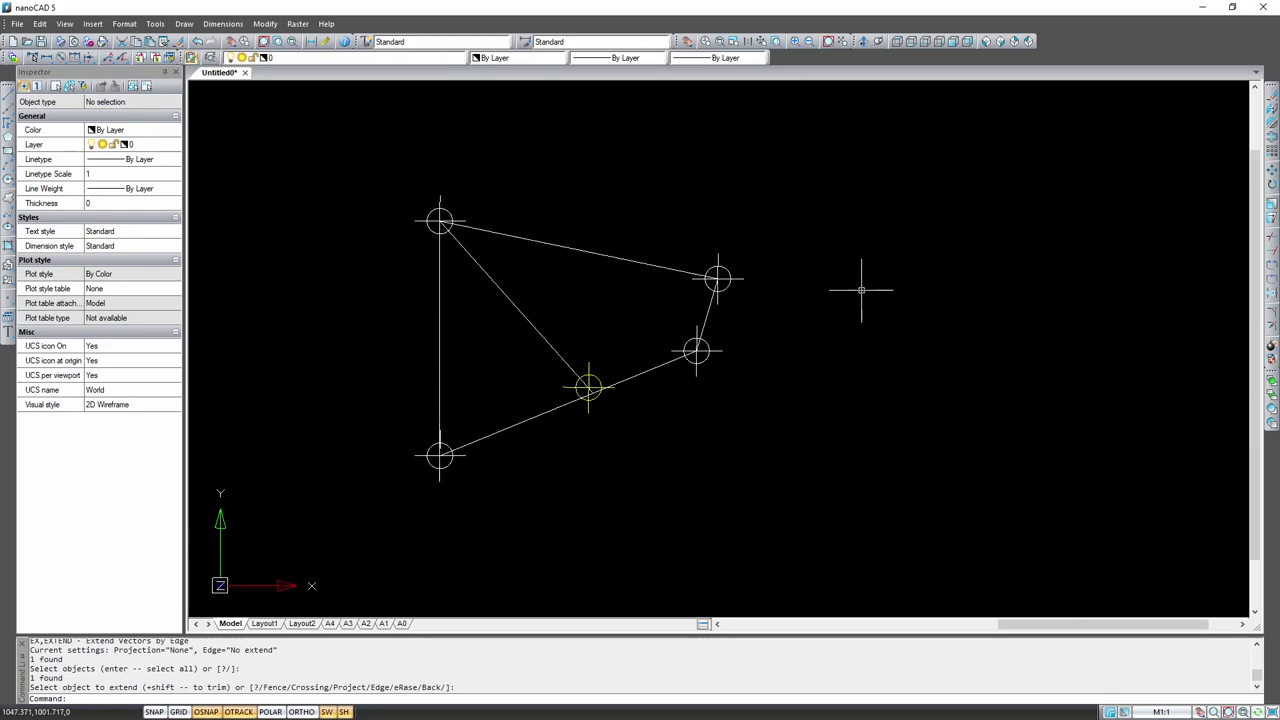
pyautogui.scroll(2, 860, 289)
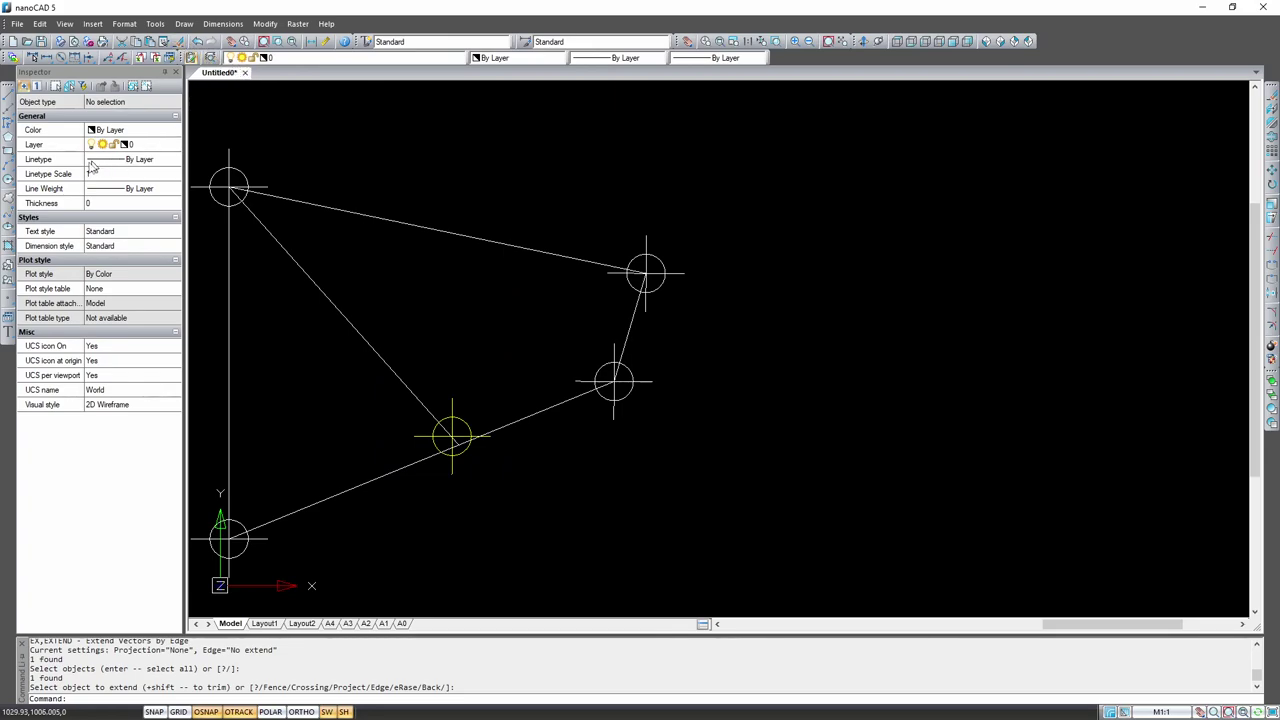
pyautogui.click(8, 93)
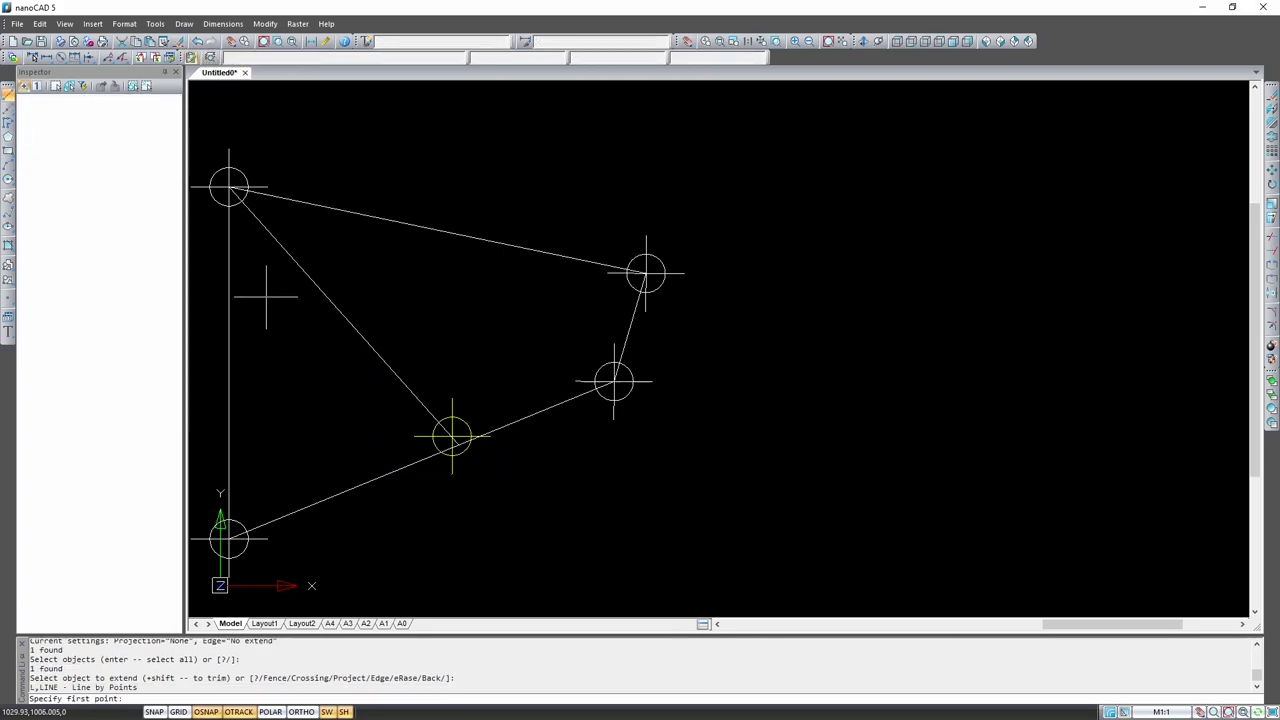
# Step: Draw a short line from the diagonal up to just below the copy's upper side
pyautogui.click(350, 318)
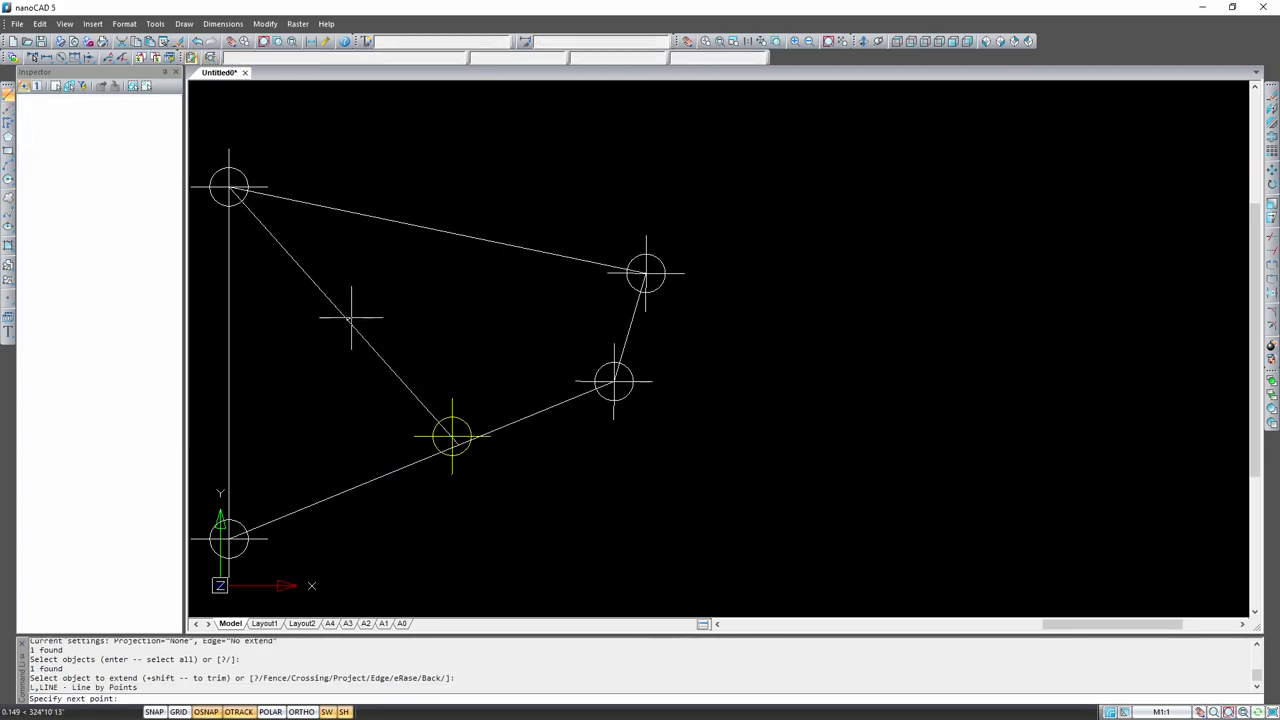
pyautogui.click(457, 246)
pyautogui.press('Escape')
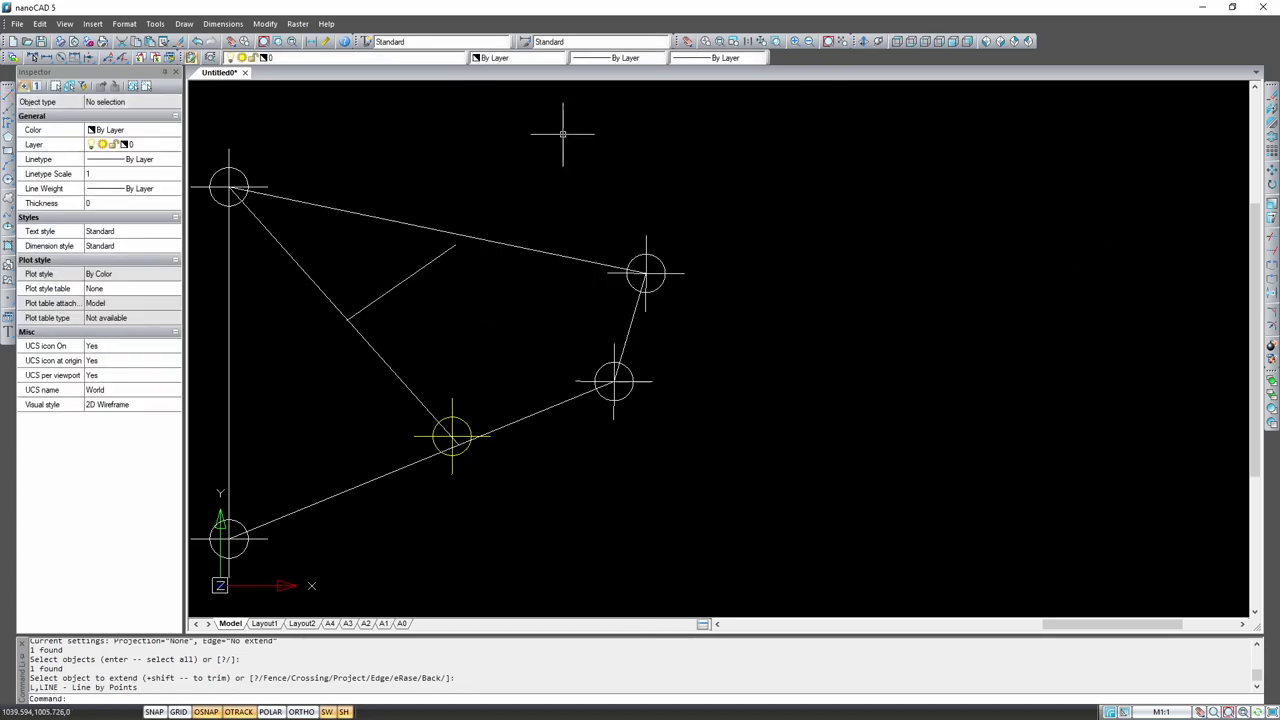
pyautogui.scroll(2, 469, 161)
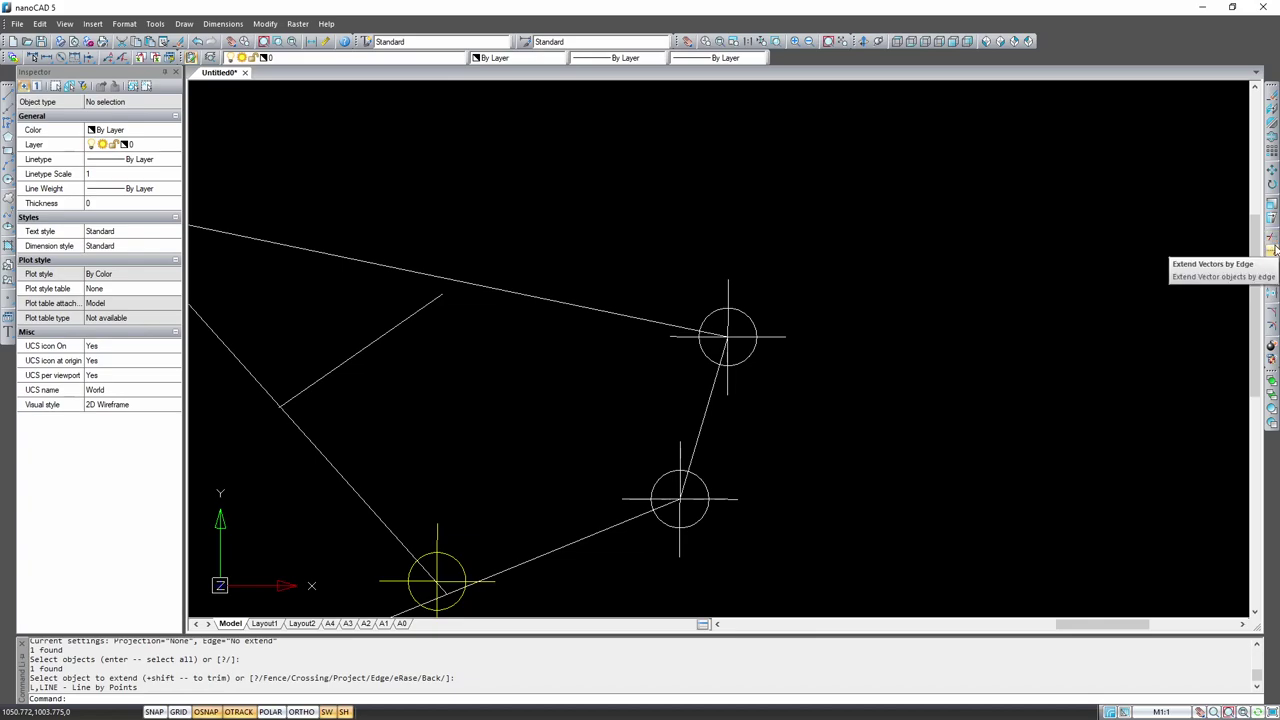
# Step: Extend the short line to the upper side using Extend Vectors by Edge
pyautogui.click(1273, 250)
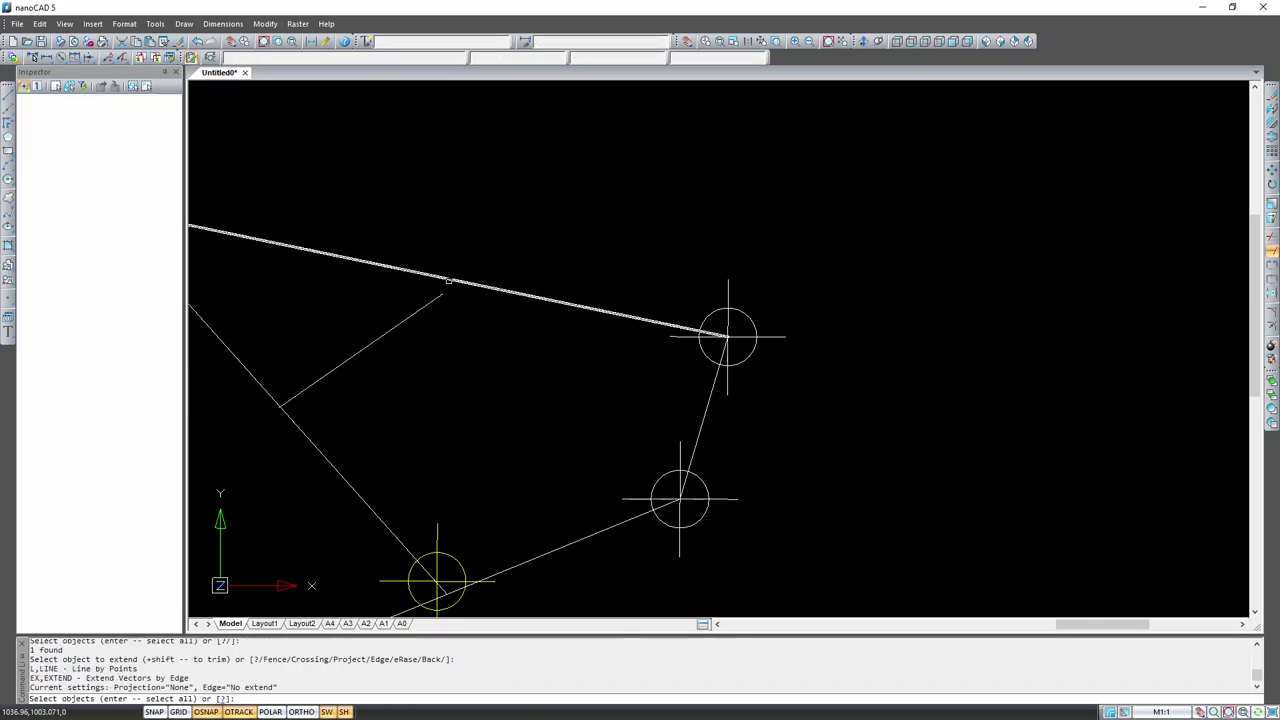
pyautogui.click(451, 280)
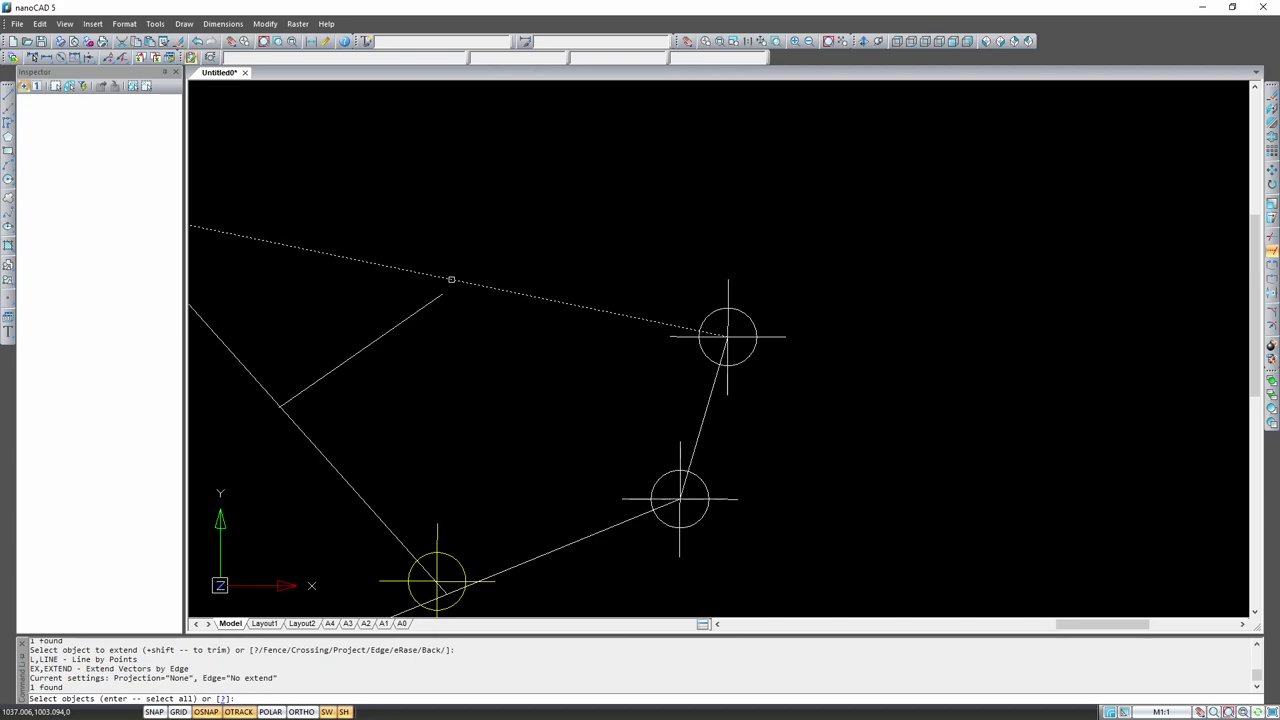
pyautogui.press('Return')
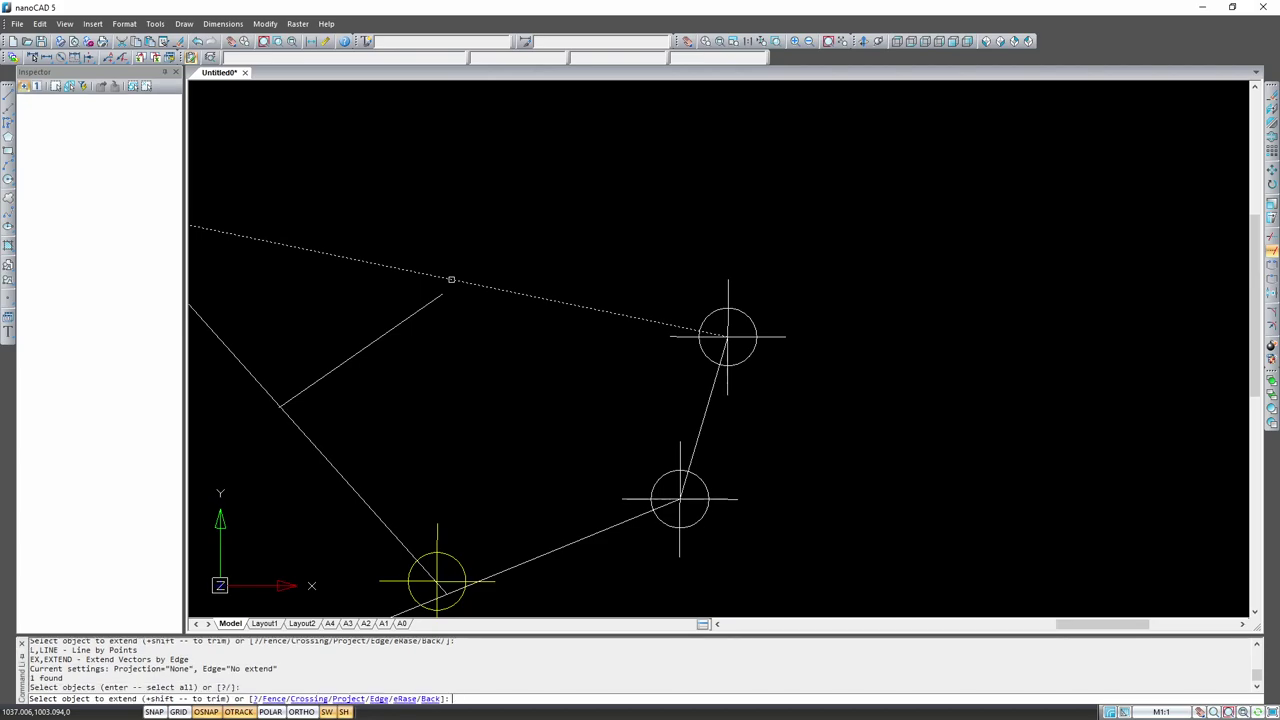
pyautogui.click(442, 294)
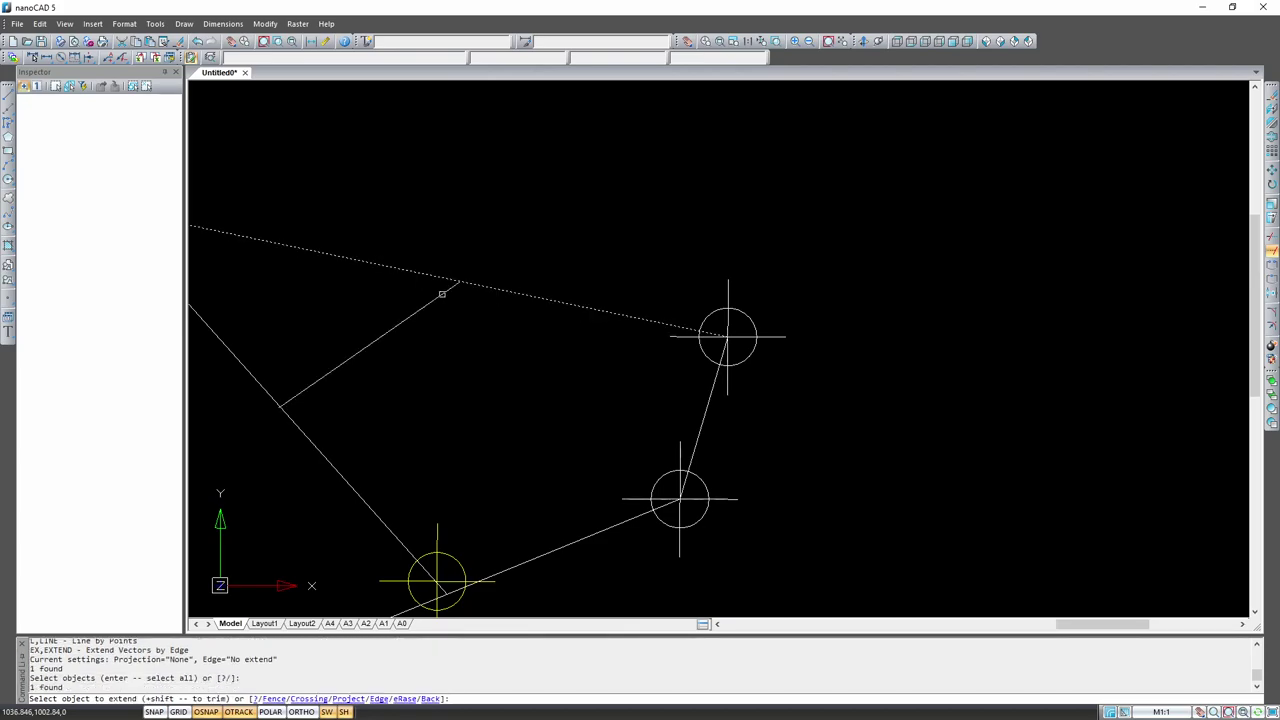
pyautogui.press('Return')
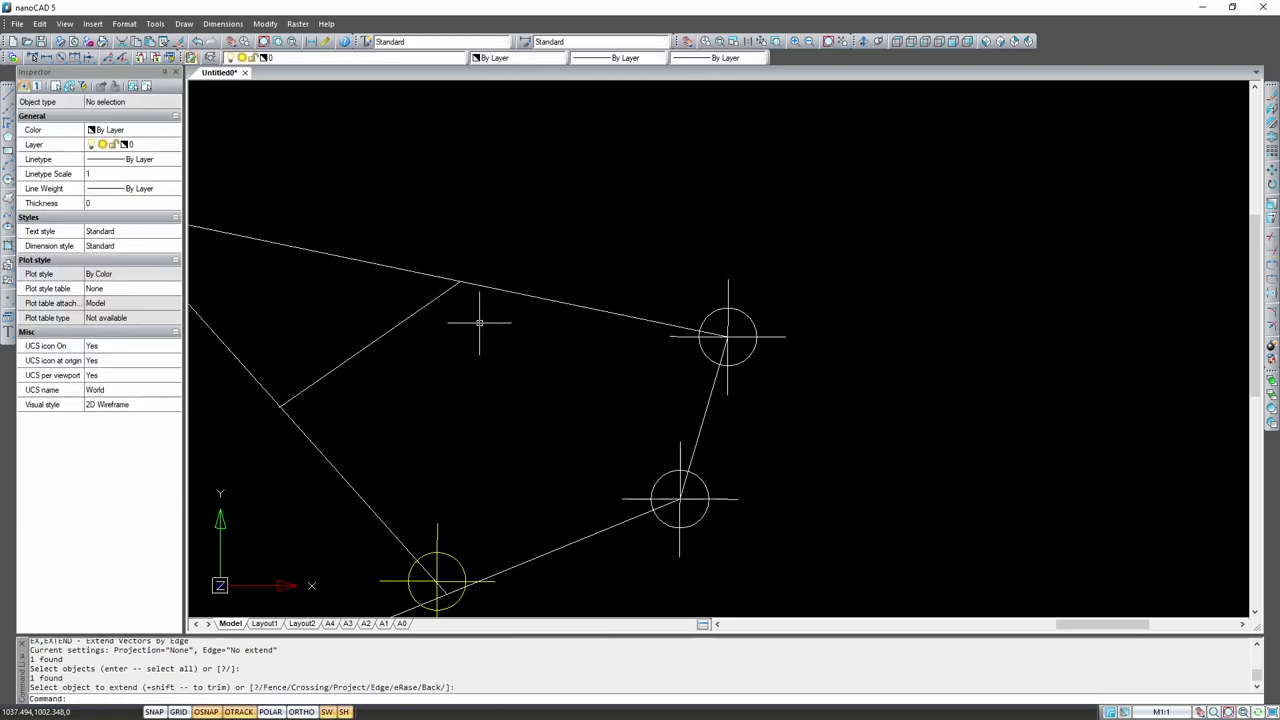
pyautogui.scroll(3, 462, 280)
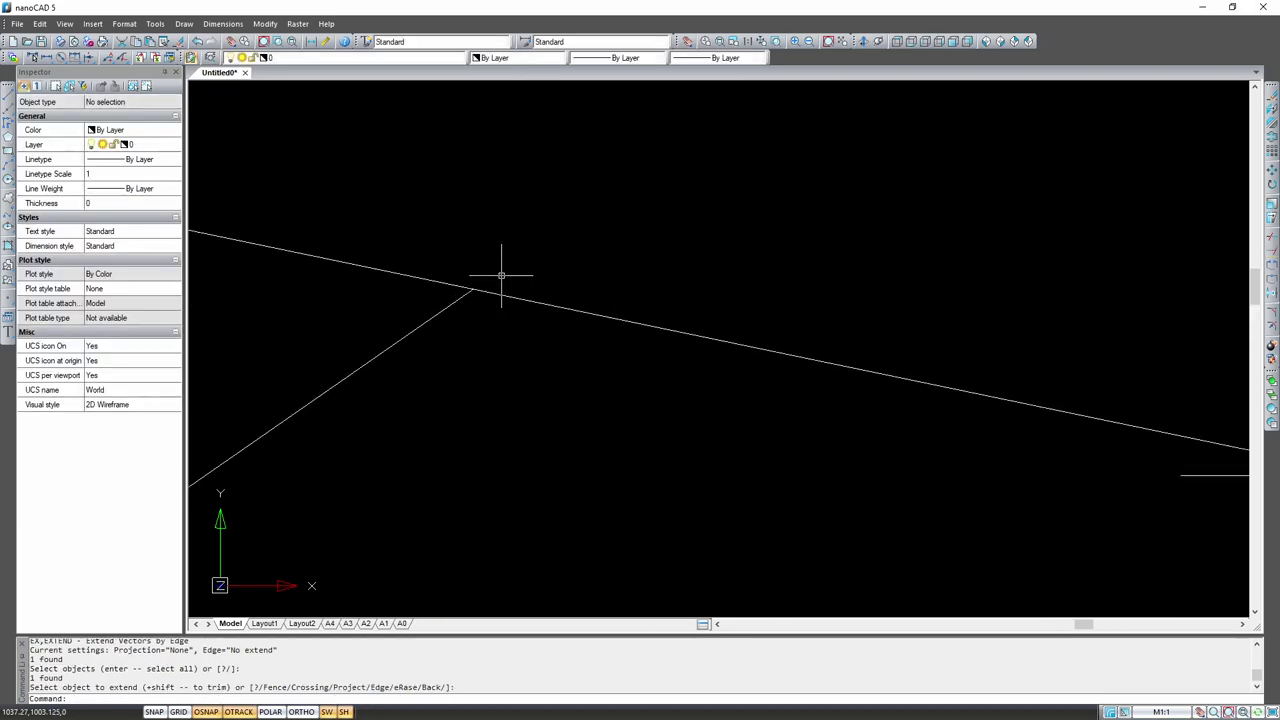
pyautogui.scroll(-5, 500, 276)
pyautogui.scroll(3, 391, 340)
pyautogui.scroll(2, 451, 314)
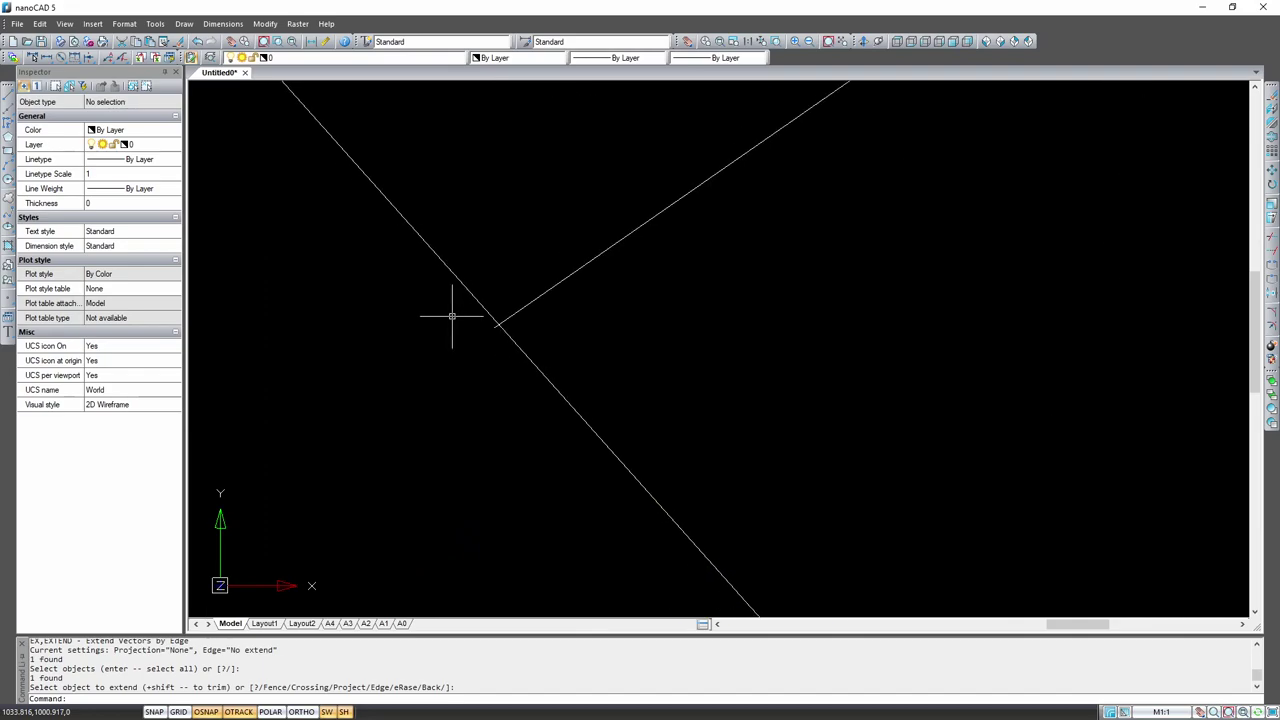
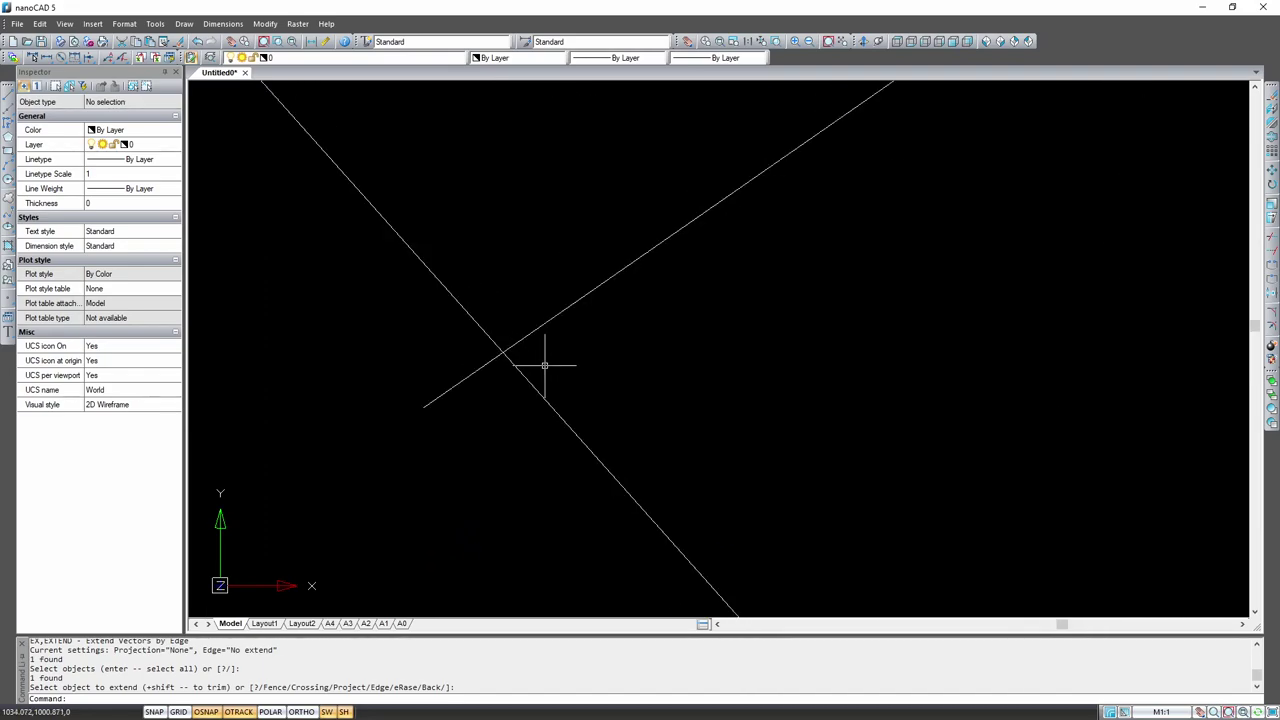
# Step: Trim the rising line's lower-left stub back to where it crosses the long diagonal
pyautogui.click(1272, 243)
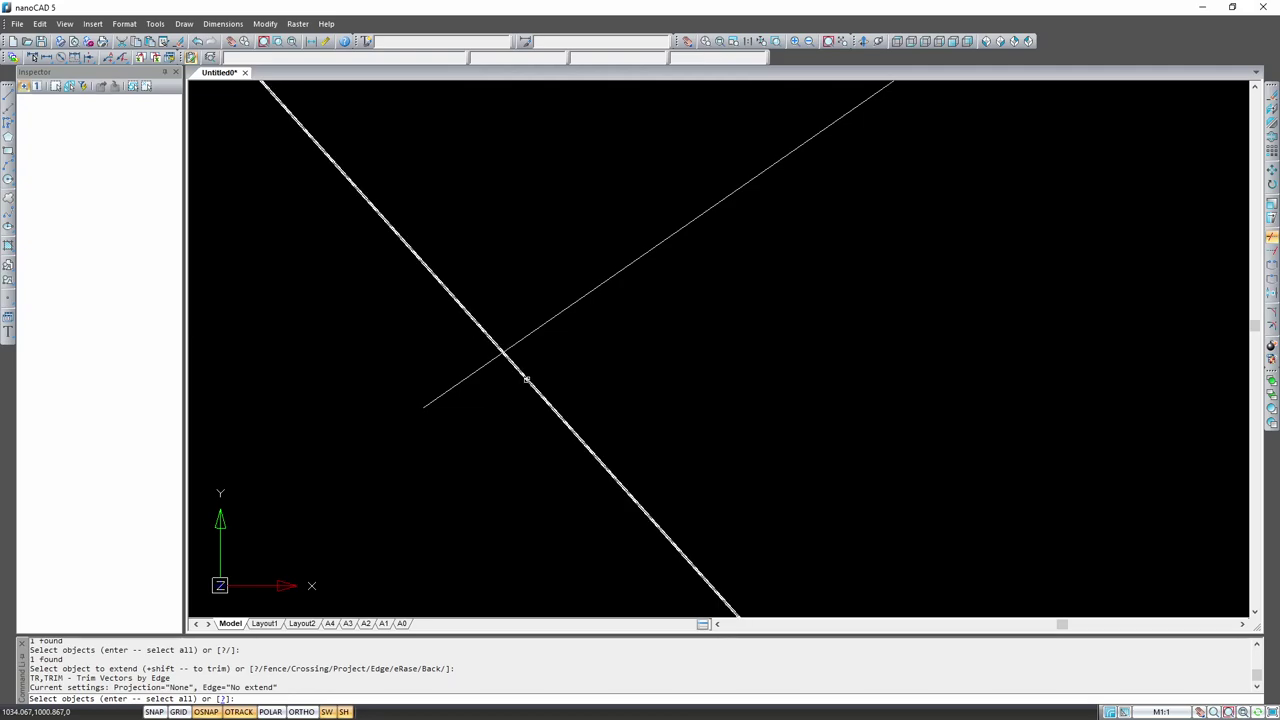
pyautogui.click(526, 379)
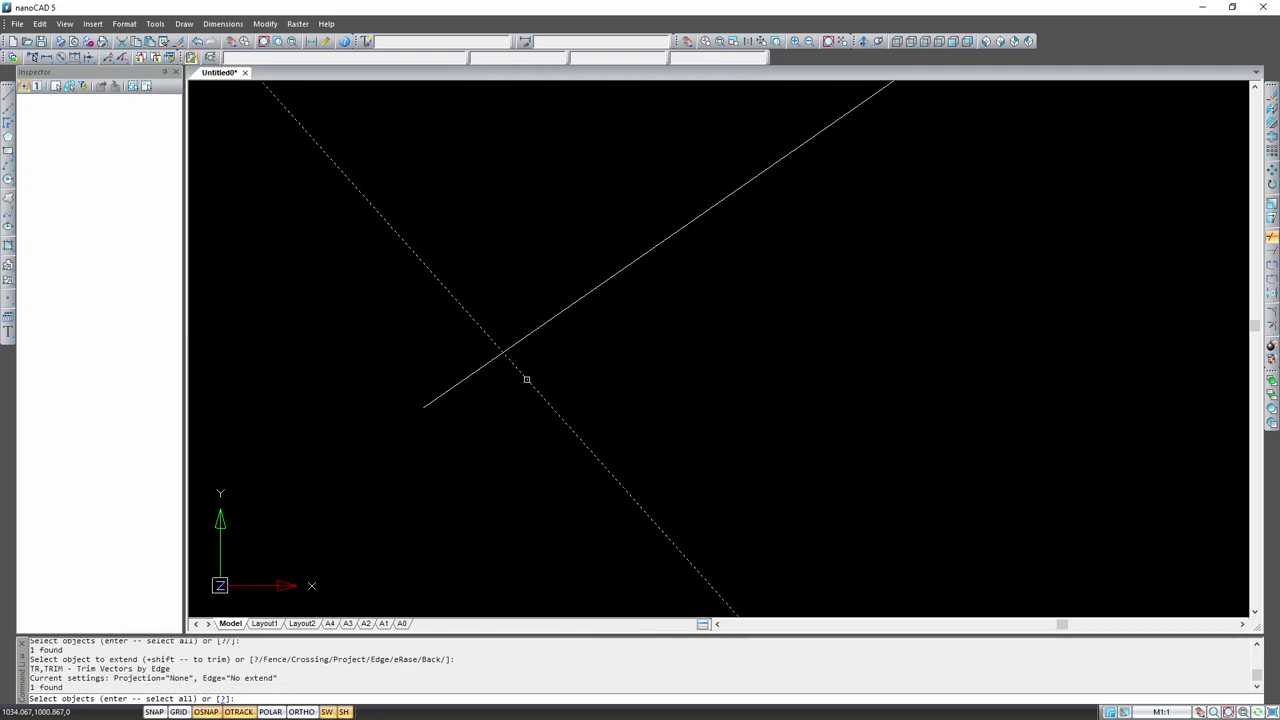
pyautogui.press('Return')
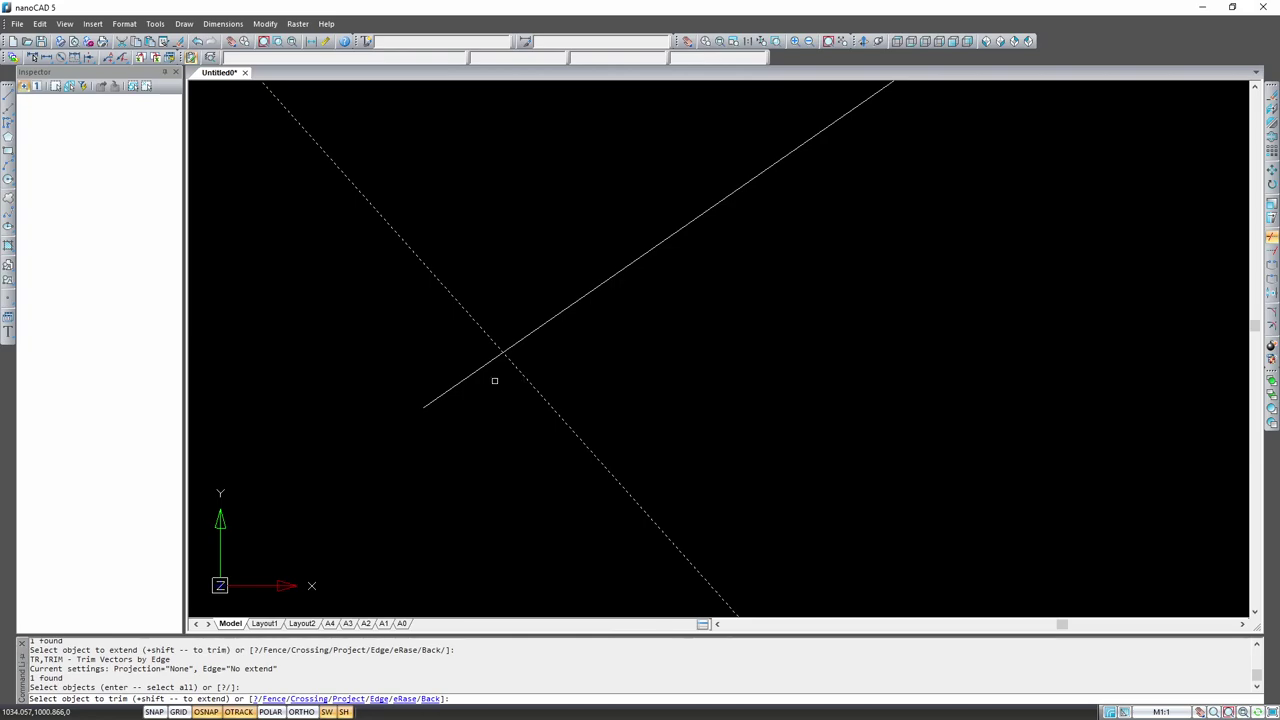
pyautogui.click(467, 376)
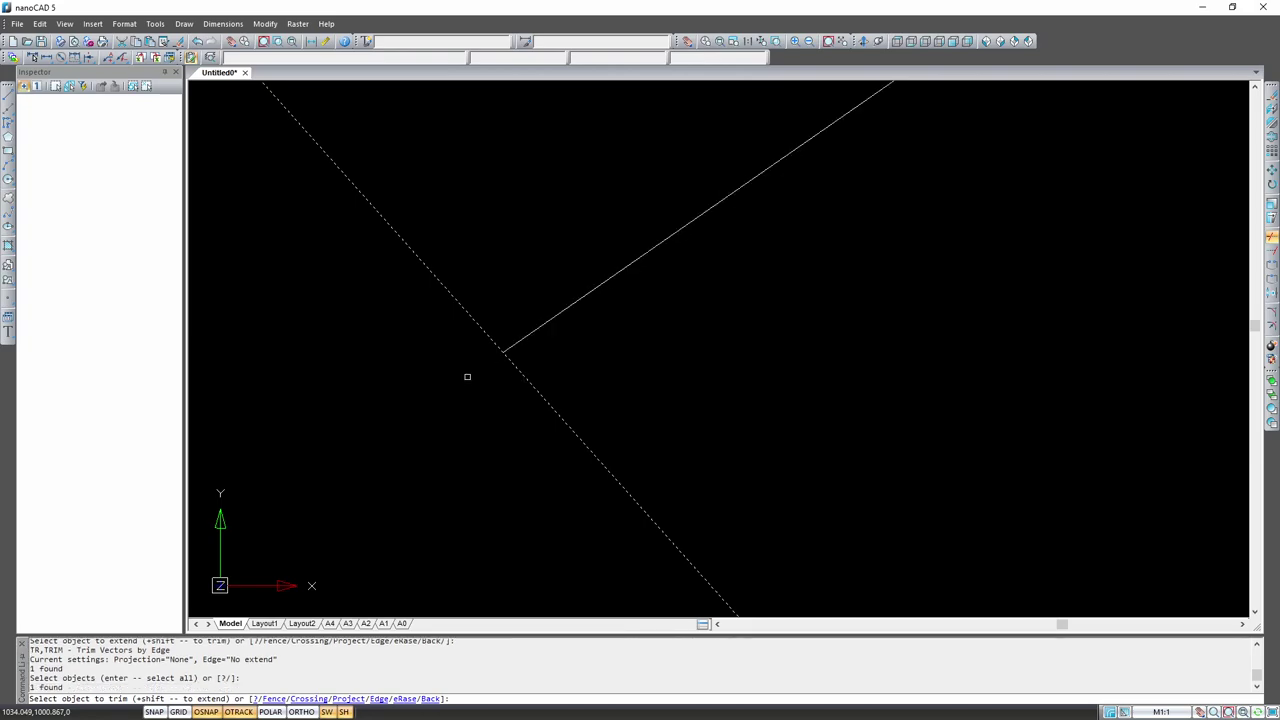
pyautogui.press('Return')
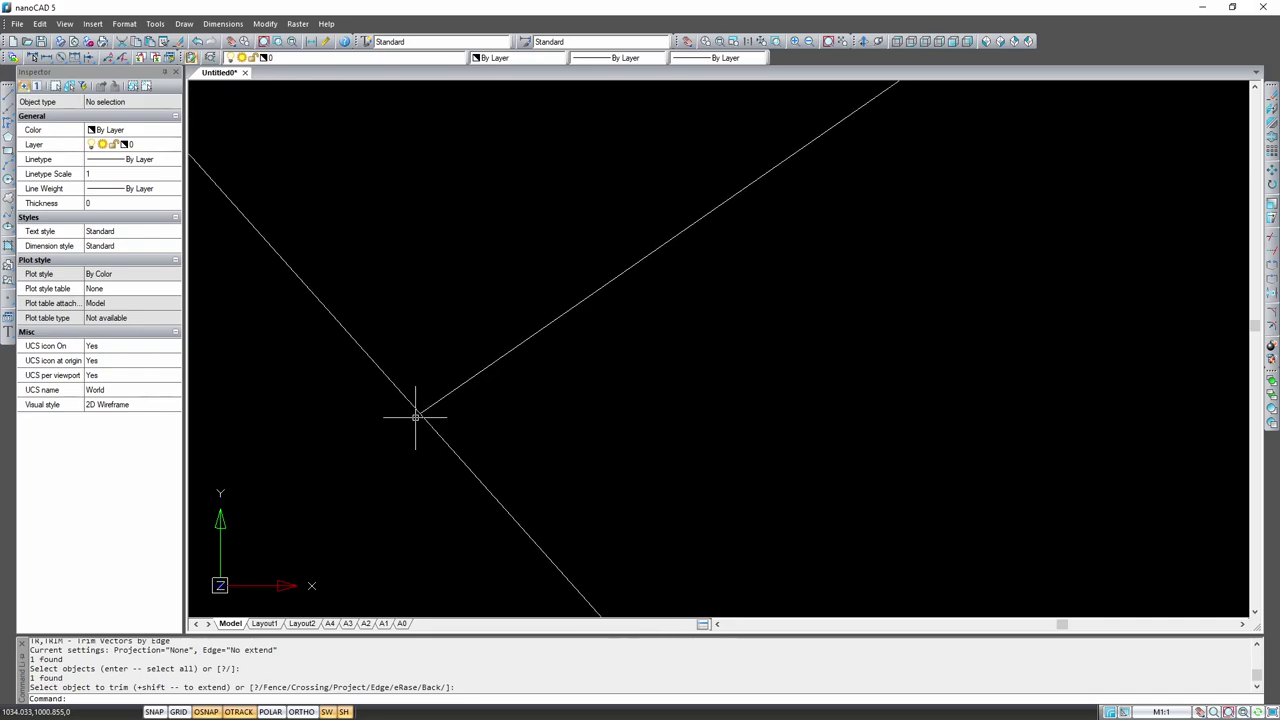
pyautogui.scroll(-3, 417, 420)
pyautogui.scroll(-2, 451, 417)
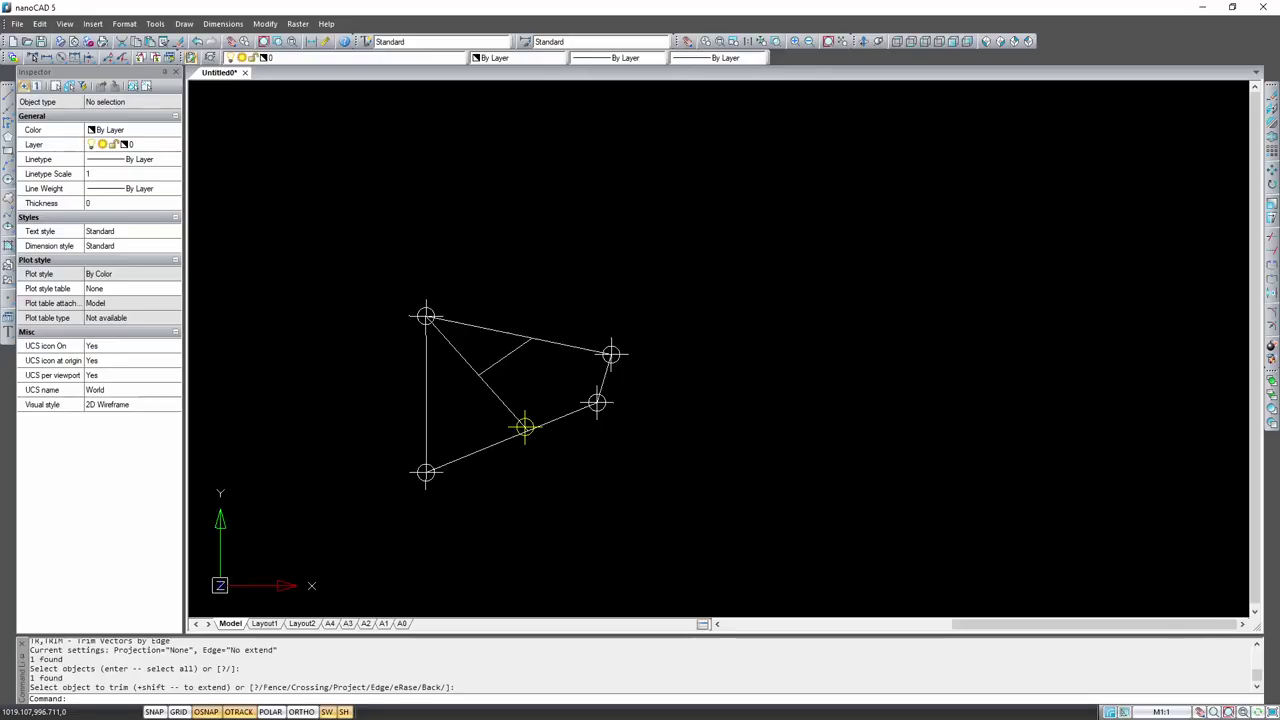
# Step: Draw a separate near-vertical line, then a near-horizontal line above and right of it
pyautogui.scroll(2, 780, 246)
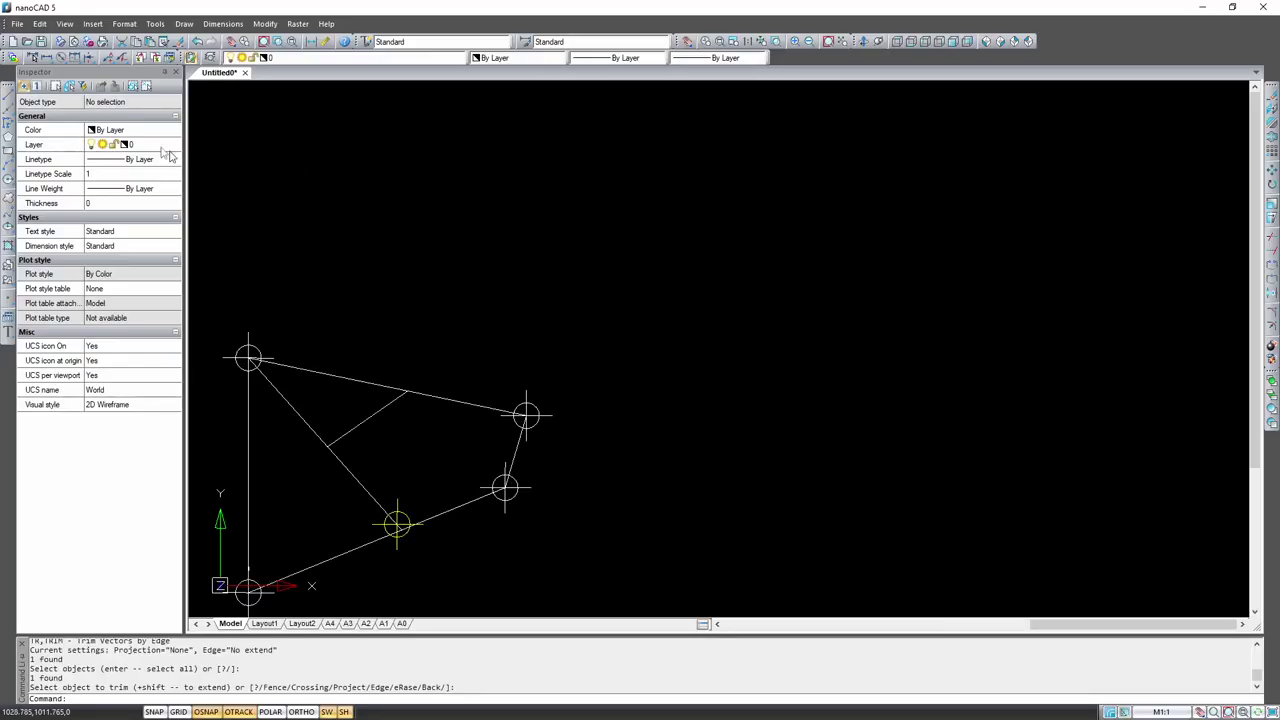
pyautogui.click(10, 100)
pyautogui.click(628, 353)
pyautogui.click(626, 252)
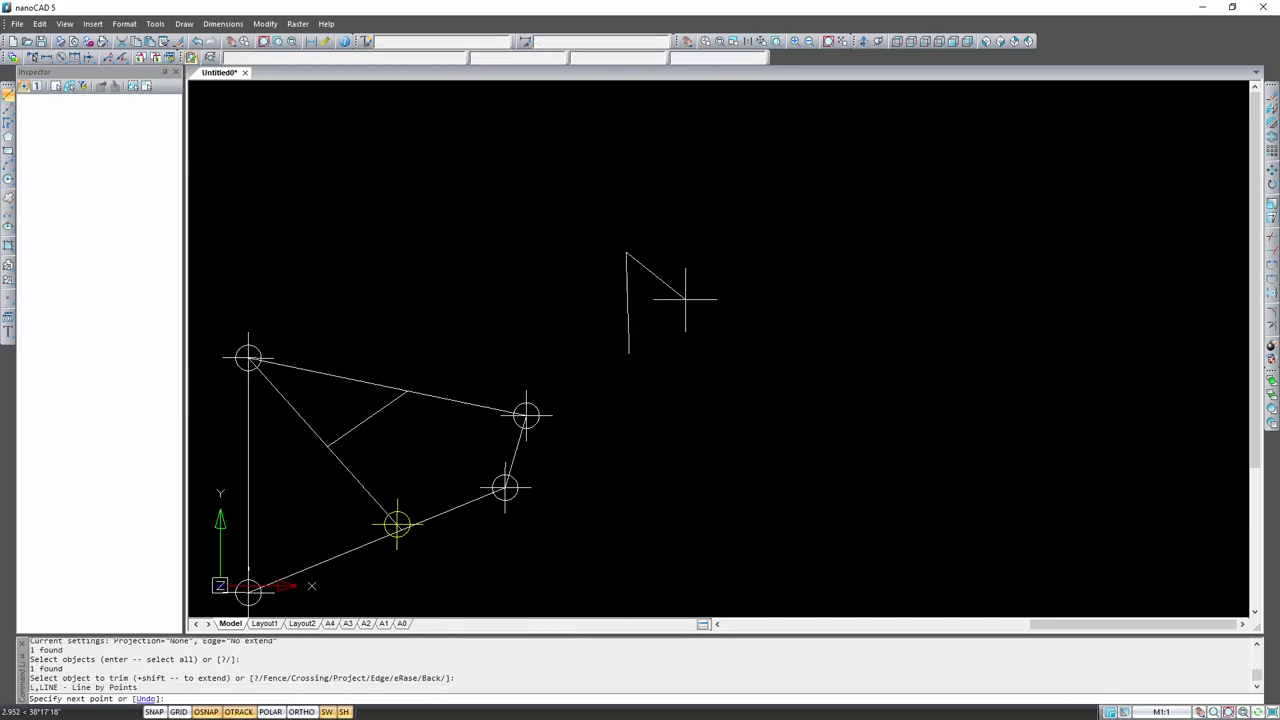
pyautogui.press('Escape')
pyautogui.click(9, 95)
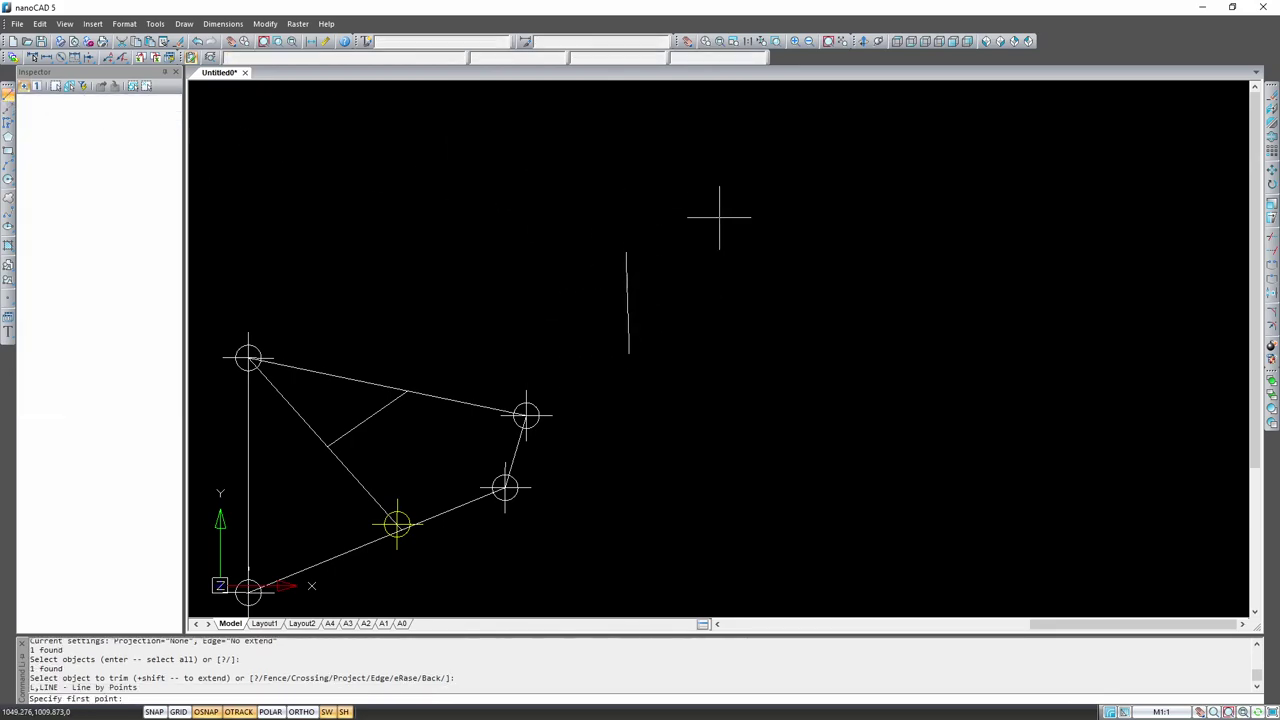
pyautogui.click(650, 222)
pyautogui.click(776, 215)
pyautogui.press('Escape')
pyautogui.scroll(1, 850, 240)
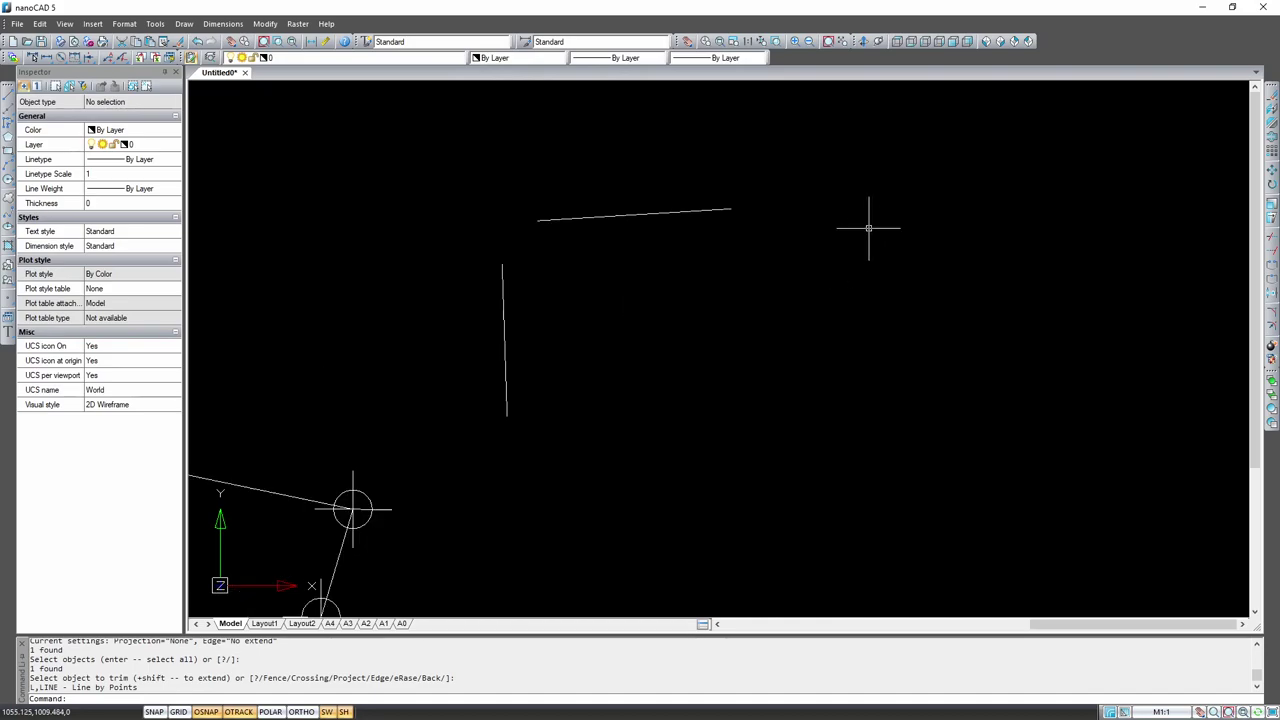
pyautogui.scroll(2, 866, 229)
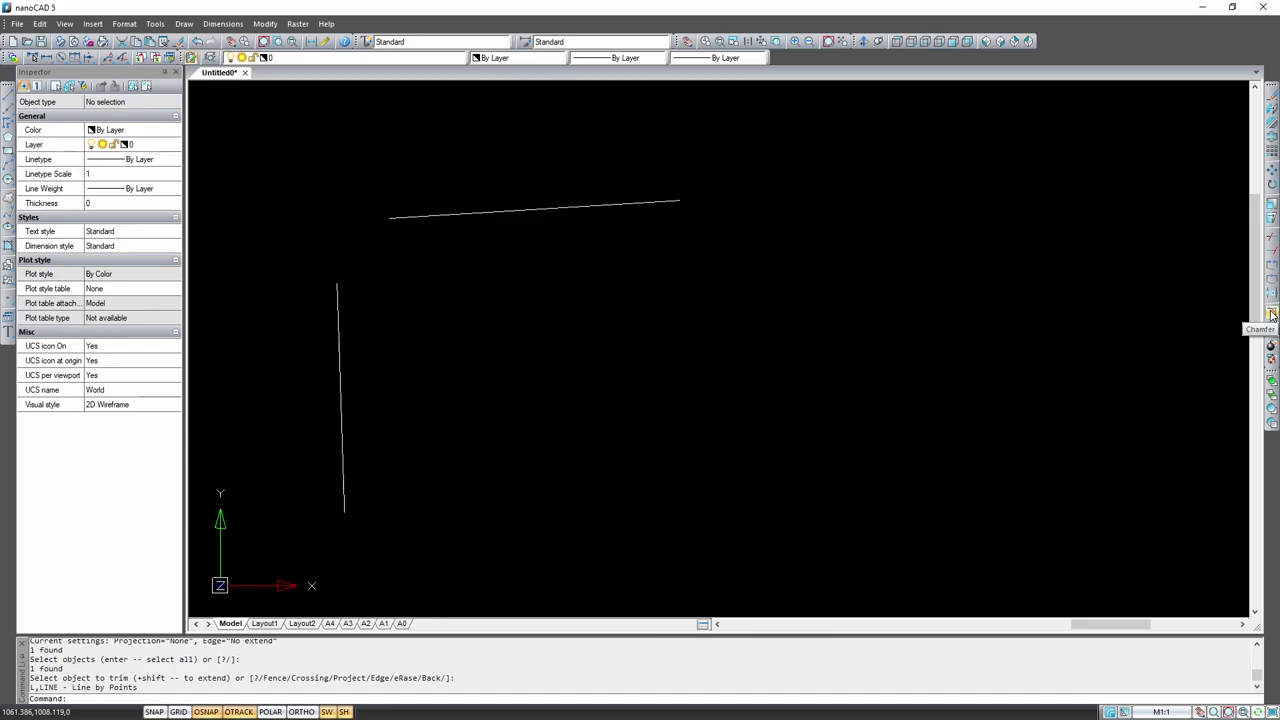
pyautogui.click(1272, 316)
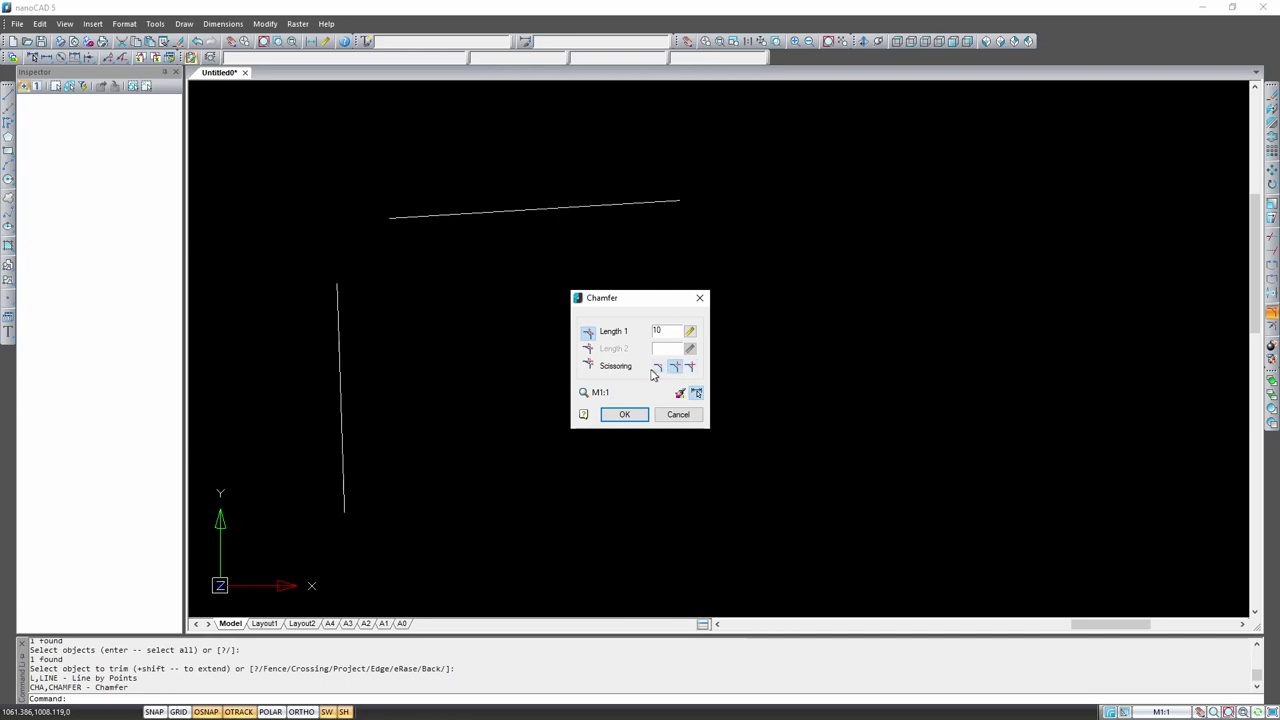
pyautogui.click(657, 369)
pyautogui.click(689, 367)
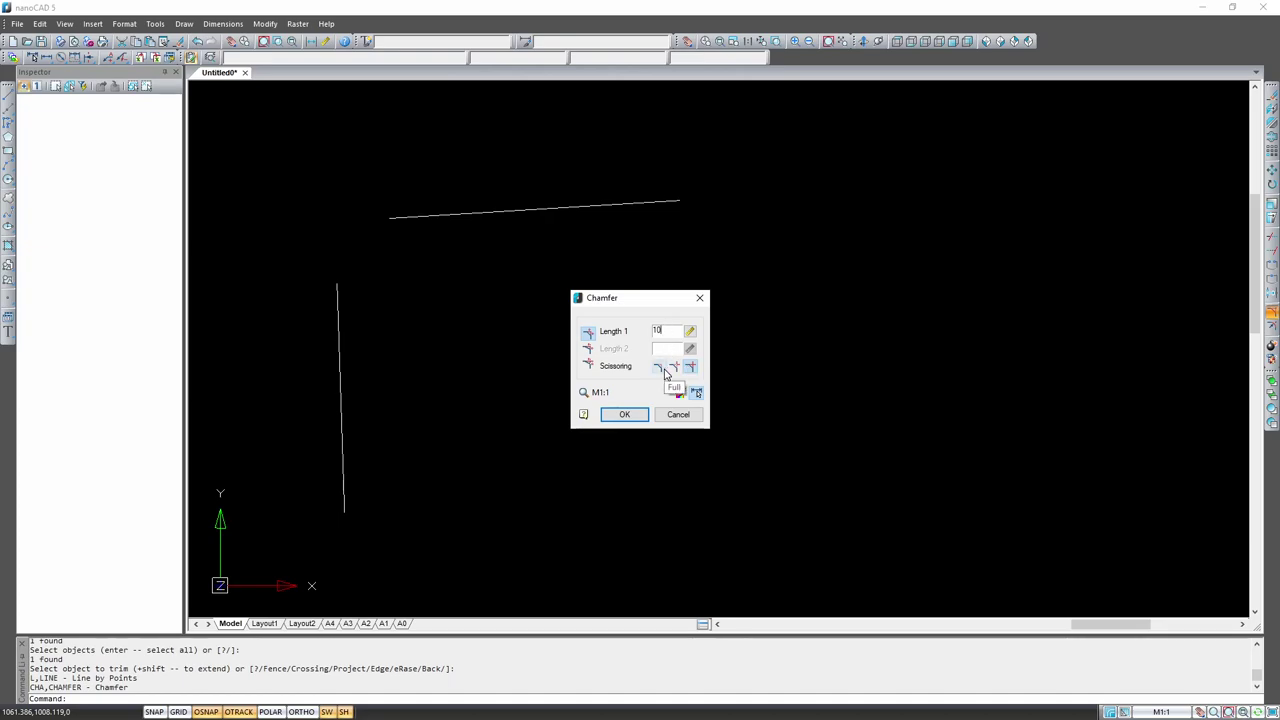
pyautogui.click(699, 297)
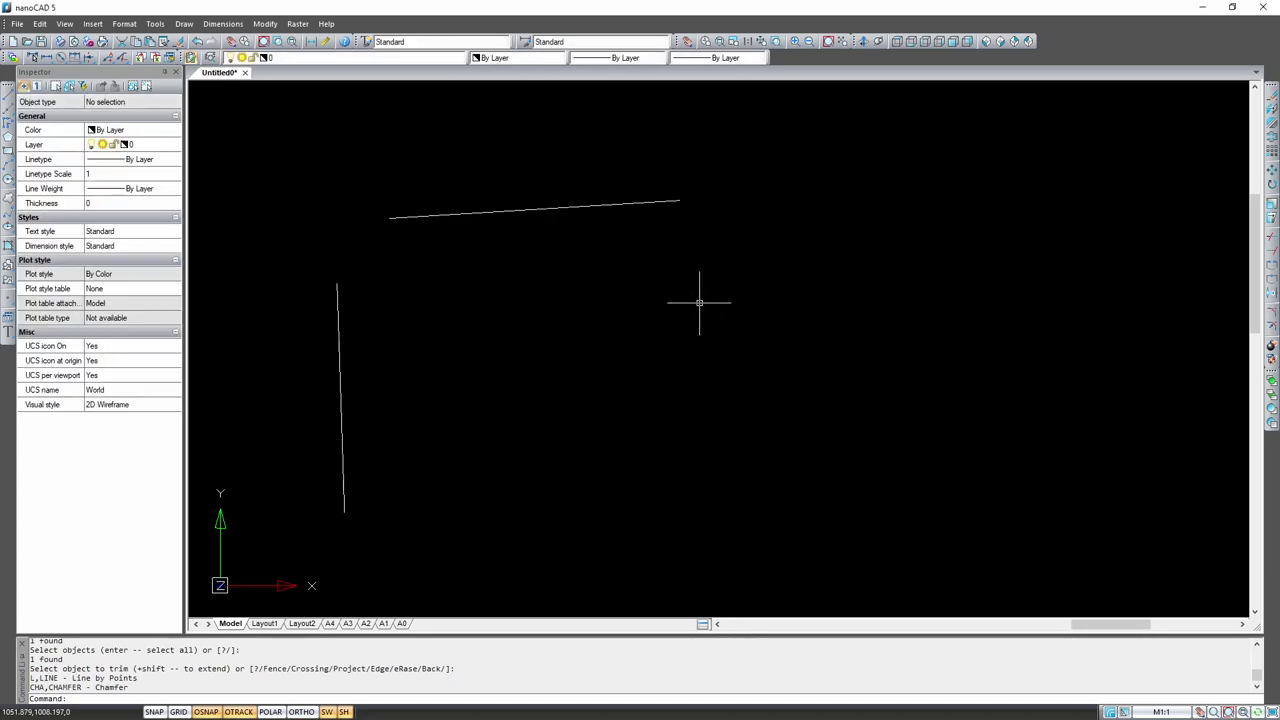
pyautogui.click(1272, 330)
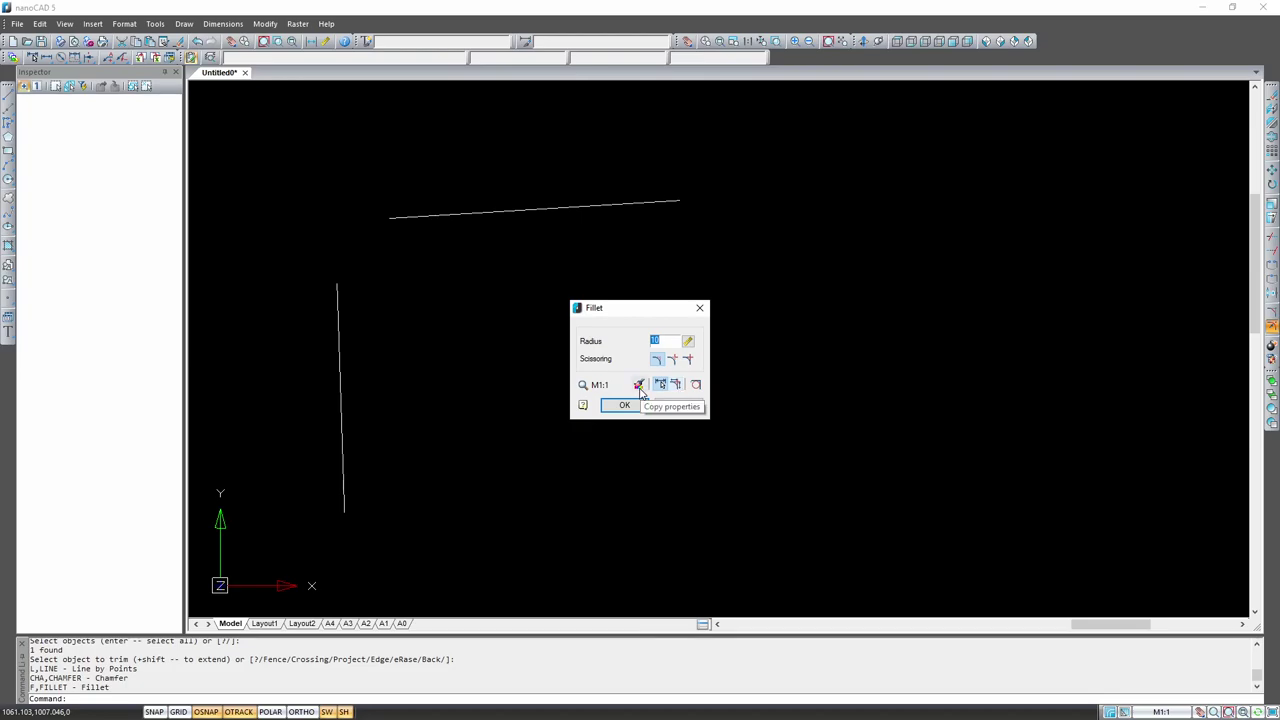
pyautogui.click(667, 407)
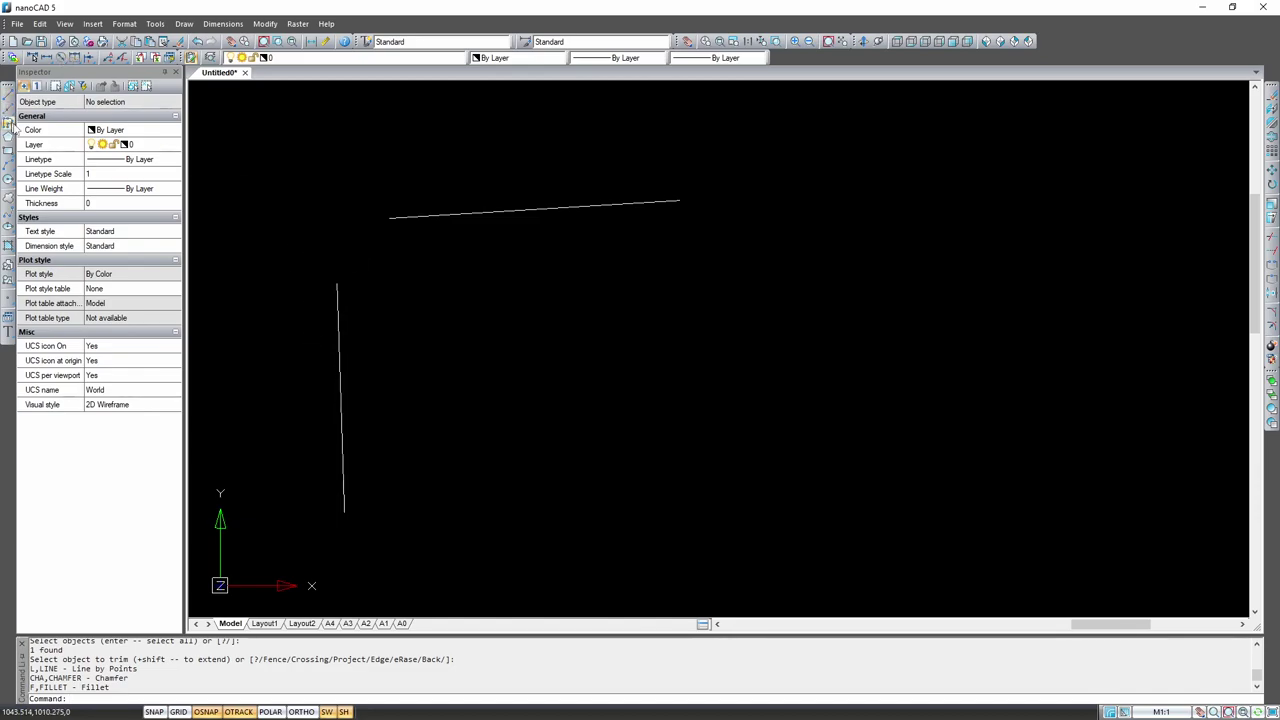
# Step: Draw a helper circle centred on the top line's left endpoint using endpoint snap
pyautogui.click(8, 180)
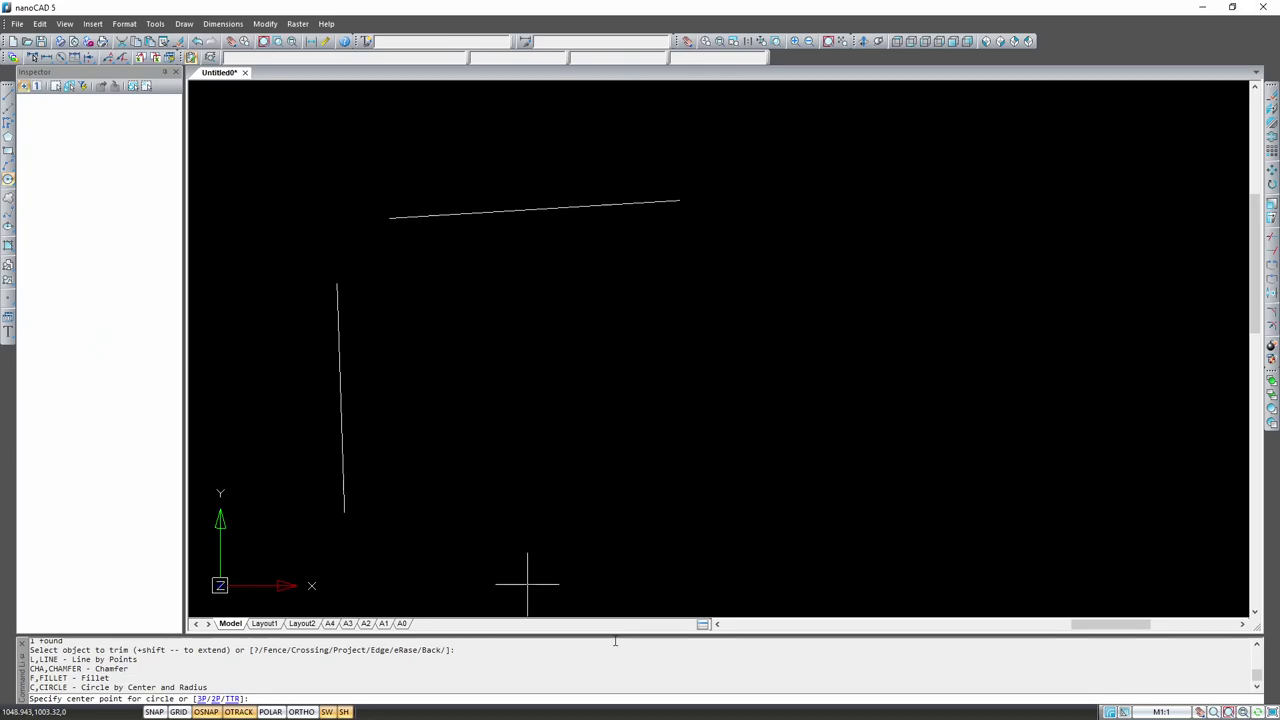
pyautogui.rightClick(216, 713)
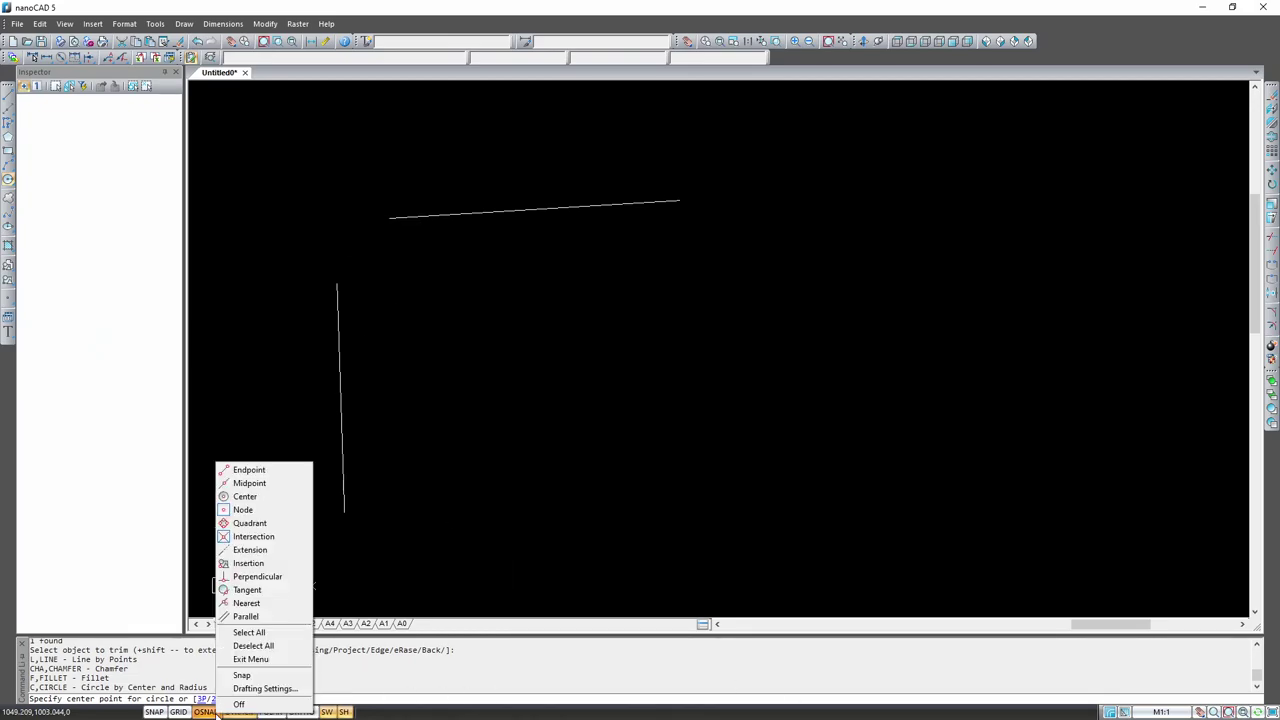
pyautogui.click(249, 469)
pyautogui.click(389, 218)
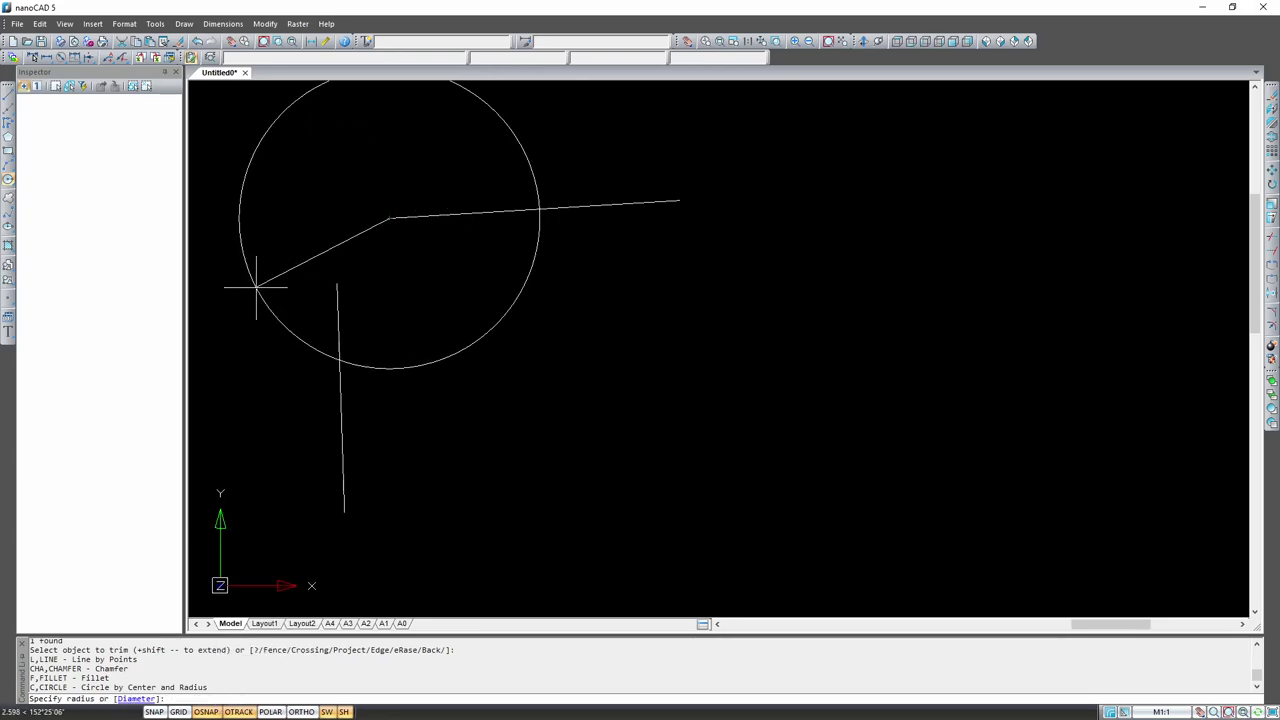
pyautogui.click(256, 278)
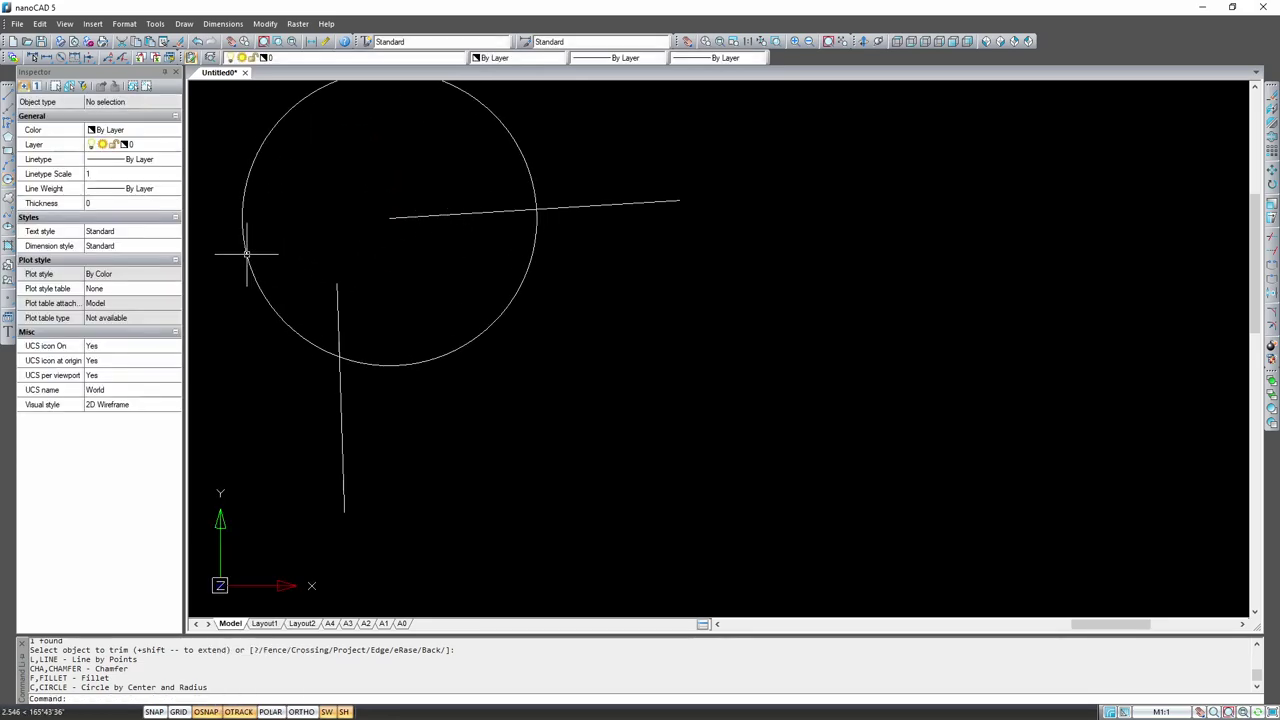
# Step: Extend the vertical line up to the circle
pyautogui.click(1273, 253)
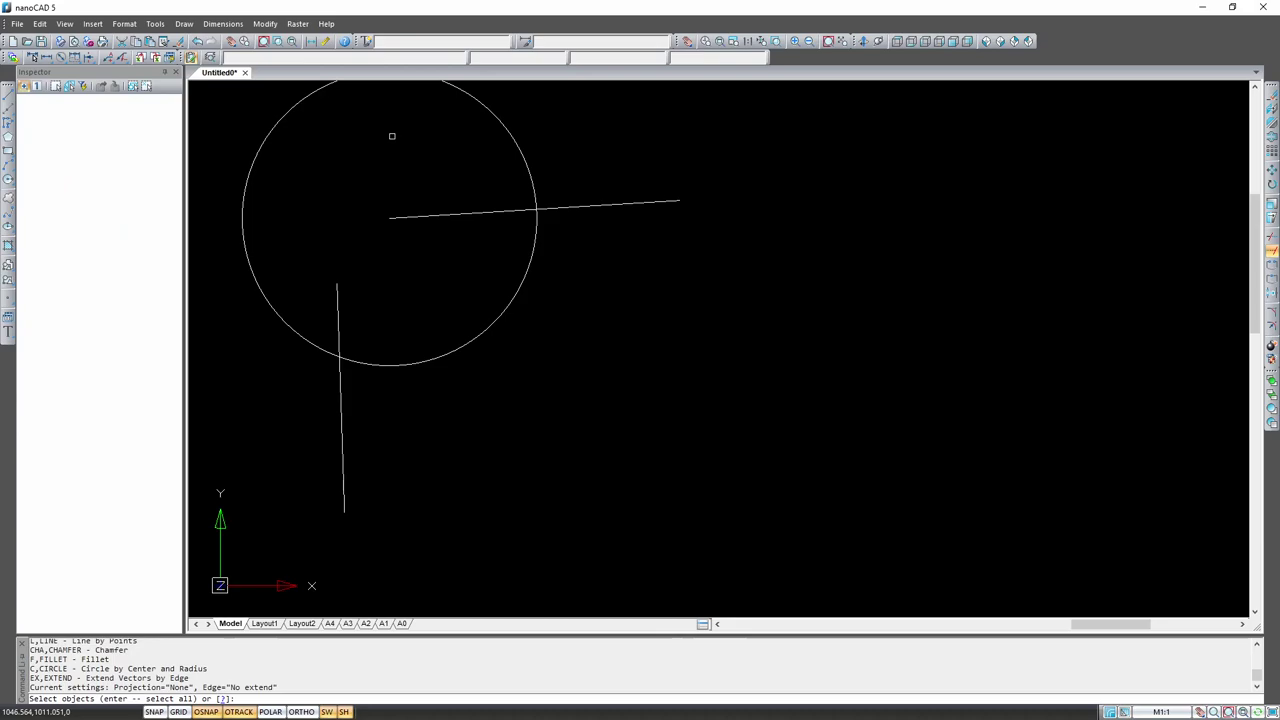
pyautogui.click(488, 103)
pyautogui.press('Return')
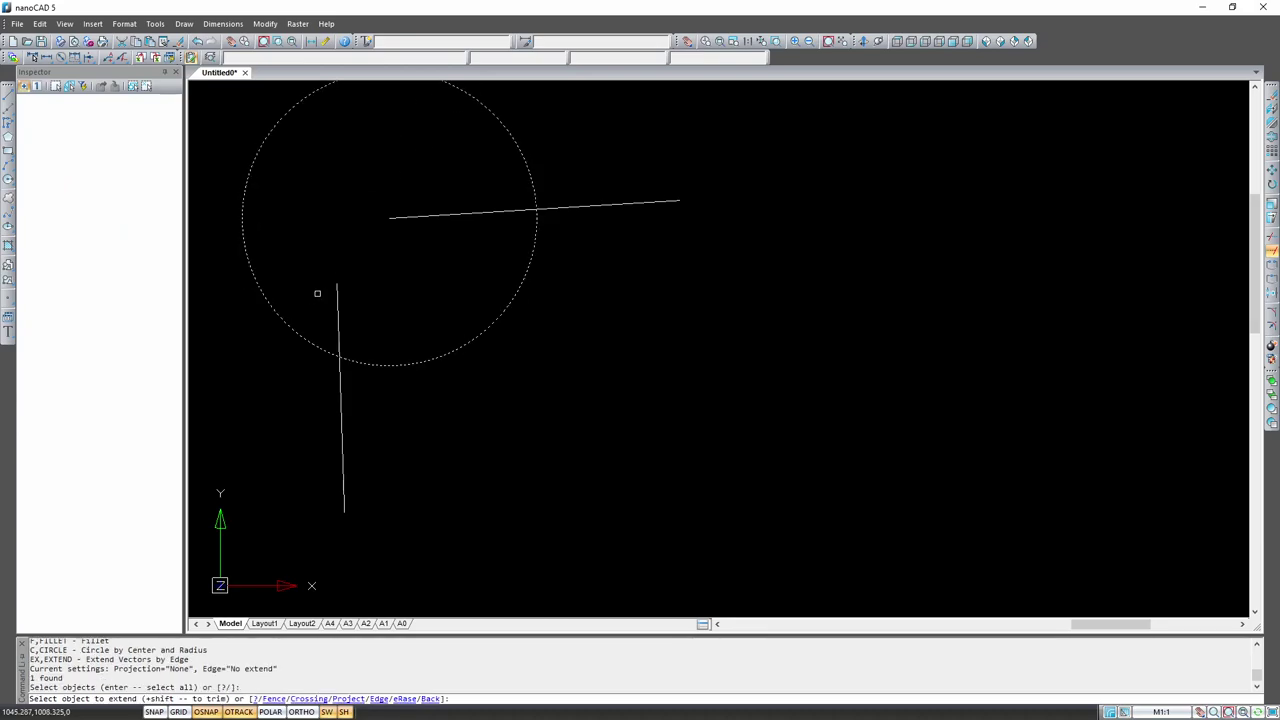
pyautogui.click(337, 284)
pyautogui.press('Return')
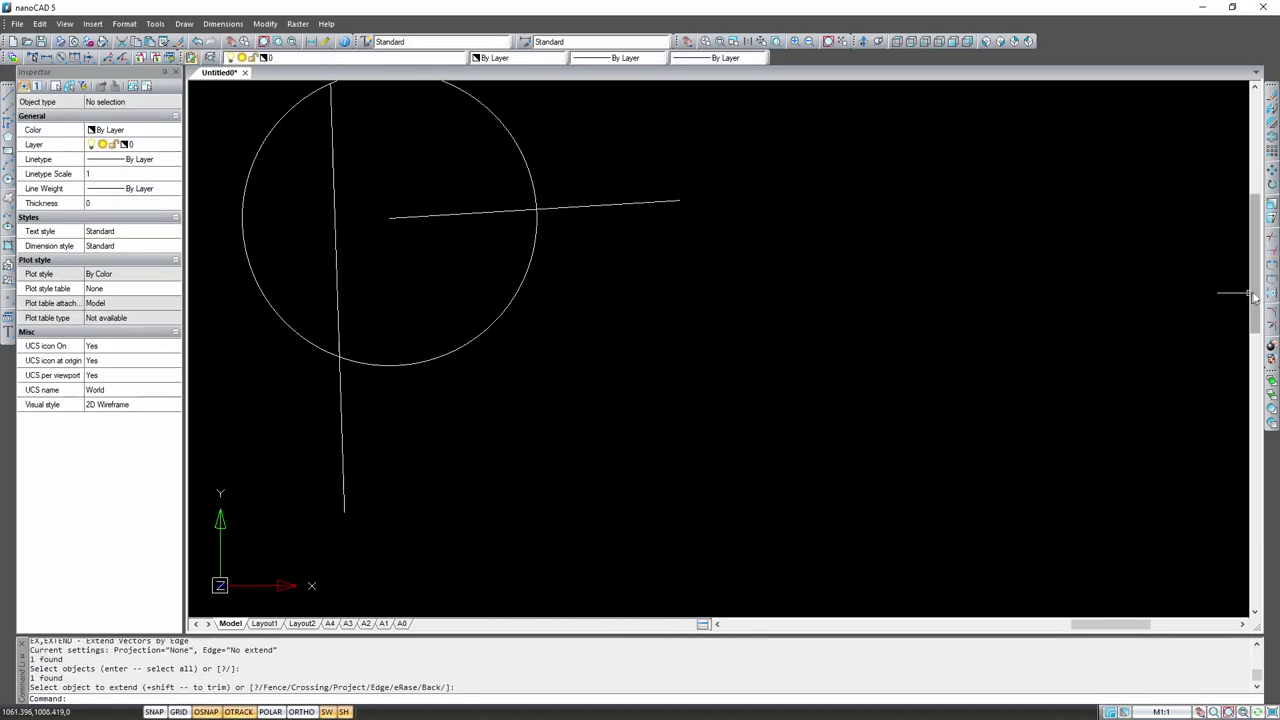
# Step: Extend the horizontal line leftward until it meets the vertical line
pyautogui.click(1273, 253)
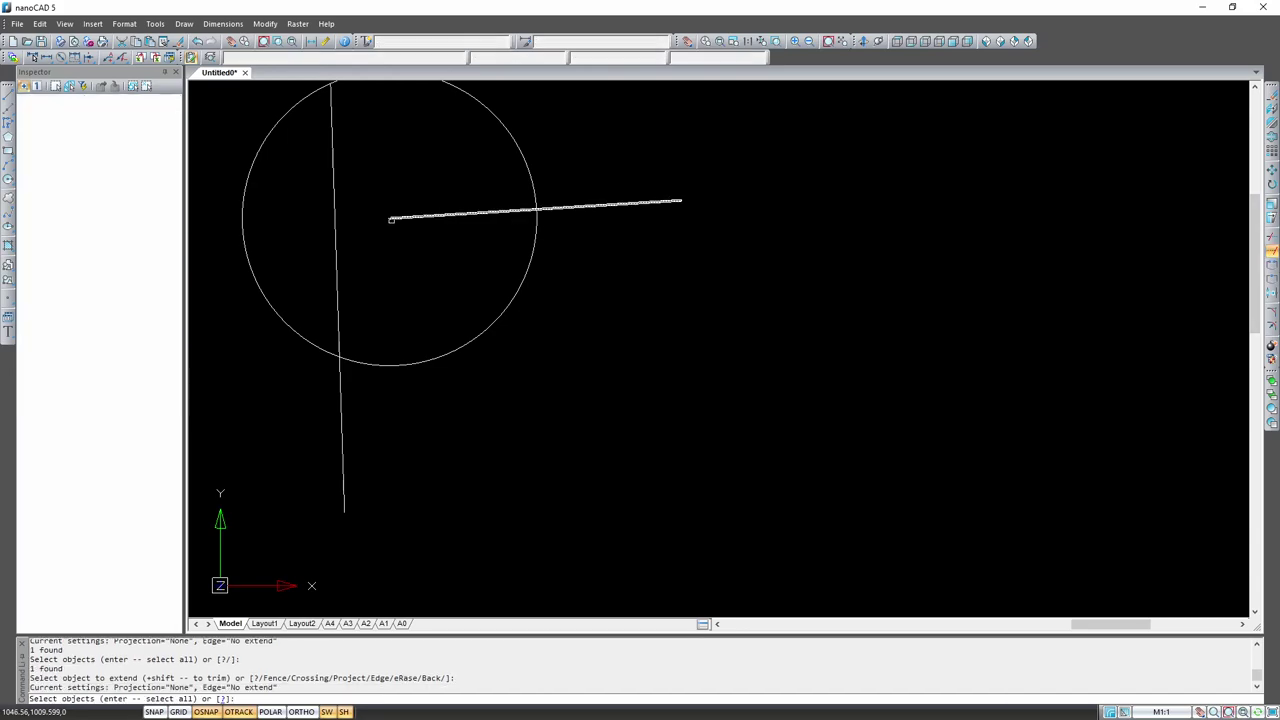
pyautogui.click(335, 214)
pyautogui.press('Return')
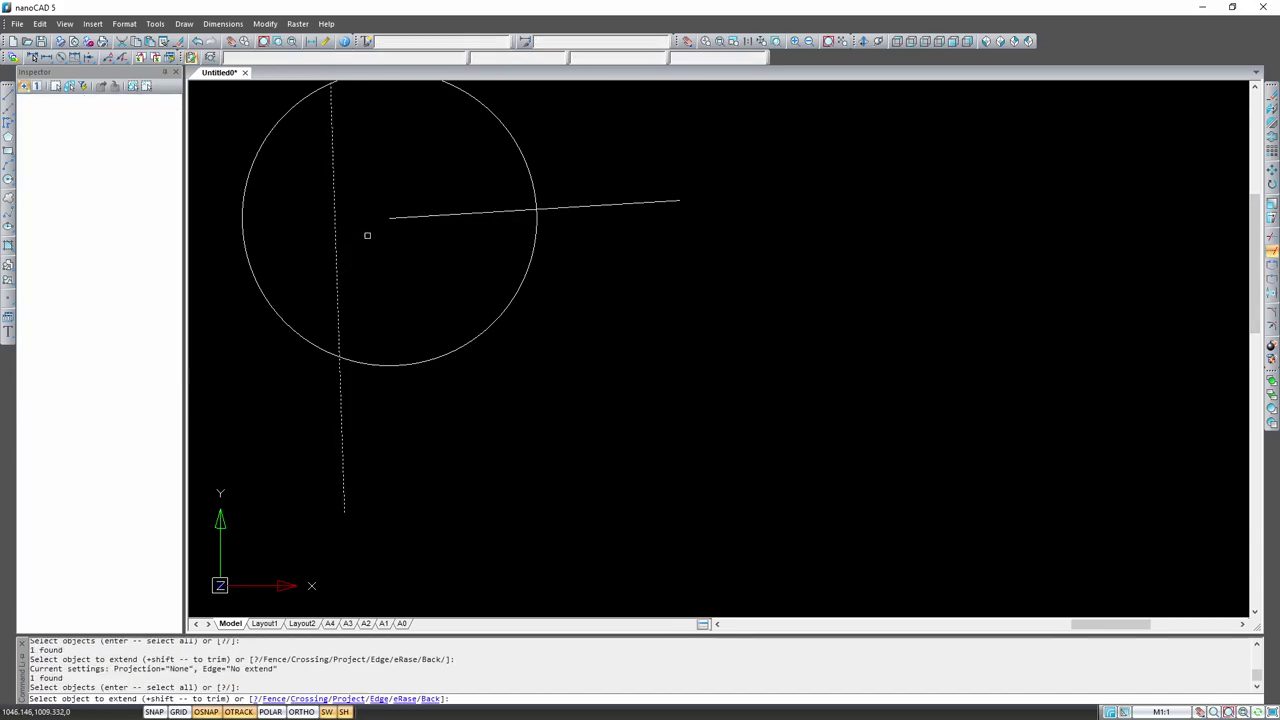
pyautogui.click(370, 217)
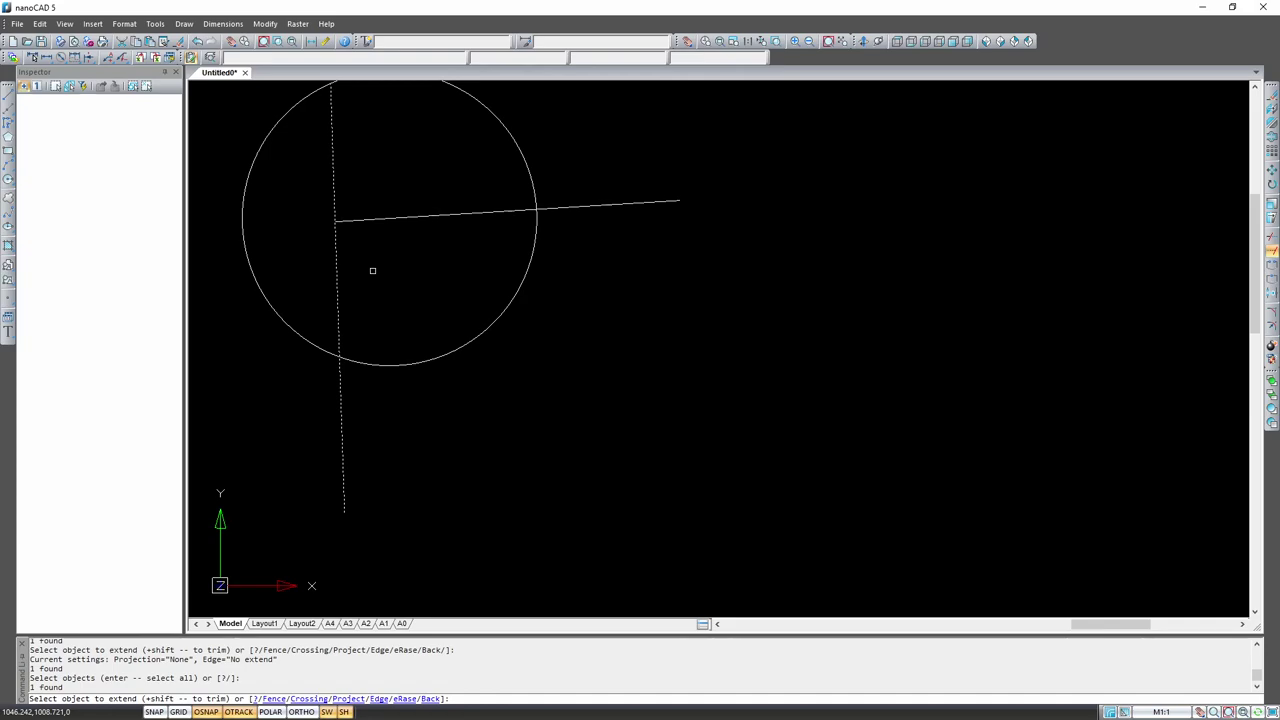
pyautogui.press('Escape')
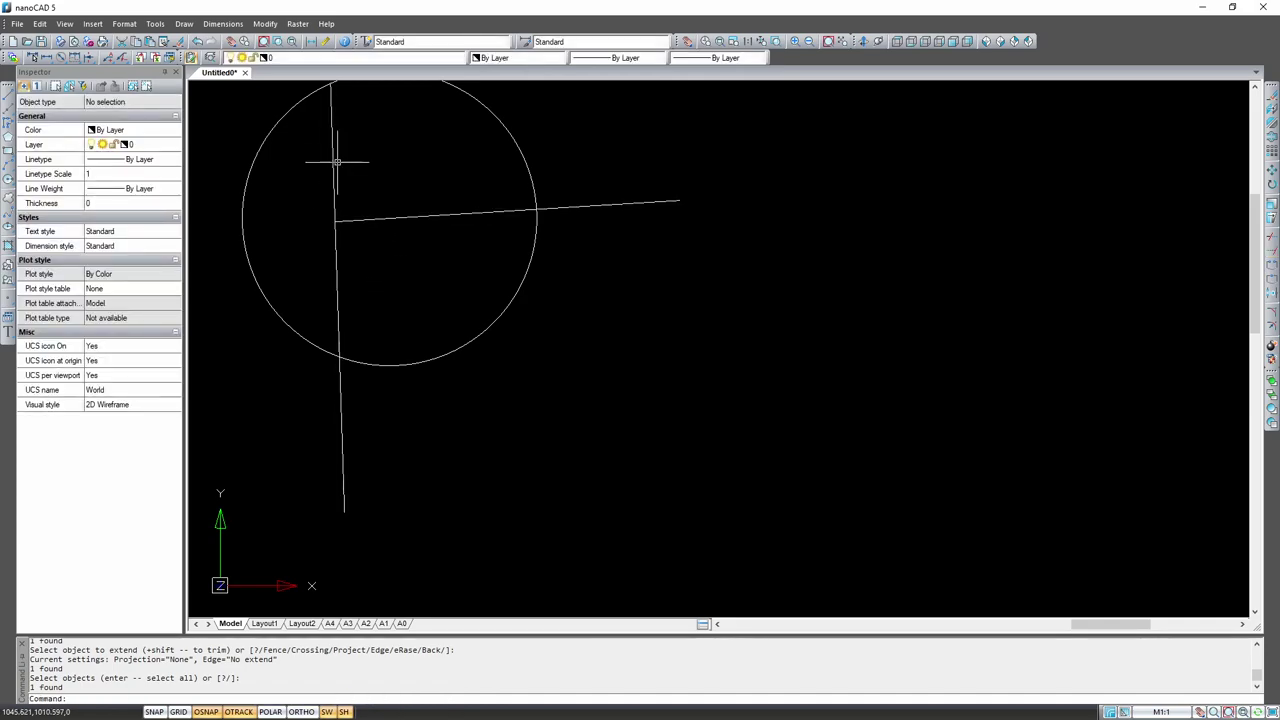
# Step: Trim the vertical line above the horizontal one, then delete the helper circle
pyautogui.click(1274, 238)
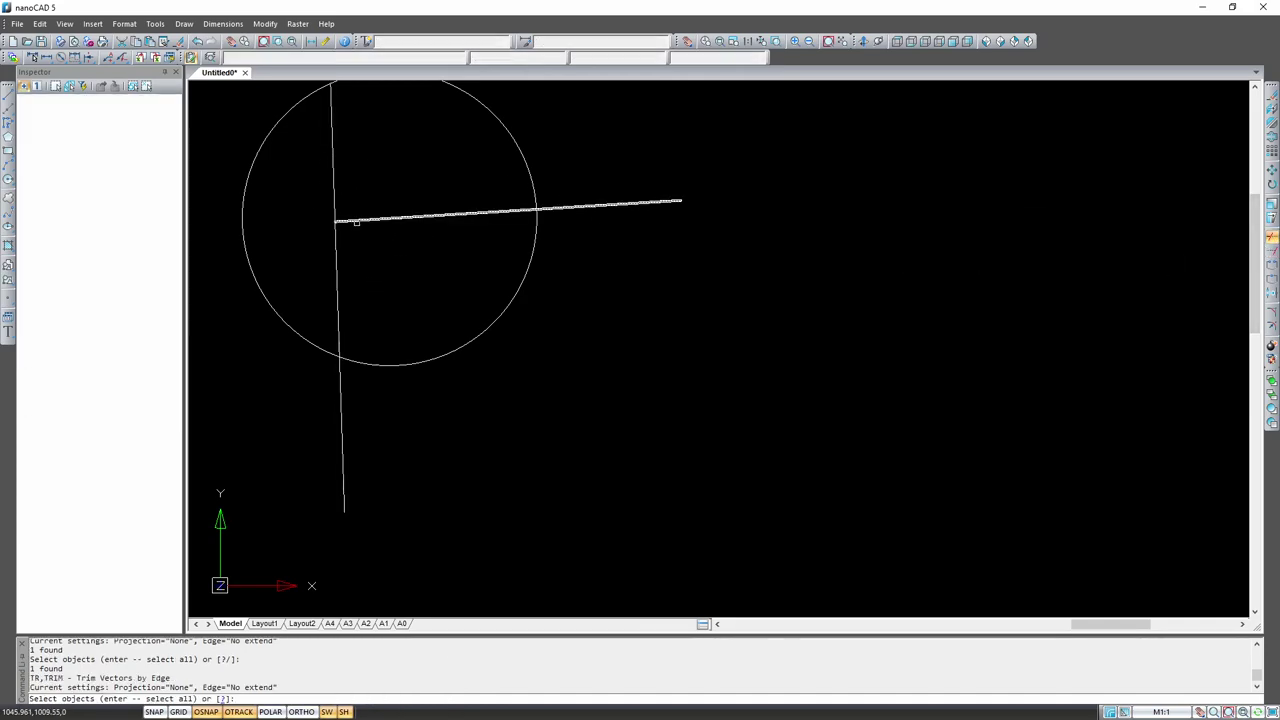
pyautogui.click(354, 226)
pyautogui.press('Return')
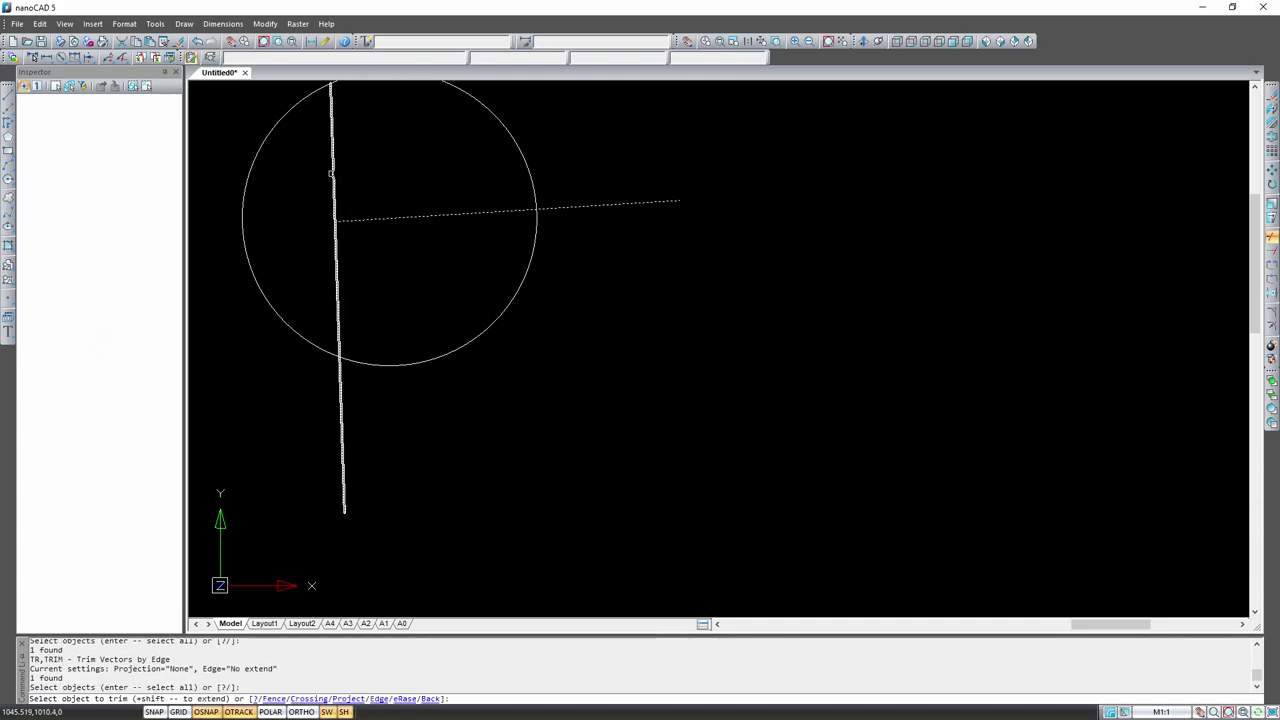
pyautogui.click(335, 184)
pyautogui.press('Return')
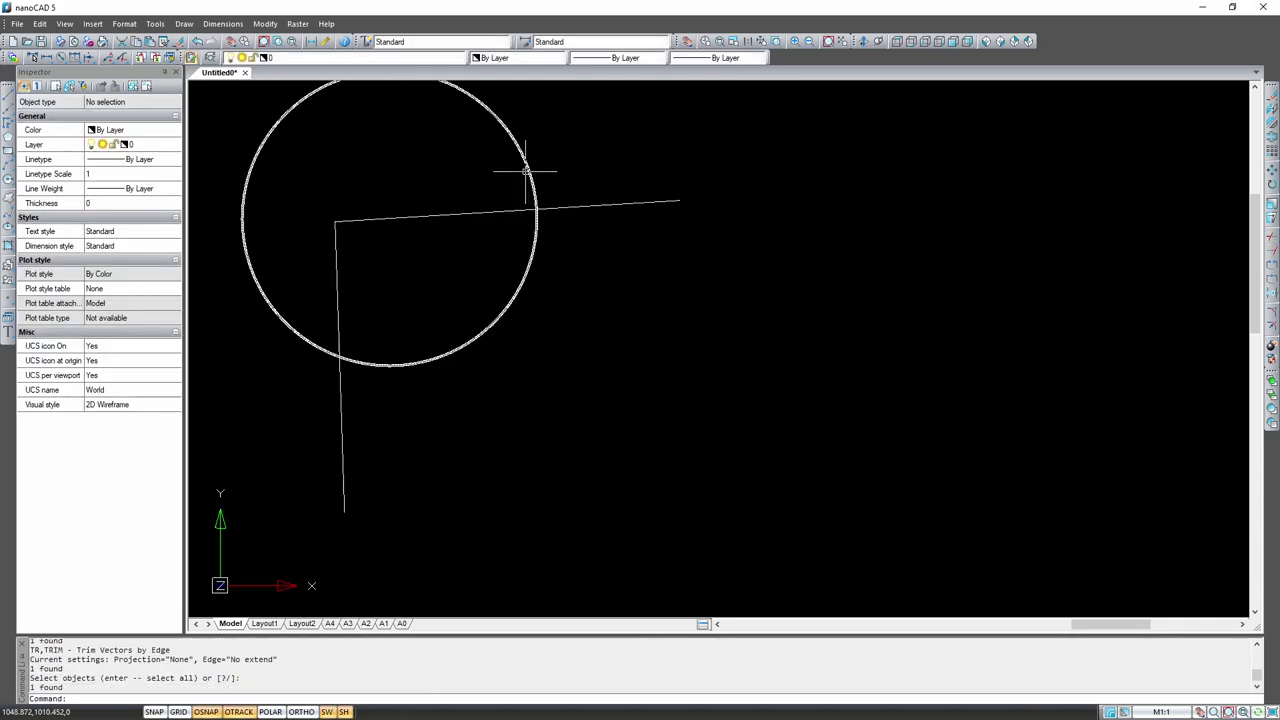
pyautogui.click(525, 170)
pyautogui.press('Delete')
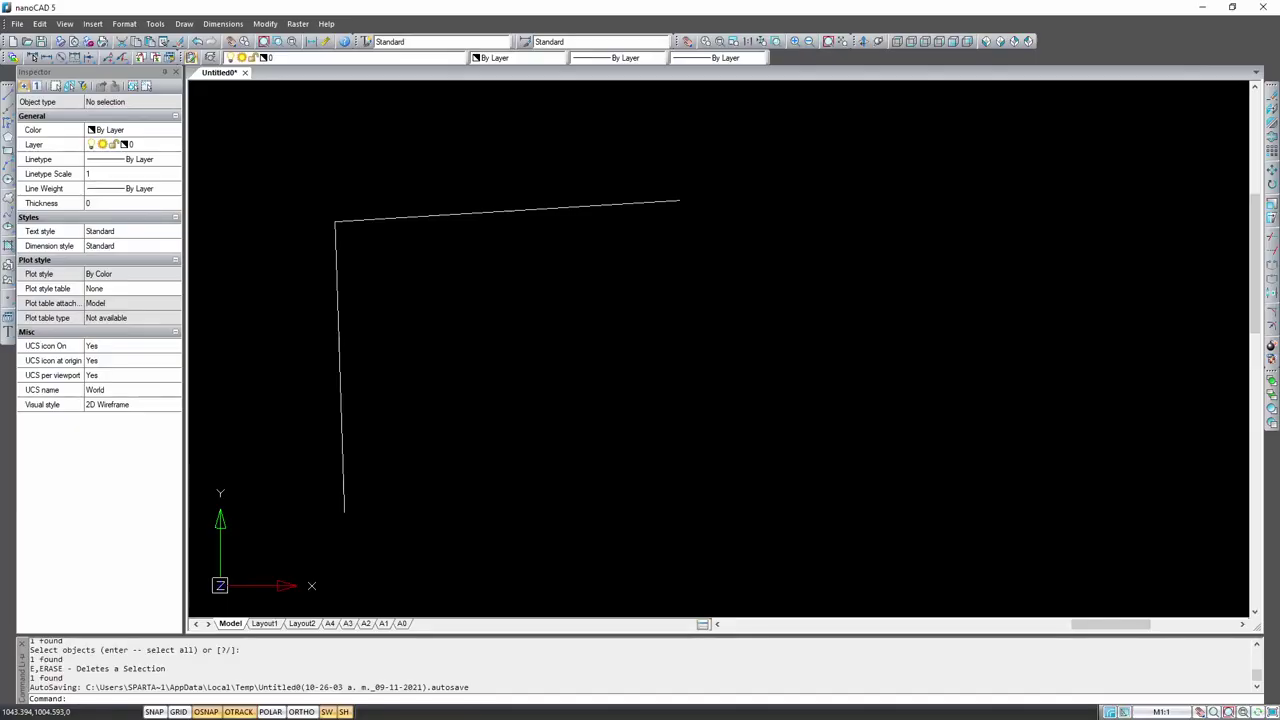
# Step: Place a multiline text box right of the corner containing 'Escribir'
pyautogui.scroll(-3, 502, 319)
pyautogui.scroll(-3, 502, 319)
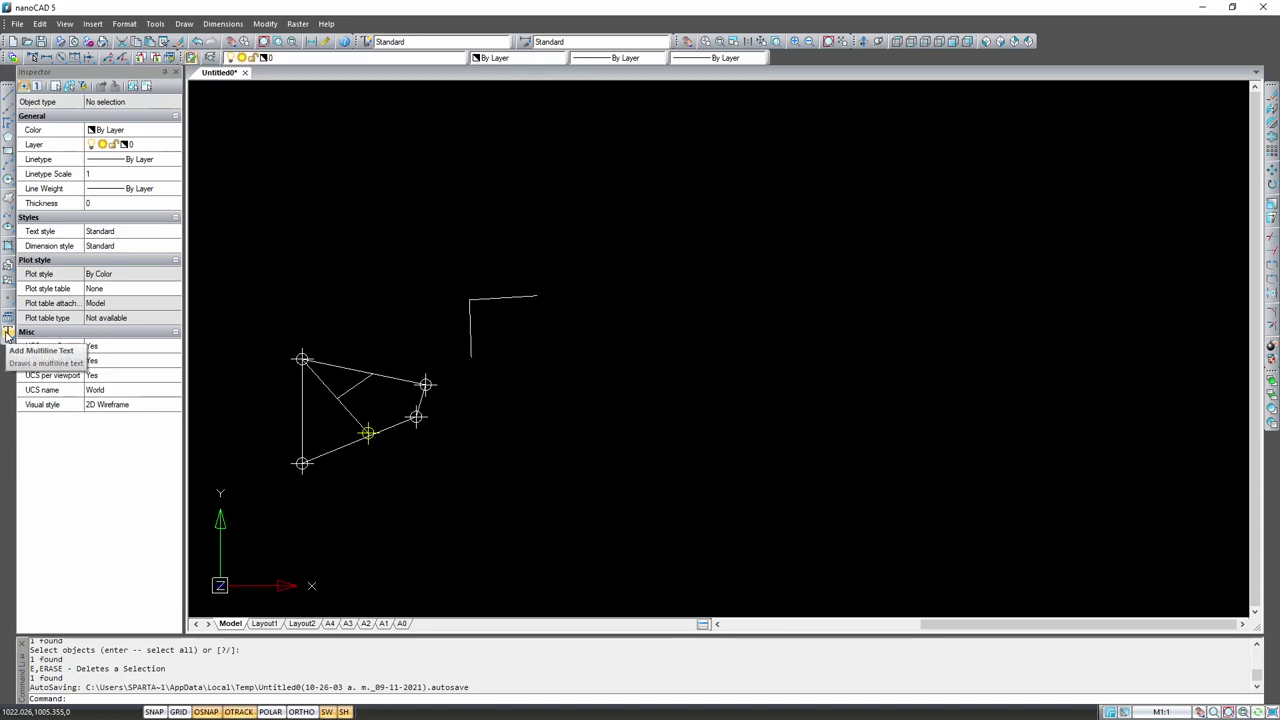
pyautogui.click(8, 333)
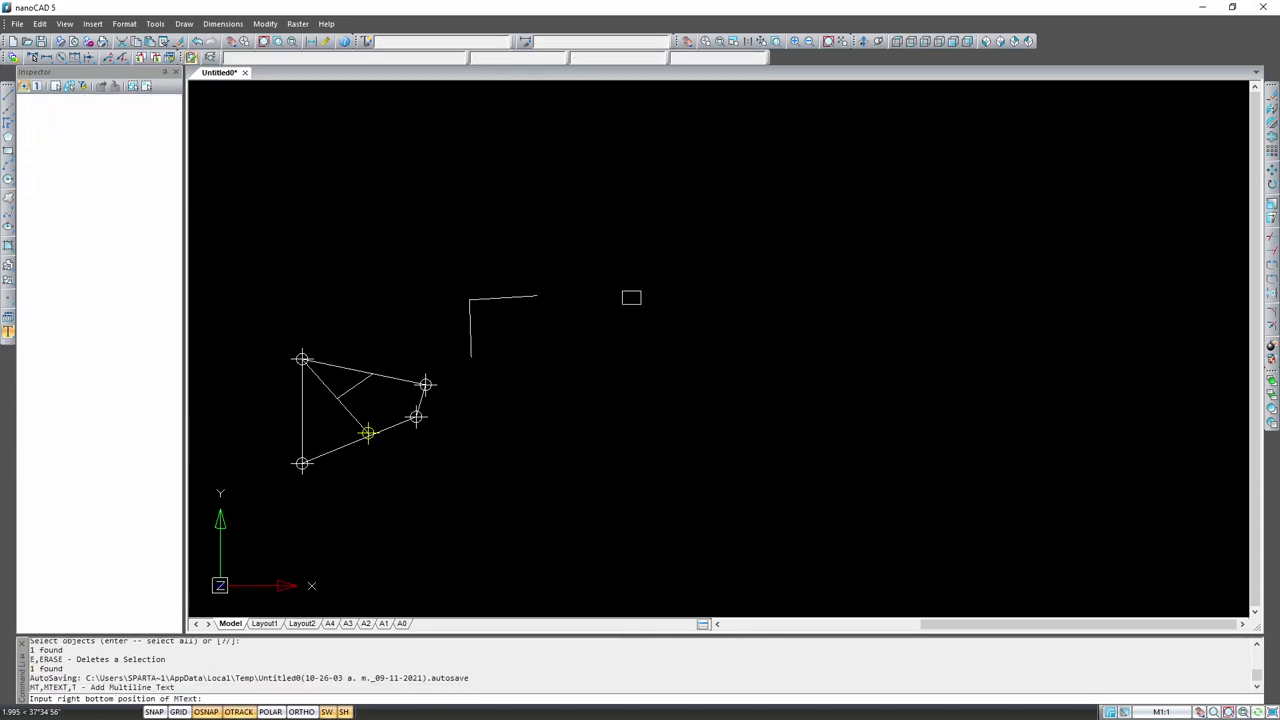
pyautogui.click(952, 338)
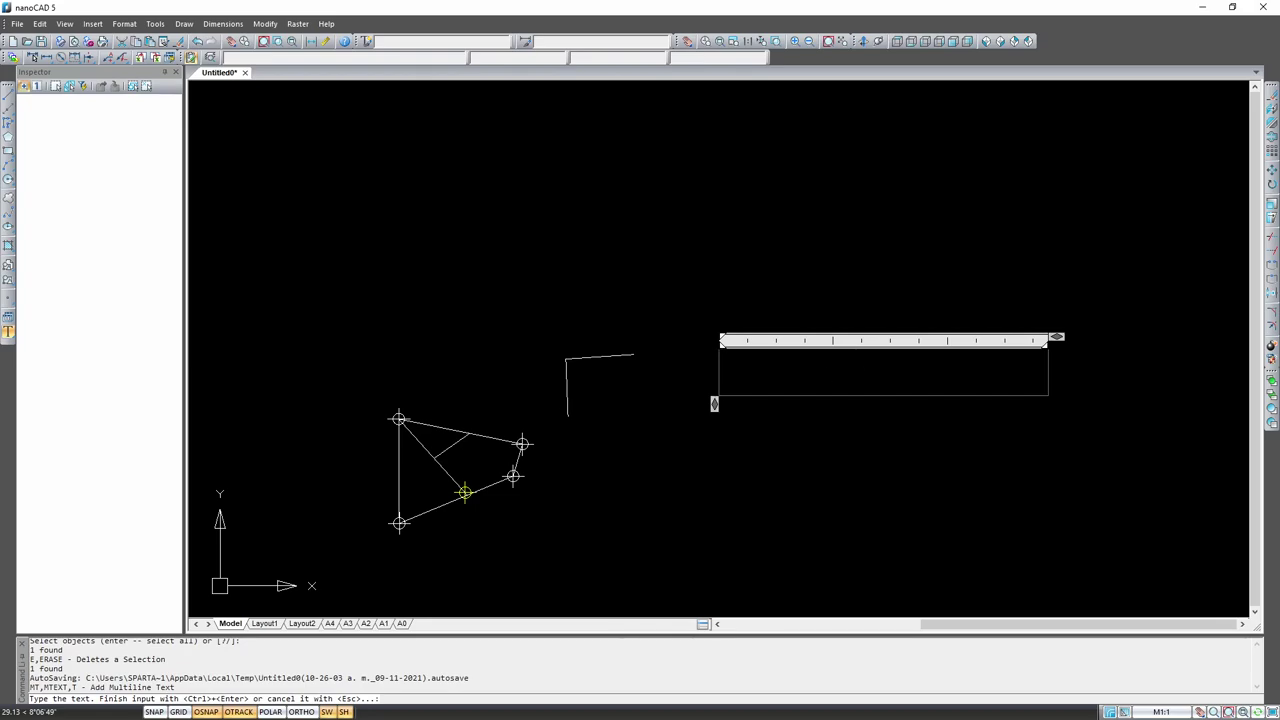
pyautogui.write('ES')
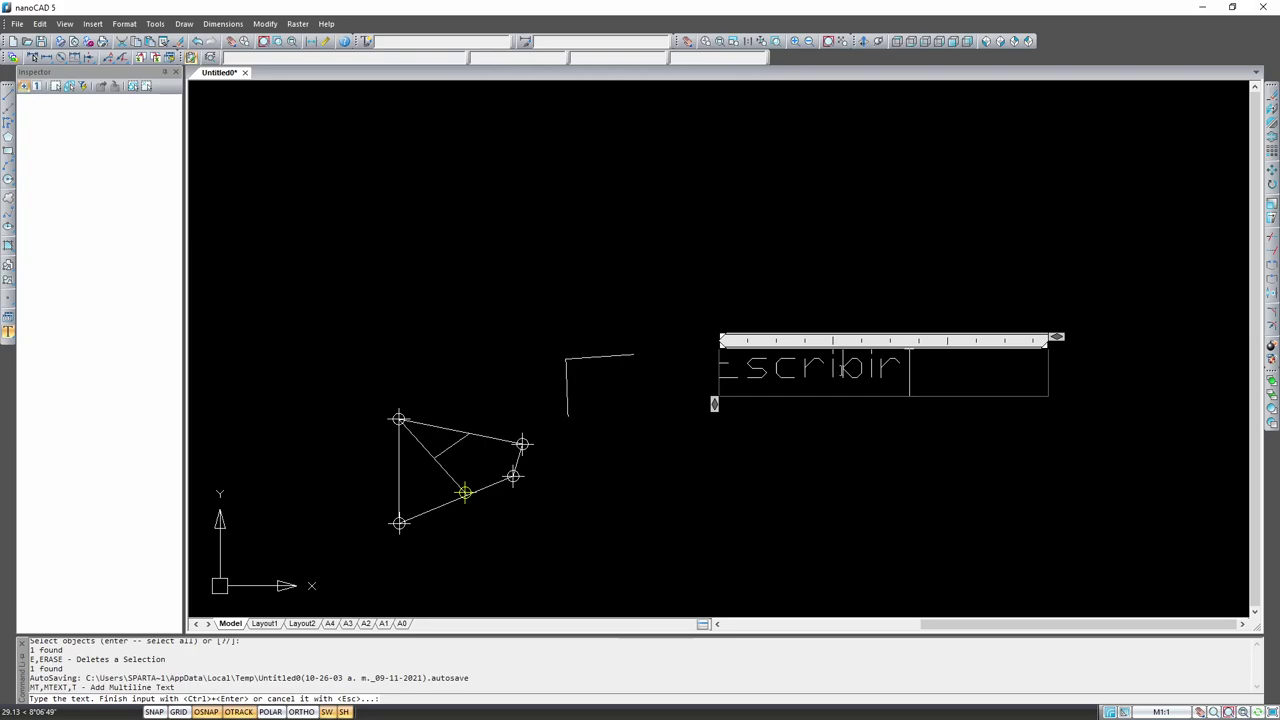
pyautogui.click(883, 451)
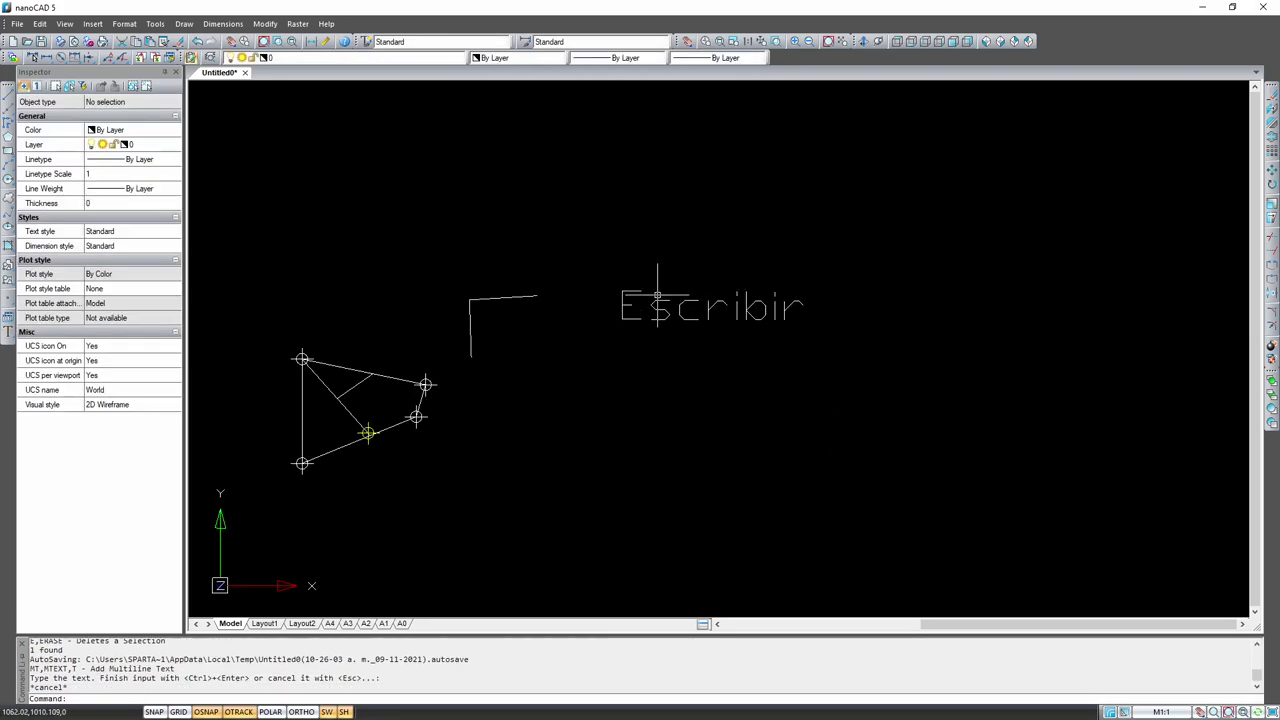
# Step: Close the Inspector panel to widen the drawing area
pyautogui.doubleClick(657, 296)
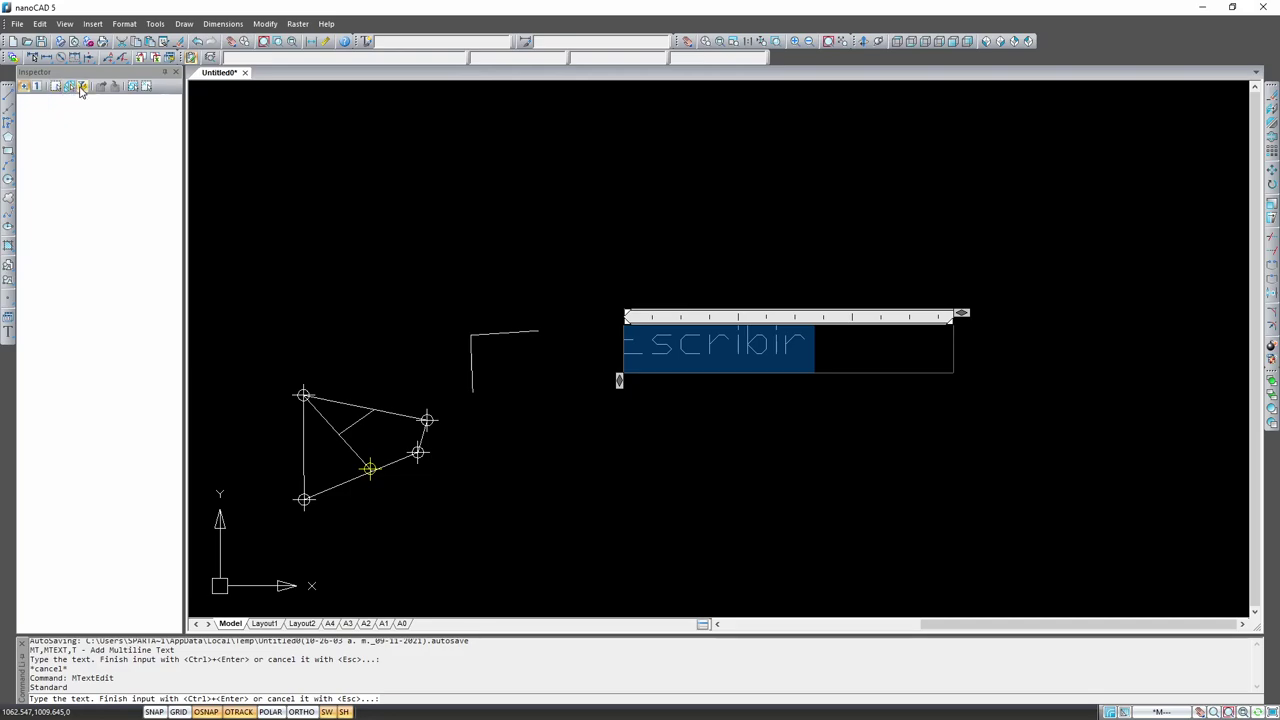
pyautogui.click(176, 72)
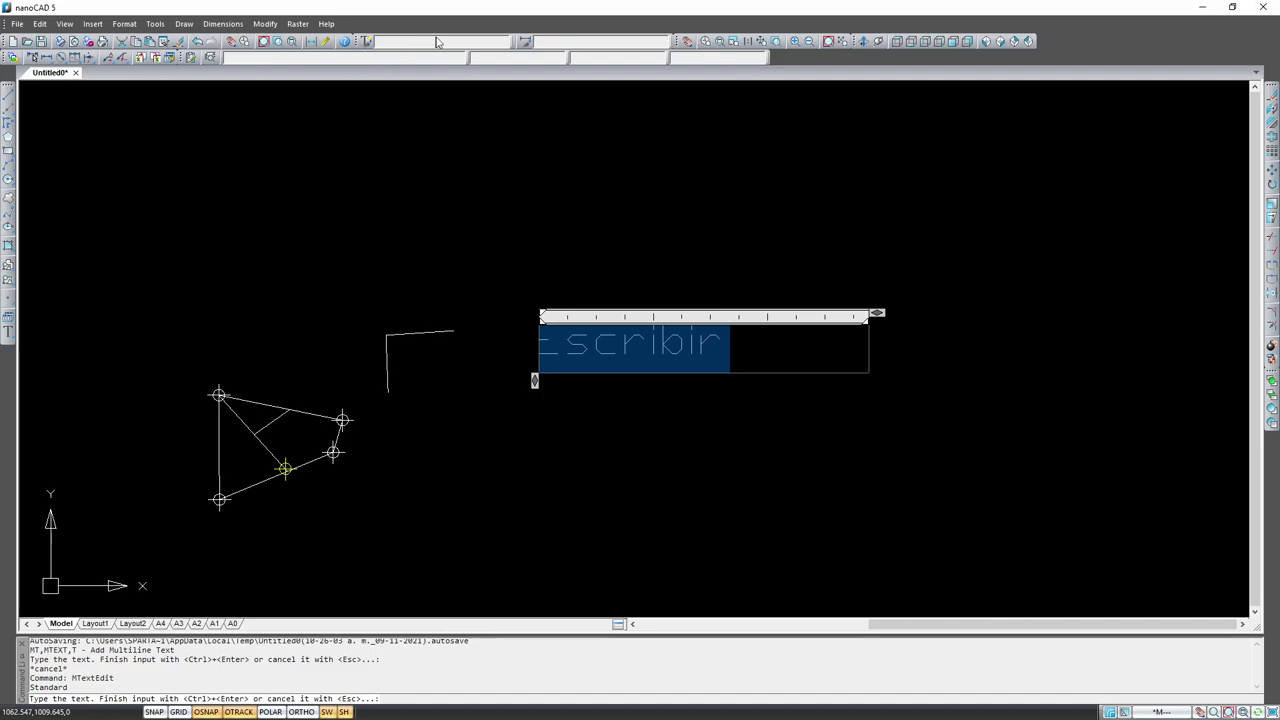
pyautogui.click(591, 230)
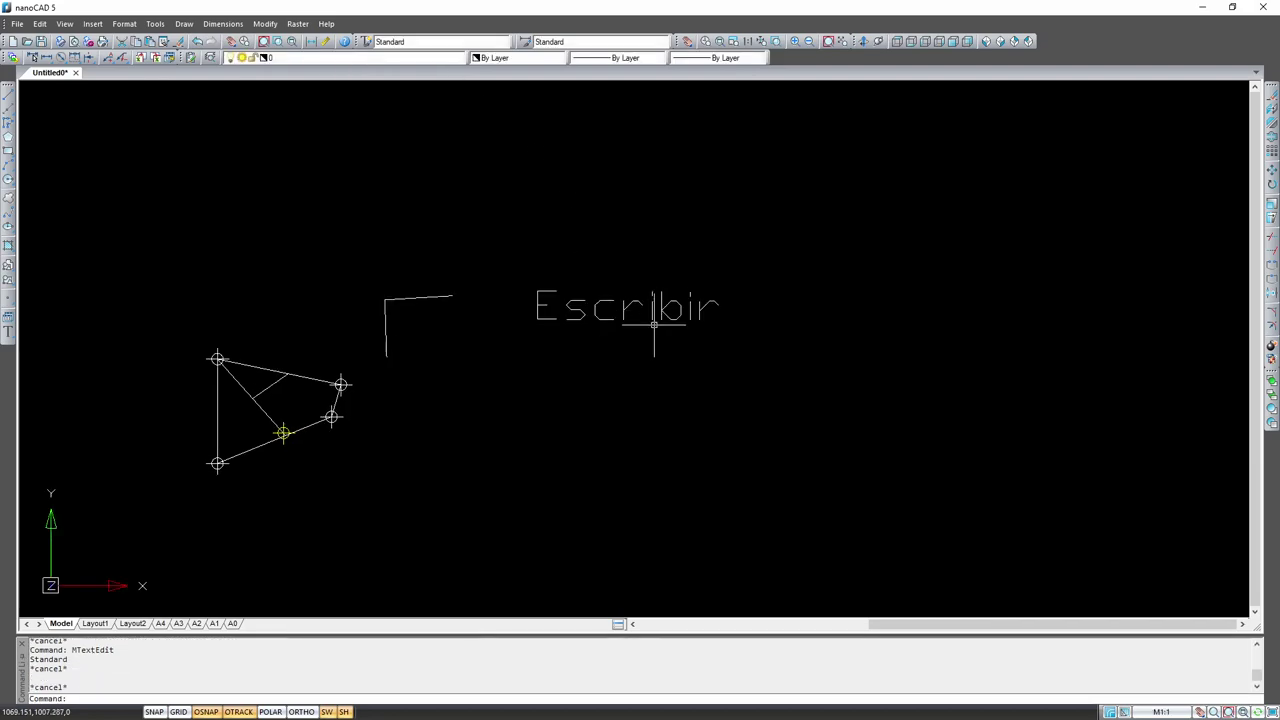
# Step: Check the text style list, leaving 'Escribir' in the Standard style unchanged
pyautogui.click(499, 44)
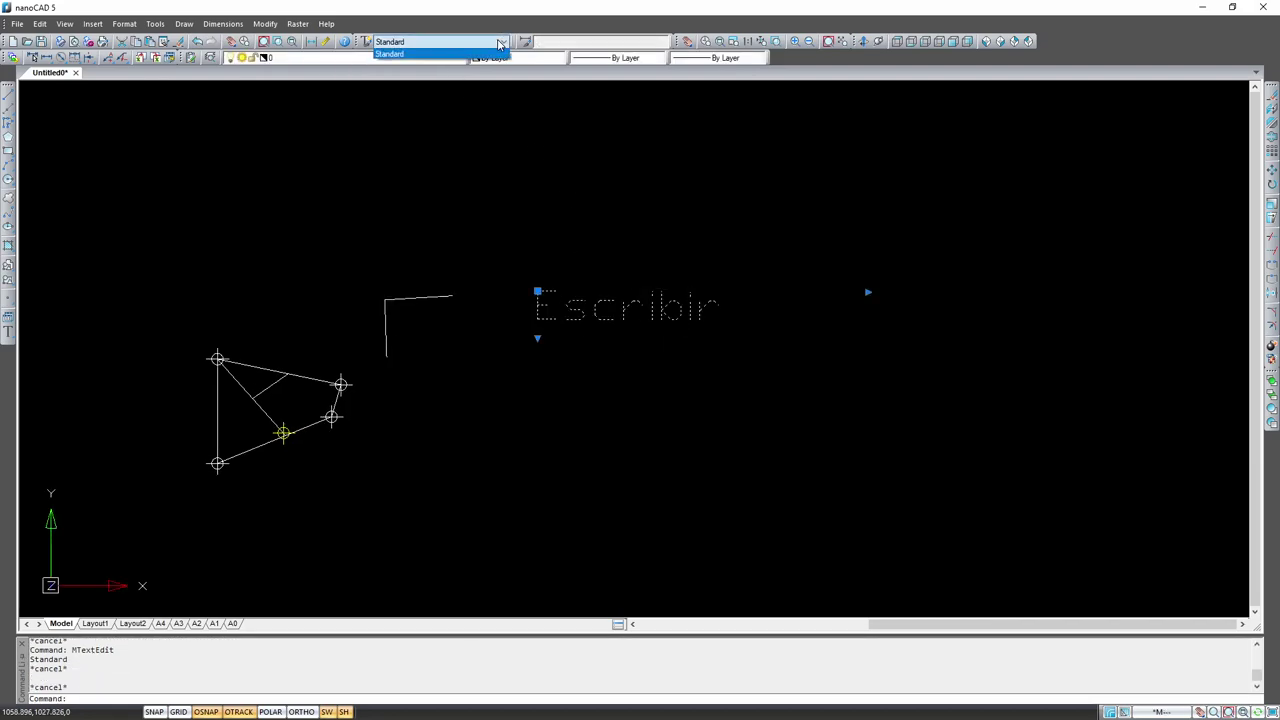
pyautogui.click(499, 44)
pyautogui.click(500, 44)
pyautogui.click(501, 44)
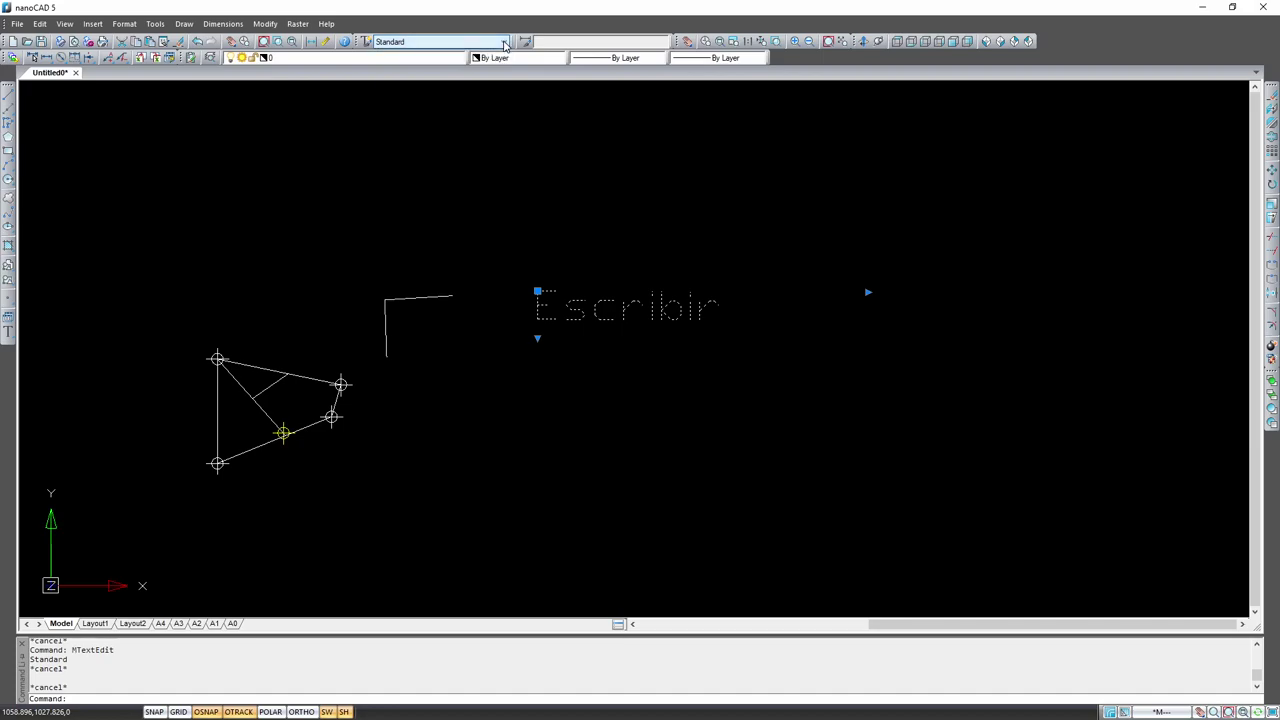
pyautogui.click(503, 44)
pyautogui.click(505, 45)
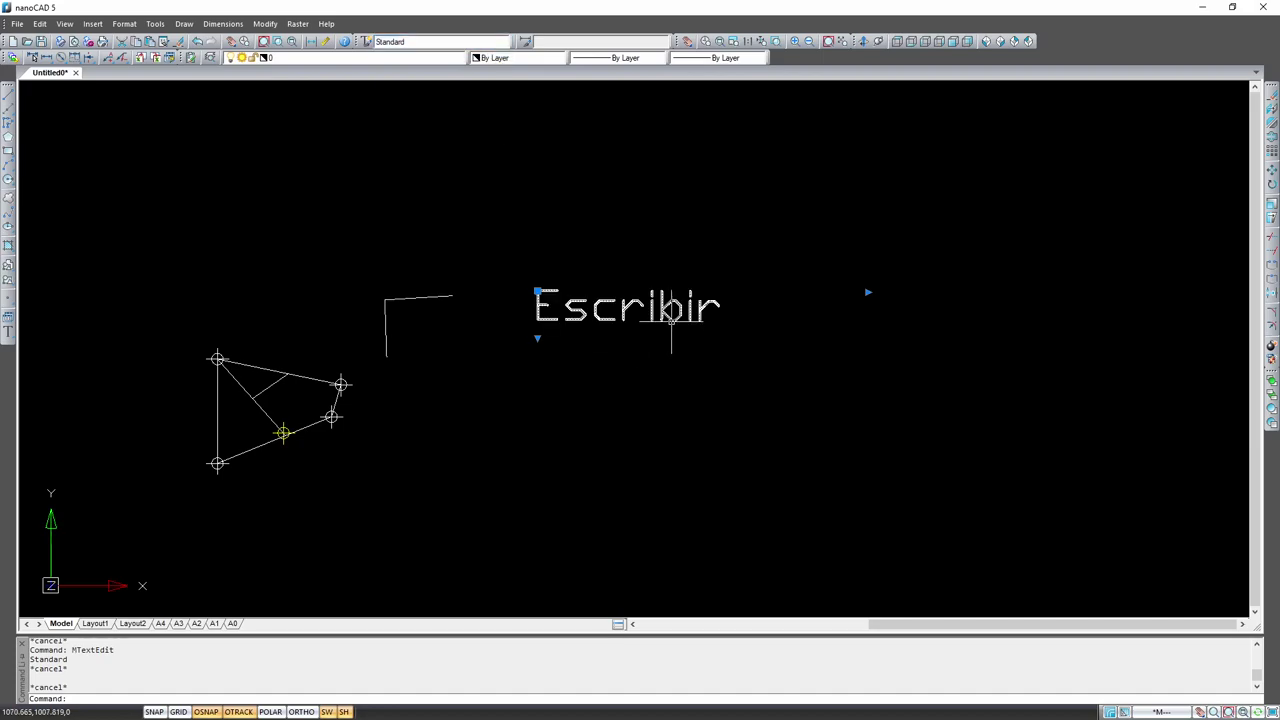
pyautogui.doubleClick(665, 338)
pyautogui.press('Escape')
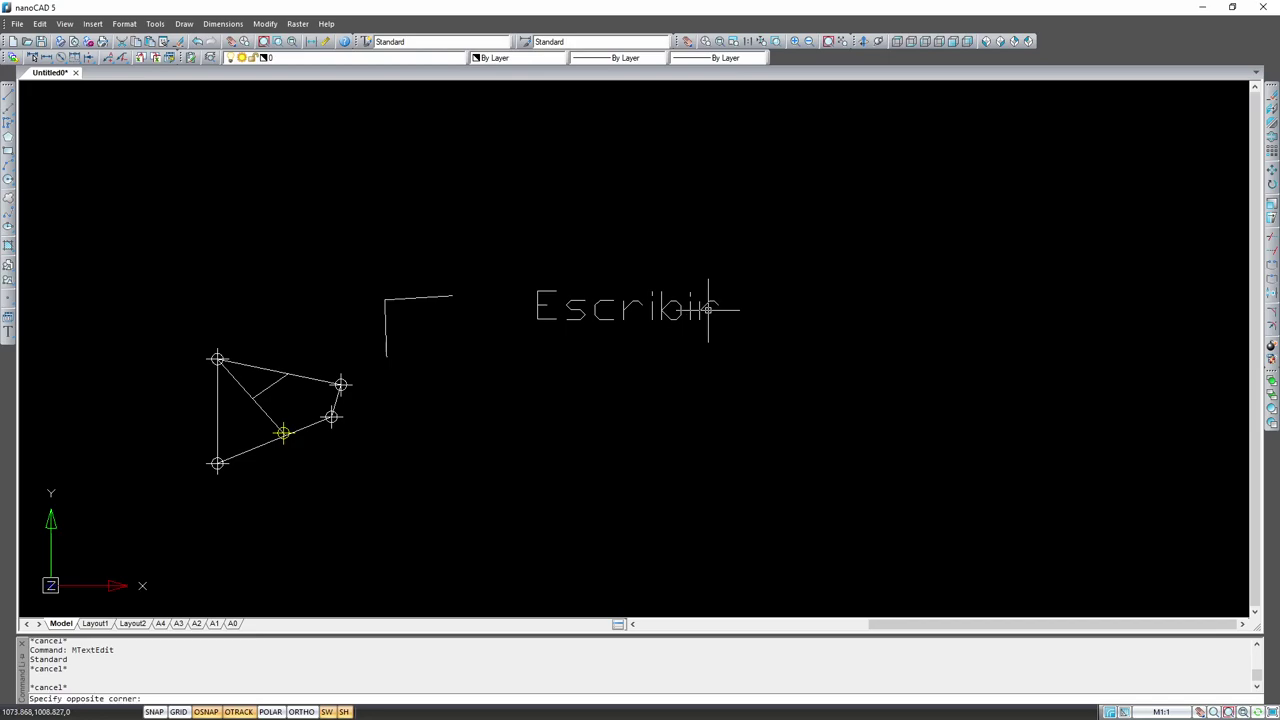
pyautogui.doubleClick(701, 318)
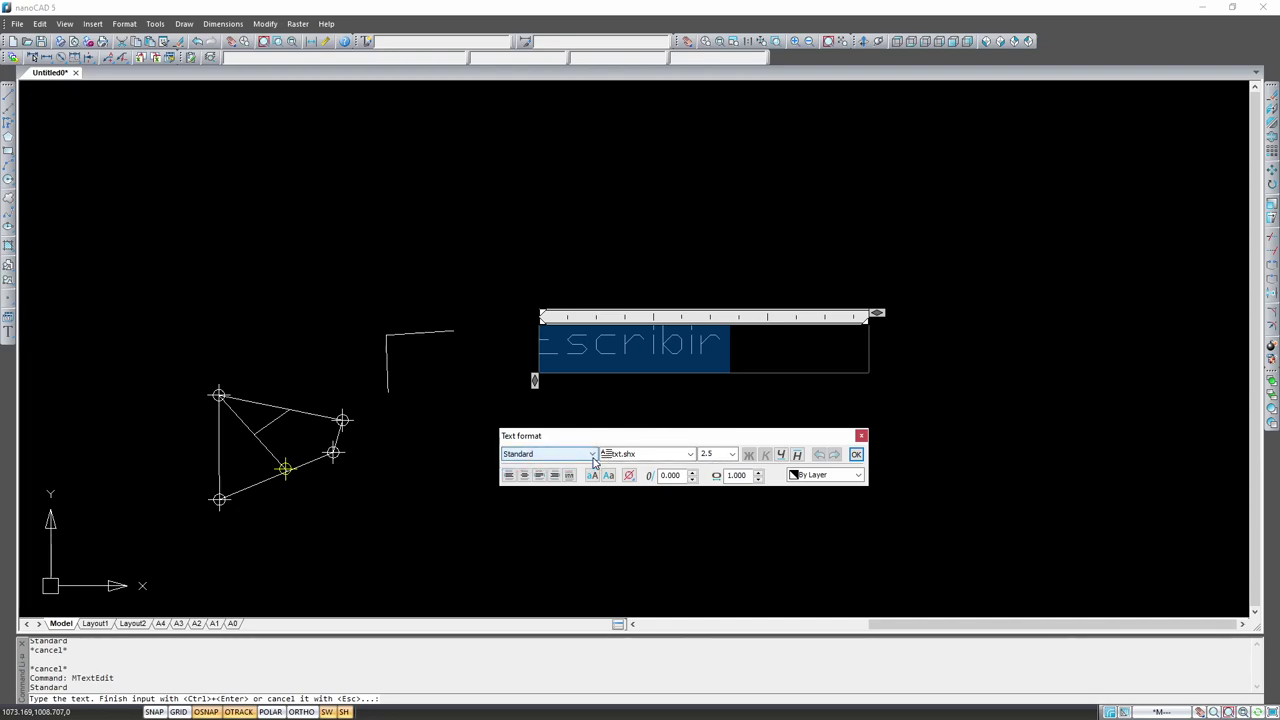
pyautogui.click(690, 455)
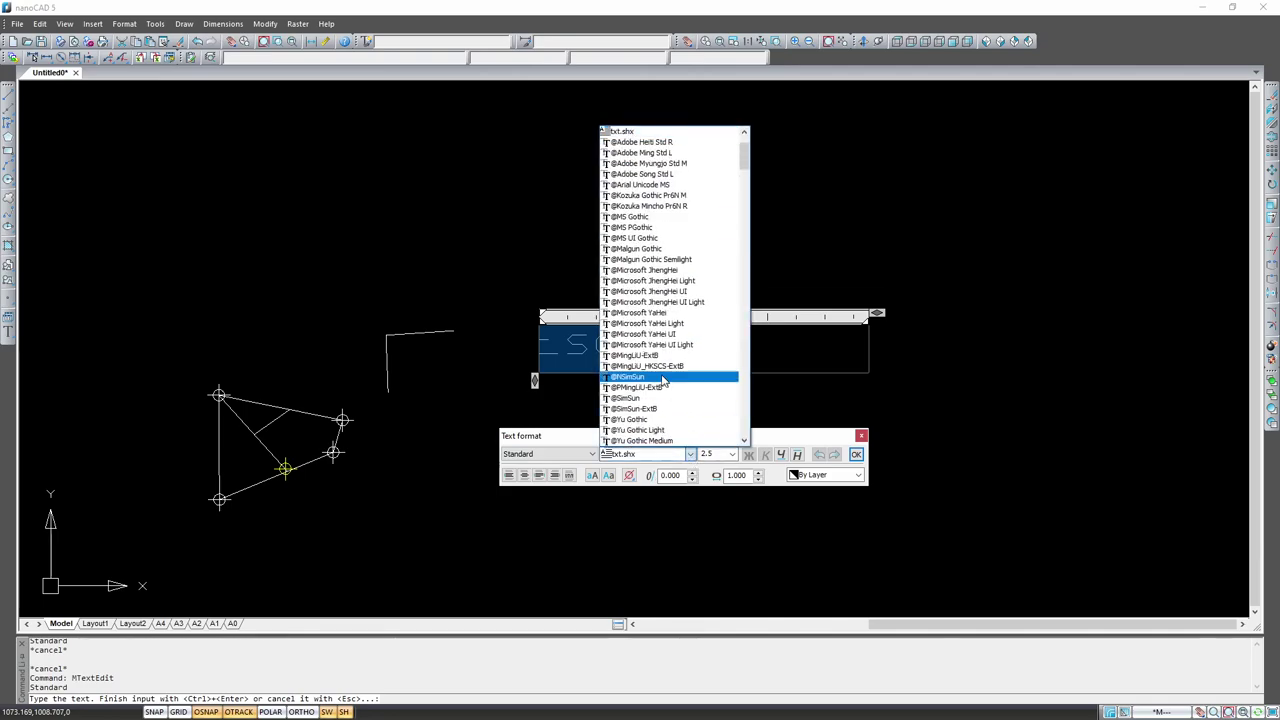
pyautogui.click(643, 216)
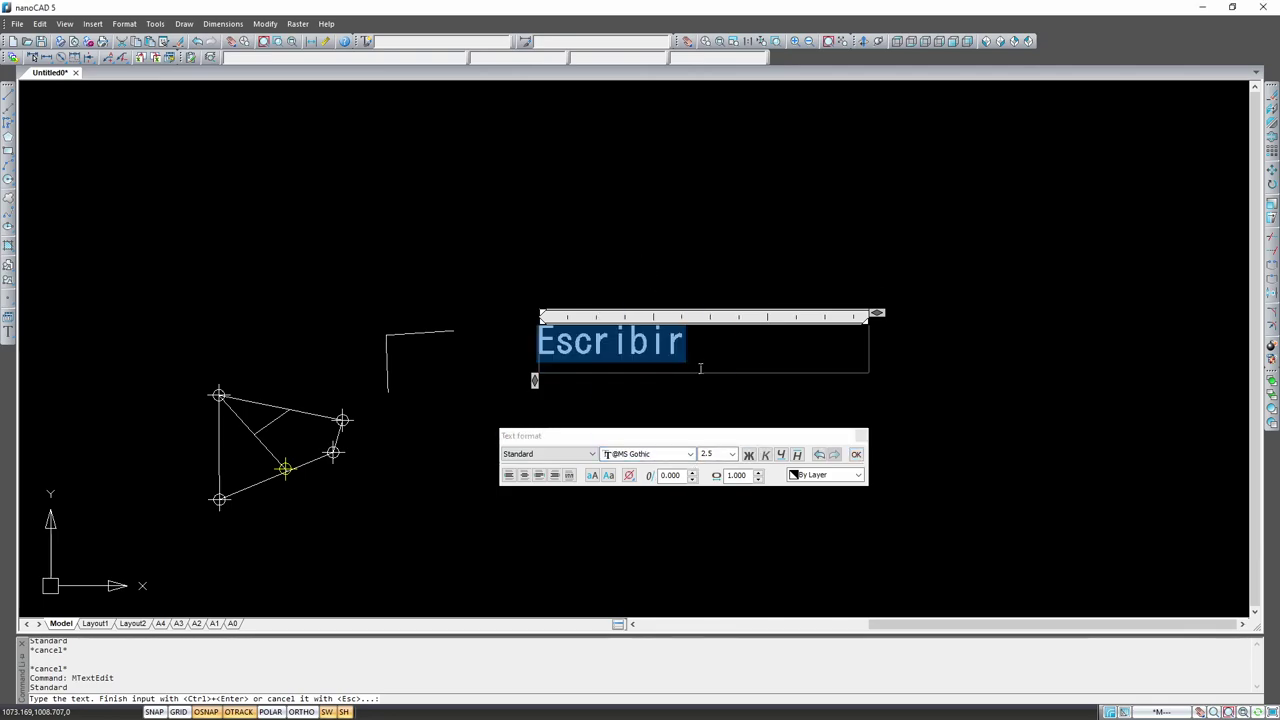
pyautogui.click(720, 454)
pyautogui.write('1')
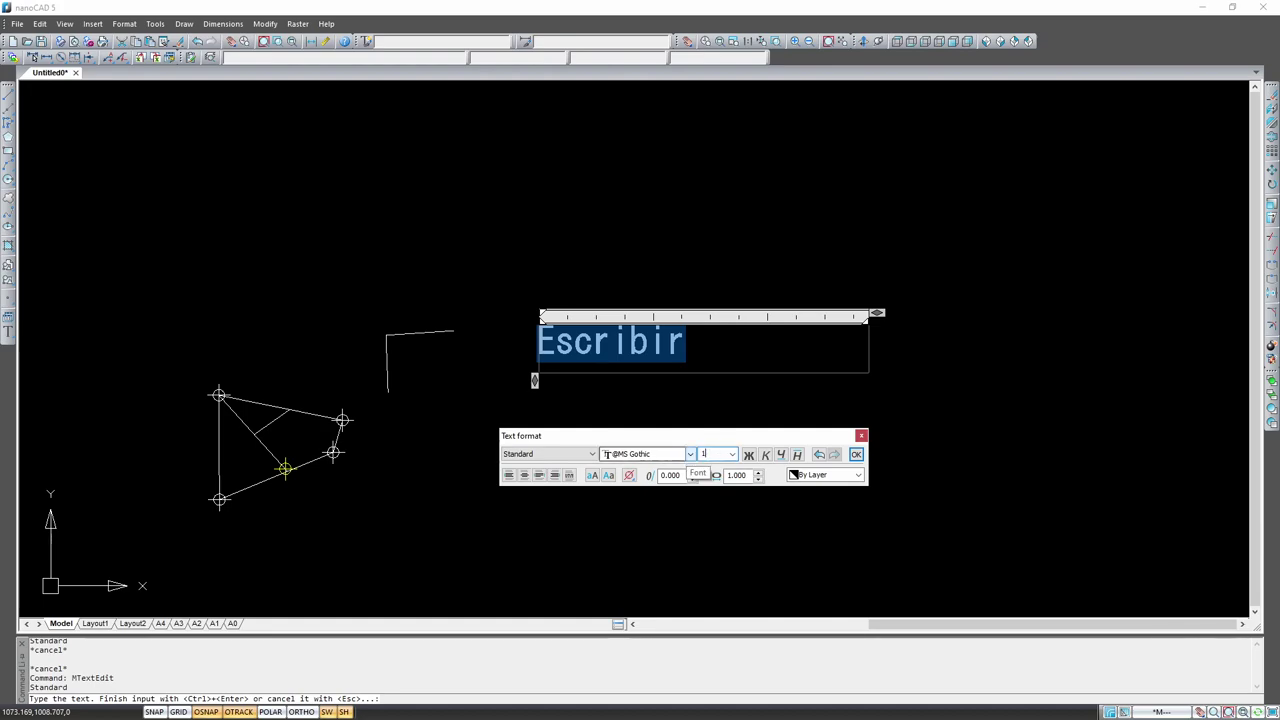
pyautogui.press('Return')
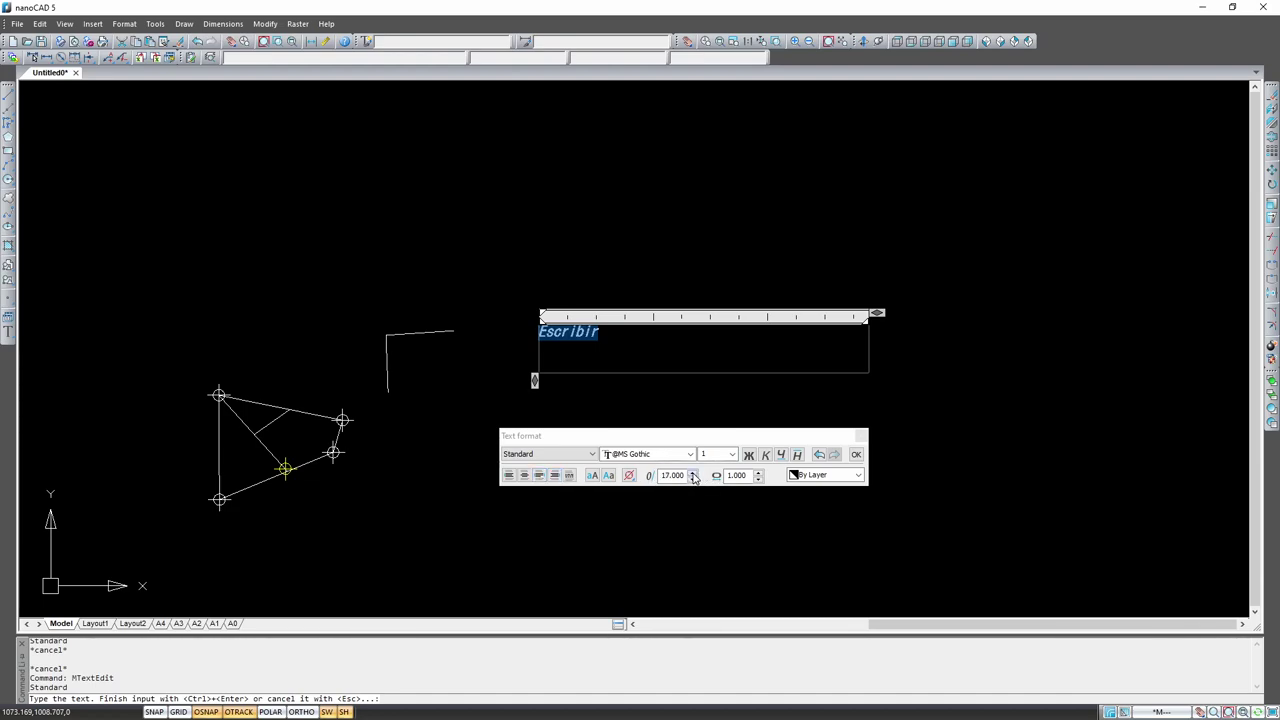
pyautogui.click(694, 476)
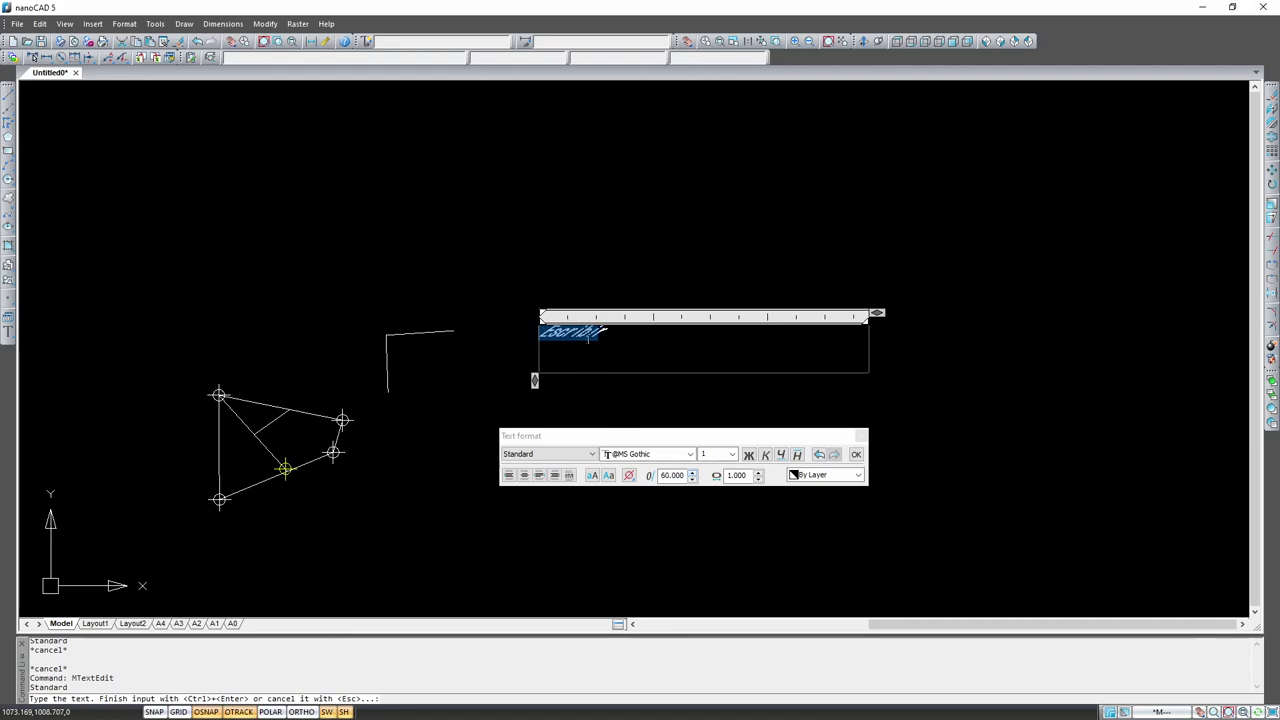
pyautogui.click(704, 455)
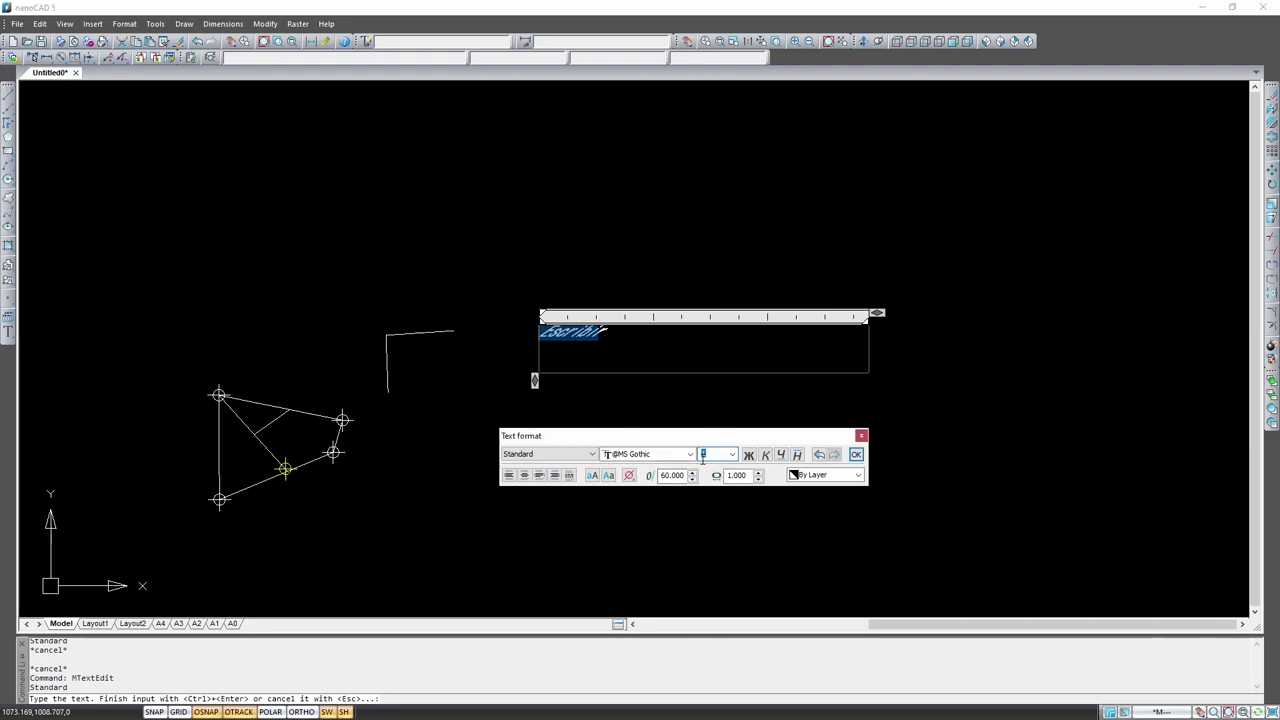
pyautogui.write('3')
pyautogui.press('Return')
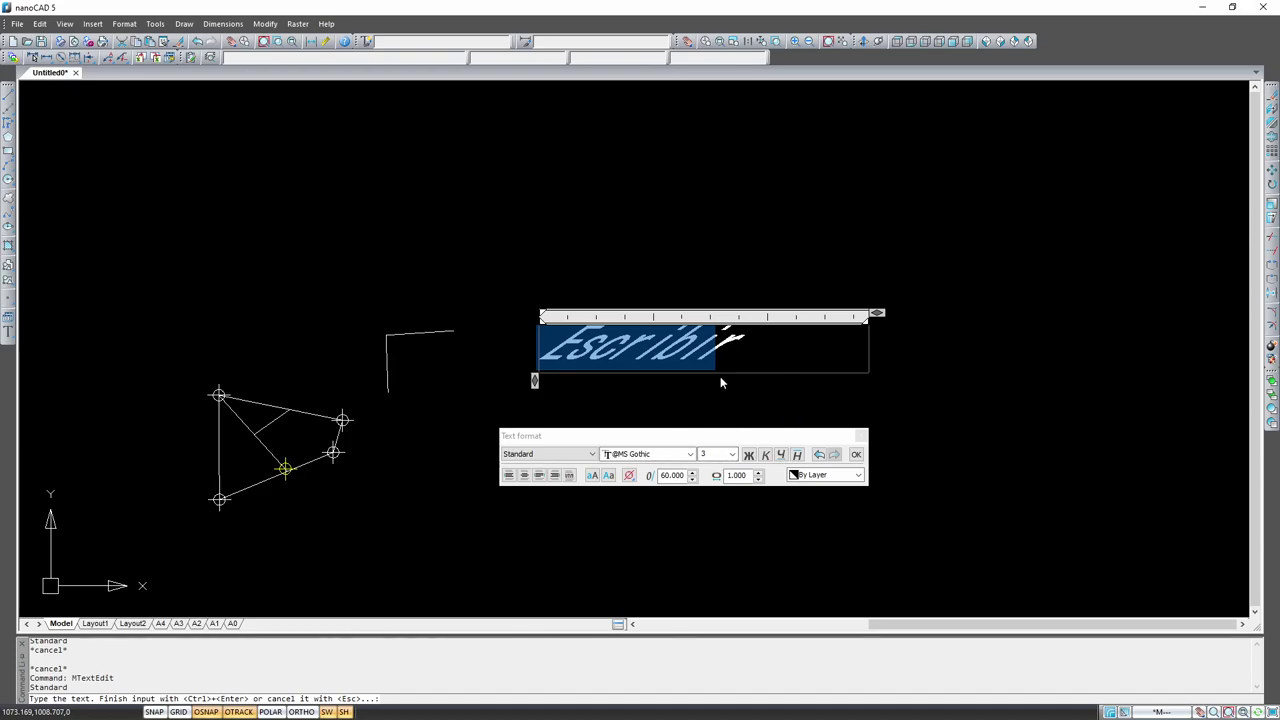
# Step: Set the text's oblique angle to 15°
pyautogui.click(692, 479)
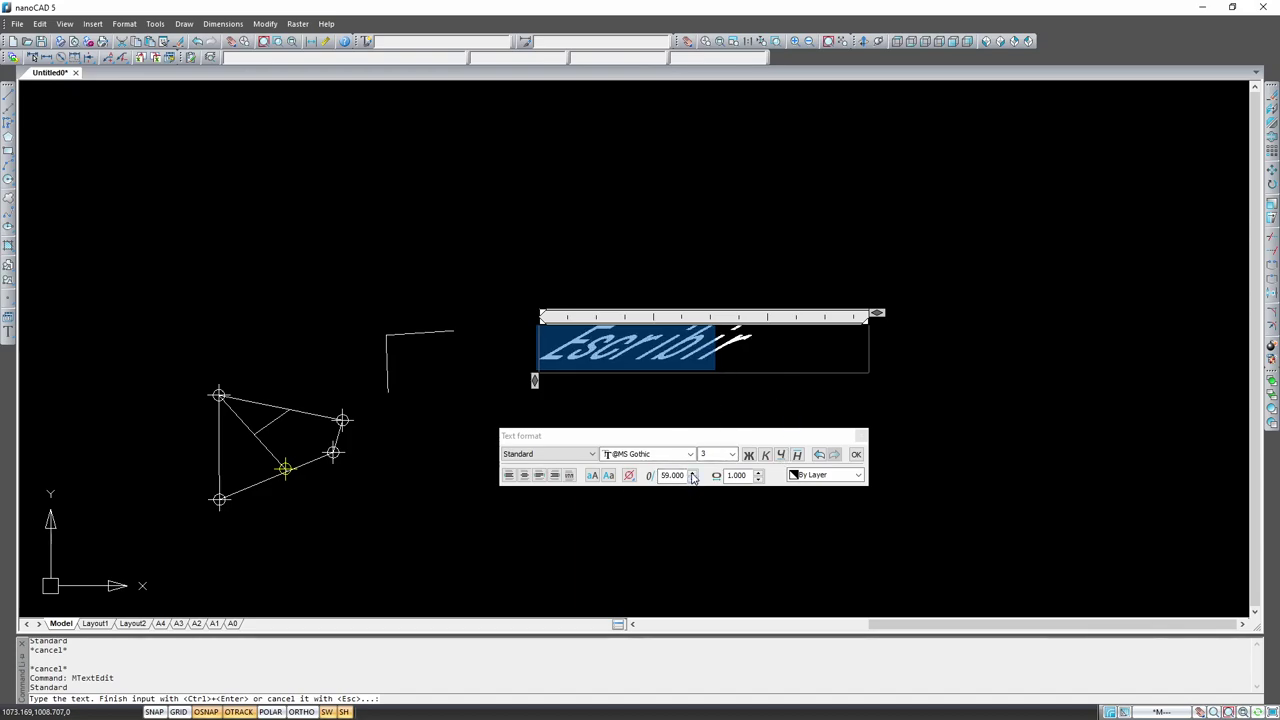
pyautogui.click(691, 472)
pyautogui.click(691, 472)
pyautogui.click(691, 472)
pyautogui.click(691, 472)
pyautogui.click(691, 472)
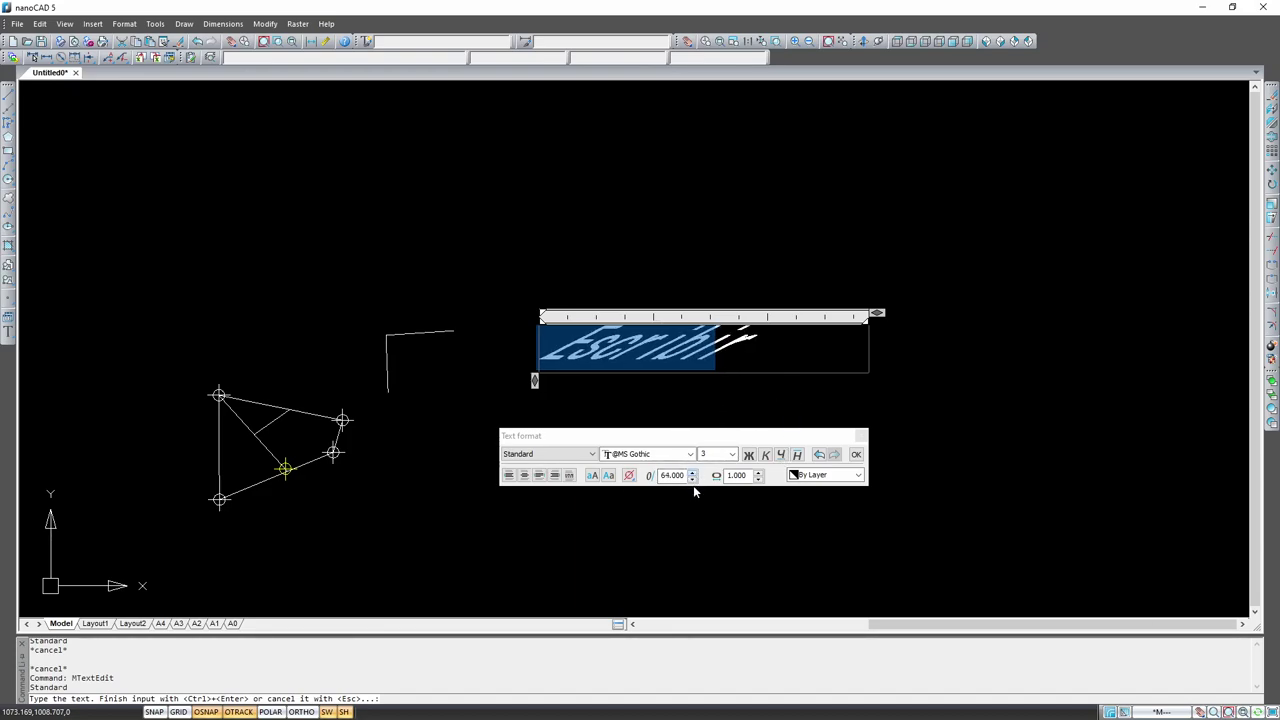
pyautogui.click(692, 479)
pyautogui.click(692, 479)
pyautogui.click(692, 479)
pyautogui.click(692, 479)
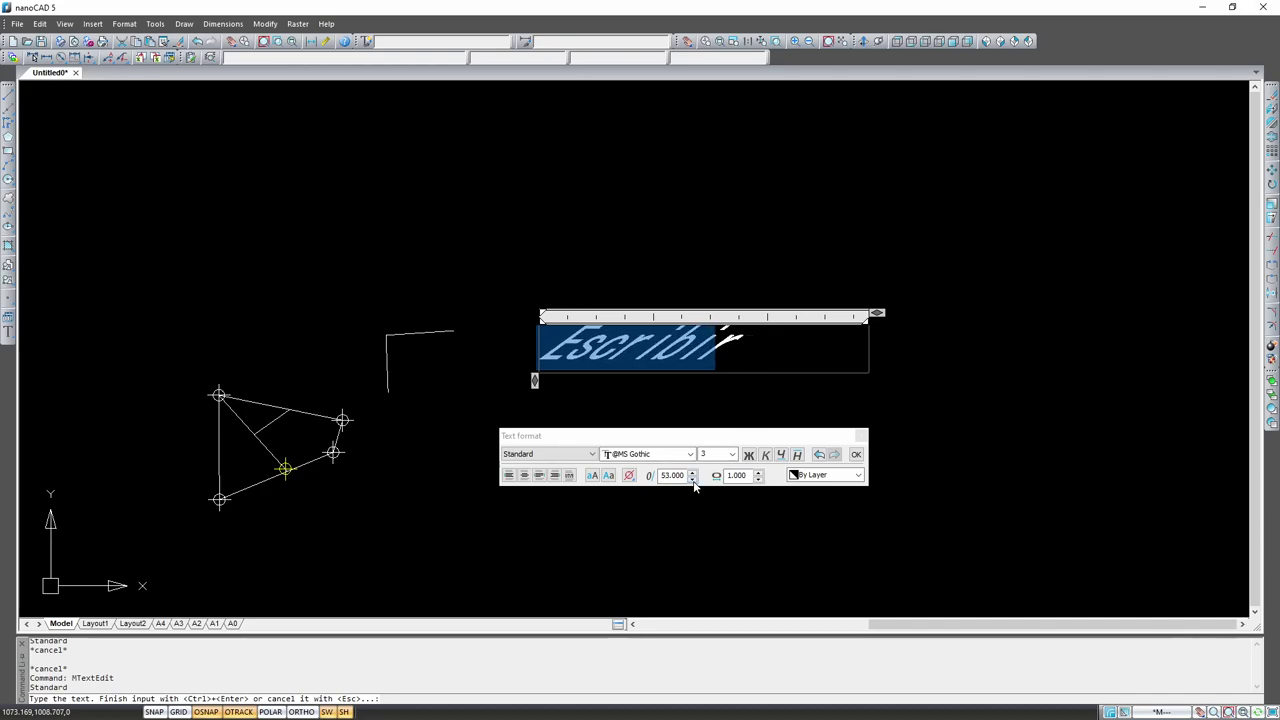
pyautogui.click(692, 479)
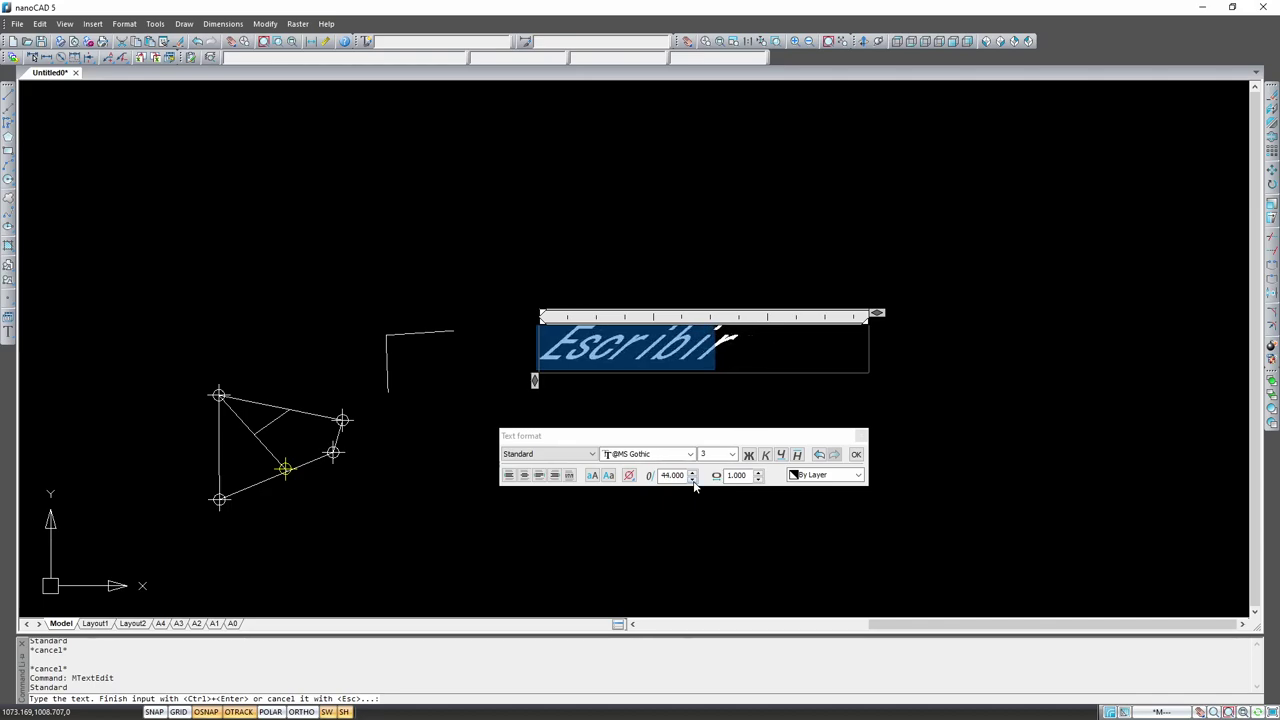
# Step: Keep 'Escribir' left-aligned with no bold or underline and commit it
pyautogui.click(767, 456)
pyautogui.click(767, 456)
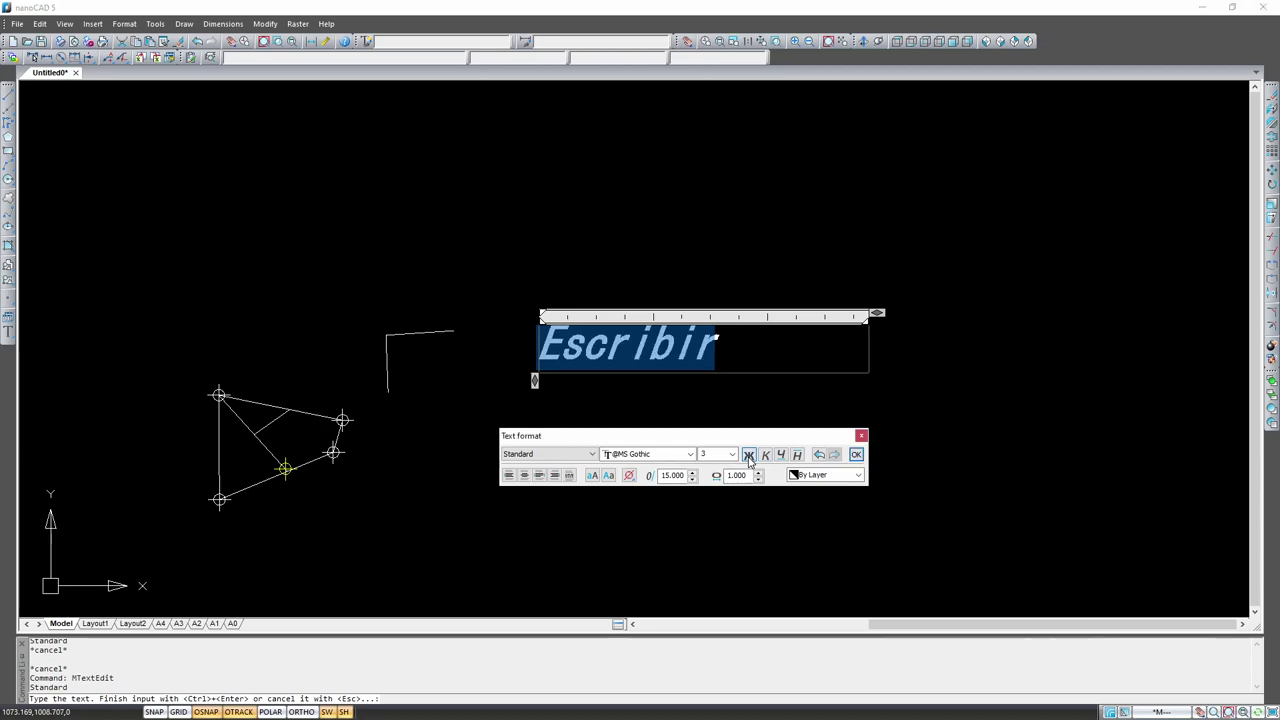
pyautogui.click(781, 456)
pyautogui.click(781, 456)
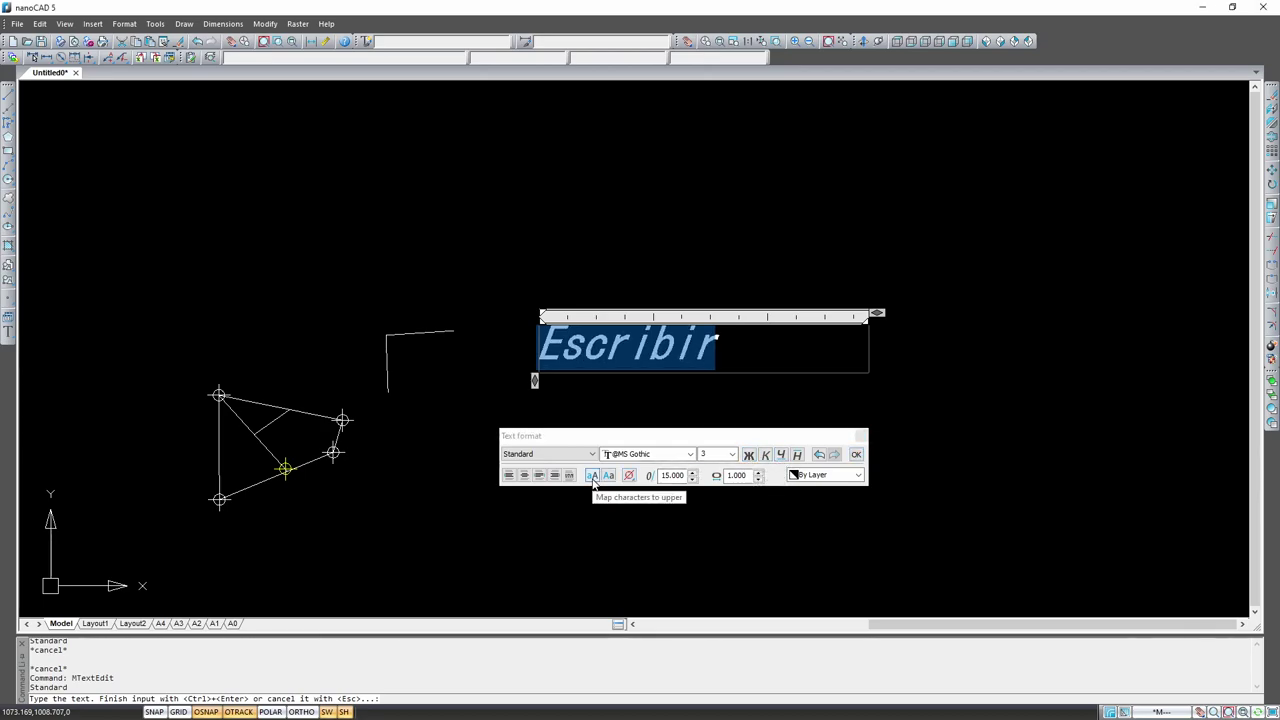
pyautogui.click(524, 476)
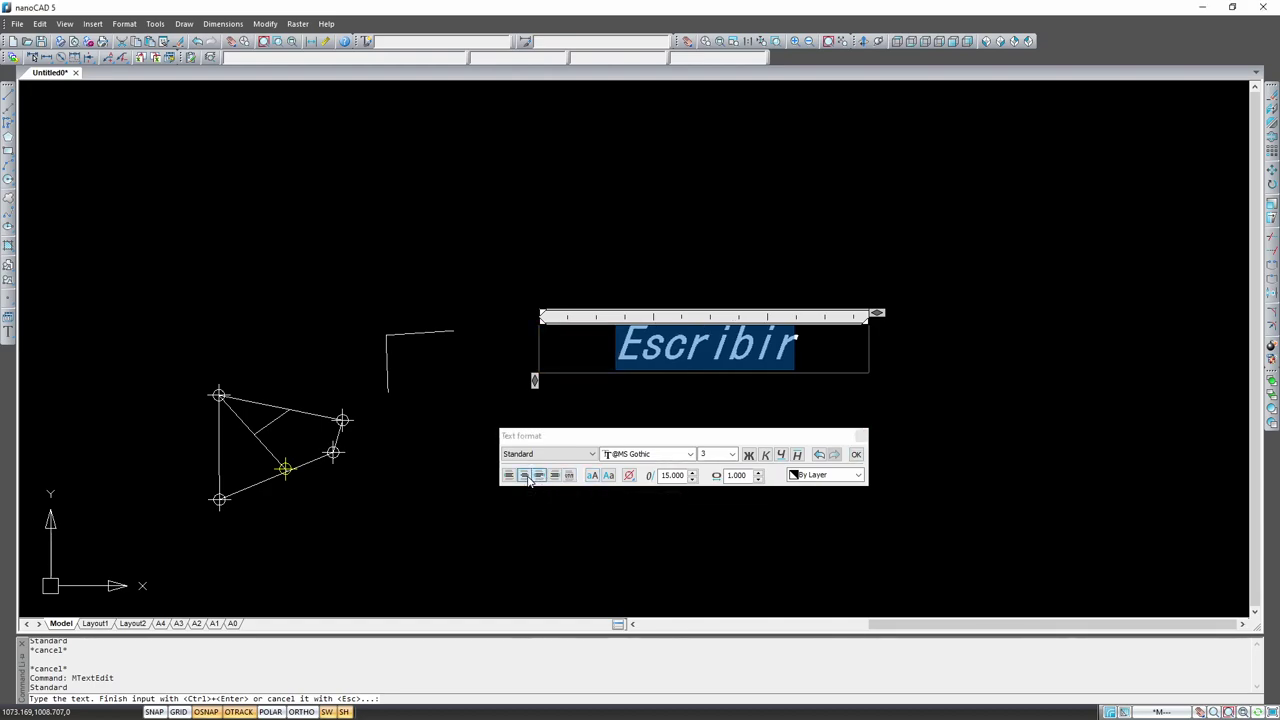
pyautogui.click(508, 476)
pyautogui.click(556, 477)
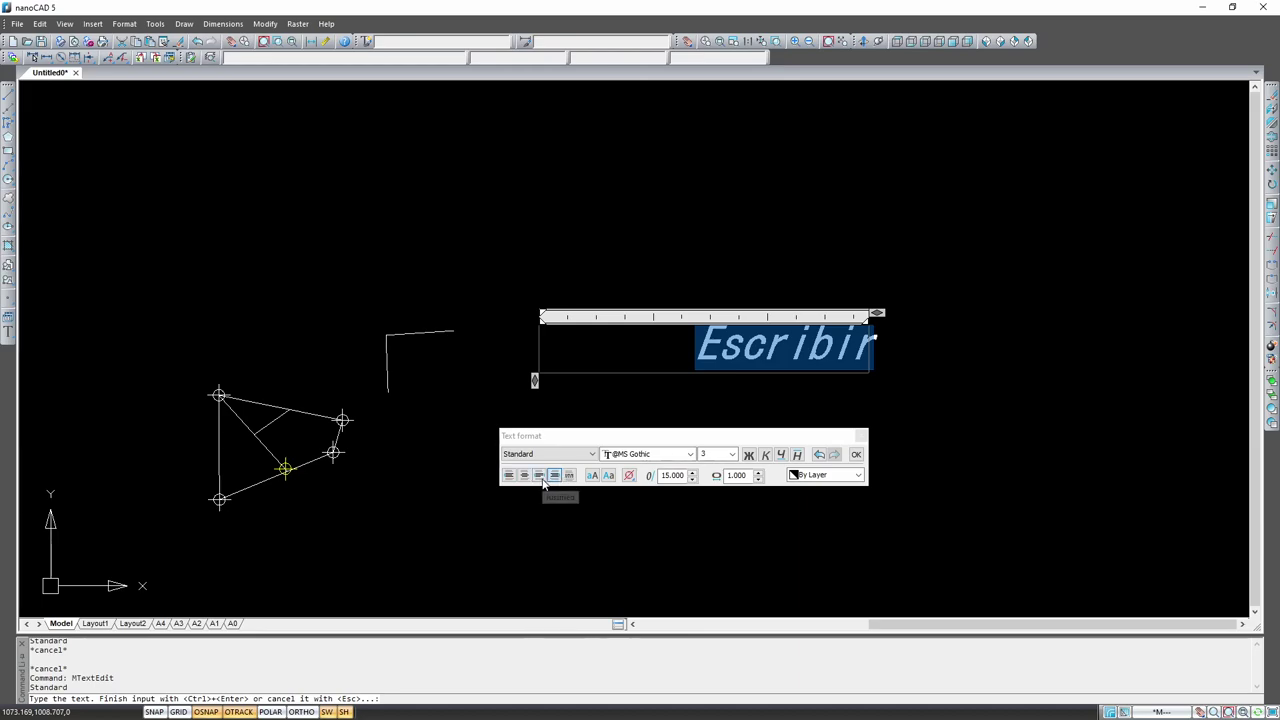
pyautogui.click(509, 477)
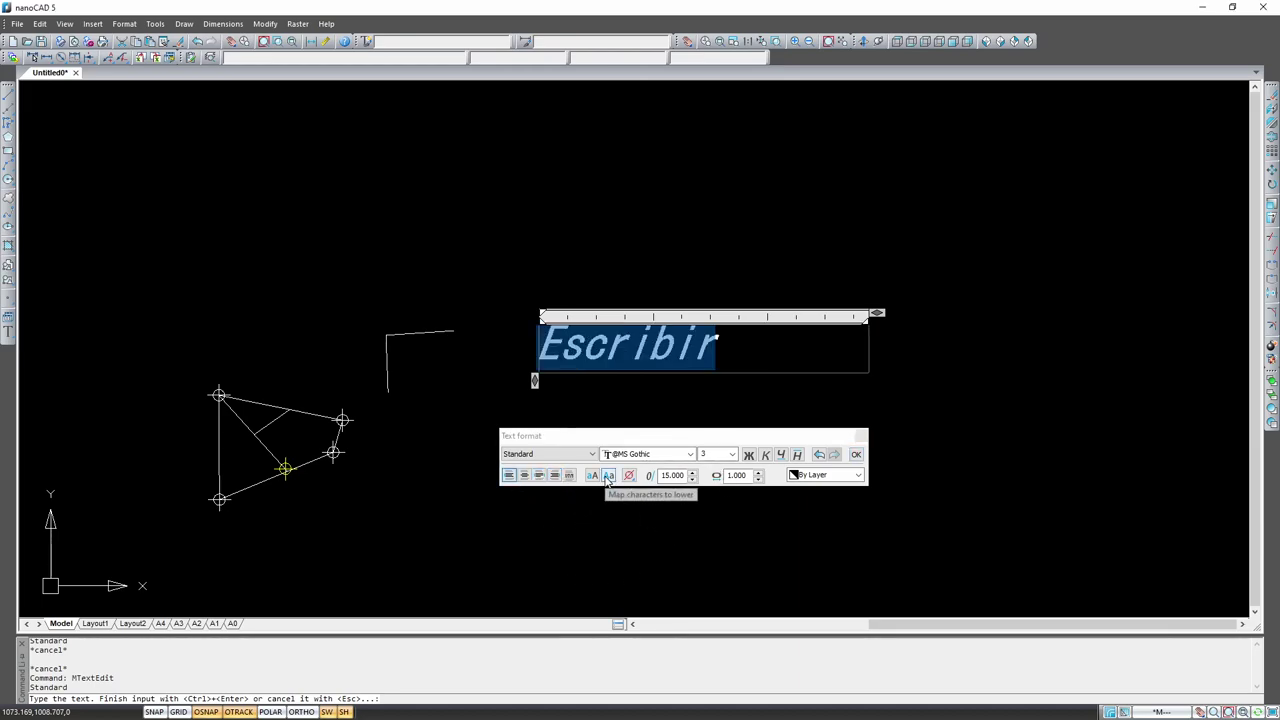
pyautogui.click(857, 455)
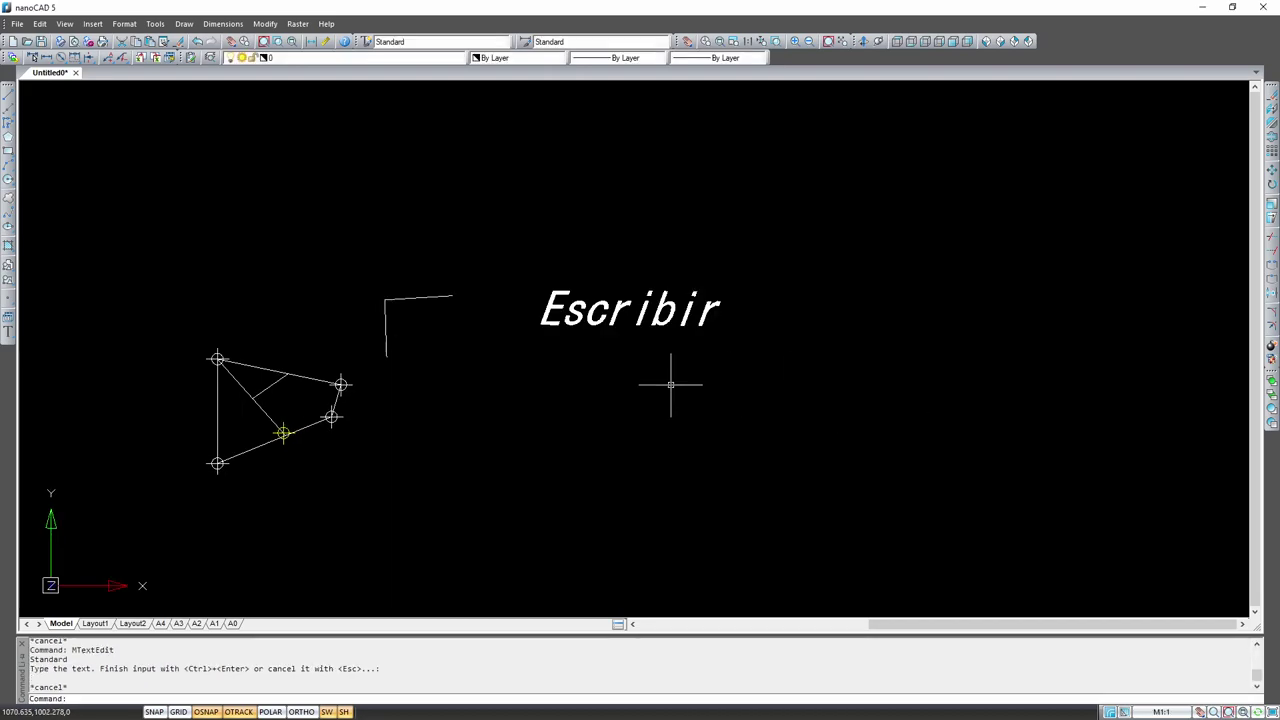
pyautogui.scroll(-3, 743, 376)
pyautogui.scroll(3, 551, 320)
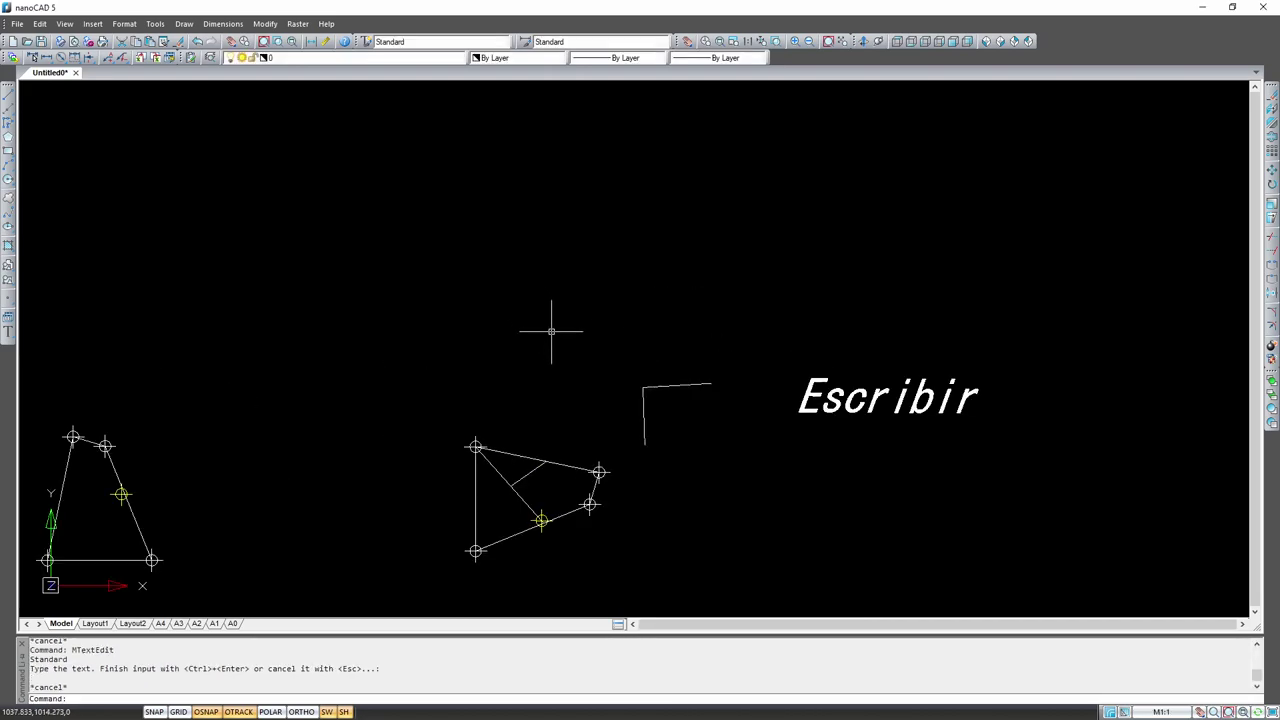
pyautogui.scroll(-3, 620, 350)
pyautogui.scroll(3, 651, 370)
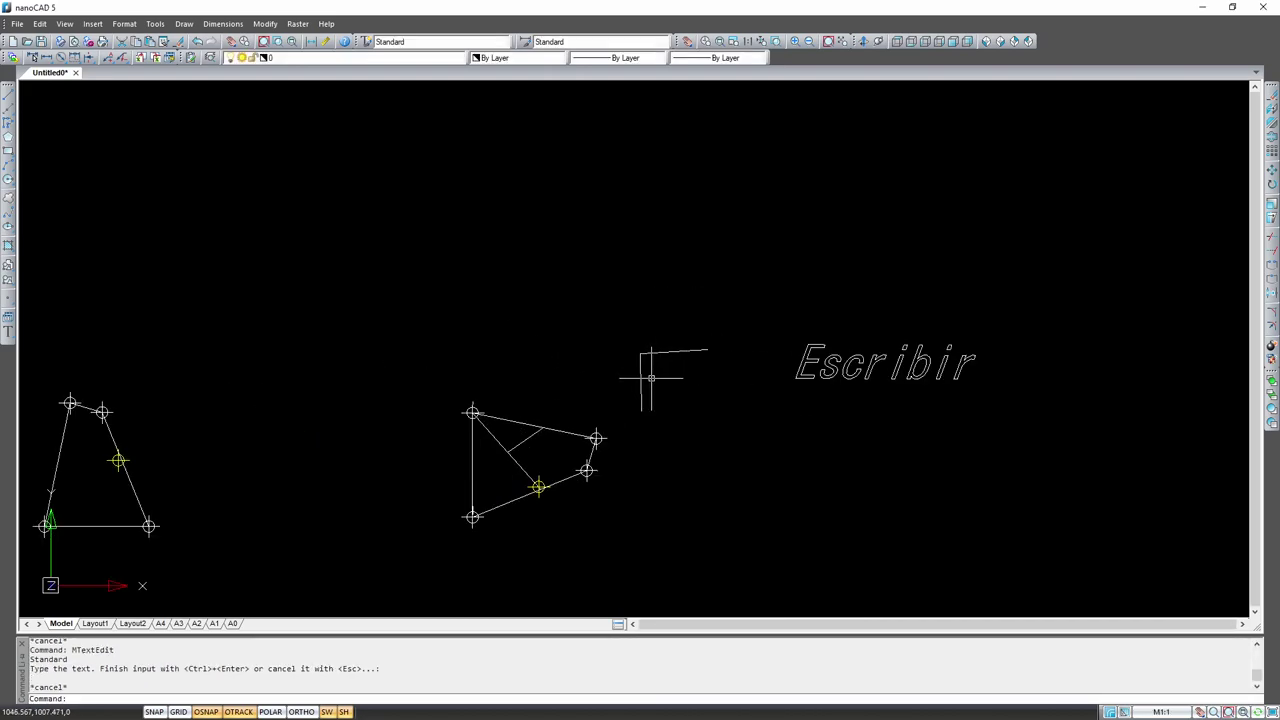
pyautogui.doubleClick(814, 363)
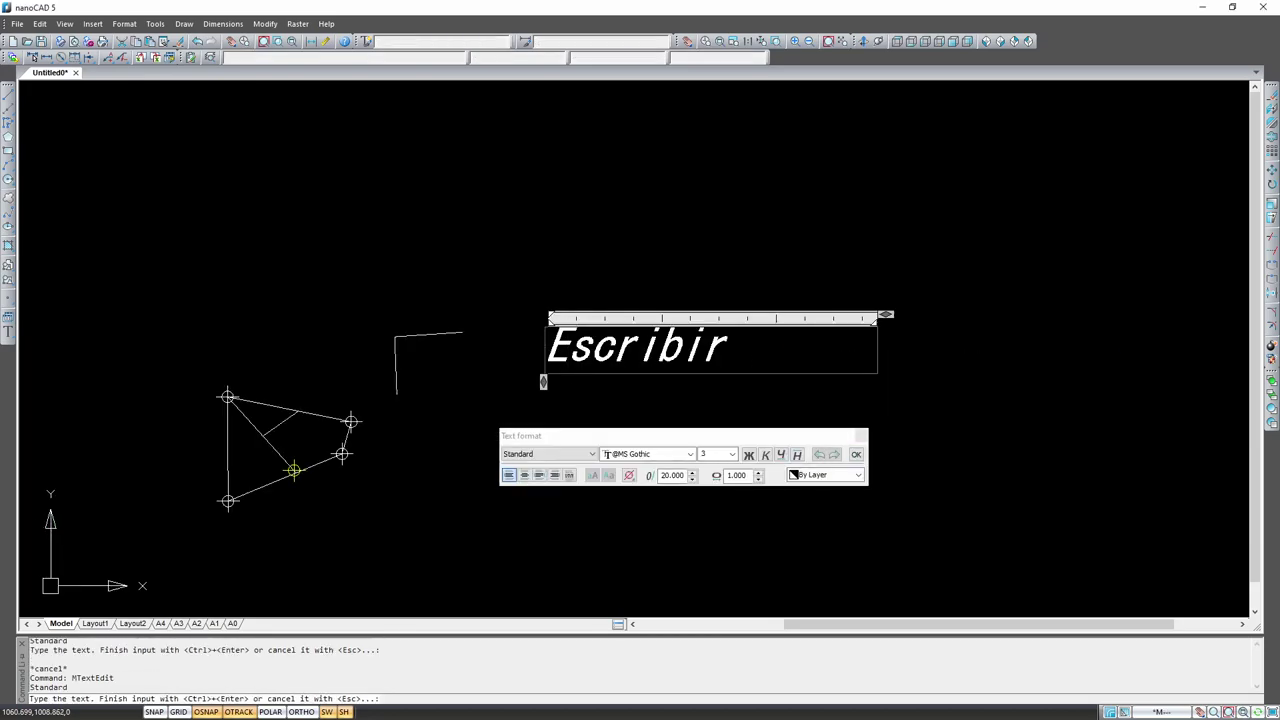
pyautogui.hotkey('ctrl', 'a')
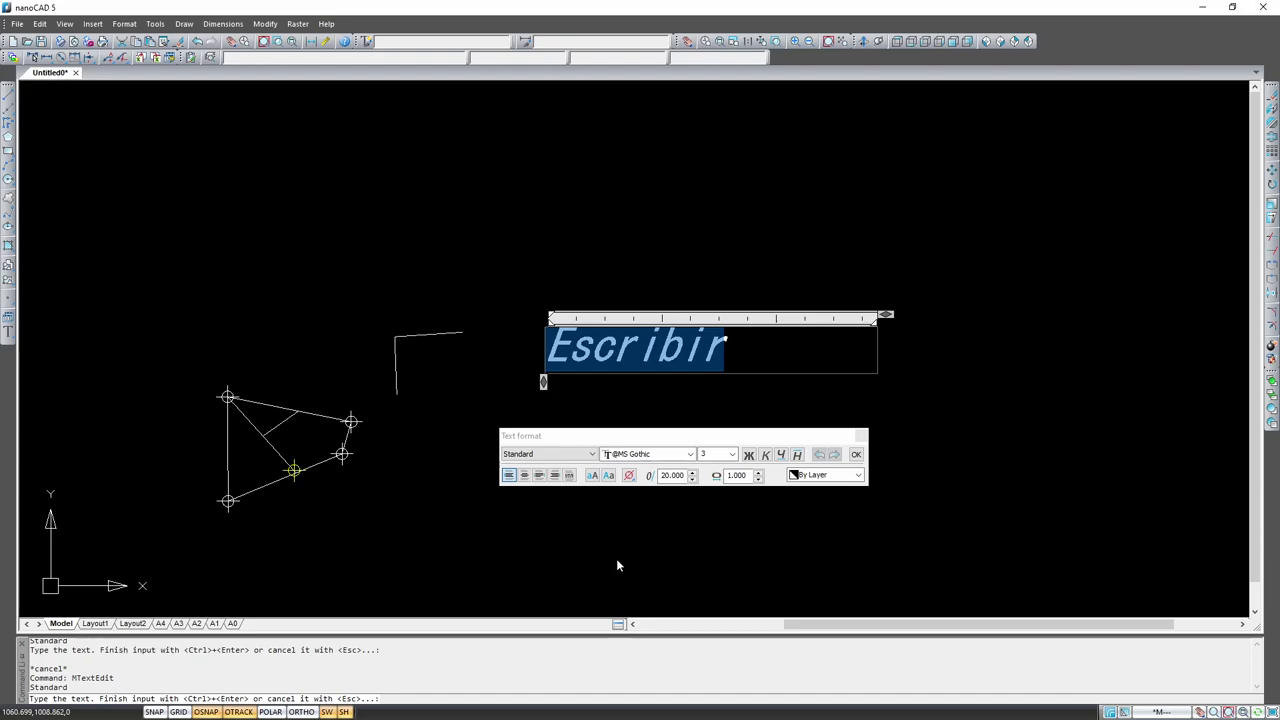
pyautogui.click(595, 458)
pyautogui.press('Escape')
pyautogui.scroll(-2, 751, 391)
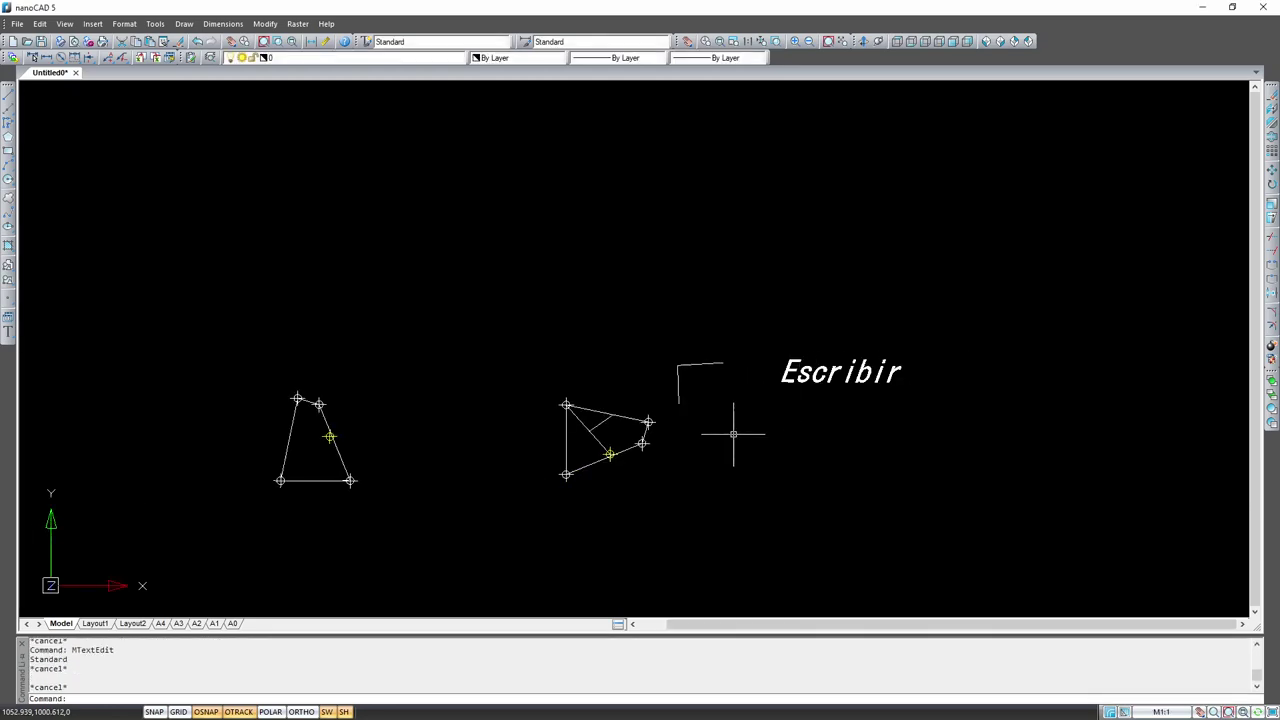
pyautogui.scroll(-2, 733, 435)
pyautogui.scroll(-2, 723, 434)
pyautogui.scroll(2, 543, 525)
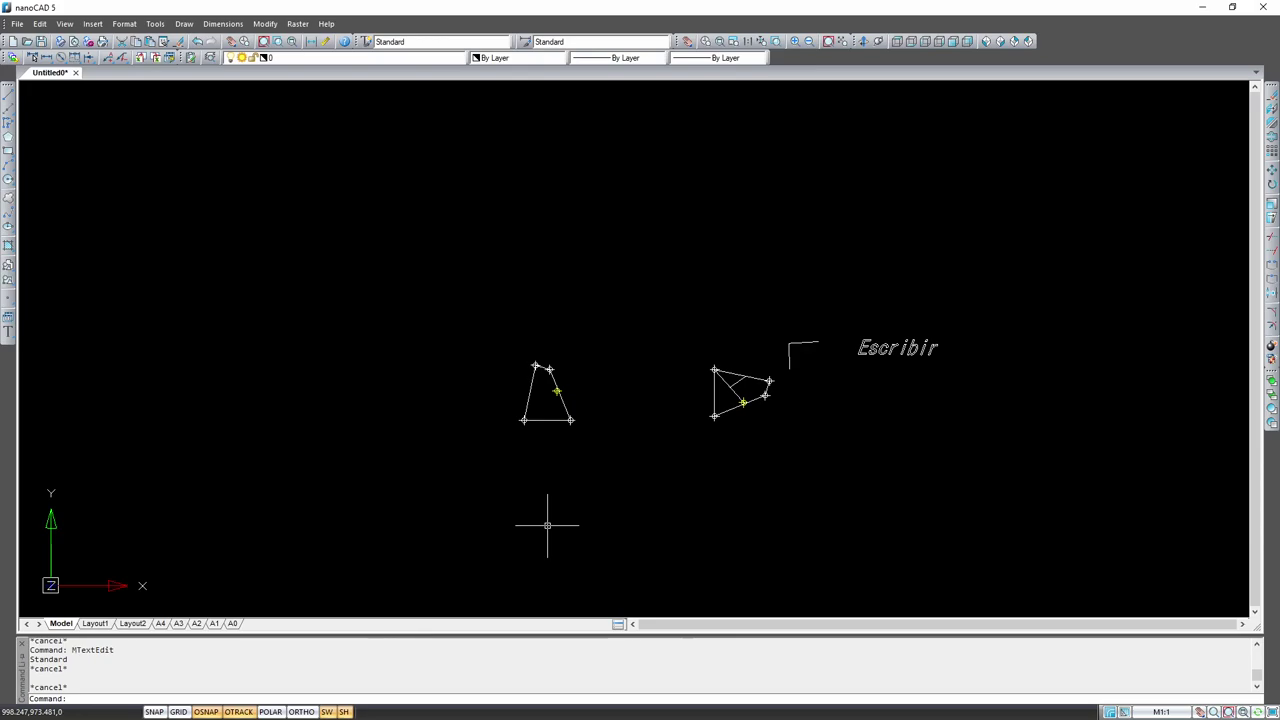
pyautogui.scroll(2, 951, 390)
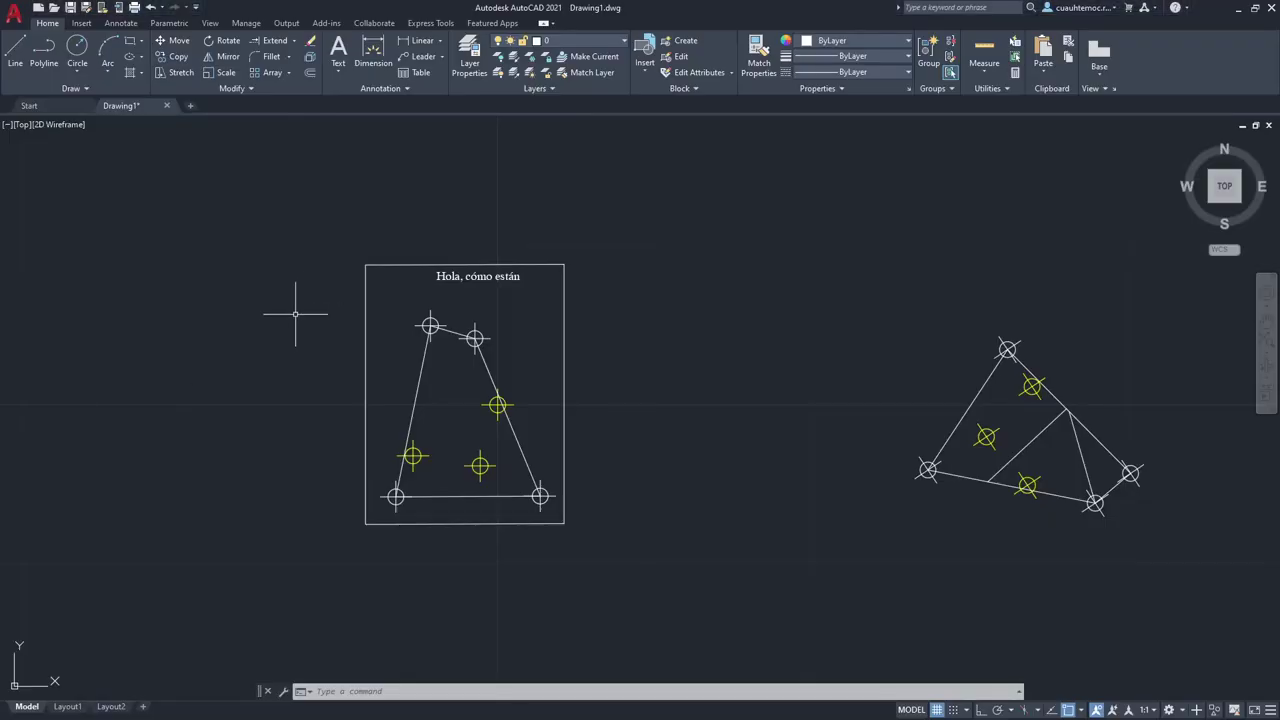
pyautogui.scroll(-1, 279, 317)
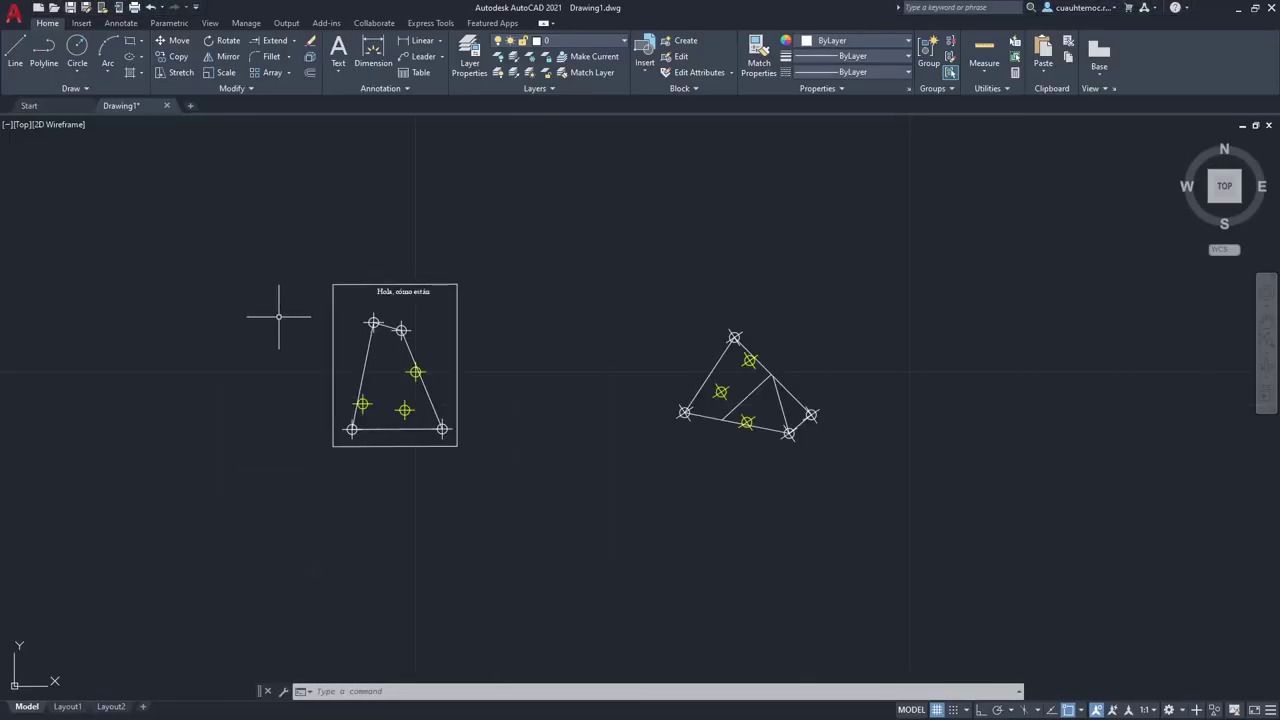
pyautogui.scroll(-2, 279, 317)
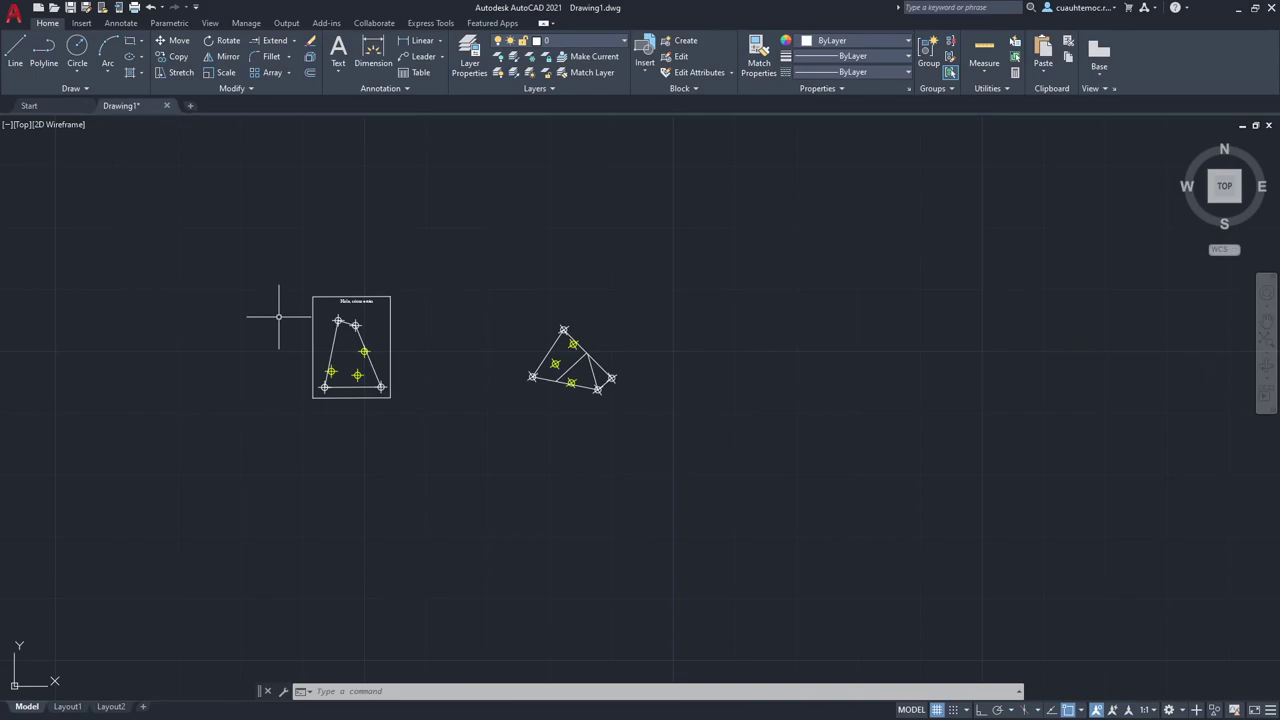